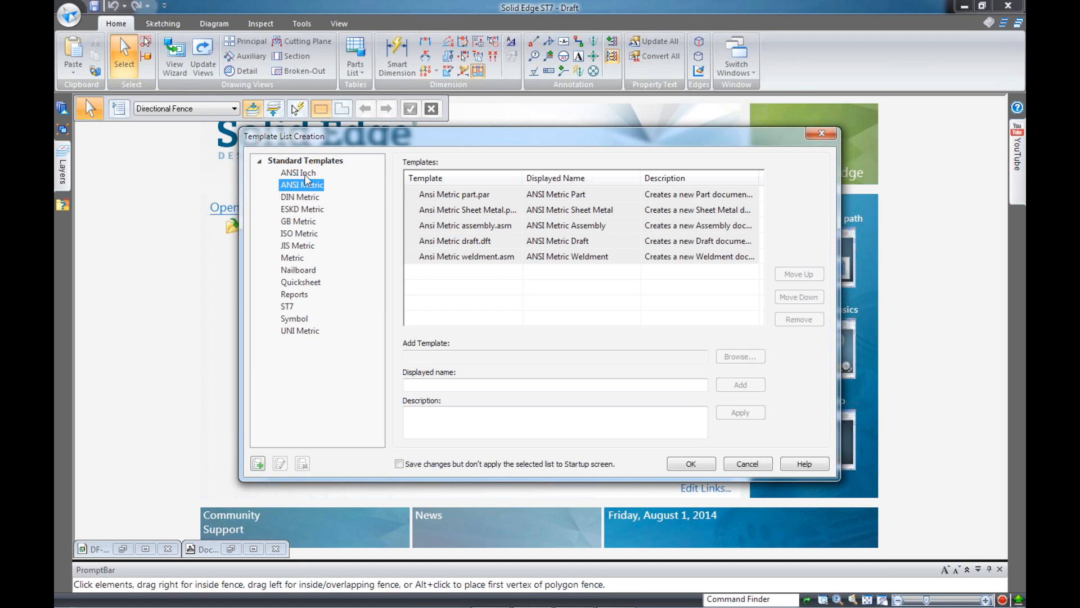
Compare ANSI Inch with ANSI Metric, keep ANSI Metric, and open DF-0001_A.asm from Recent Documents
{"action": "left_click", "coordinate": [308, 174]}
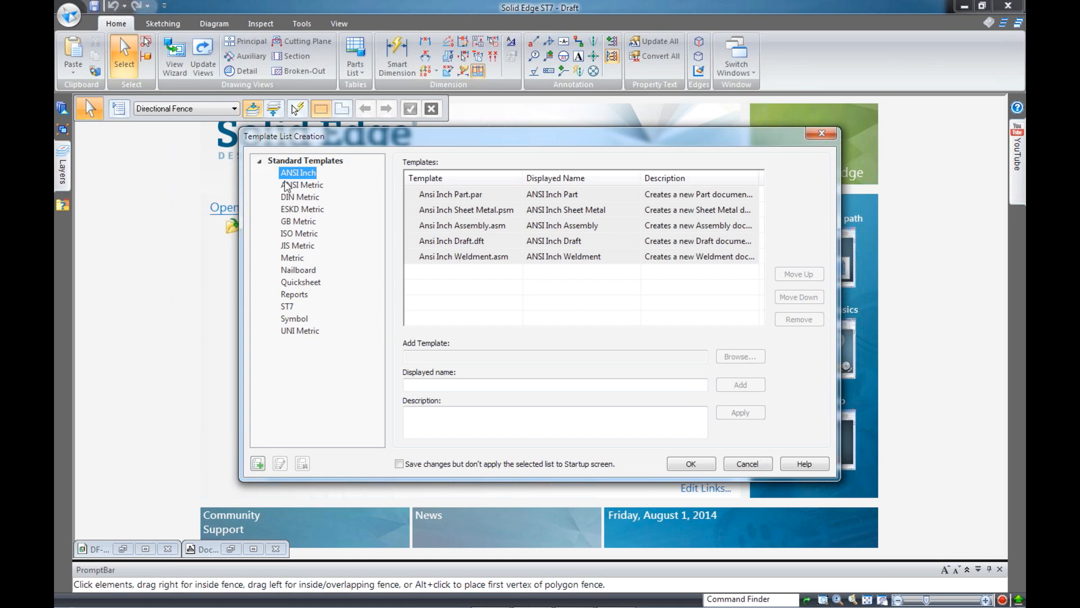
{"action": "left_click", "coordinate": [289, 185]}
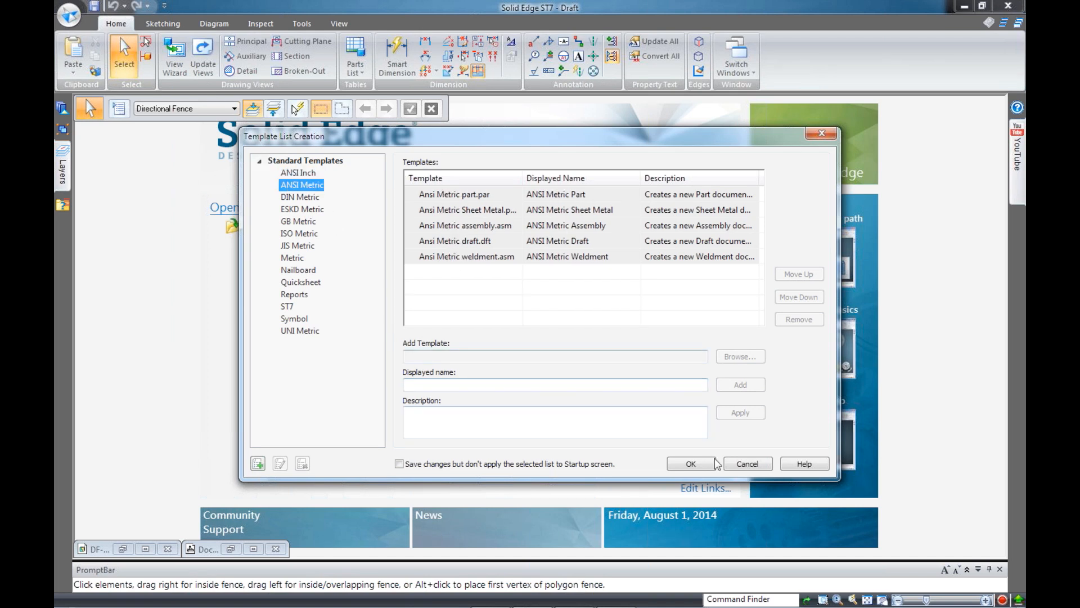
{"action": "left_click", "coordinate": [697, 466]}
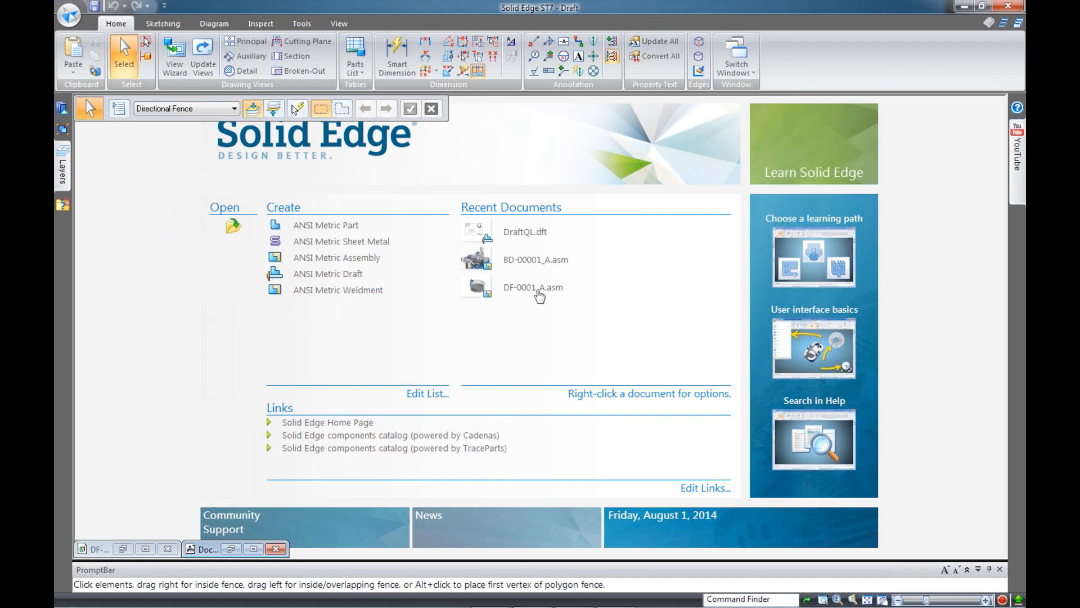
{"action": "left_click", "coordinate": [522, 289]}
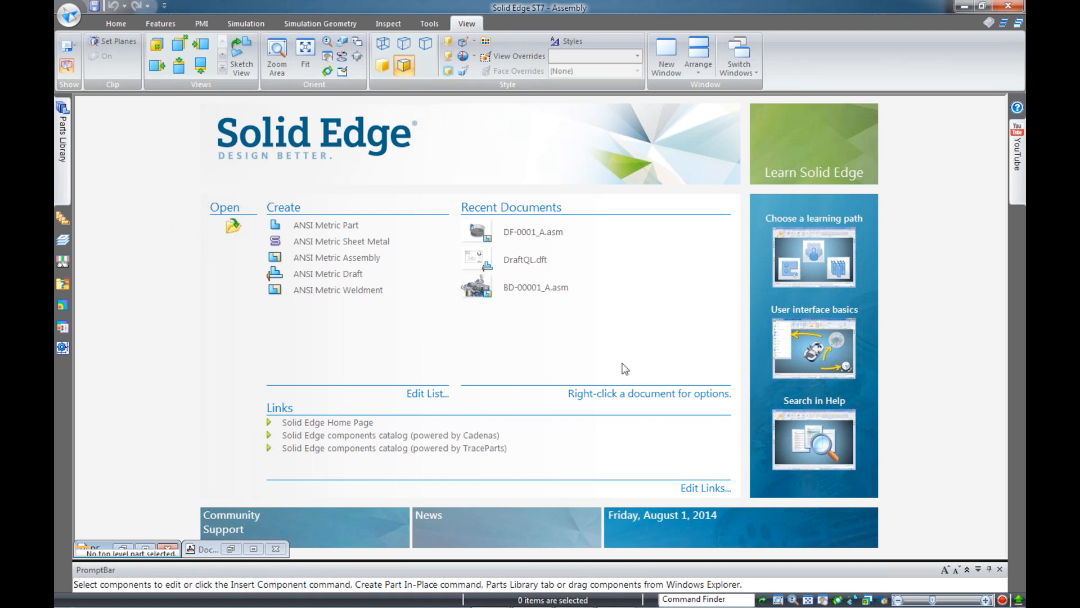
Restore the DF-0001 fryer window, orbit the bowl, and open the Home Configurations list
{"action": "left_click", "coordinate": [125, 549]}
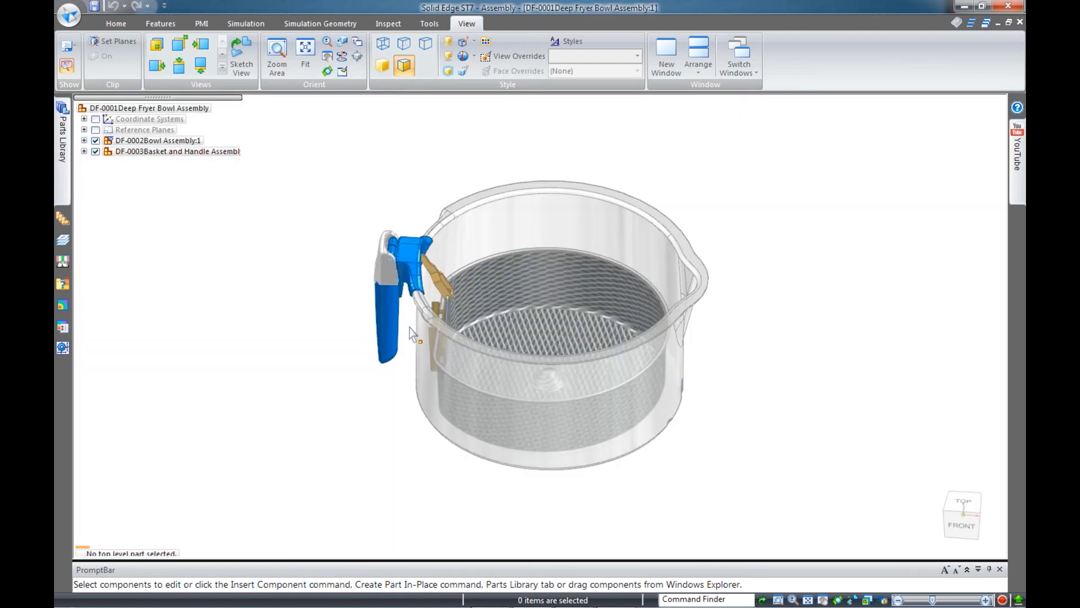
{"action": "middle_click_drag", "start_coordinate": [417, 344], "coordinate": [472, 374]}
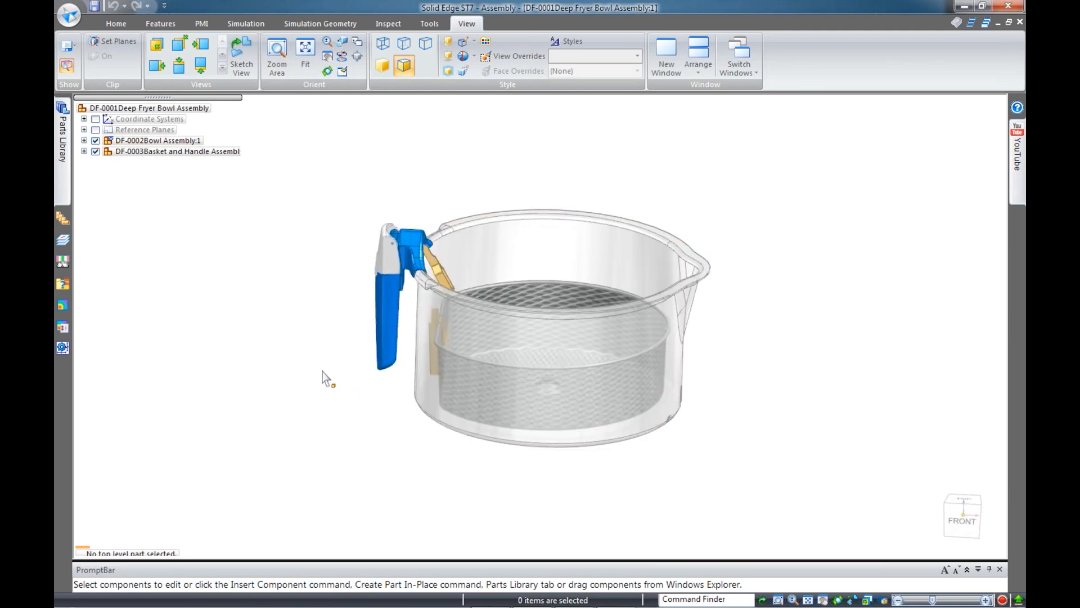
{"action": "scroll", "coordinate": [349, 365], "scroll_direction": "up", "scroll_amount": 5}
{"action": "scroll", "coordinate": [351, 367], "scroll_direction": "down", "scroll_amount": 2}
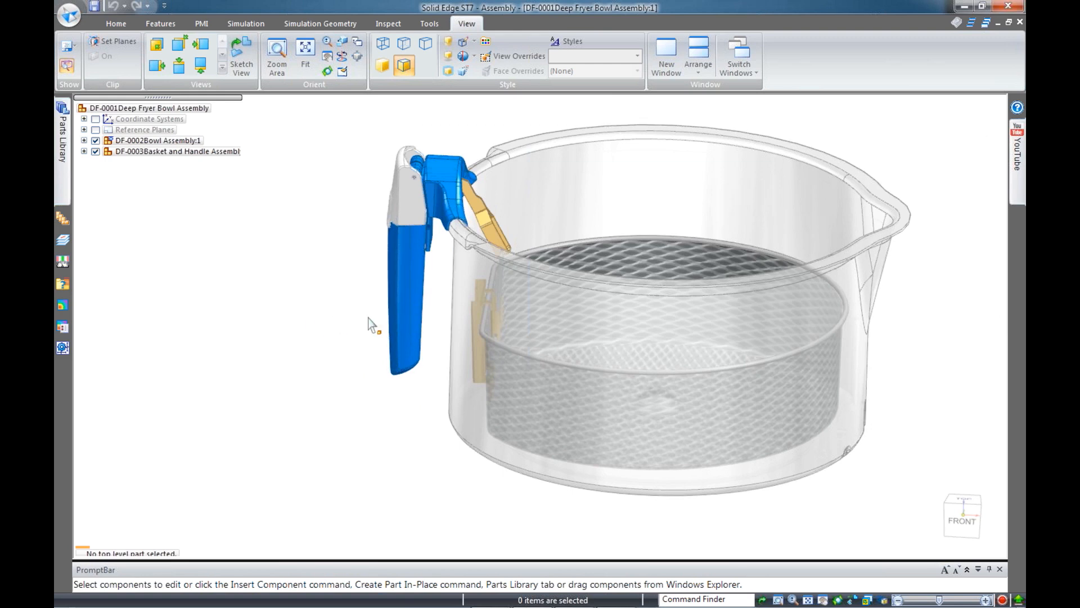
{"action": "mouse_move", "coordinate": [307, 298]}
{"action": "middle_mouse_down"}
{"action": "mouse_move", "coordinate": [289, 298]}
{"action": "mouse_move", "coordinate": [270, 264]}
{"action": "mouse_move", "coordinate": [330, 292]}
{"action": "mouse_move", "coordinate": [328, 301]}
{"action": "middle_mouse_up"}
{"action": "left_click", "coordinate": [115, 23]}
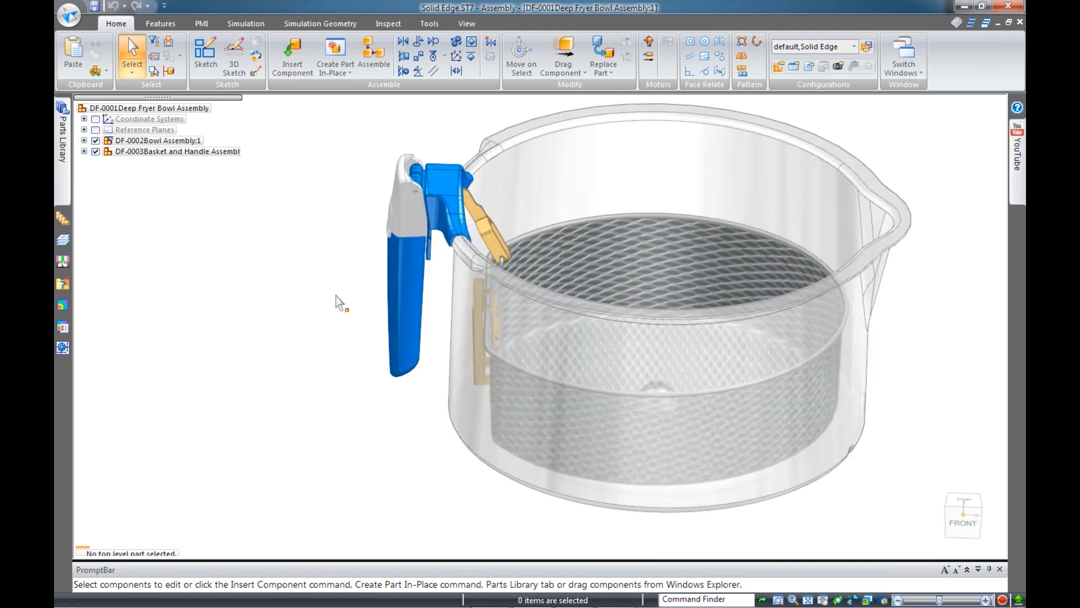
{"action": "left_click", "coordinate": [849, 48]}
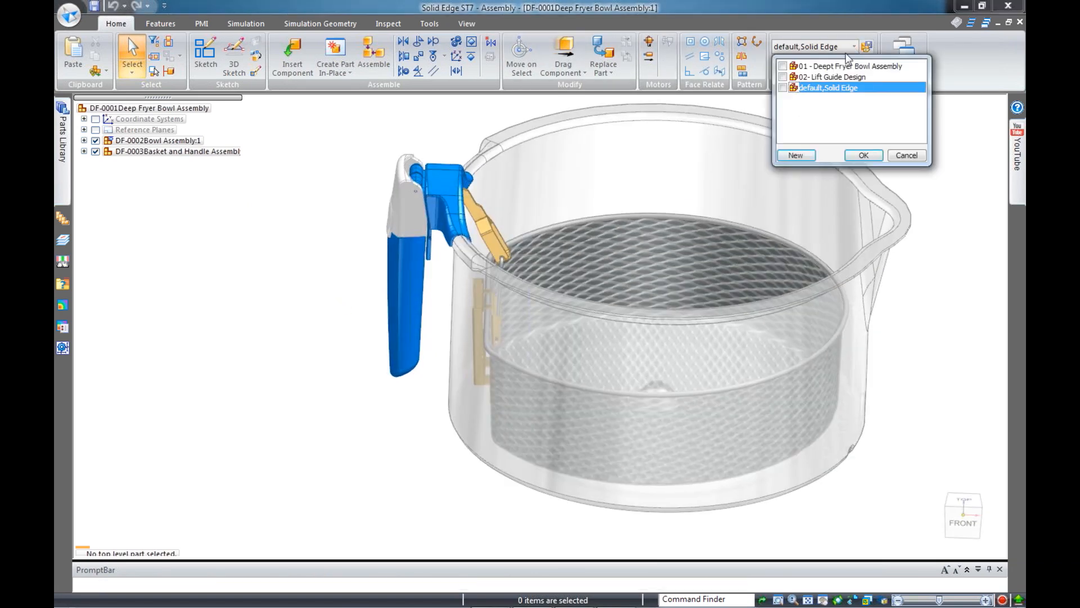
Apply the 02- Lift Guide Design configuration, hiding the fryer bowl
{"action": "left_click", "coordinate": [822, 77]}
{"action": "left_click", "coordinate": [863, 155]}
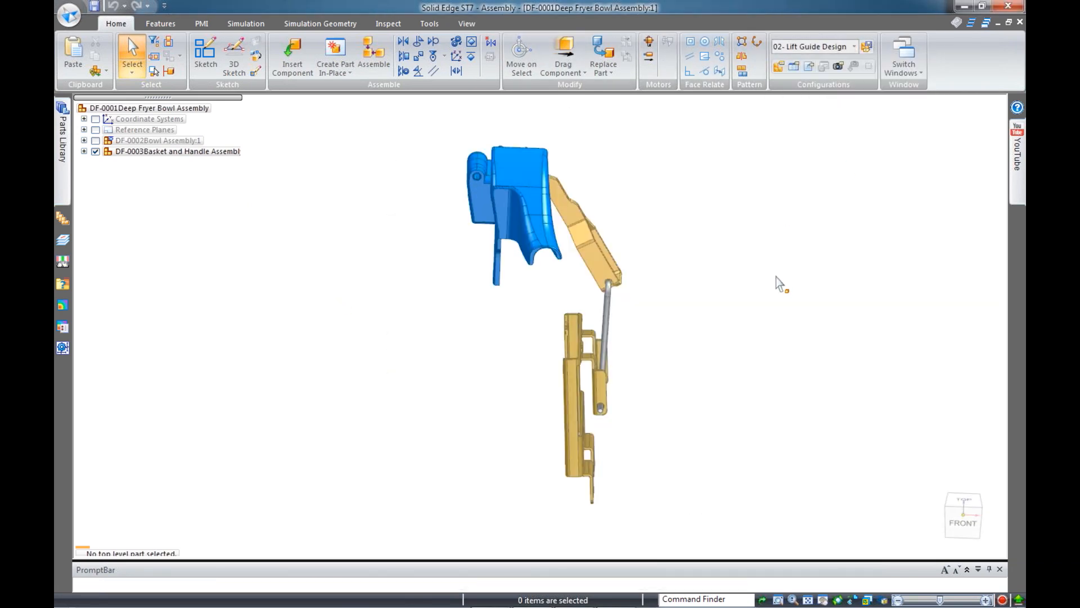
{"action": "middle_click_drag", "start_coordinate": [735, 202], "coordinate": [759, 236]}
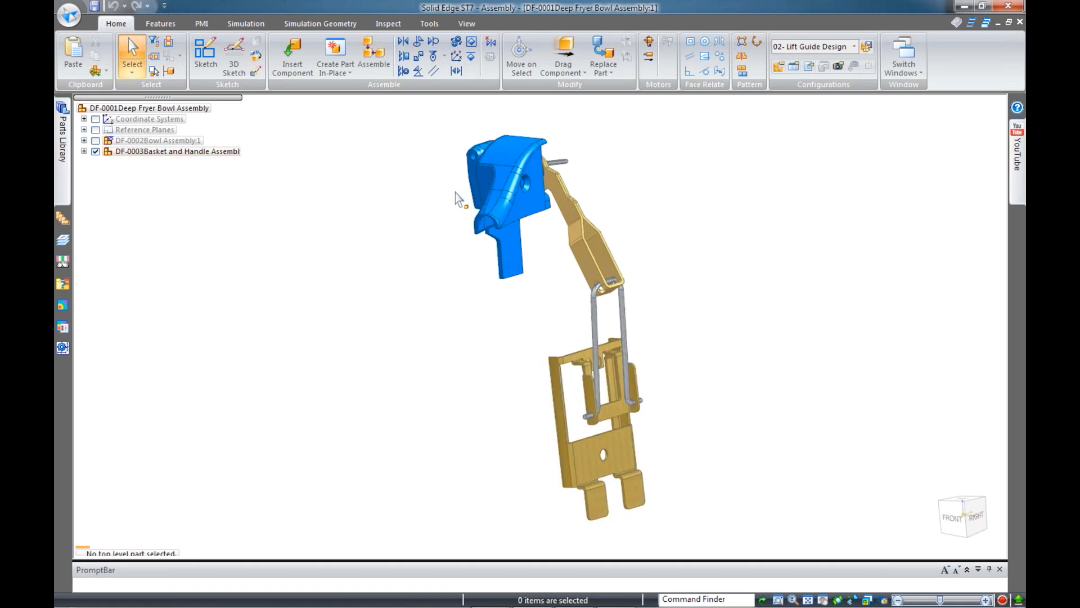
Edit DF-0003 Basket and Handle Assembly in place and start Create Part In-Place
{"action": "left_click", "coordinate": [208, 151]}
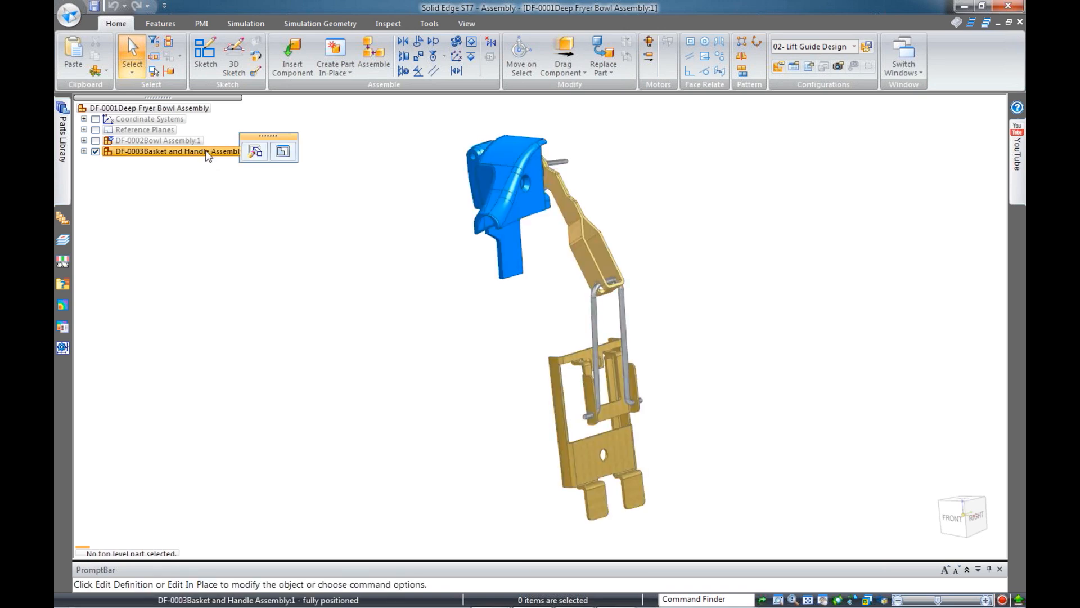
{"action": "left_click", "coordinate": [282, 152]}
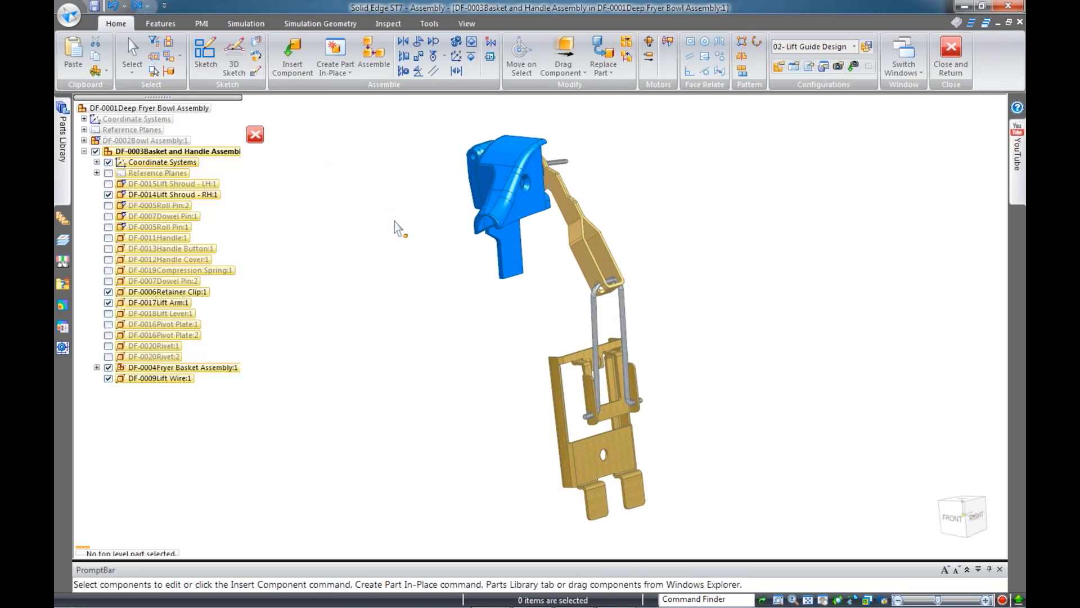
{"action": "middle_click_drag", "start_coordinate": [416, 306], "coordinate": [486, 309]}
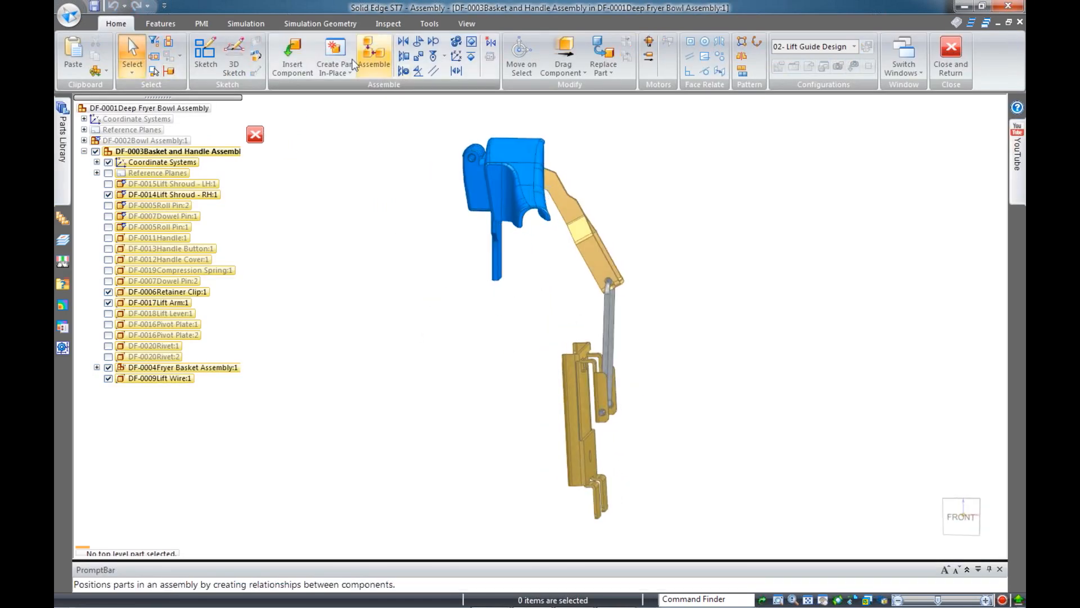
{"action": "left_click", "coordinate": [336, 49]}
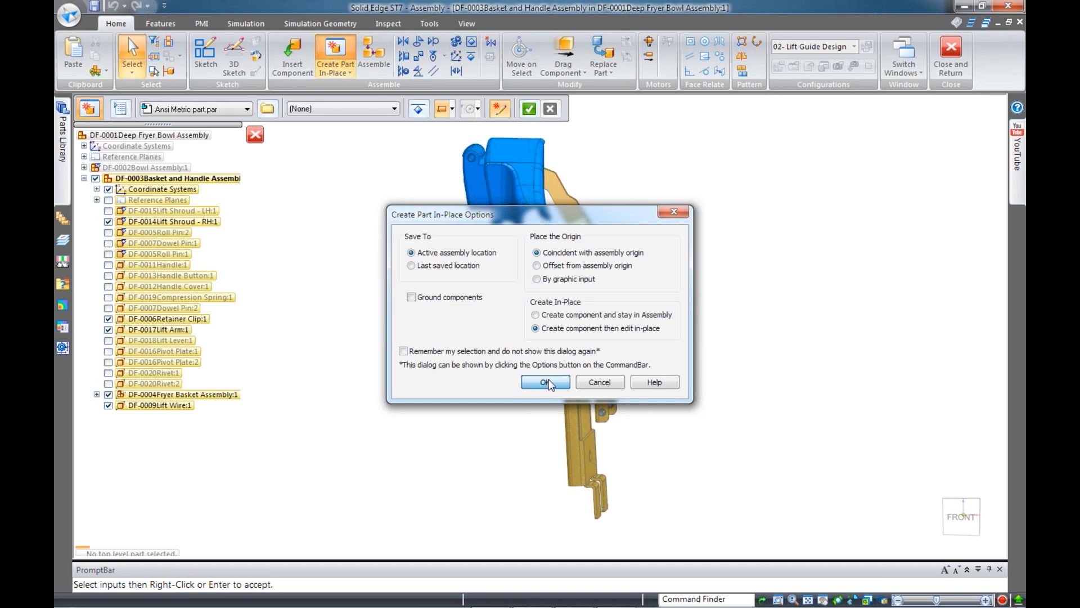
Accept the in-place options with the Ansi Metric part.par template and Stainless steel material
{"action": "left_click", "coordinate": [545, 382]}
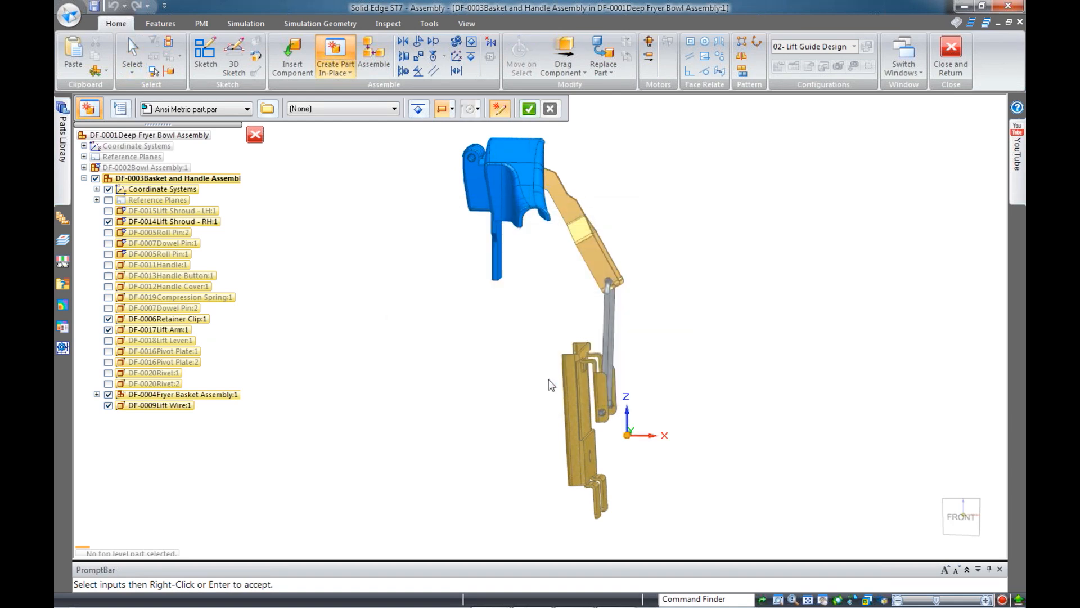
{"action": "left_click", "coordinate": [247, 110]}
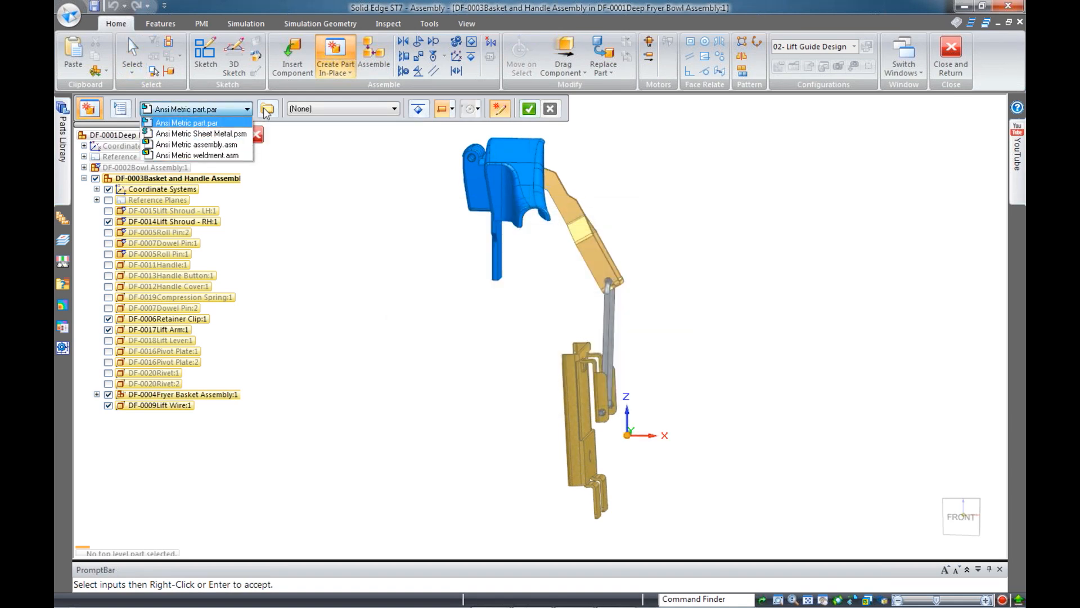
{"action": "left_click", "coordinate": [266, 111]}
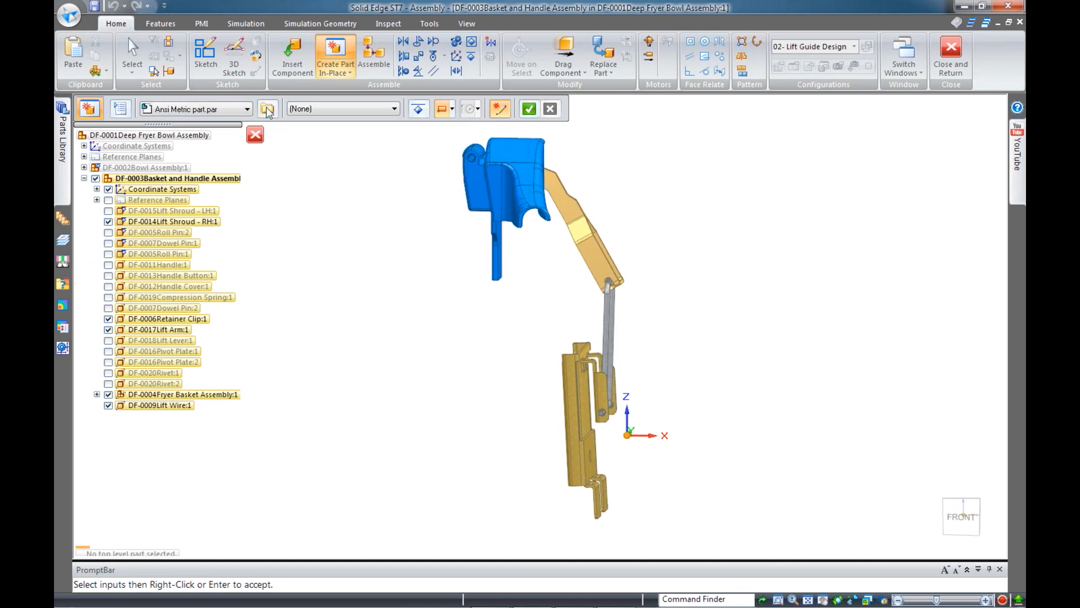
{"action": "left_click", "coordinate": [506, 251]}
{"action": "left_click", "coordinate": [217, 111]}
{"action": "left_click", "coordinate": [217, 111]}
{"action": "left_click", "coordinate": [334, 113]}
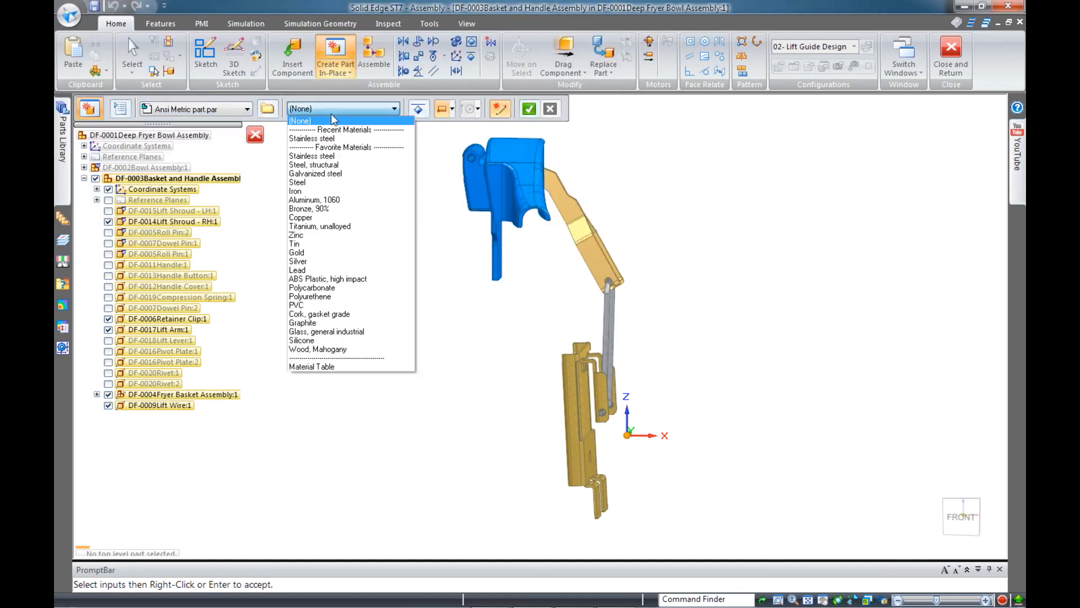
{"action": "left_click", "coordinate": [360, 156]}
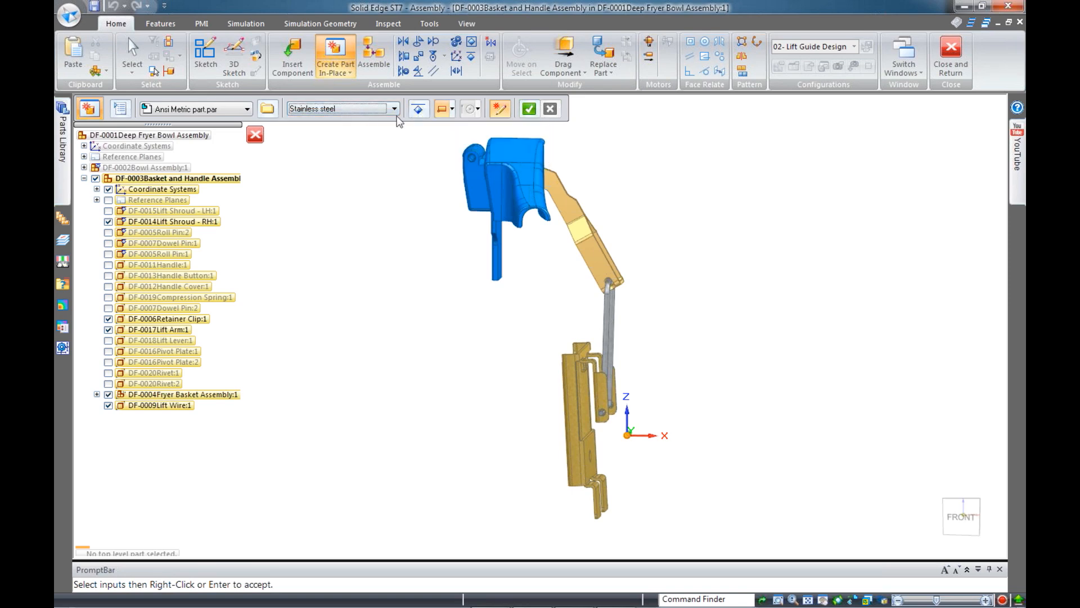
{"action": "left_click", "coordinate": [526, 111]}
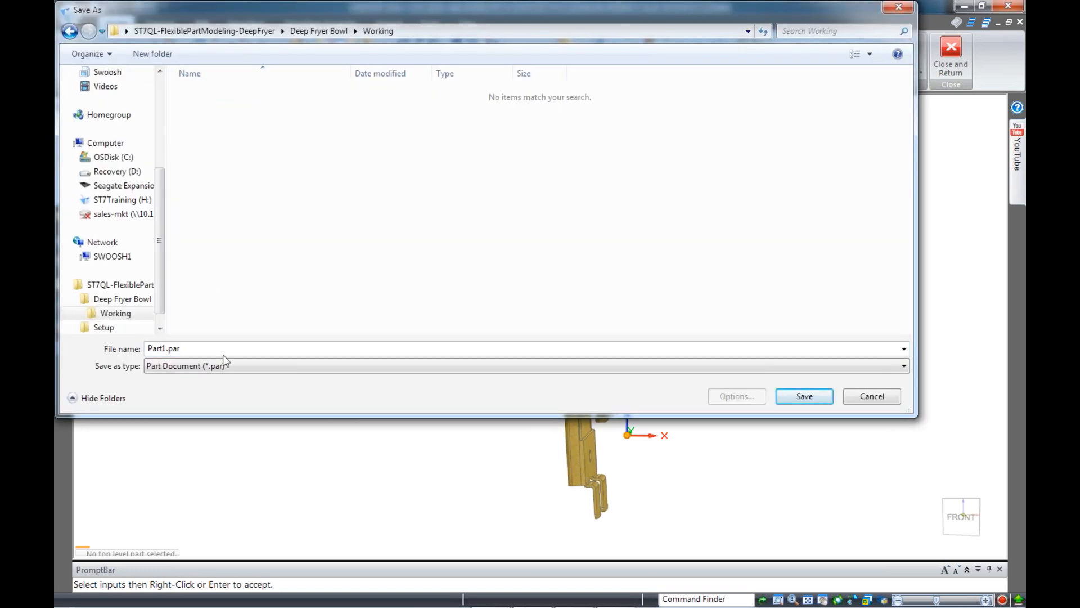
Save the new part as DF-0023_A in the Working folder
{"action": "type", "text": "DF"}
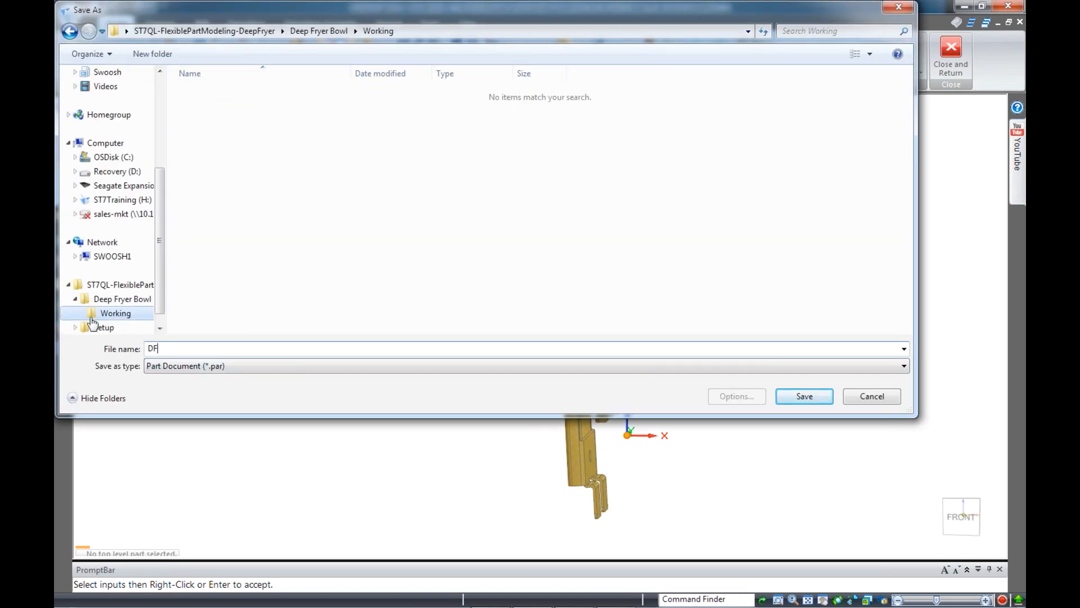
{"action": "type", "text": "-"}
{"action": "left_click_drag", "start_coordinate": [413, 12], "coordinate": [564, 79]}
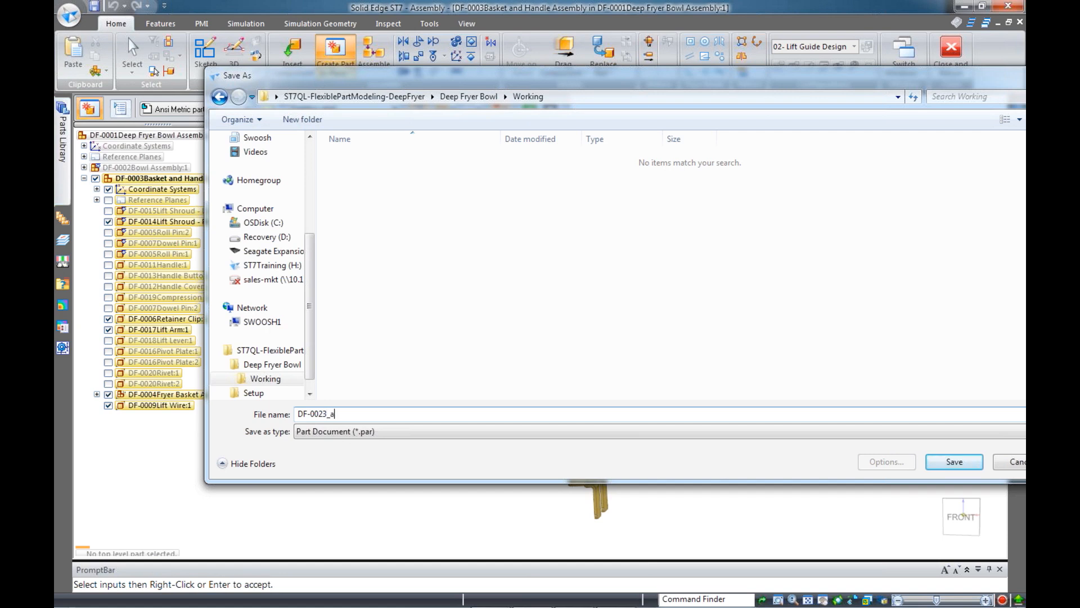
{"action": "left_click_drag", "start_coordinate": [895, 76], "coordinate": [853, 76]}
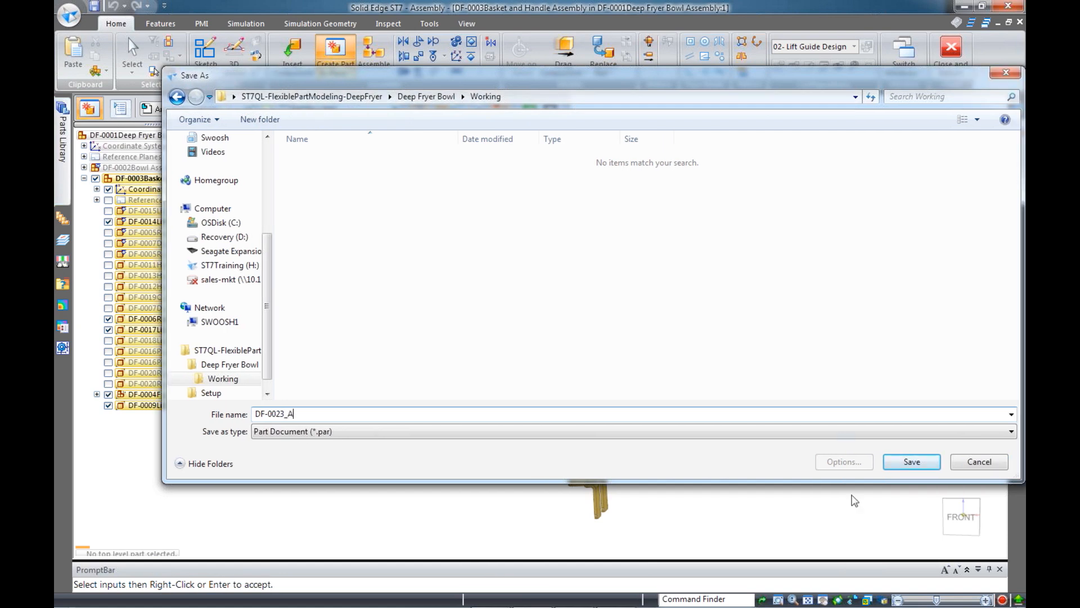
{"action": "left_click", "coordinate": [910, 464]}
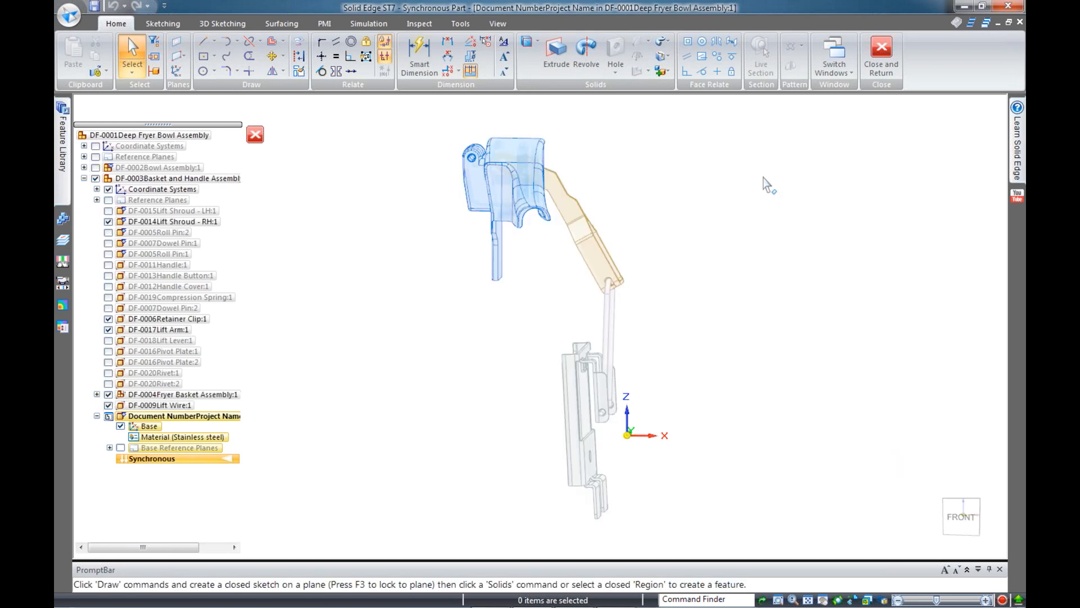
{"action": "middle_click_drag", "start_coordinate": [666, 221], "coordinate": [619, 266]}
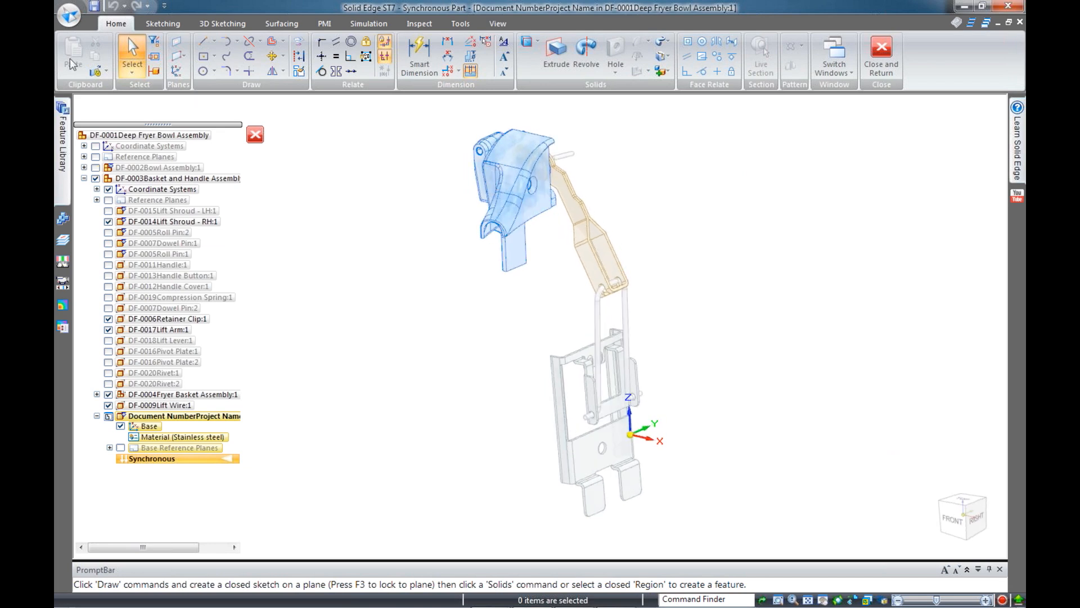
{"action": "left_click", "coordinate": [69, 15]}
In the part's File Properties Project tab, enter document number DF-0029
{"action": "mouse_move", "coordinate": [147, 232]}
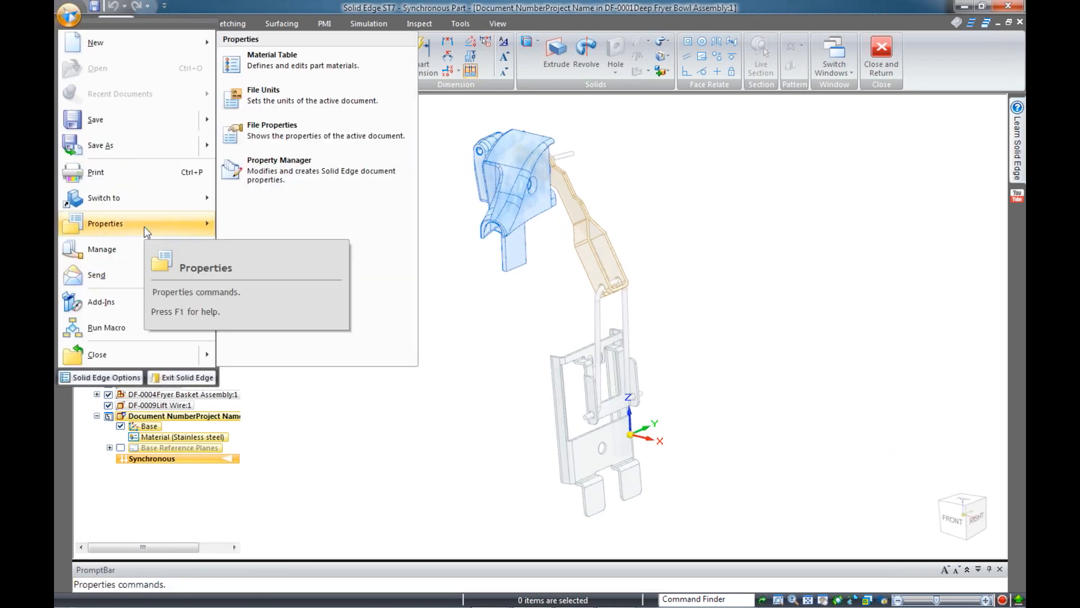
{"action": "left_click", "coordinate": [282, 131]}
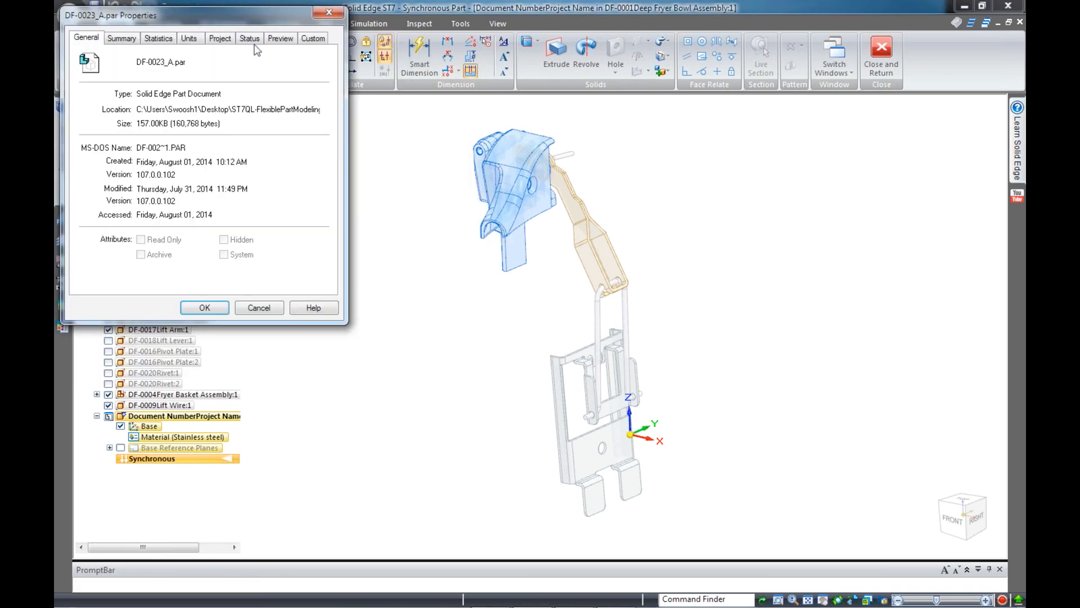
{"action": "left_click", "coordinate": [190, 40]}
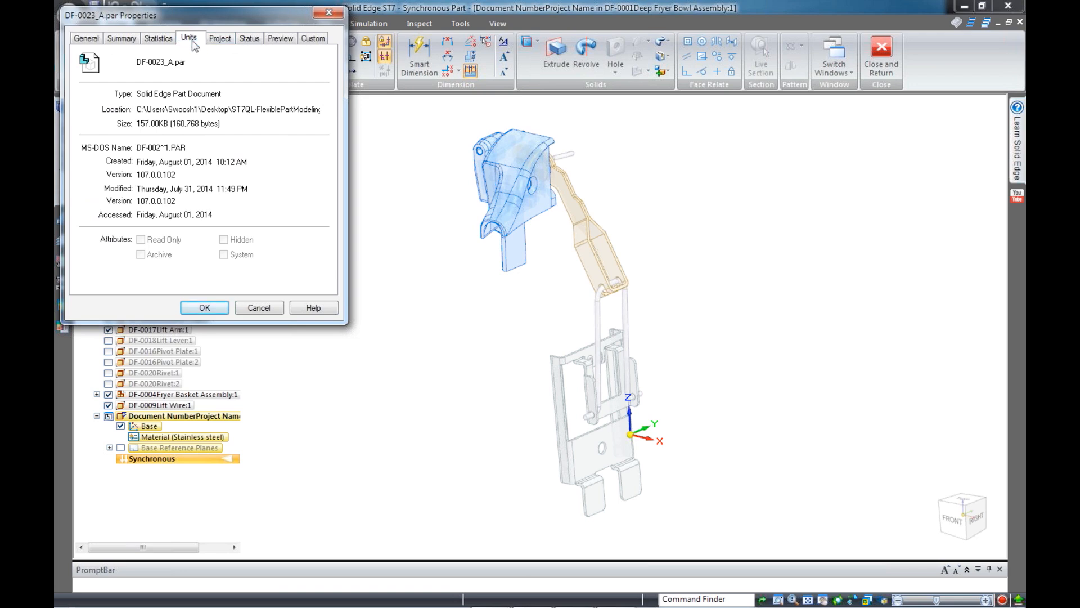
{"action": "left_click", "coordinate": [221, 39]}
{"action": "left_click", "coordinate": [215, 60]}
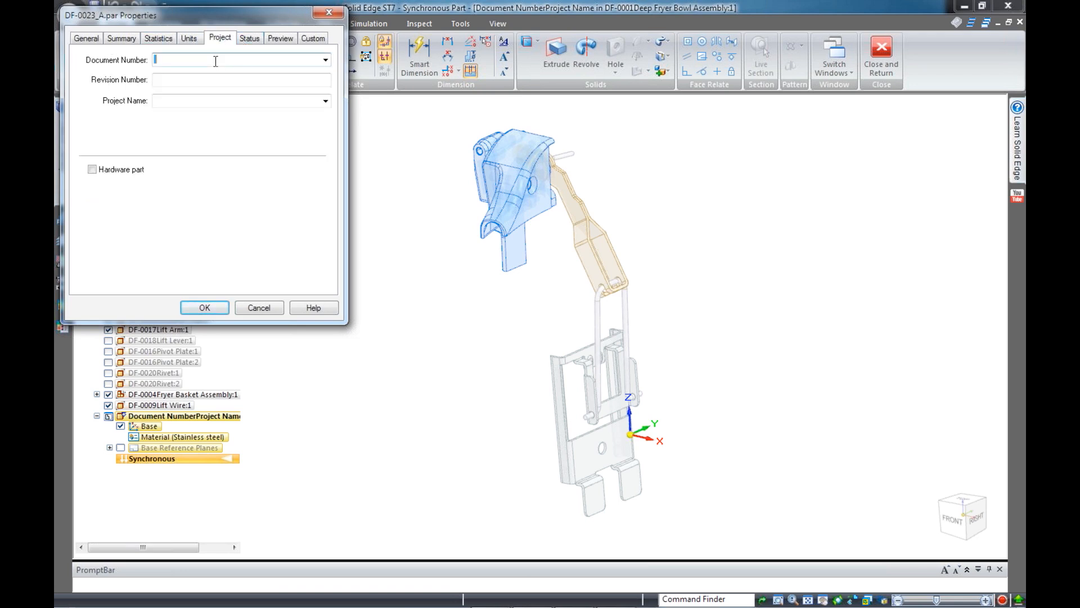
{"action": "key", "text": "ctrl+v"}
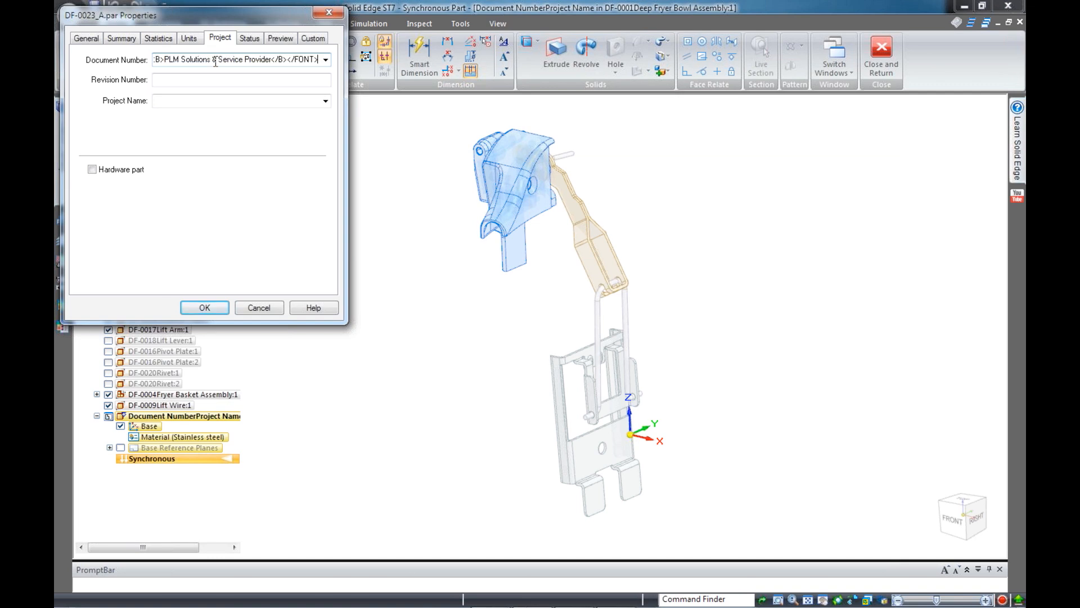
{"action": "key", "text": "Left"}
{"action": "key", "text": "Left"}
{"action": "key", "text": "Left"}
{"action": "key", "text": "Left"}
{"action": "key", "text": "Left"}
{"action": "key", "text": "Left"}
{"action": "key", "text": "Left"}
{"action": "key", "text": "Left"}
{"action": "key", "text": "Left"}
{"action": "key", "text": "Left"}
{"action": "key", "text": "Left"}
{"action": "key", "text": "Left"}
{"action": "key", "text": "Left"}
{"action": "key", "text": "Left"}
{"action": "key", "text": "Left"}
{"action": "key", "text": "Left"}
{"action": "key", "text": "Left"}
{"action": "key", "text": "Left"}
{"action": "key", "text": "Left"}
{"action": "key", "text": "Left"}
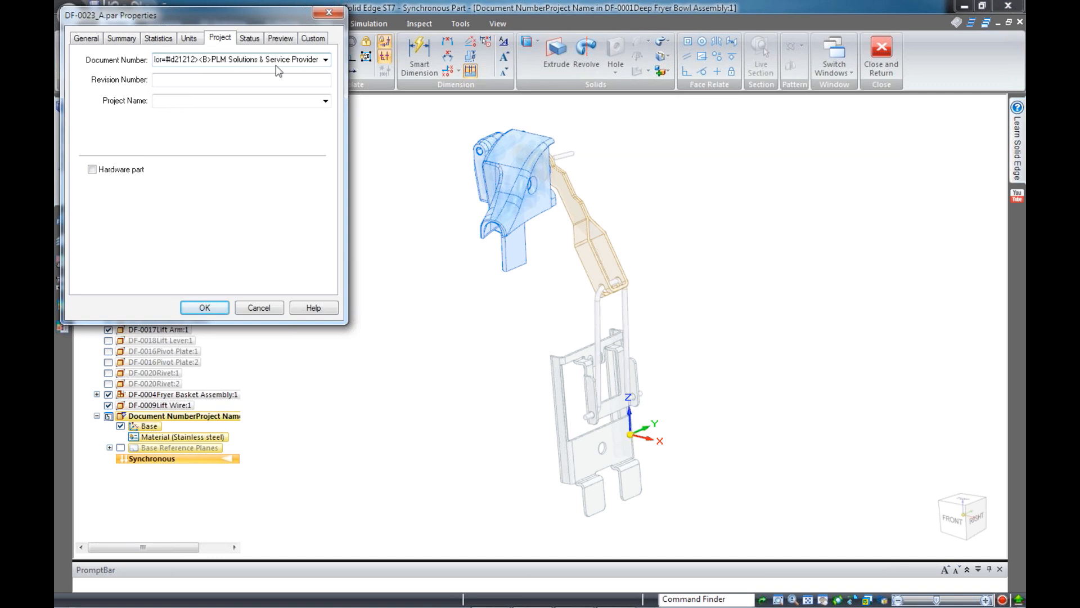
{"action": "key", "text": "Left"}
{"action": "key", "text": "Left"}
{"action": "key", "text": "Left"}
{"action": "key", "text": "ctrl+a"}
{"action": "key", "text": "Delete"}
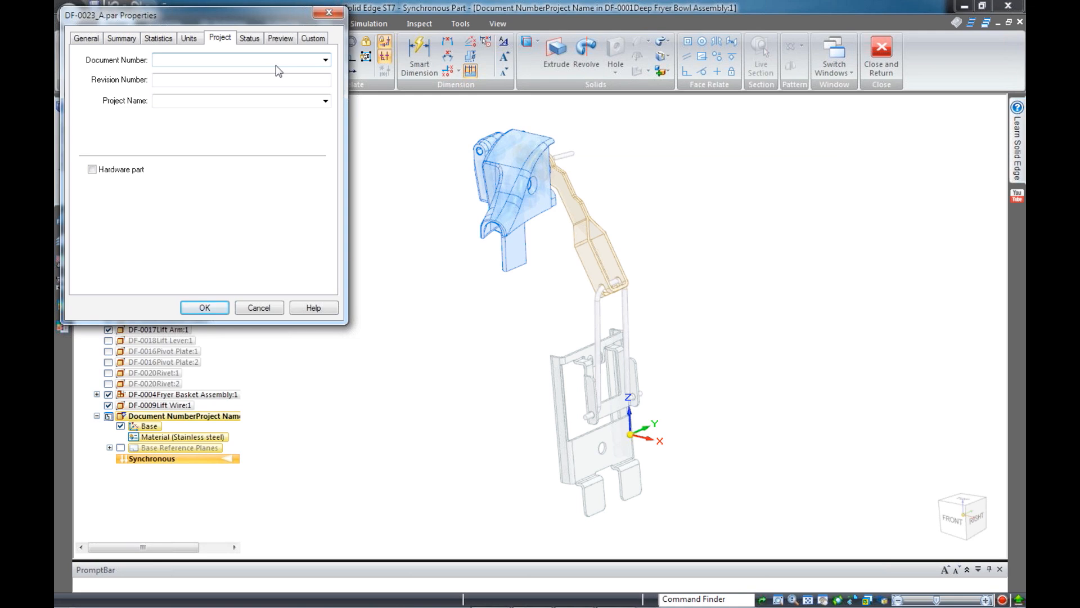
{"action": "type", "text": "d"}
Set revision A and project name LIFT GUIDE, then confirm the properties
{"action": "left_click", "coordinate": [201, 80]}
{"action": "type", "text": "A"}
{"action": "left_click", "coordinate": [193, 99]}
{"action": "type", "text": "LIFT GUIDE"}
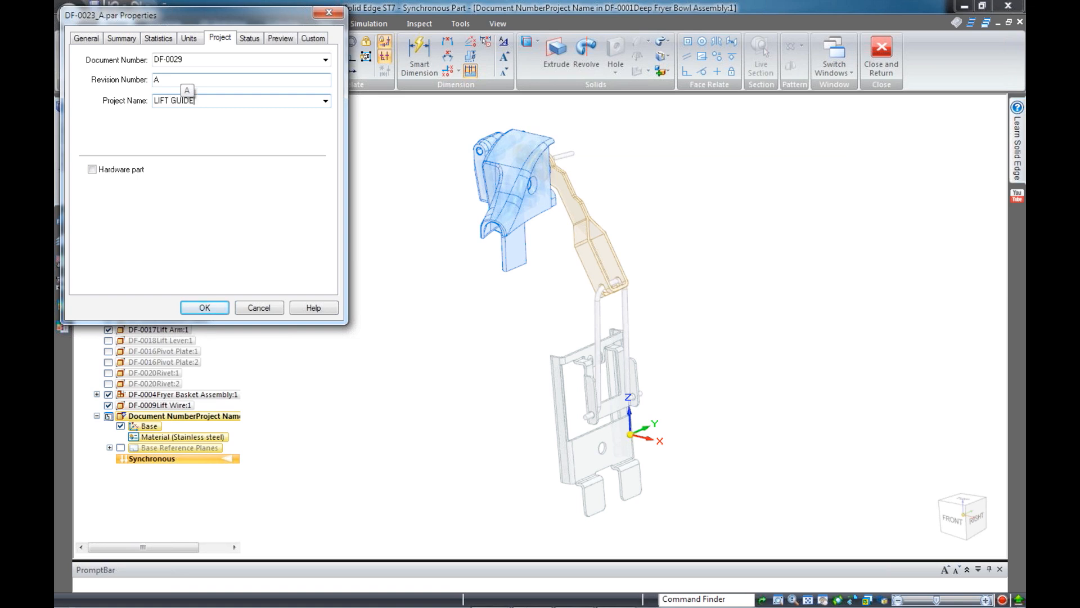
{"action": "left_click", "coordinate": [211, 307]}
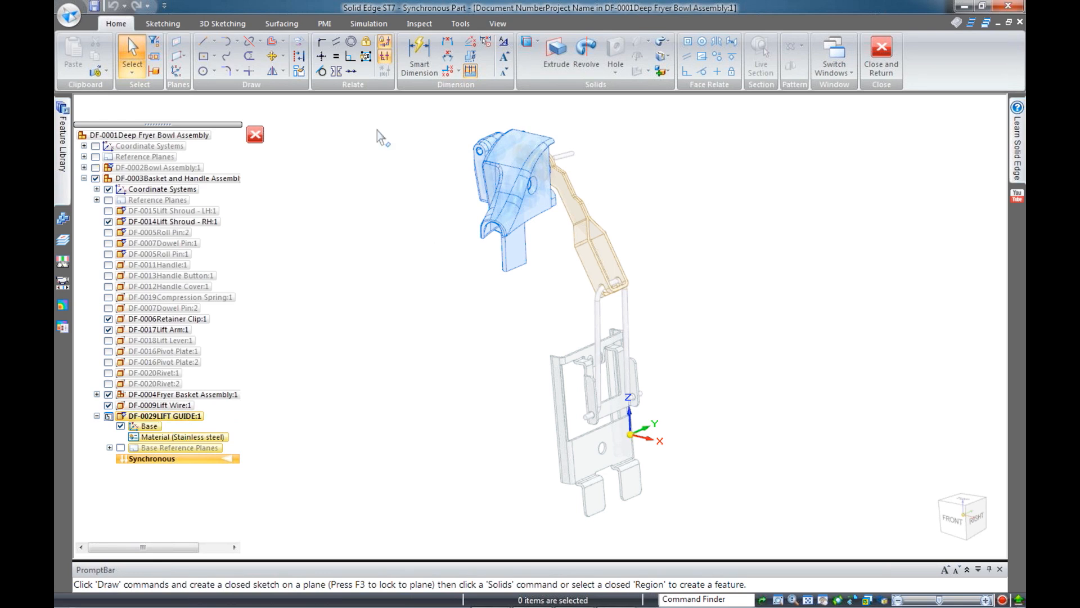
Bring up the 3D Sketching commands and start the 3D Line command
{"action": "left_click", "coordinate": [215, 23]}
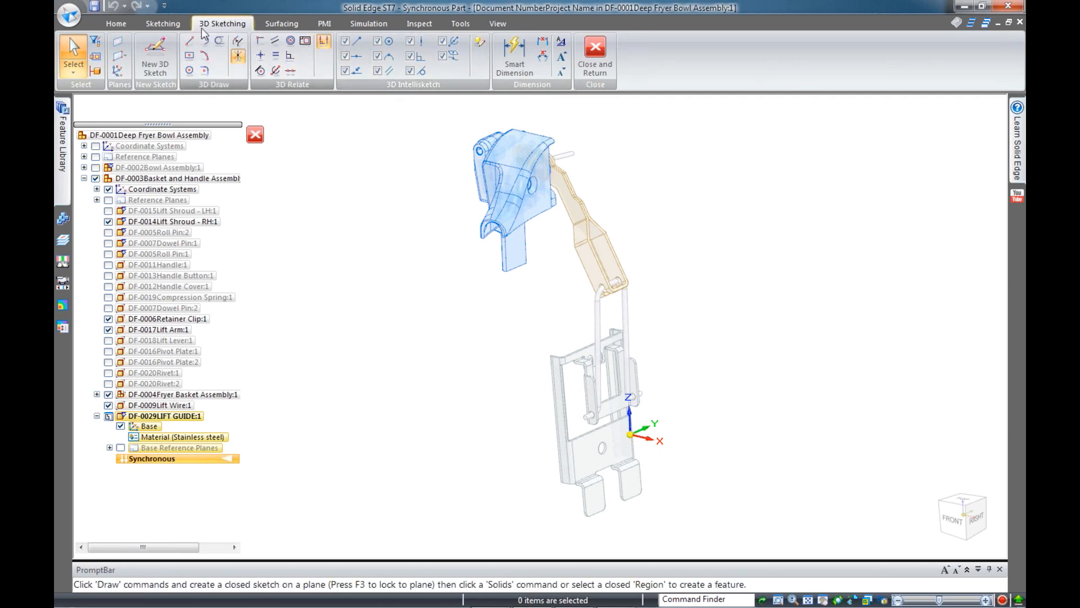
{"action": "left_click", "coordinate": [166, 23]}
{"action": "left_click", "coordinate": [217, 25]}
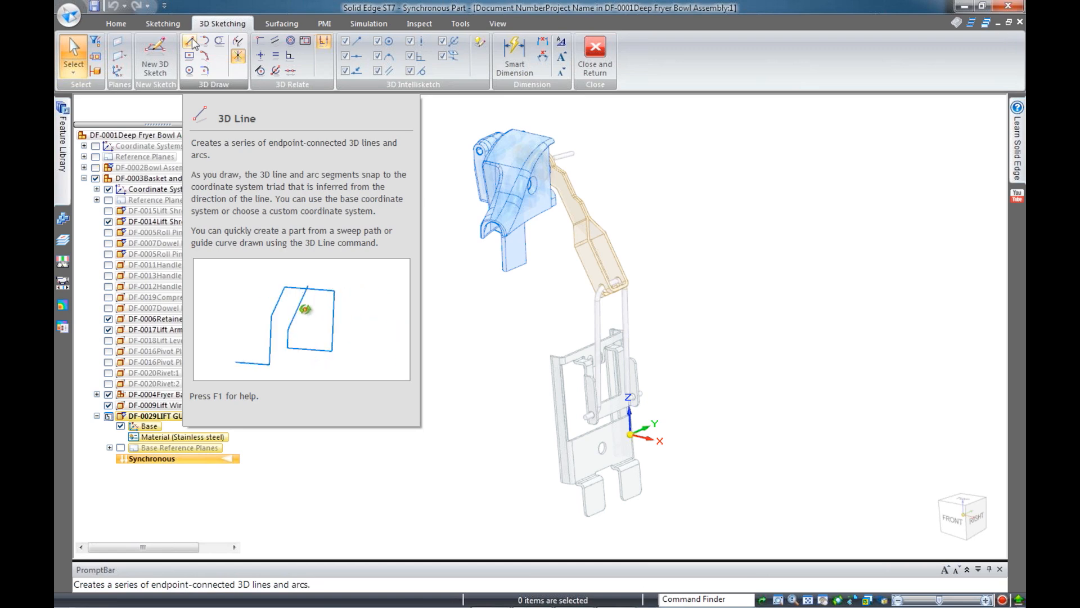
{"action": "left_click", "coordinate": [191, 42]}
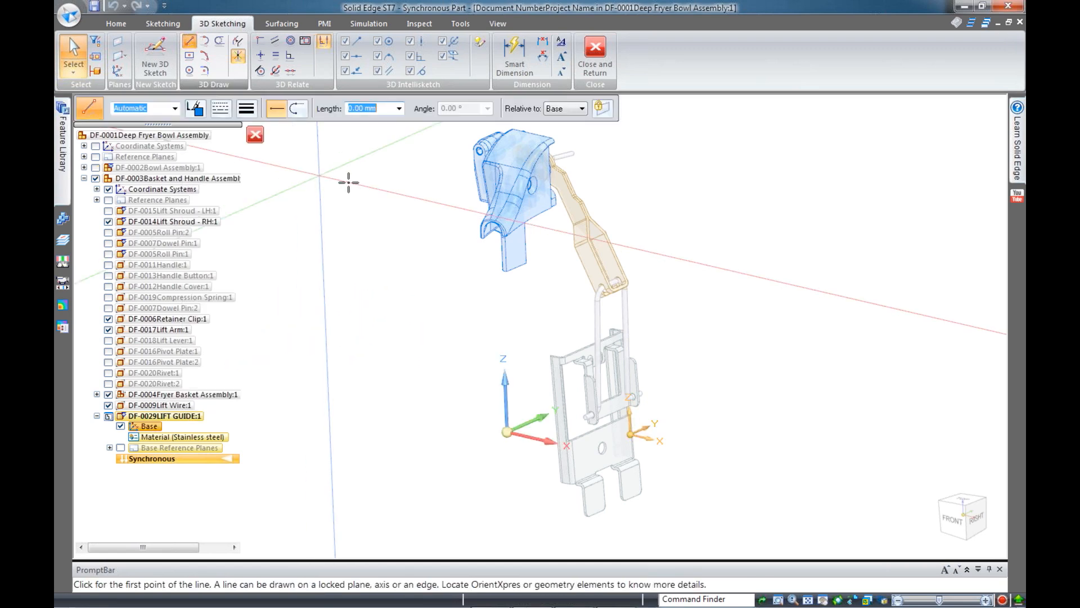
Zoom into the blue shroud hole, try a line point at its centre, then cancel it
{"action": "scroll", "coordinate": [494, 186], "scroll_direction": "up", "scroll_amount": 3}
{"action": "scroll", "coordinate": [494, 186], "scroll_direction": "up", "scroll_amount": 2}
{"action": "scroll", "coordinate": [310, 317], "scroll_direction": "down", "scroll_amount": 1}
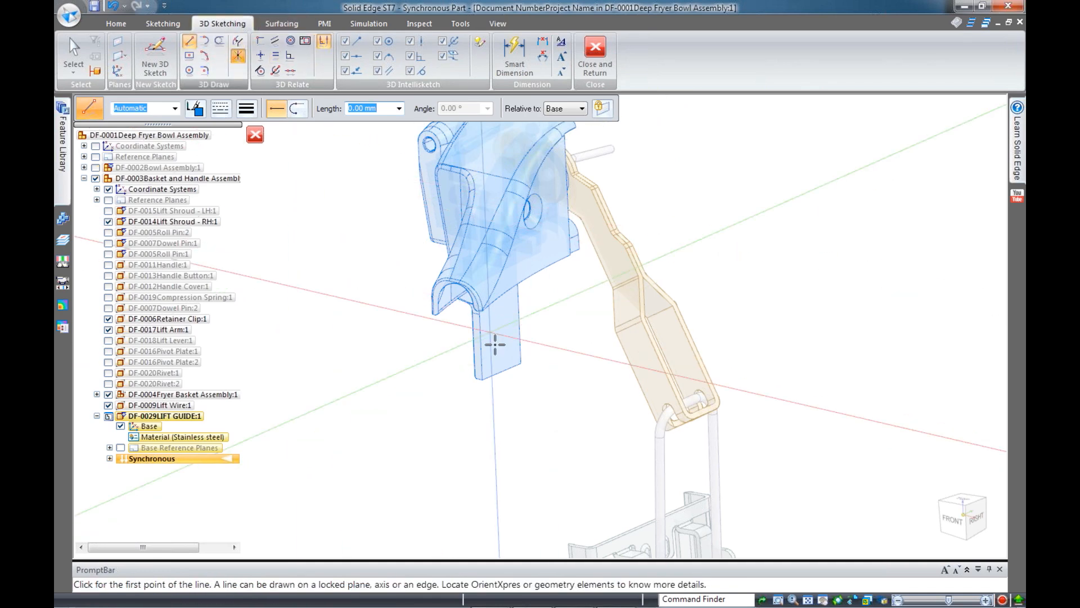
{"action": "scroll", "coordinate": [489, 345], "scroll_direction": "down", "scroll_amount": 3}
{"action": "left_click", "coordinate": [460, 23]}
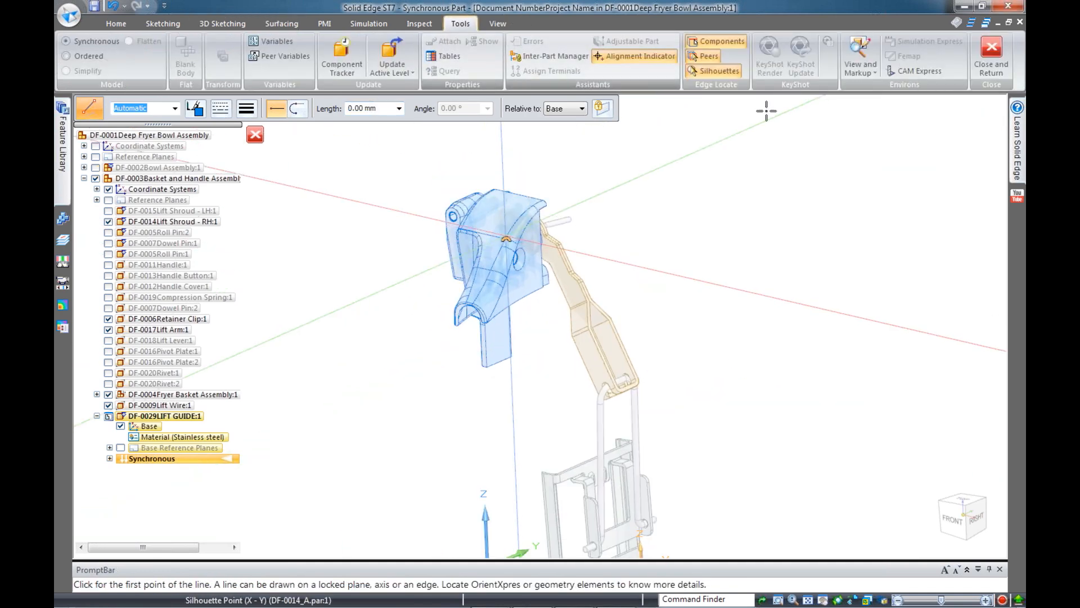
{"action": "left_click", "coordinate": [121, 21]}
{"action": "scroll", "coordinate": [507, 276], "scroll_direction": "up", "scroll_amount": 2}
{"action": "scroll", "coordinate": [508, 276], "scroll_direction": "up", "scroll_amount": 4}
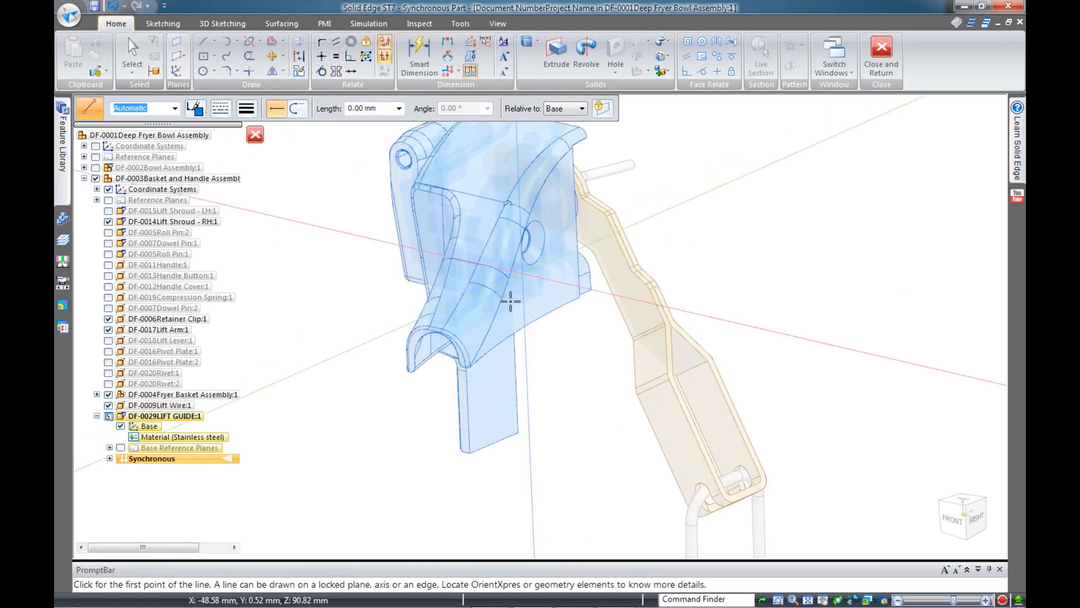
{"action": "scroll", "coordinate": [592, 364], "scroll_direction": "down", "scroll_amount": 3}
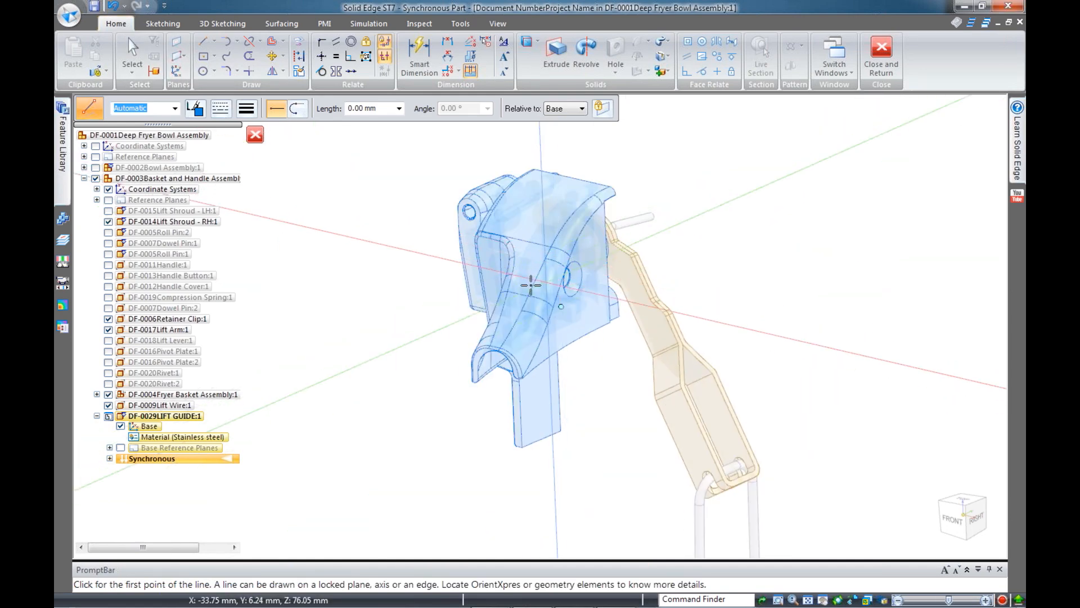
{"action": "scroll", "coordinate": [530, 284], "scroll_direction": "up", "scroll_amount": 5}
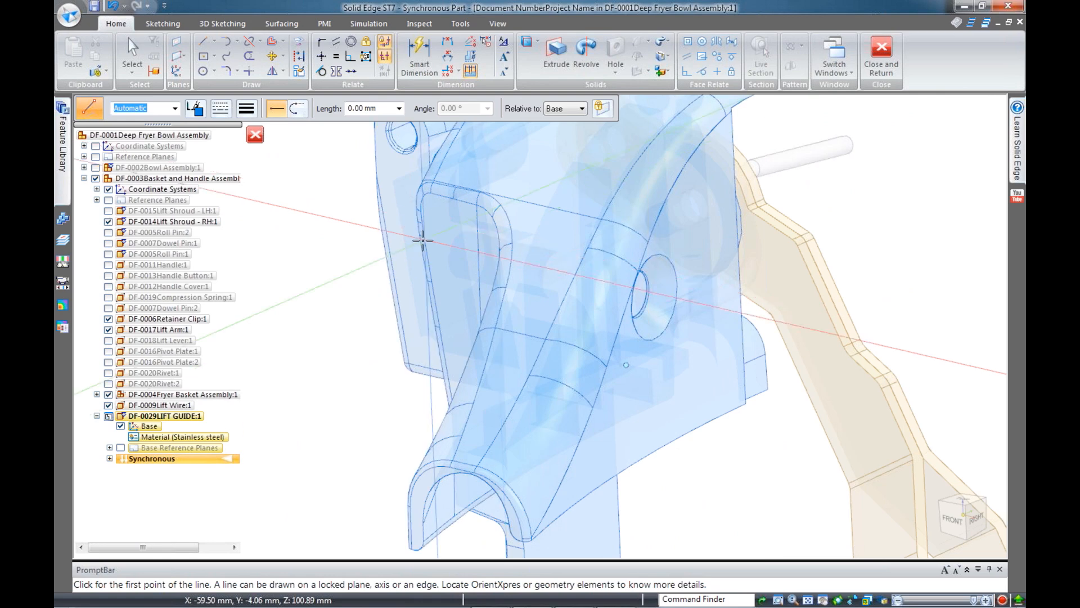
{"action": "scroll", "coordinate": [489, 237], "scroll_direction": "up", "scroll_amount": 3}
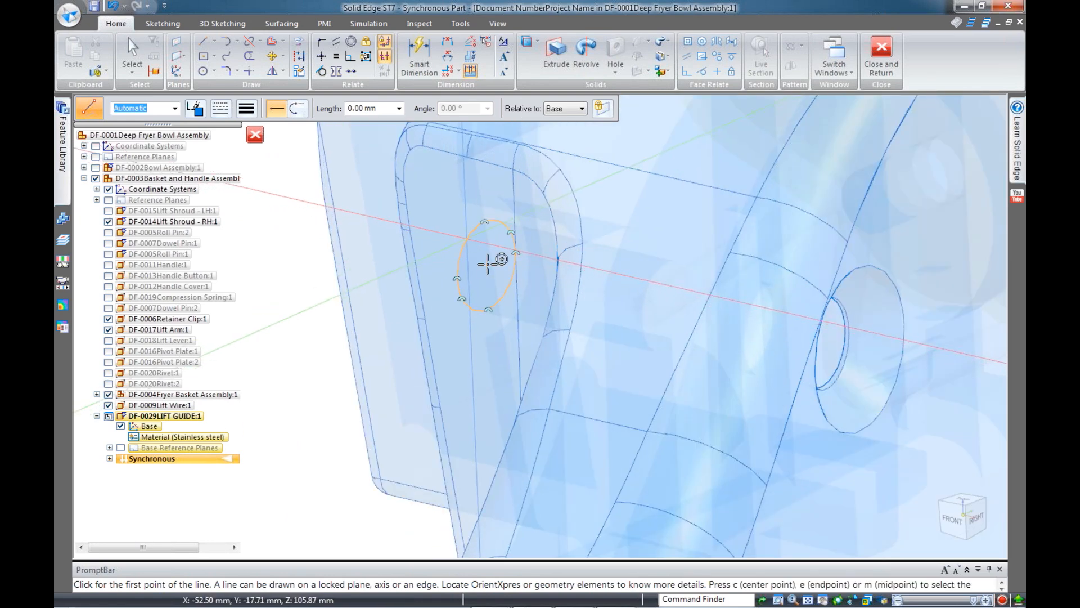
{"action": "left_click", "coordinate": [490, 265]}
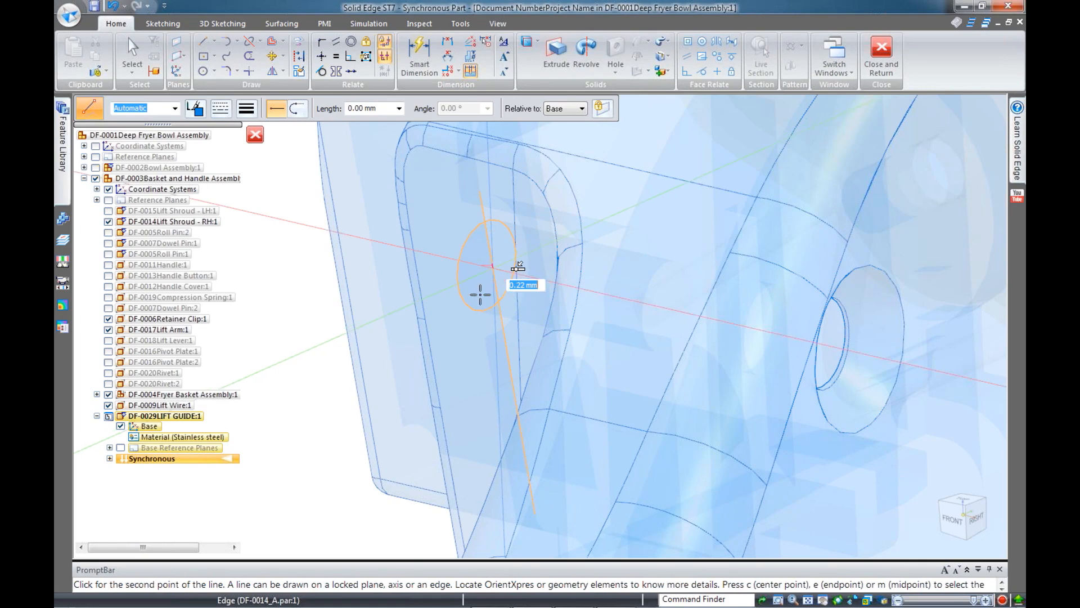
{"action": "scroll", "coordinate": [493, 293], "scroll_direction": "down", "scroll_amount": 1}
{"action": "scroll", "coordinate": [500, 287], "scroll_direction": "up", "scroll_amount": 1}
{"action": "scroll", "coordinate": [501, 288], "scroll_direction": "up", "scroll_amount": 1}
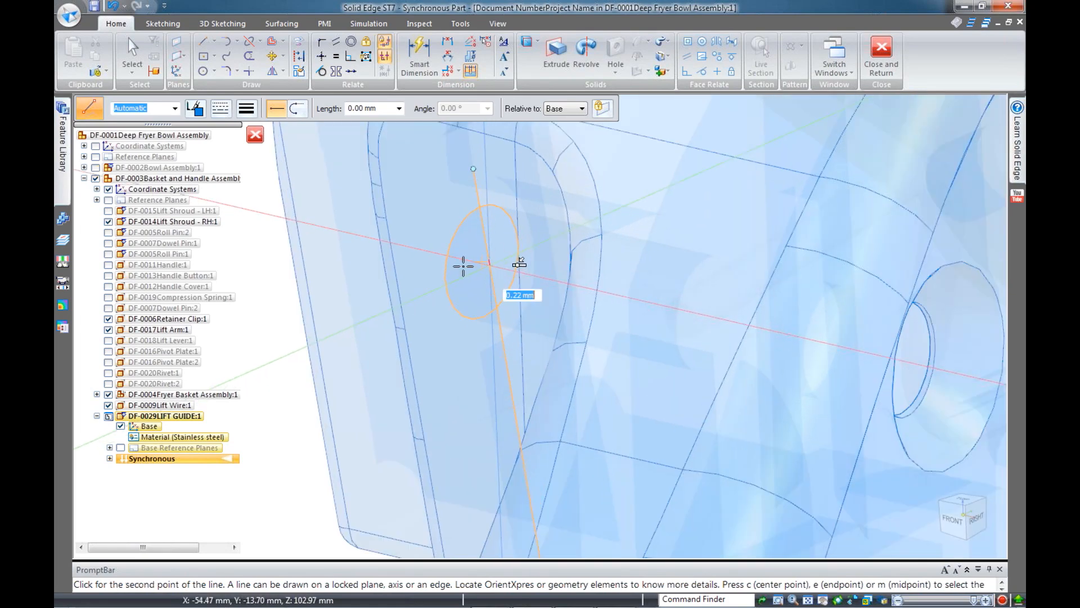
{"action": "key", "text": "Escape"}
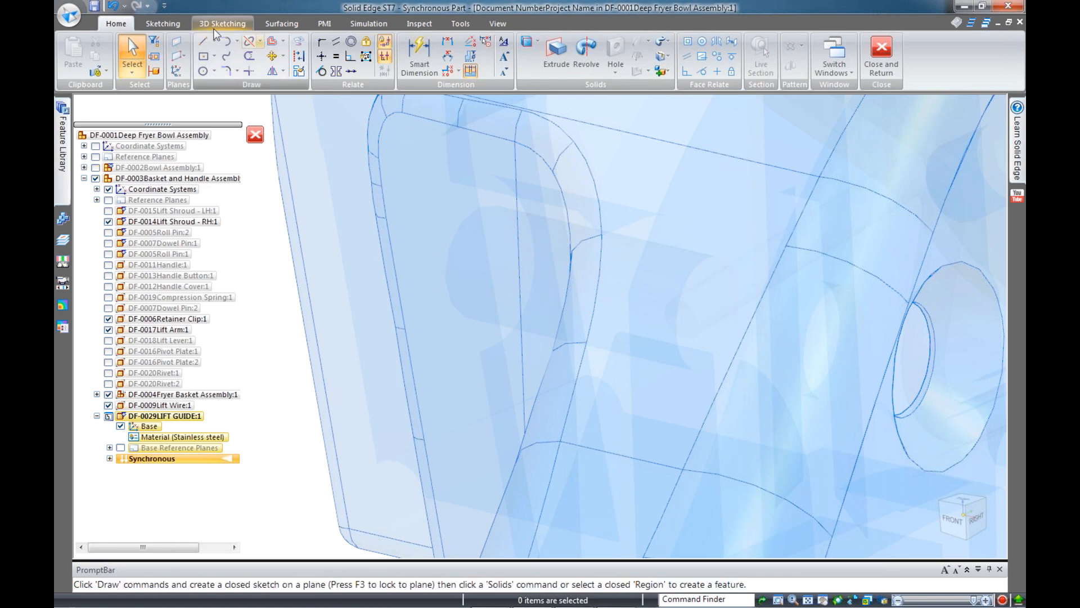
Restart 3D Line and place its first point at the shroud hole's centre
{"action": "left_click", "coordinate": [202, 45]}
{"action": "left_click", "coordinate": [222, 23]}
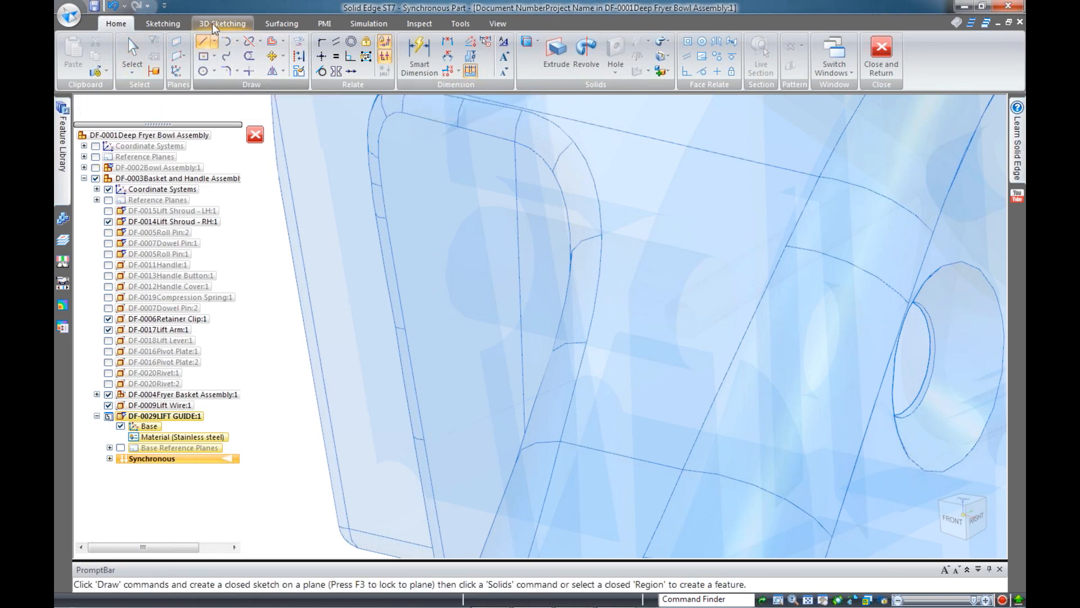
{"action": "left_click", "coordinate": [189, 45]}
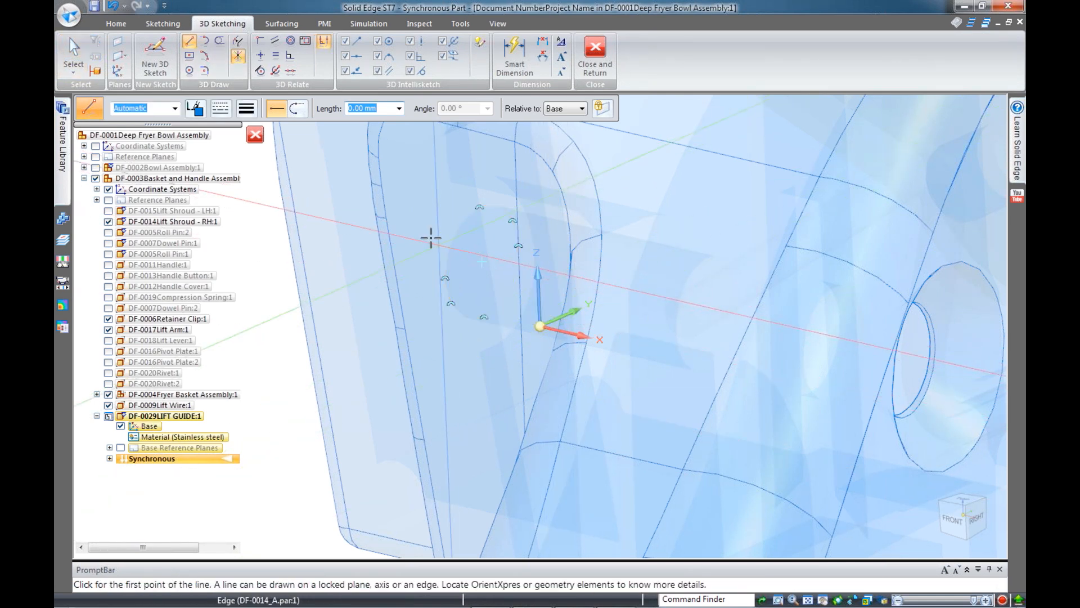
{"action": "left_click", "coordinate": [498, 259]}
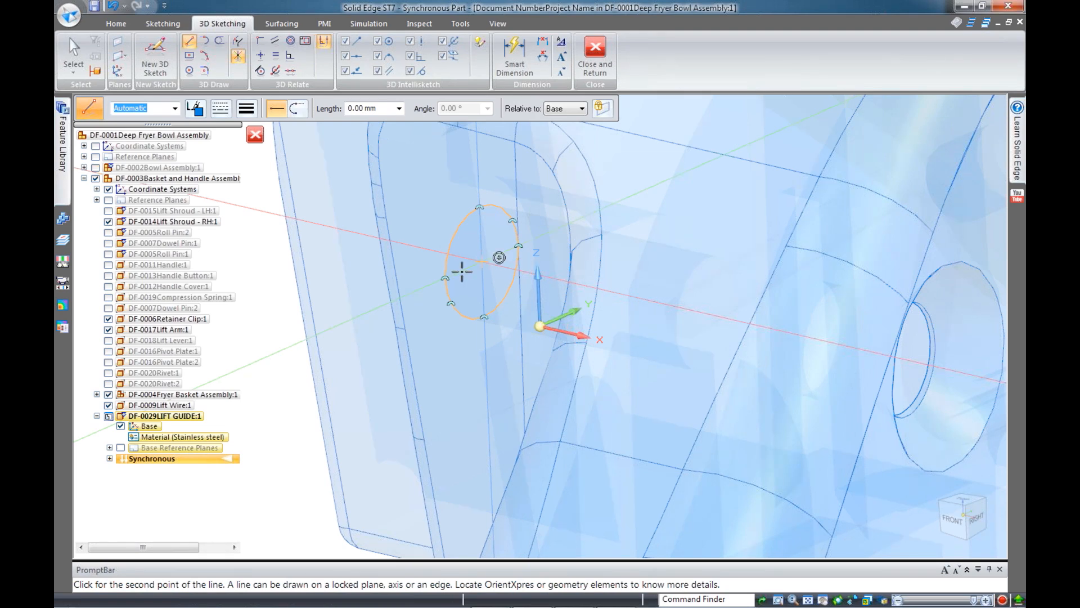
{"action": "scroll", "coordinate": [461, 272], "scroll_direction": "down", "scroll_amount": 1}
{"action": "scroll", "coordinate": [461, 271], "scroll_direction": "down", "scroll_amount": 1}
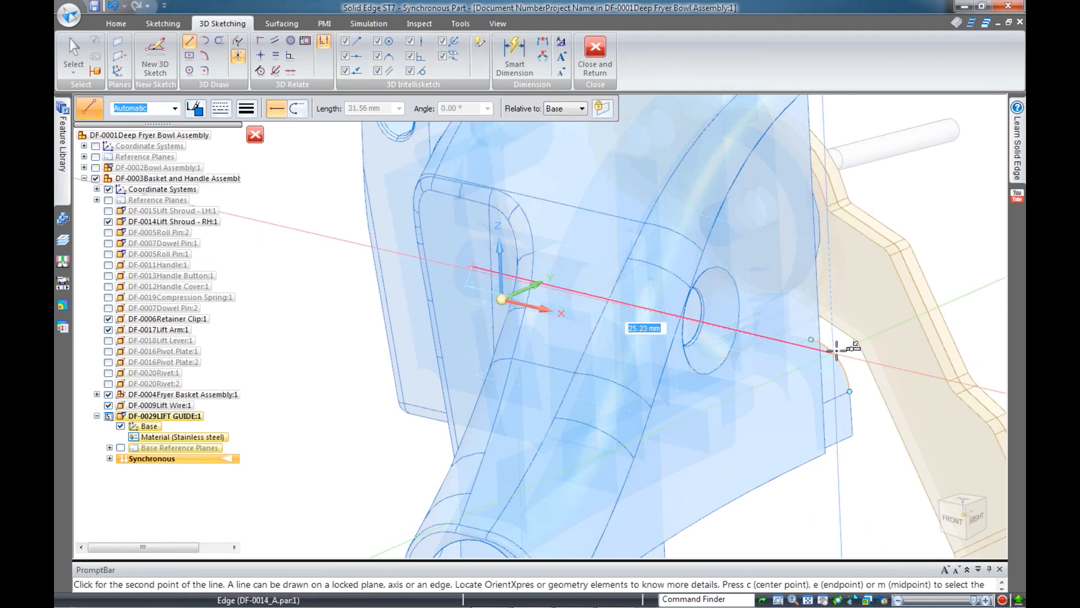
Place the next two path points out from the shroud hole, then switch to the front view
{"action": "middle_click_drag", "start_coordinate": [864, 314], "coordinate": [872, 441]}
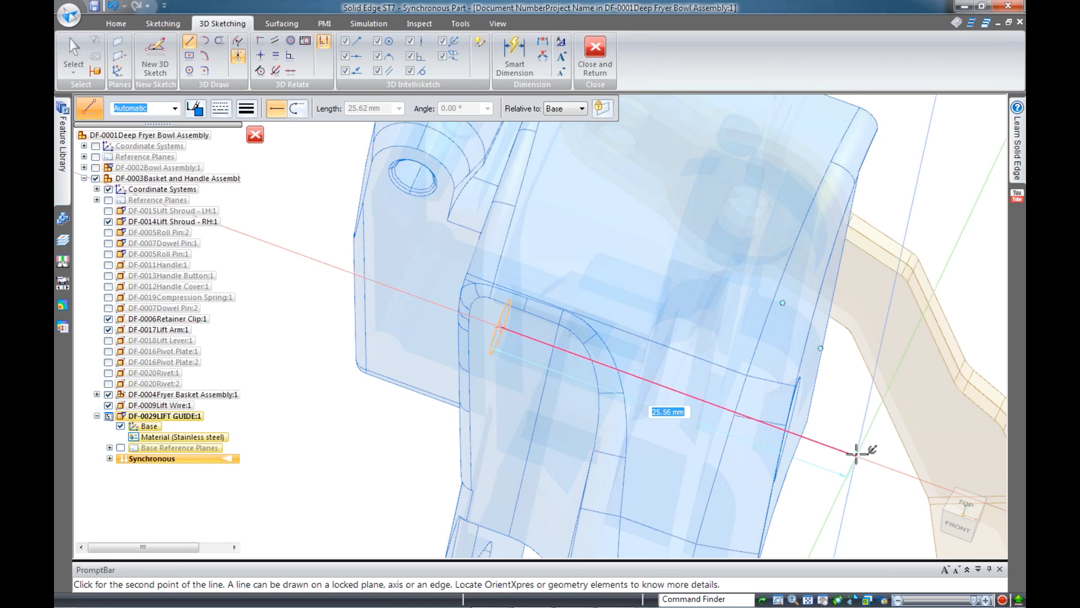
{"action": "left_click", "coordinate": [857, 454]}
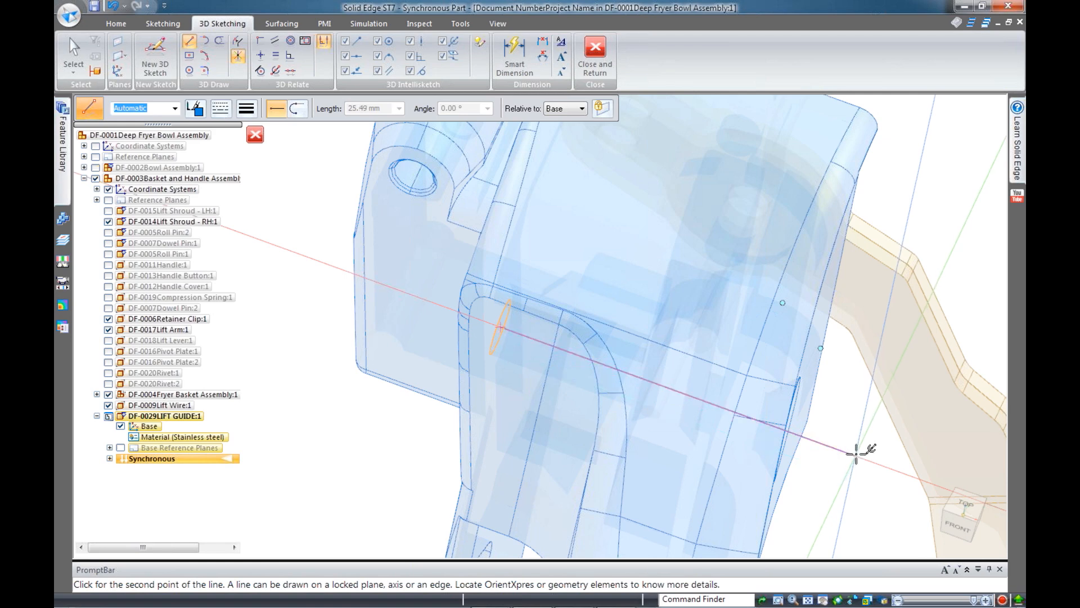
{"action": "middle_click_drag", "start_coordinate": [818, 253], "coordinate": [837, 192]}
{"action": "scroll", "coordinate": [810, 189], "scroll_direction": "down", "scroll_amount": 3}
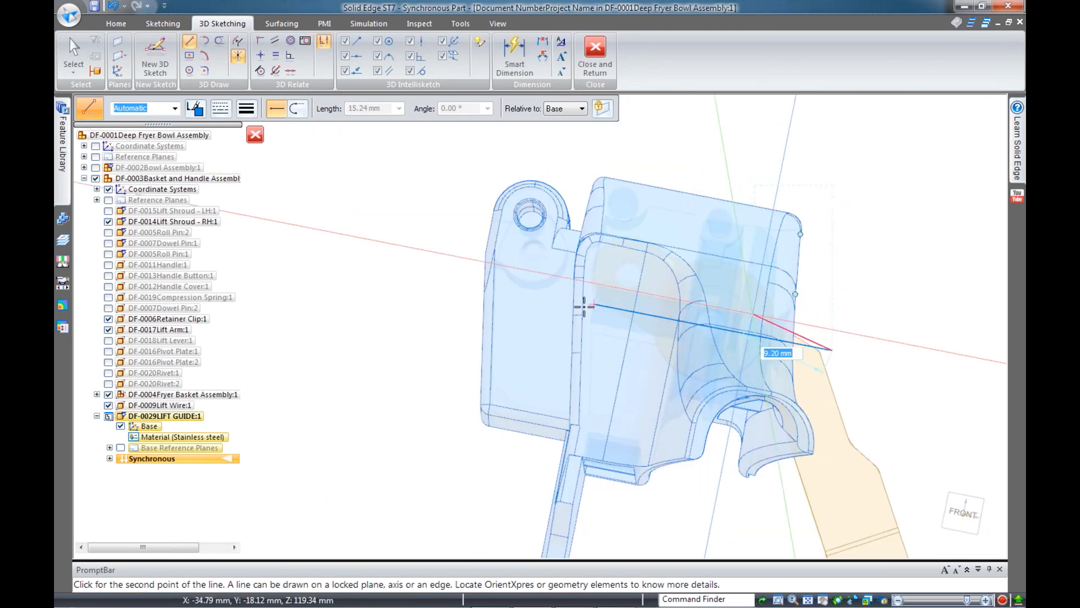
{"action": "scroll", "coordinate": [591, 306], "scroll_direction": "up", "scroll_amount": 3}
{"action": "scroll", "coordinate": [606, 306], "scroll_direction": "up", "scroll_amount": 1}
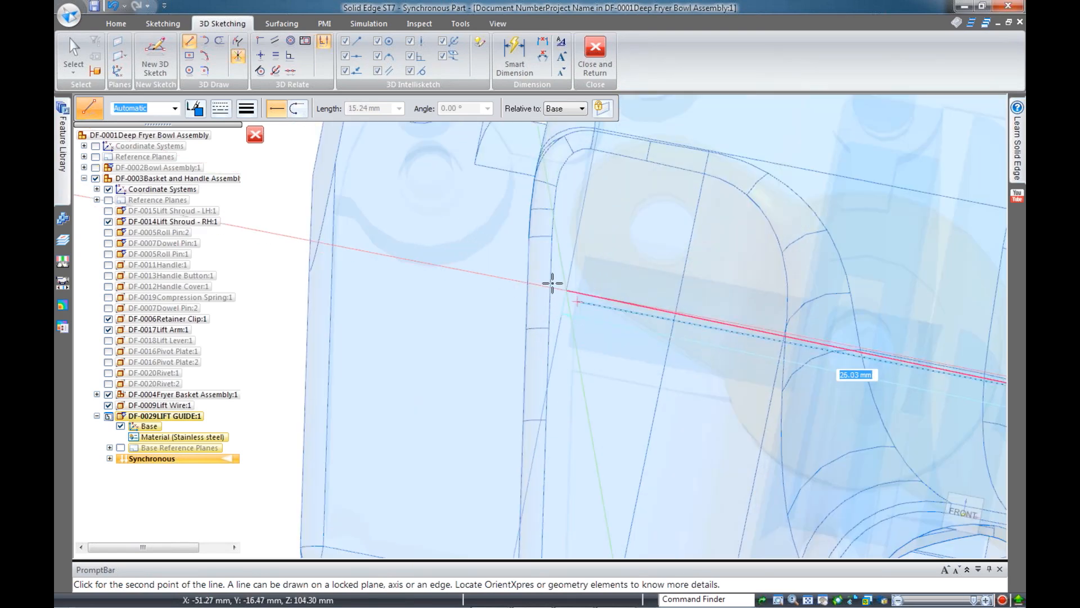
{"action": "scroll", "coordinate": [525, 272], "scroll_direction": "down", "scroll_amount": 5}
{"action": "scroll", "coordinate": [701, 323], "scroll_direction": "up", "scroll_amount": 2}
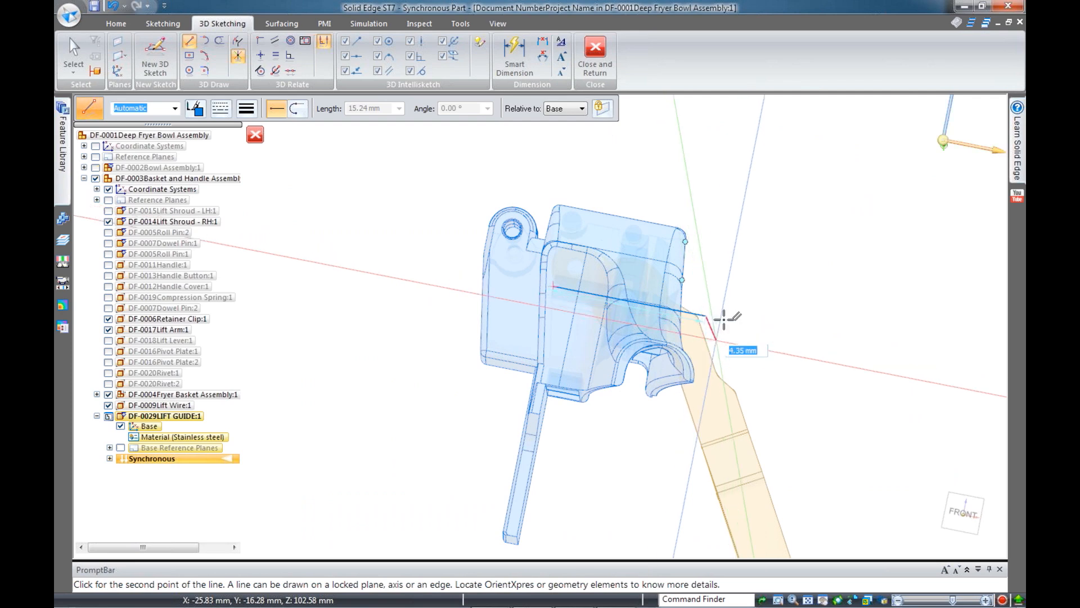
{"action": "left_click", "coordinate": [717, 318]}
{"action": "key", "text": "ctrl+f"}
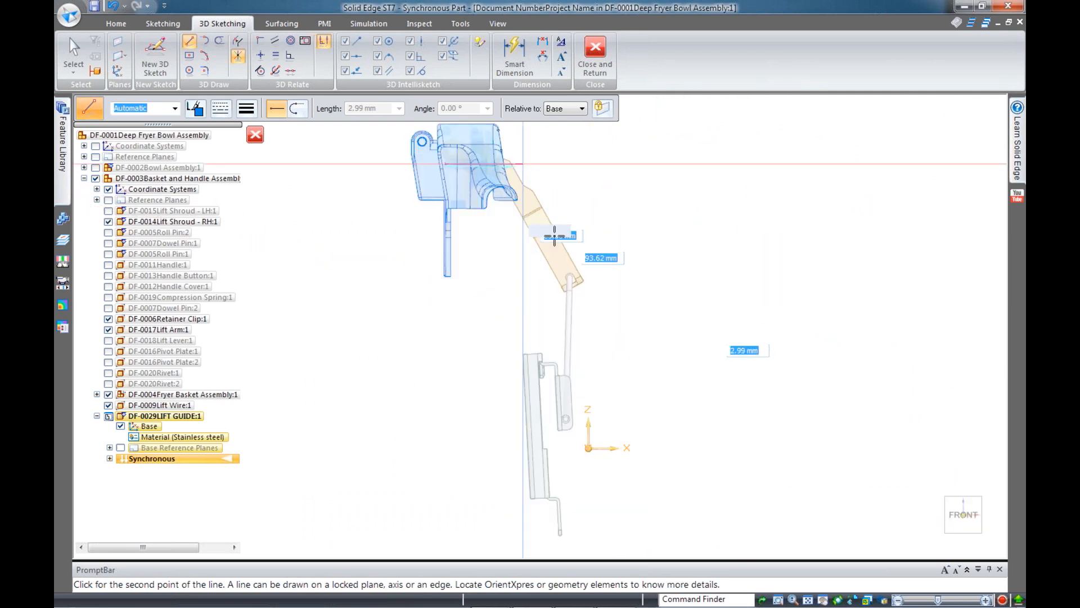
Fix the long downward segment near the basket and view the lower bracket at an angle
{"action": "left_click", "coordinate": [540, 520]}
{"action": "middle_click_drag", "start_coordinate": [684, 393], "coordinate": [717, 433]}
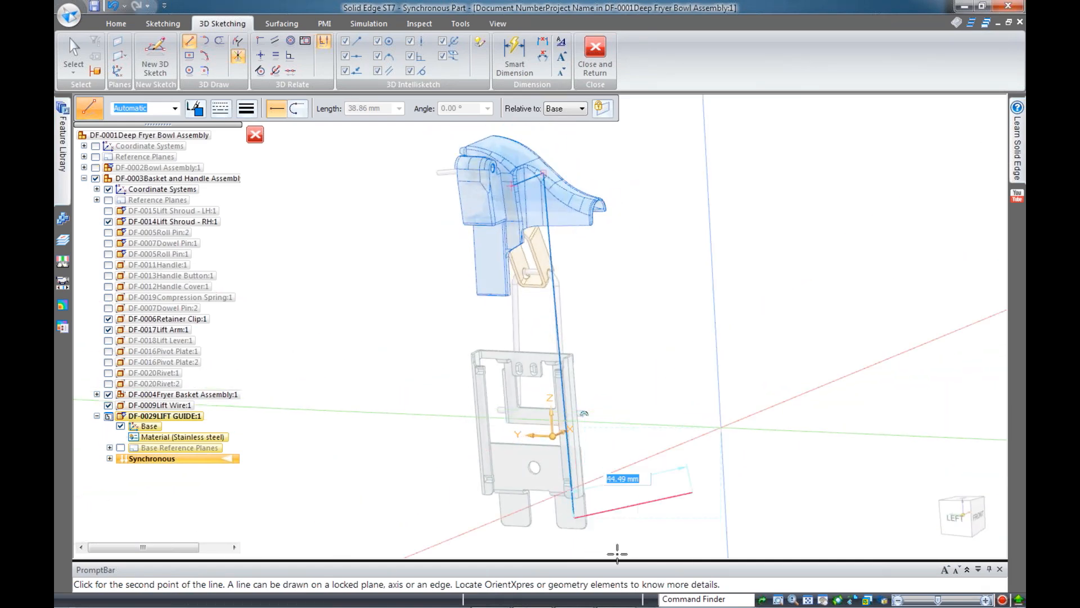
{"action": "scroll", "coordinate": [748, 353], "scroll_direction": "down", "scroll_amount": 3}
{"action": "scroll", "coordinate": [661, 419], "scroll_direction": "up", "scroll_amount": 3}
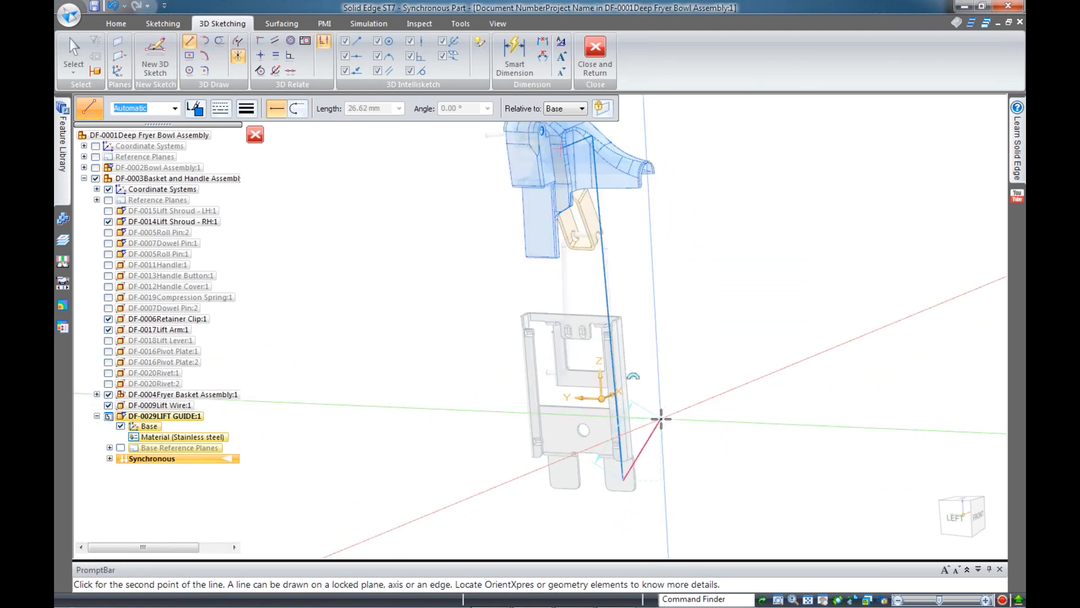
{"action": "scroll", "coordinate": [656, 464], "scroll_direction": "down", "scroll_amount": 3}
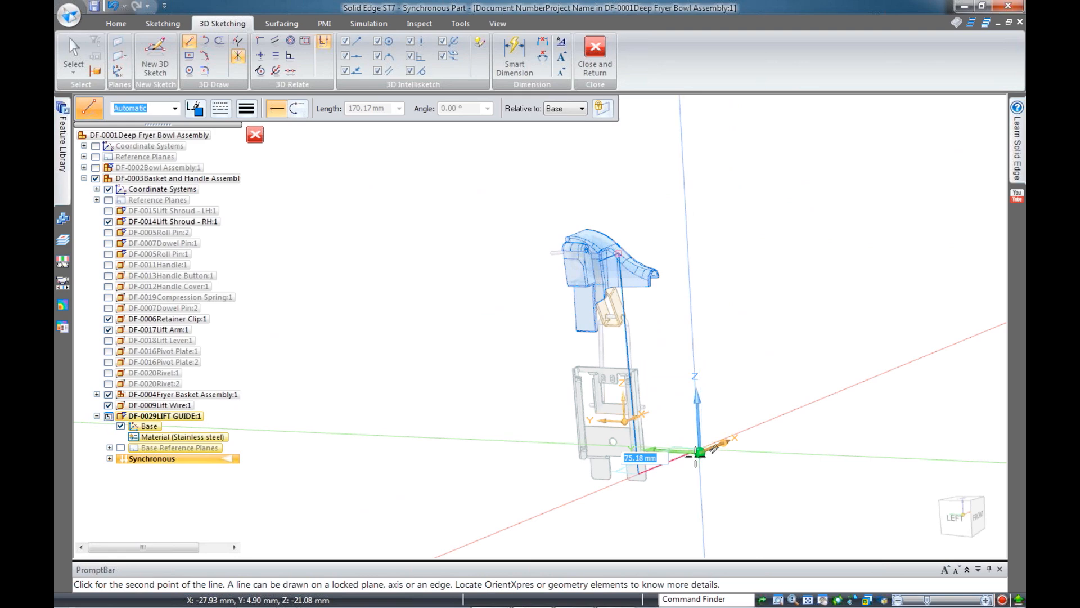
{"action": "scroll", "coordinate": [614, 478], "scroll_direction": "up", "scroll_amount": 2}
{"action": "scroll", "coordinate": [615, 478], "scroll_direction": "up", "scroll_amount": 3}
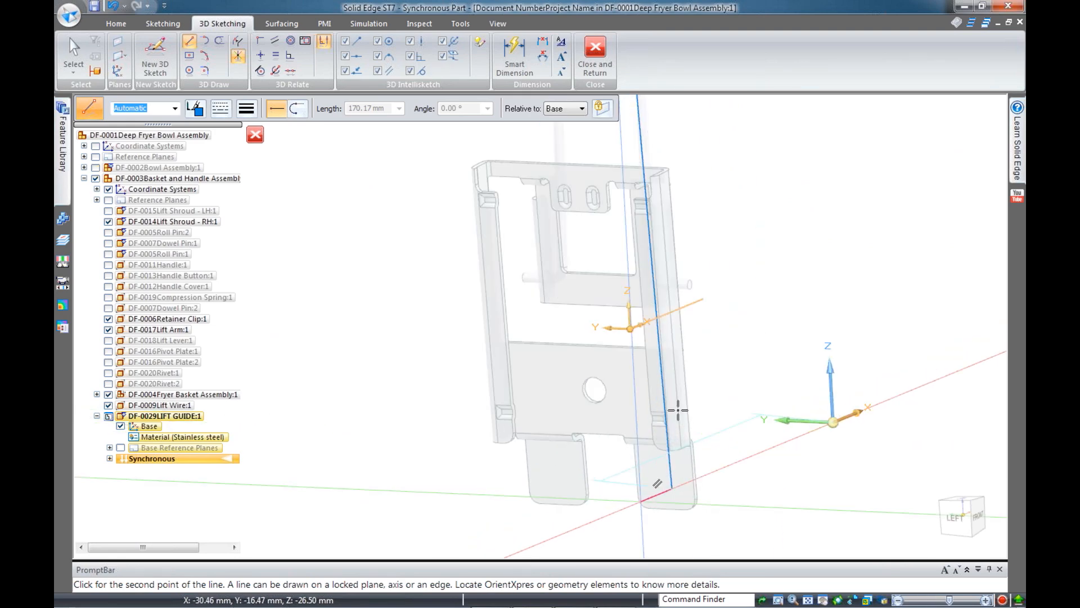
{"action": "middle_click_drag", "start_coordinate": [733, 307], "coordinate": [709, 439]}
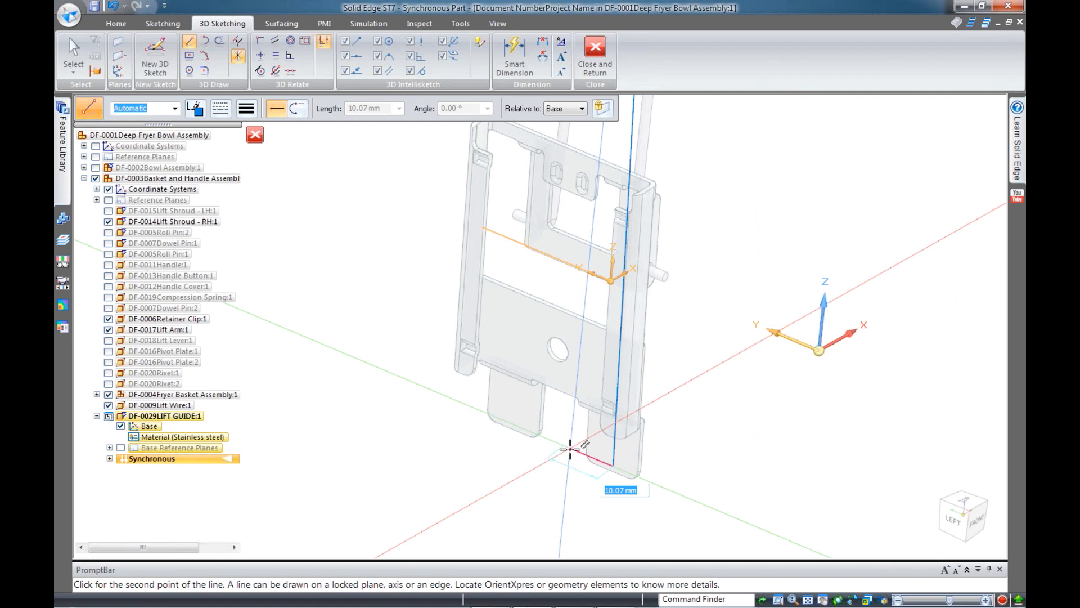
End the path with an X/Y-locked short segment and a small arc at the lower bracket
{"action": "left_click", "coordinate": [570, 449]}
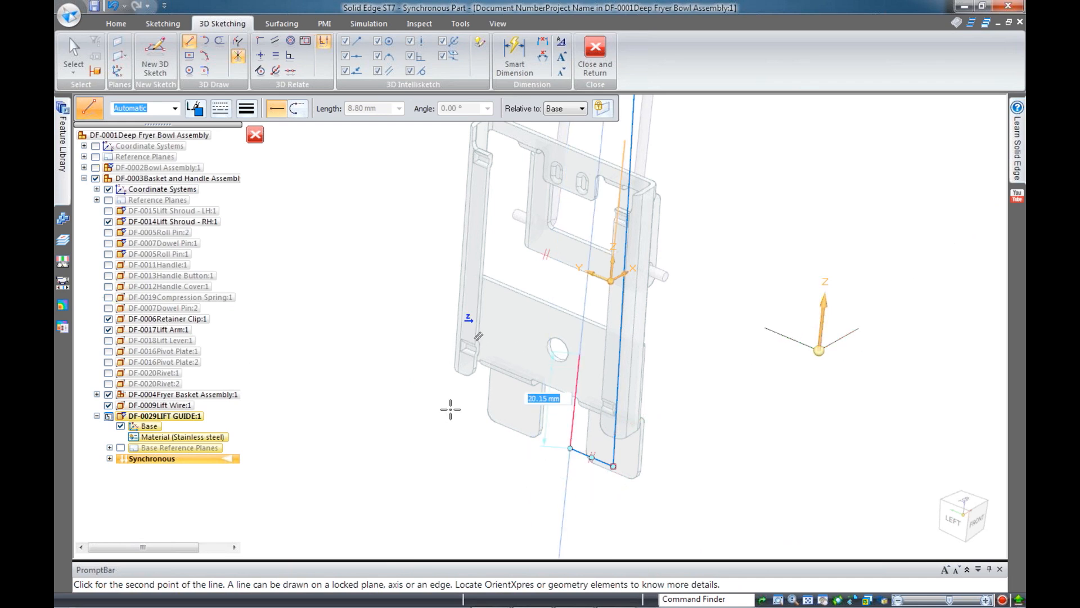
{"action": "key", "text": "x"}
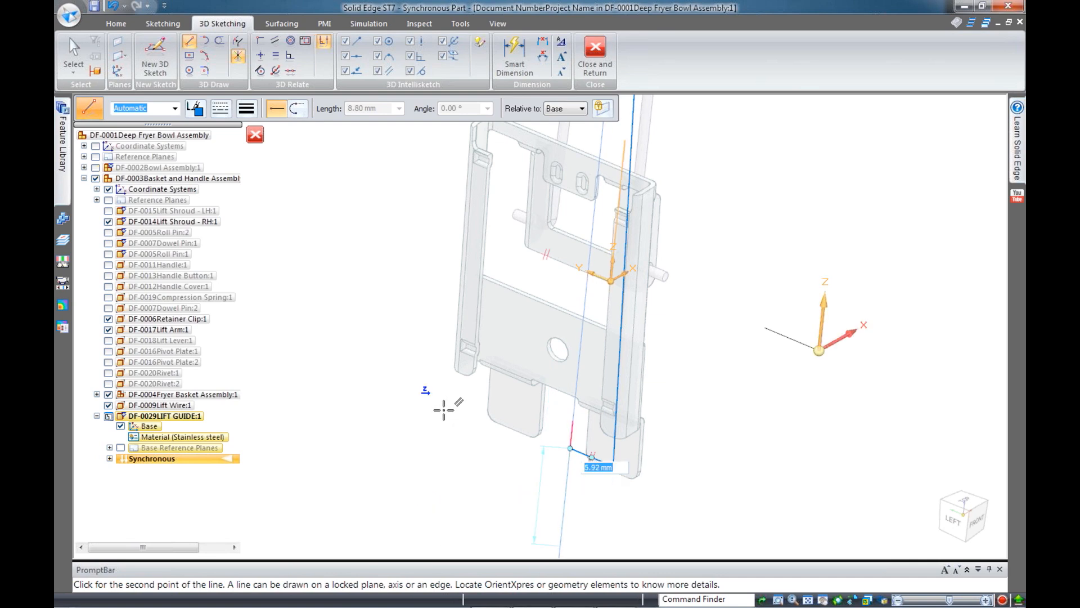
{"action": "key", "text": "y"}
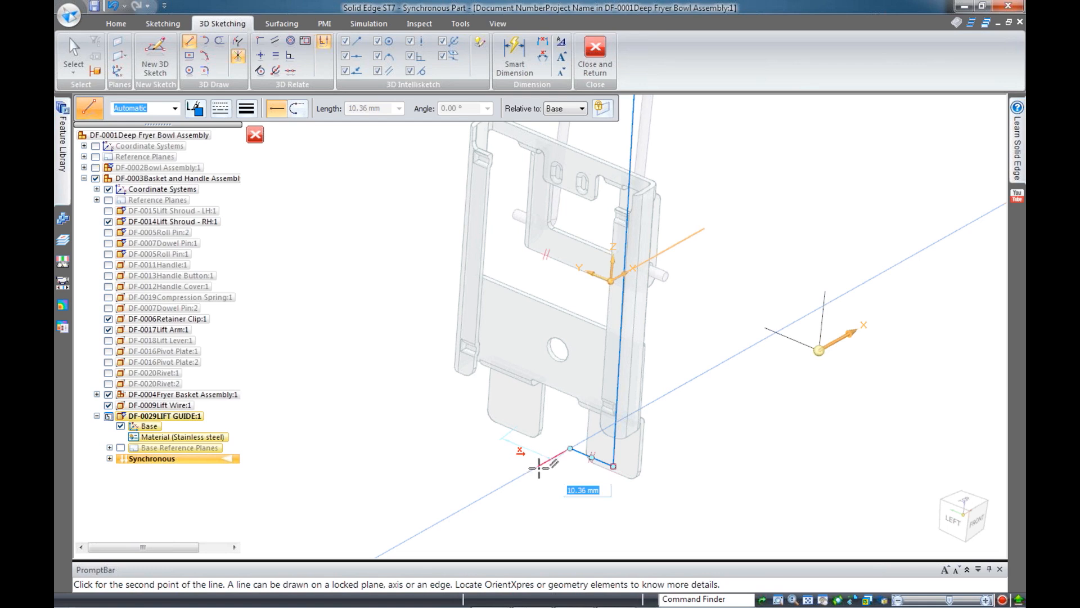
{"action": "left_click", "coordinate": [538, 466]}
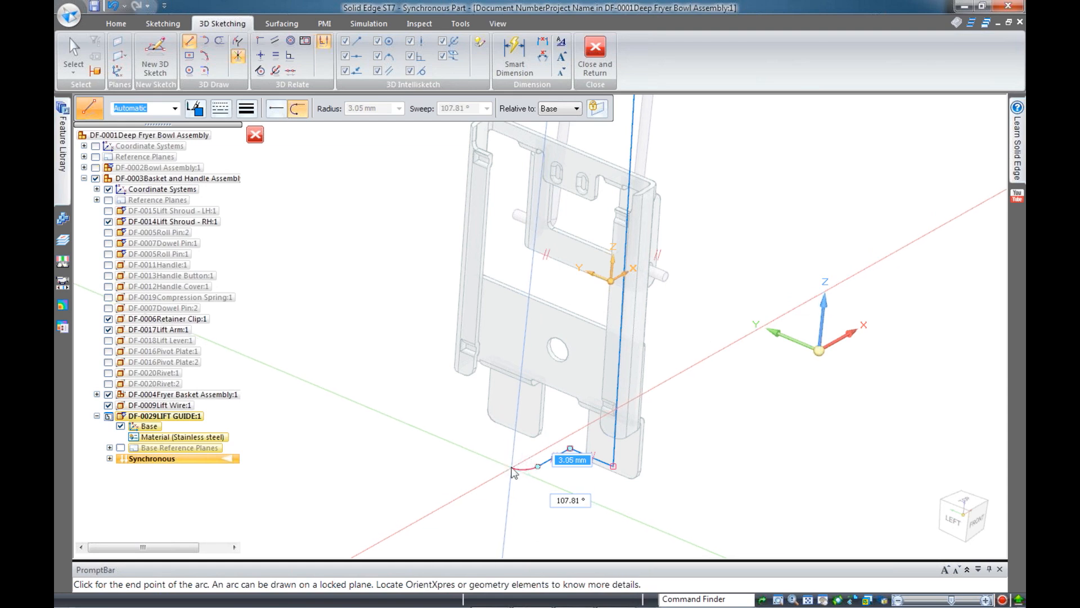
{"action": "left_click", "coordinate": [513, 471]}
{"action": "left_click", "coordinate": [631, 501]}
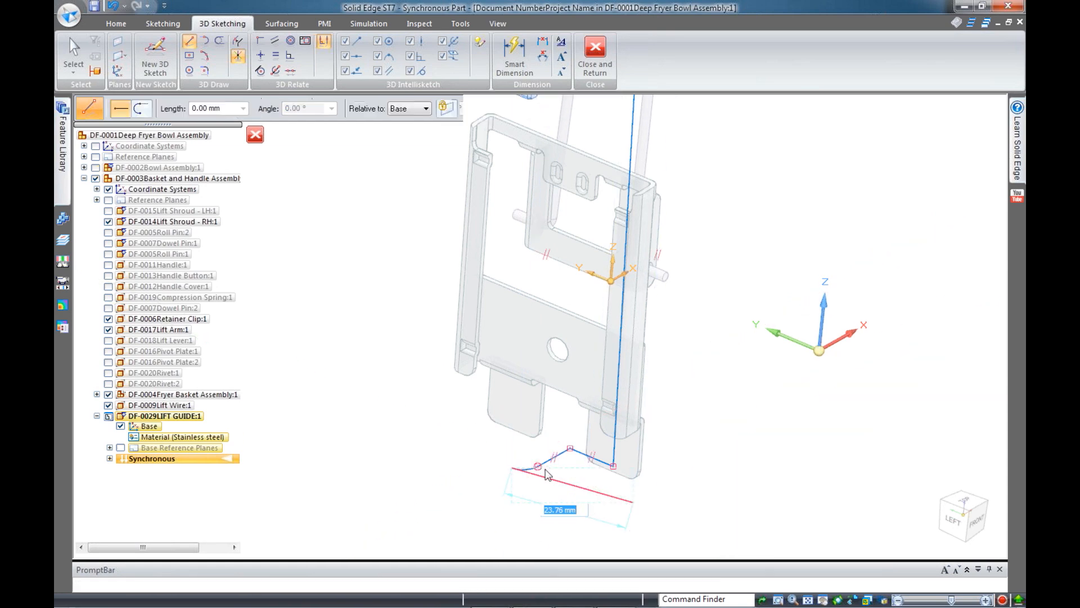
{"action": "key", "text": "Escape"}
{"action": "scroll", "coordinate": [542, 470], "scroll_direction": "up", "scroll_amount": 4}
{"action": "scroll", "coordinate": [542, 485], "scroll_direction": "down", "scroll_amount": 4}
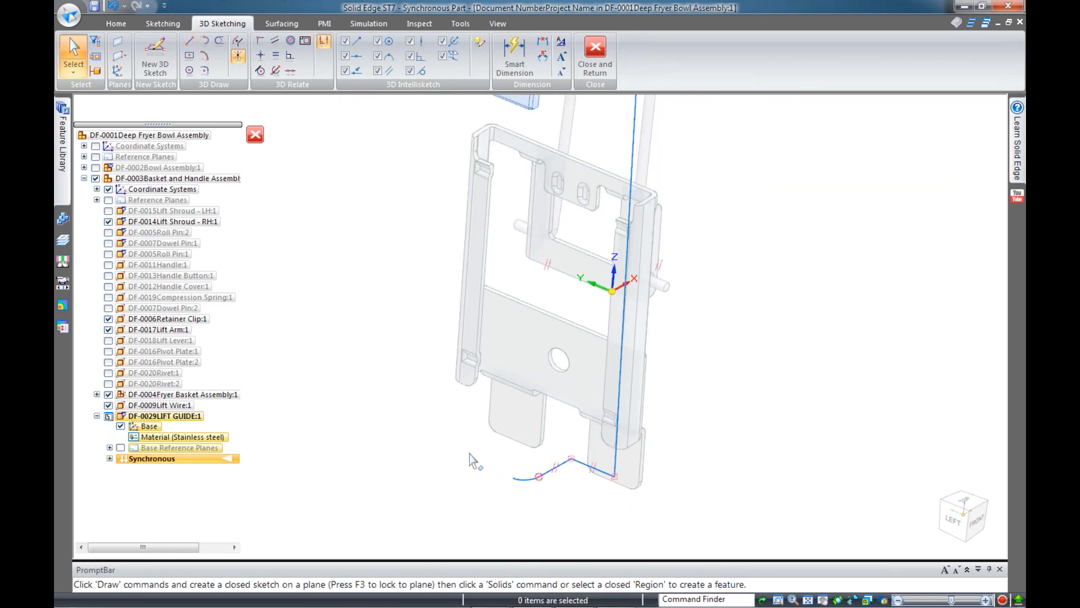
Apply a 3D Relate Parallel between the long vertical sketch line and the lift guide face
{"action": "middle_click_drag", "start_coordinate": [593, 457], "coordinate": [495, 279]}
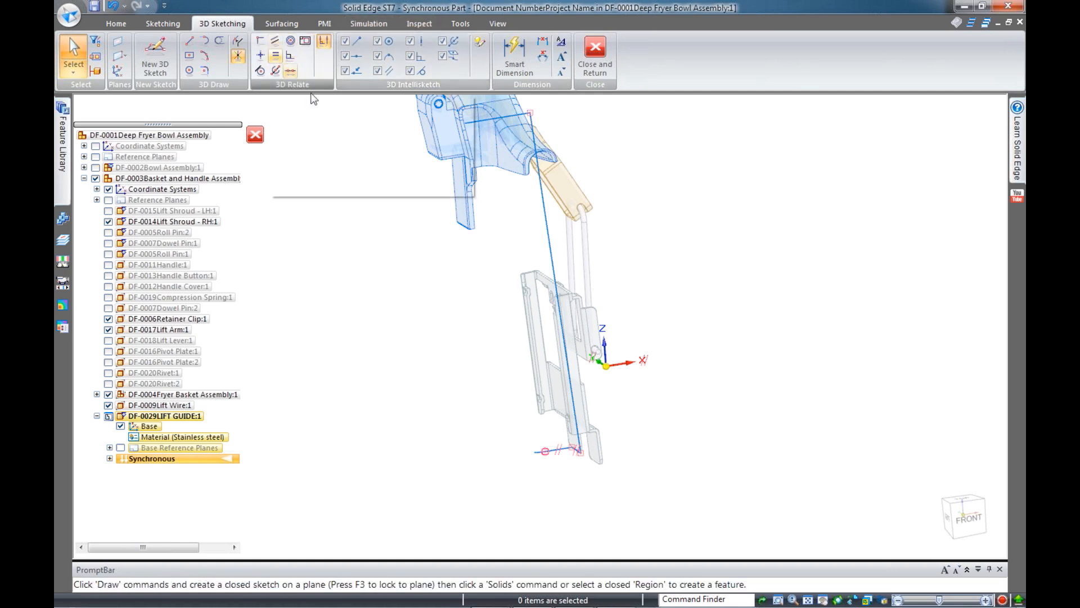
{"action": "middle_click_drag", "start_coordinate": [577, 286], "coordinate": [519, 260]}
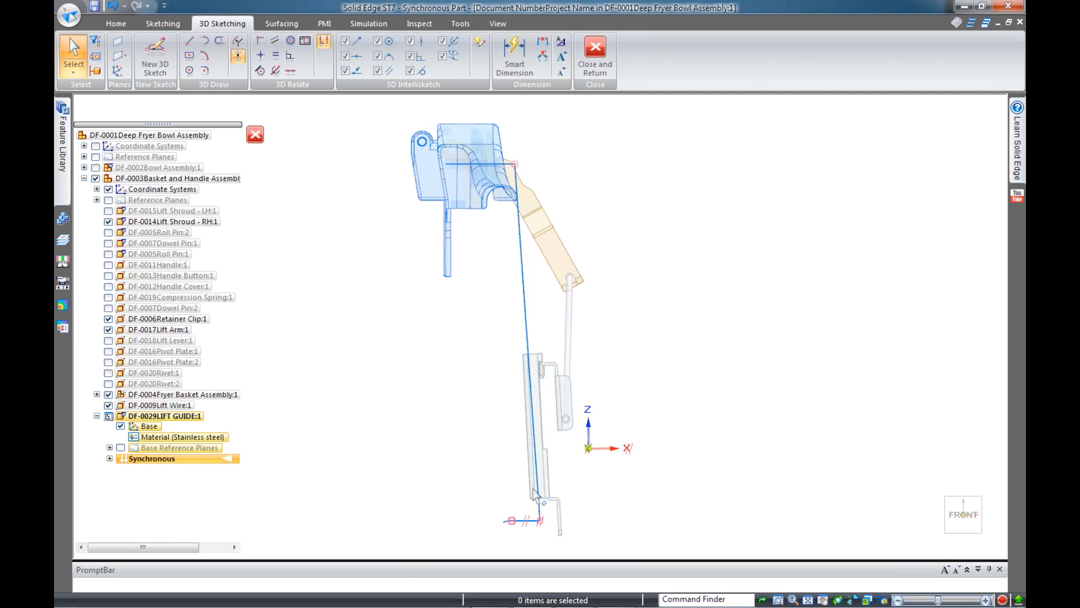
{"action": "middle_click_drag", "start_coordinate": [534, 448], "coordinate": [623, 450]}
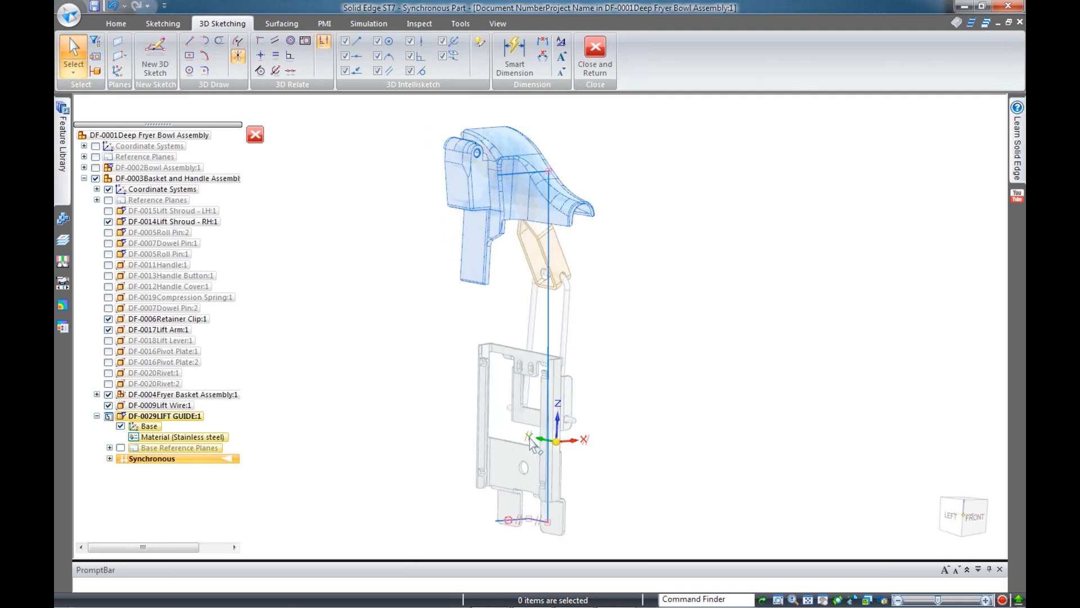
{"action": "scroll", "coordinate": [539, 466], "scroll_direction": "up", "scroll_amount": 4}
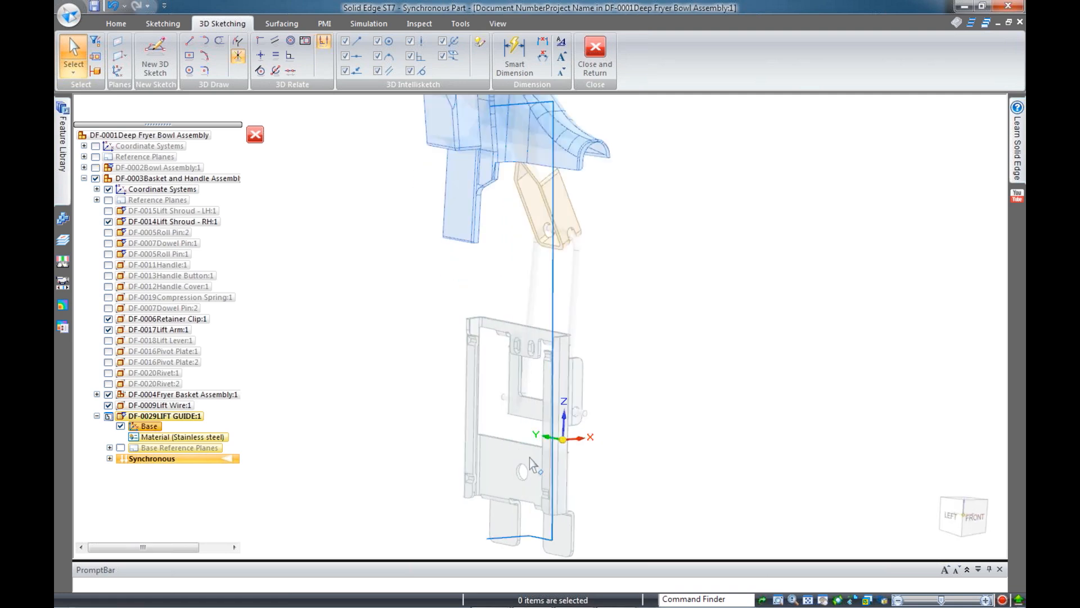
{"action": "left_click", "coordinate": [275, 41]}
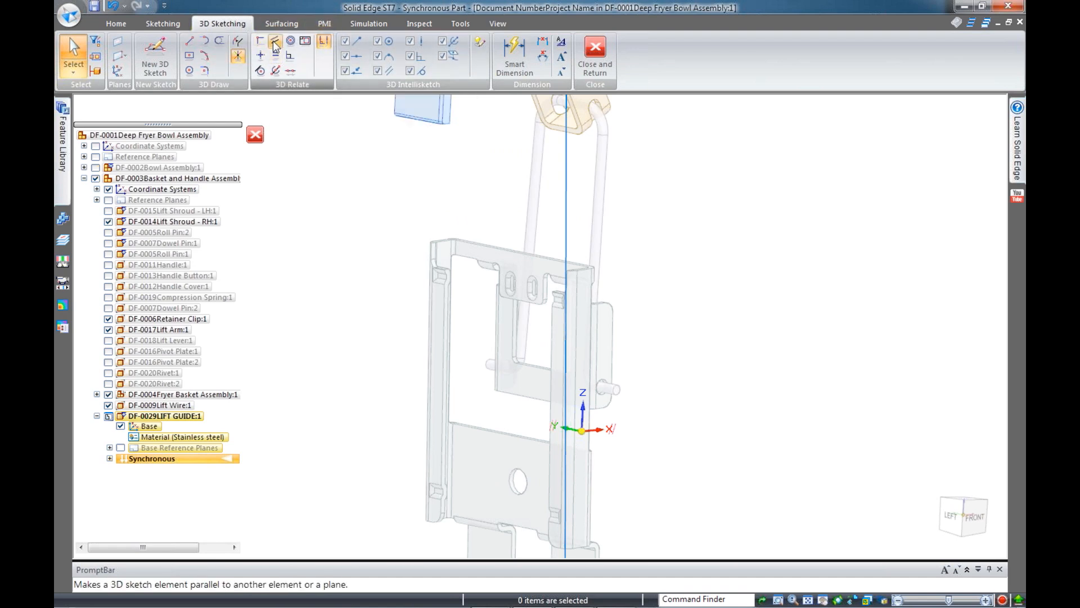
{"action": "left_click", "coordinate": [567, 218]}
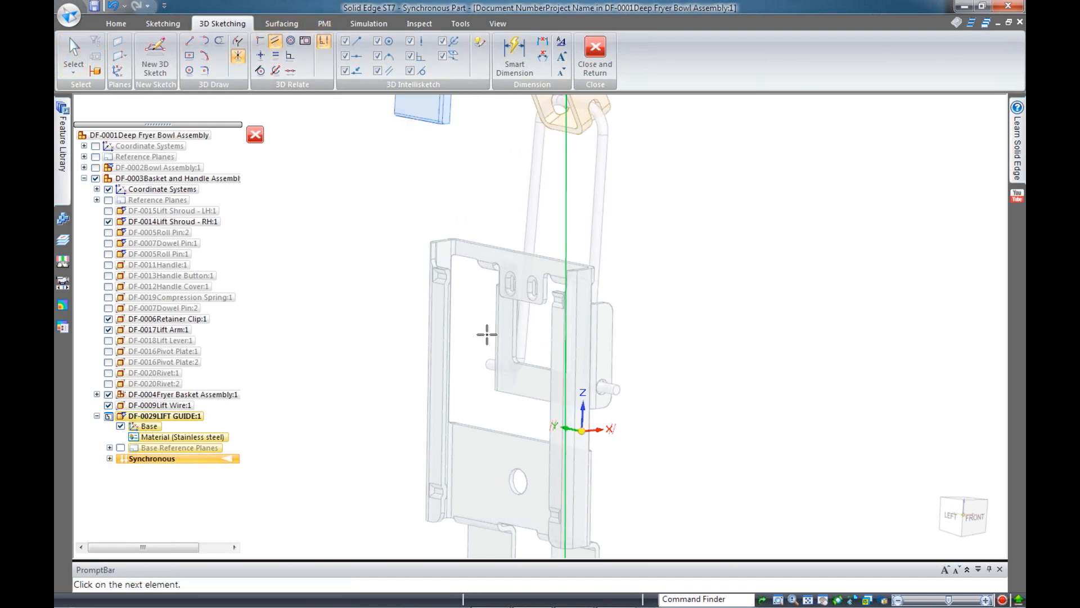
{"action": "left_click", "coordinate": [493, 452]}
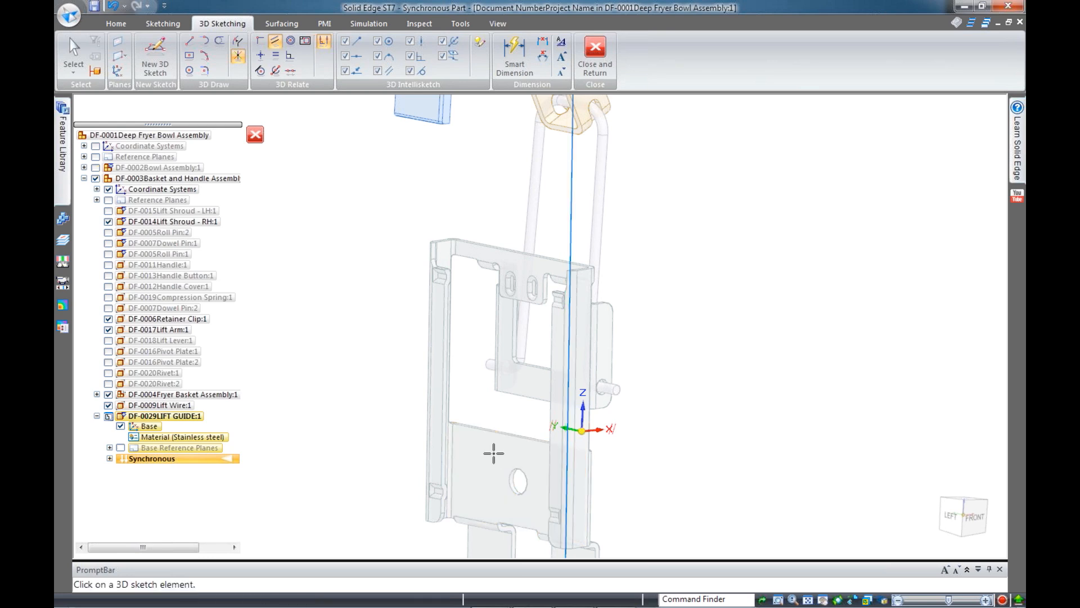
Check the now-parallel line from the Front view, then orbit around the lower sketch vertex
{"action": "key", "text": "ctrl+f"}
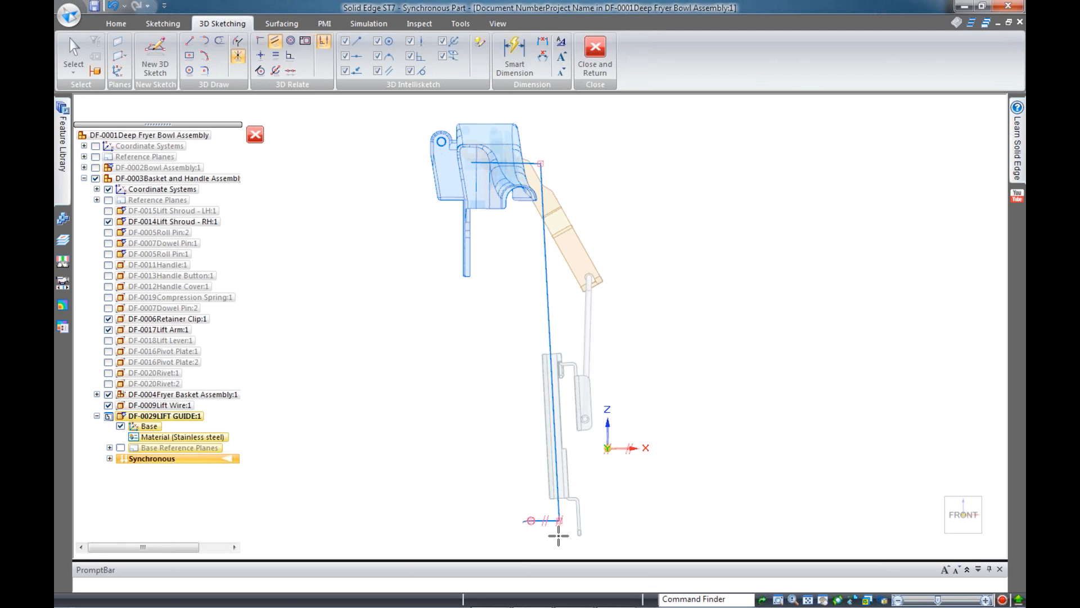
{"action": "mouse_move", "coordinate": [559, 535]}
{"action": "middle_mouse_down"}
{"action": "mouse_move", "coordinate": [578, 520]}
{"action": "mouse_move", "coordinate": [668, 559]}
{"action": "mouse_move", "coordinate": [672, 575]}
{"action": "middle_mouse_up"}
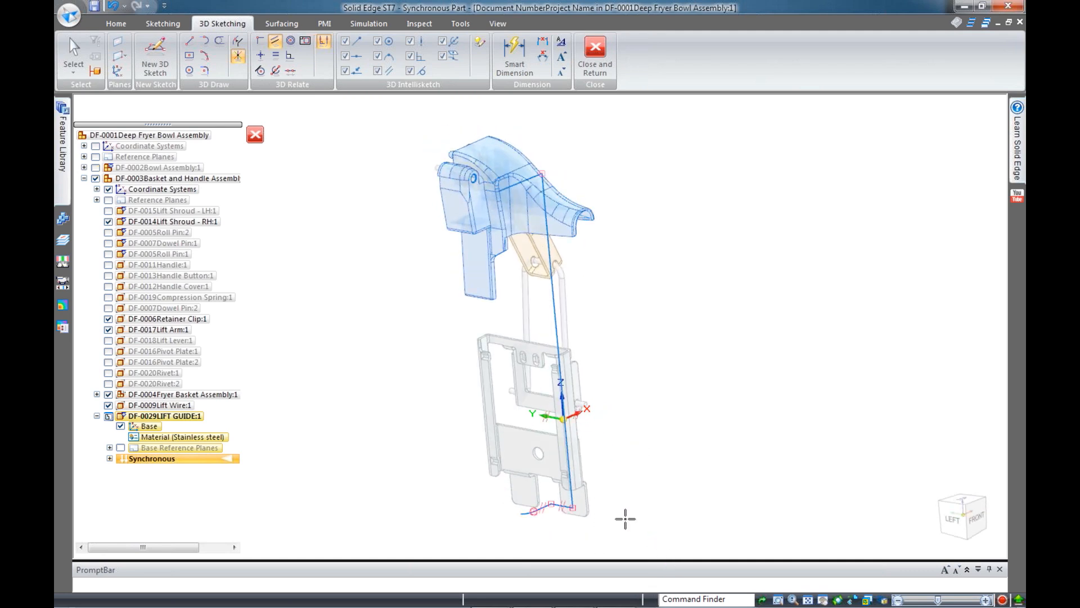
{"action": "scroll", "coordinate": [576, 510], "scroll_direction": "up", "scroll_amount": 4}
{"action": "scroll", "coordinate": [673, 511], "scroll_direction": "down", "scroll_amount": 2}
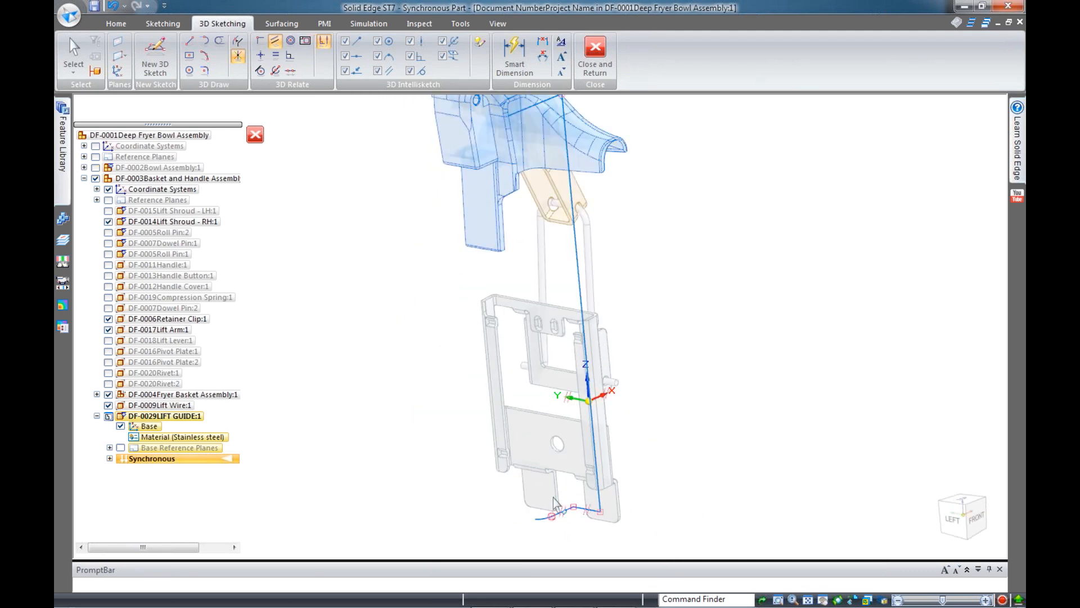
{"action": "key", "text": "Escape"}
{"action": "mouse_move", "coordinate": [602, 504]}
{"action": "middle_mouse_down"}
{"action": "mouse_move", "coordinate": [631, 518]}
{"action": "mouse_move", "coordinate": [622, 494]}
{"action": "mouse_move", "coordinate": [627, 518]}
{"action": "middle_mouse_up"}
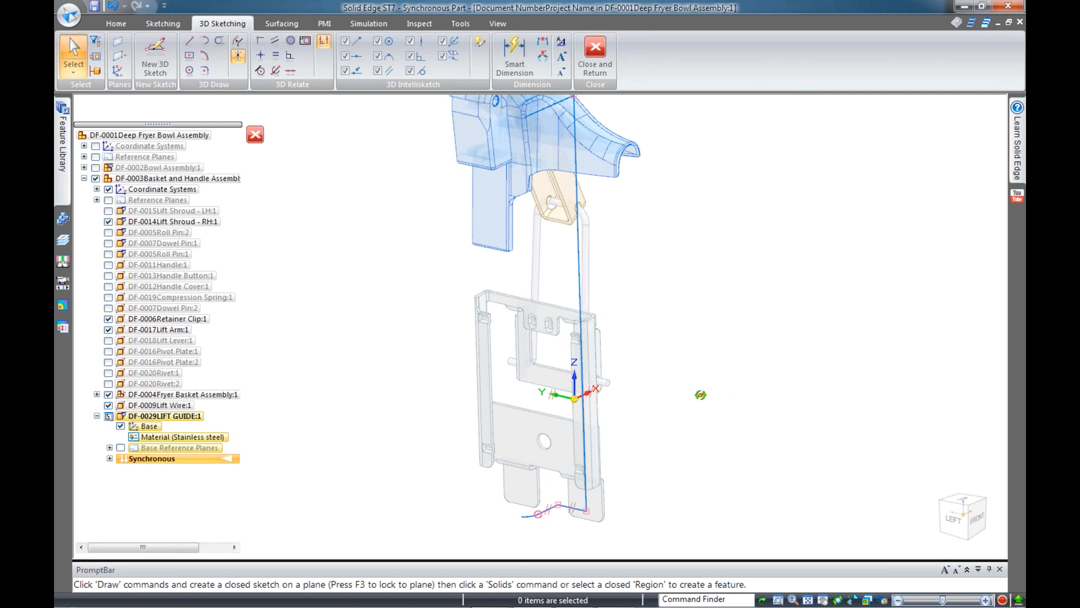
{"action": "scroll", "coordinate": [700, 397], "scroll_direction": "up", "scroll_amount": 4}
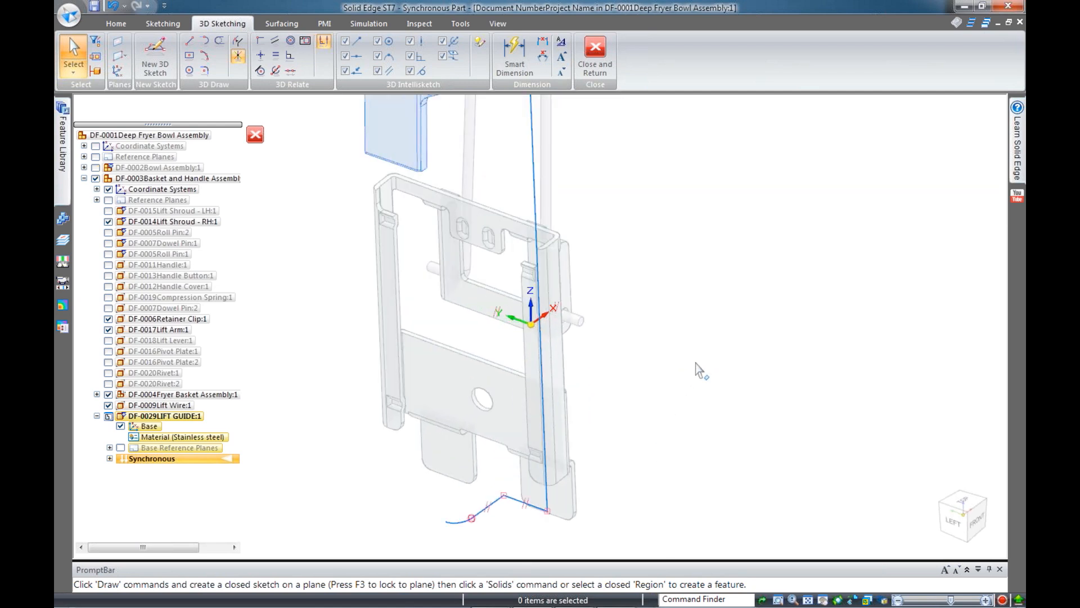
Connect the sketch path's end point to the base plane
{"action": "left_click", "coordinate": [260, 40]}
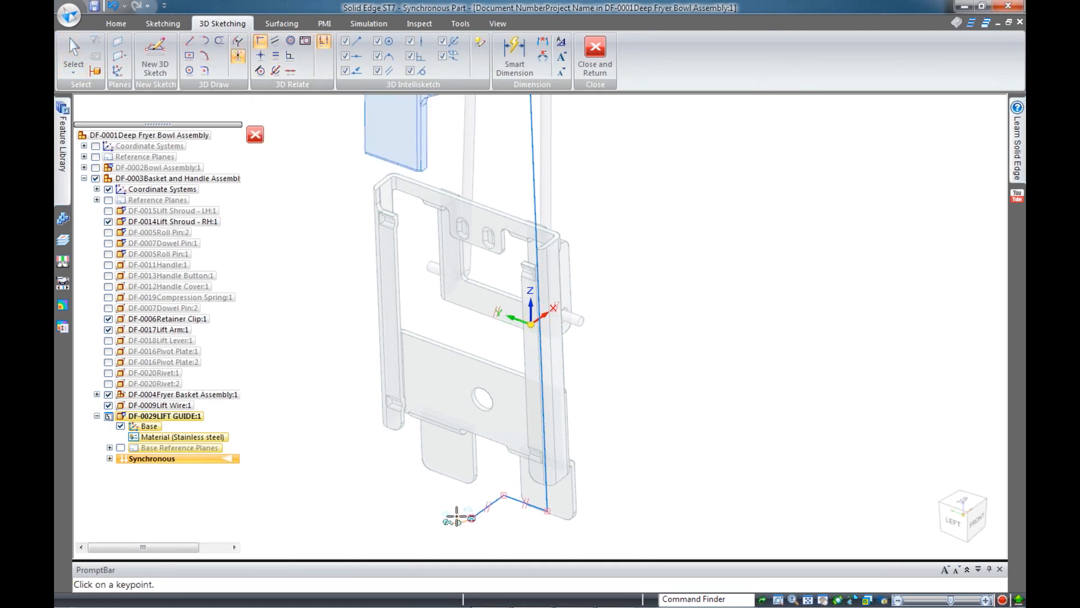
{"action": "left_click", "coordinate": [457, 515]}
{"action": "mouse_move", "coordinate": [630, 340]}
{"action": "middle_mouse_down"}
{"action": "mouse_move", "coordinate": [602, 333]}
{"action": "mouse_move", "coordinate": [574, 372]}
{"action": "mouse_move", "coordinate": [619, 343]}
{"action": "middle_mouse_up"}
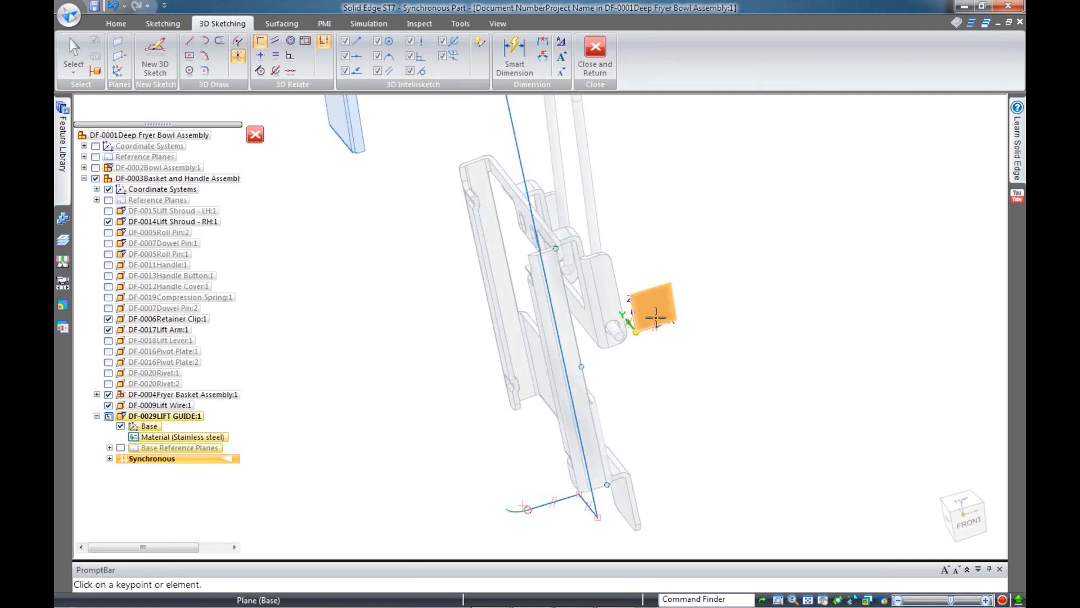
{"action": "left_click", "coordinate": [656, 317]}
{"action": "middle_click_drag", "start_coordinate": [535, 527], "coordinate": [557, 521]}
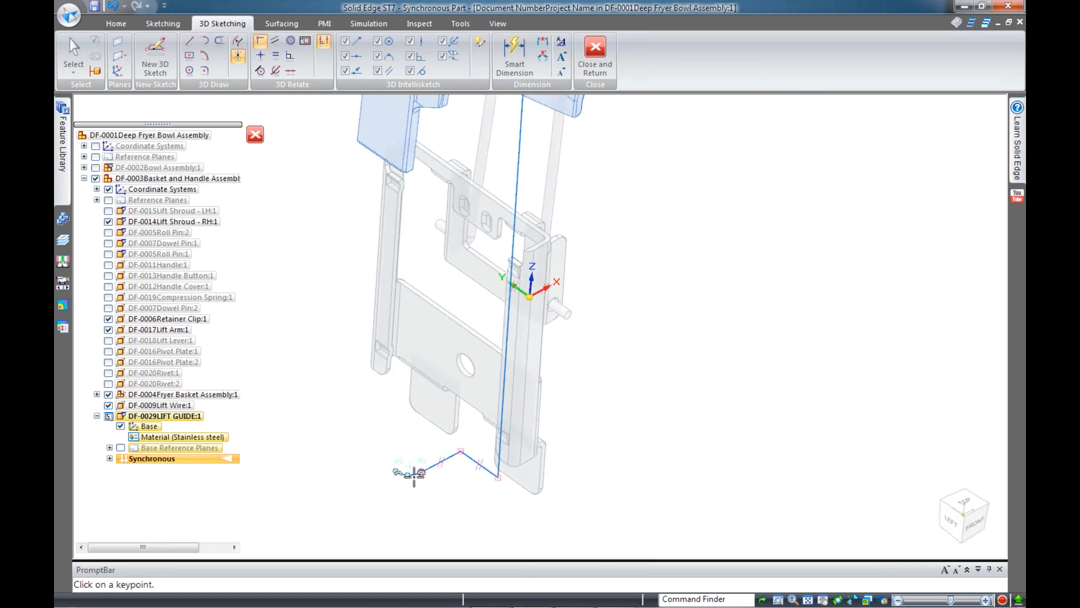
{"action": "key", "text": "Escape"}
Set the path's end arc to a 6 mm radius
{"action": "scroll", "coordinate": [414, 475], "scroll_direction": "up", "scroll_amount": 2}
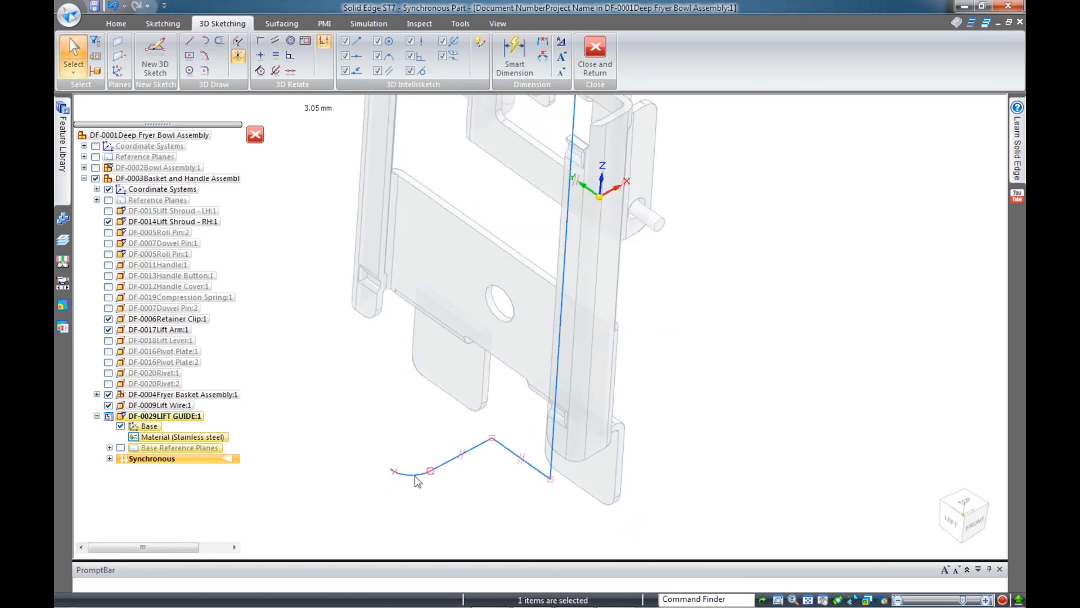
{"action": "left_click", "coordinate": [416, 477]}
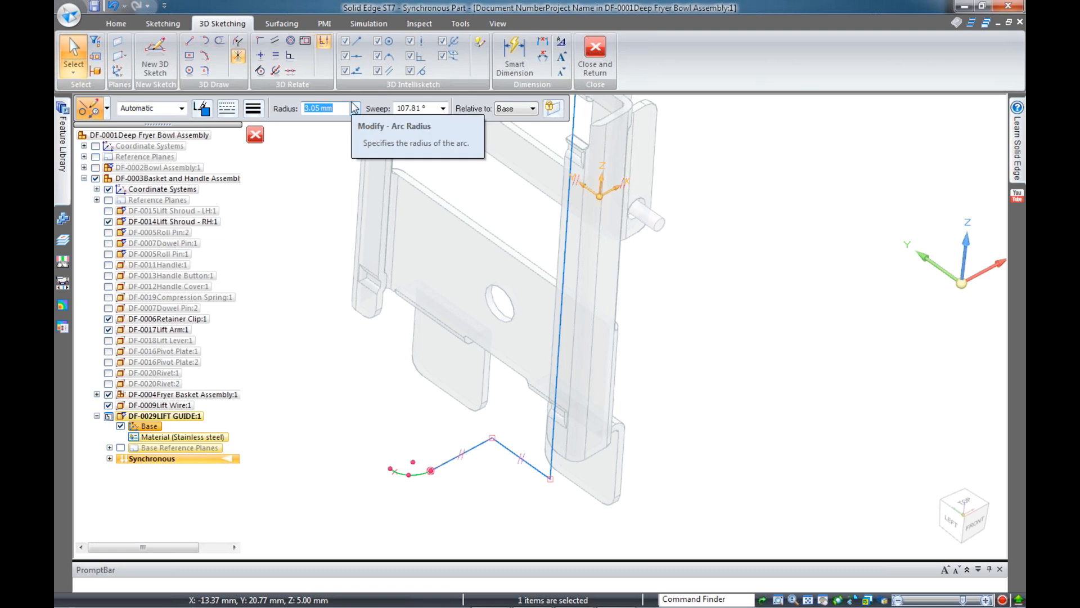
{"action": "type", "text": "6"}
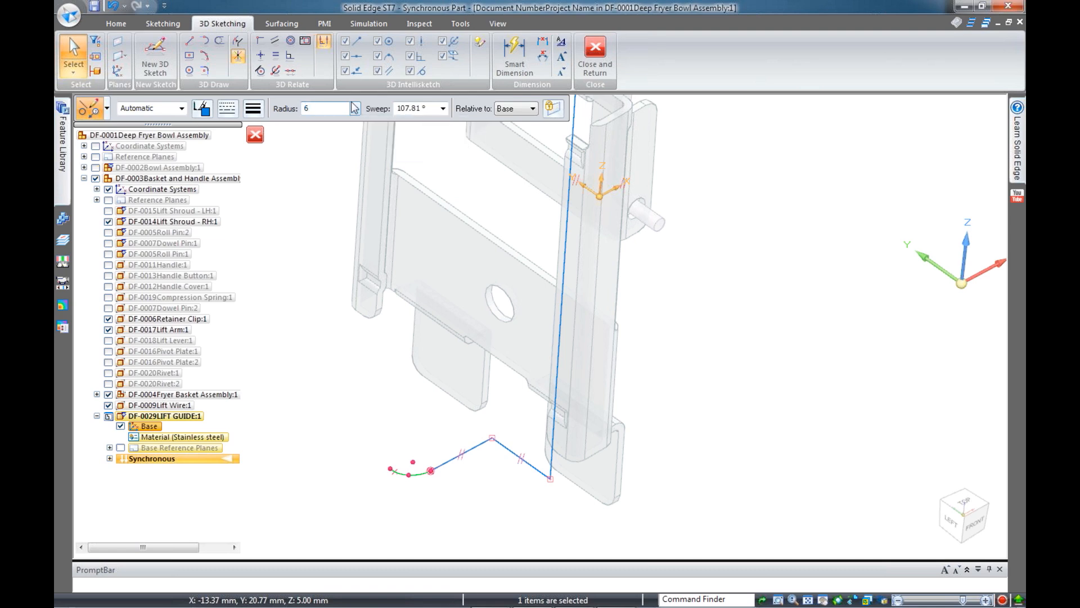
{"action": "key", "text": "Tab"}
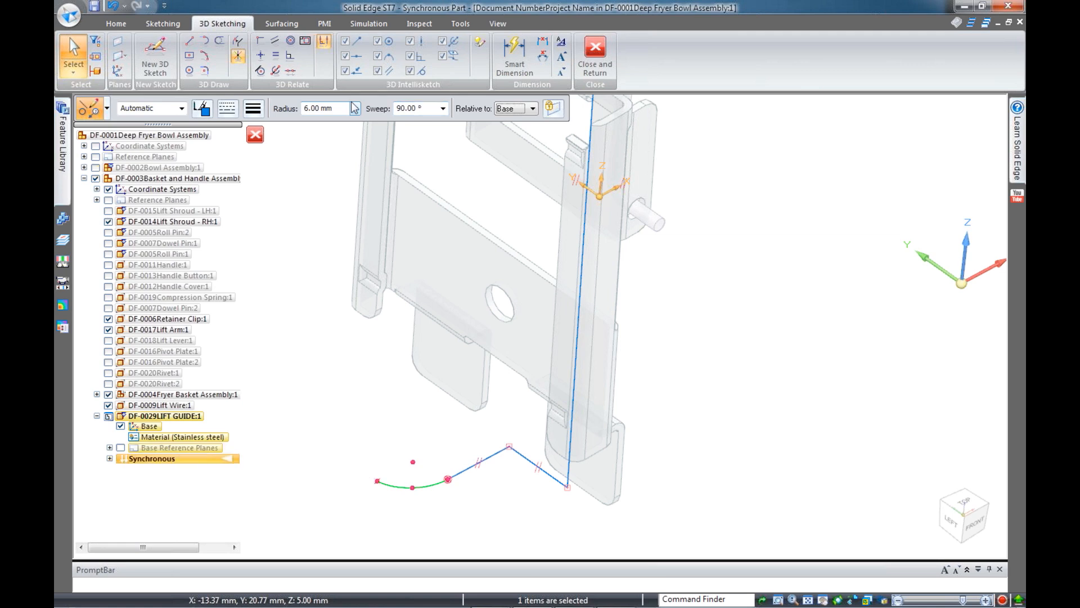
Inspect the path's alignment against the basket frame from the Front and Left views
{"action": "left_click", "coordinate": [822, 331]}
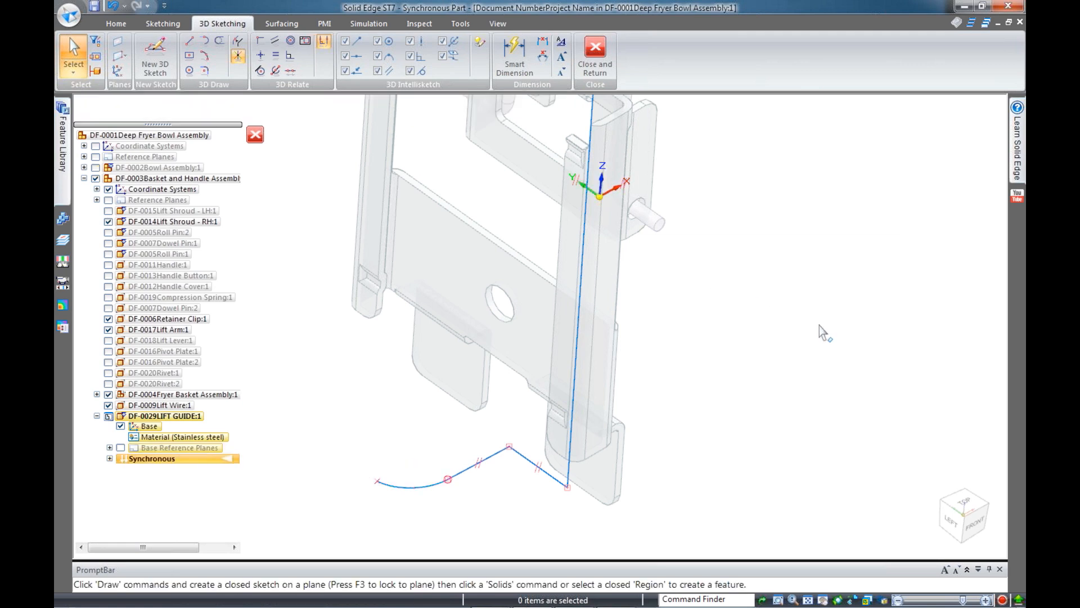
{"action": "scroll", "coordinate": [748, 284], "scroll_direction": "down", "scroll_amount": 3}
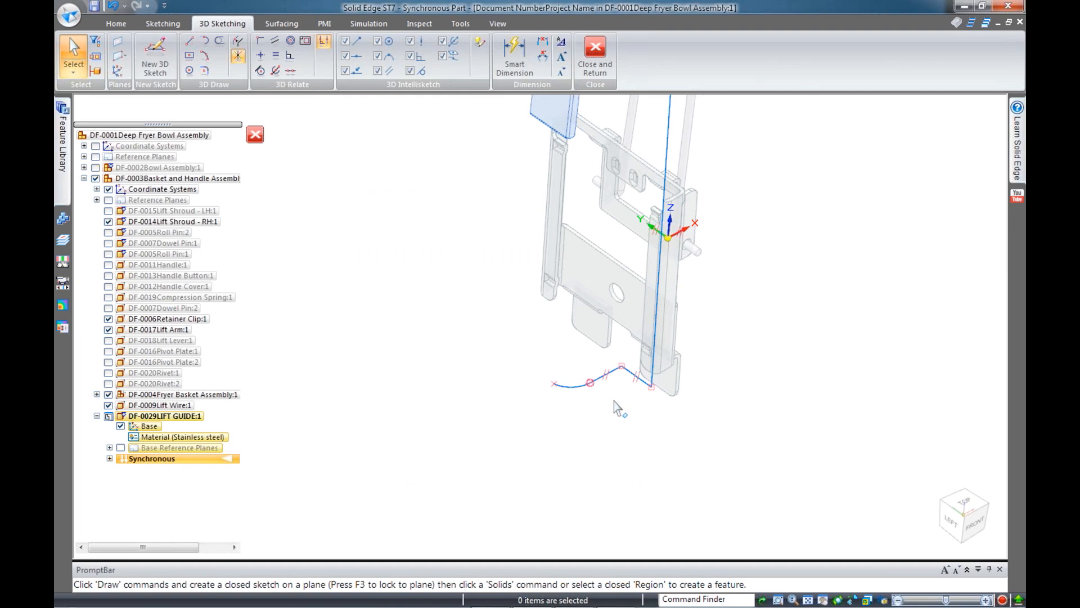
{"action": "scroll", "coordinate": [601, 376], "scroll_direction": "up", "scroll_amount": 4}
{"action": "scroll", "coordinate": [418, 345], "scroll_direction": "down", "scroll_amount": 2}
{"action": "mouse_move", "coordinate": [576, 372]}
{"action": "middle_mouse_down"}
{"action": "mouse_move", "coordinate": [632, 335]}
{"action": "mouse_move", "coordinate": [666, 337]}
{"action": "mouse_move", "coordinate": [639, 326]}
{"action": "mouse_move", "coordinate": [639, 312]}
{"action": "middle_mouse_up"}
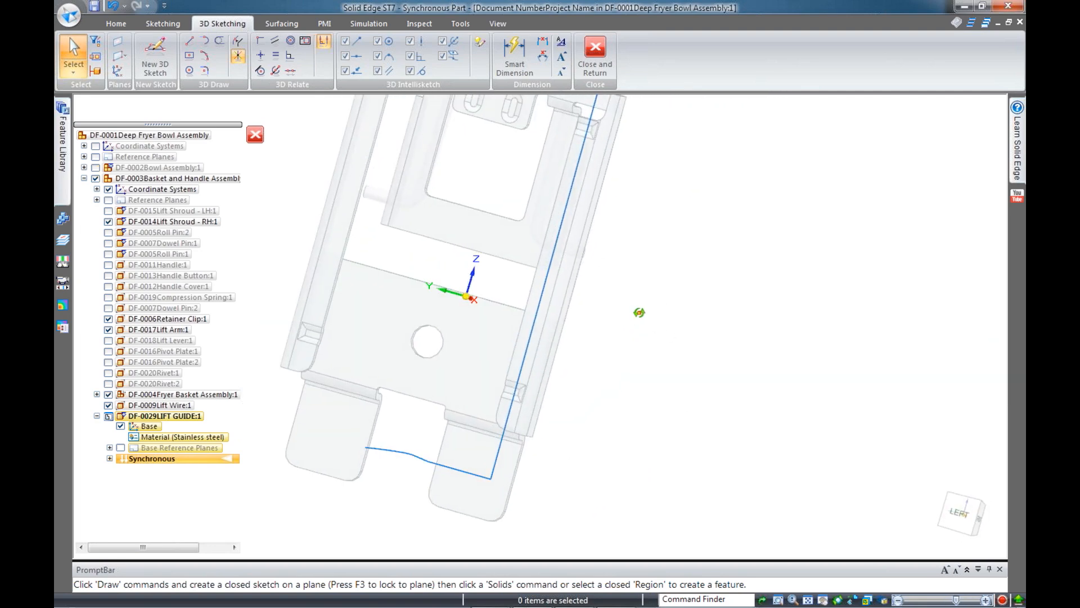
{"action": "key", "text": "ctrl+f"}
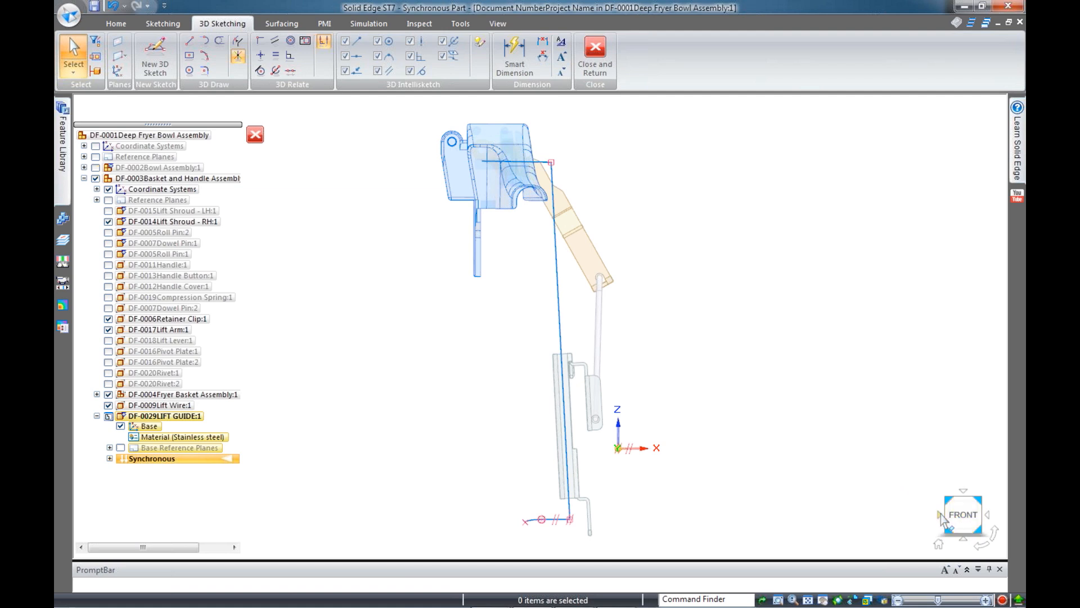
{"action": "left_click", "coordinate": [940, 513]}
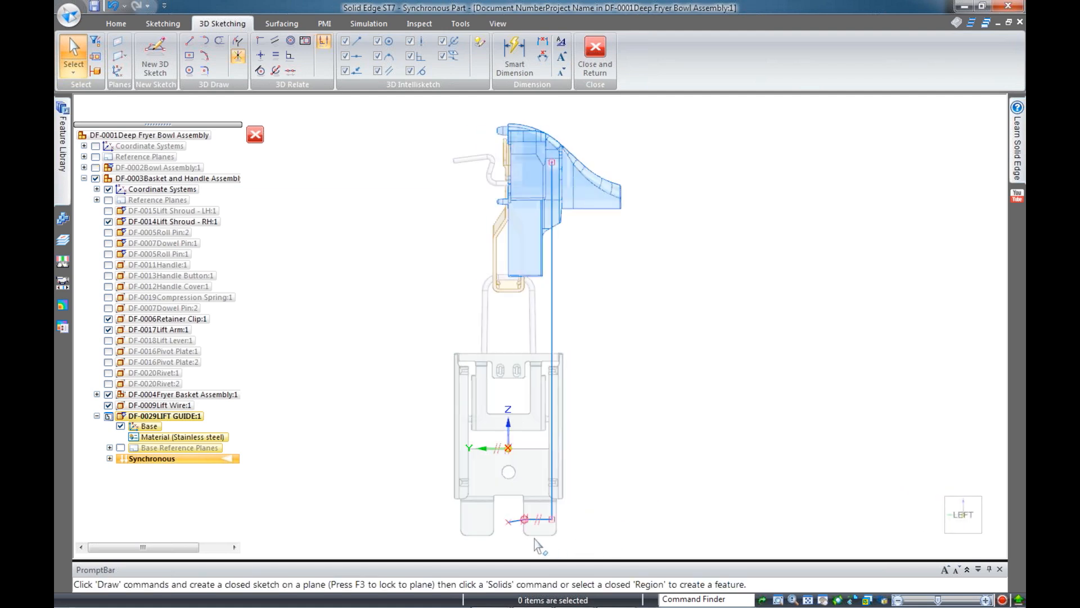
Delete the end arc of the lift guide path
{"action": "scroll", "coordinate": [520, 524], "scroll_direction": "up", "scroll_amount": 3}
{"action": "middle_click_drag", "start_coordinate": [751, 425], "coordinate": [728, 473]}
{"action": "scroll", "coordinate": [740, 418], "scroll_direction": "down", "scroll_amount": 2}
{"action": "middle_click_drag", "start_coordinate": [772, 401], "coordinate": [750, 434]}
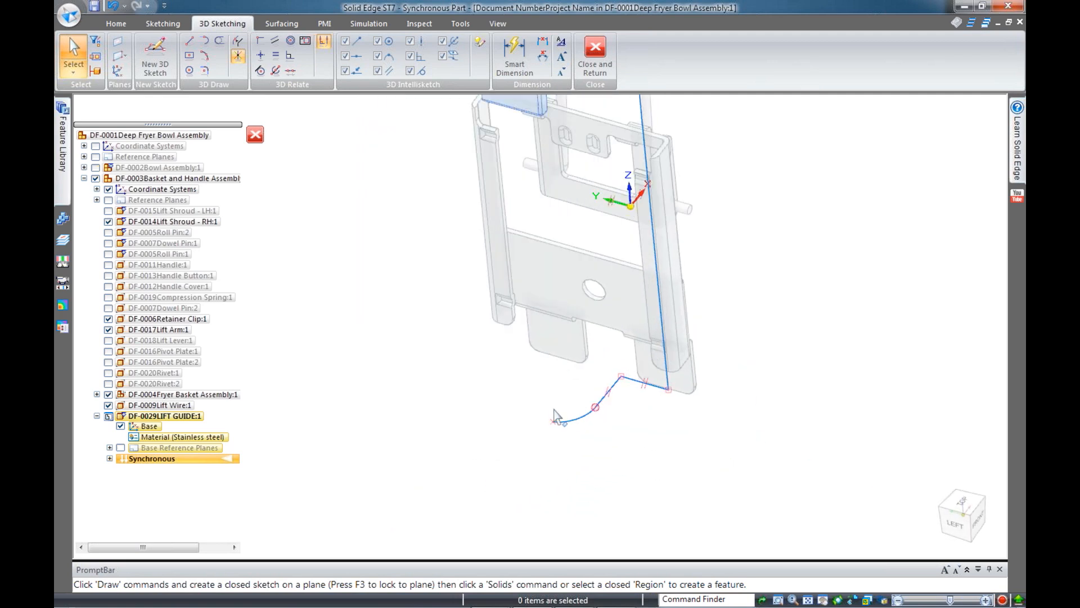
{"action": "middle_click_drag", "start_coordinate": [677, 390], "coordinate": [730, 368]}
{"action": "scroll", "coordinate": [649, 392], "scroll_direction": "up", "scroll_amount": 1}
{"action": "scroll", "coordinate": [653, 399], "scroll_direction": "up", "scroll_amount": 1}
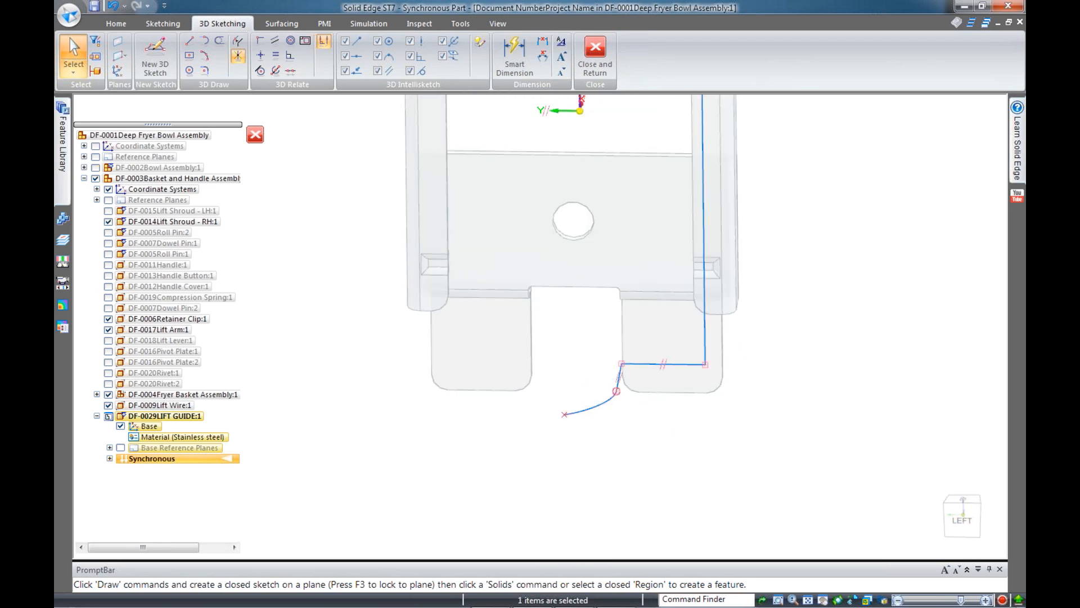
{"action": "key", "text": "Delete"}
Delete the short angled segment at the path's end
{"action": "mouse_move", "coordinate": [653, 417]}
{"action": "middle_mouse_down"}
{"action": "mouse_move", "coordinate": [573, 398]}
{"action": "mouse_move", "coordinate": [673, 358]}
{"action": "middle_mouse_up"}
{"action": "left_click", "coordinate": [675, 356]}
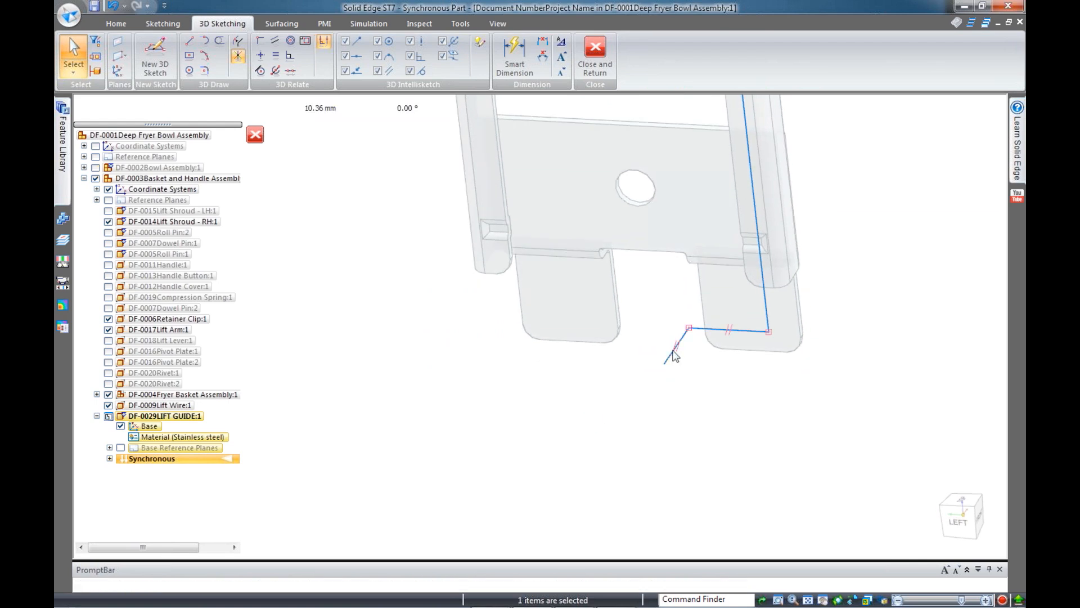
{"action": "key", "text": "Delete"}
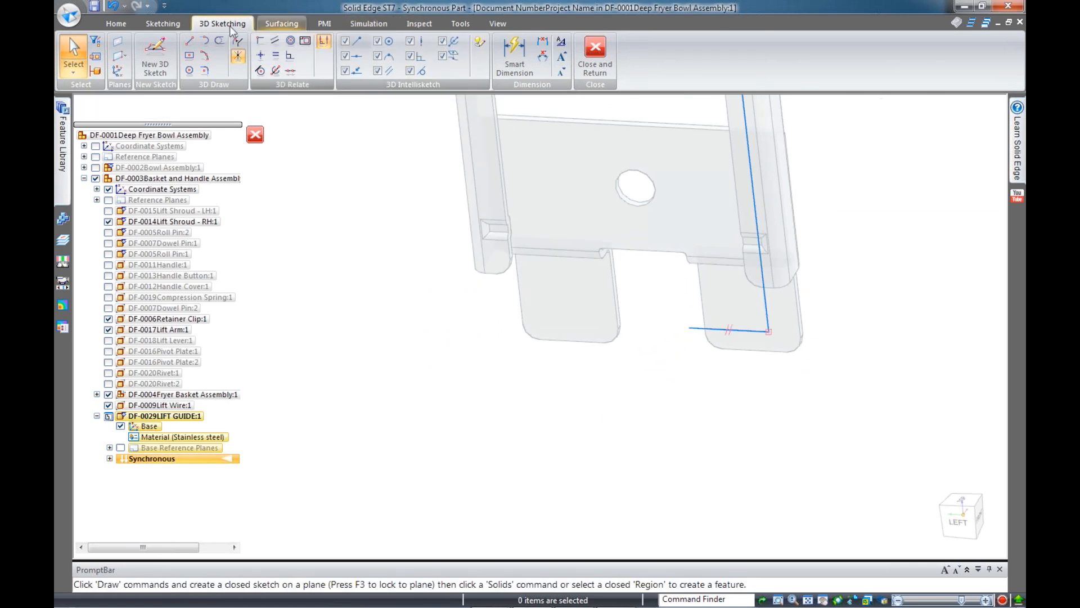
{"action": "left_click", "coordinate": [189, 41]}
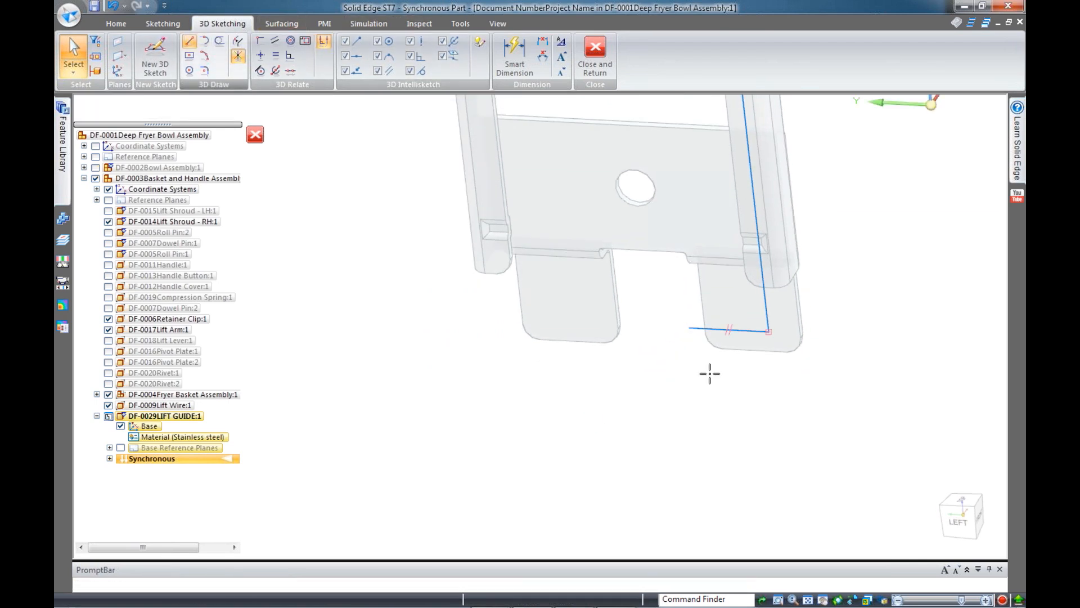
Draw a 3D line from the bottom run's left endpoint, continuing it into a new end arc
{"action": "left_click", "coordinate": [688, 327]}
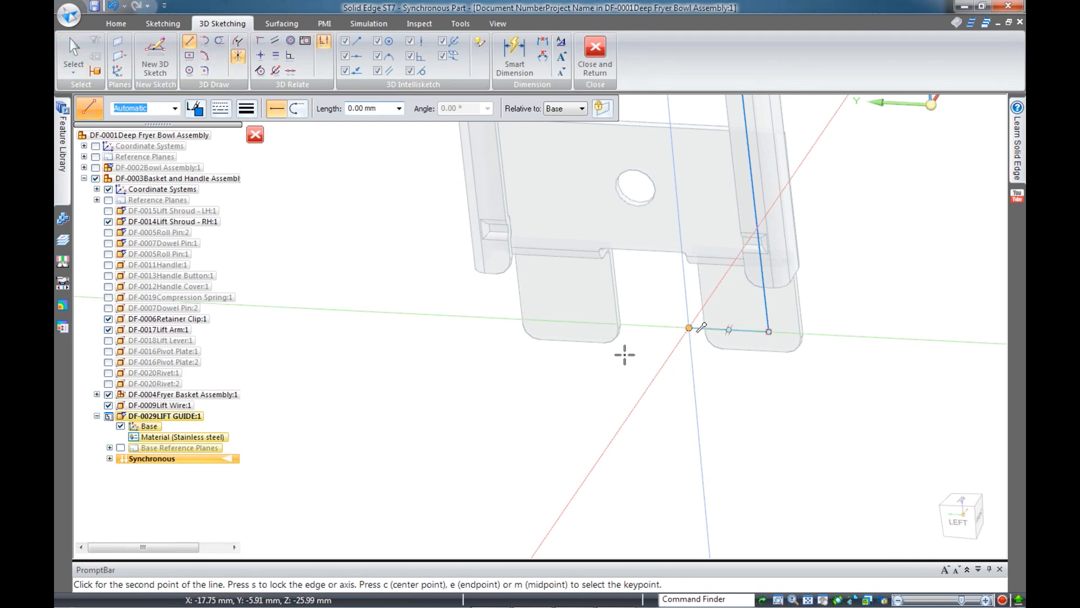
{"action": "scroll", "coordinate": [623, 360], "scroll_direction": "down", "scroll_amount": 2}
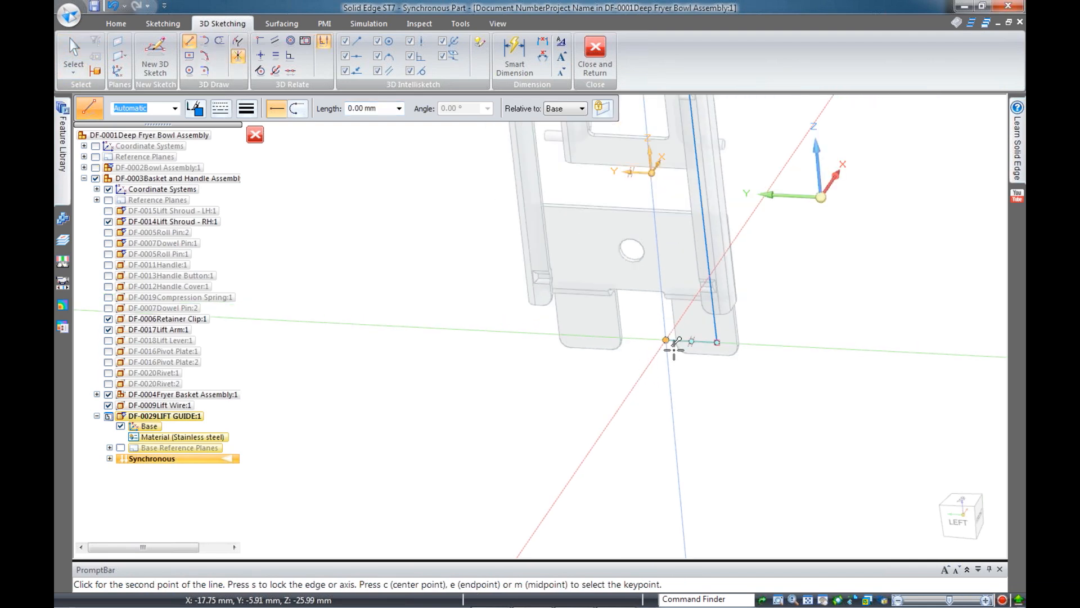
{"action": "middle_click_drag", "start_coordinate": [619, 331], "coordinate": [623, 357]}
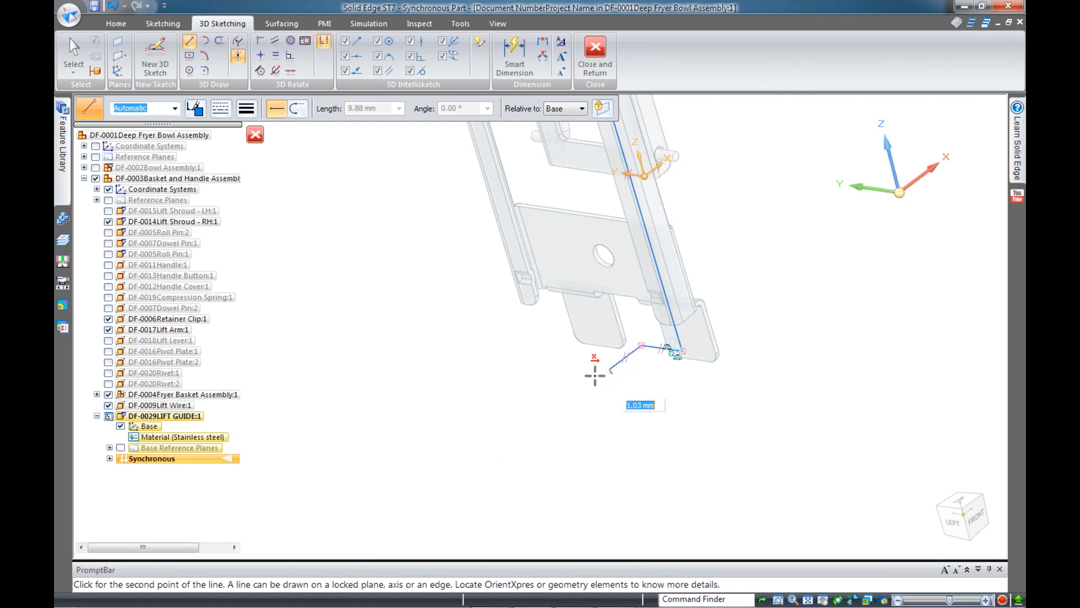
{"action": "left_click", "coordinate": [609, 368]}
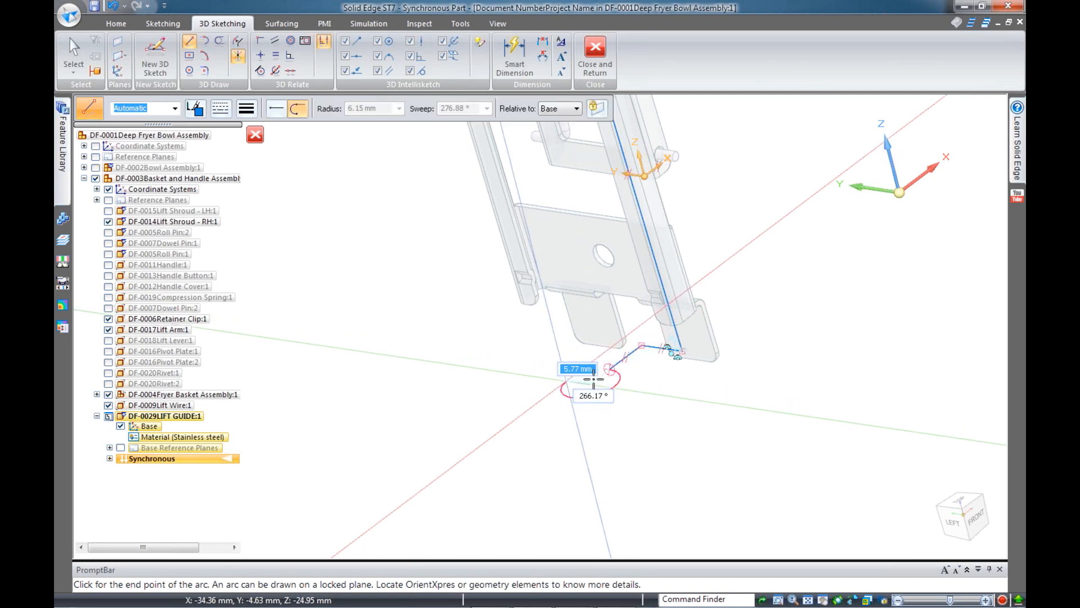
{"action": "middle_click_drag", "start_coordinate": [634, 375], "coordinate": [636, 386]}
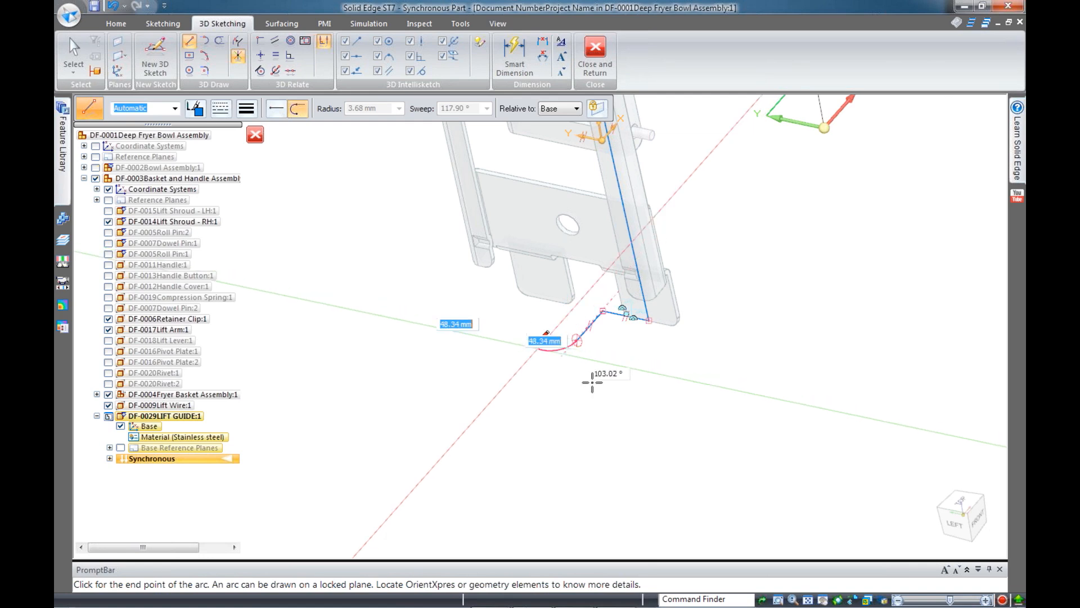
{"action": "middle_click_drag", "start_coordinate": [623, 369], "coordinate": [752, 258]}
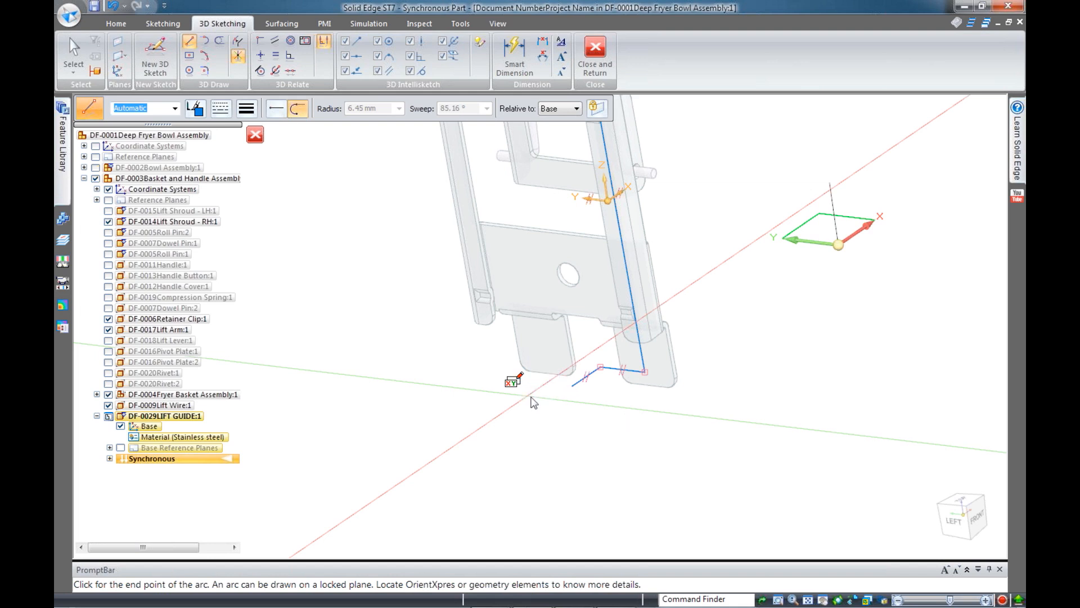
{"action": "left_click", "coordinate": [528, 396]}
Connect the new arc's endpoint to the base plane
{"action": "key", "text": "Escape"}
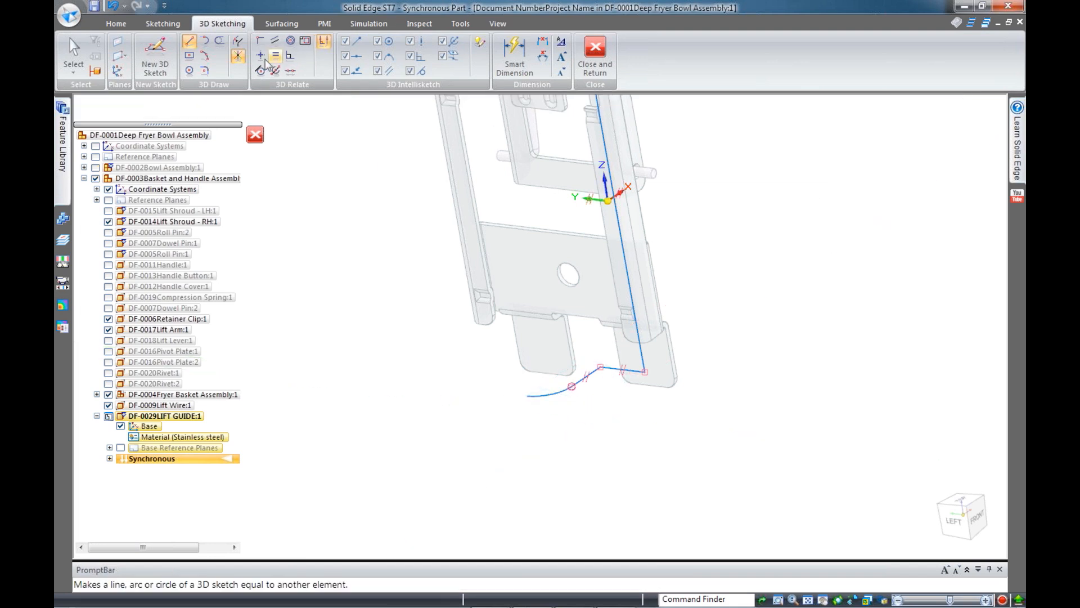
{"action": "left_click", "coordinate": [260, 41]}
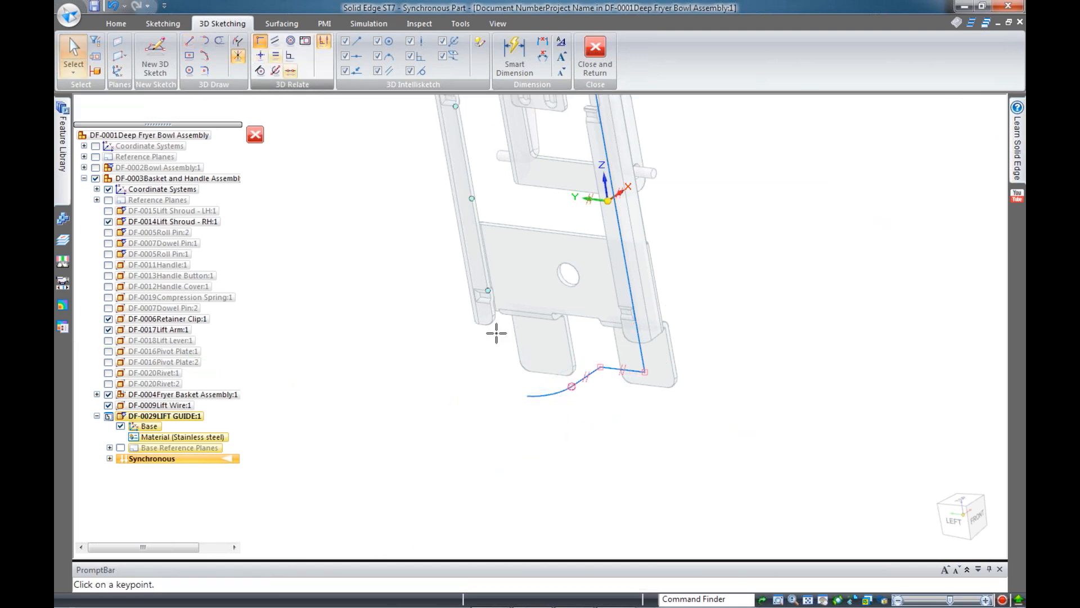
{"action": "left_click", "coordinate": [545, 389]}
{"action": "middle_click_drag", "start_coordinate": [724, 225], "coordinate": [750, 179]}
{"action": "left_click", "coordinate": [749, 179]}
{"action": "middle_click_drag", "start_coordinate": [642, 423], "coordinate": [710, 432]}
{"action": "key", "text": "Escape"}
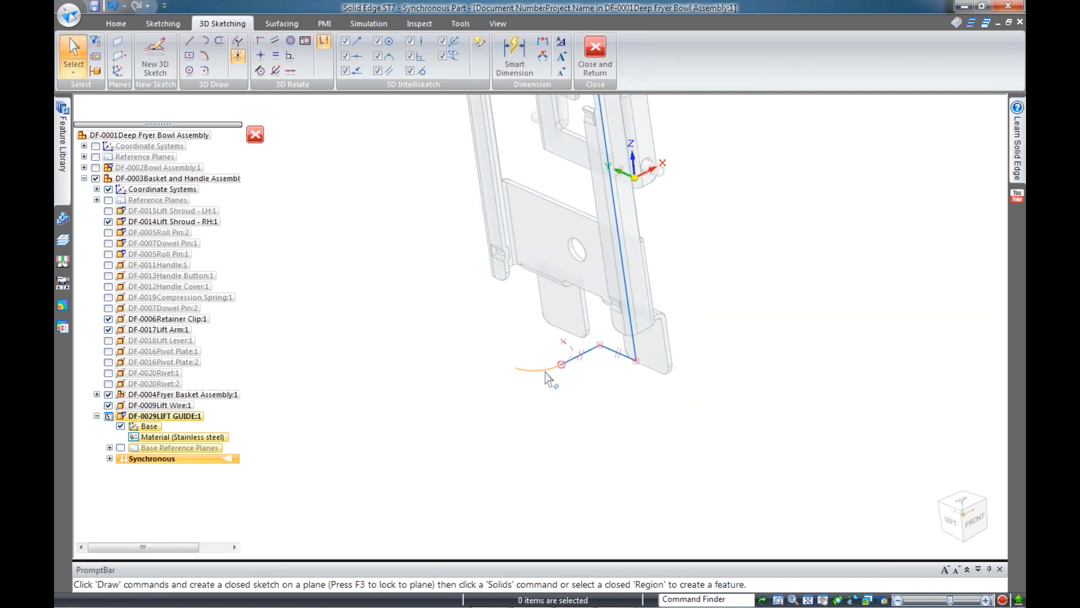
Size the end arc to 6.00 mm radius and 90° sweep
{"action": "left_click", "coordinate": [546, 371]}
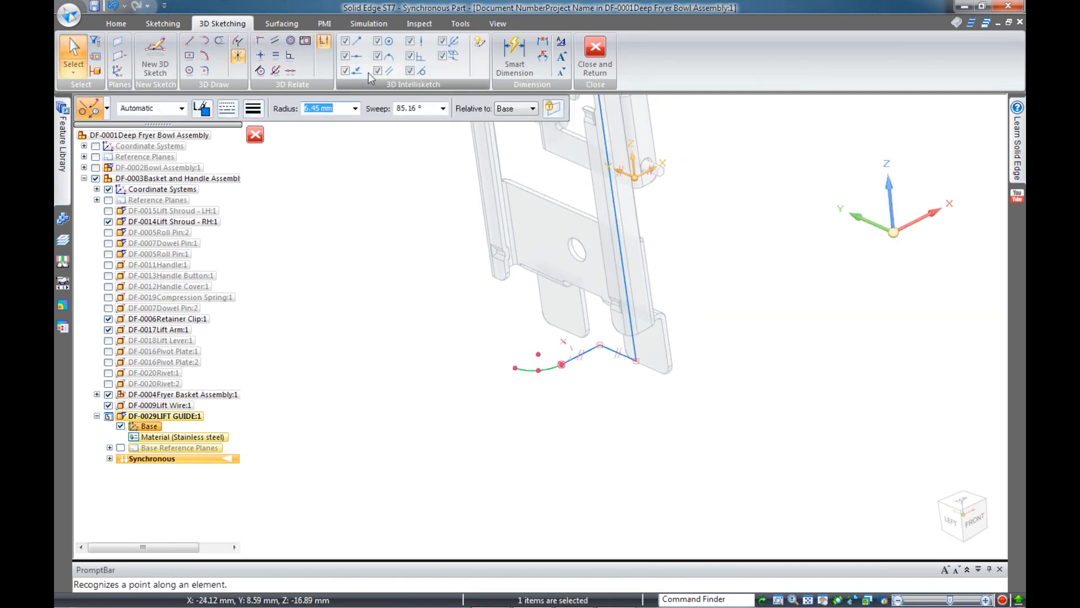
{"action": "type", "text": "6.00"}
{"action": "key", "text": "Return"}
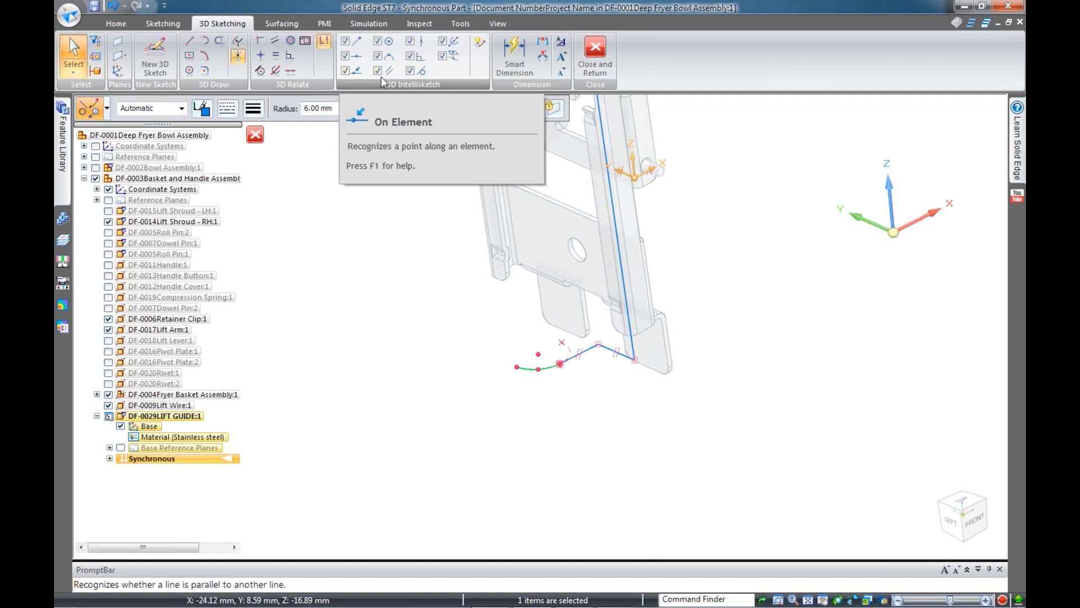
{"action": "type", "text": "90"}
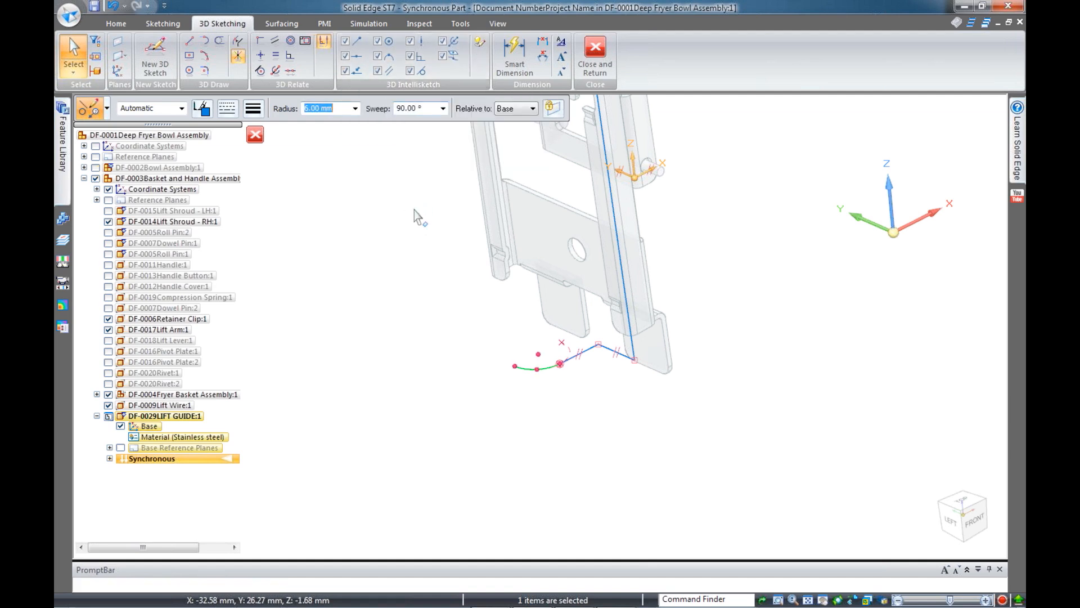
{"action": "key", "text": "Escape"}
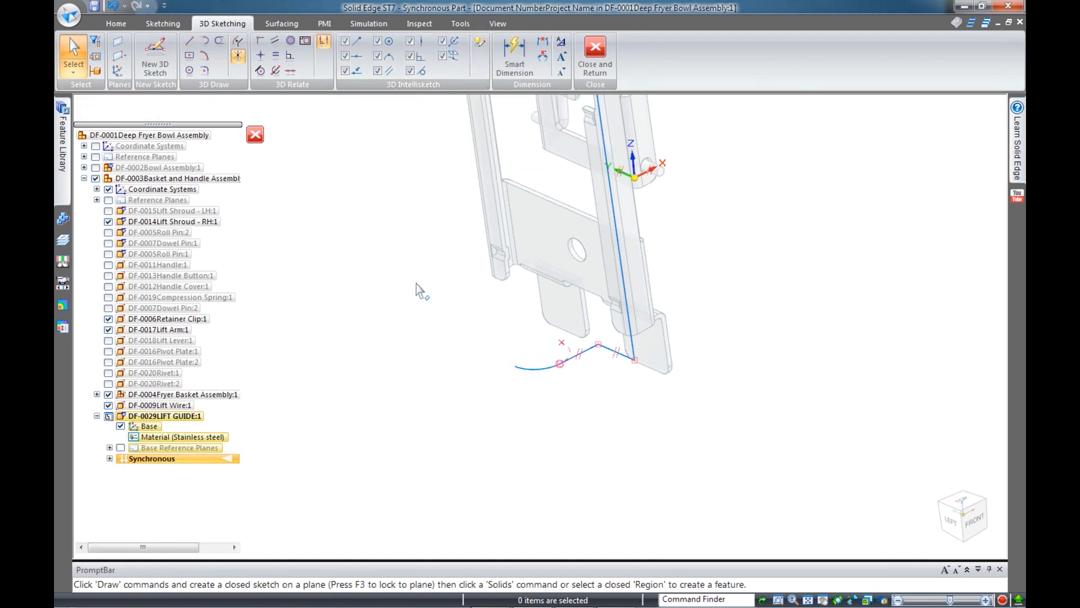
{"action": "left_click", "coordinate": [950, 525]}
Start the 3D Fillet command for the sketch path's corners
{"action": "scroll", "coordinate": [512, 527], "scroll_direction": "up", "scroll_amount": 5}
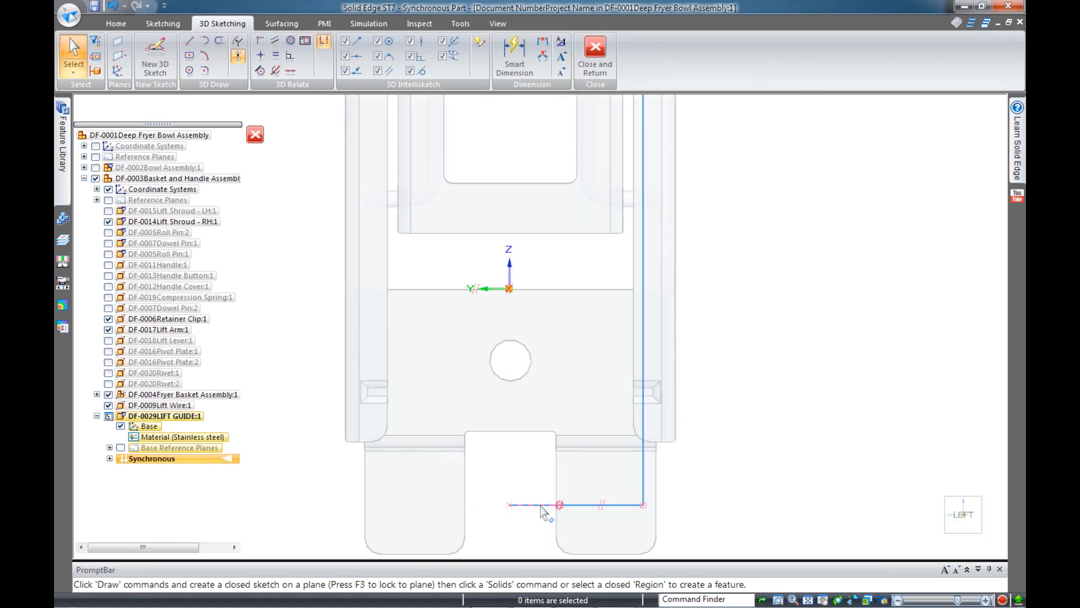
{"action": "scroll", "coordinate": [687, 514], "scroll_direction": "down", "scroll_amount": 3}
{"action": "middle_click_drag", "start_coordinate": [732, 446], "coordinate": [434, 393]}
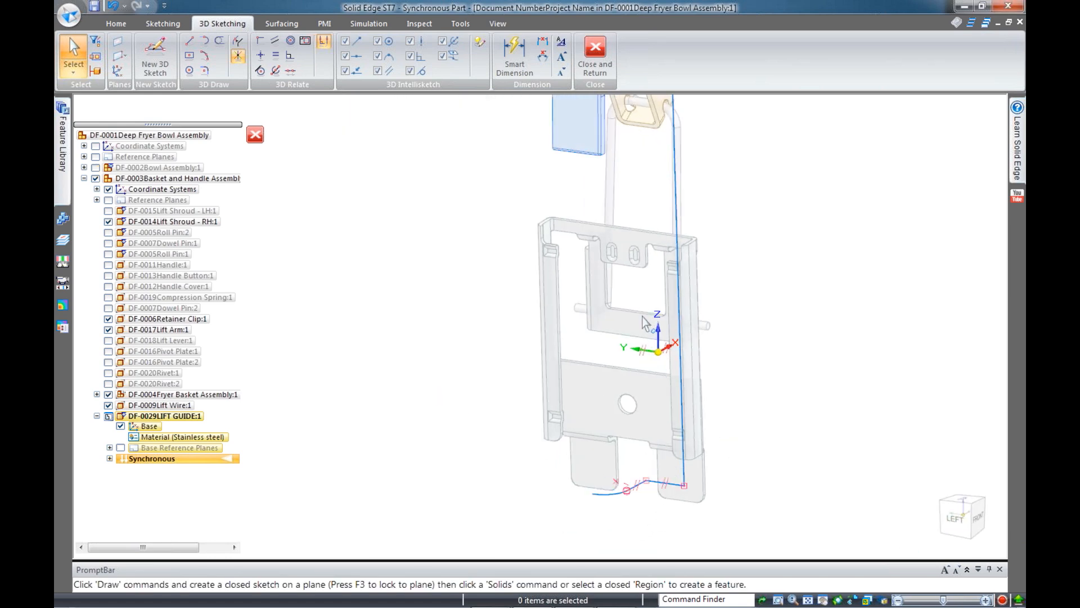
{"action": "left_click", "coordinate": [204, 72]}
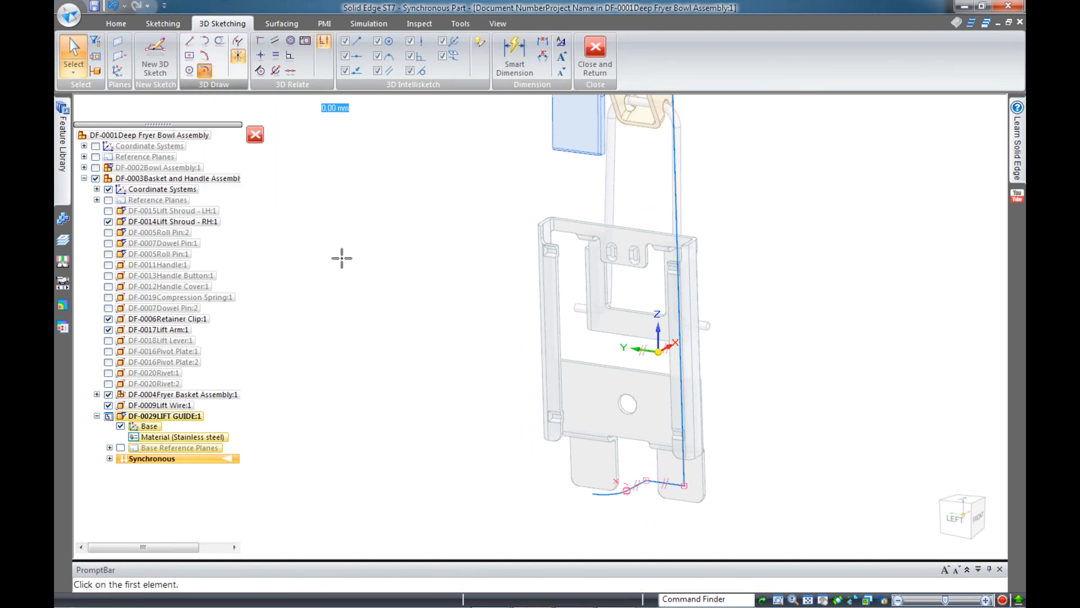
{"action": "scroll", "coordinate": [495, 434], "scroll_direction": "up", "scroll_amount": 3}
{"action": "scroll", "coordinate": [553, 407], "scroll_direction": "up", "scroll_amount": 3}
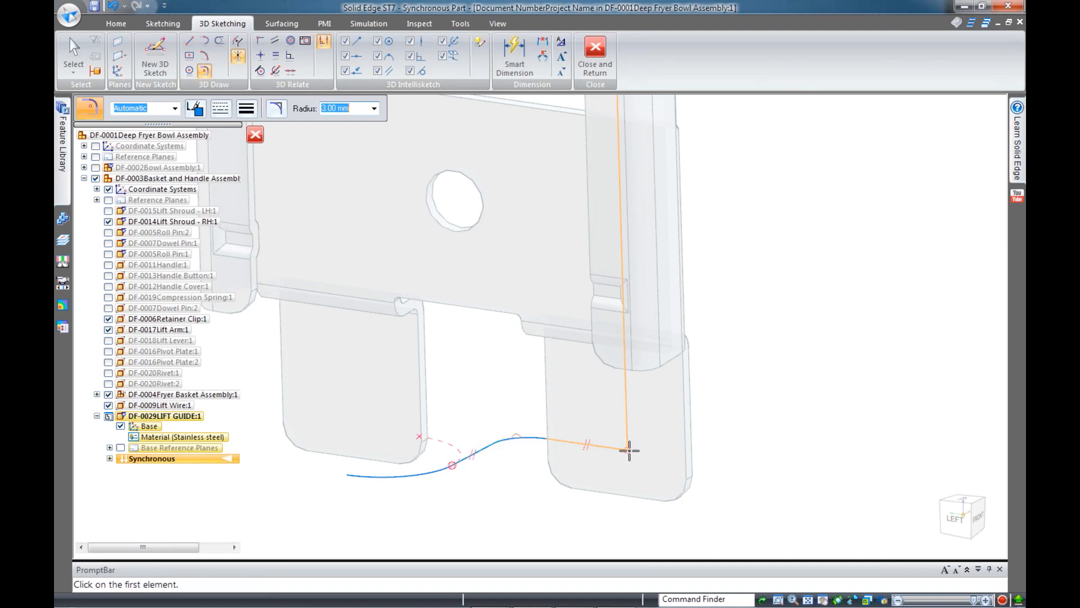
Pick the corner between the bottom run and the upright leg for filleting
{"action": "left_click", "coordinate": [635, 453]}
{"action": "scroll", "coordinate": [622, 484], "scroll_direction": "down", "scroll_amount": 9}
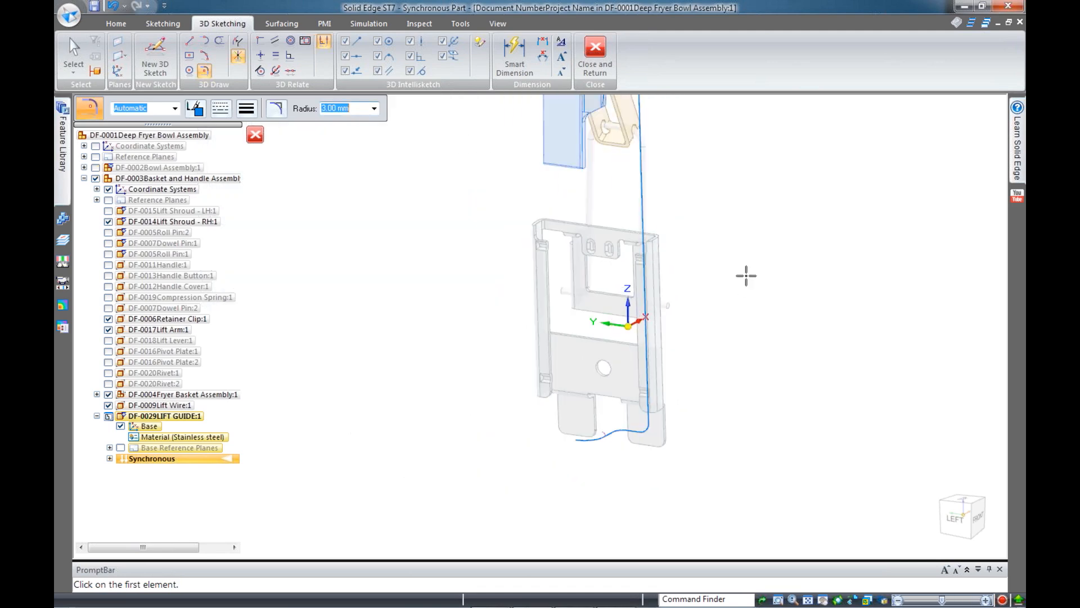
{"action": "scroll", "coordinate": [738, 134], "scroll_direction": "up", "scroll_amount": 3}
{"action": "middle_click_drag", "start_coordinate": [678, 100], "coordinate": [557, 135]}
{"action": "scroll", "coordinate": [639, 156], "scroll_direction": "up", "scroll_amount": 2}
{"action": "scroll", "coordinate": [640, 157], "scroll_direction": "up", "scroll_amount": 2}
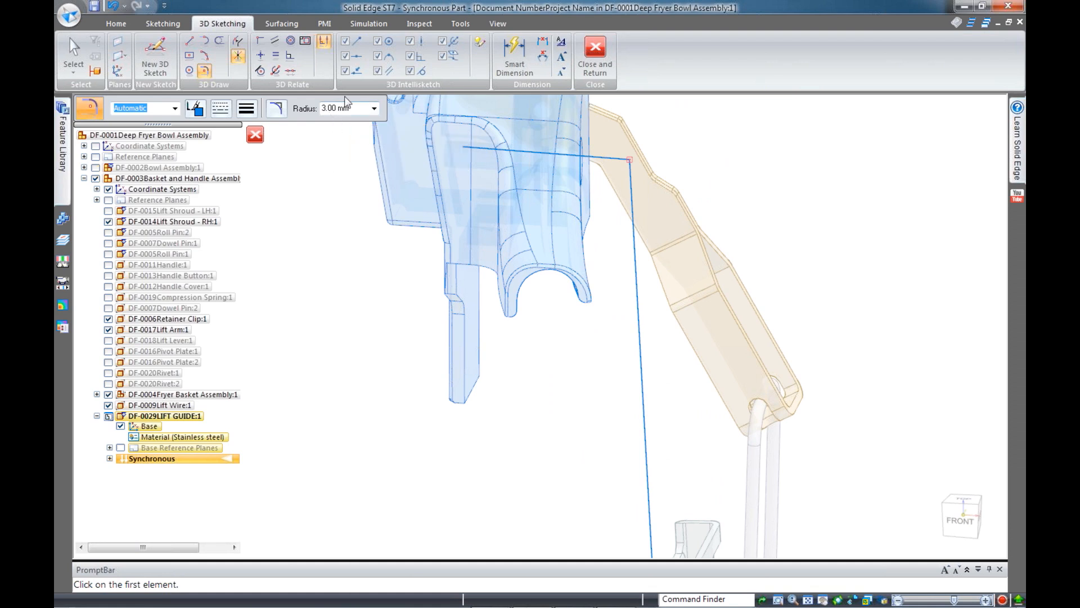
Fillet the path's upper corner below the shroud with an 8 mm radius
{"action": "key", "text": "Return"}
{"action": "left_click", "coordinate": [630, 161]}
{"action": "key", "text": "Escape"}
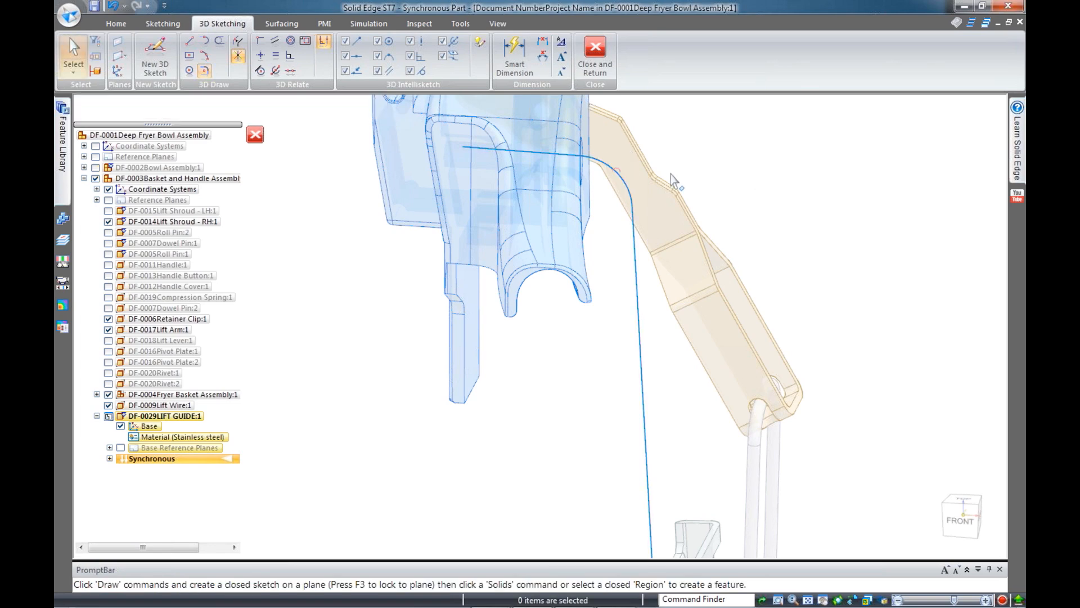
{"action": "middle_click_drag", "start_coordinate": [648, 135], "coordinate": [532, 168]}
{"action": "scroll", "coordinate": [585, 167], "scroll_direction": "up", "scroll_amount": 8}
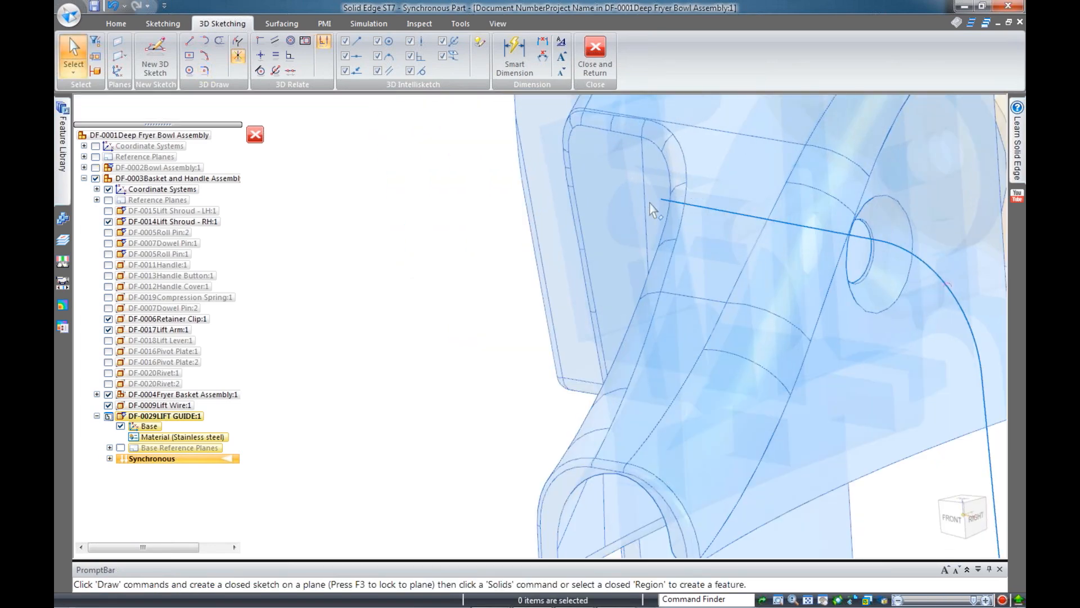
Connect the path line's upper end to the neighbouring keypoint
{"action": "left_click", "coordinate": [261, 43]}
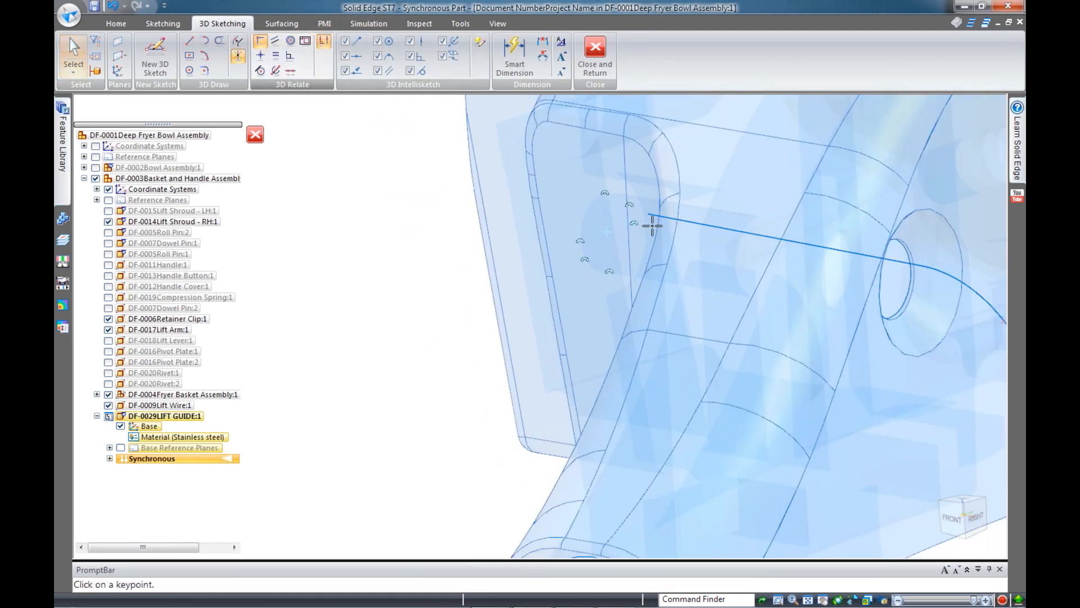
{"action": "scroll", "coordinate": [650, 222], "scroll_direction": "up", "scroll_amount": 2}
{"action": "left_click", "coordinate": [646, 207]}
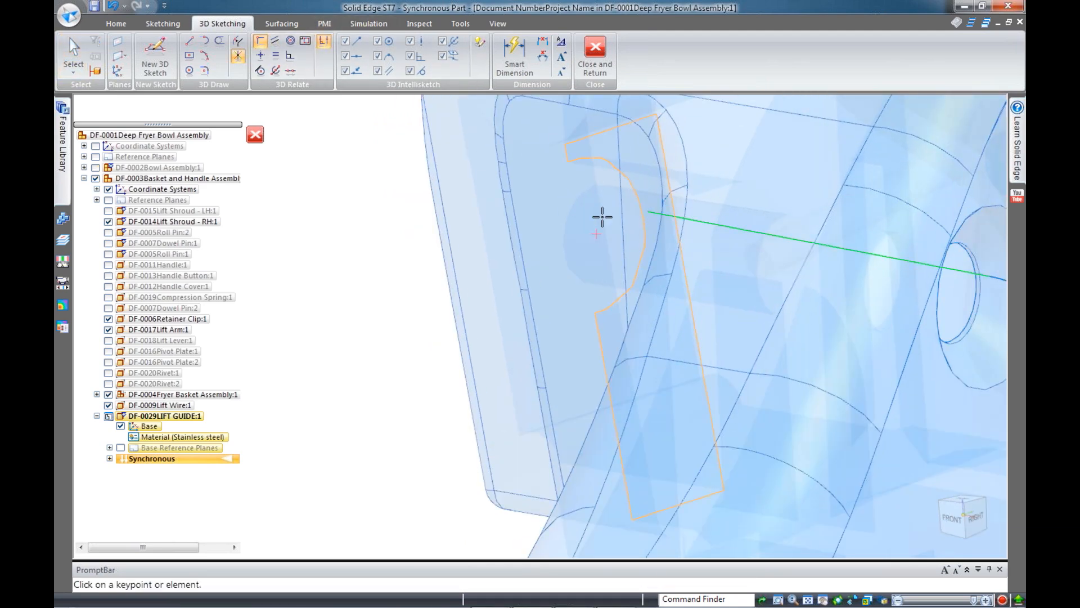
{"action": "left_click", "coordinate": [598, 236]}
{"action": "scroll", "coordinate": [545, 206], "scroll_direction": "down", "scroll_amount": 8}
{"action": "key", "text": "Escape"}
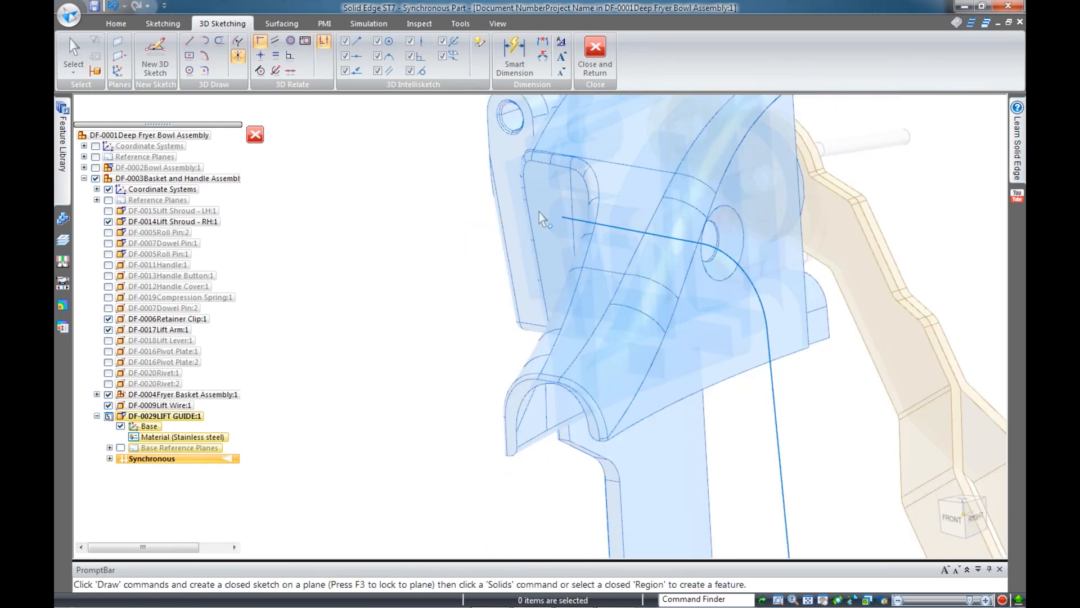
Hide the surrounding assembly parts to isolate the path sketch
{"action": "scroll", "coordinate": [819, 333], "scroll_direction": "down", "scroll_amount": 2}
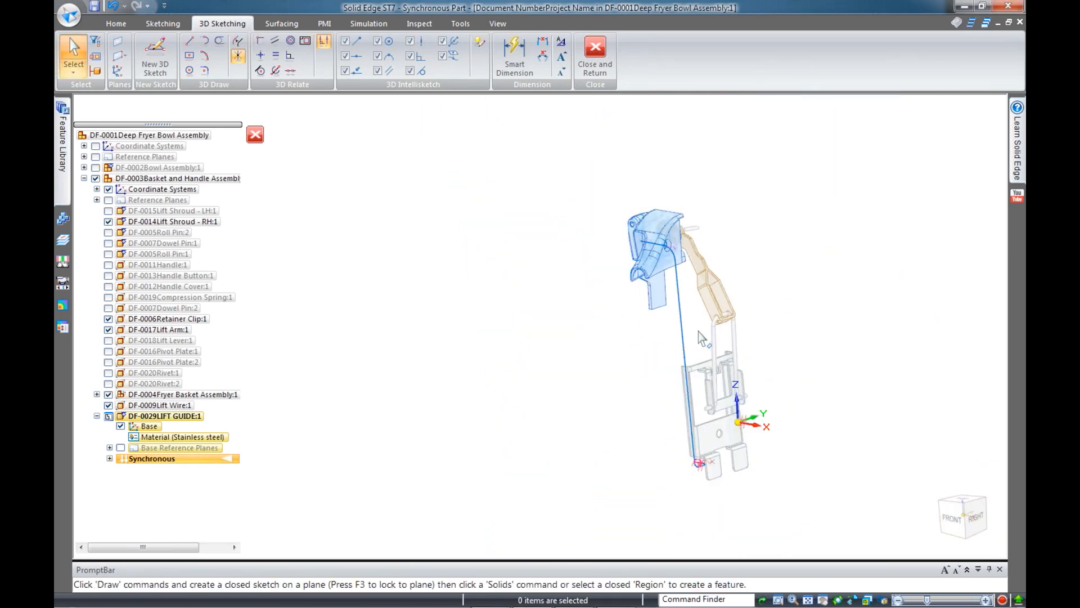
{"action": "key", "text": "ctrl+shift+p"}
{"action": "middle_click_drag", "start_coordinate": [757, 308], "coordinate": [734, 361]}
{"action": "scroll", "coordinate": [731, 294], "scroll_direction": "up", "scroll_amount": 3}
{"action": "mouse_move", "coordinate": [731, 293]}
{"action": "middle_mouse_down"}
{"action": "mouse_move", "coordinate": [740, 217]}
{"action": "mouse_move", "coordinate": [718, 234]}
{"action": "middle_mouse_up"}
{"action": "scroll", "coordinate": [715, 279], "scroll_direction": "down", "scroll_amount": 2}
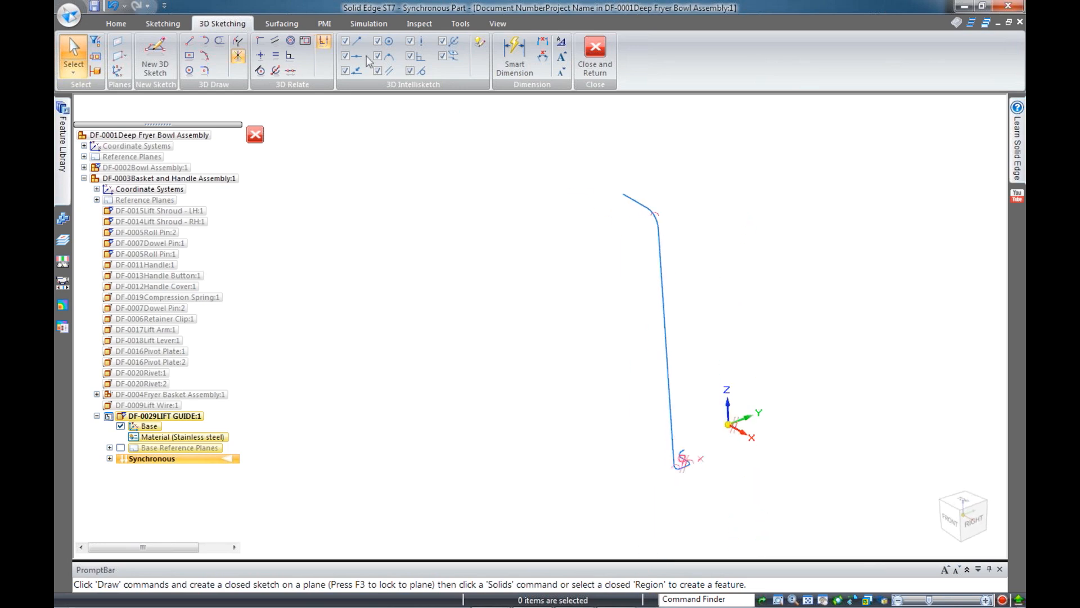
Add Plane 4 normal to the path curve at its upper end
{"action": "left_click", "coordinate": [120, 56]}
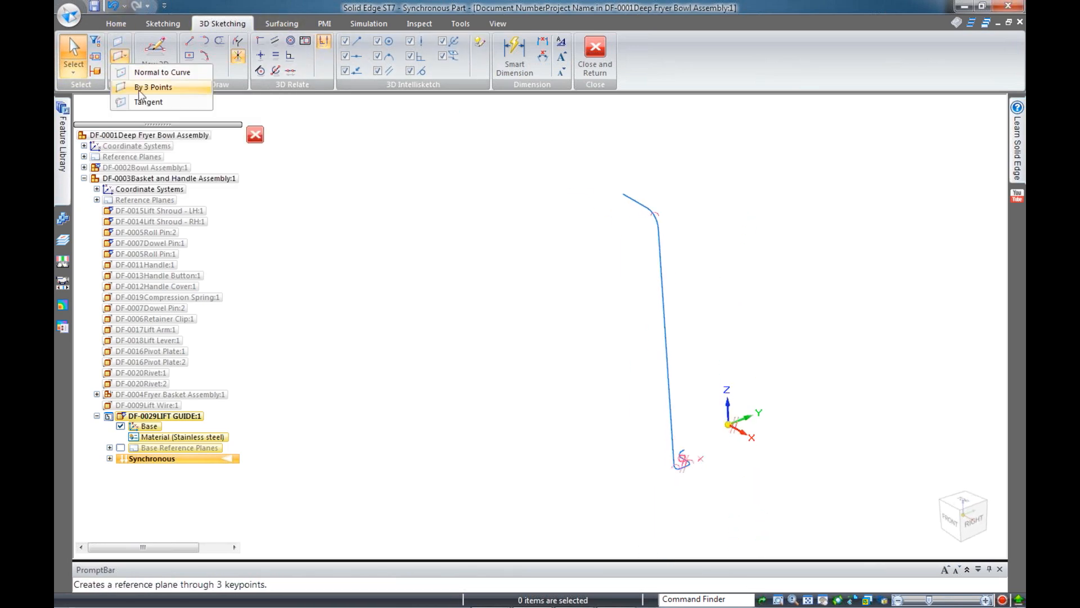
{"action": "left_click", "coordinate": [162, 72]}
{"action": "scroll", "coordinate": [571, 145], "scroll_direction": "up", "scroll_amount": 2}
{"action": "left_click", "coordinate": [682, 232]}
{"action": "left_click", "coordinate": [615, 208]}
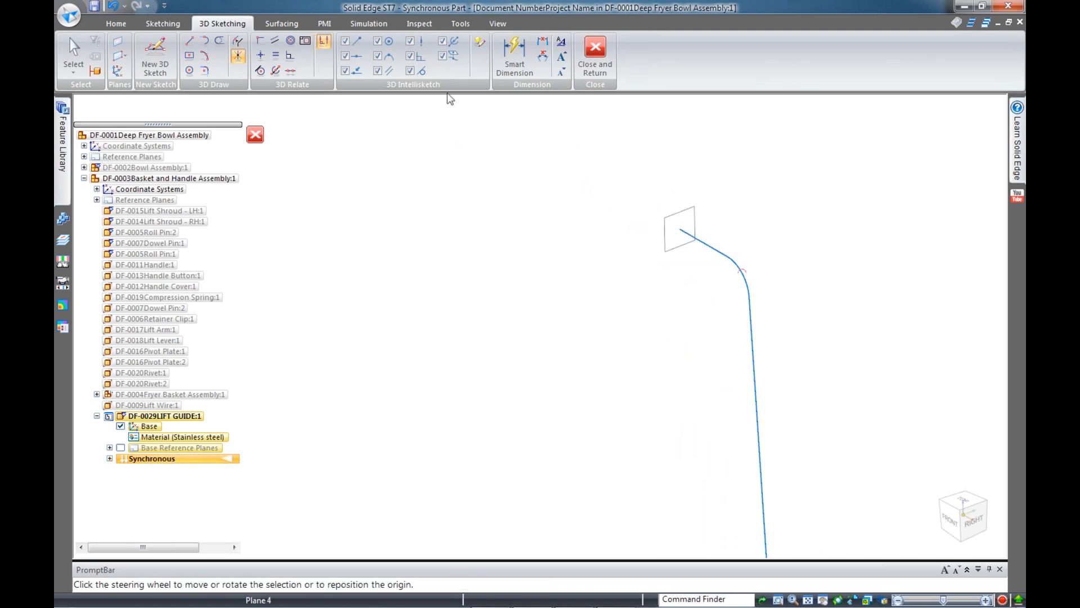
{"action": "left_click", "coordinate": [189, 71]}
Draw a 3.80 mm circle on Plane 4 centred on the path's upper end
{"action": "scroll", "coordinate": [700, 213], "scroll_direction": "up", "scroll_amount": 2}
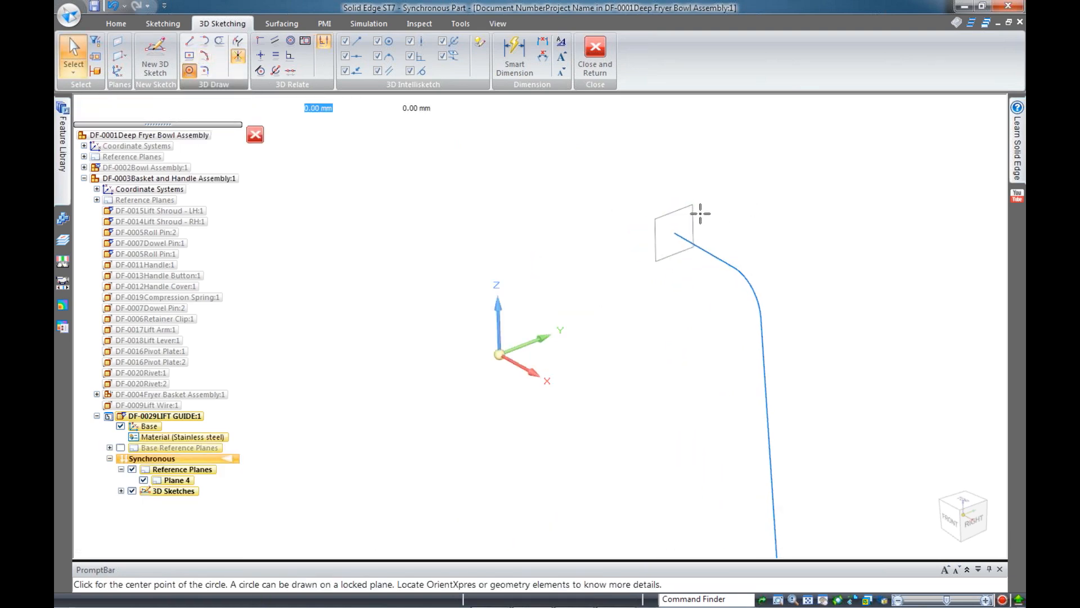
{"action": "scroll", "coordinate": [698, 213], "scroll_direction": "up", "scroll_amount": 3}
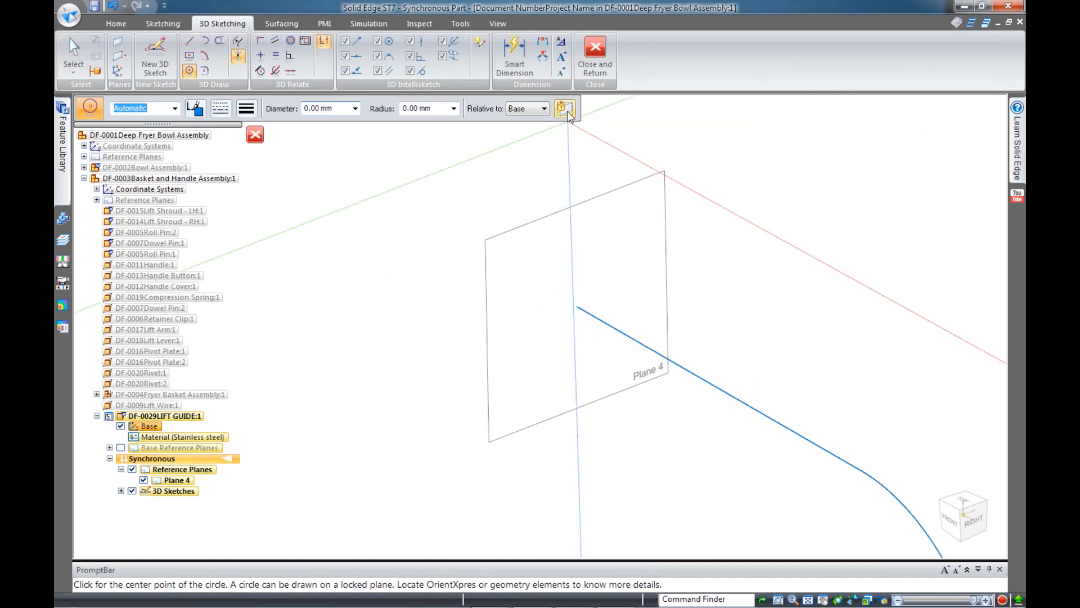
{"action": "left_click", "coordinate": [568, 111]}
{"action": "left_click", "coordinate": [571, 207]}
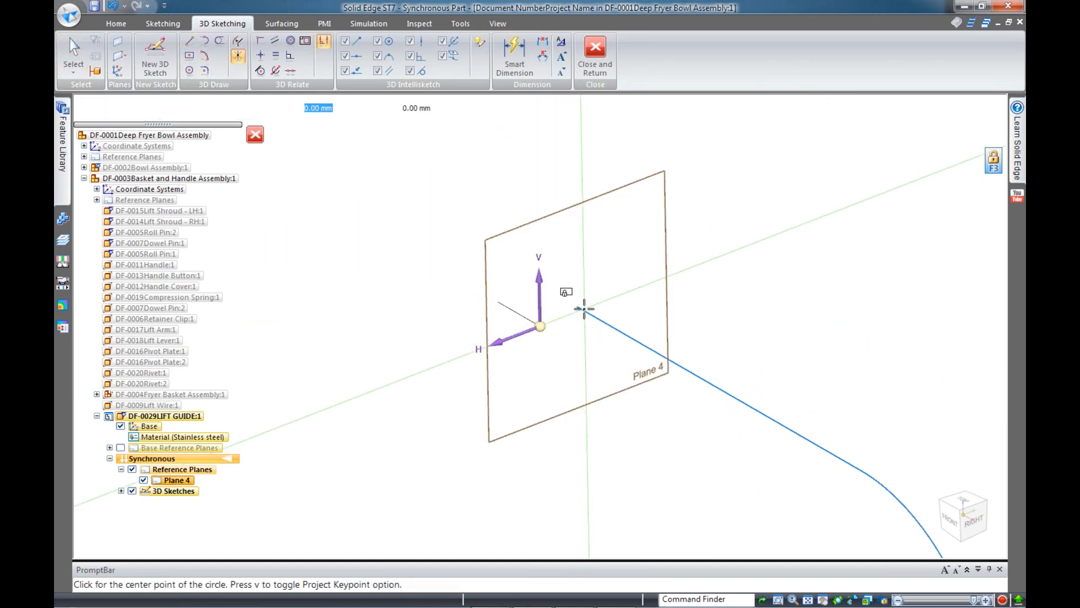
{"action": "left_click", "coordinate": [579, 303]}
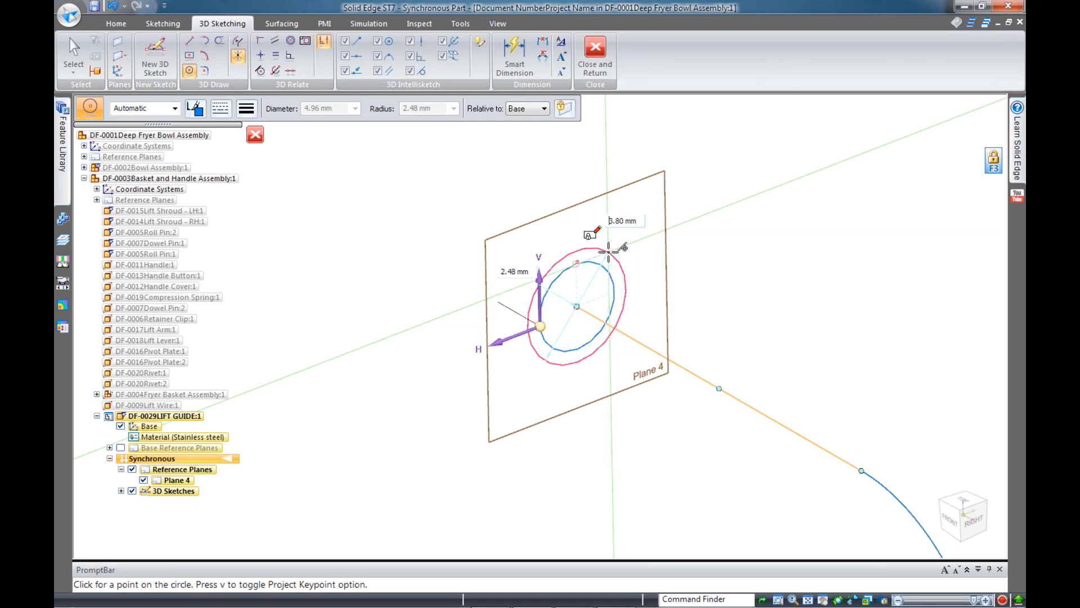
{"action": "key", "text": "Escape"}
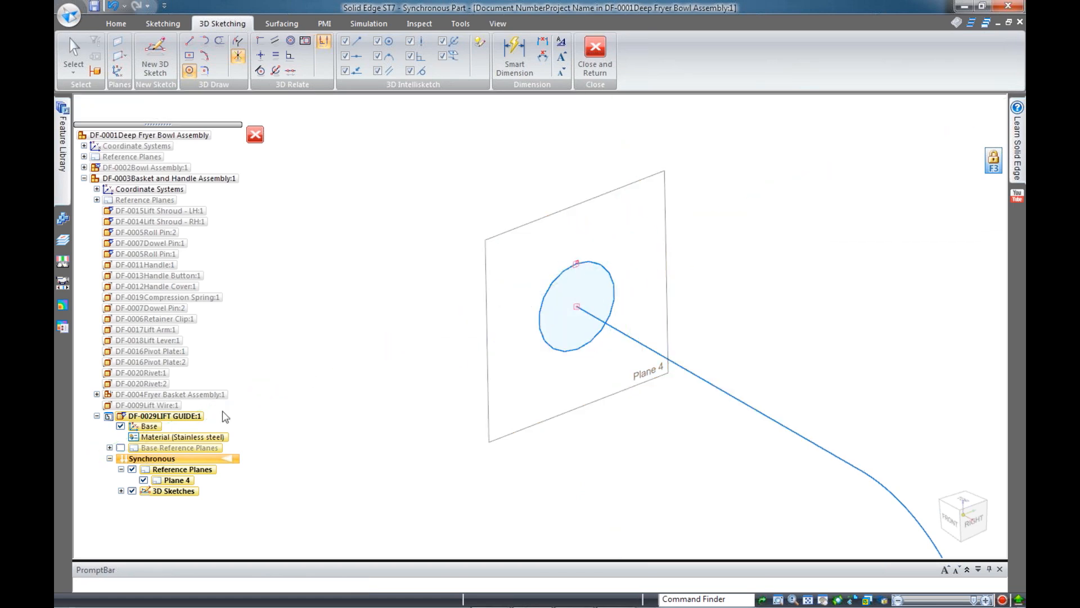
Hide Plane 4 from the view
{"action": "left_click", "coordinate": [131, 469]}
{"action": "scroll", "coordinate": [409, 284], "scroll_direction": "down", "scroll_amount": 3}
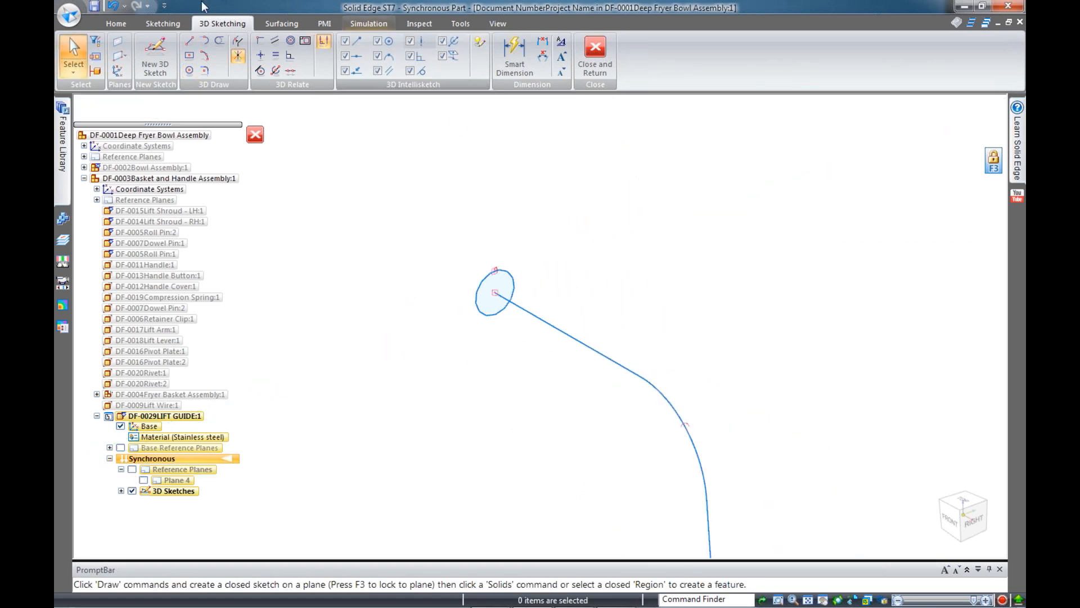
{"action": "left_click", "coordinate": [115, 24]}
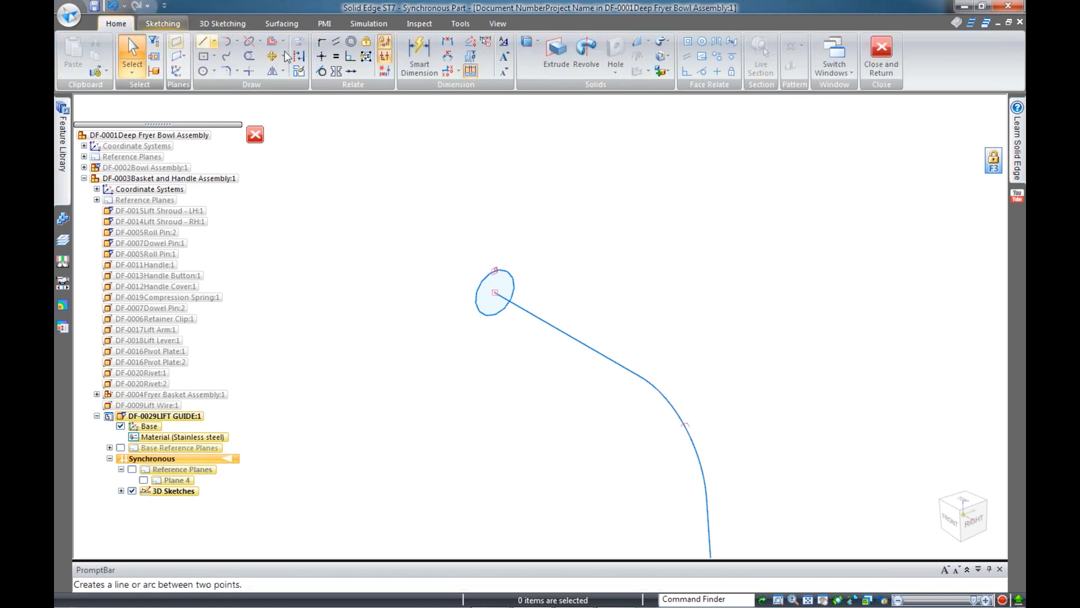
Sweep the 3.80 mm circle along the path chain to build the round tube Protrusion 1
{"action": "left_click", "coordinate": [663, 42]}
{"action": "left_click", "coordinate": [680, 58]}
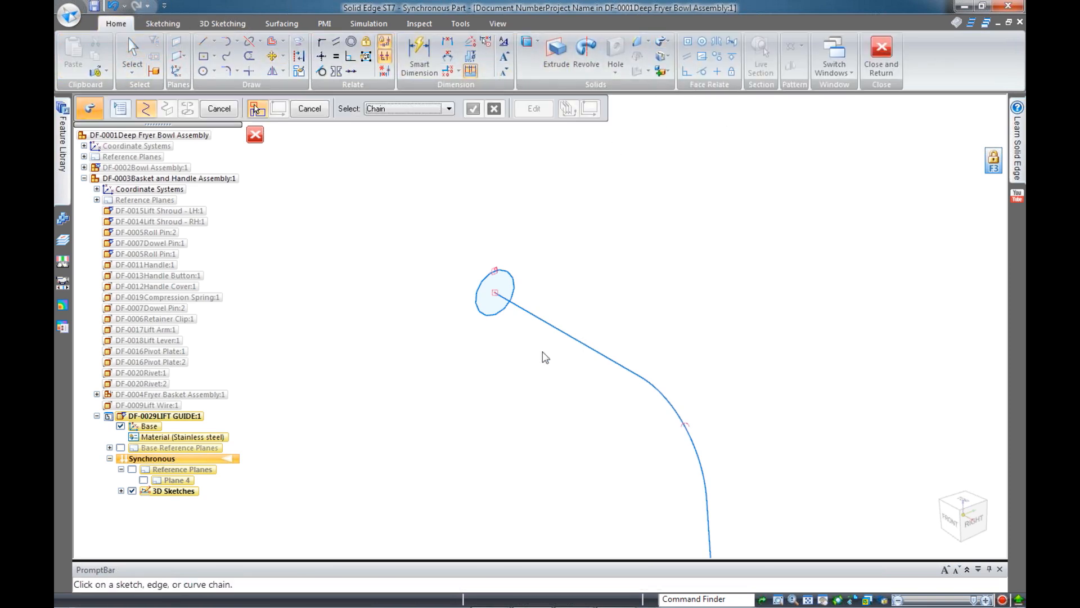
{"action": "left_click", "coordinate": [576, 341]}
{"action": "right_click", "coordinate": [529, 233]}
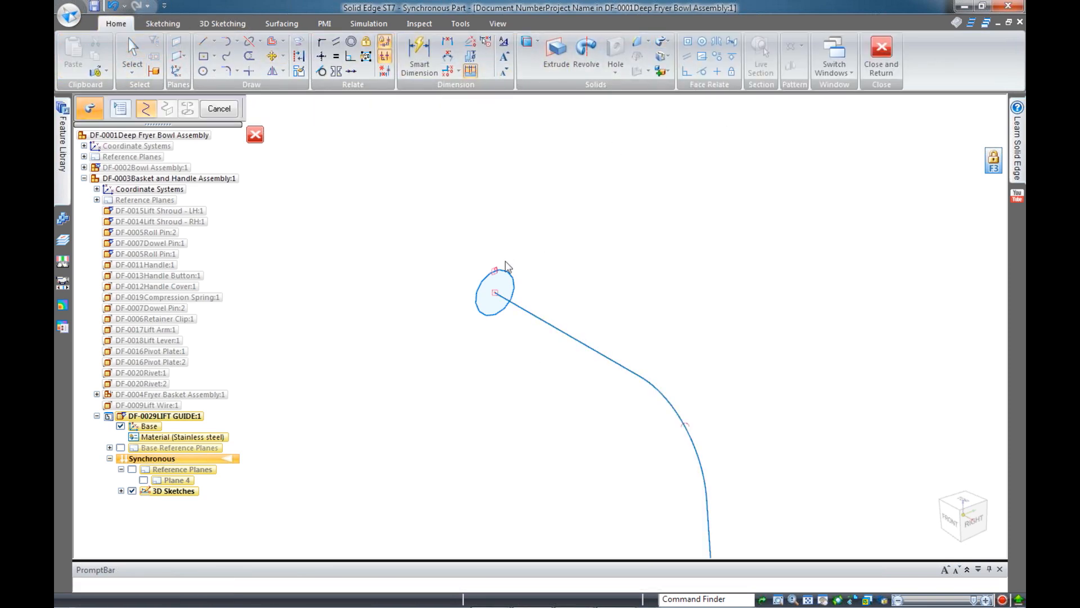
{"action": "left_click", "coordinate": [508, 275]}
{"action": "right_click", "coordinate": [537, 216]}
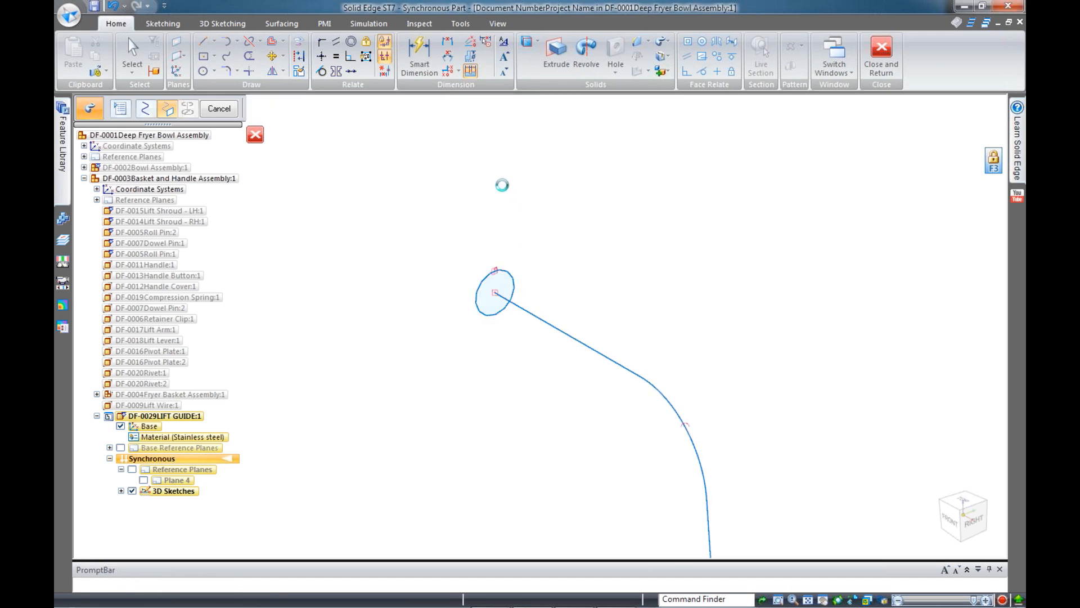
{"action": "scroll", "coordinate": [548, 164], "scroll_direction": "down", "scroll_amount": 3}
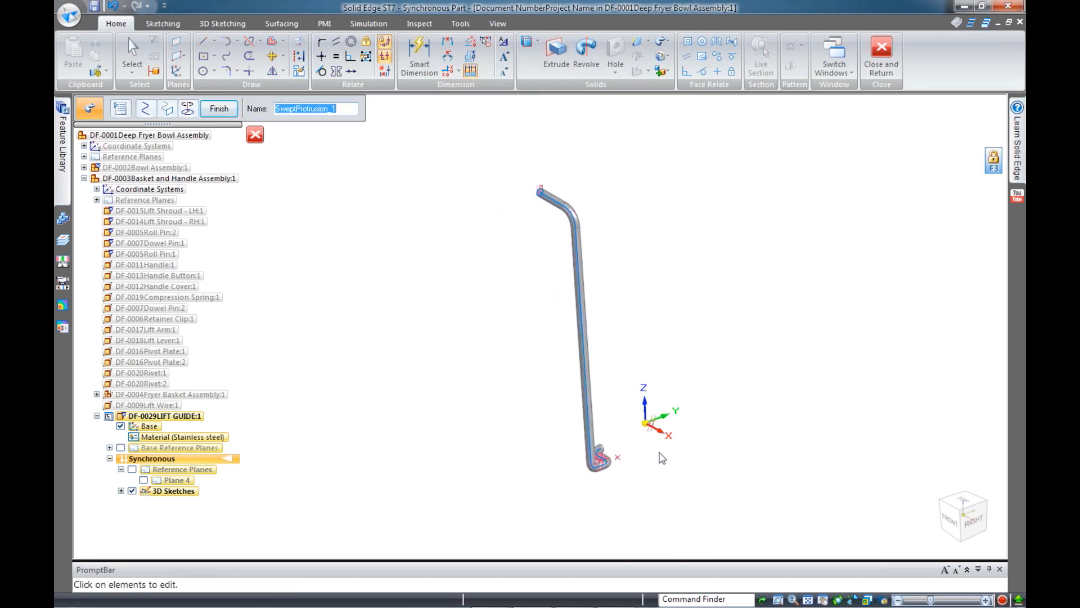
{"action": "middle_click_drag", "start_coordinate": [663, 461], "coordinate": [629, 479]}
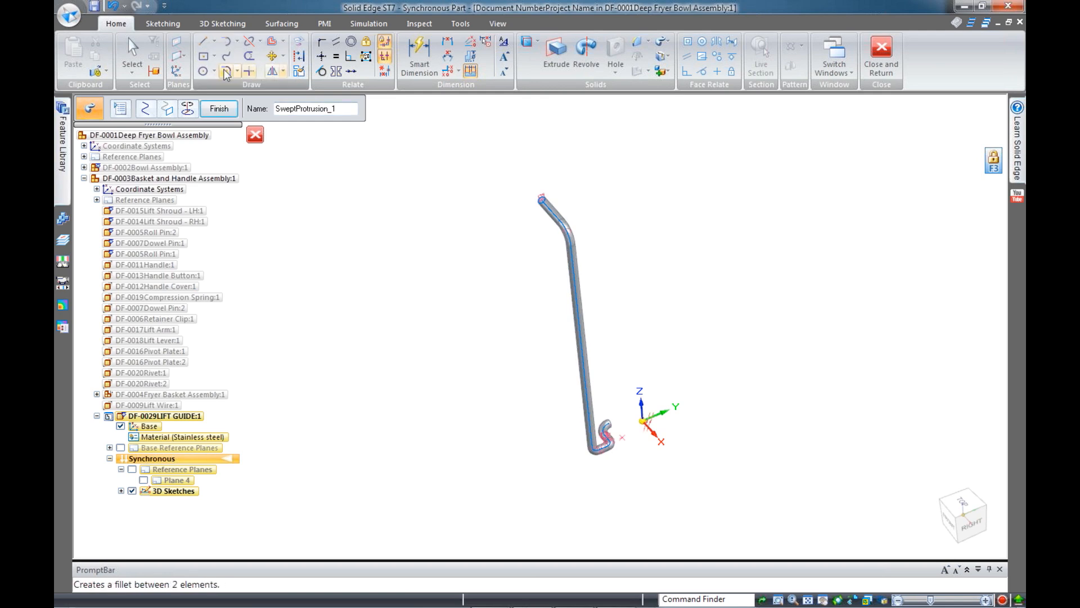
{"action": "left_click", "coordinate": [220, 109]}
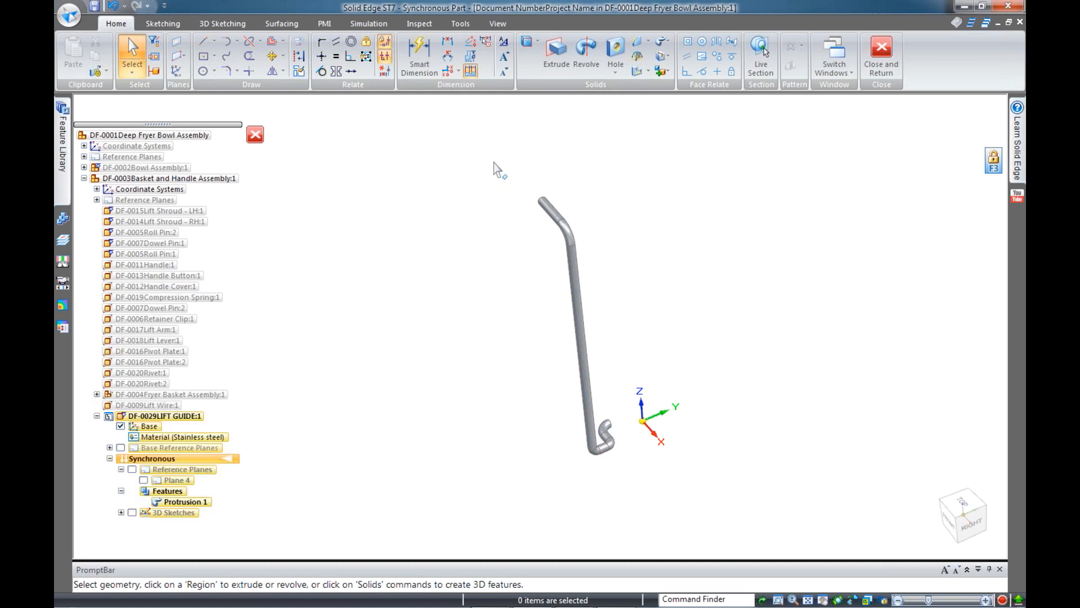
Mirror the swept tube about the base plane to form the second leg
{"action": "left_click_drag", "start_coordinate": [499, 170], "coordinate": [628, 506]}
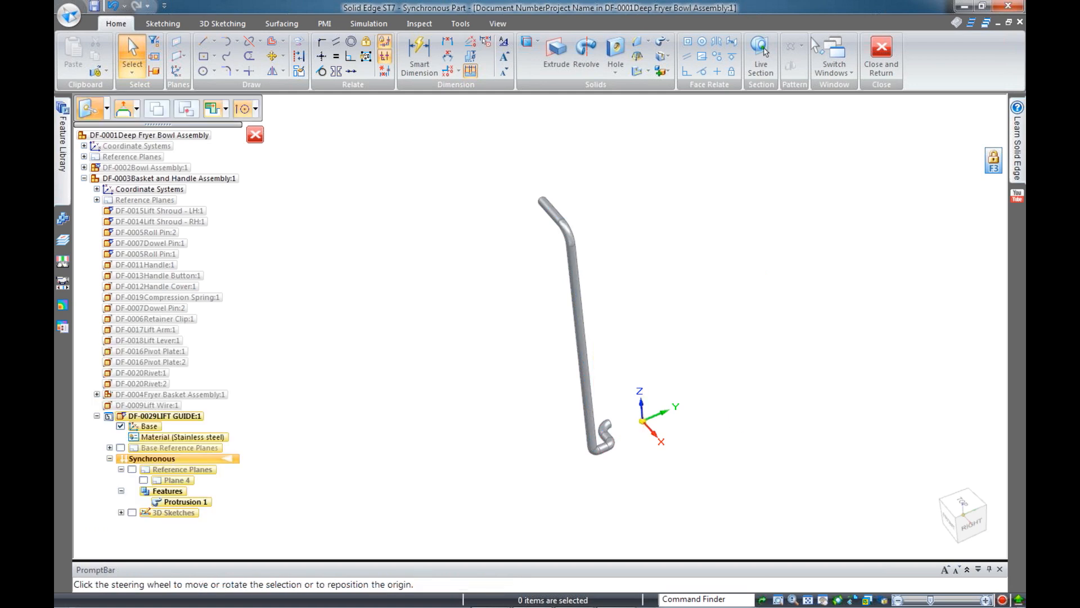
{"action": "left_click", "coordinate": [657, 423]}
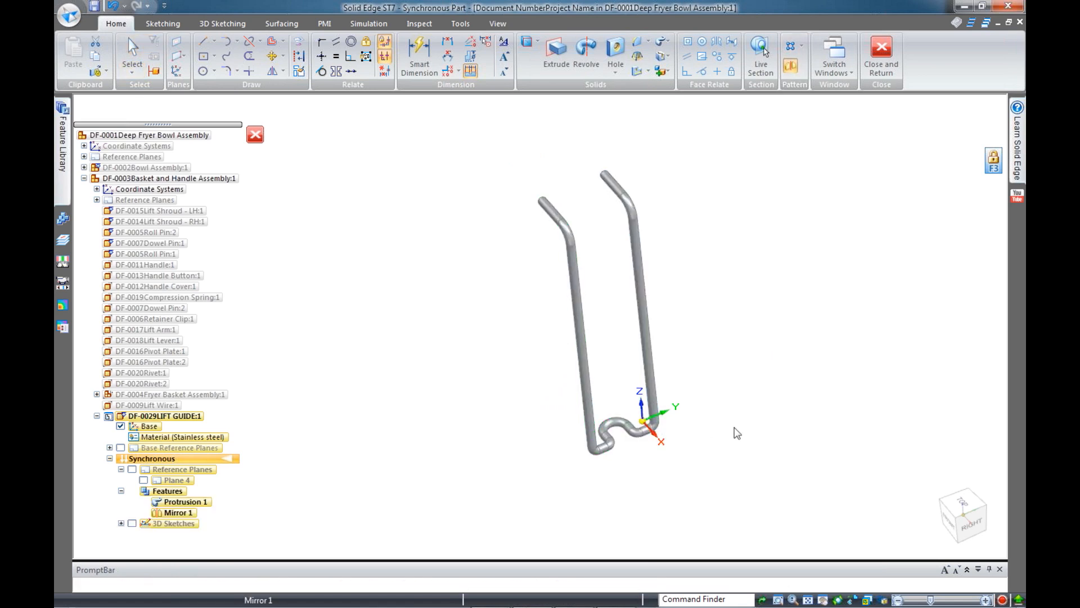
{"action": "key", "text": "Escape"}
Change the Major diameter of the torus bend where the two legs meet at the bottom
{"action": "middle_click_drag", "start_coordinate": [735, 395], "coordinate": [735, 366]}
{"action": "scroll", "coordinate": [698, 394], "scroll_direction": "up", "scroll_amount": 4}
{"action": "scroll", "coordinate": [608, 430], "scroll_direction": "up", "scroll_amount": 3}
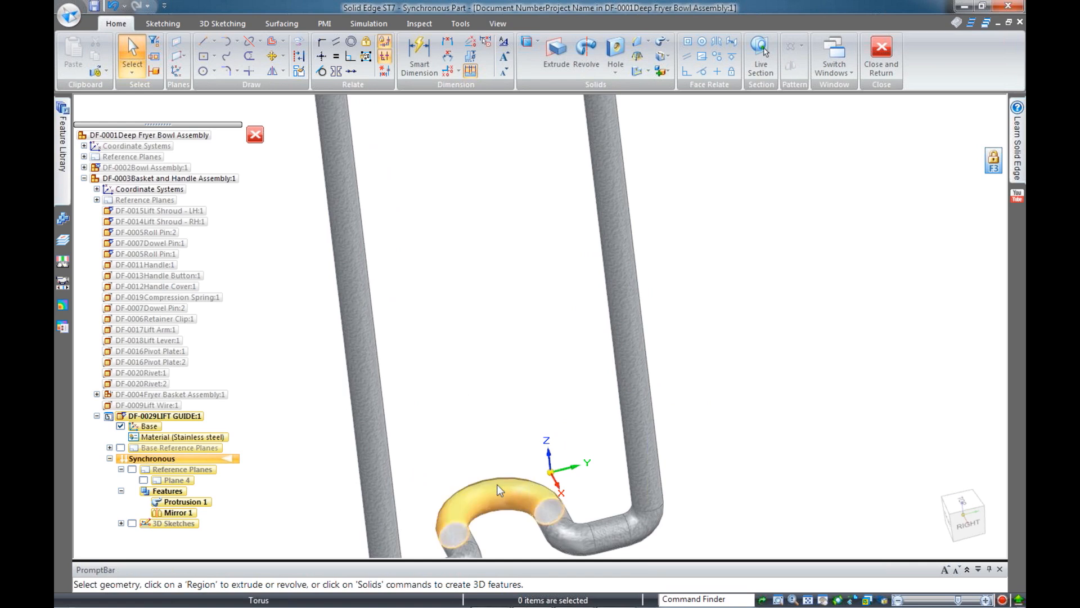
{"action": "left_click", "coordinate": [482, 483]}
{"action": "left_click", "coordinate": [525, 479]}
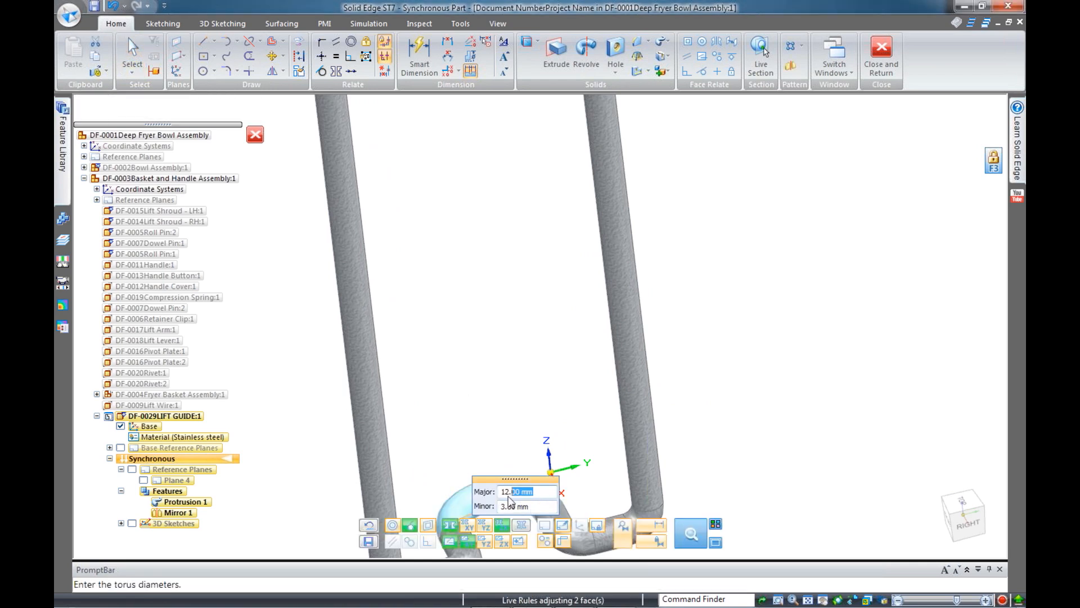
{"action": "key", "text": "Return"}
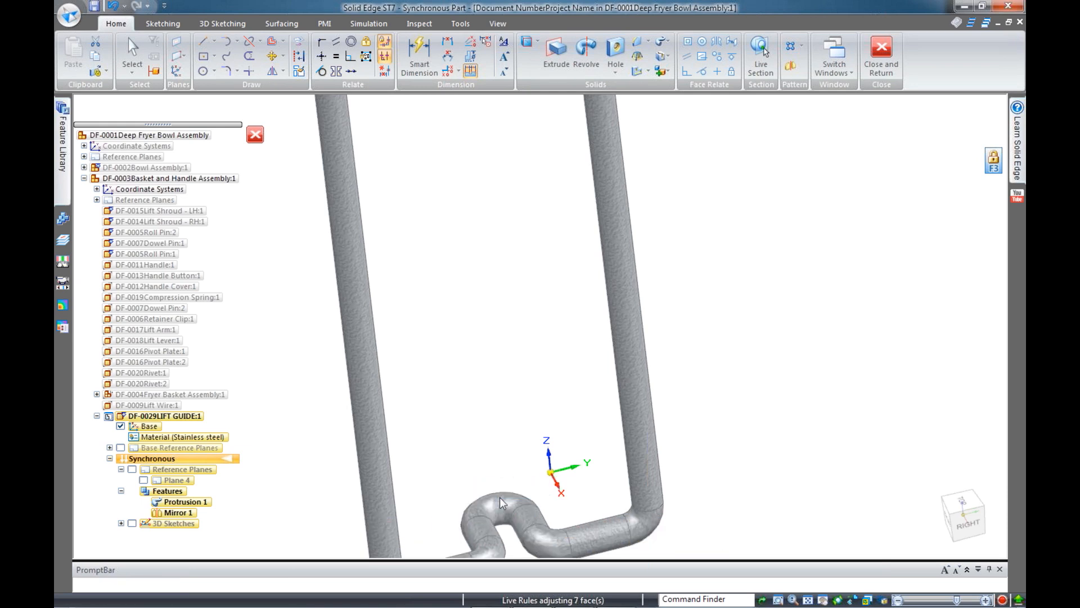
{"action": "scroll", "coordinate": [539, 422], "scroll_direction": "down", "scroll_amount": 3}
{"action": "key", "text": "Escape"}
{"action": "middle_click_drag", "start_coordinate": [545, 506], "coordinate": [679, 395]}
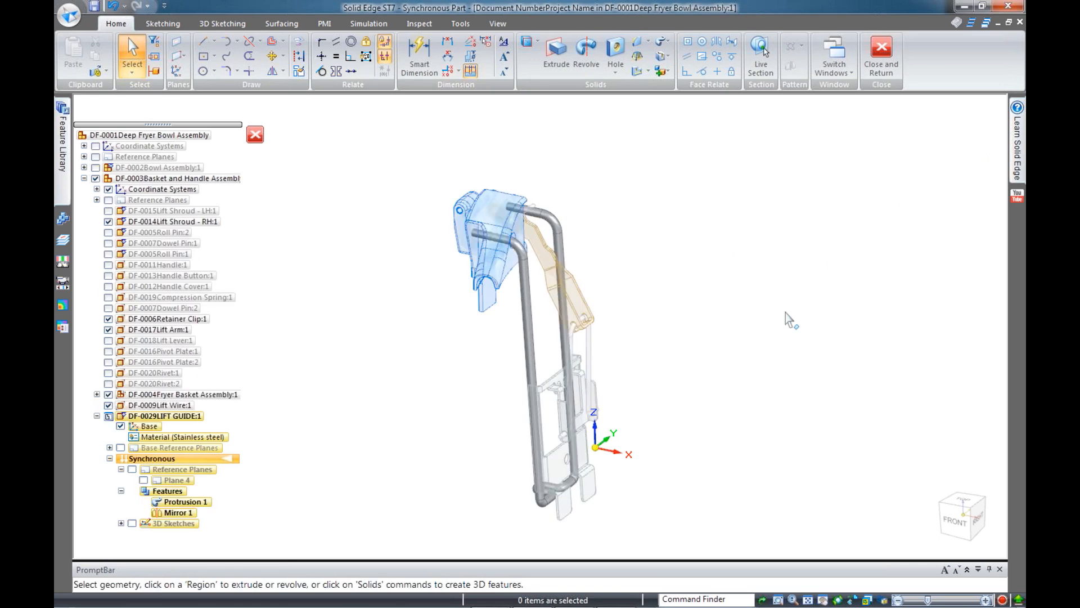
Close the DF-0029LIFT GUIDE part and return to the DF-0003 Basket and Handle Assembly
{"action": "middle_click_drag", "start_coordinate": [734, 378], "coordinate": [428, 204]}
{"action": "scroll", "coordinate": [427, 203], "scroll_direction": "up", "scroll_amount": 4}
{"action": "scroll", "coordinate": [474, 229], "scroll_direction": "down", "scroll_amount": 4}
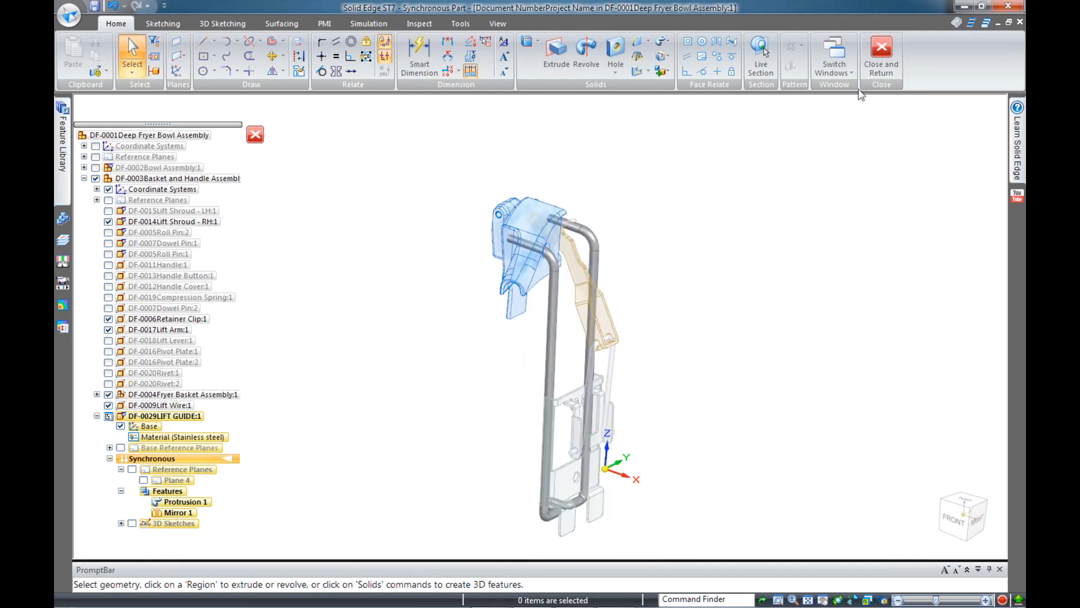
{"action": "left_click", "coordinate": [883, 54]}
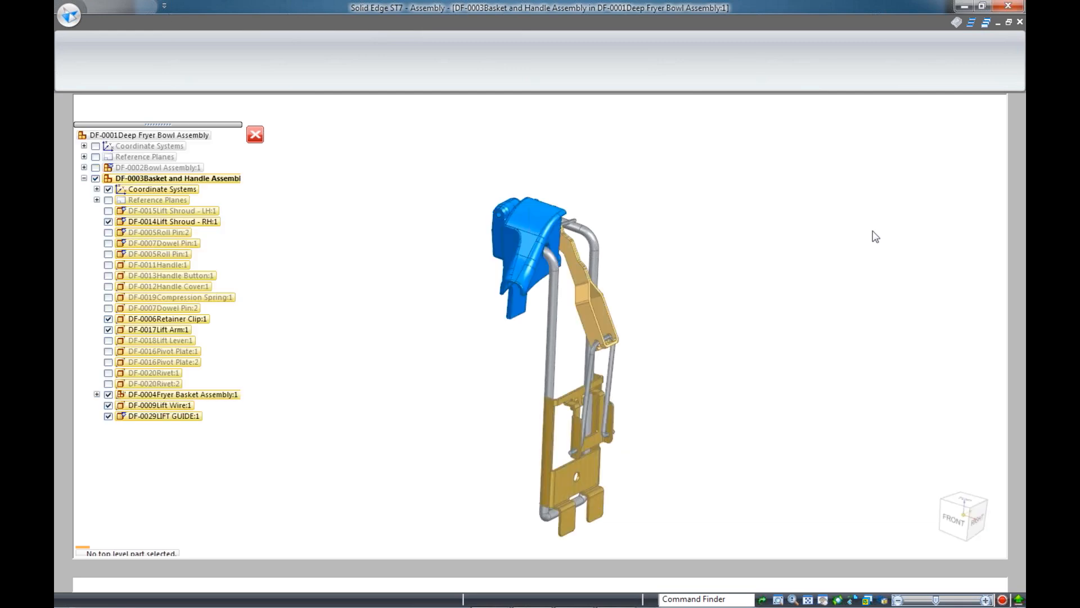
Show all DF-0003 parts, then drag the handle down to check the basket lift
{"action": "right_click", "coordinate": [164, 178]}
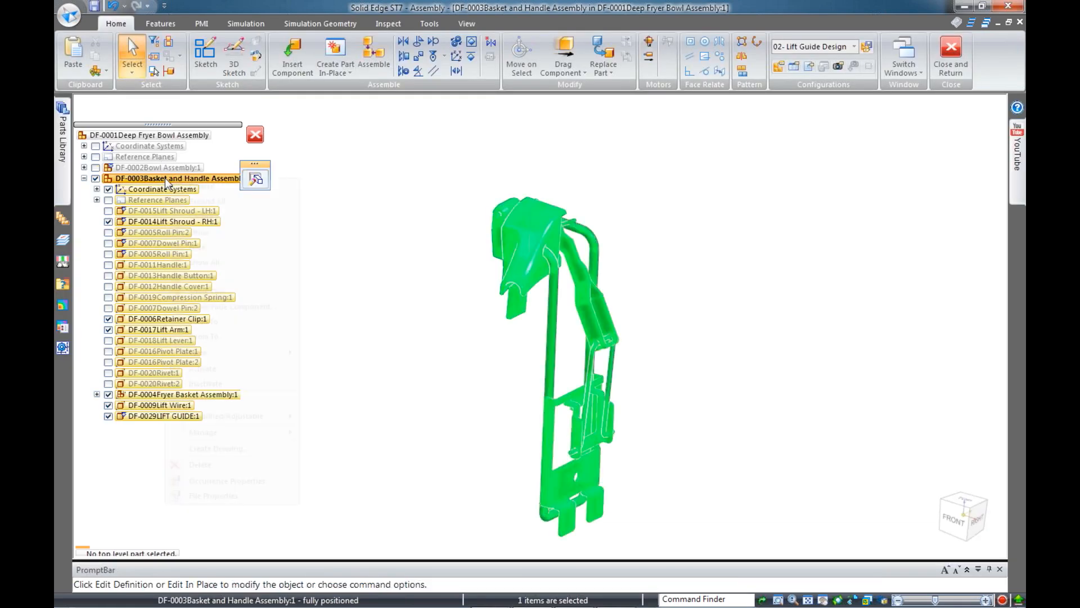
{"action": "left_click", "coordinate": [255, 262]}
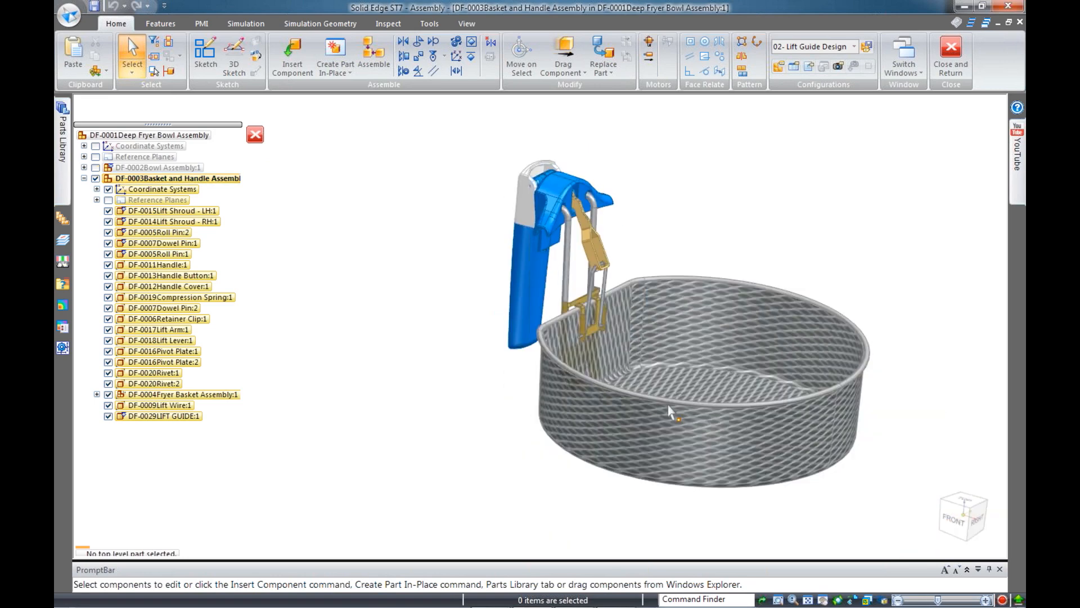
{"action": "middle_click_drag", "start_coordinate": [500, 440], "coordinate": [554, 315]}
{"action": "left_click", "coordinate": [563, 56]}
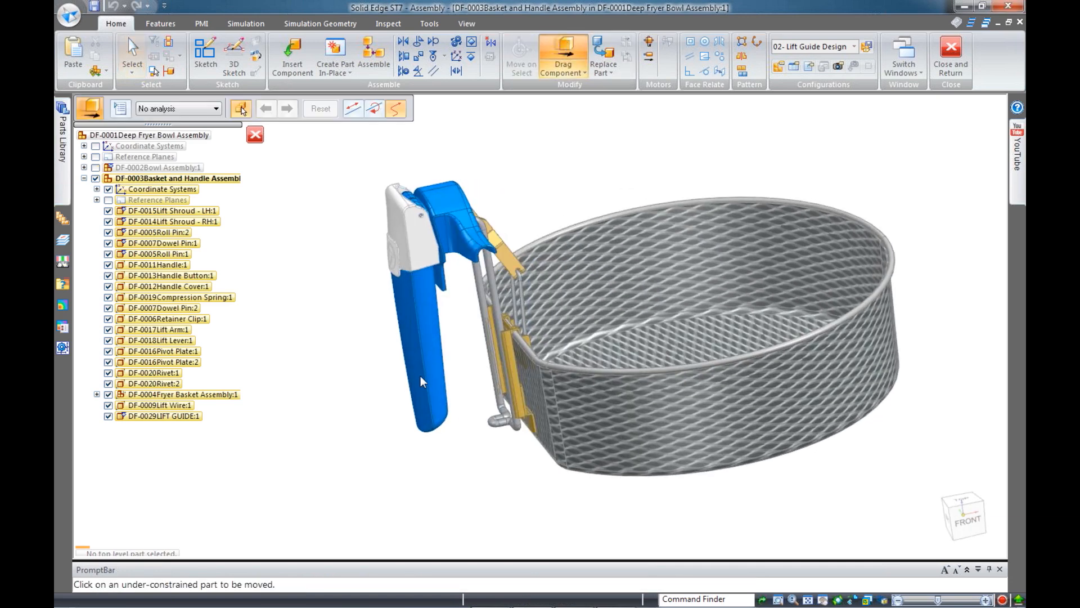
{"action": "mouse_move", "coordinate": [390, 353]}
{"action": "left_mouse_down"}
{"action": "mouse_move", "coordinate": [340, 325]}
{"action": "mouse_move", "coordinate": [392, 365]}
{"action": "mouse_move", "coordinate": [384, 363]}
{"action": "left_mouse_up"}
{"action": "scroll", "coordinate": [477, 308], "scroll_direction": "up", "scroll_amount": 4}
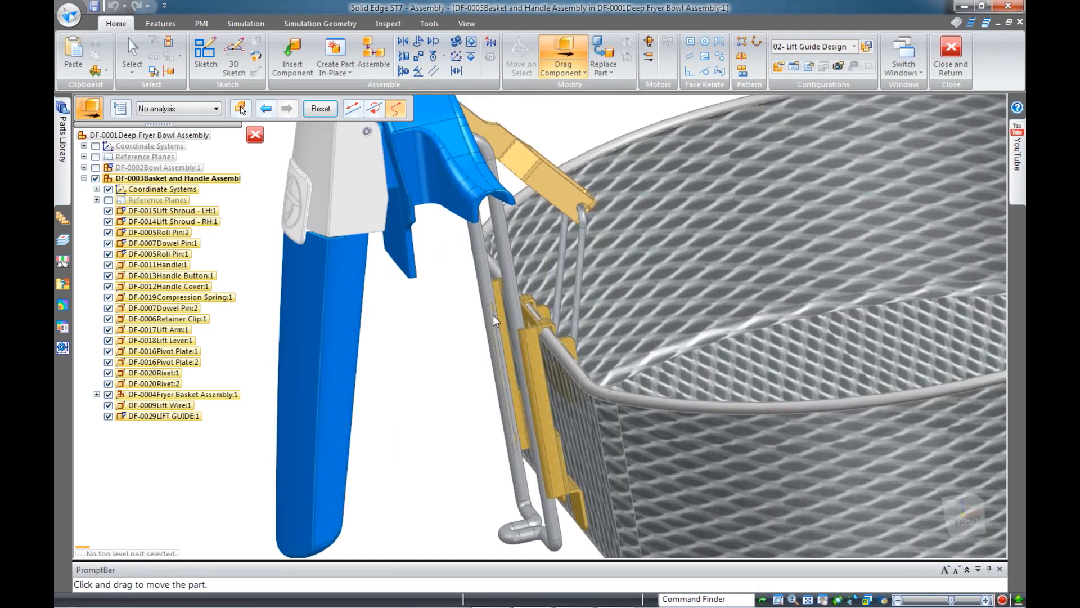
{"action": "scroll", "coordinate": [499, 333], "scroll_direction": "down", "scroll_amount": 1}
{"action": "left_click", "coordinate": [255, 134]}
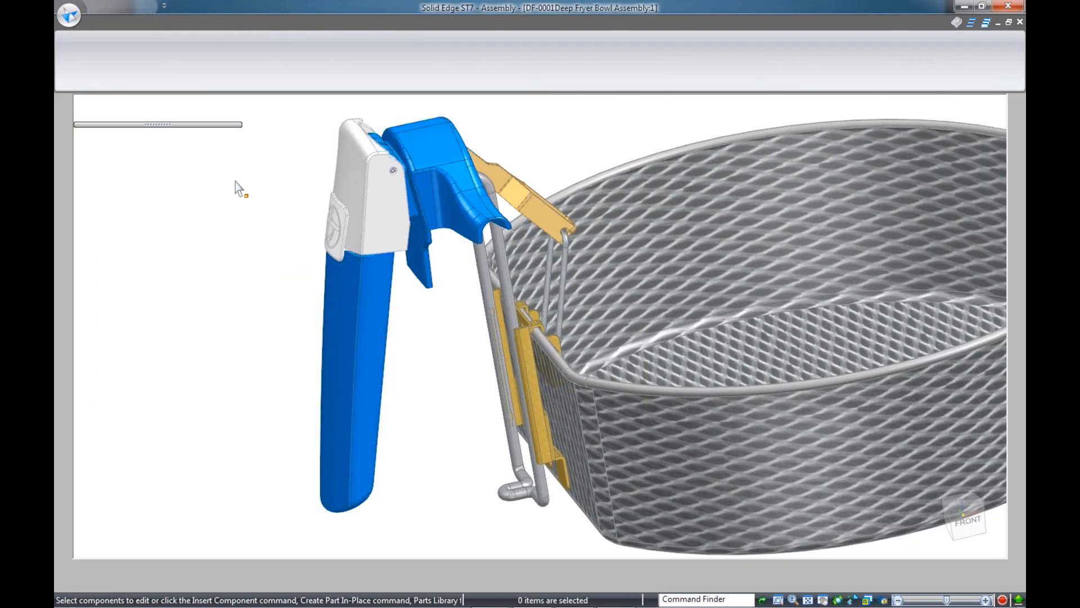
Apply the 02- Lift Guide Design configuration, show DF-0029LIFT GUIDE and edit it in place
{"action": "left_click", "coordinate": [855, 49]}
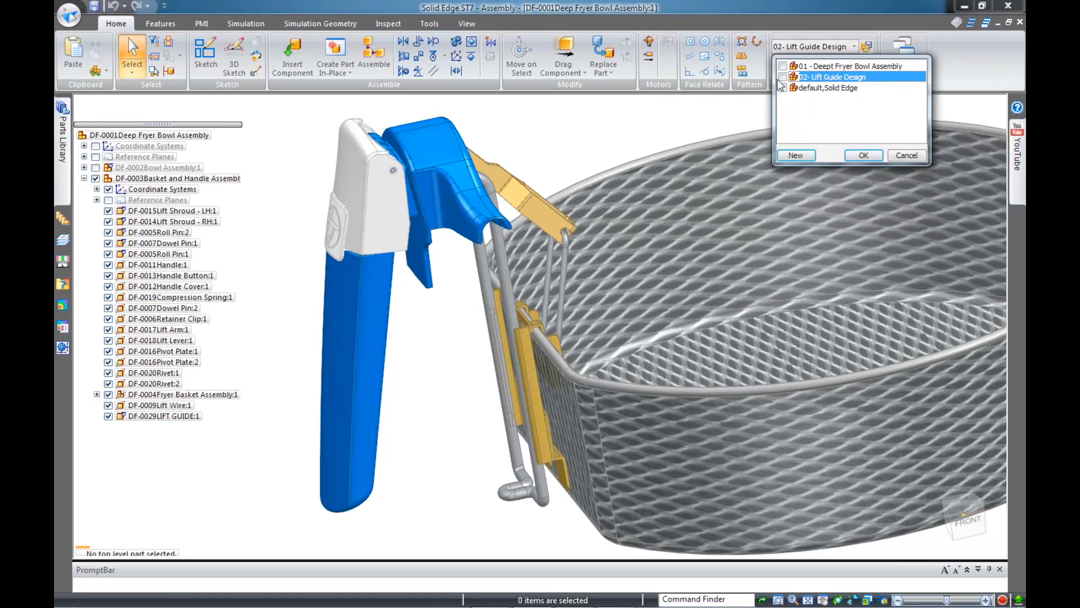
{"action": "left_click", "coordinate": [864, 155]}
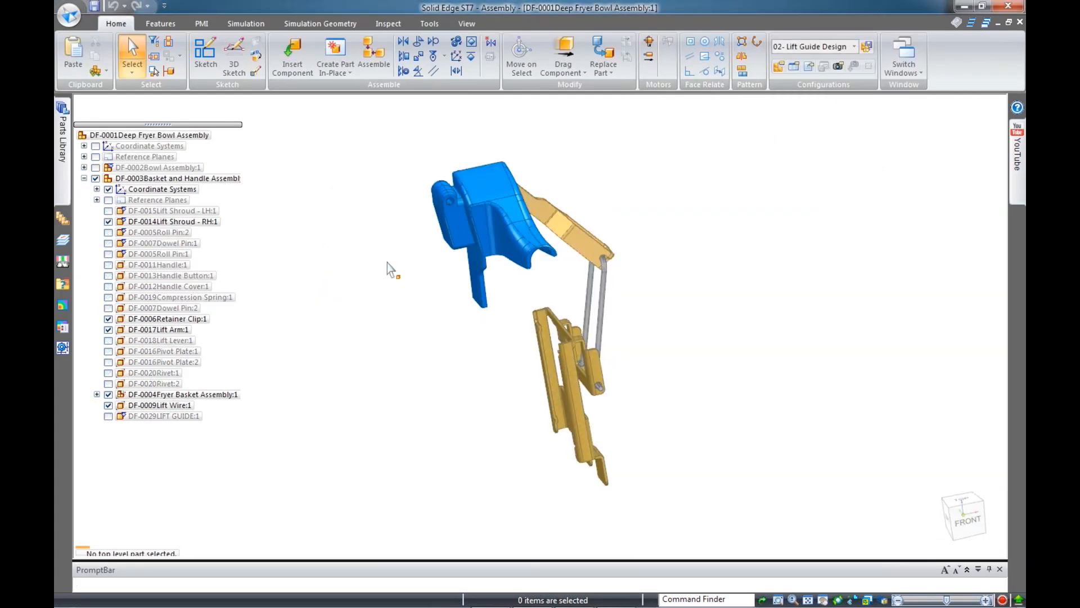
{"action": "left_click", "coordinate": [108, 416]}
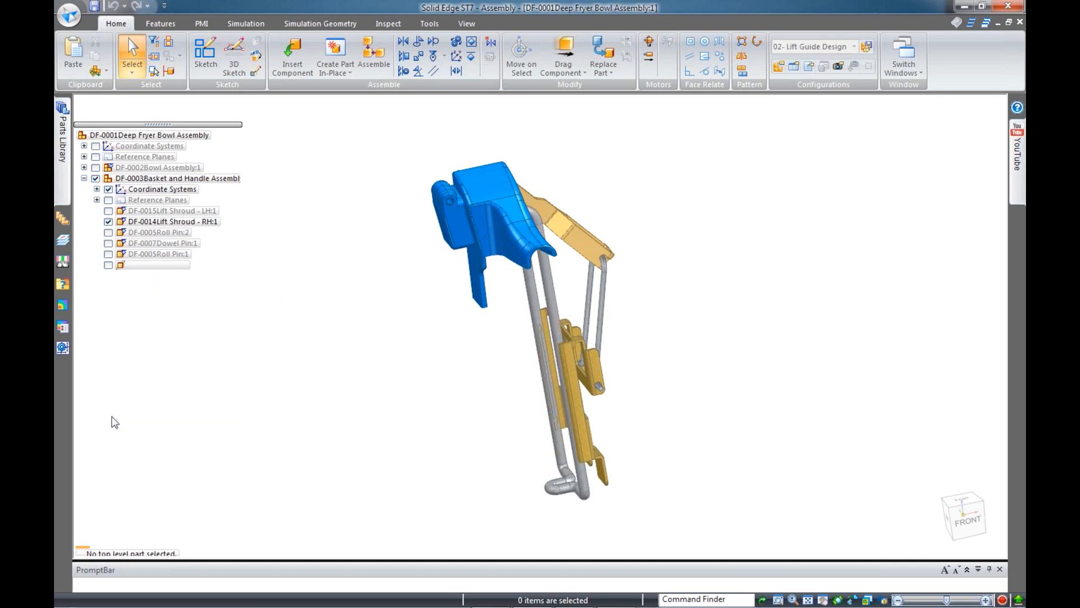
{"action": "left_click", "coordinate": [168, 420]}
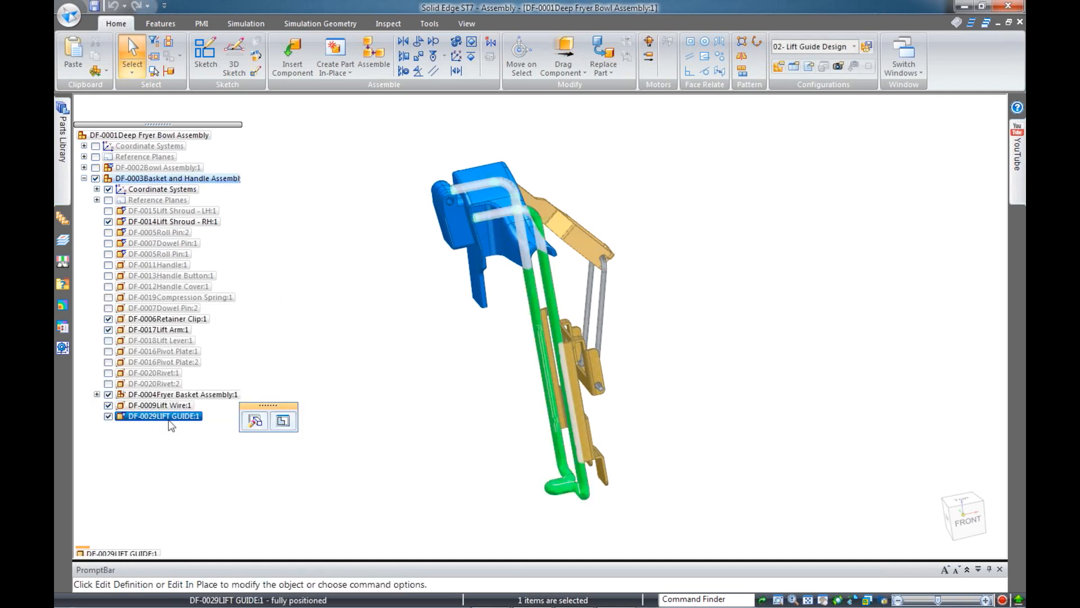
{"action": "left_click", "coordinate": [282, 420]}
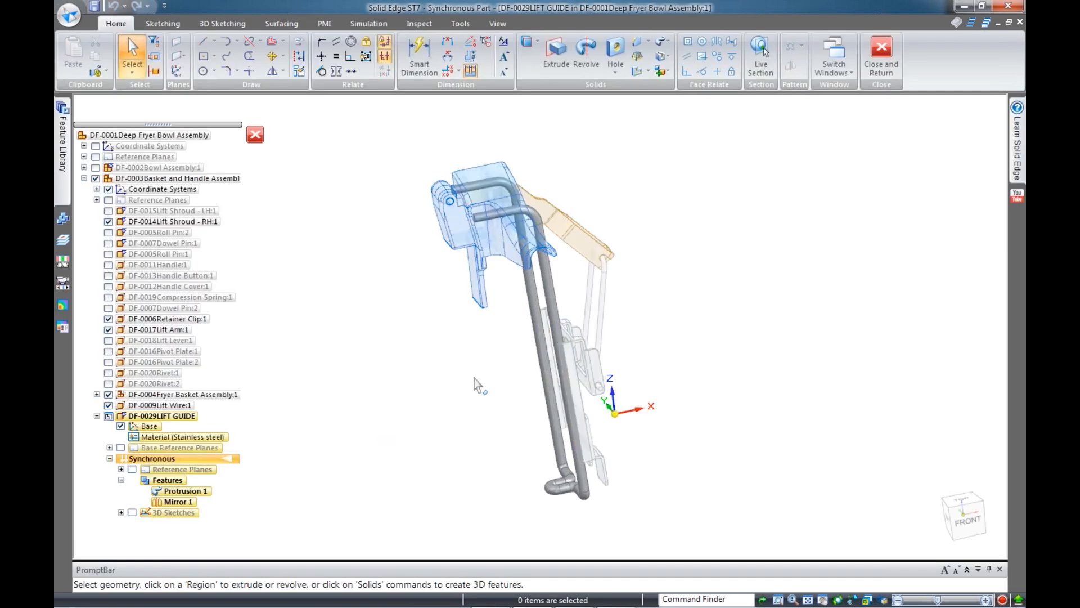
Select the two straight rod faces and move them 3 mm along one axis
{"action": "key", "text": "ctrl+f"}
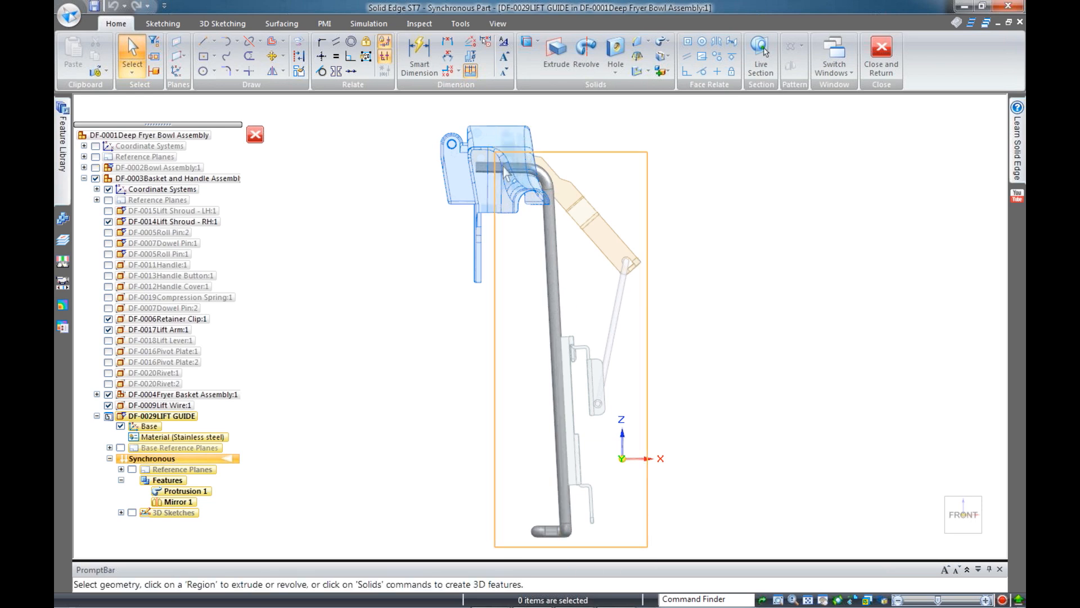
{"action": "middle_click_drag", "start_coordinate": [556, 395], "coordinate": [580, 405]}
{"action": "left_click", "coordinate": [549, 194]}
{"action": "left_click", "coordinate": [518, 368]}
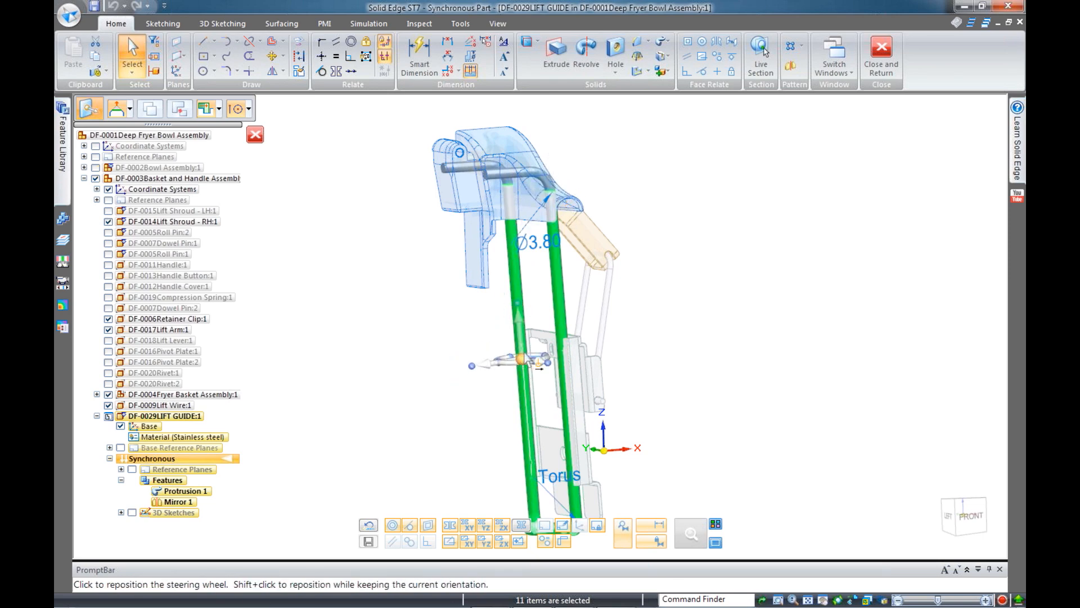
{"action": "scroll", "coordinate": [524, 366], "scroll_direction": "up", "scroll_amount": 3}
{"action": "middle_click_drag", "start_coordinate": [572, 357], "coordinate": [557, 400]}
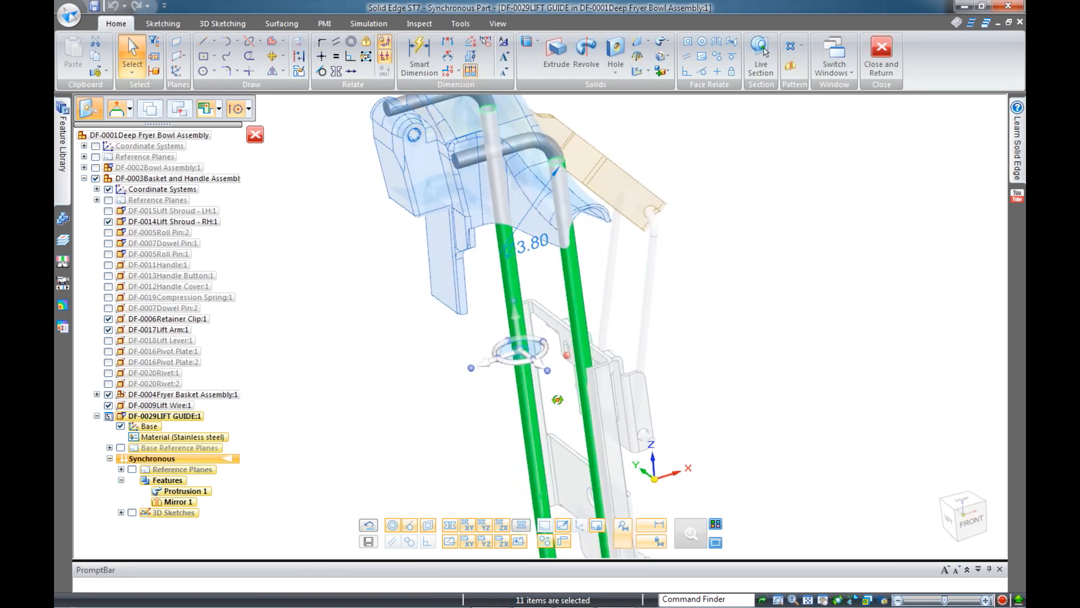
{"action": "scroll", "coordinate": [502, 347], "scroll_direction": "up", "scroll_amount": 4}
{"action": "scroll", "coordinate": [501, 346], "scroll_direction": "up", "scroll_amount": 3}
{"action": "mouse_move", "coordinate": [721, 378]}
{"action": "middle_mouse_down"}
{"action": "mouse_move", "coordinate": [752, 369]}
{"action": "mouse_move", "coordinate": [727, 397]}
{"action": "middle_mouse_up"}
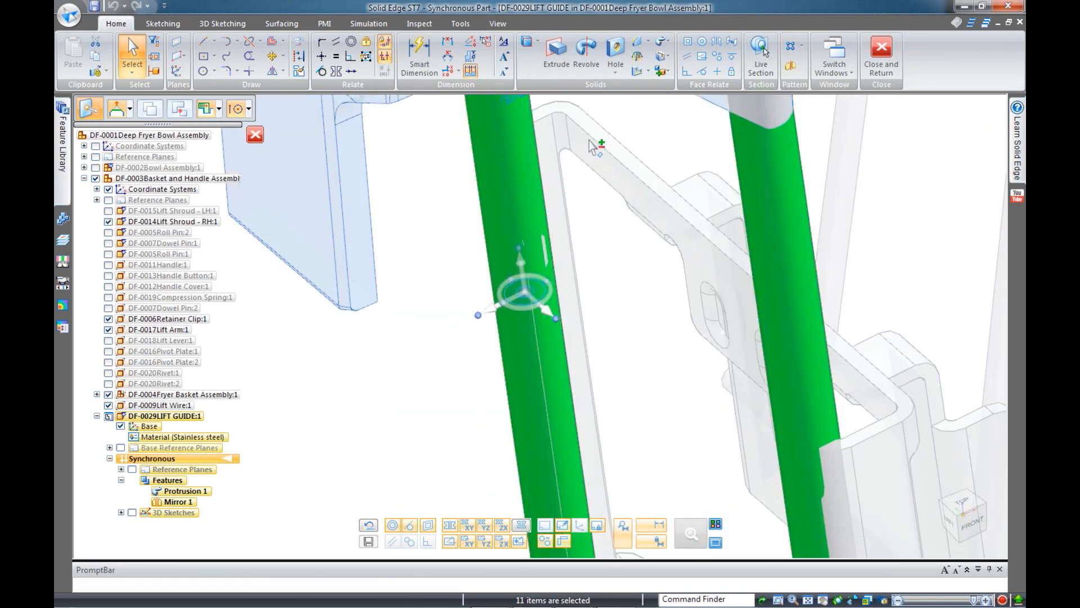
{"action": "left_click", "coordinate": [509, 304]}
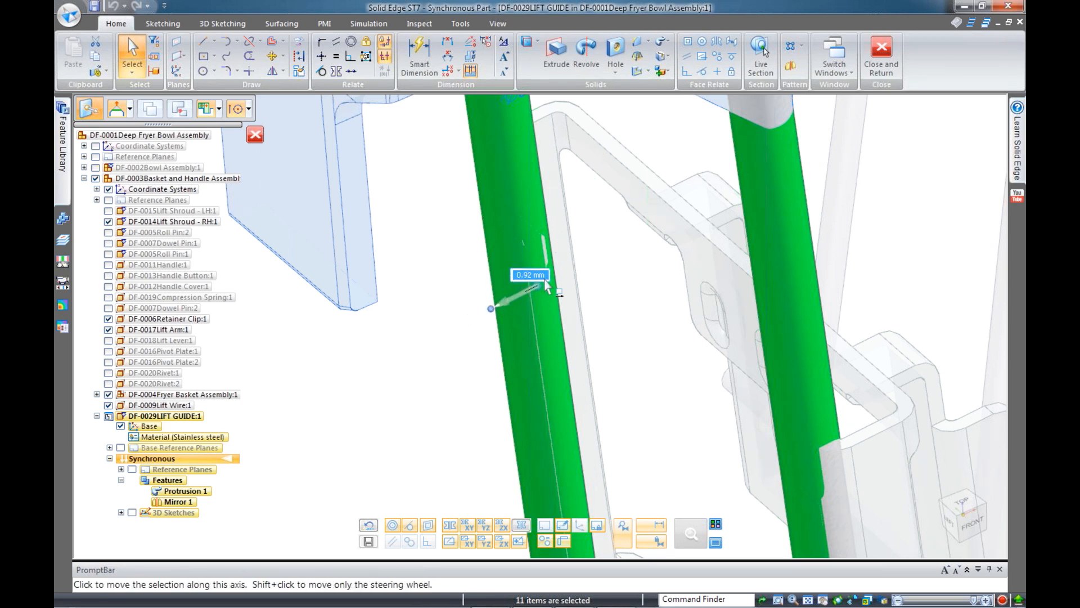
{"action": "type", "text": "3"}
{"action": "key", "text": "Return"}
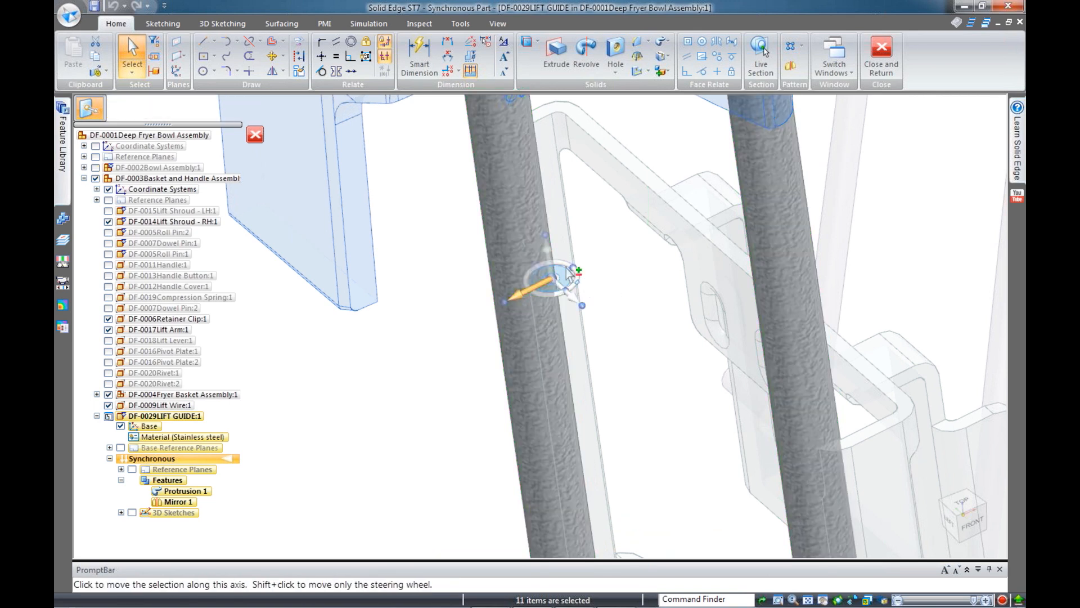
Move the rods again to their new spot beside the guide bracket and clear the selection
{"action": "left_click", "coordinate": [529, 300]}
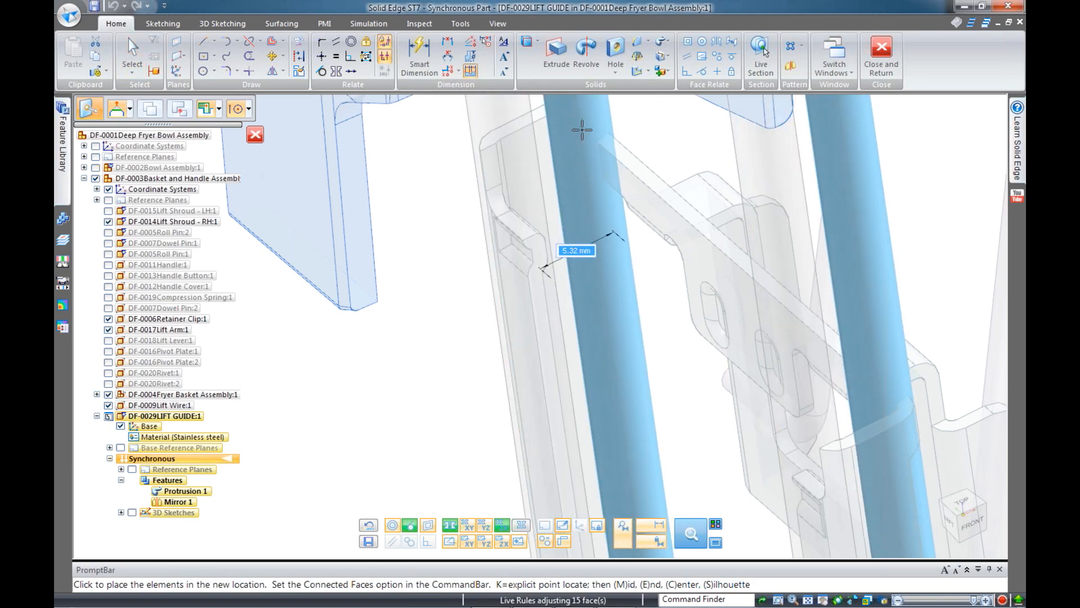
{"action": "mouse_move", "coordinate": [559, 127]}
{"action": "middle_mouse_down"}
{"action": "mouse_move", "coordinate": [528, 131]}
{"action": "mouse_move", "coordinate": [526, 151]}
{"action": "mouse_move", "coordinate": [561, 128]}
{"action": "middle_mouse_up"}
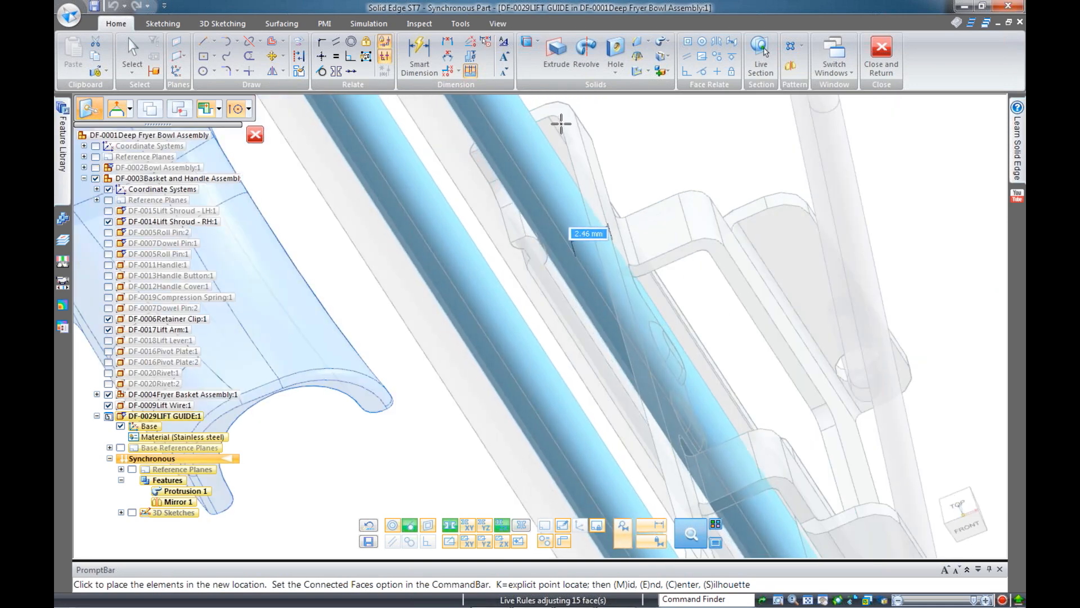
{"action": "left_click", "coordinate": [560, 124]}
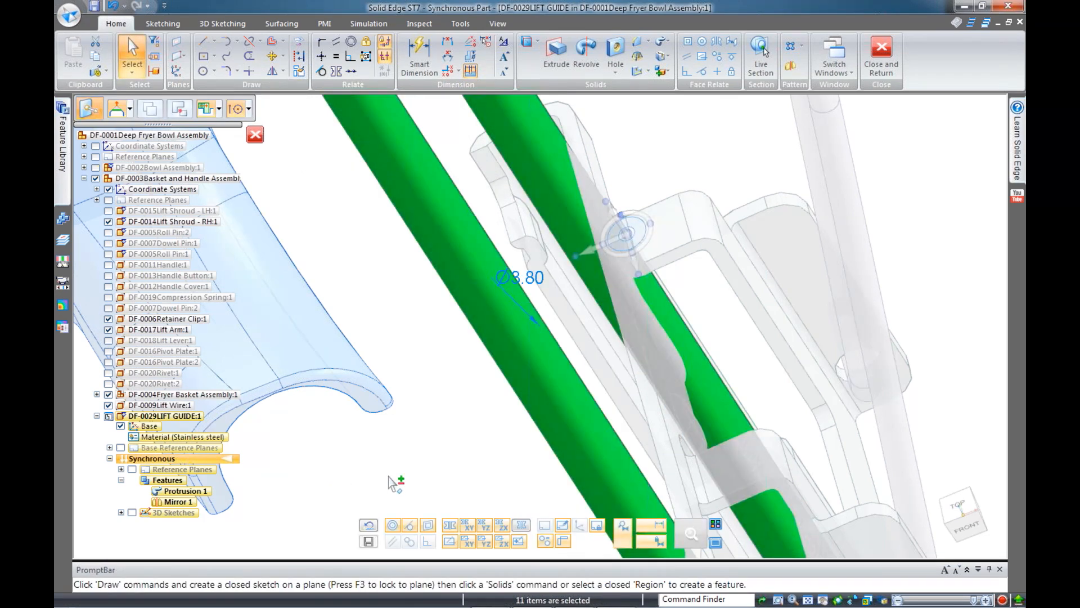
{"action": "key", "text": "Escape"}
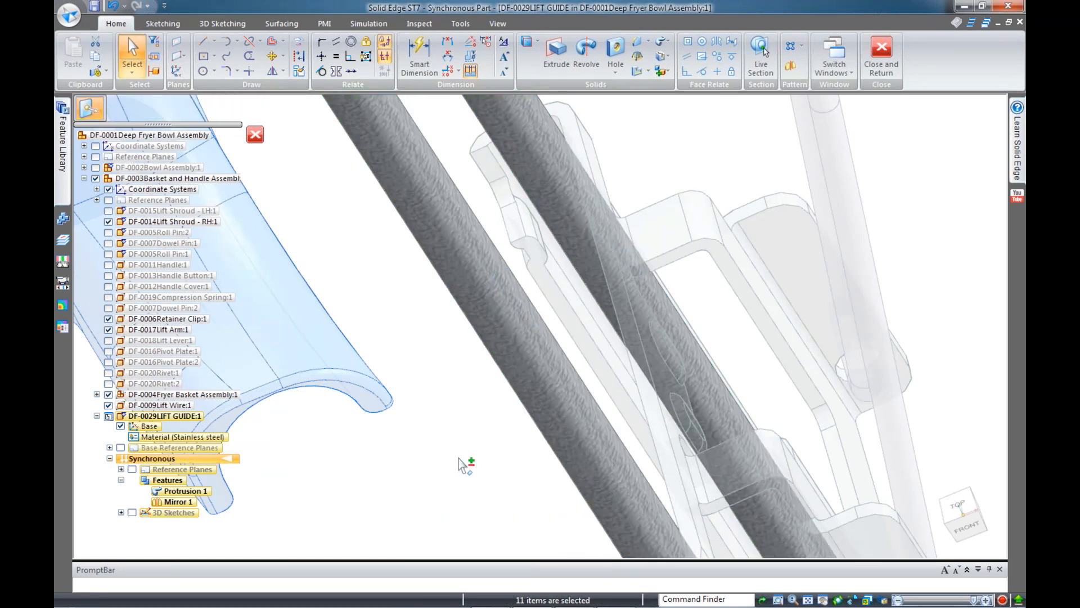
{"action": "key", "text": "ctrl+f"}
{"action": "scroll", "coordinate": [557, 337], "scroll_direction": "up", "scroll_amount": 5}
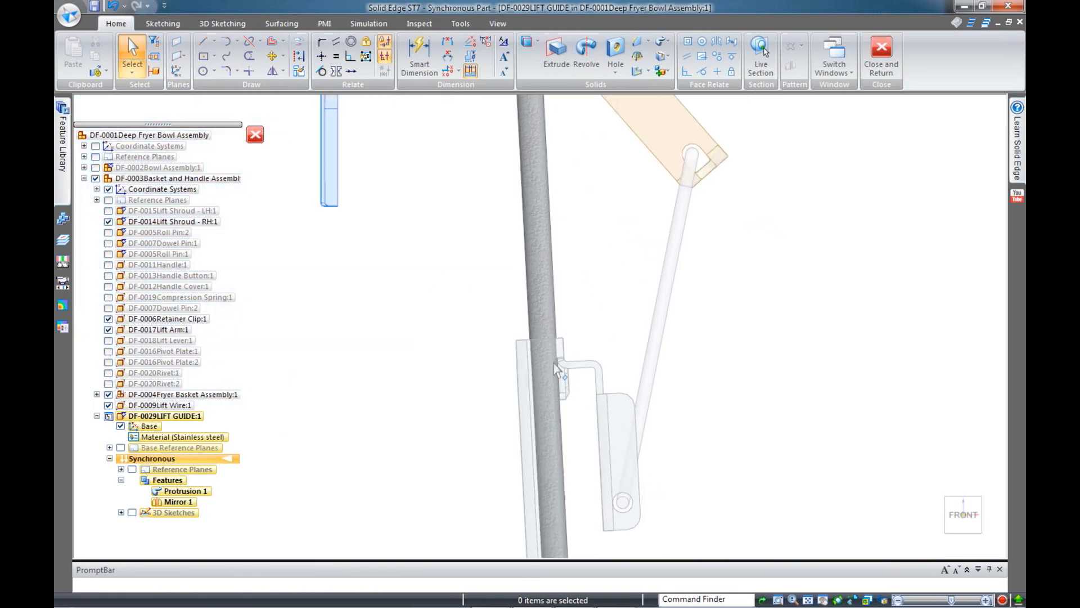
{"action": "scroll", "coordinate": [586, 352], "scroll_direction": "down", "scroll_amount": 5}
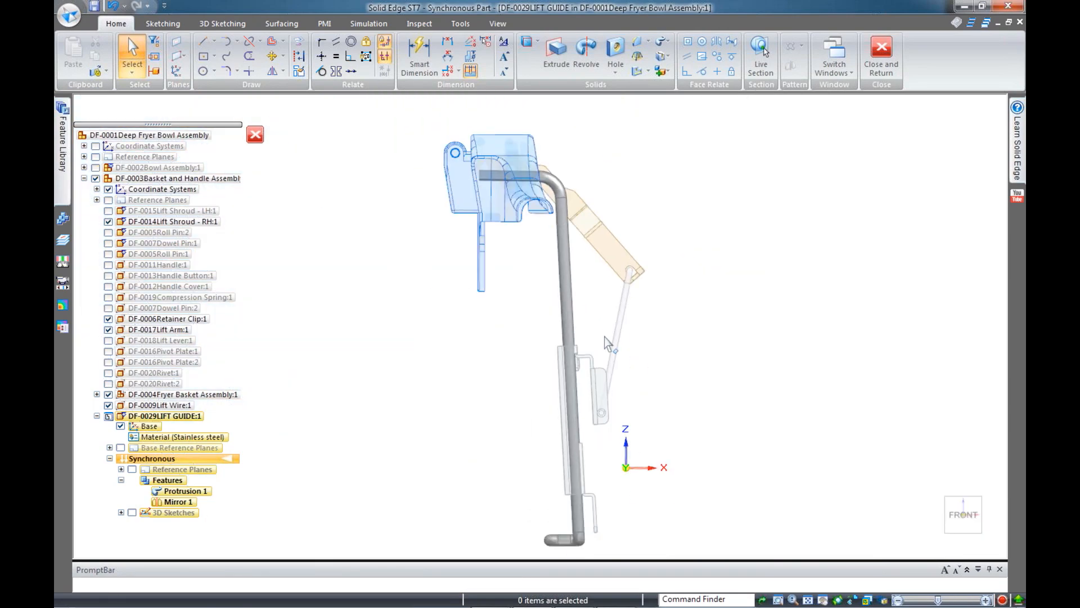
Return to the fryer assembly and show all parts of the Basket and Handle assembly
{"action": "left_click", "coordinate": [879, 65]}
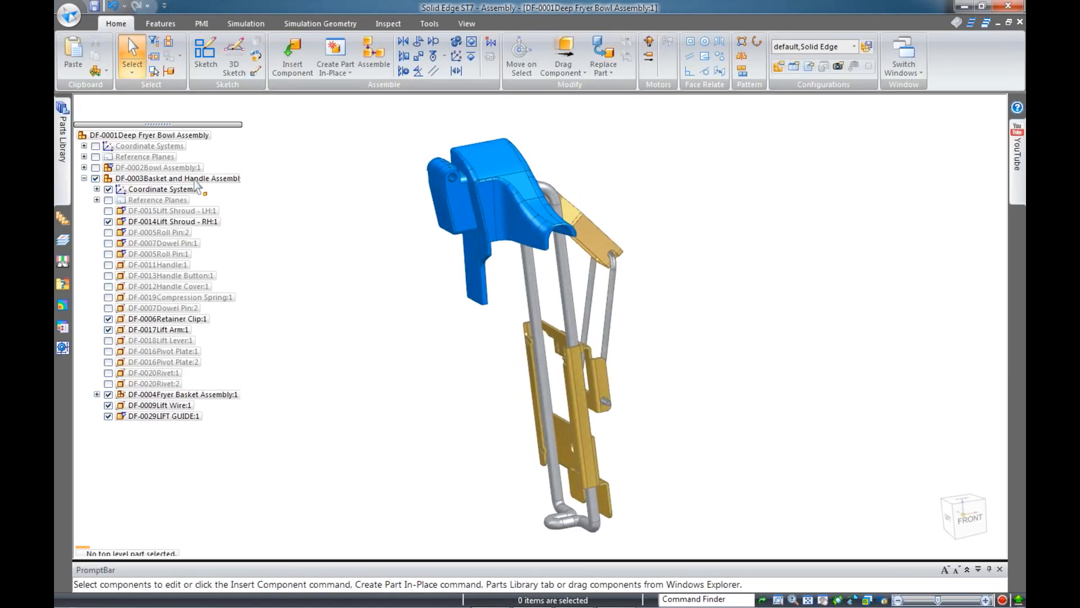
{"action": "left_click", "coordinate": [196, 179]}
{"action": "right_click", "coordinate": [197, 180]}
{"action": "left_click", "coordinate": [281, 263]}
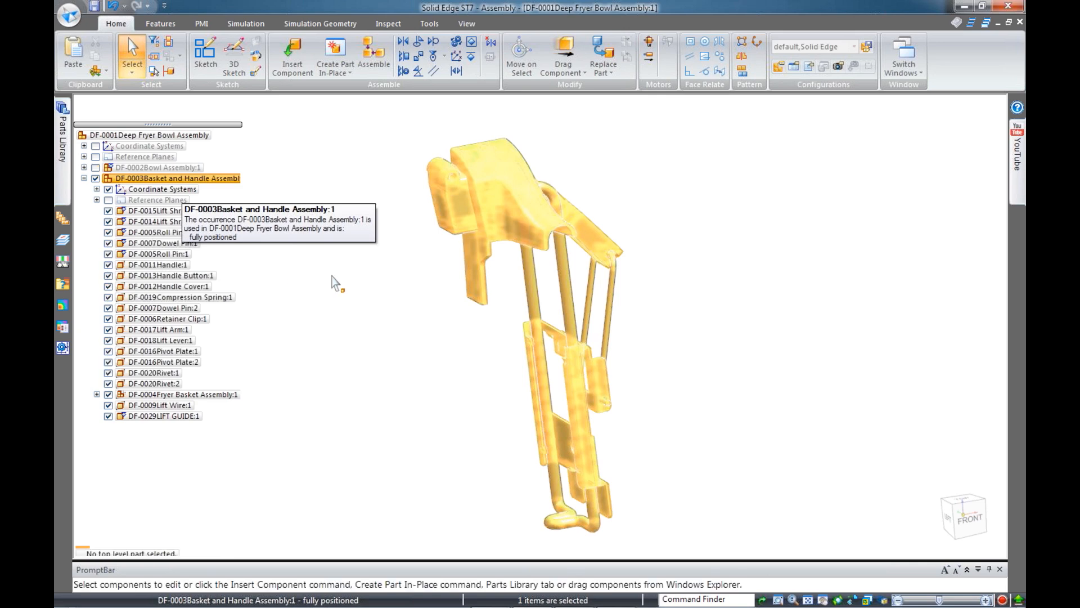
{"action": "left_click", "coordinate": [397, 301]}
{"action": "left_click", "coordinate": [564, 52]}
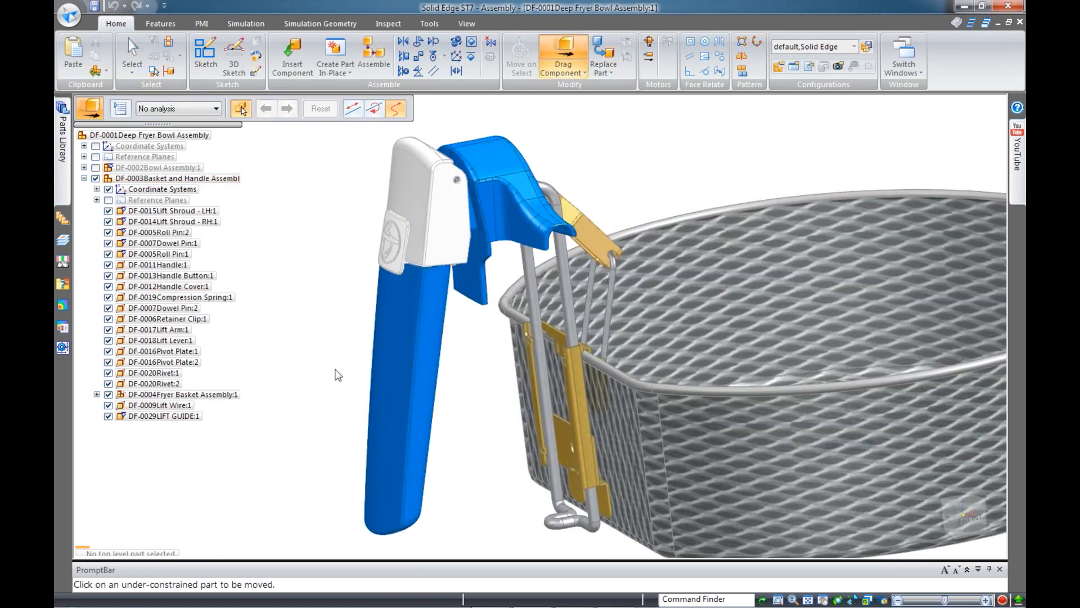
{"action": "scroll", "coordinate": [444, 390], "scroll_direction": "down", "scroll_amount": 4}
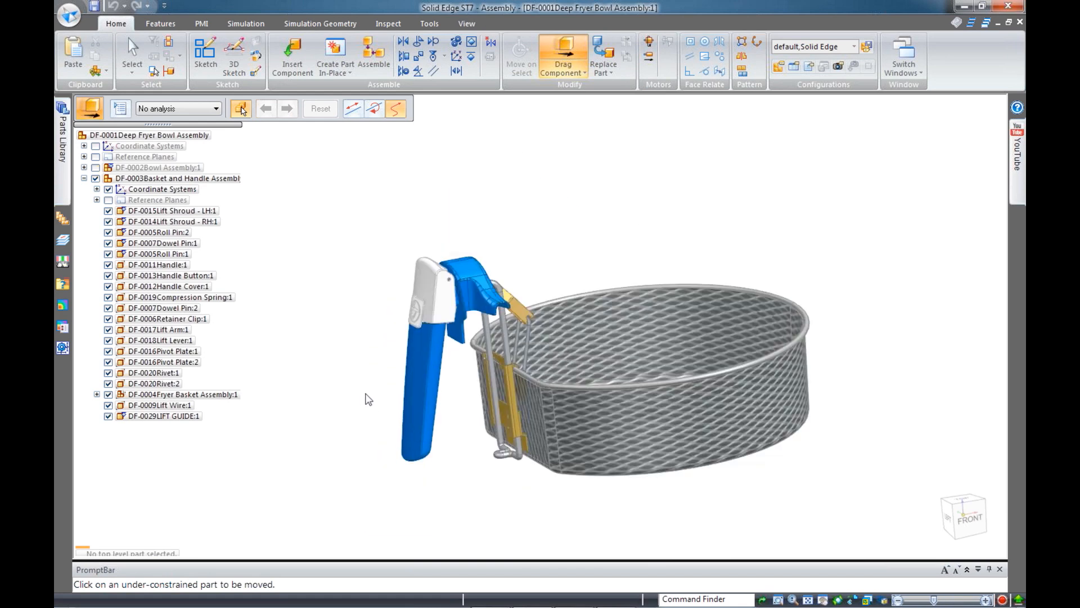
{"action": "key", "text": "Escape"}
{"action": "key", "text": "Escape"}
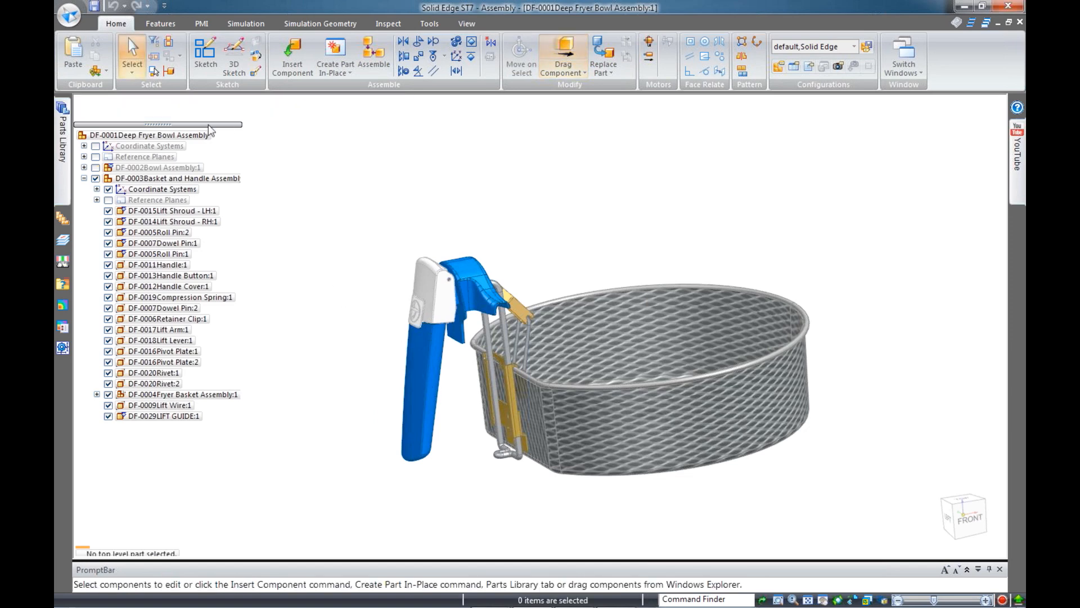
Open the saved configurations list and dismiss it without changes
{"action": "scroll", "coordinate": [534, 460], "scroll_direction": "up", "scroll_amount": 5}
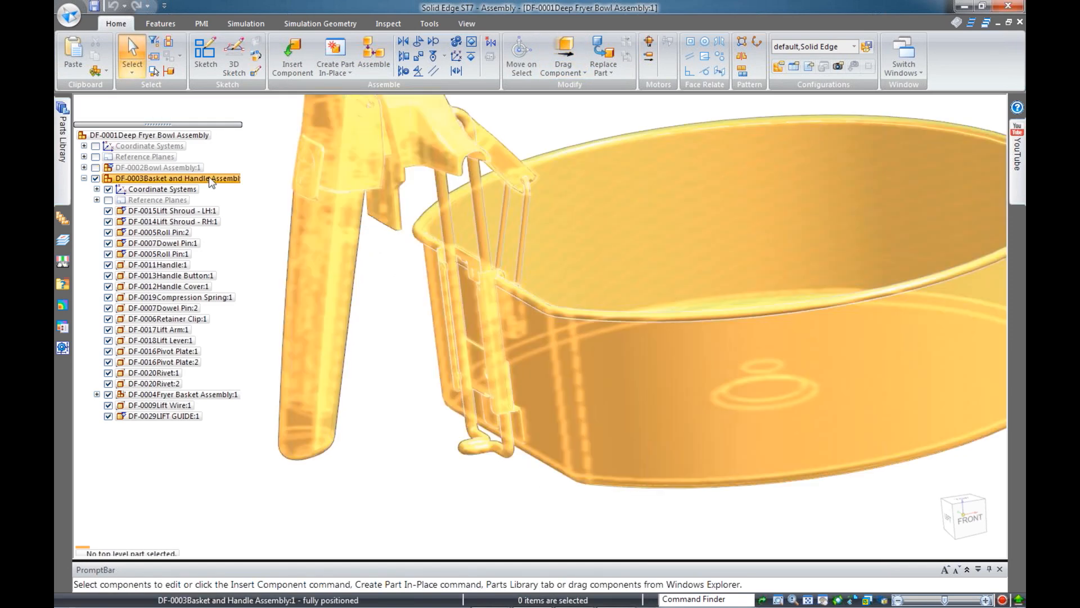
{"action": "left_click", "coordinate": [212, 178]}
{"action": "right_click", "coordinate": [210, 178]}
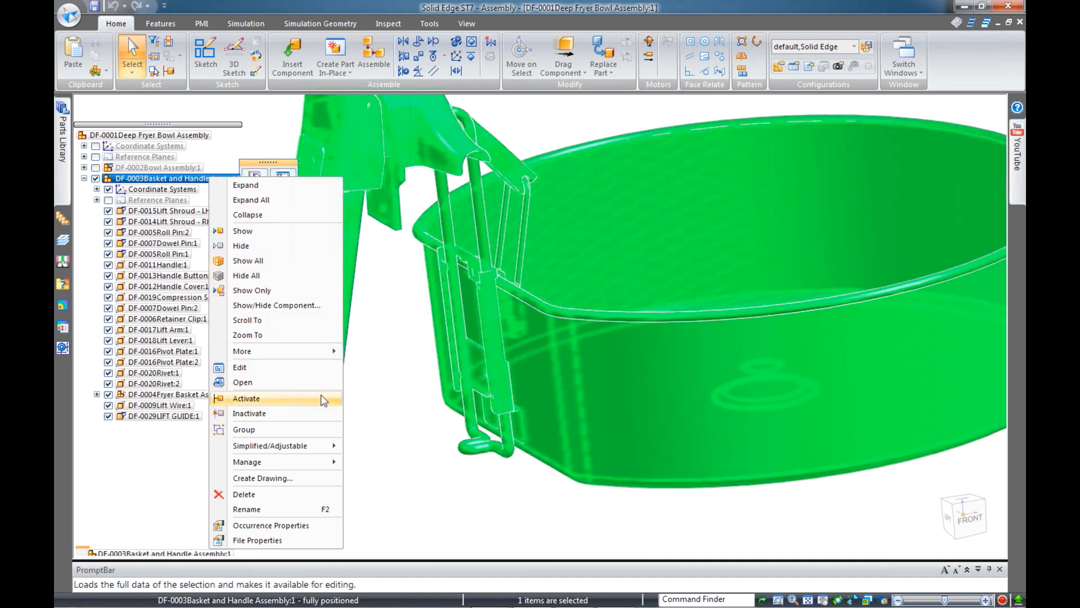
{"action": "left_click", "coordinate": [837, 47]}
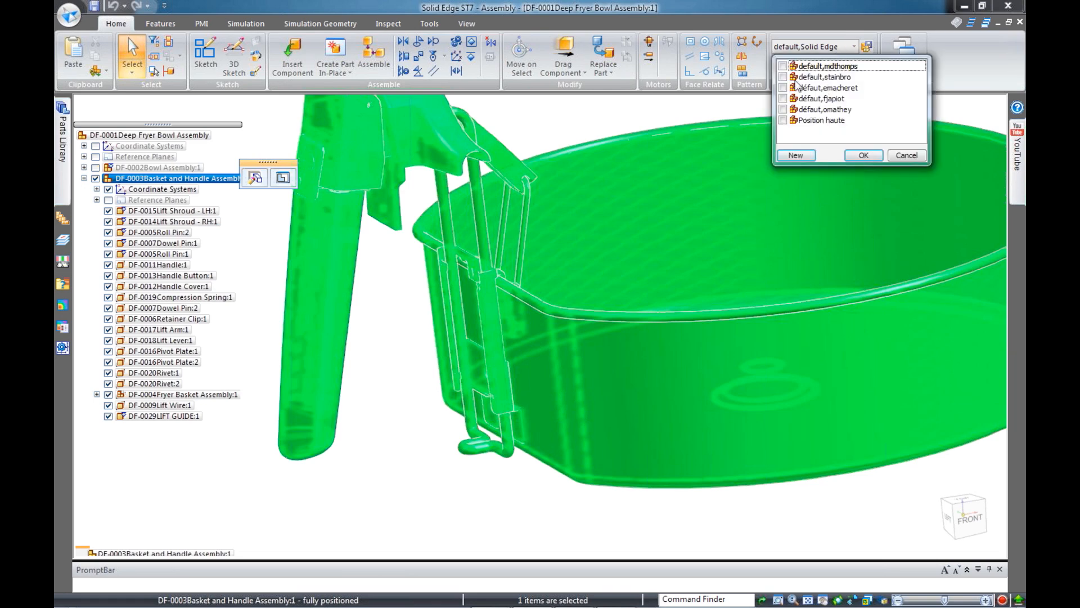
{"action": "left_click", "coordinate": [157, 130]}
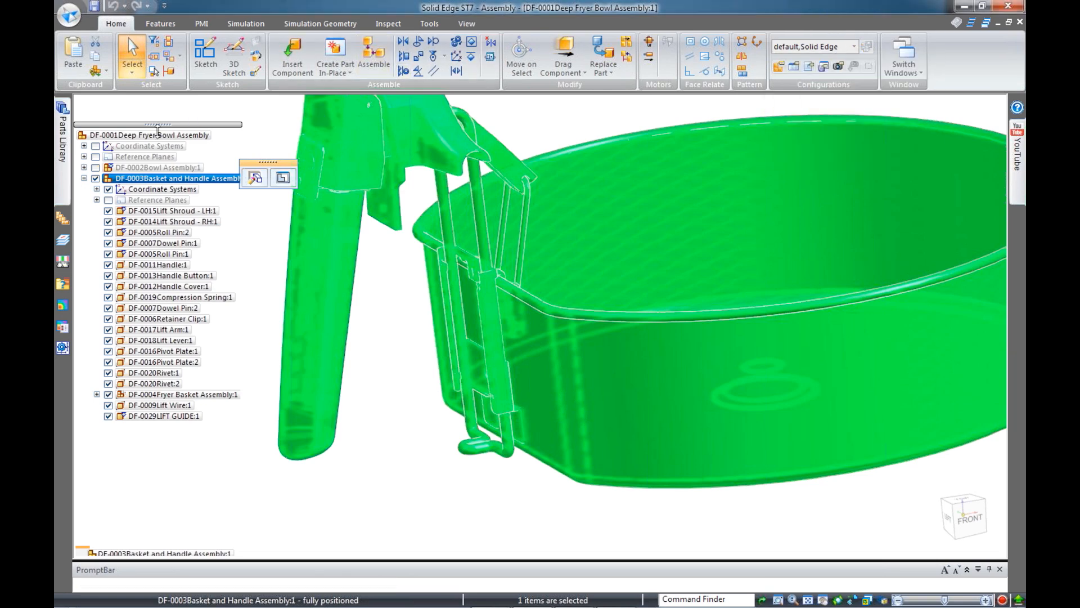
{"action": "left_click", "coordinate": [249, 232]}
Edit the Basket and Handle assembly in place and swing the handle and lift linkage
{"action": "left_click", "coordinate": [206, 179]}
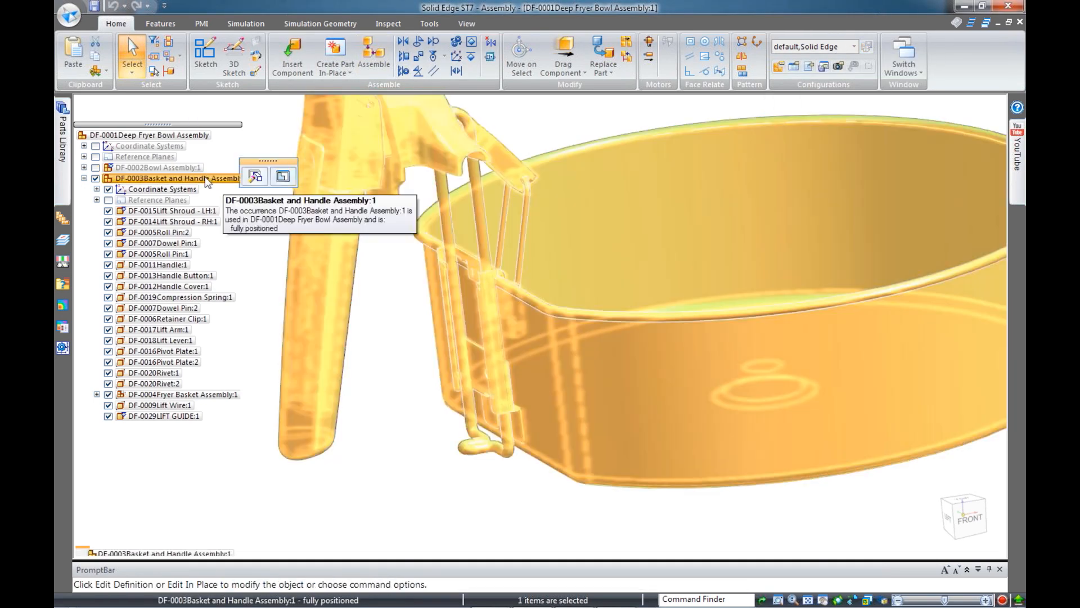
{"action": "right_click", "coordinate": [206, 179]}
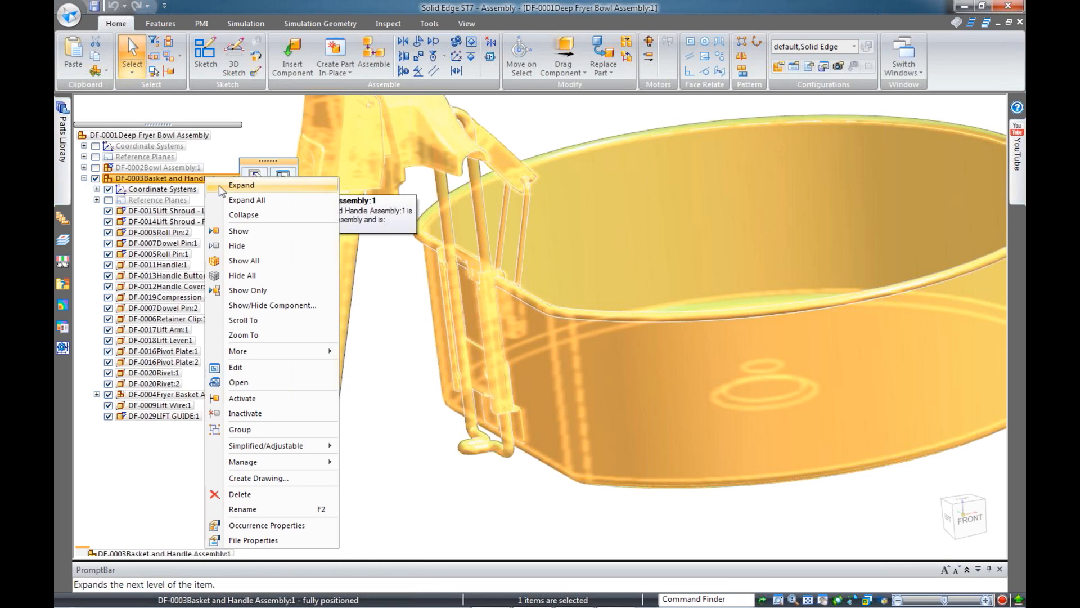
{"action": "left_click", "coordinate": [255, 367]}
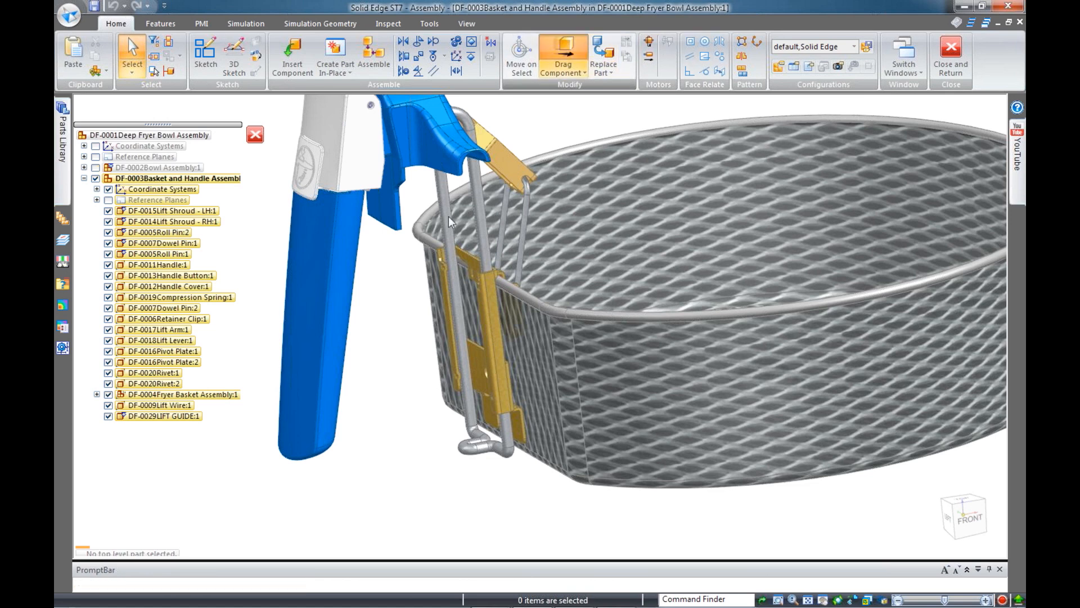
{"action": "left_click", "coordinate": [563, 56]}
{"action": "left_click", "coordinate": [315, 315]}
{"action": "left_click_drag", "start_coordinate": [262, 356], "coordinate": [267, 324]}
{"action": "left_click", "coordinate": [950, 55]}
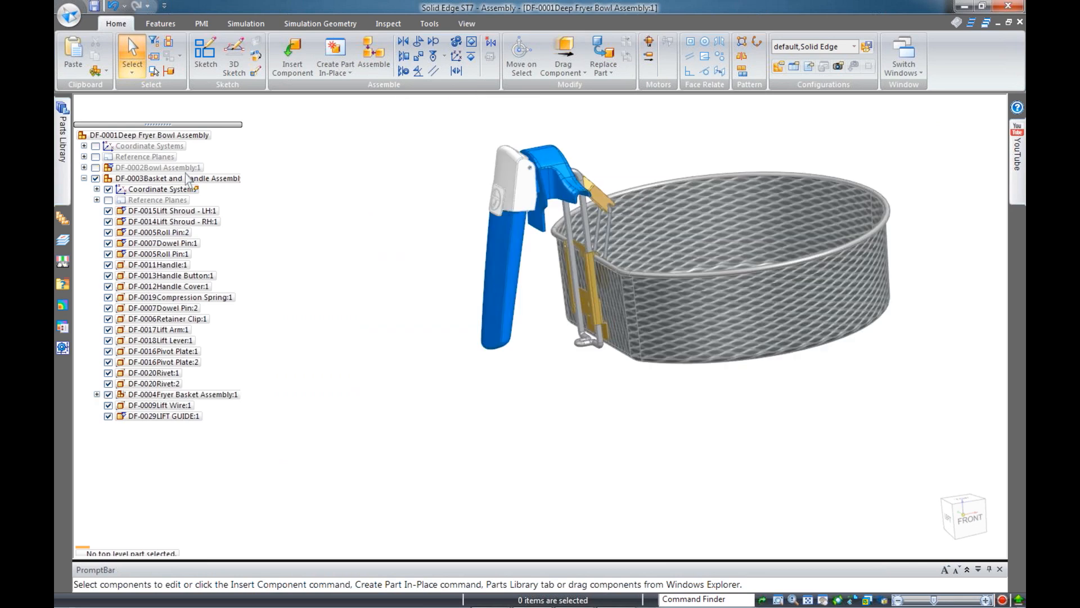
Show all parts of DF-0003 and the DF-0002 fryer bowl assembly
{"action": "left_click", "coordinate": [168, 179]}
{"action": "right_click", "coordinate": [189, 180]}
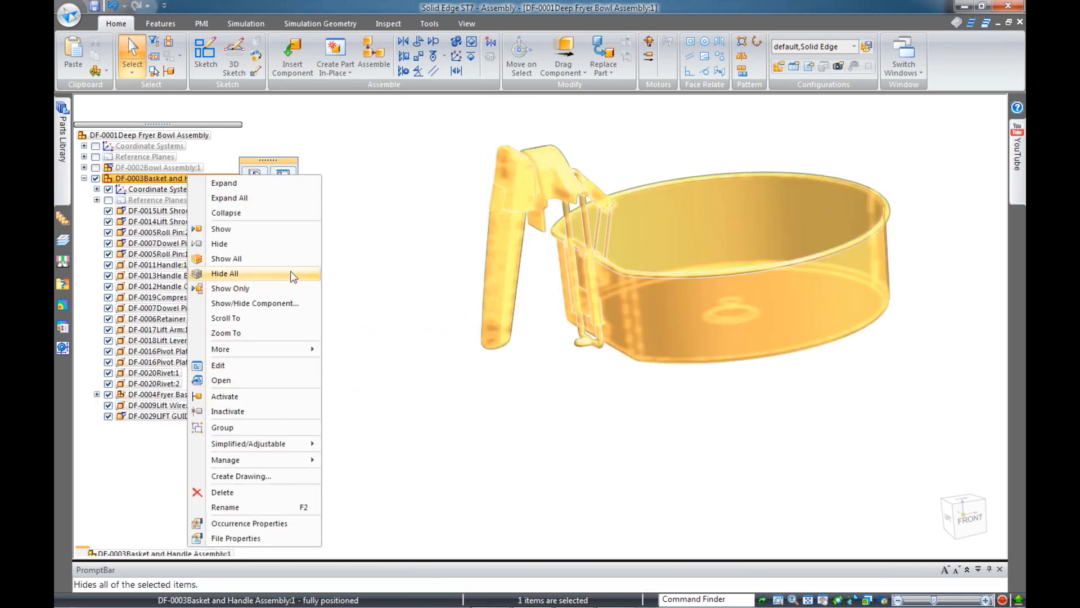
{"action": "left_click", "coordinate": [283, 258]}
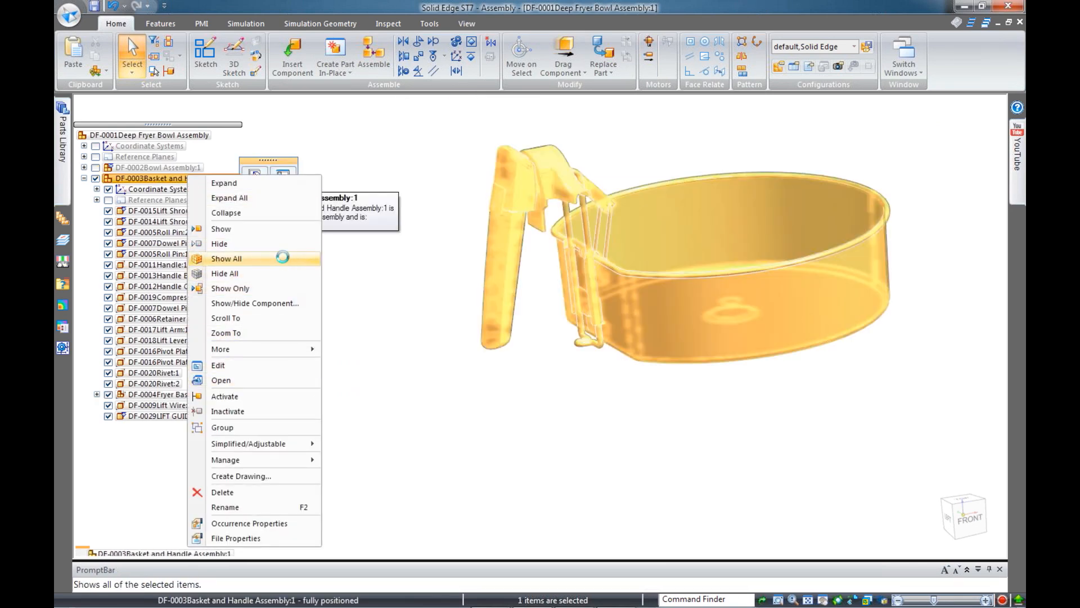
{"action": "left_click", "coordinate": [121, 167]}
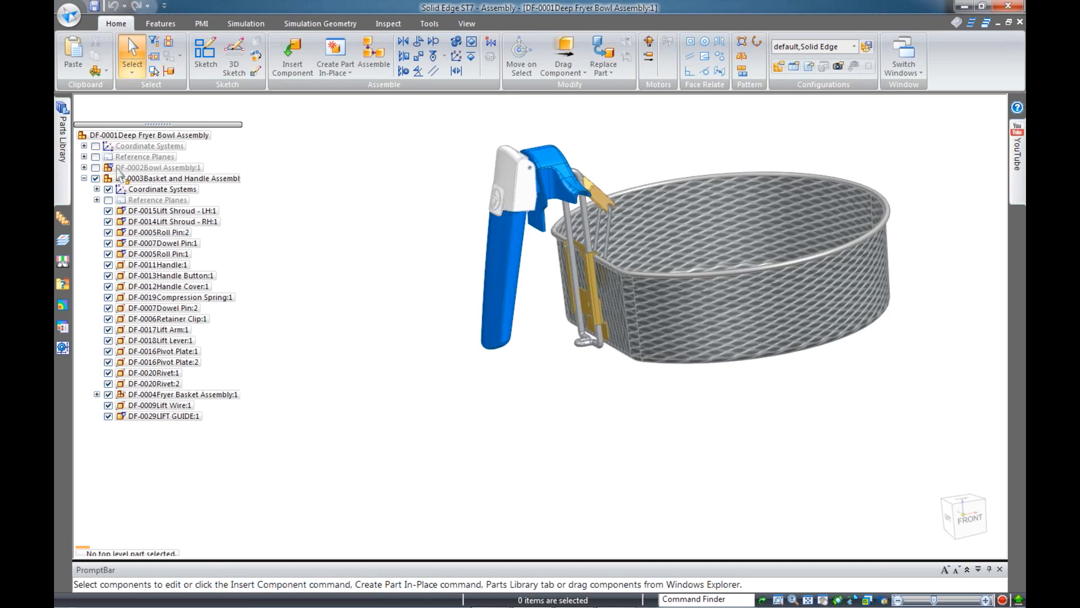
{"action": "right_click", "coordinate": [121, 168]}
{"action": "left_click", "coordinate": [199, 253]}
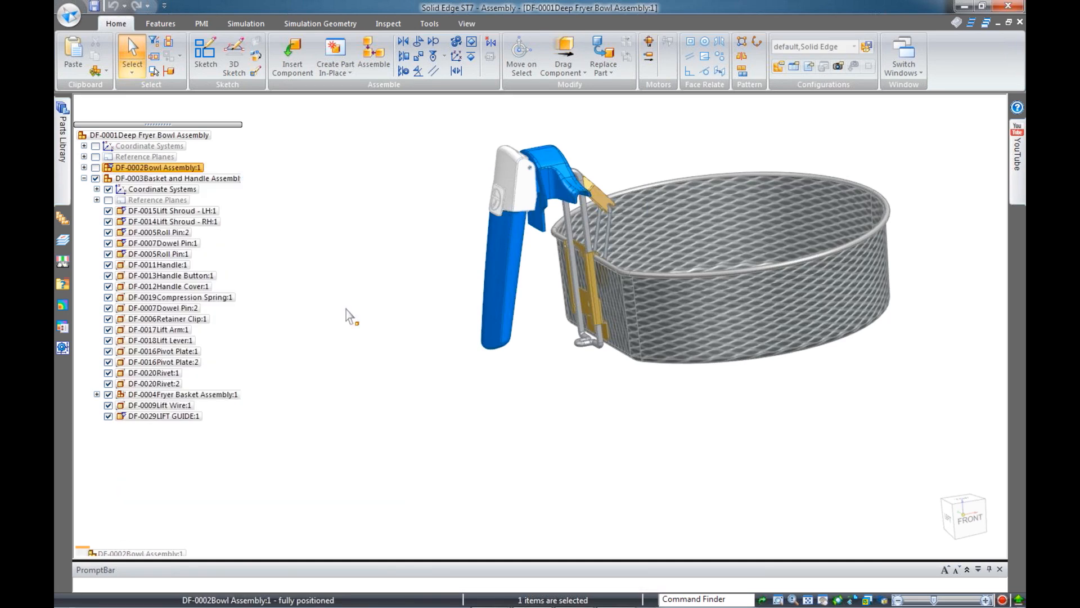
{"action": "middle_click_drag", "start_coordinate": [559, 333], "coordinate": [394, 354]}
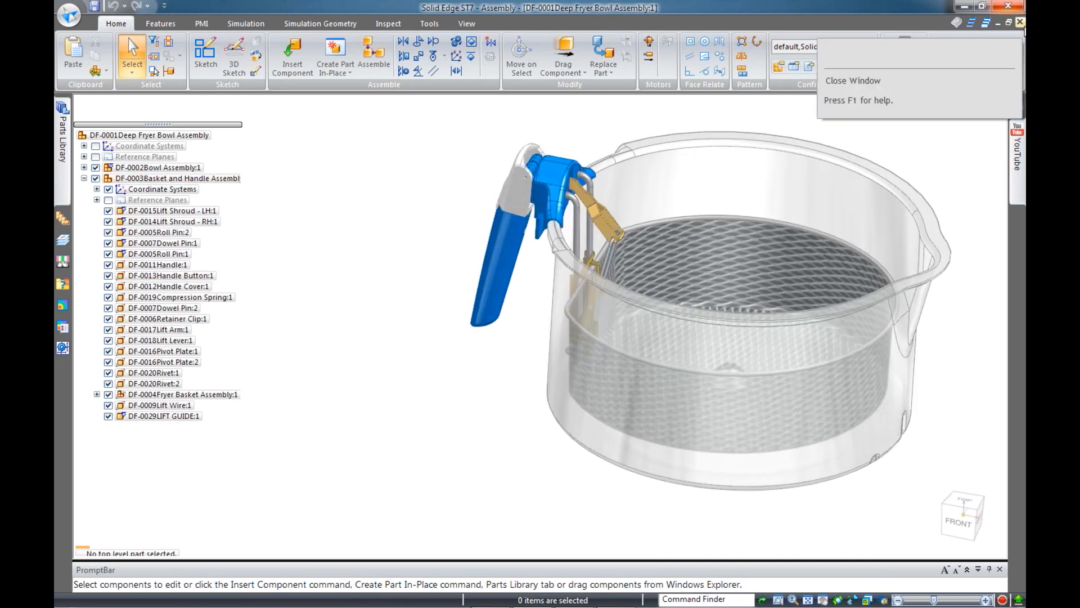
Close DF-0001_A.asm without saving changes and open BD-00001_A.asm from the start page
{"action": "left_click", "coordinate": [1020, 23]}
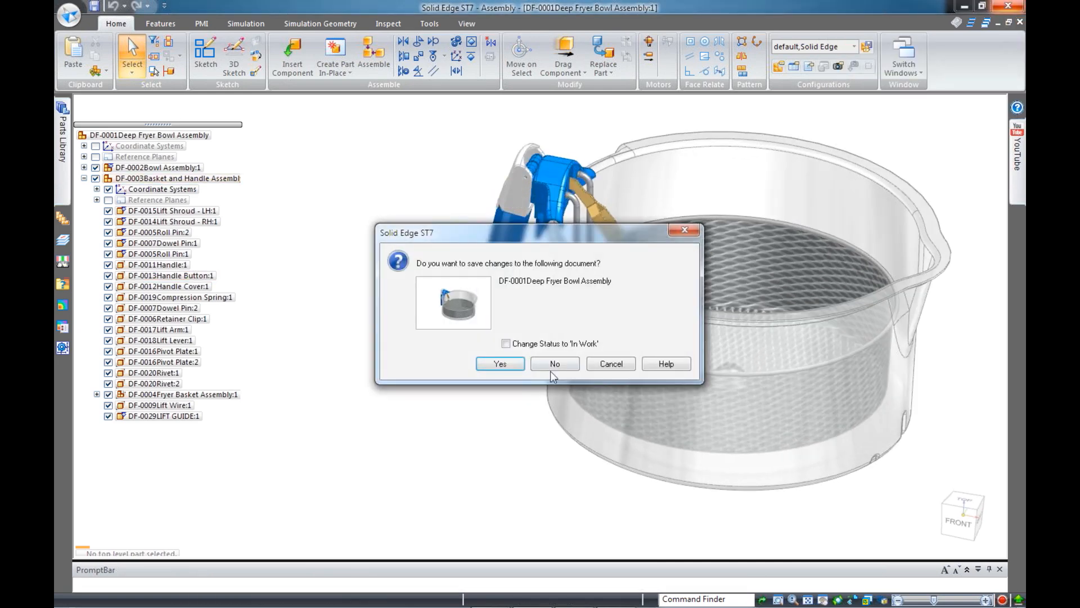
{"action": "left_click", "coordinate": [555, 363]}
{"action": "left_click", "coordinate": [555, 338]}
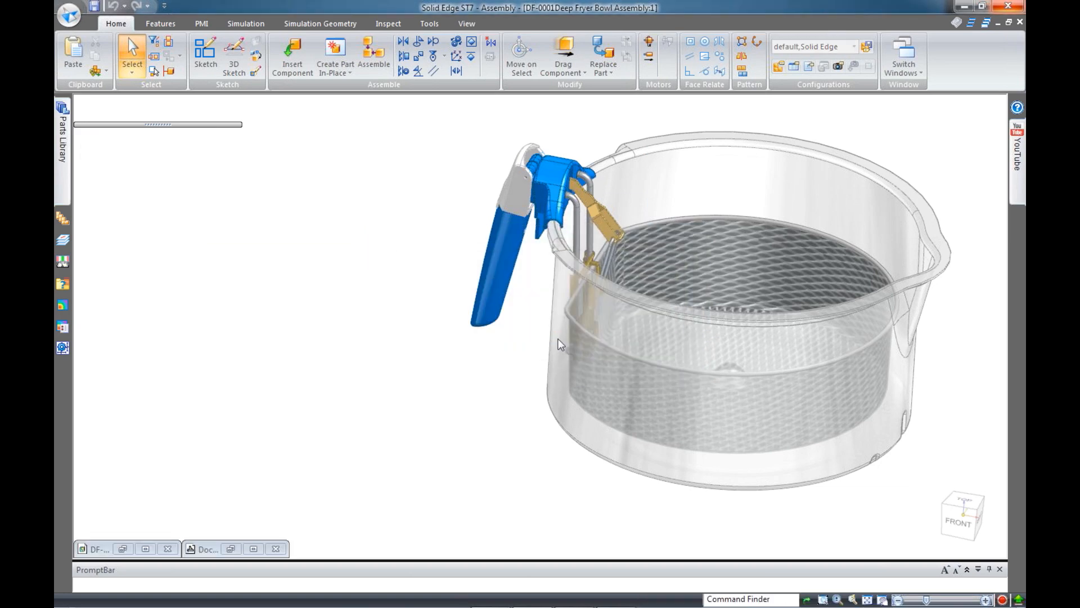
{"action": "left_click", "coordinate": [998, 23]}
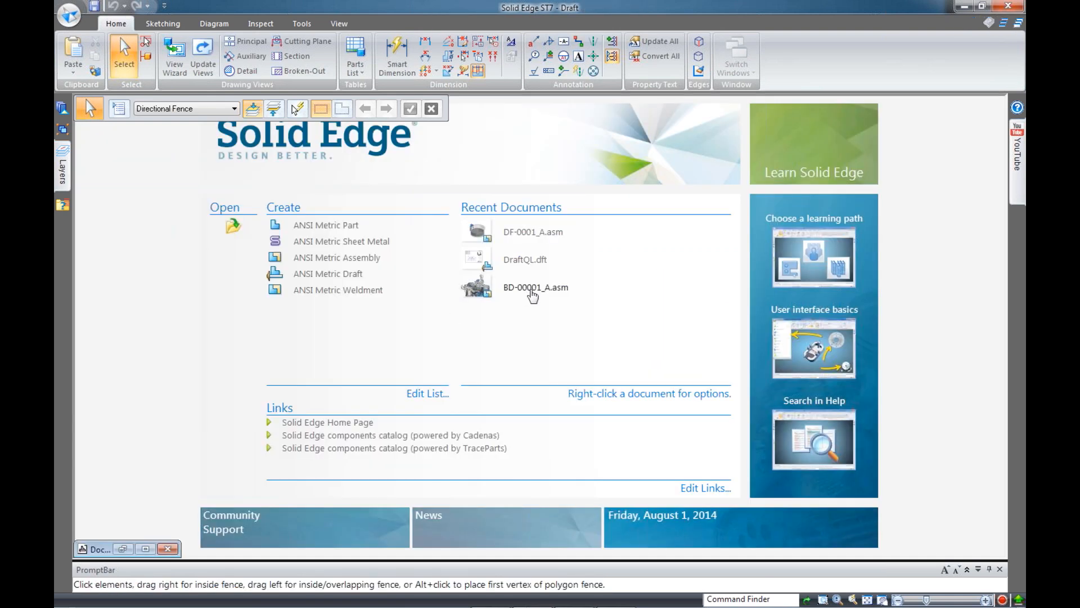
{"action": "left_click", "coordinate": [532, 289]}
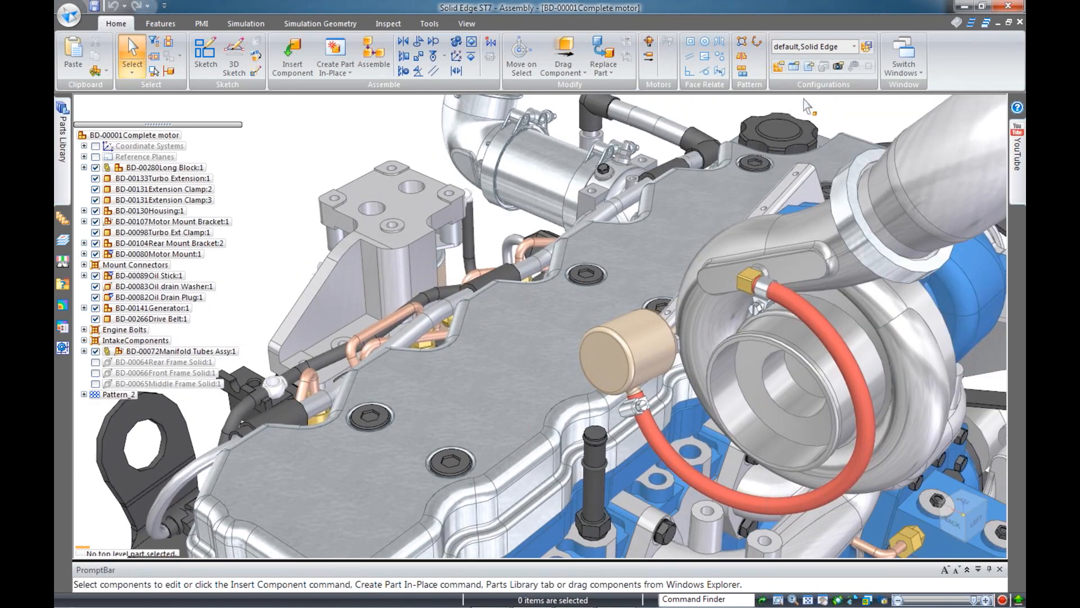
Apply the 3-Waste Gate configuration to the motor assembly
{"action": "left_click", "coordinate": [854, 47]}
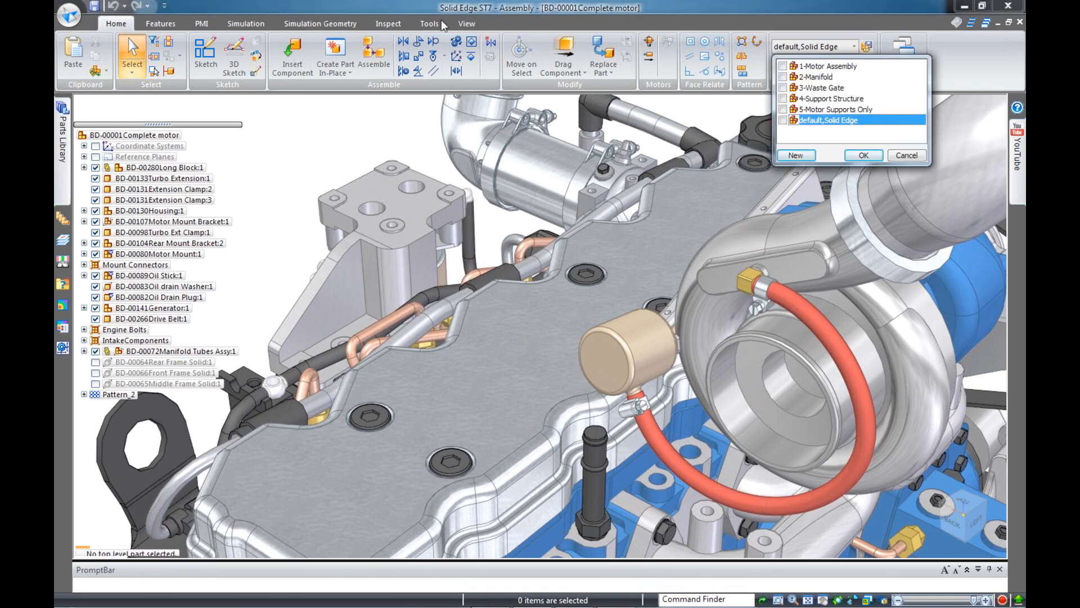
{"action": "left_click", "coordinate": [906, 156]}
{"action": "left_click", "coordinate": [854, 47]}
{"action": "left_click", "coordinate": [786, 88]}
{"action": "left_click", "coordinate": [864, 154]}
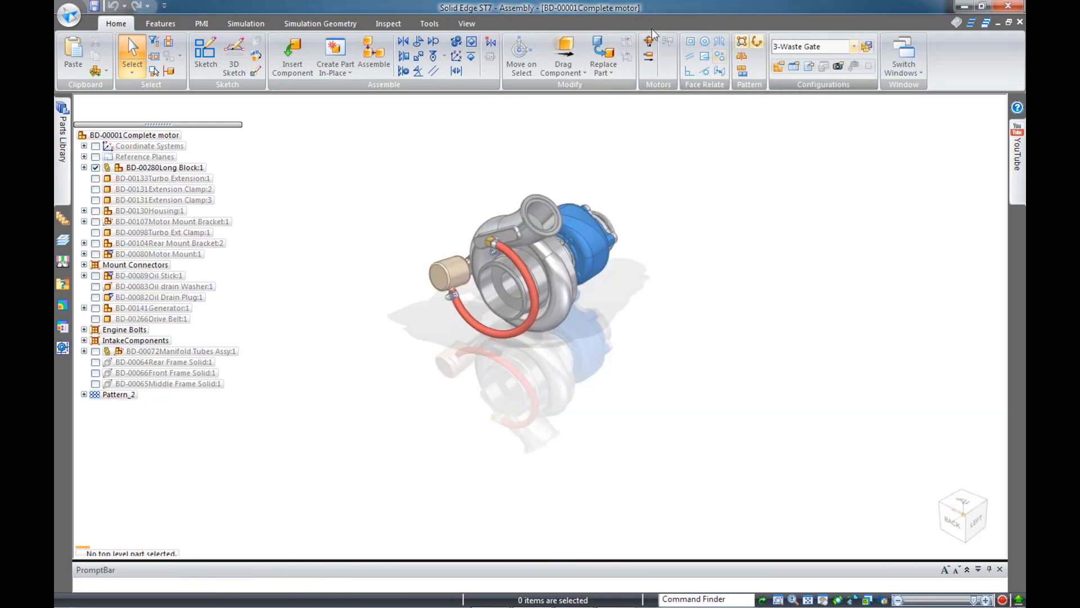
Set the view style to Default and select the turbo
{"action": "left_click", "coordinate": [466, 23]}
{"action": "left_click", "coordinate": [636, 57]}
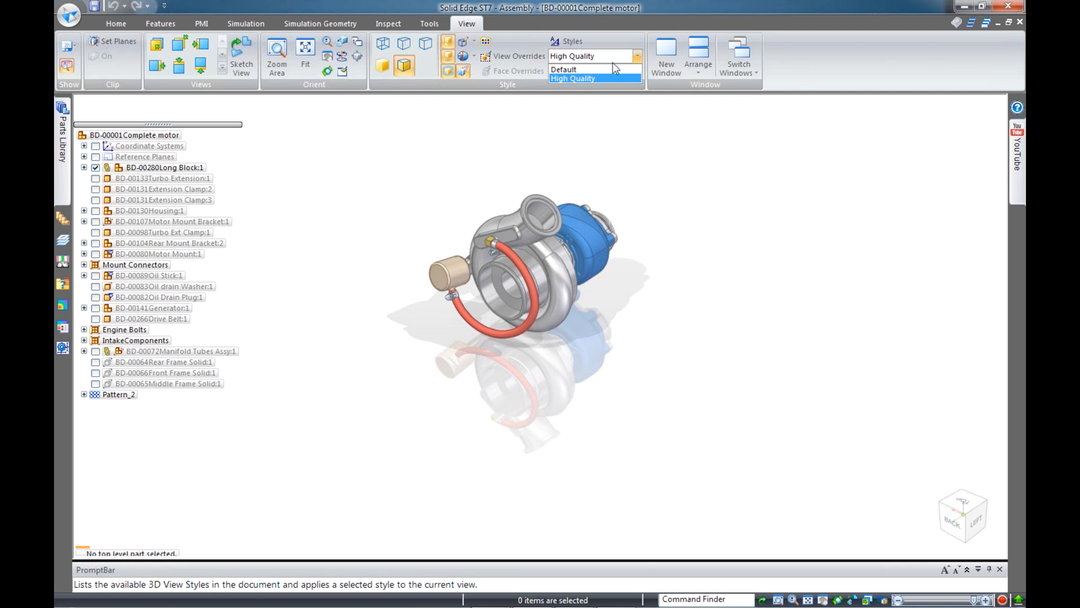
{"action": "left_click", "coordinate": [565, 69]}
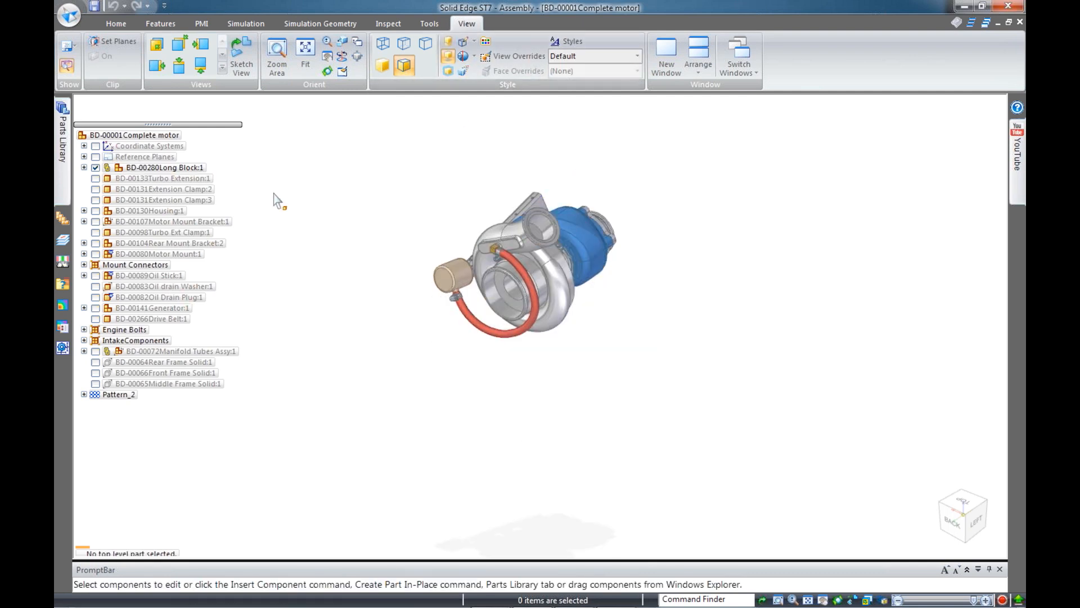
{"action": "left_click", "coordinate": [555, 263]}
Open BD-00234Turbo Assembly from PathFinder and zoom in on the waste gate hose
{"action": "left_click", "coordinate": [554, 263]}
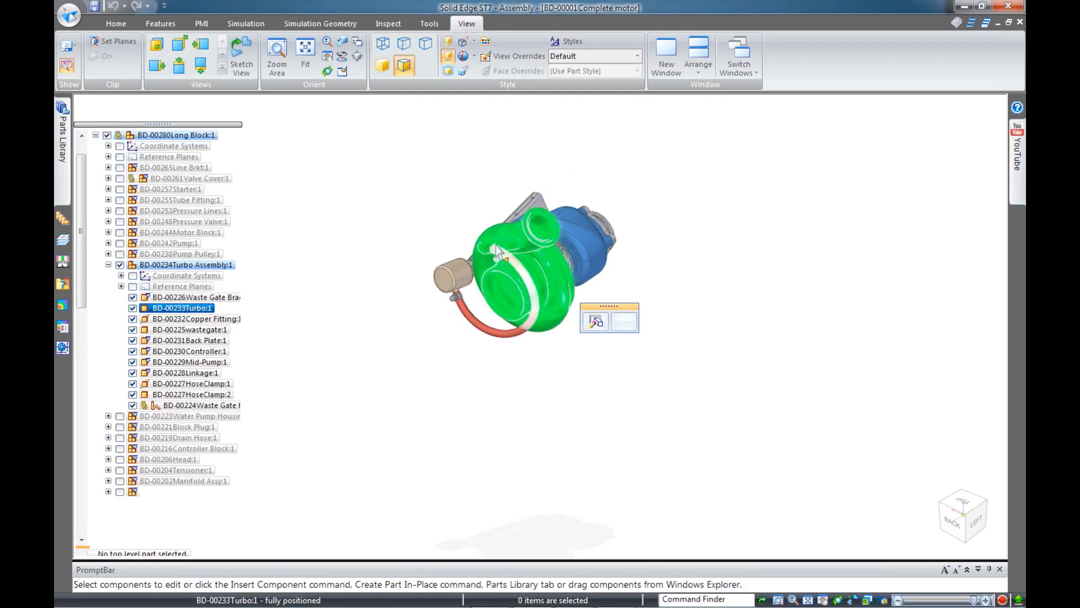
{"action": "left_click", "coordinate": [186, 265]}
{"action": "right_click", "coordinate": [187, 268]}
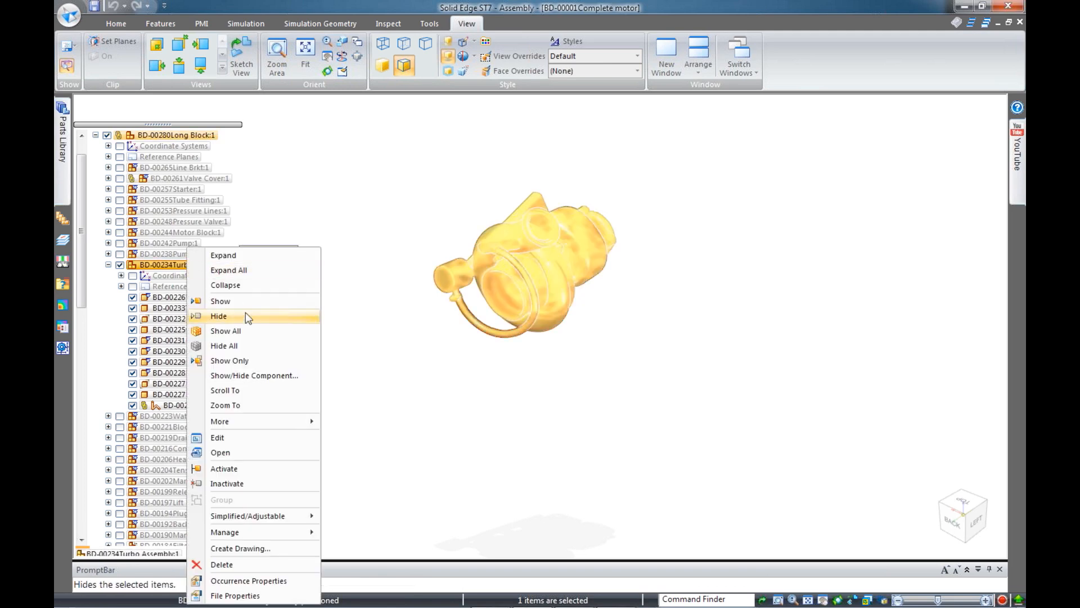
{"action": "left_click", "coordinate": [249, 451]}
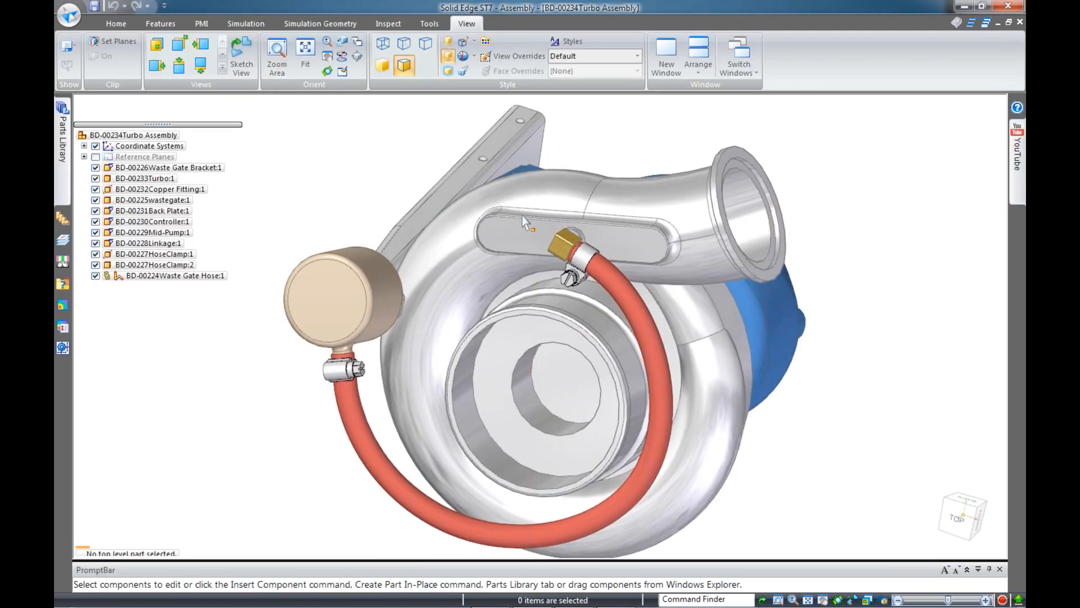
{"action": "scroll", "coordinate": [525, 211], "scroll_direction": "down", "scroll_amount": 3}
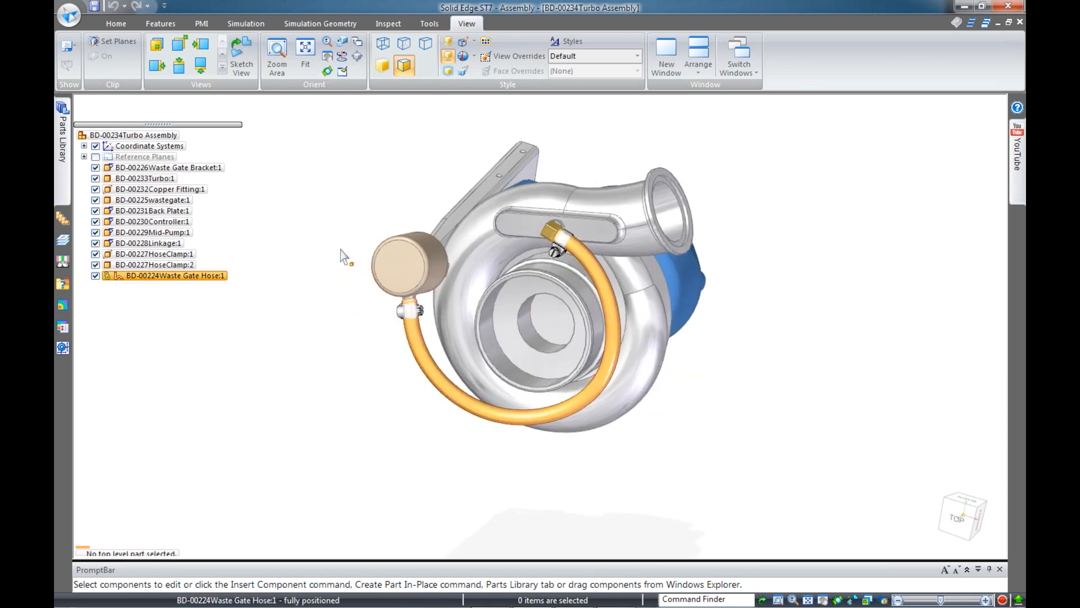
{"action": "scroll", "coordinate": [386, 316], "scroll_direction": "up", "scroll_amount": 4}
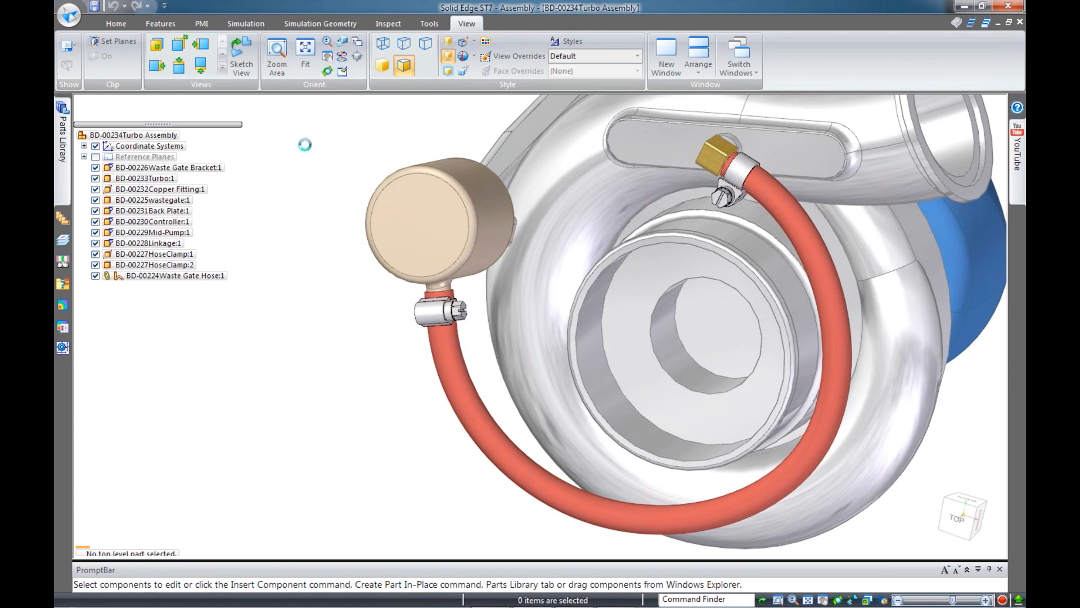
Rotate the wastegate and hose clamp so the hose fitting points straight down, then clear the selection
{"action": "left_click", "coordinate": [115, 23]}
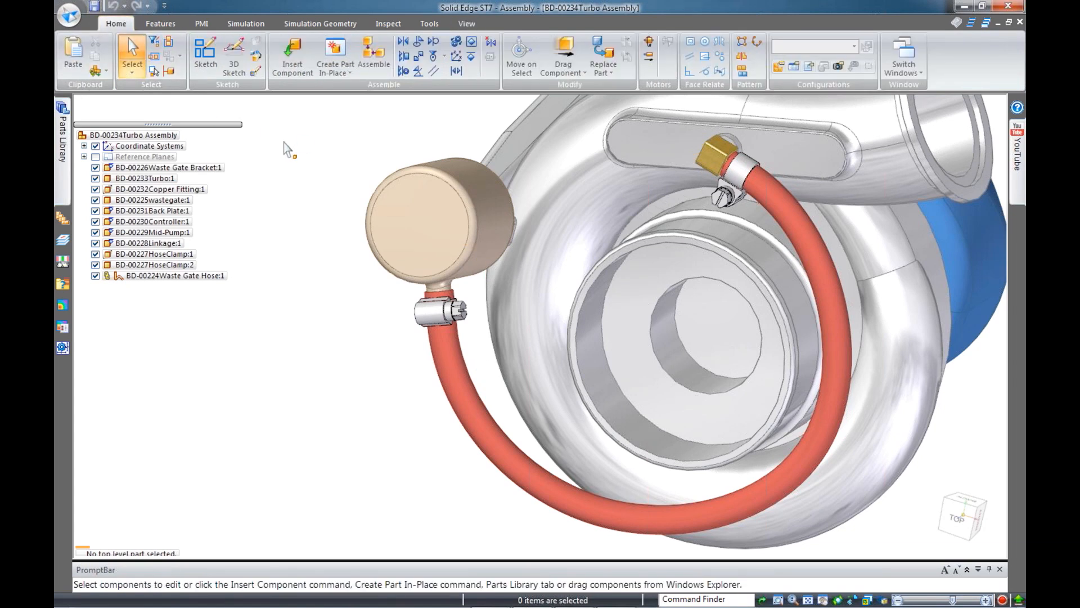
{"action": "left_click_drag", "start_coordinate": [317, 241], "coordinate": [481, 355]}
{"action": "left_click", "coordinate": [462, 307]}
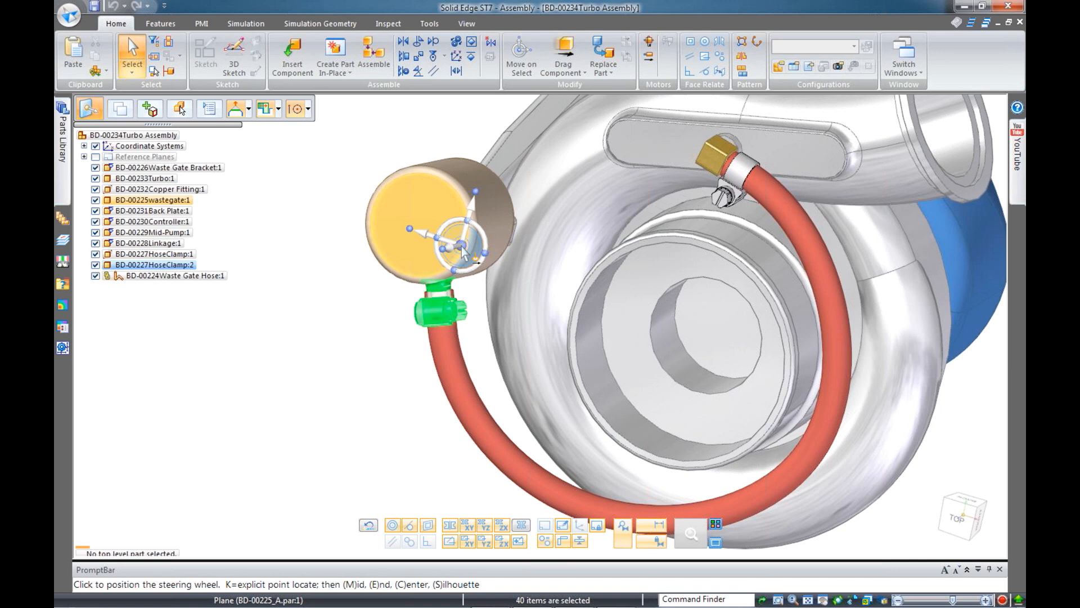
{"action": "left_click", "coordinate": [434, 247]}
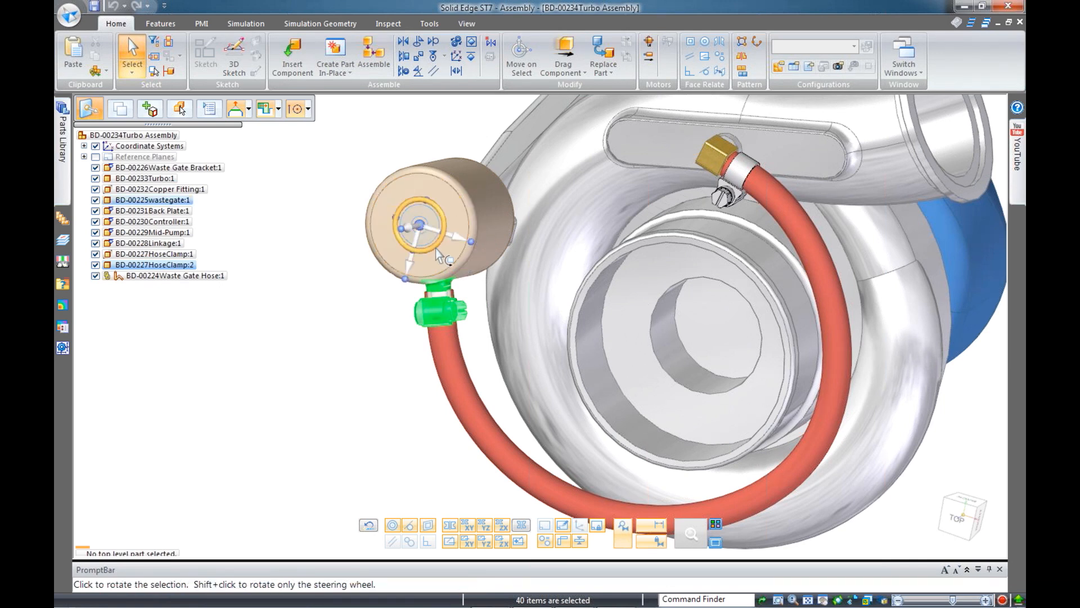
{"action": "left_click", "coordinate": [435, 248]}
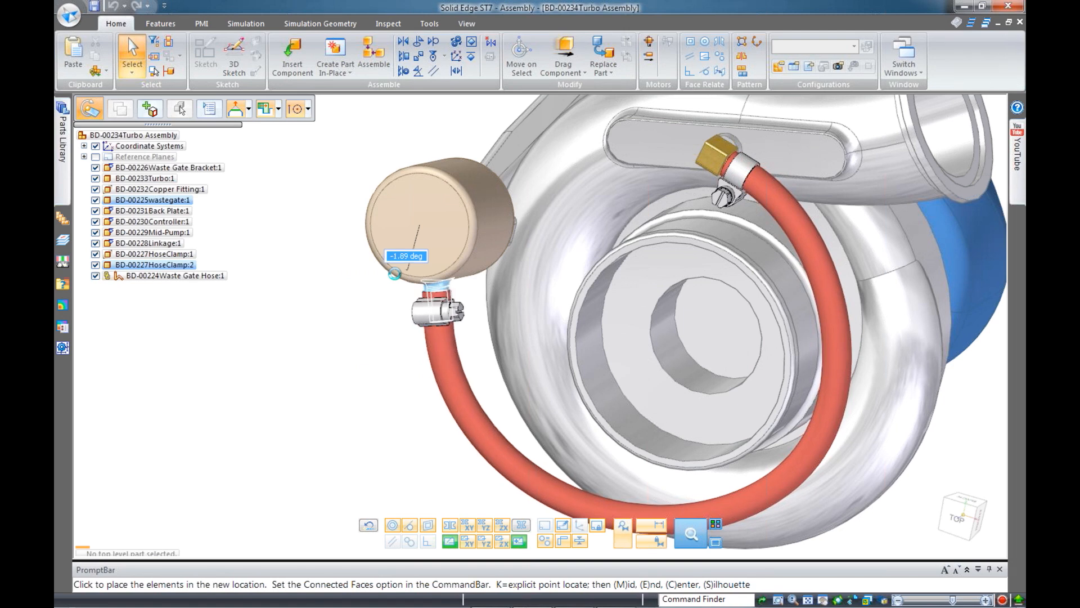
{"action": "left_click", "coordinate": [407, 291]}
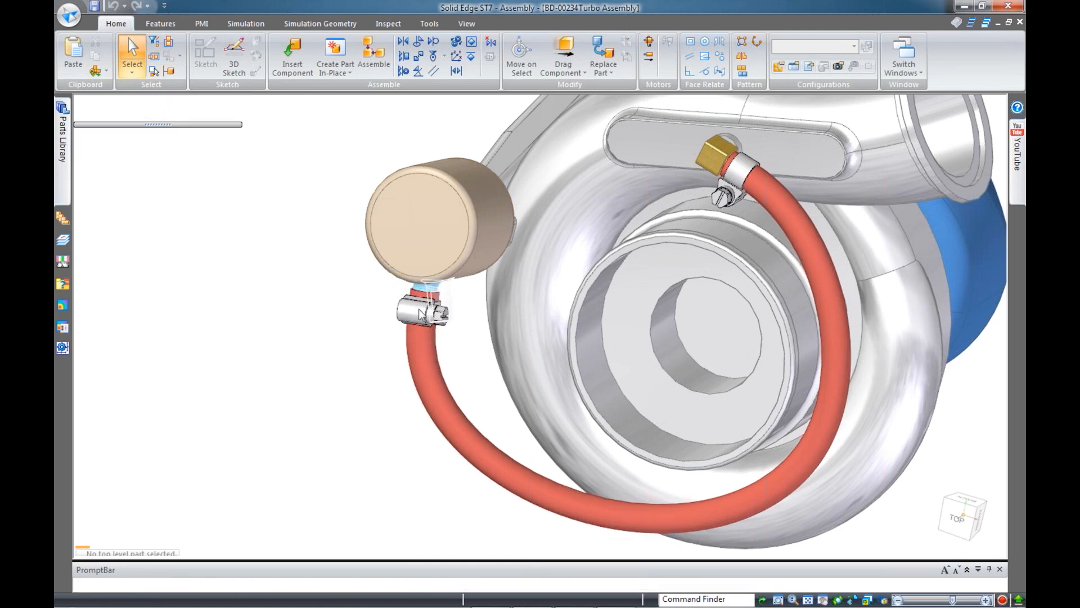
{"action": "left_click", "coordinate": [334, 333]}
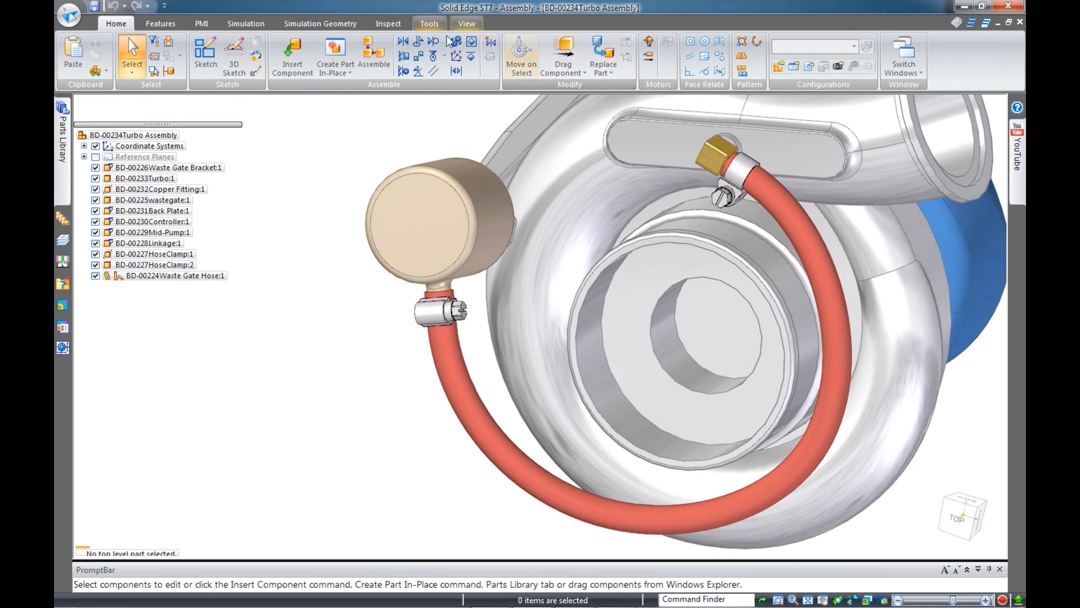
Start XpresRoute and edit the Waste Gate Hose path definition
{"action": "left_click", "coordinate": [478, 24]}
{"action": "left_click", "coordinate": [428, 24]}
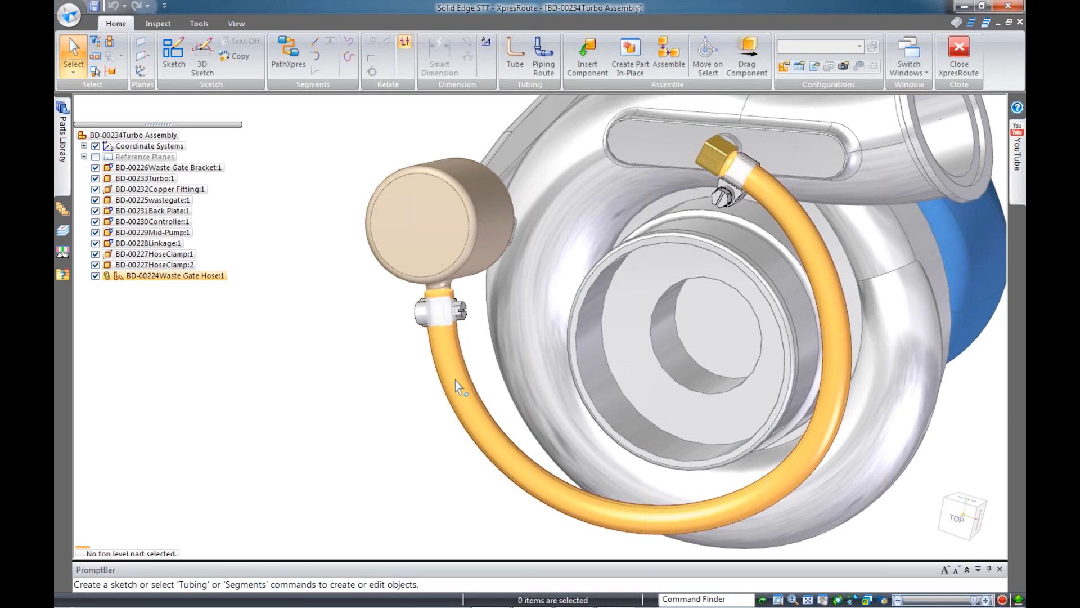
{"action": "mouse_move", "coordinate": [454, 380]}
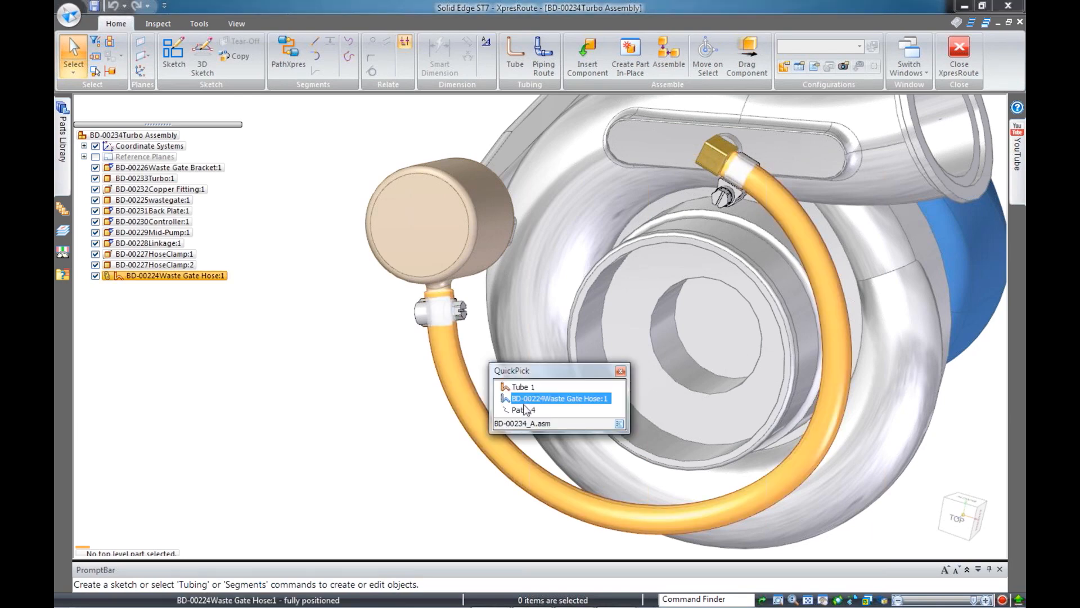
{"action": "left_click", "coordinate": [526, 416]}
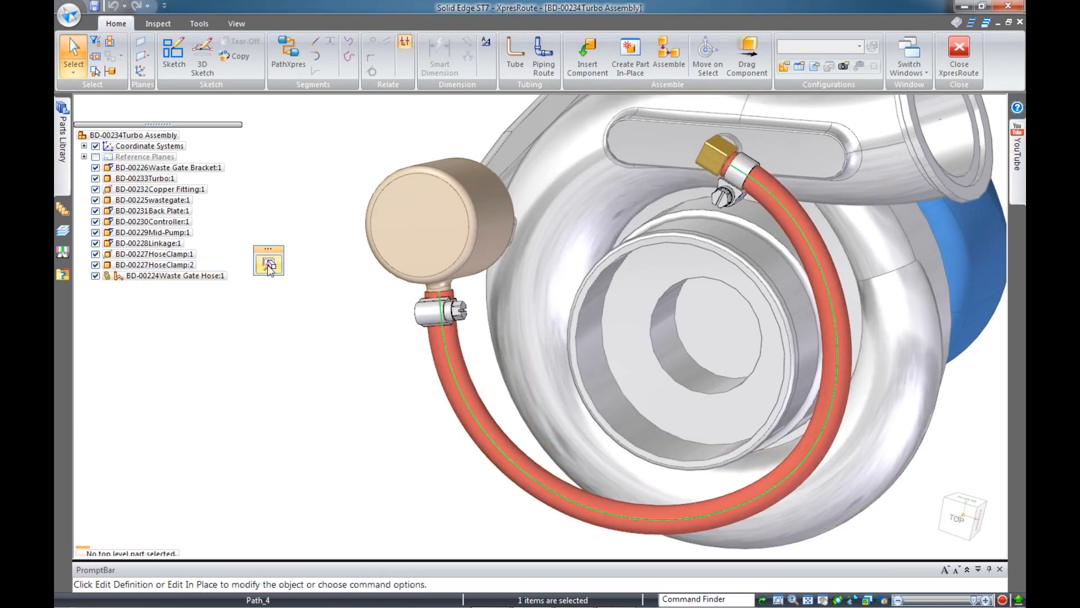
{"action": "left_click", "coordinate": [268, 263]}
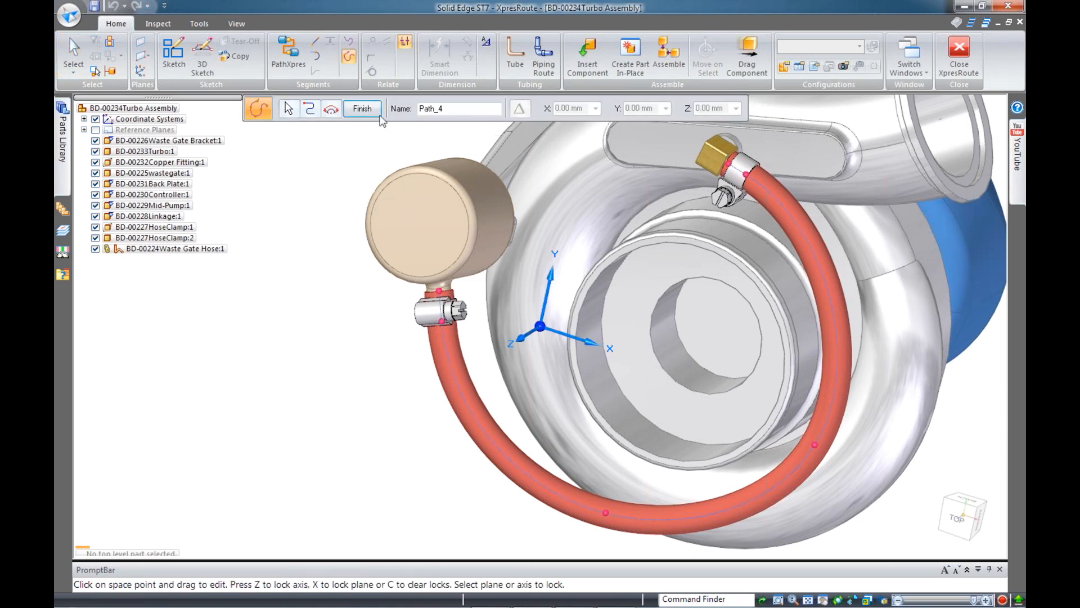
Fix the hose curve length at 370.0 mm constrained along X, preview, and close XpresRoute
{"action": "left_click", "coordinate": [330, 113]}
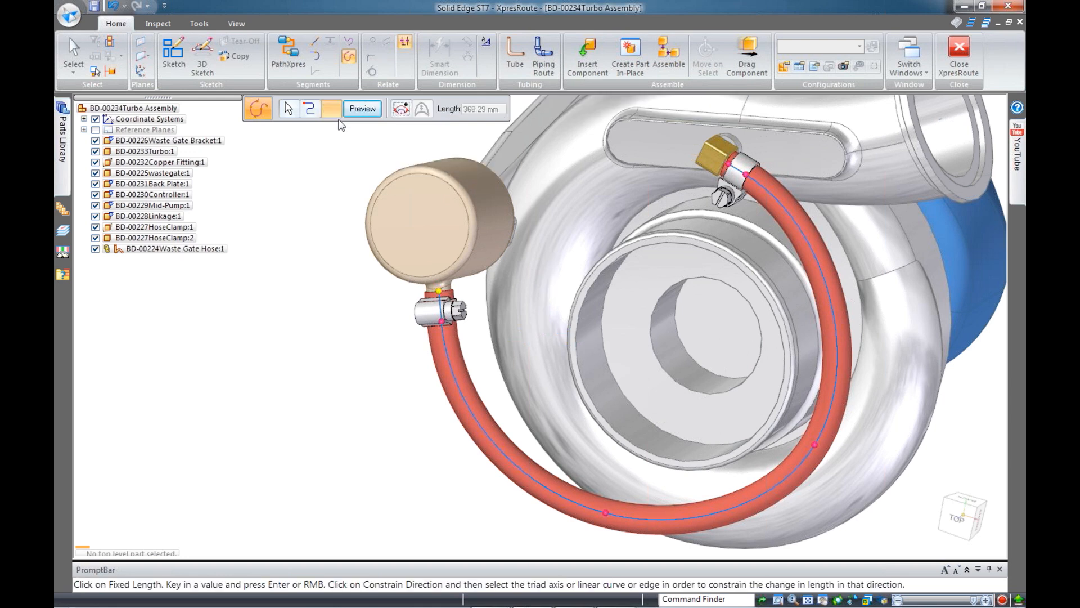
{"action": "left_click", "coordinate": [399, 111]}
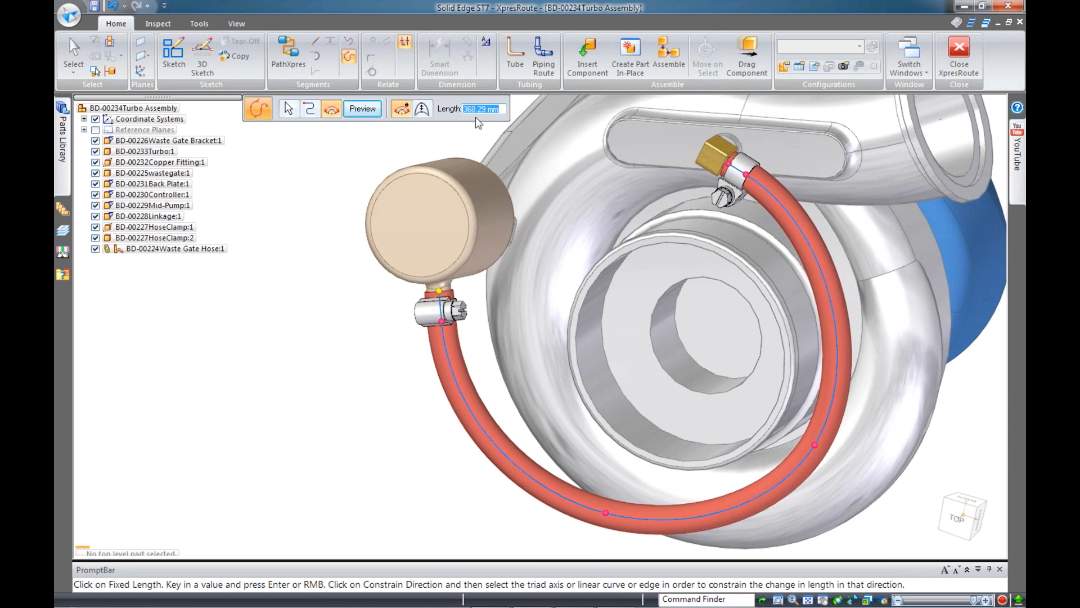
{"action": "type", "text": "370.0"}
{"action": "key", "text": "Return"}
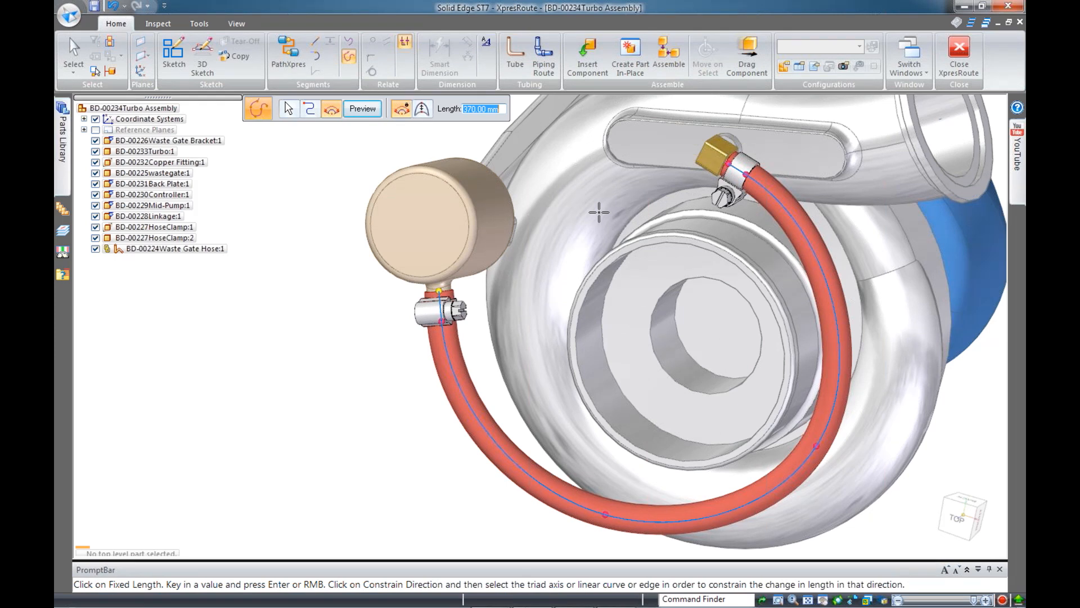
{"action": "left_click", "coordinate": [418, 110]}
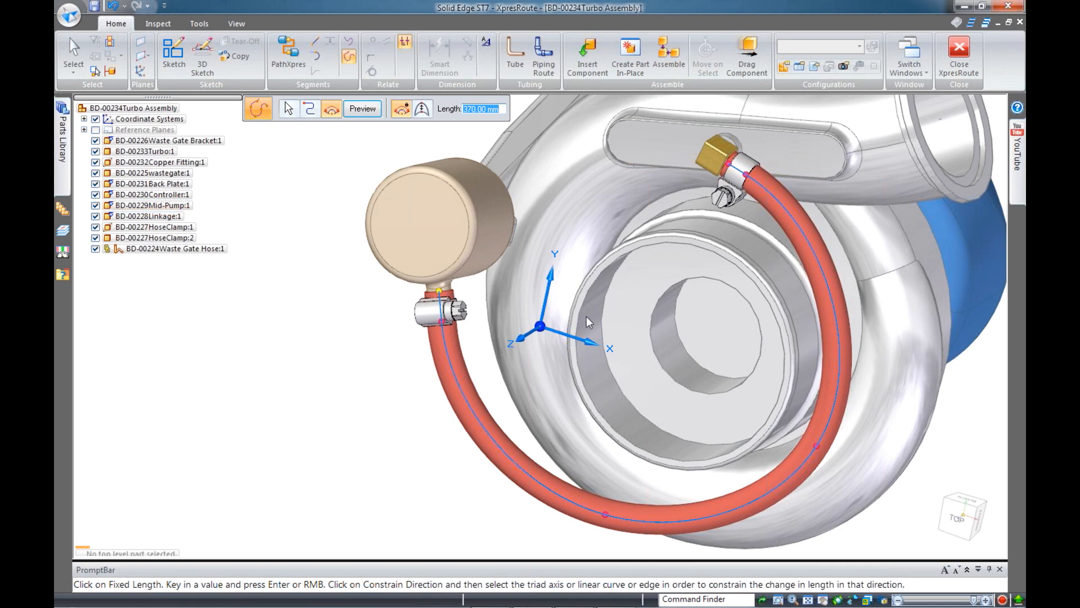
{"action": "left_click", "coordinate": [593, 343]}
{"action": "left_click", "coordinate": [367, 115]}
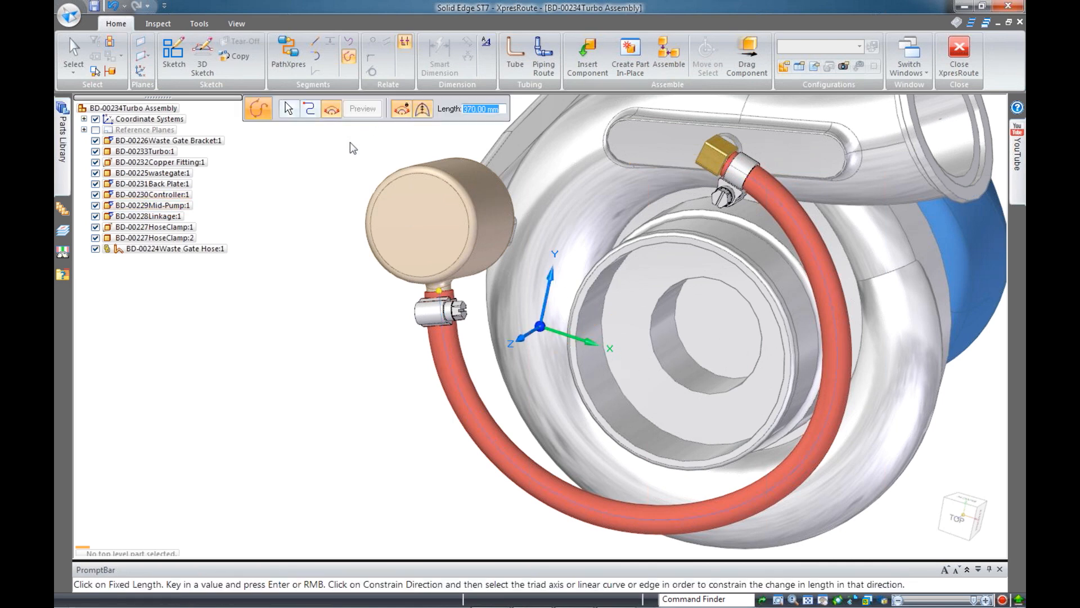
{"action": "left_click", "coordinate": [959, 56]}
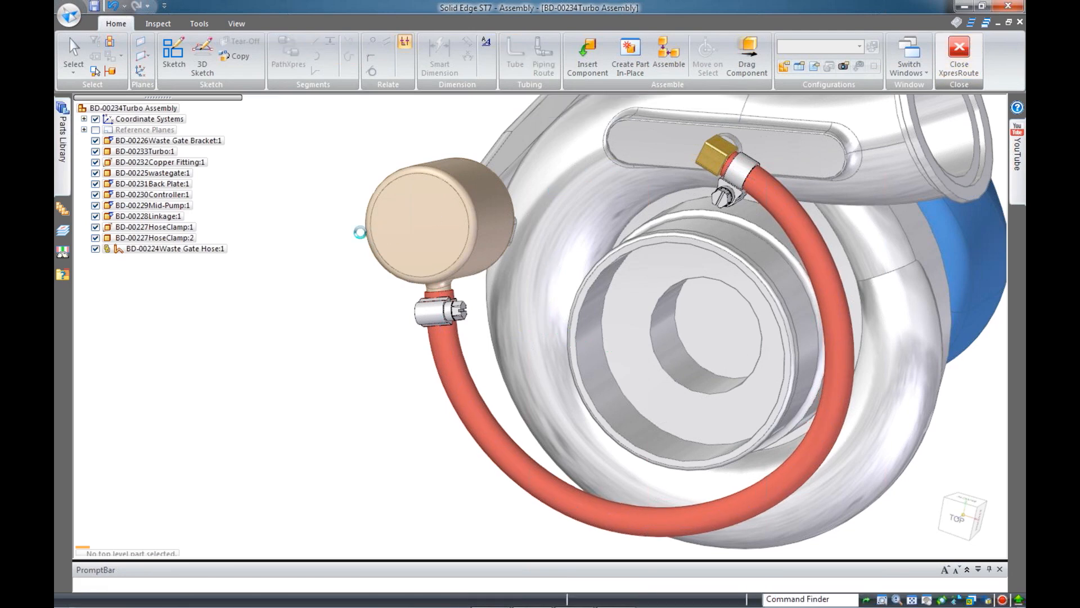
Rotate the selected wastegate and hose clamp 25.56° about the wastegate face centre
{"action": "left_click_drag", "start_coordinate": [318, 254], "coordinate": [492, 368]}
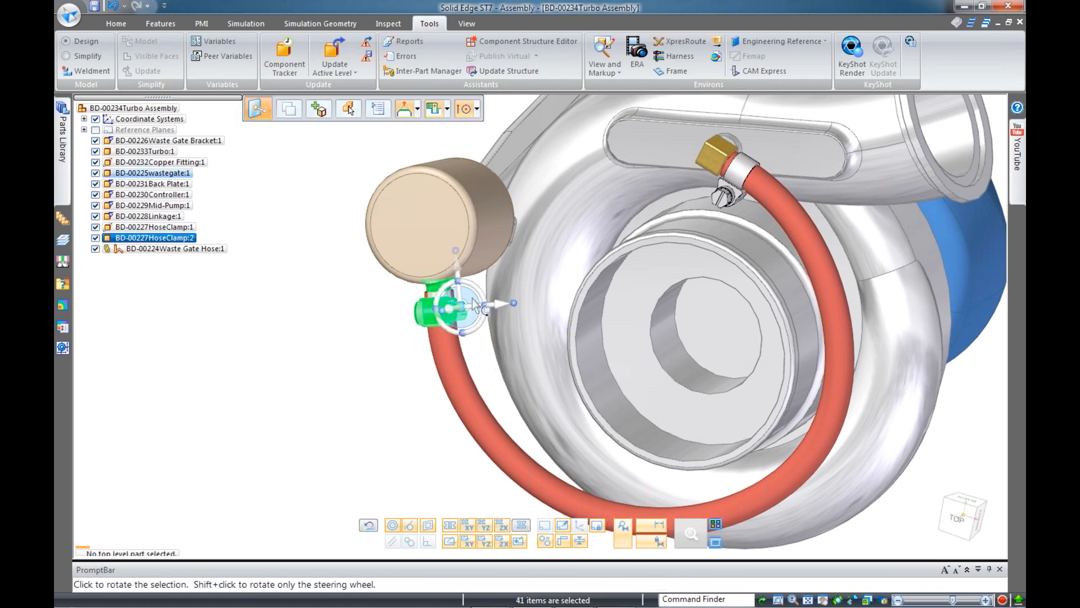
{"action": "left_click", "coordinate": [462, 298]}
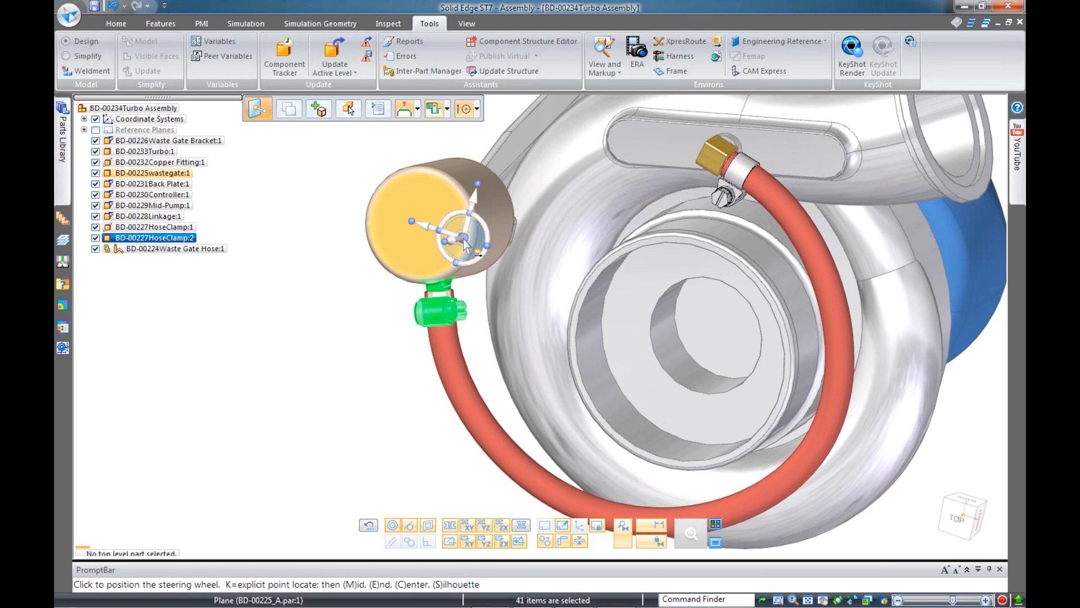
{"action": "left_click", "coordinate": [475, 243]}
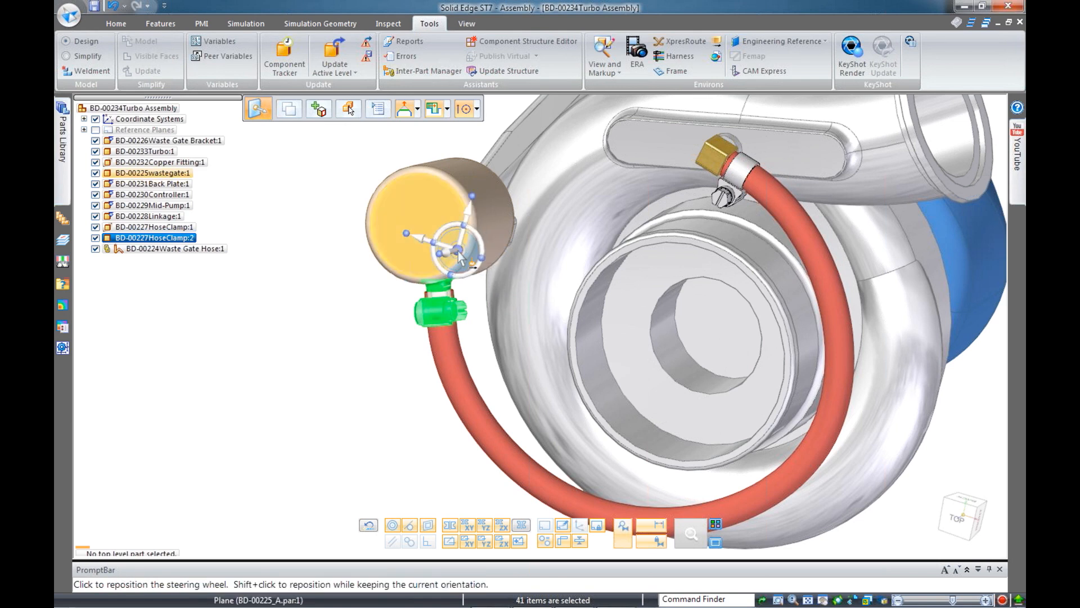
{"action": "left_click", "coordinate": [461, 252]}
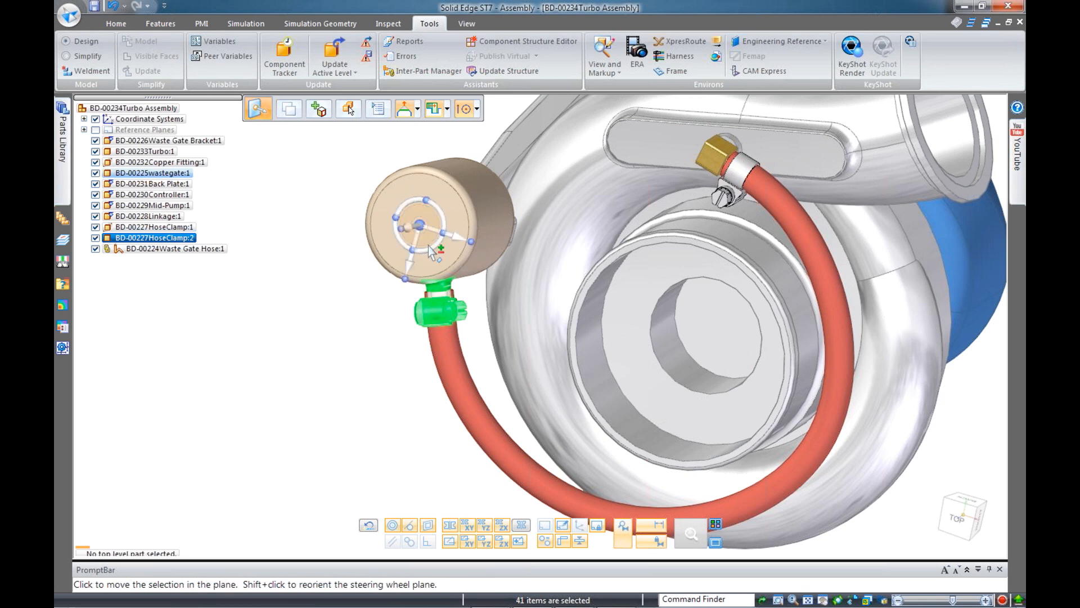
{"action": "left_click", "coordinate": [431, 247]}
{"action": "left_click", "coordinate": [407, 285]}
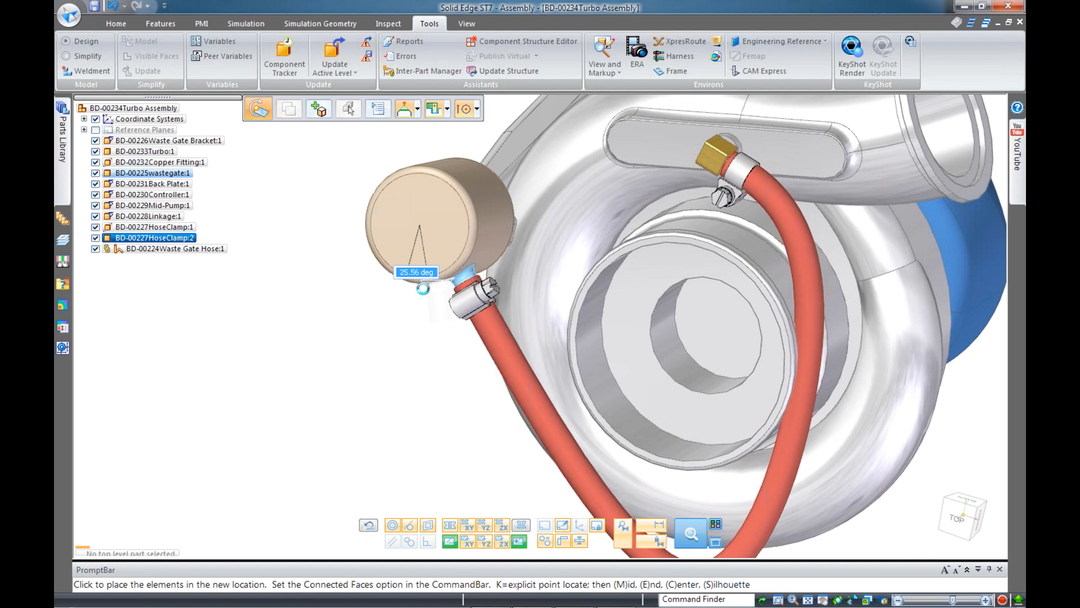
{"action": "left_click", "coordinate": [422, 288]}
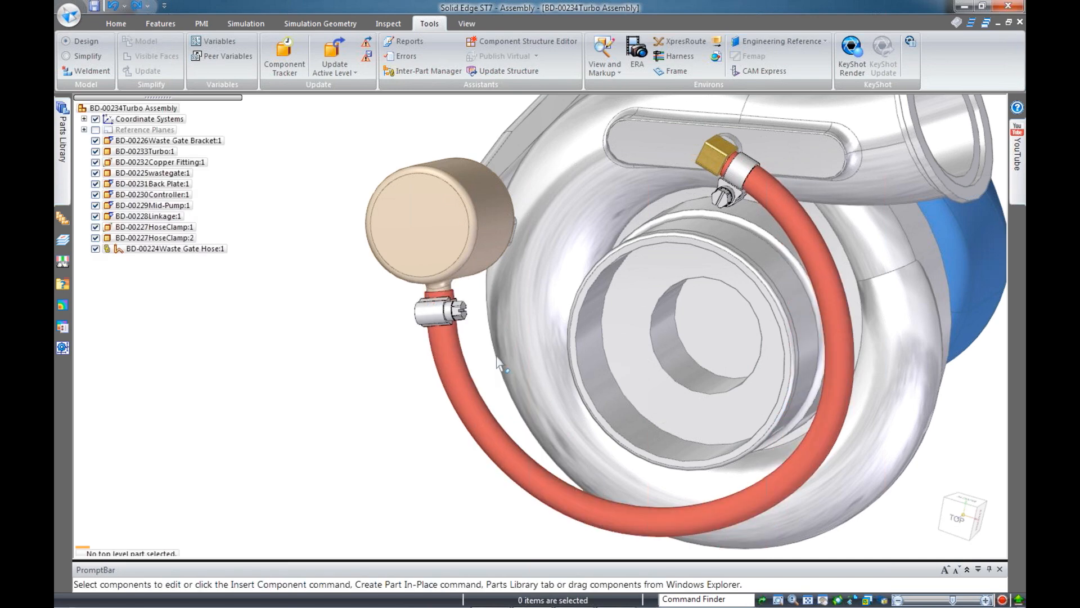
Close the turbo assembly without saving and return to the main motor assembly
{"action": "left_click", "coordinate": [1020, 23]}
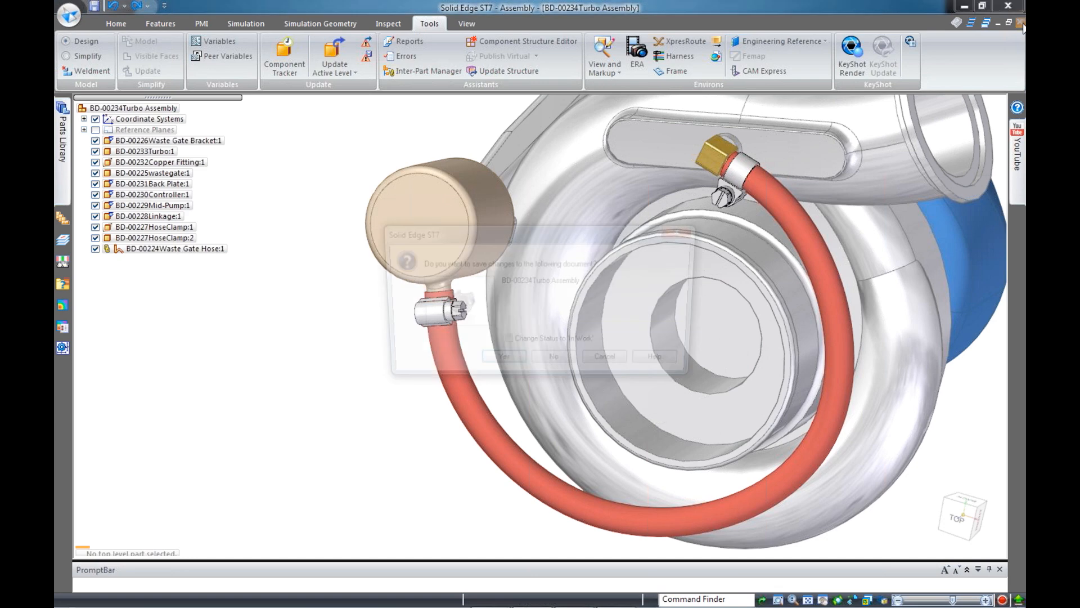
{"action": "left_click", "coordinate": [554, 362]}
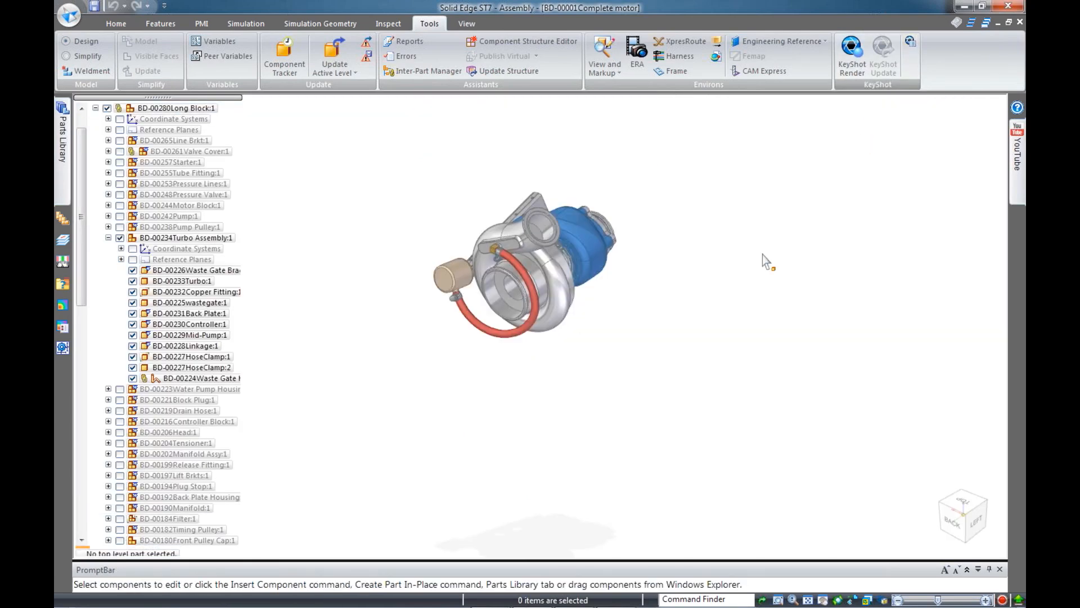
{"action": "left_click", "coordinate": [466, 23]}
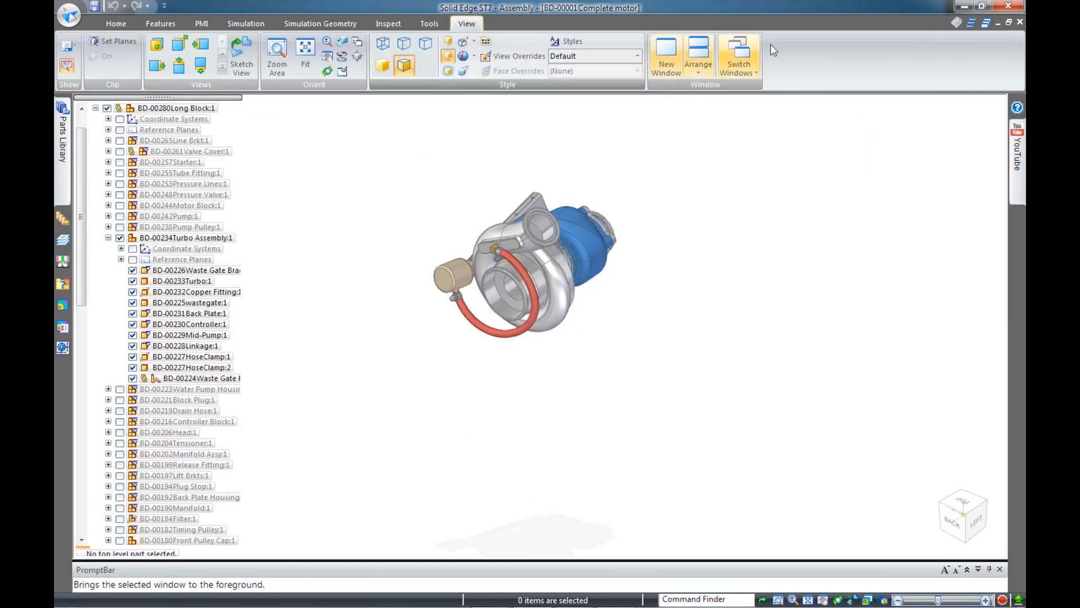
{"action": "left_click", "coordinate": [121, 24]}
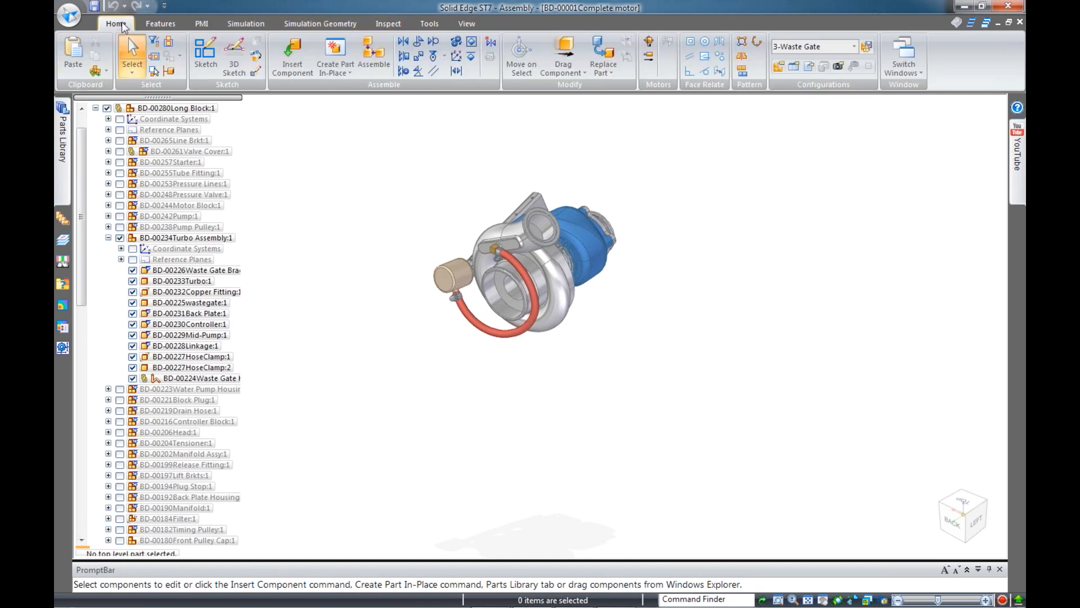
Apply the 1-Motor Assembly configuration, view the engine from the back, and hide PathFinder
{"action": "left_click", "coordinate": [837, 49]}
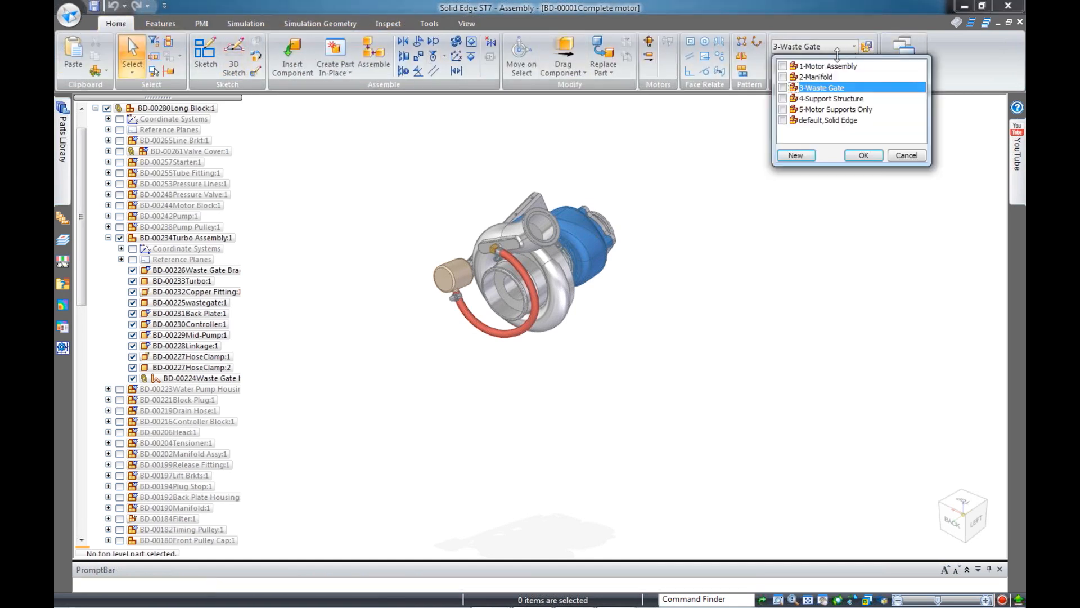
{"action": "left_click", "coordinate": [783, 67]}
{"action": "left_click", "coordinate": [863, 155]}
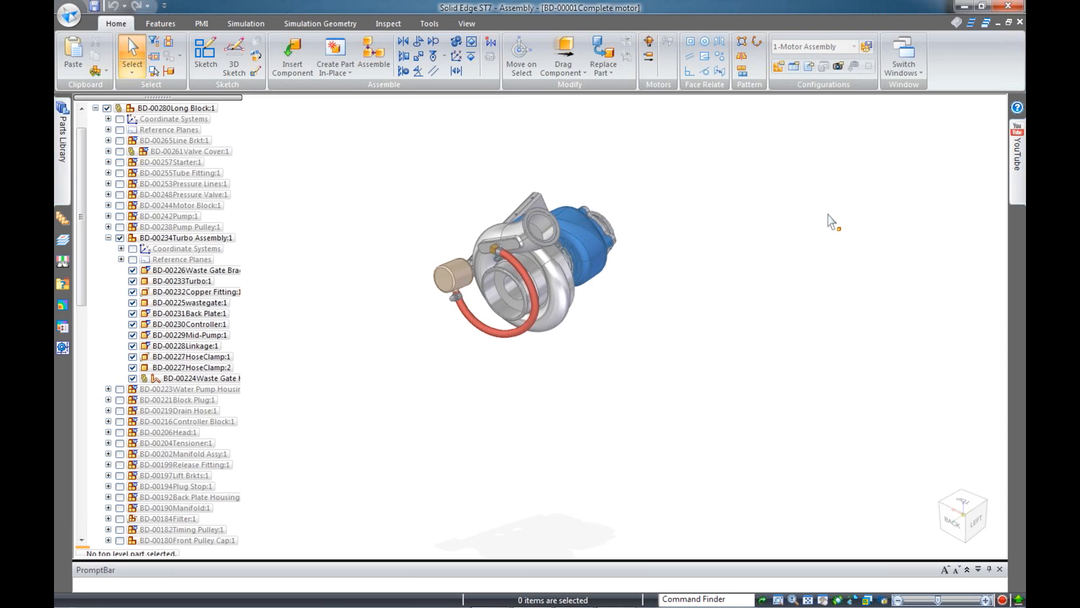
{"action": "mouse_move", "coordinate": [712, 434]}
{"action": "middle_mouse_down"}
{"action": "mouse_move", "coordinate": [778, 427]}
{"action": "mouse_move", "coordinate": [848, 461]}
{"action": "mouse_move", "coordinate": [768, 410]}
{"action": "mouse_move", "coordinate": [742, 427]}
{"action": "mouse_move", "coordinate": [734, 447]}
{"action": "middle_mouse_up"}
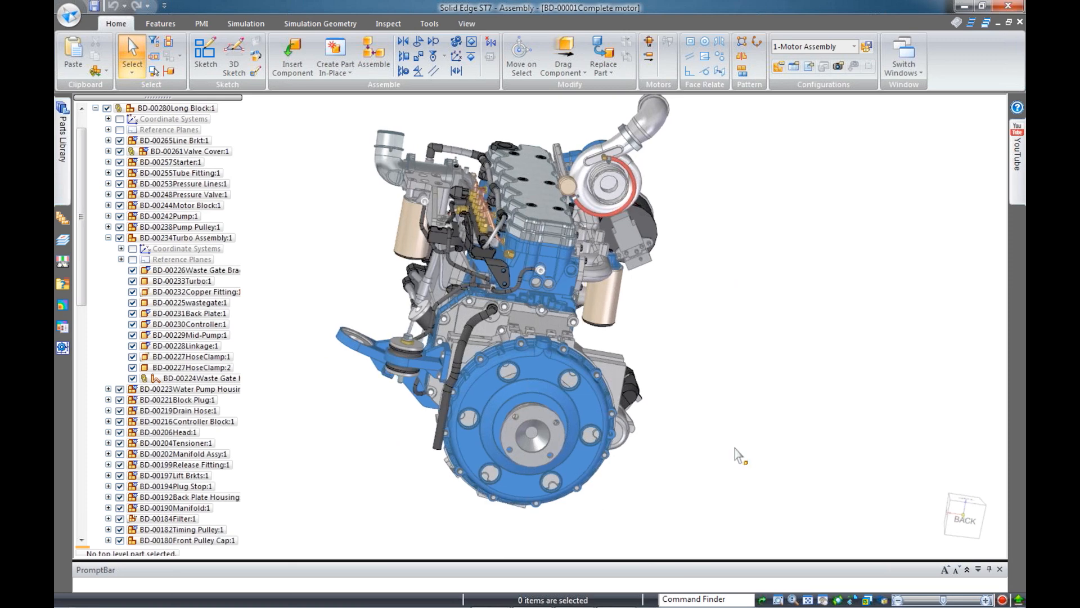
{"action": "key", "text": "alt"}
{"action": "key", "text": "alt+F3"}
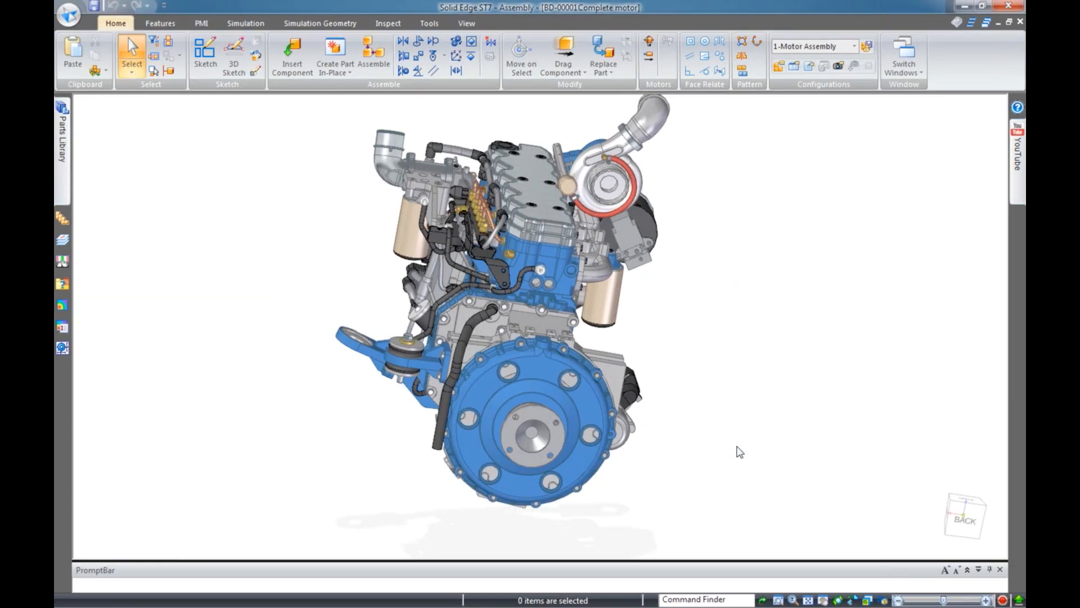
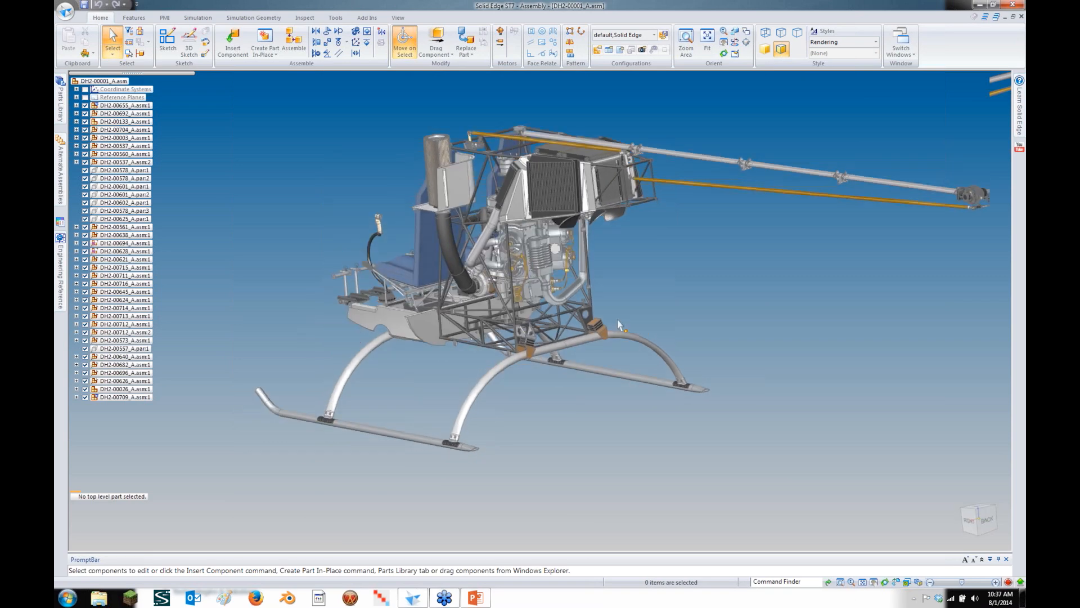
Apply the Frame assembly configuration and zoom in on the right skid mount bracket
{"action": "scroll", "coordinate": [657, 305], "scroll_direction": "up", "scroll_amount": 2}
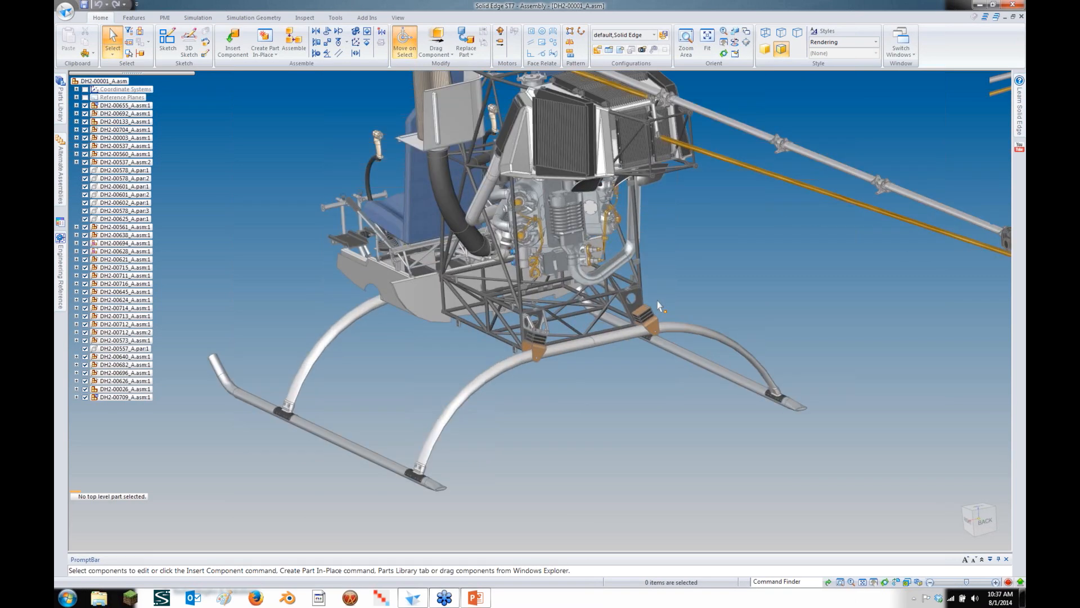
{"action": "scroll", "coordinate": [657, 305], "scroll_direction": "up", "scroll_amount": 2}
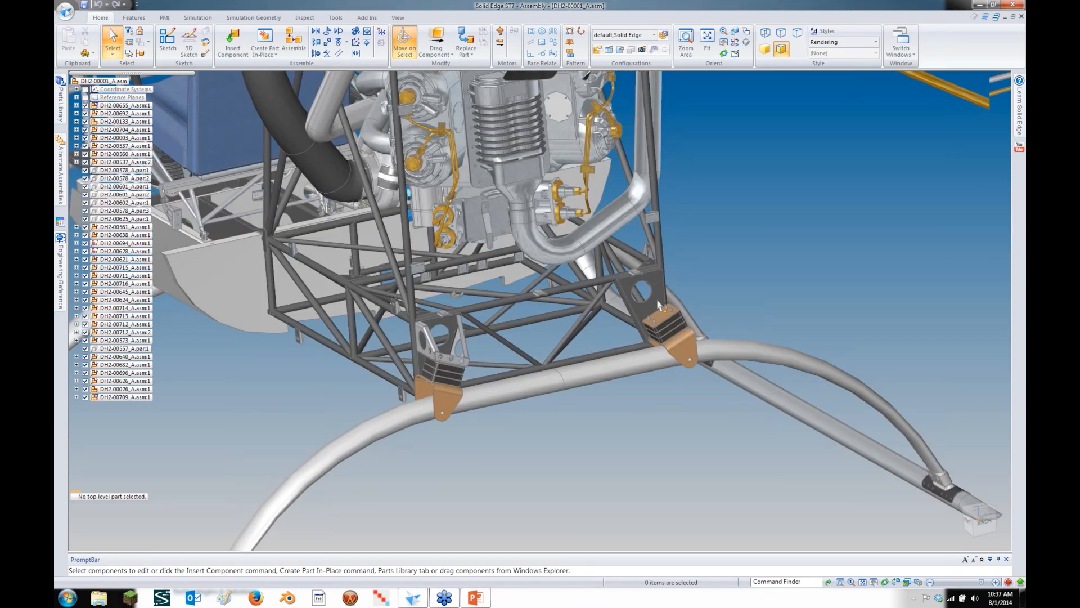
{"action": "scroll", "coordinate": [658, 305], "scroll_direction": "up", "scroll_amount": 3}
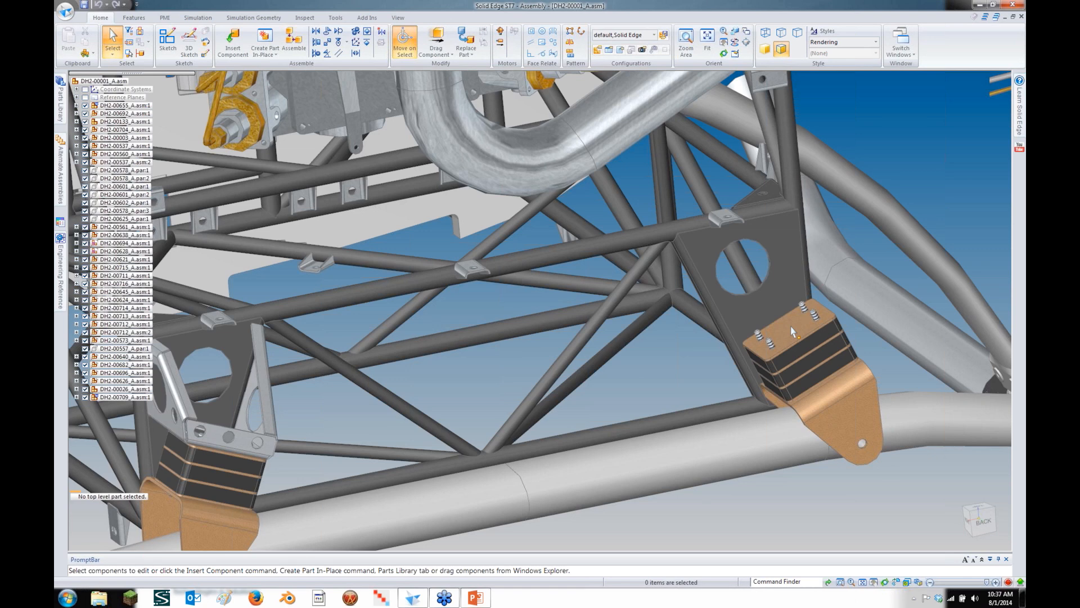
{"action": "scroll", "coordinate": [665, 265], "scroll_direction": "up", "scroll_amount": 3}
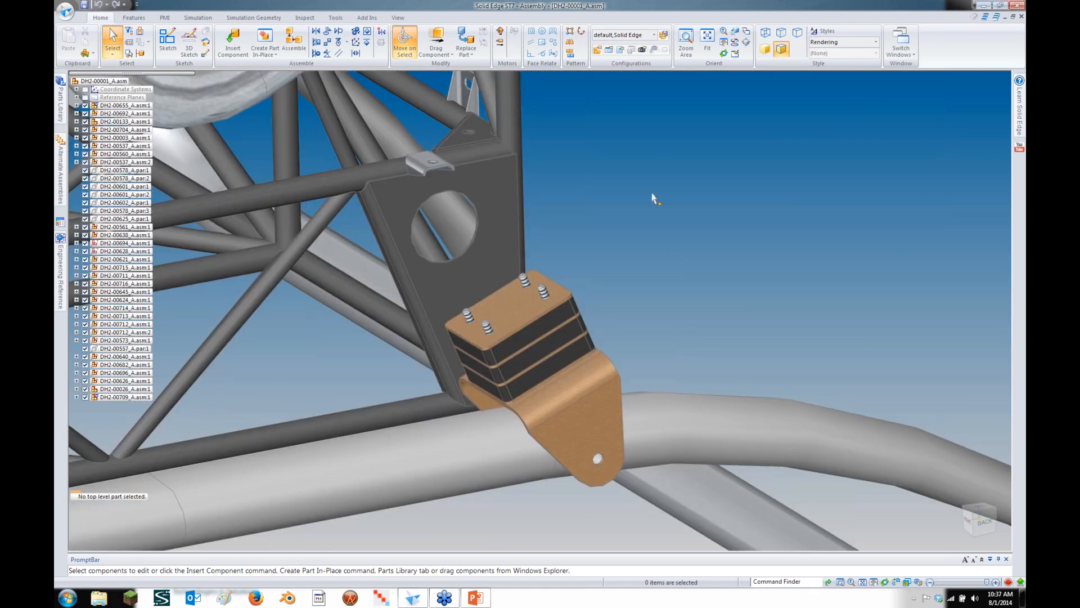
{"action": "left_click", "coordinate": [654, 35]}
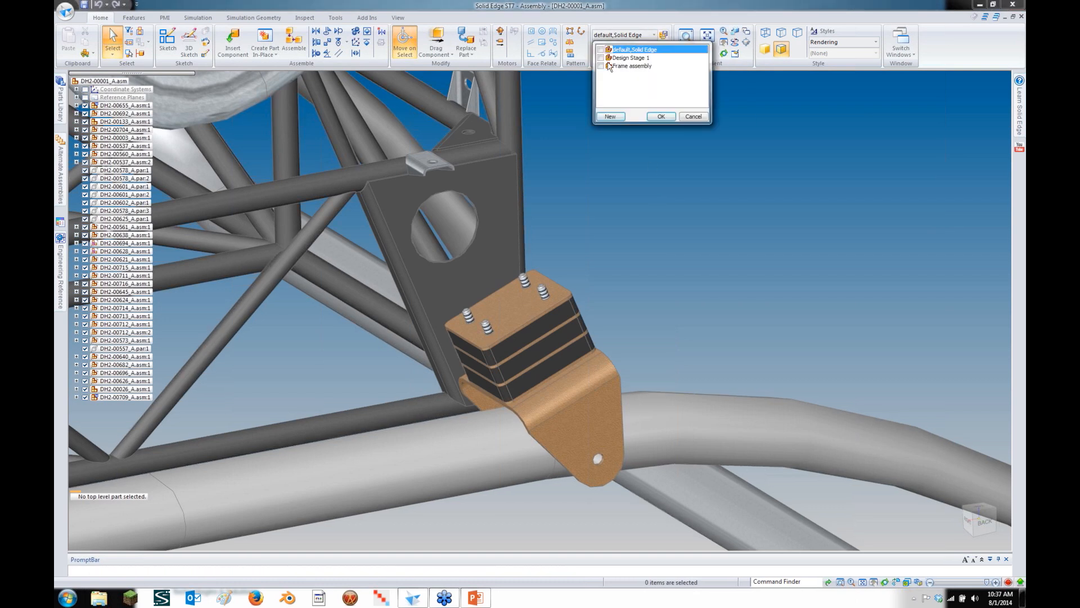
{"action": "left_click", "coordinate": [612, 66]}
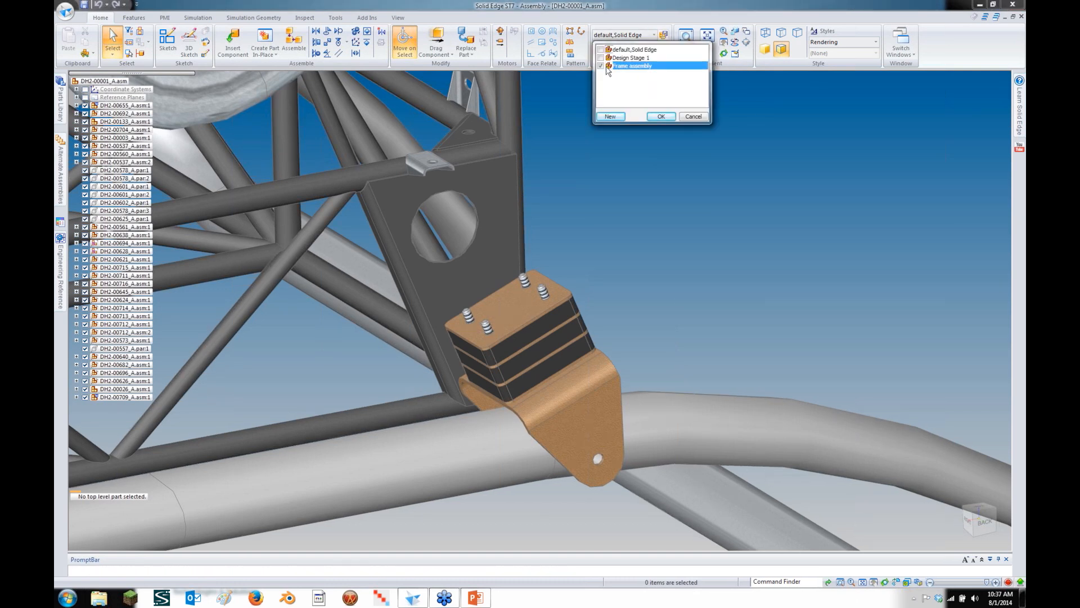
{"action": "left_click", "coordinate": [650, 116]}
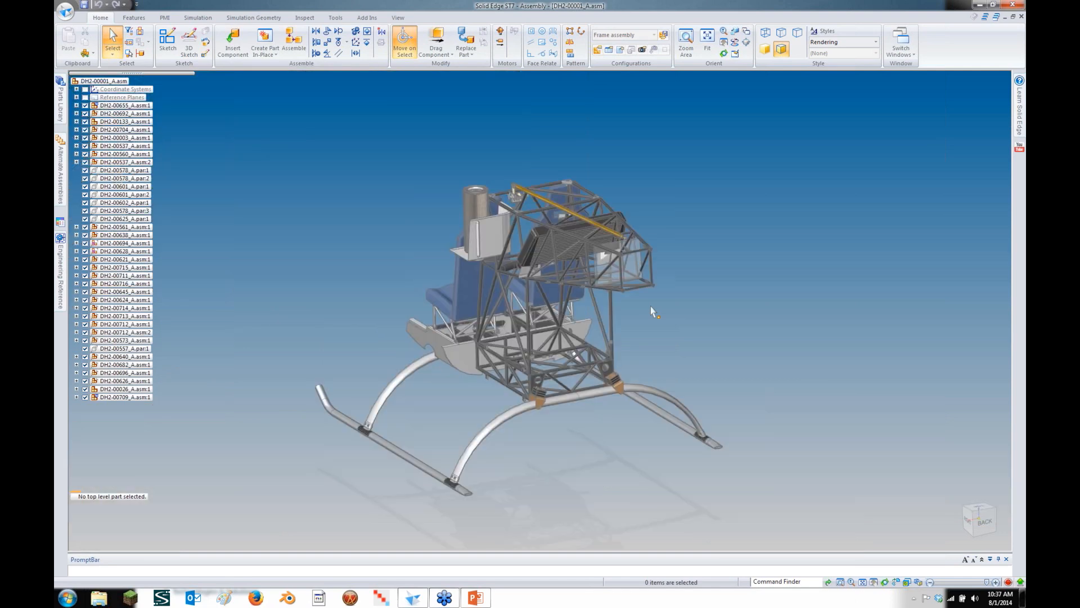
{"action": "scroll", "coordinate": [623, 388], "scroll_direction": "up", "scroll_amount": 2}
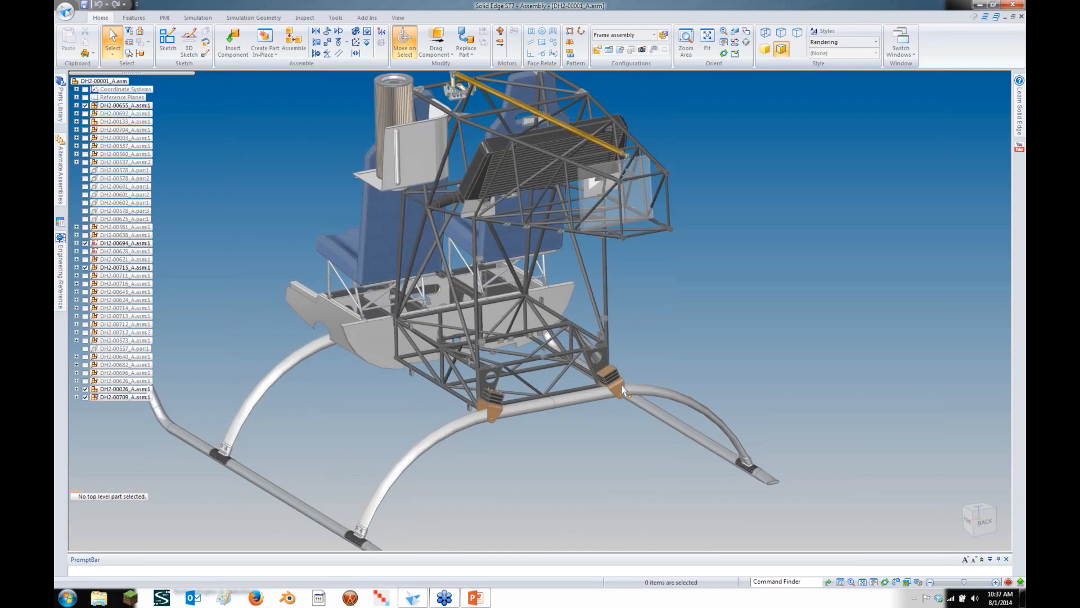
{"action": "scroll", "coordinate": [624, 388], "scroll_direction": "up", "scroll_amount": 3}
{"action": "scroll", "coordinate": [617, 380], "scroll_direction": "up", "scroll_amount": 4}
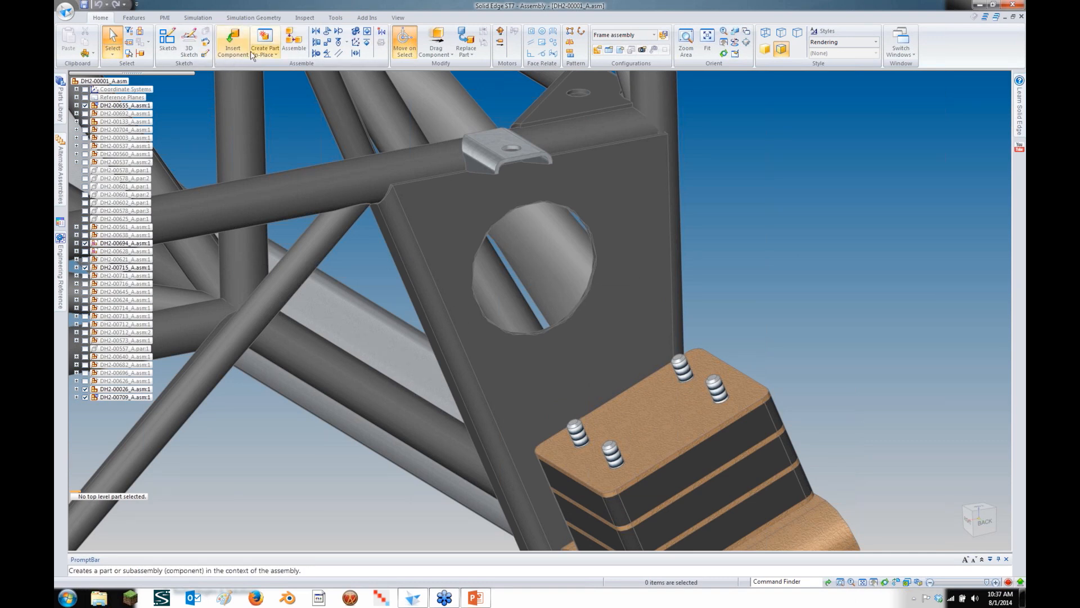
Start Create Part In-Place, try the Ansi Inch and ISO Metric part templates, then cancel
{"action": "left_click", "coordinate": [262, 38]}
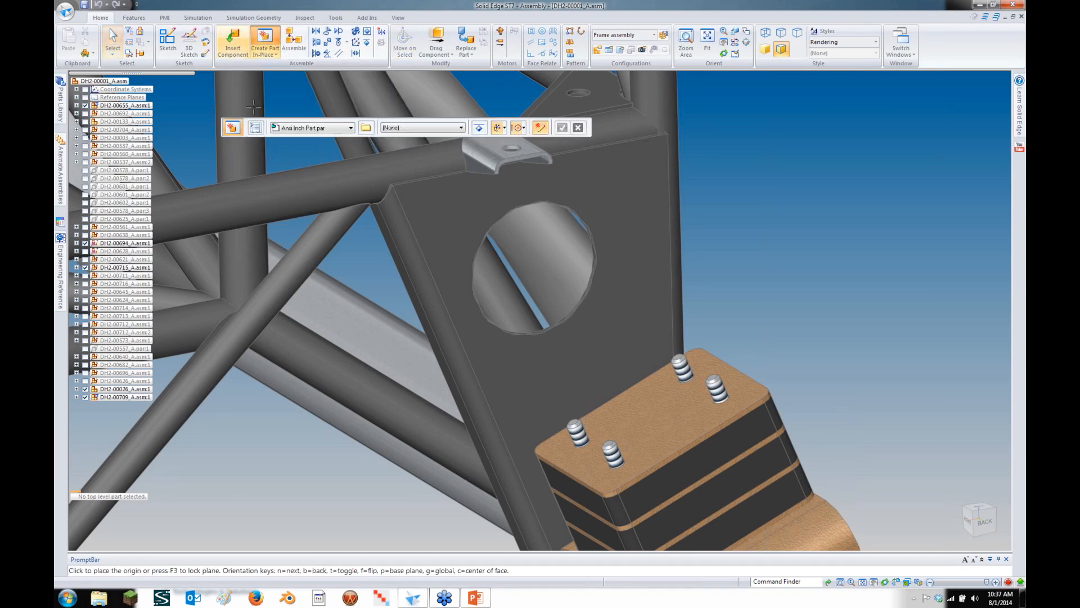
{"action": "left_click", "coordinate": [315, 131]}
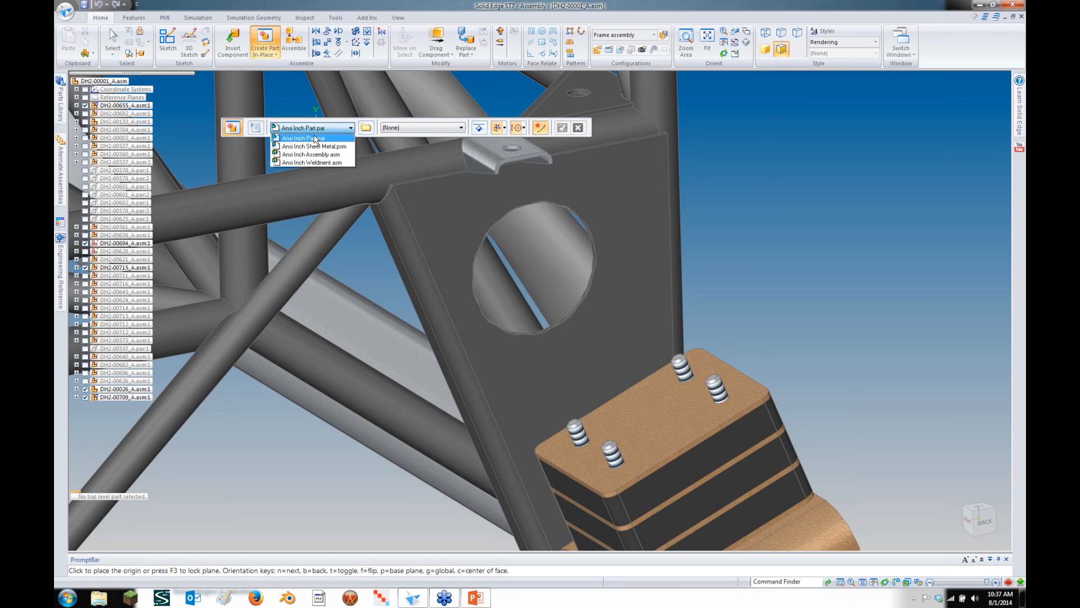
{"action": "left_click", "coordinate": [316, 138]}
{"action": "left_click", "coordinate": [364, 130]}
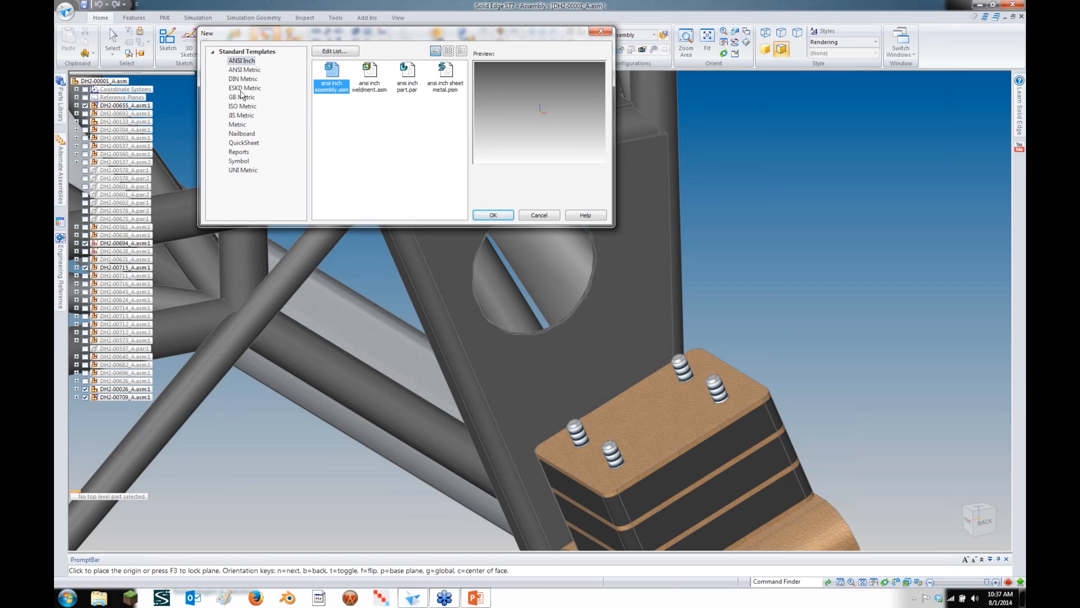
{"action": "left_click", "coordinate": [245, 107]}
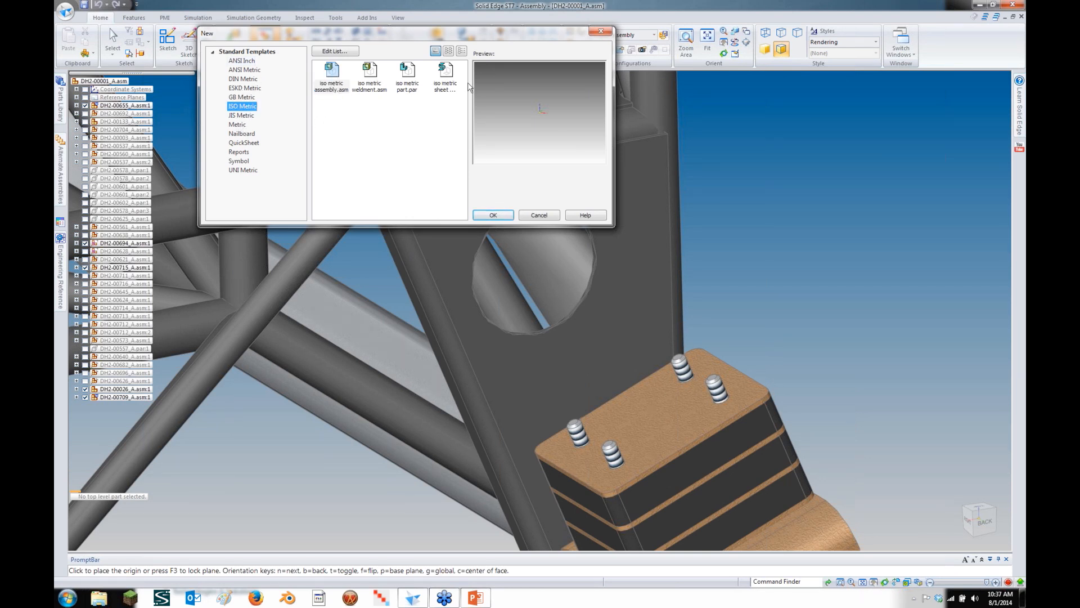
{"action": "left_click", "coordinate": [490, 216]}
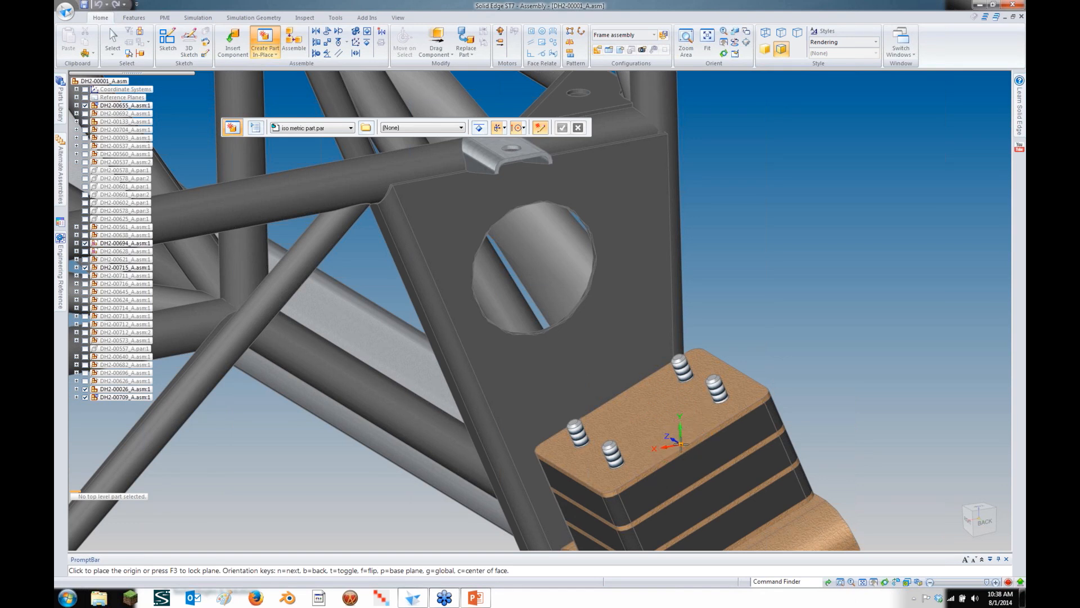
{"action": "key", "text": "Escape"}
Activate the rubber mount block and the round-hole frame plate, then restart Create Part In-Place
{"action": "right_click", "coordinate": [682, 442]}
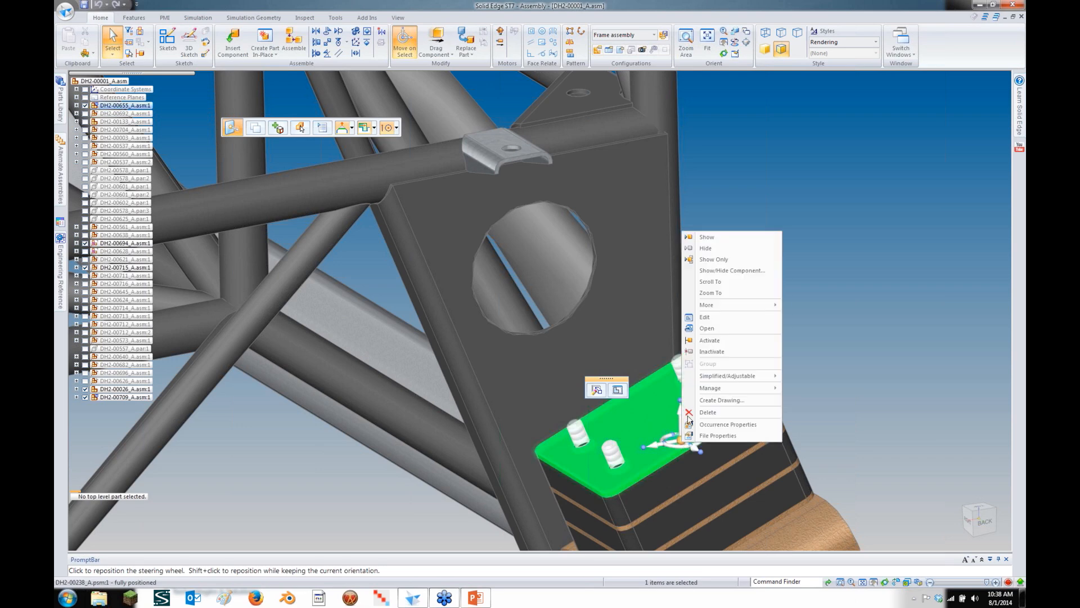
{"action": "left_click", "coordinate": [706, 340]}
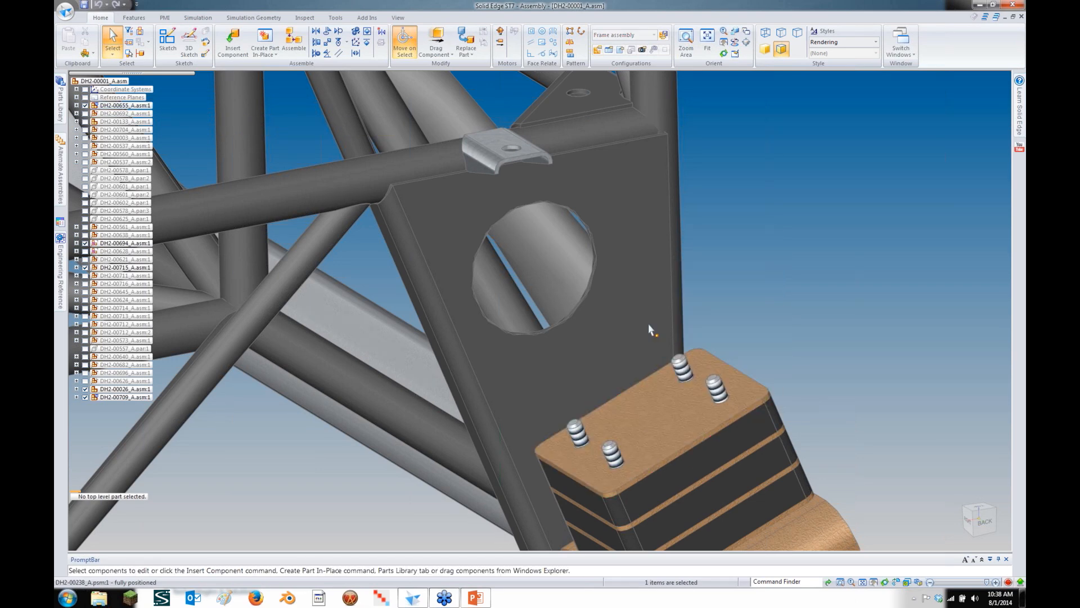
{"action": "left_click", "coordinate": [648, 327]}
{"action": "right_click", "coordinate": [648, 326]}
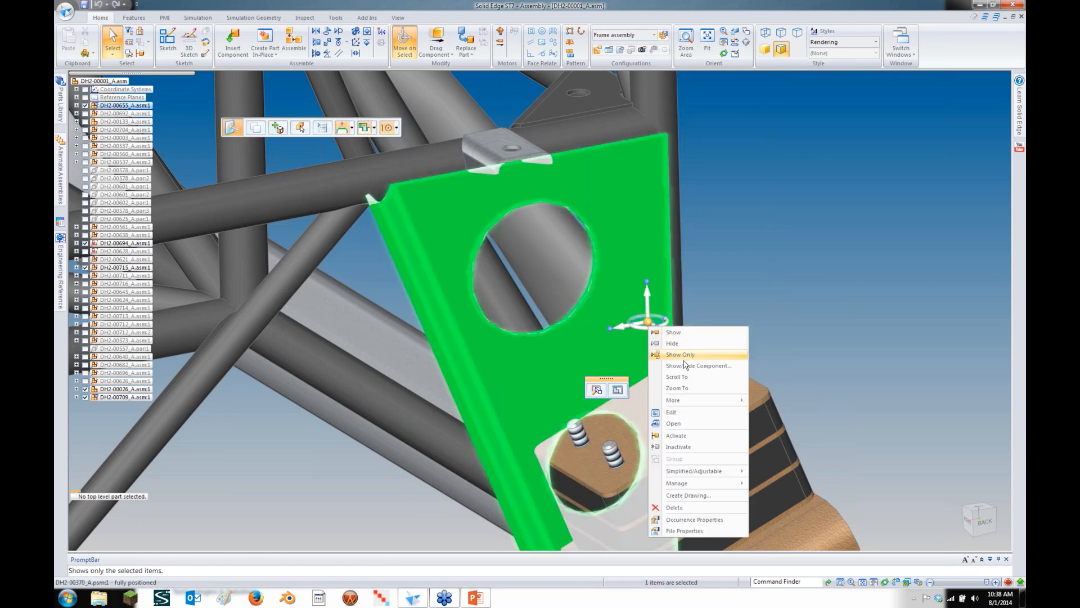
{"action": "left_click", "coordinate": [693, 435]}
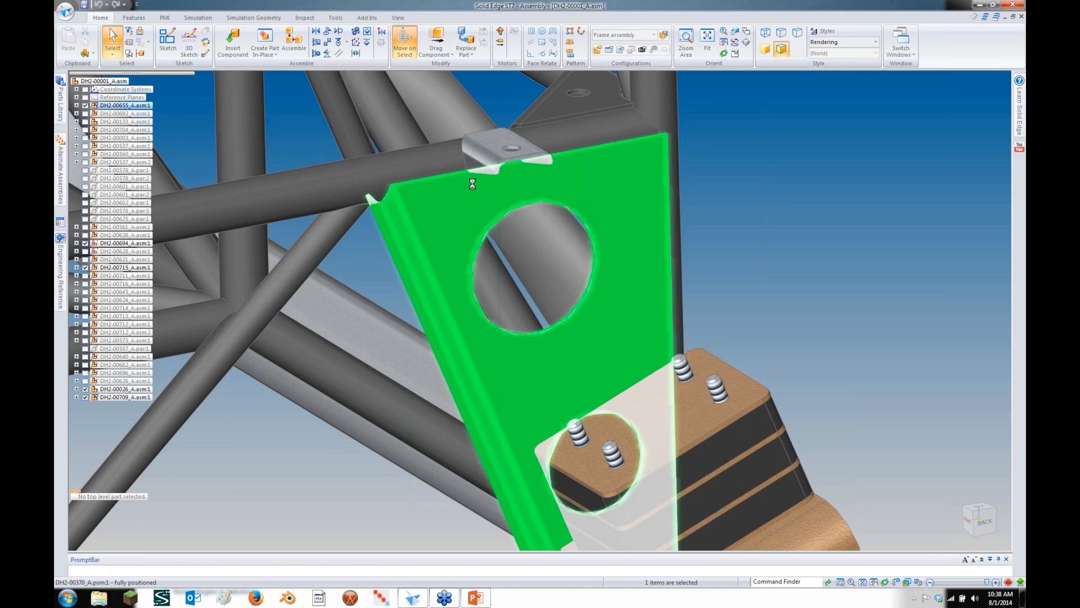
{"action": "left_click", "coordinate": [263, 49]}
{"action": "left_click", "coordinate": [262, 47]}
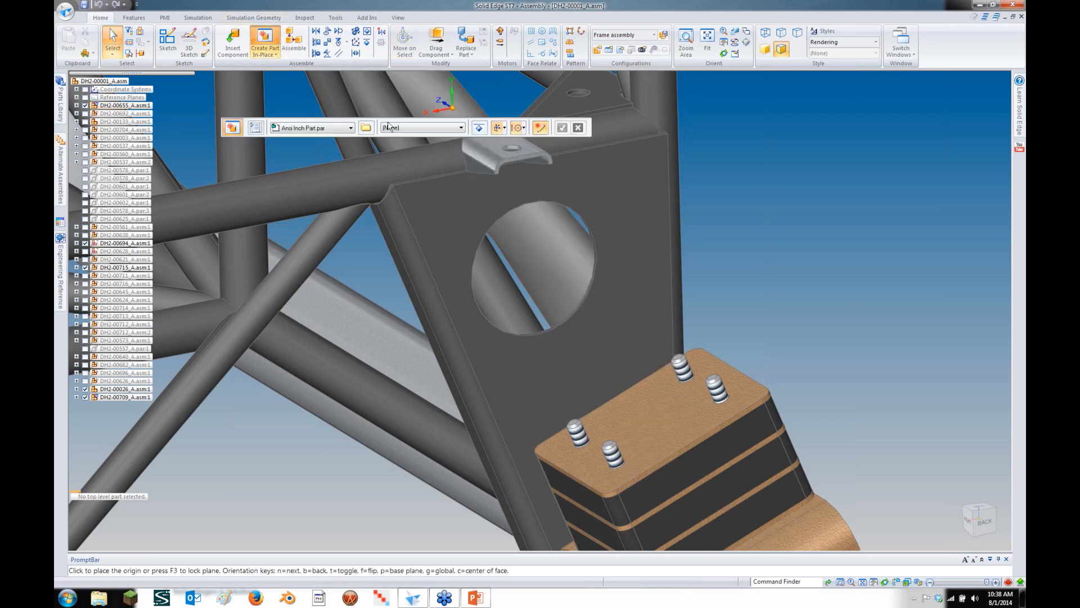
Use the ISO Metric 'iso metric sheet metal' template and save the part as Bracket in NewParts
{"action": "left_click", "coordinate": [365, 128]}
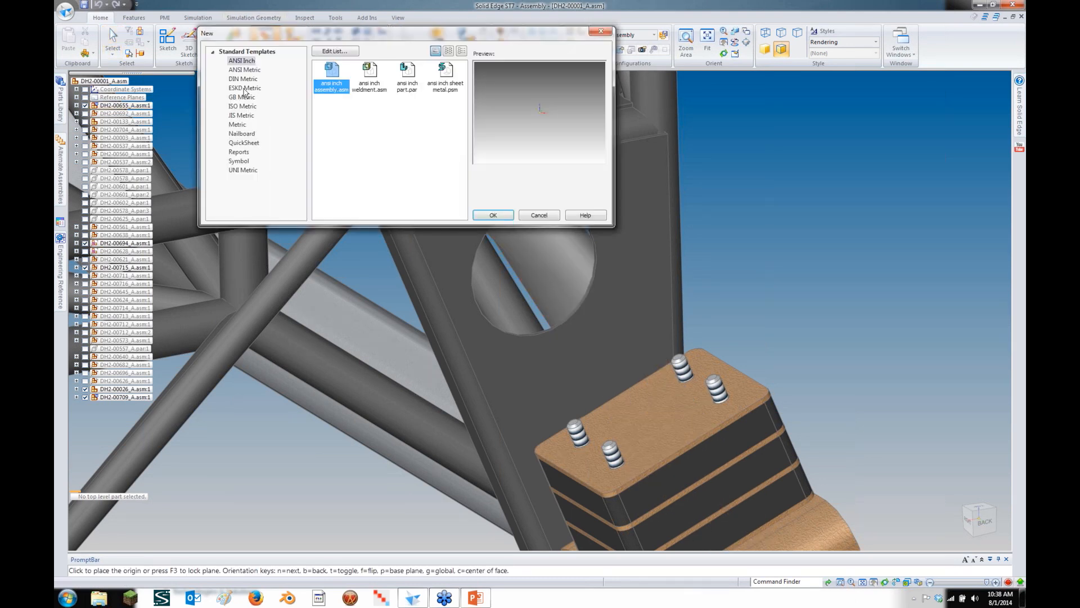
{"action": "left_click", "coordinate": [241, 107]}
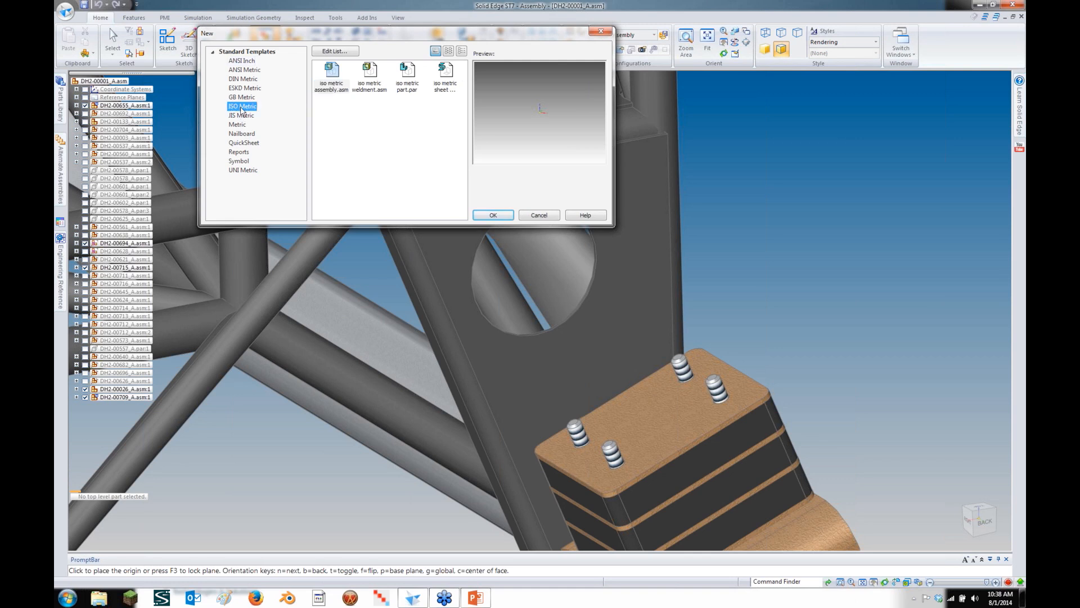
{"action": "double_click", "coordinate": [443, 76]}
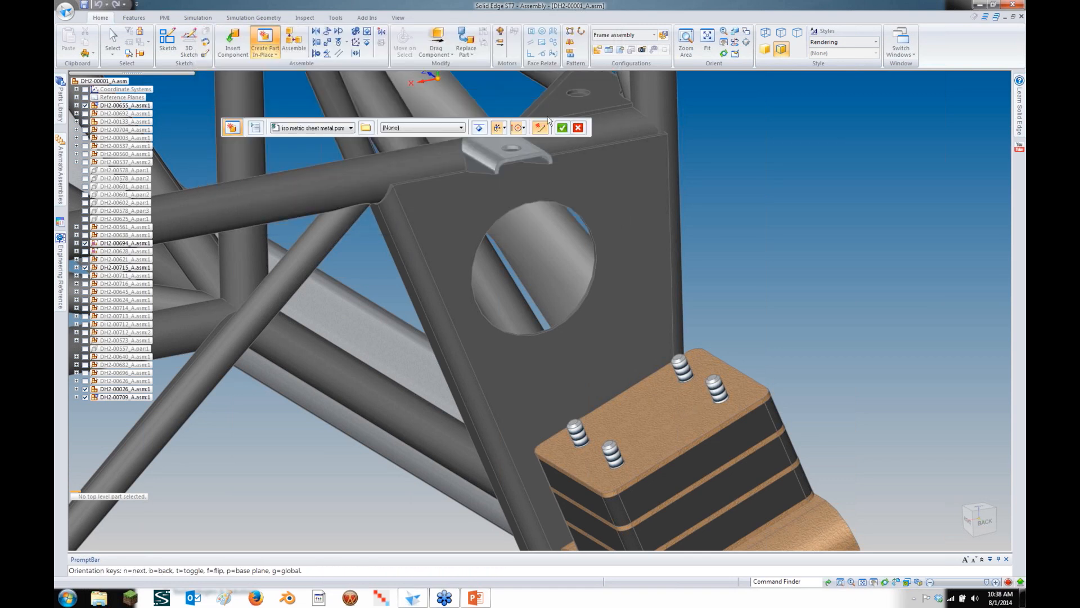
{"action": "left_click", "coordinate": [561, 128]}
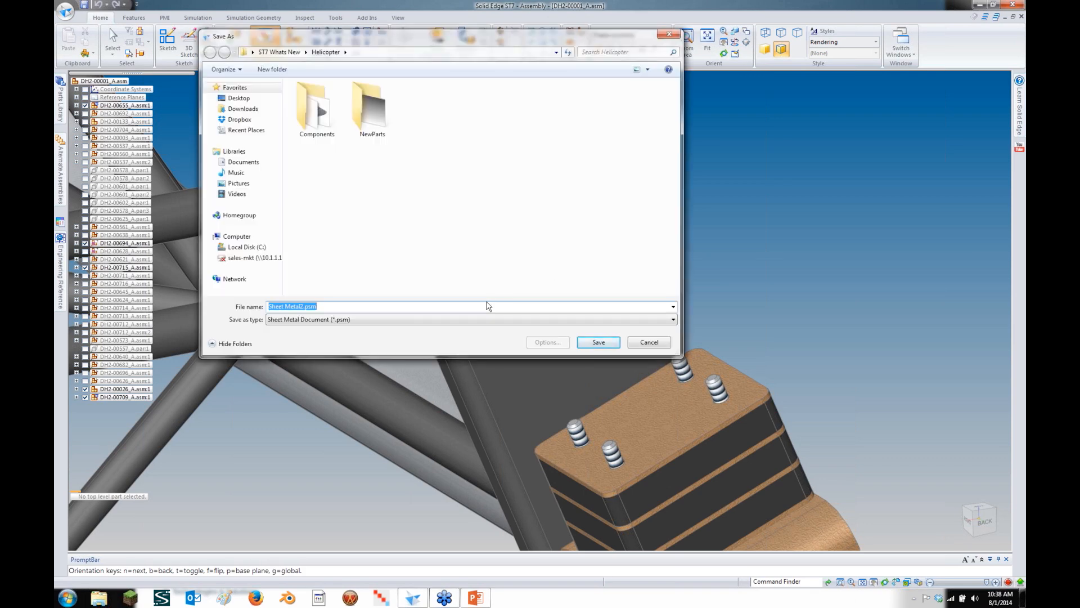
{"action": "type", "text": "Bracket"}
{"action": "double_click", "coordinate": [370, 115]}
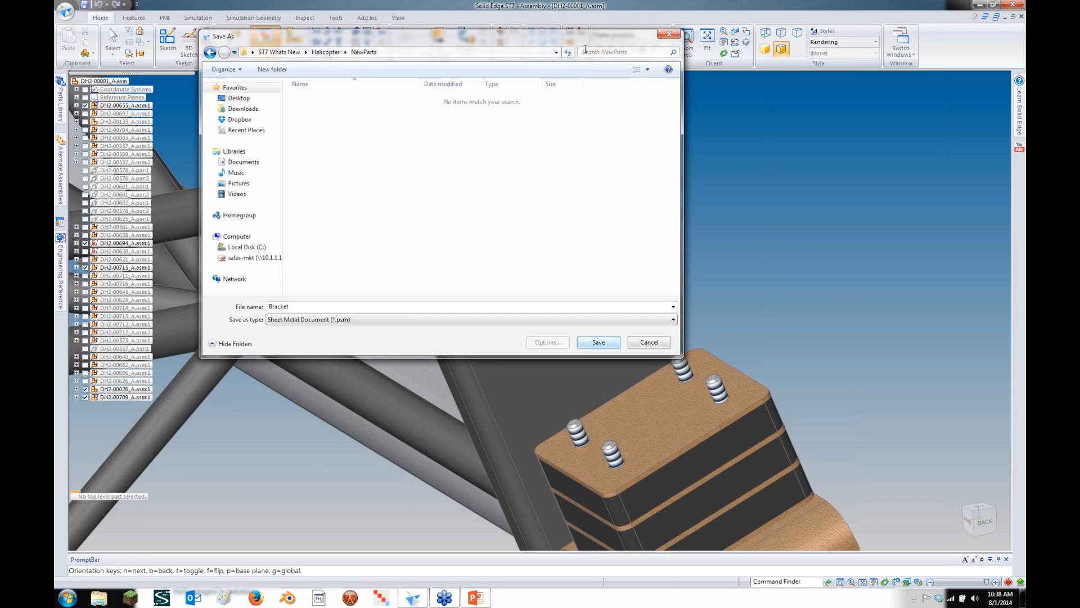
{"action": "left_click_drag", "start_coordinate": [600, 45], "coordinate": [542, 214]}
{"action": "left_click", "coordinate": [541, 511]}
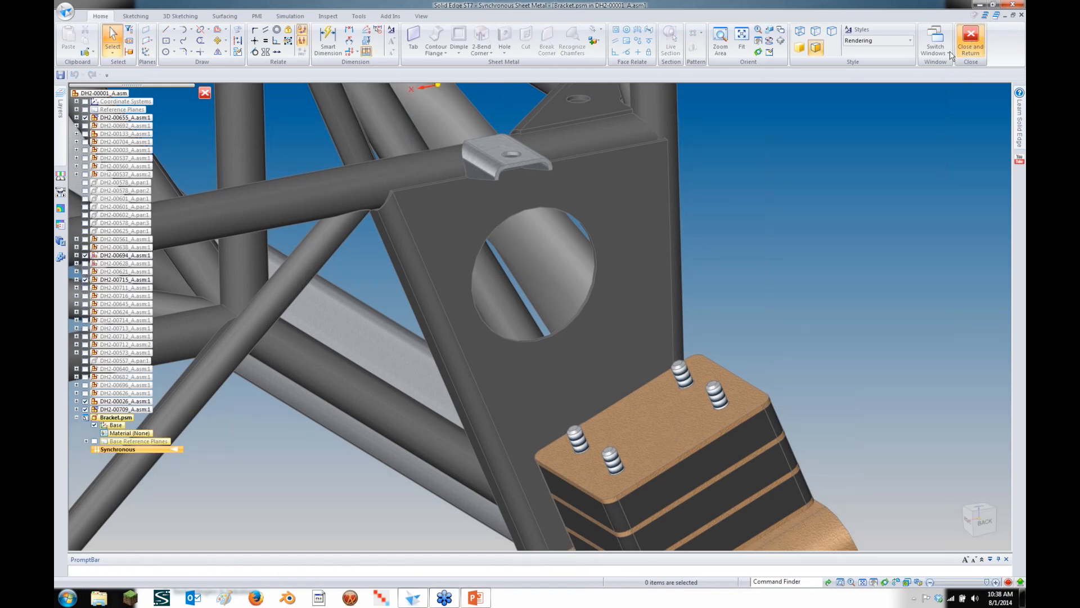
Return to the assembly and start a new in-place part from the iso metric part.par template
{"action": "left_click", "coordinate": [970, 40]}
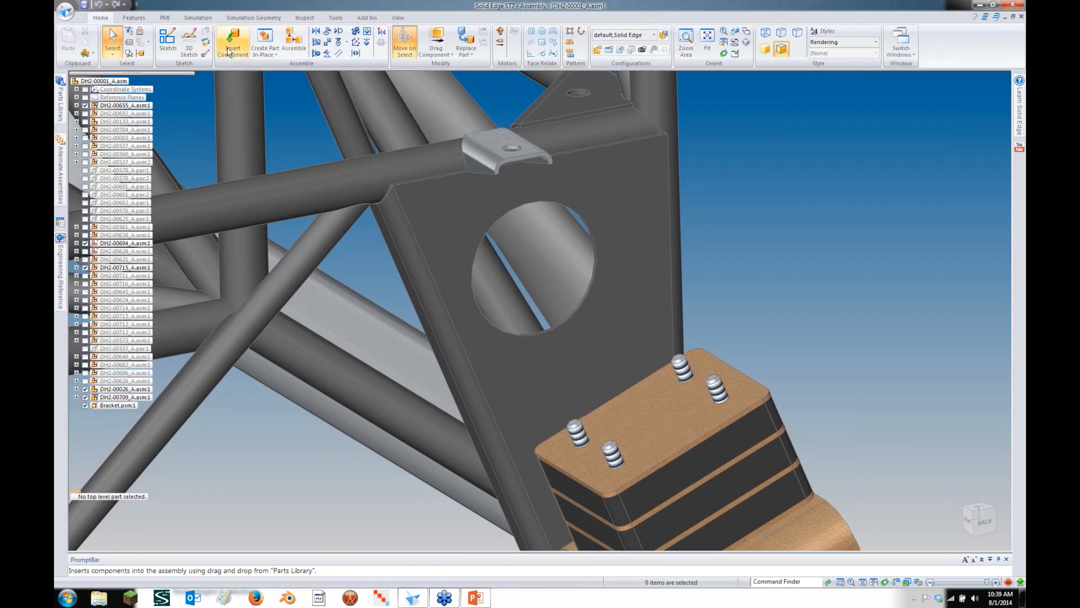
{"action": "left_click", "coordinate": [265, 41]}
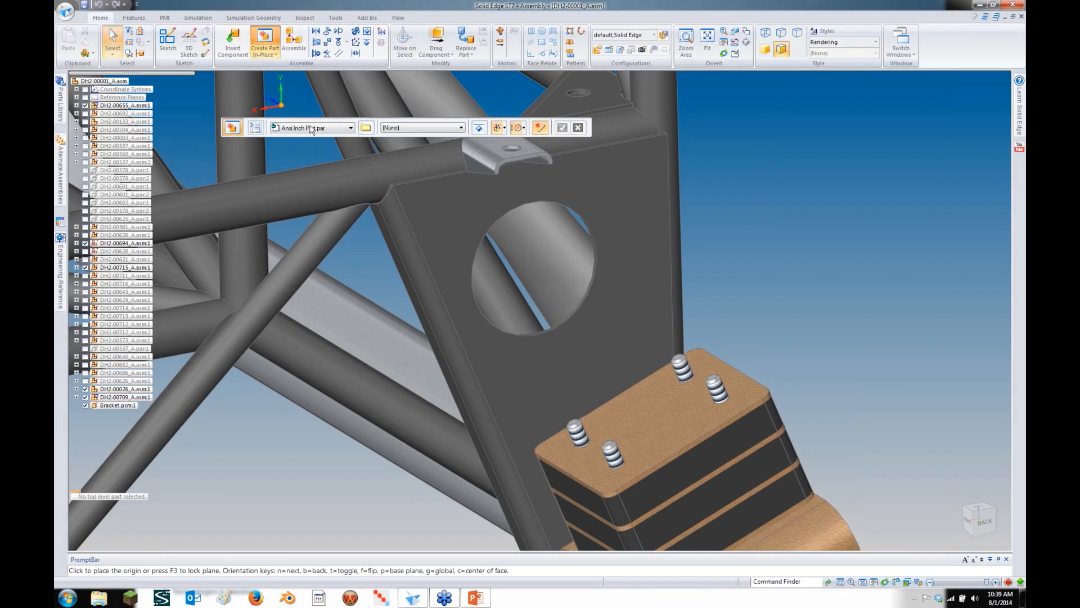
{"action": "left_click", "coordinate": [365, 127]}
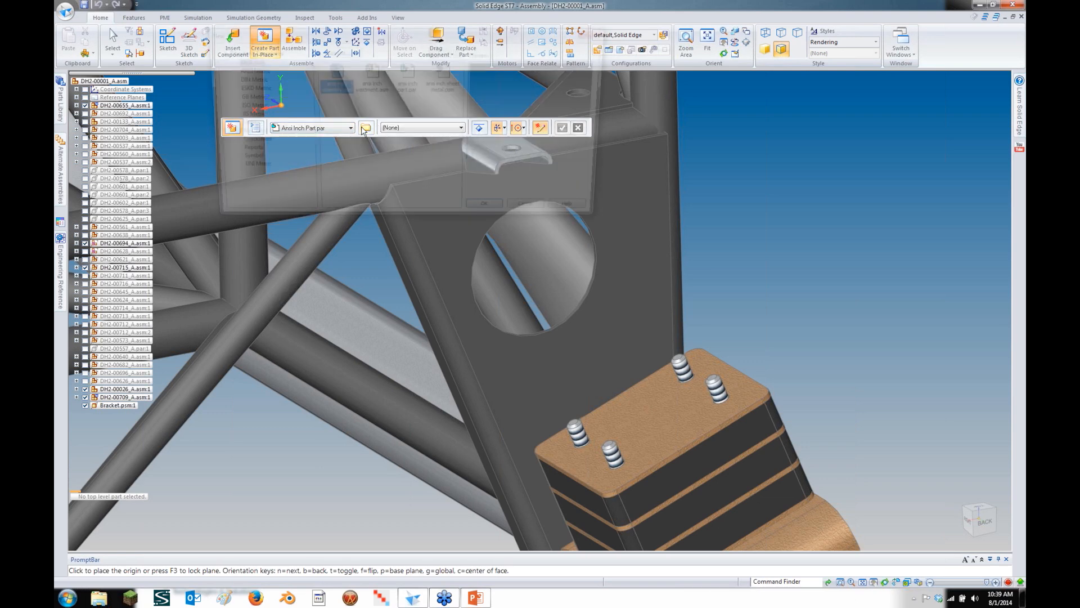
{"action": "left_click", "coordinate": [236, 106]}
{"action": "double_click", "coordinate": [414, 89]}
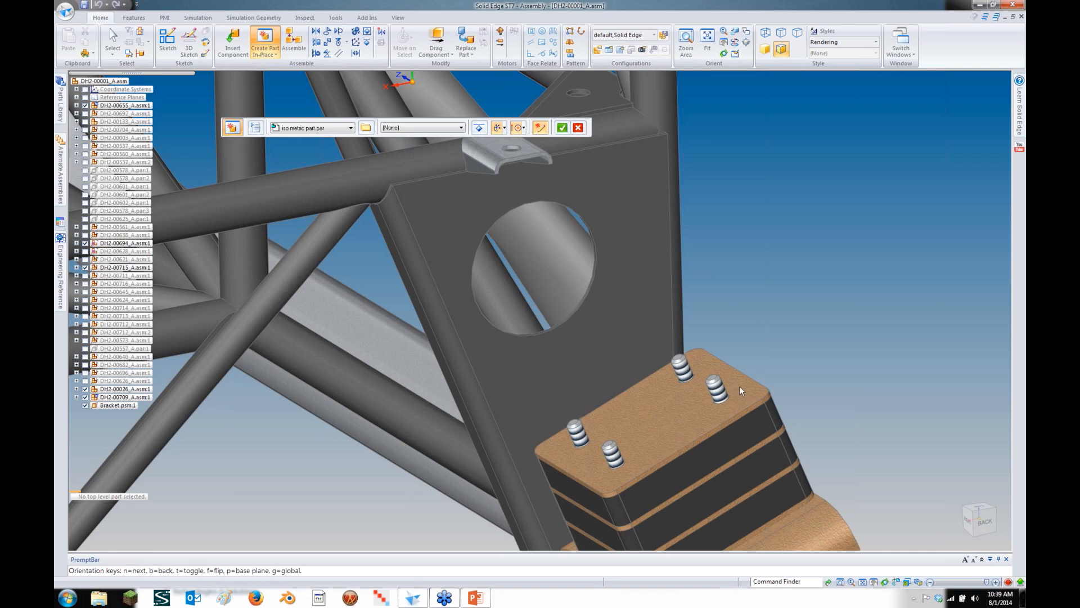
Place the new part's origin on the mount block edge, snapping to All keypoints, and name it Bracket
{"action": "left_click", "coordinate": [499, 128]}
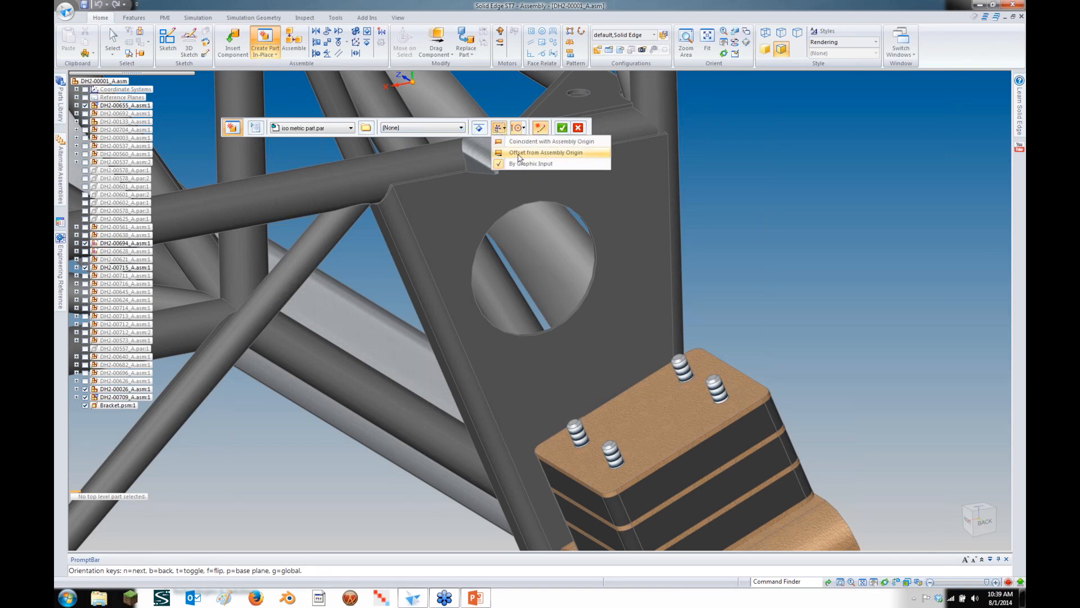
{"action": "left_click", "coordinate": [520, 164]}
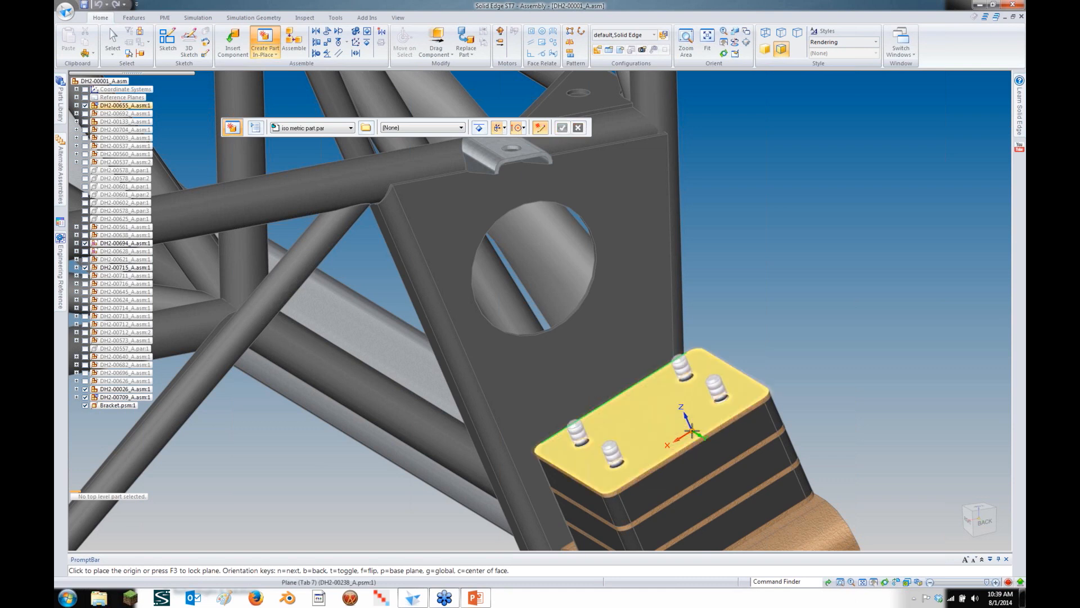
{"action": "key", "text": "F3"}
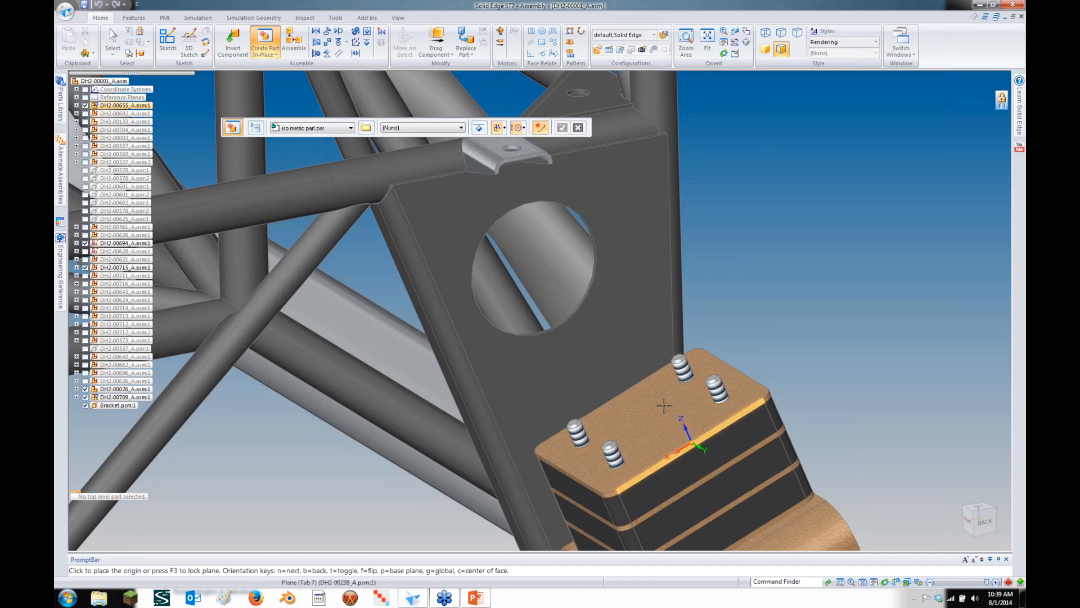
{"action": "left_click", "coordinate": [522, 128]}
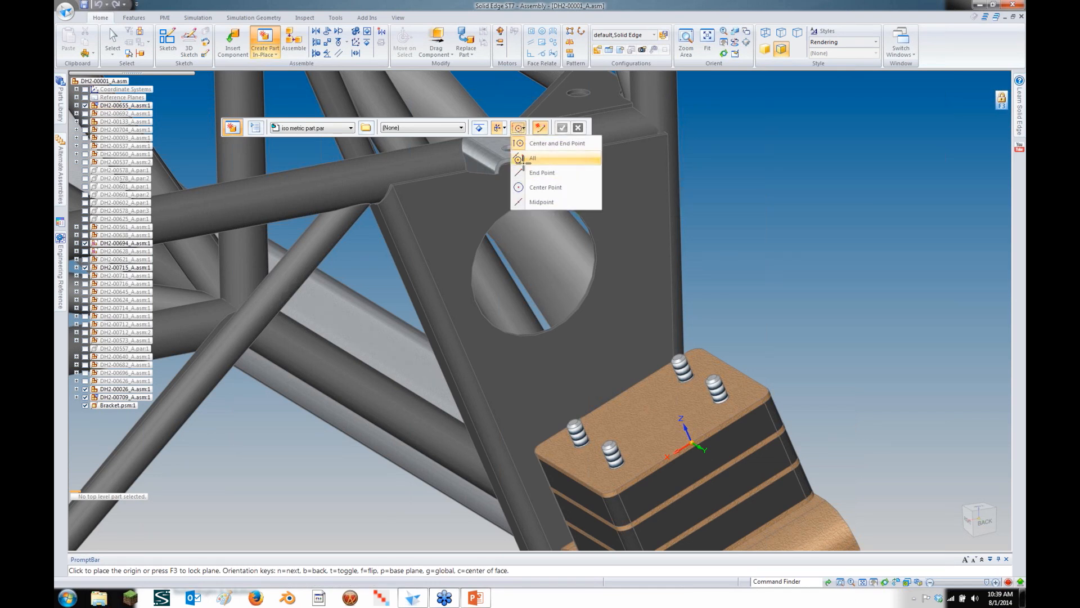
{"action": "left_click", "coordinate": [525, 161]}
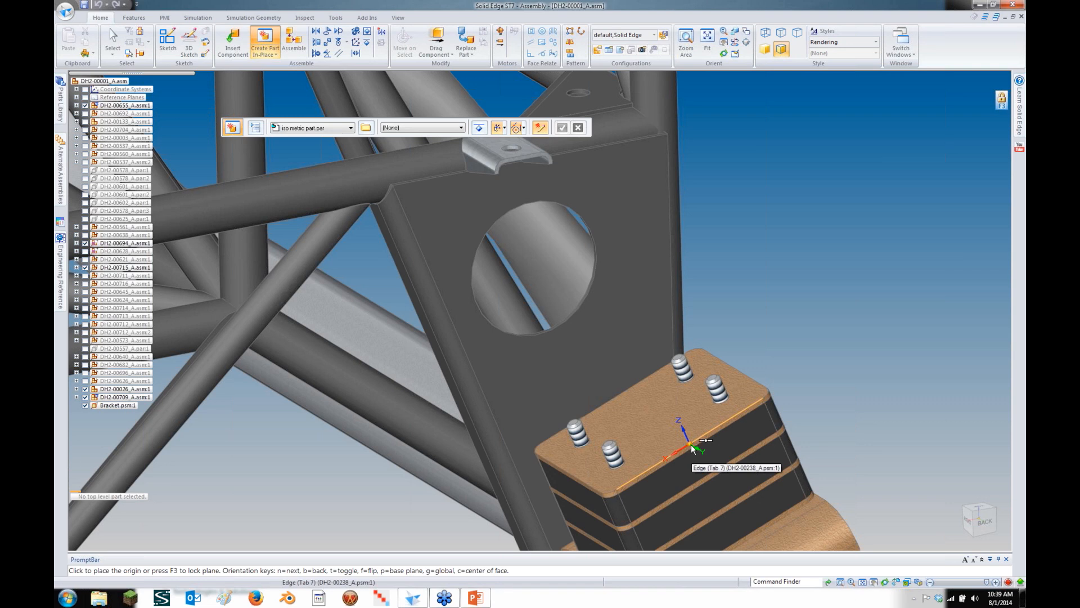
{"action": "left_click", "coordinate": [691, 444]}
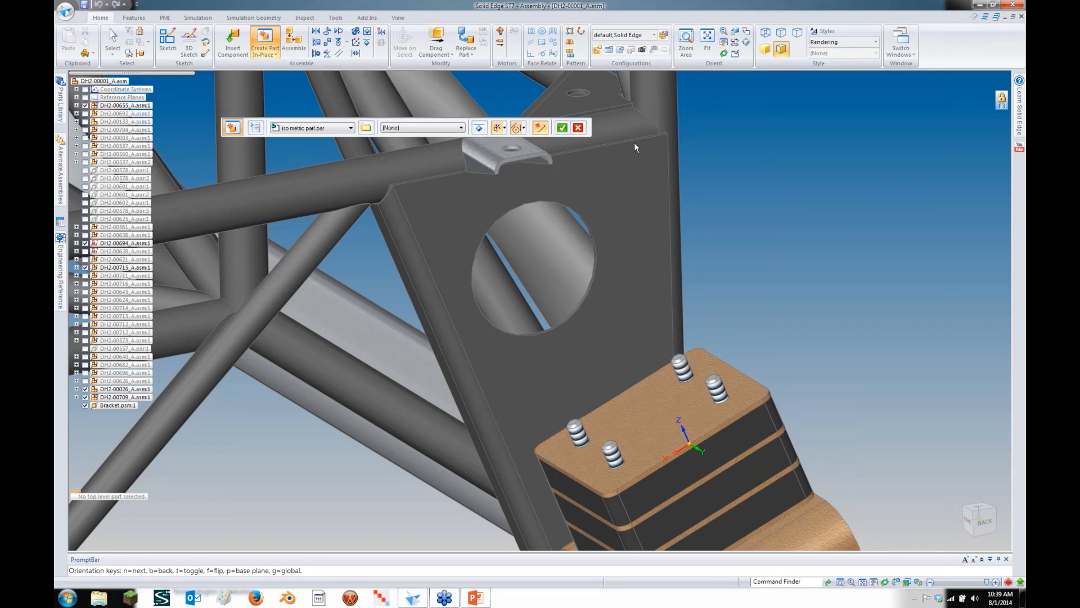
{"action": "left_click", "coordinate": [562, 128]}
{"action": "type", "text": "Bracket"}
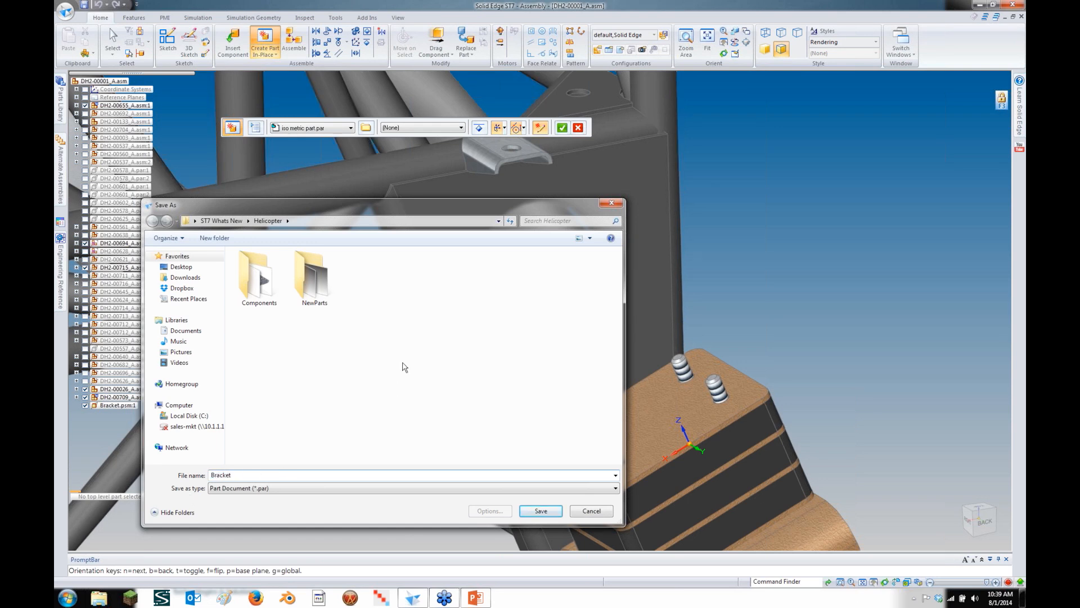
Save the part as Bracket in NewParts and start a Box locked to the block's top face
{"action": "double_click", "coordinate": [312, 278]}
{"action": "left_click", "coordinate": [542, 512]}
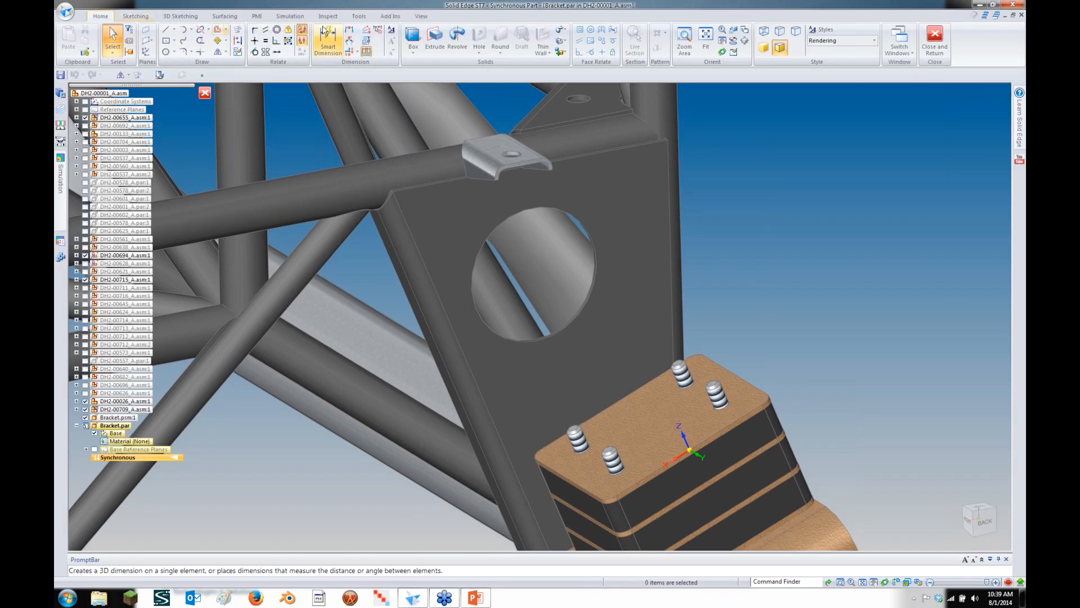
{"action": "left_click", "coordinate": [413, 51]}
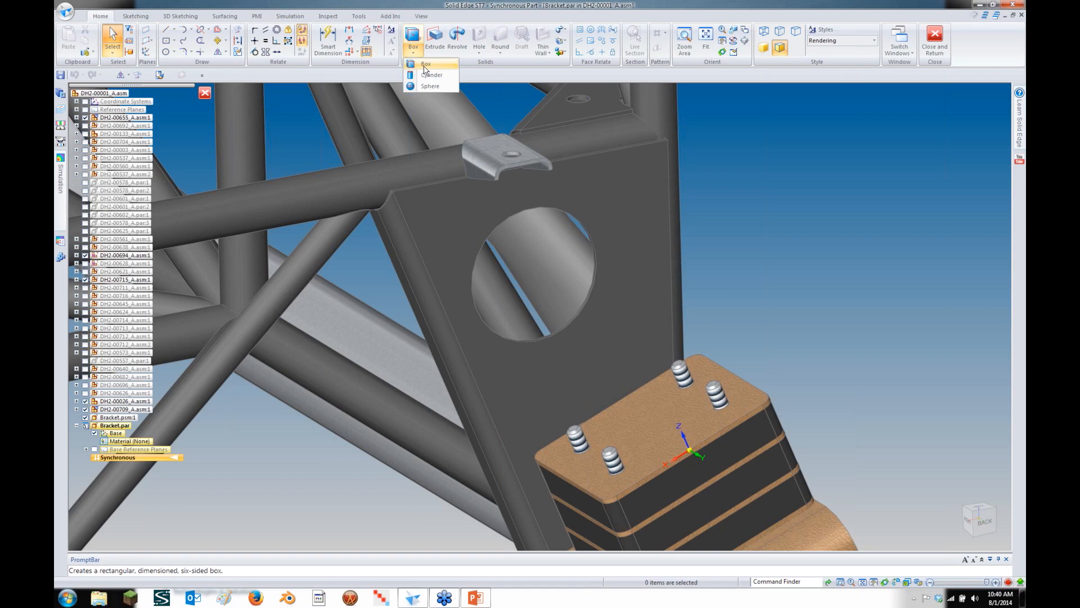
{"action": "left_click", "coordinate": [424, 66]}
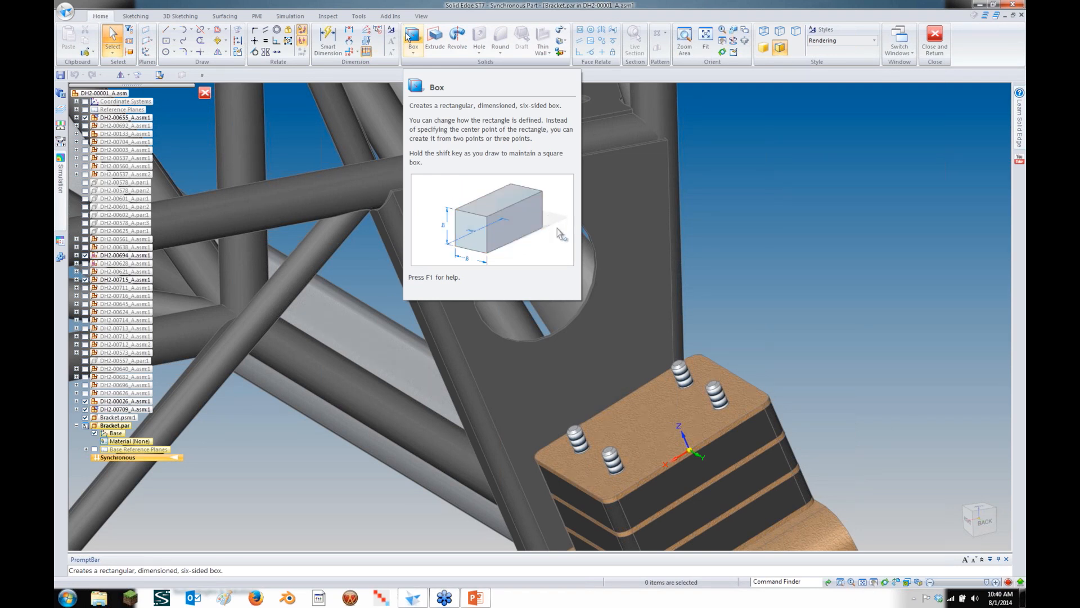
{"action": "left_click", "coordinate": [409, 37]}
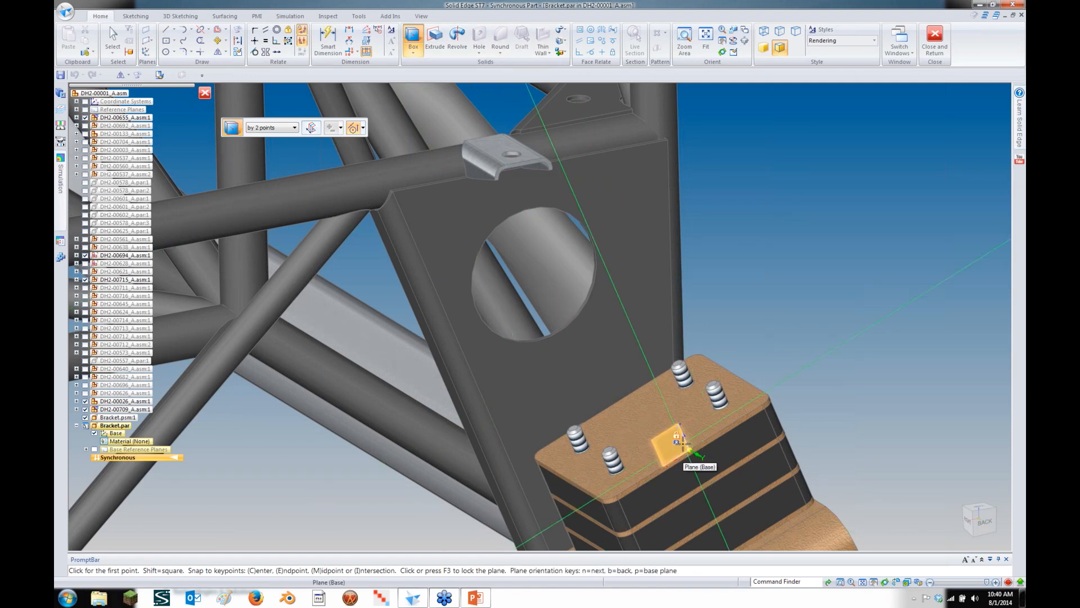
{"action": "key", "text": "F3"}
{"action": "left_click", "coordinate": [357, 17]}
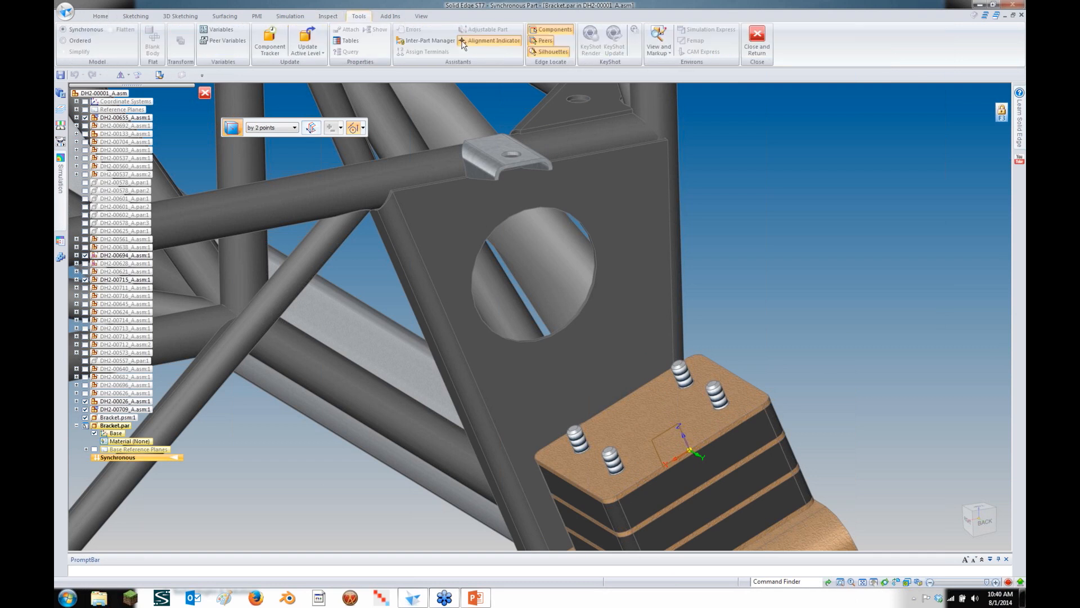
{"action": "left_click", "coordinate": [101, 16]}
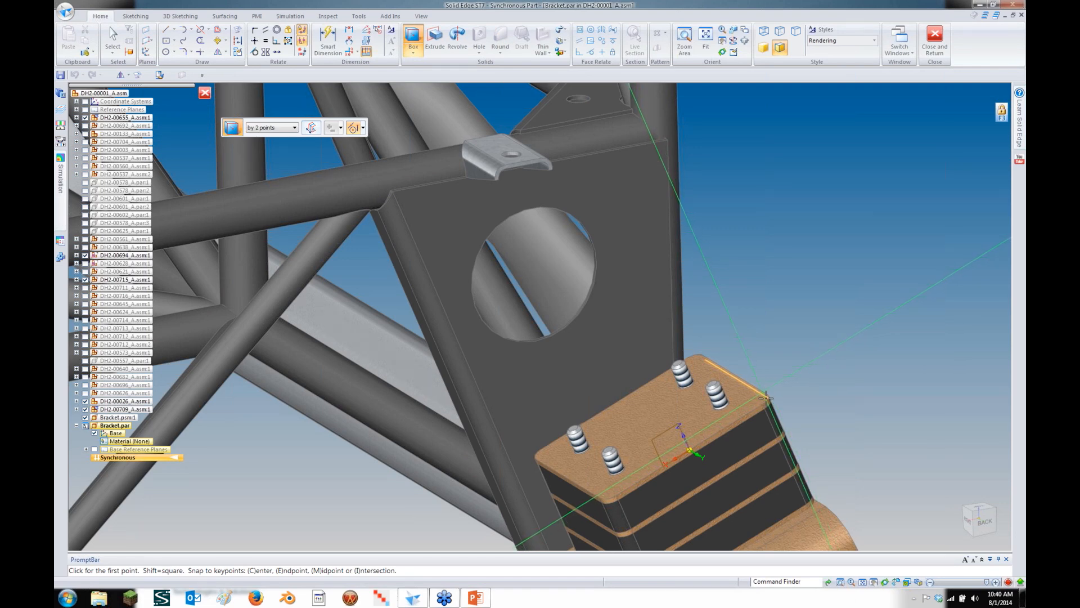
Draw the box base over the mount block, about 116.03 × 99.18, and raise it to the frame tube
{"action": "scroll", "coordinate": [766, 398], "scroll_direction": "up", "scroll_amount": 2}
{"action": "scroll", "coordinate": [767, 399], "scroll_direction": "up", "scroll_amount": 2}
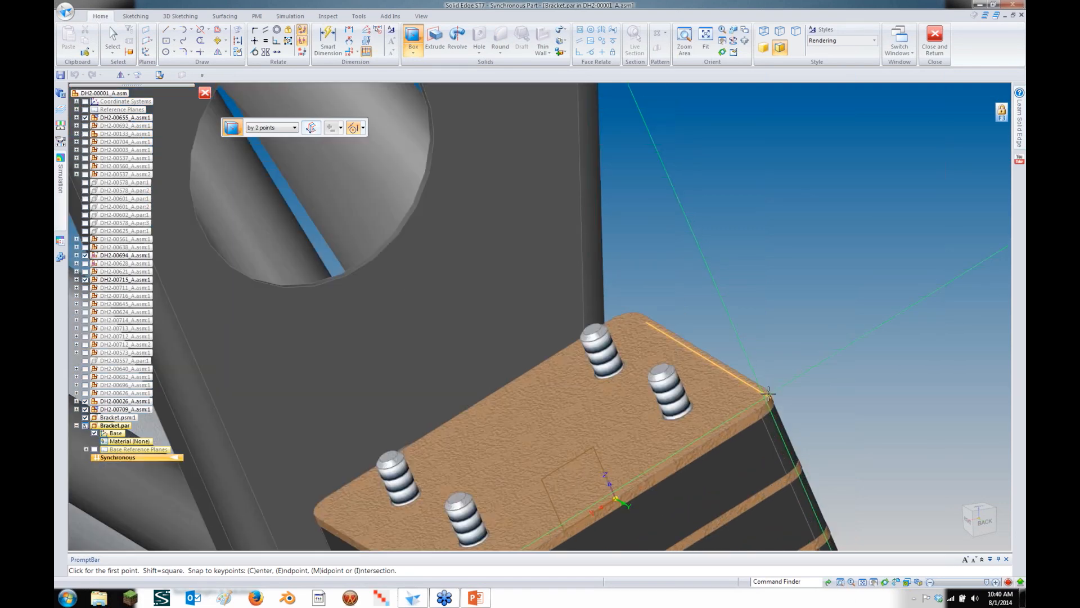
{"action": "scroll", "coordinate": [768, 392], "scroll_direction": "up", "scroll_amount": 2}
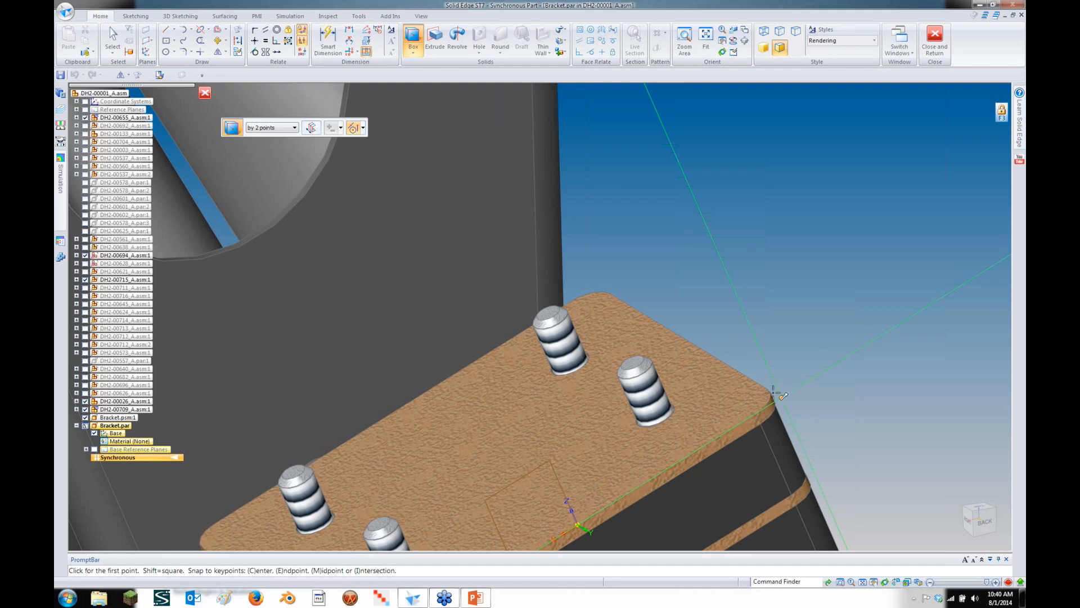
{"action": "left_click", "coordinate": [785, 394]}
{"action": "scroll", "coordinate": [792, 380], "scroll_direction": "down", "scroll_amount": 3}
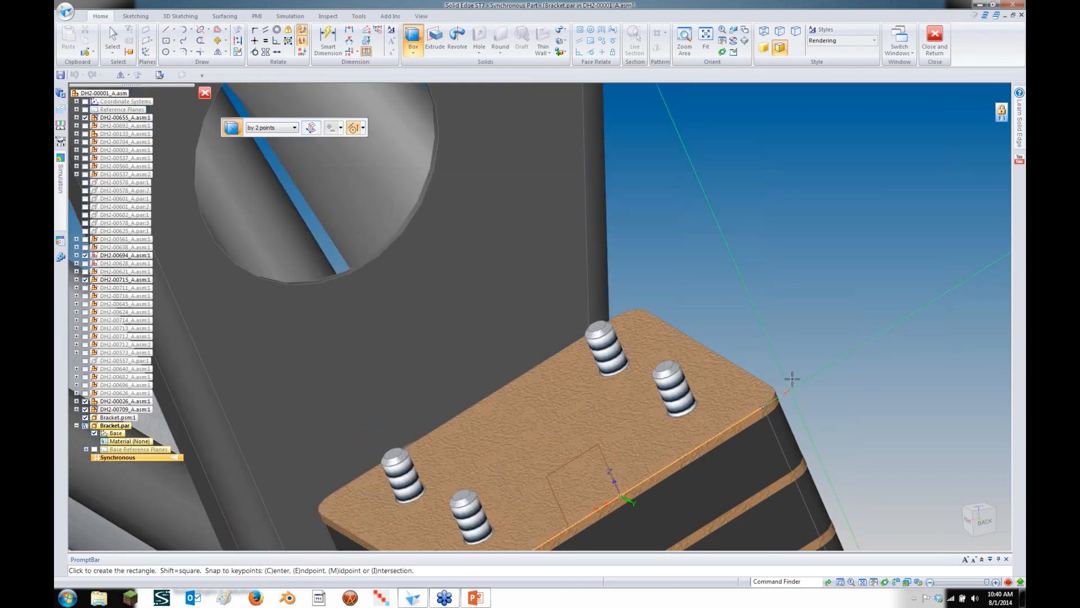
{"action": "scroll", "coordinate": [792, 378], "scroll_direction": "down", "scroll_amount": 2}
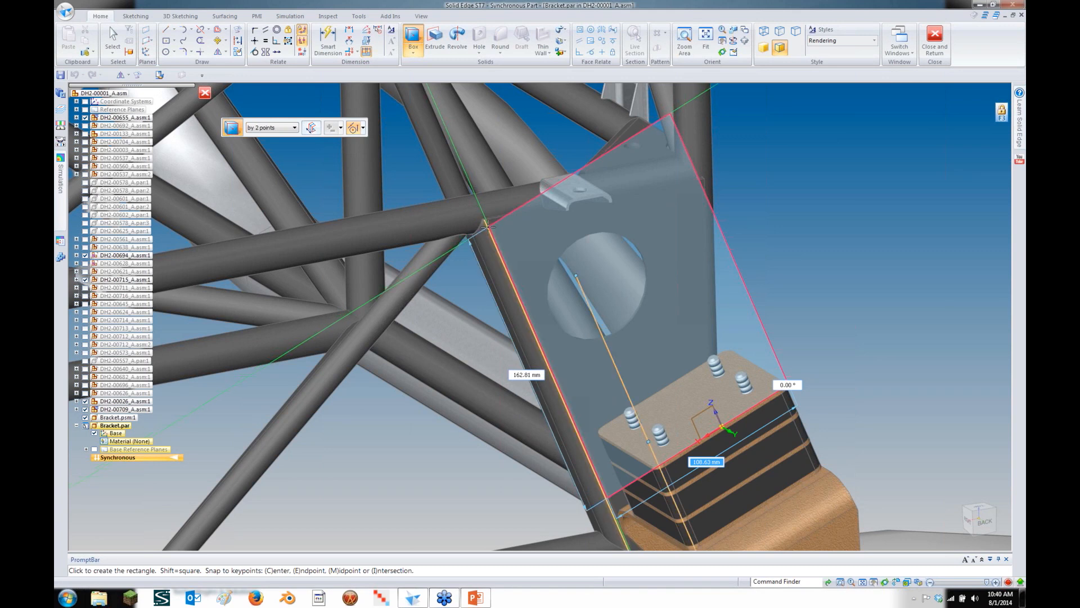
{"action": "left_click", "coordinate": [574, 275]}
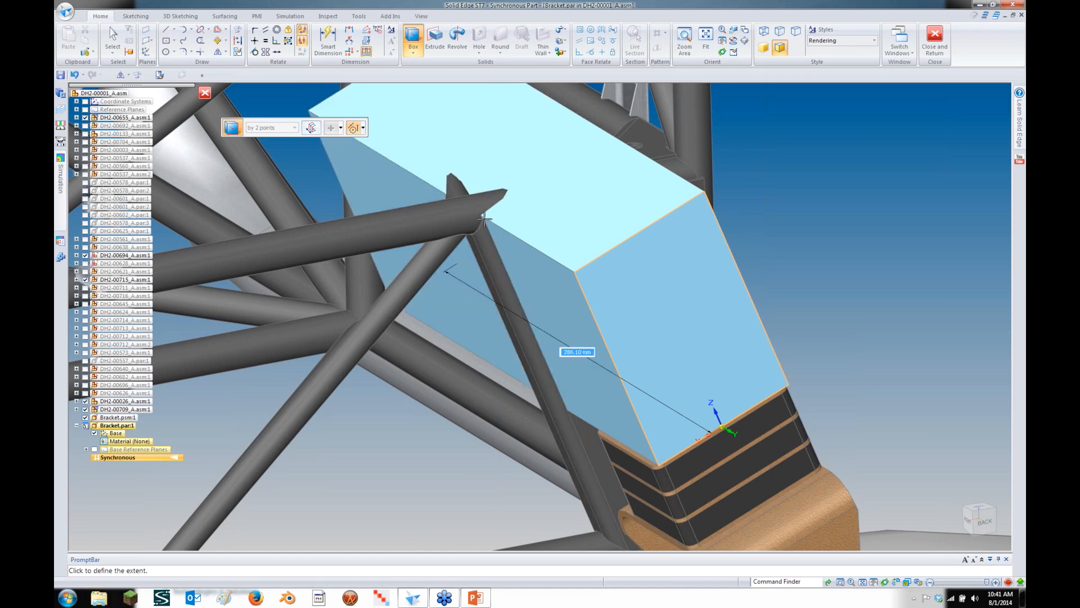
{"action": "left_click", "coordinate": [483, 219]}
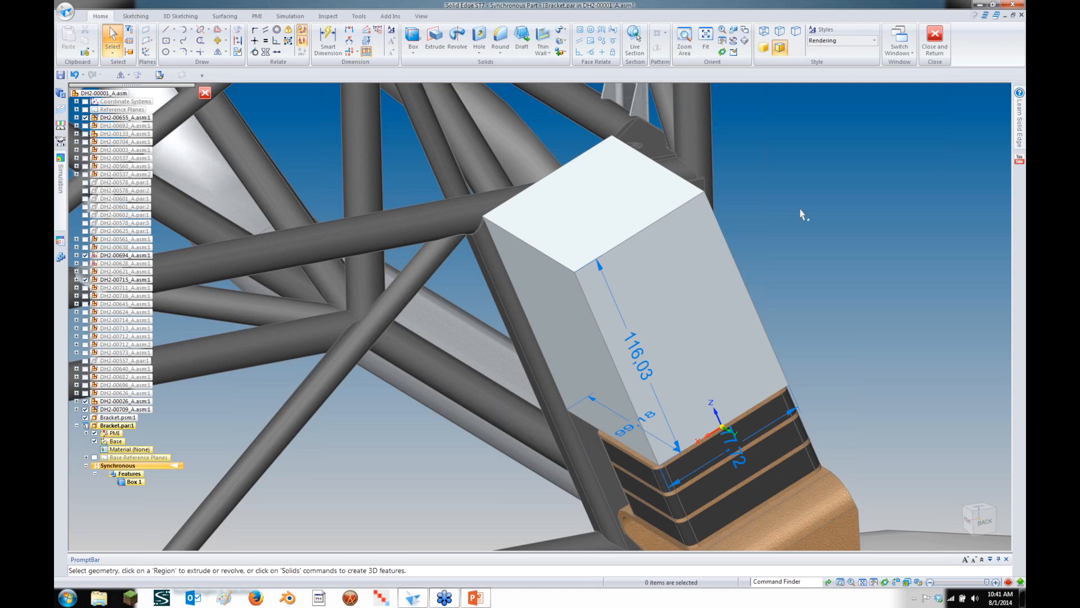
Shift Box 1's top face along its normal, then rotate it 40° to lean against the frame
{"action": "left_click", "coordinate": [647, 211]}
{"action": "key", "text": "Escape"}
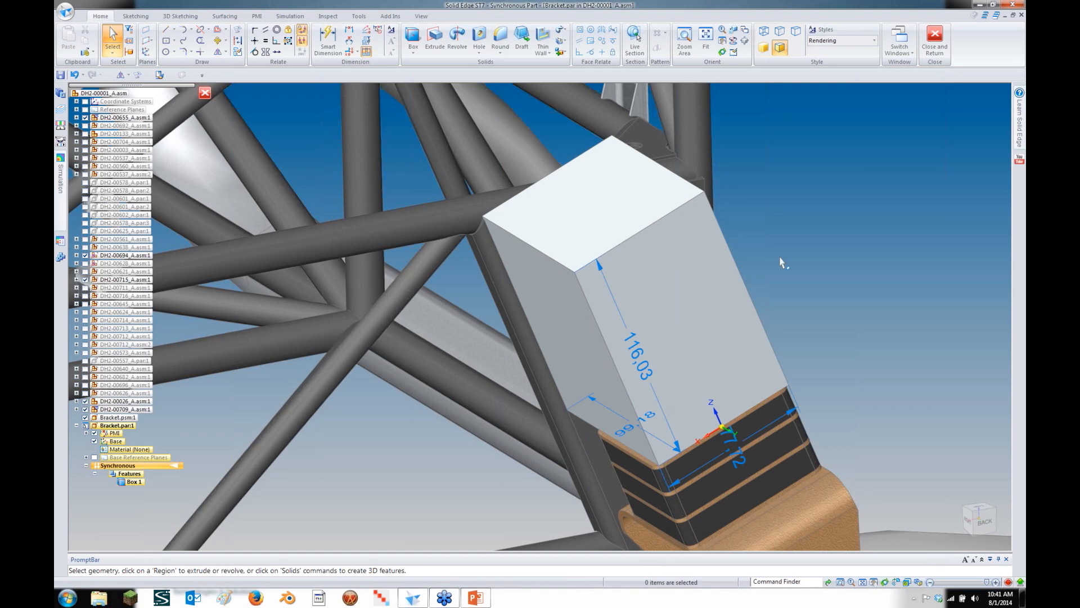
{"action": "left_click", "coordinate": [571, 231]}
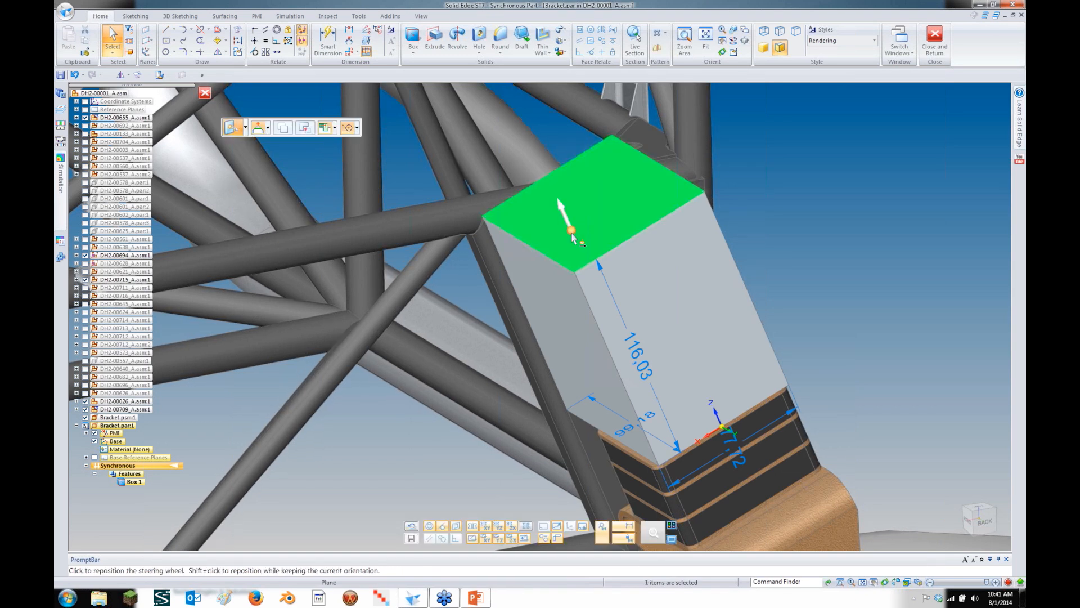
{"action": "left_click", "coordinate": [551, 168]}
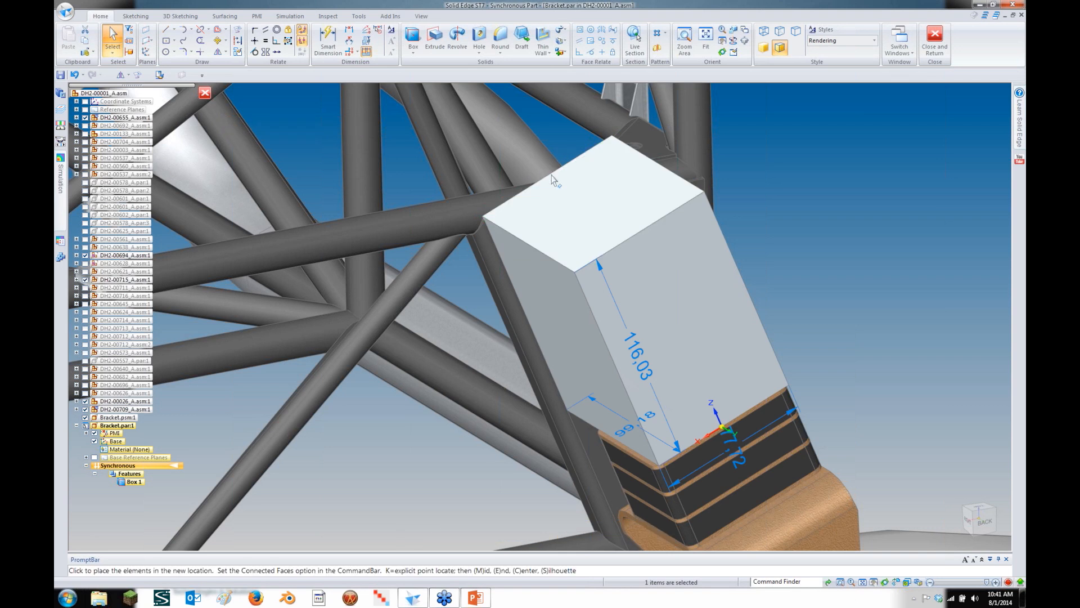
{"action": "left_click", "coordinate": [553, 179]}
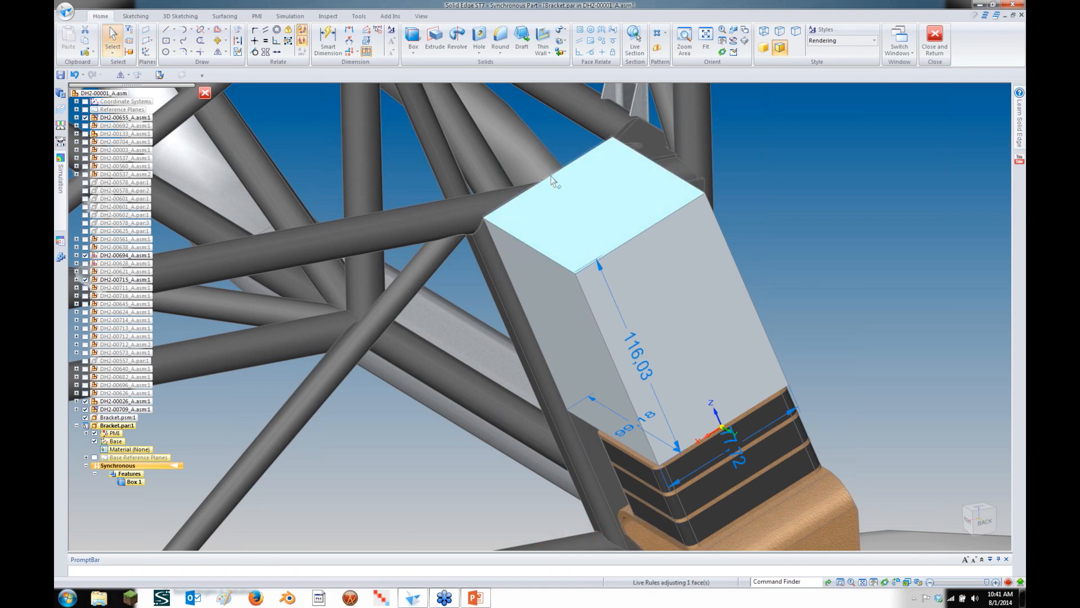
{"action": "left_click", "coordinate": [554, 197]}
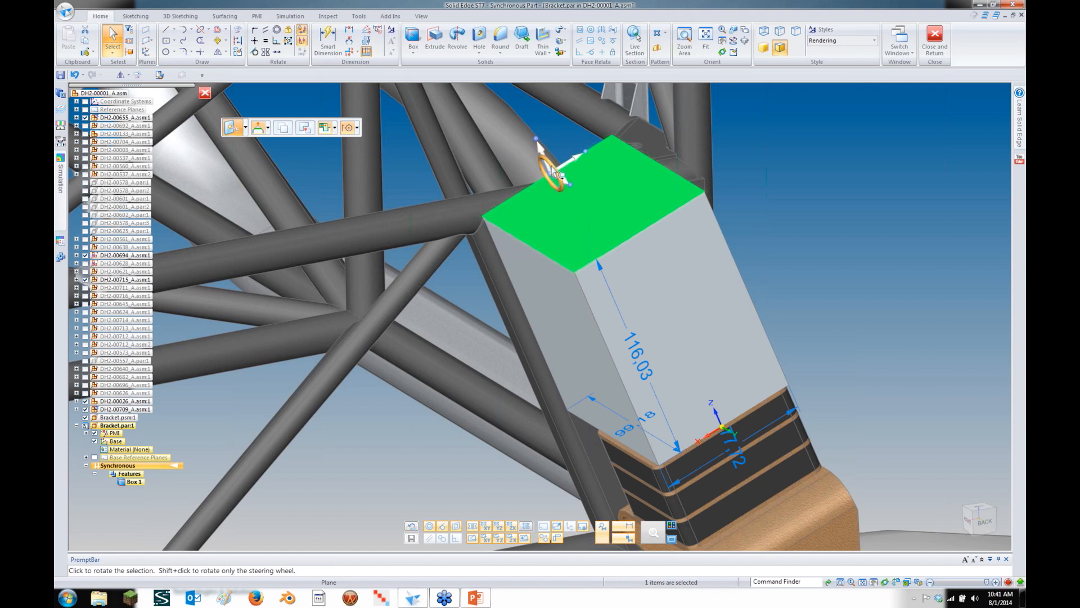
{"action": "left_click", "coordinate": [552, 168]}
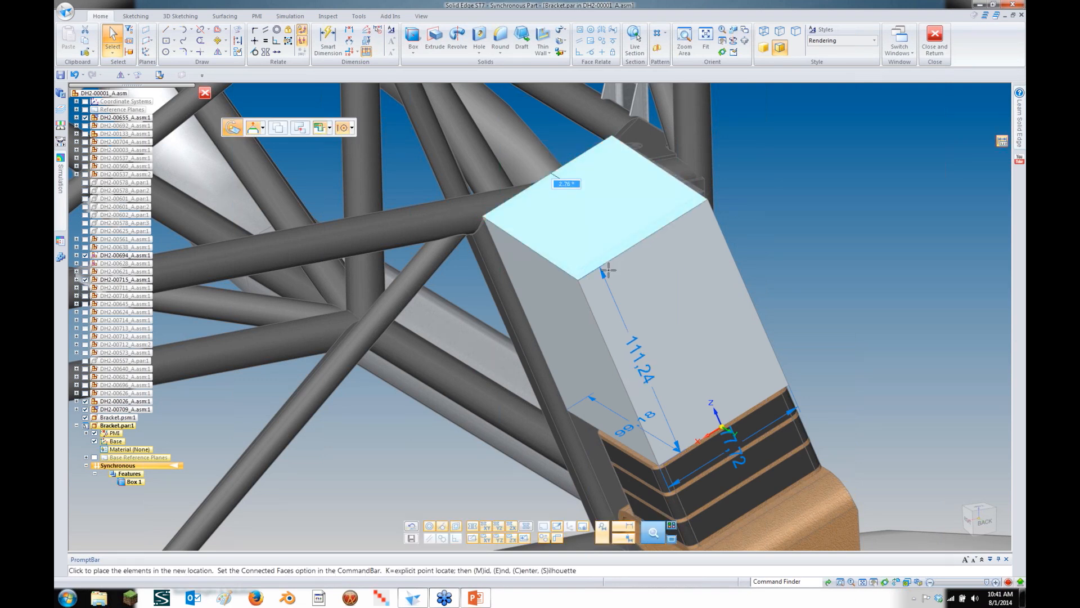
{"action": "type", "text": "40"}
{"action": "key", "text": "Return"}
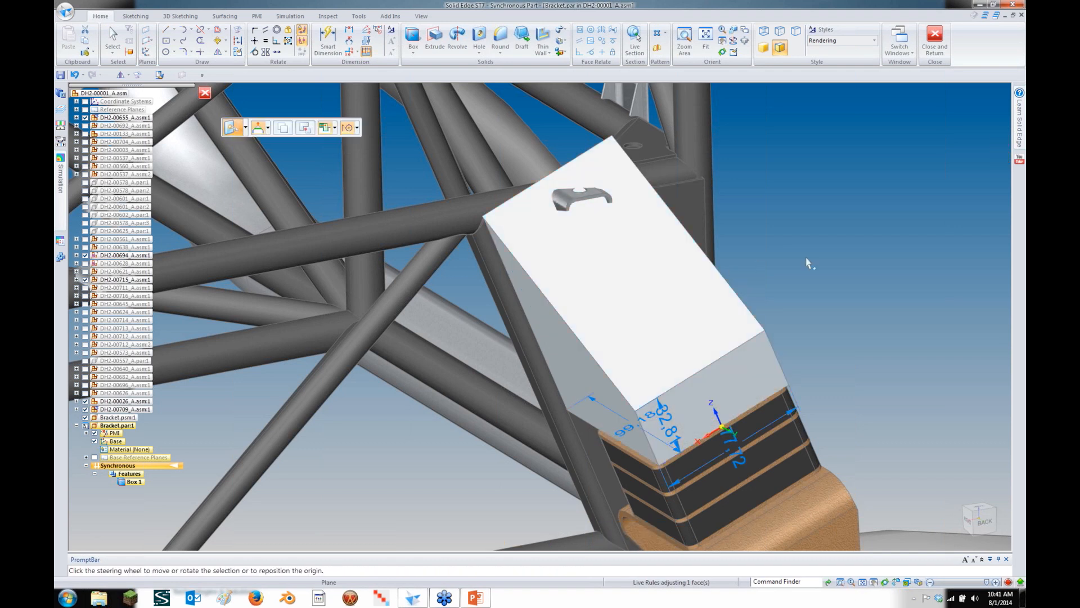
{"action": "right_click", "coordinate": [807, 259]}
{"action": "left_click", "coordinate": [794, 243]}
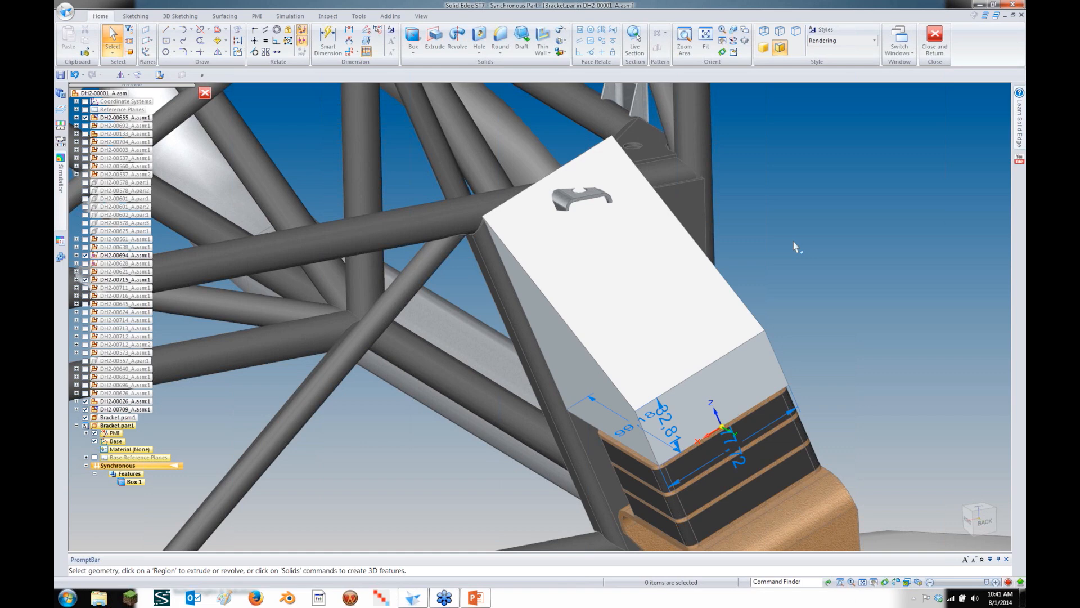
{"action": "middle_click_drag", "start_coordinate": [794, 243], "coordinate": [710, 235]}
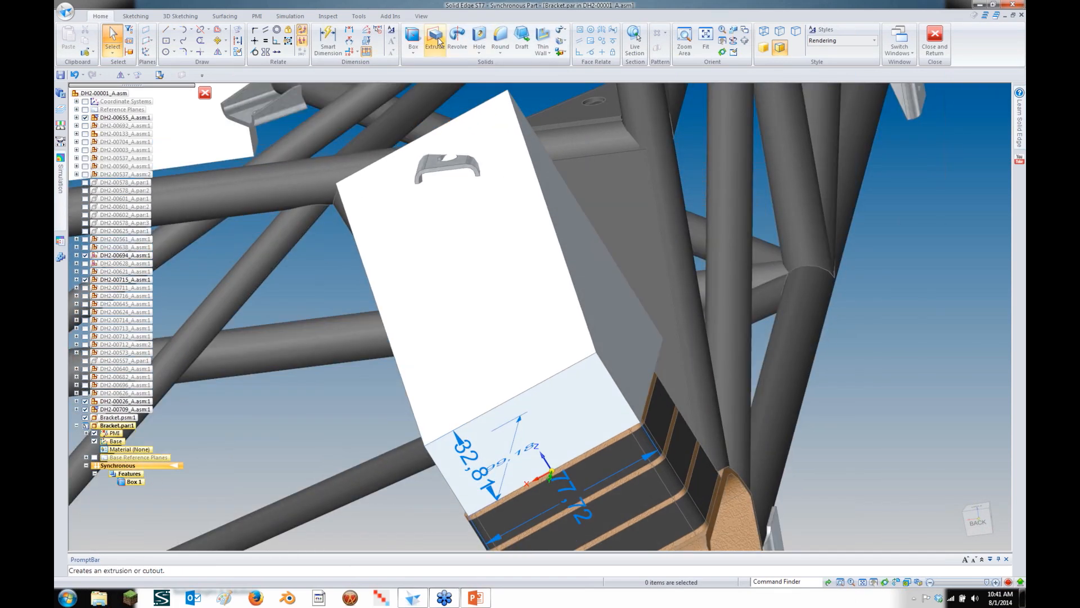
Sketch on the box's end face using projected edges
{"action": "left_click", "coordinate": [438, 42]}
{"action": "left_click", "coordinate": [238, 31]}
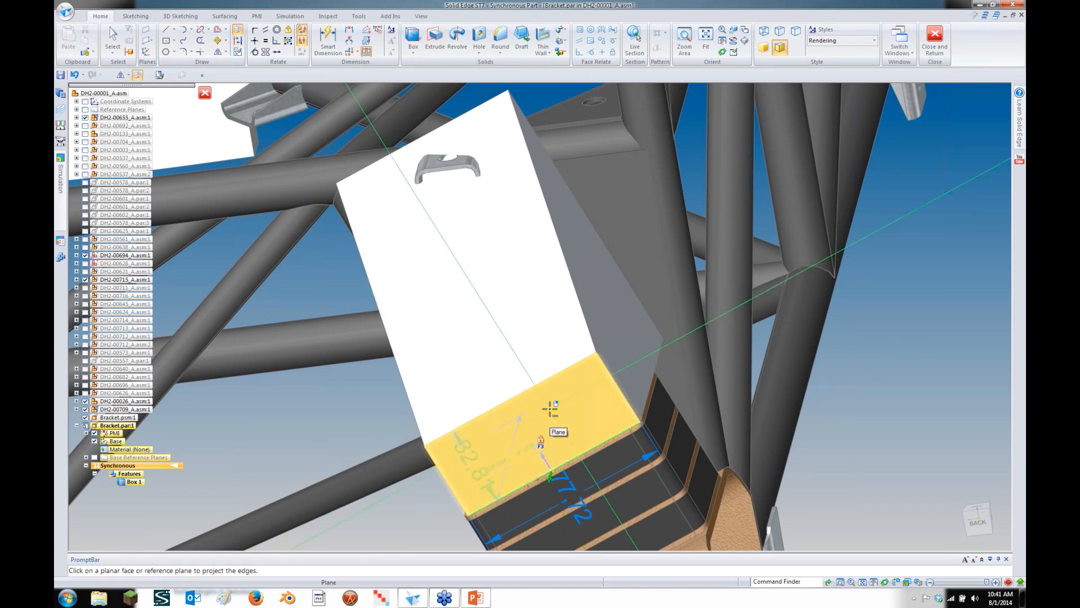
{"action": "left_click", "coordinate": [549, 409]}
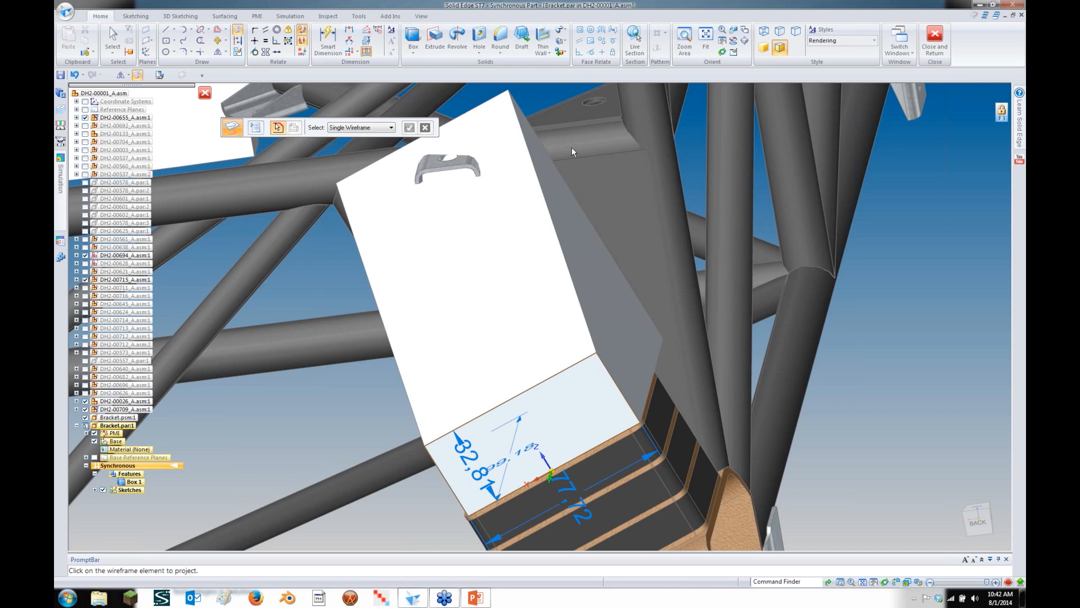
{"action": "middle_click_drag", "start_coordinate": [554, 158], "coordinate": [504, 206]}
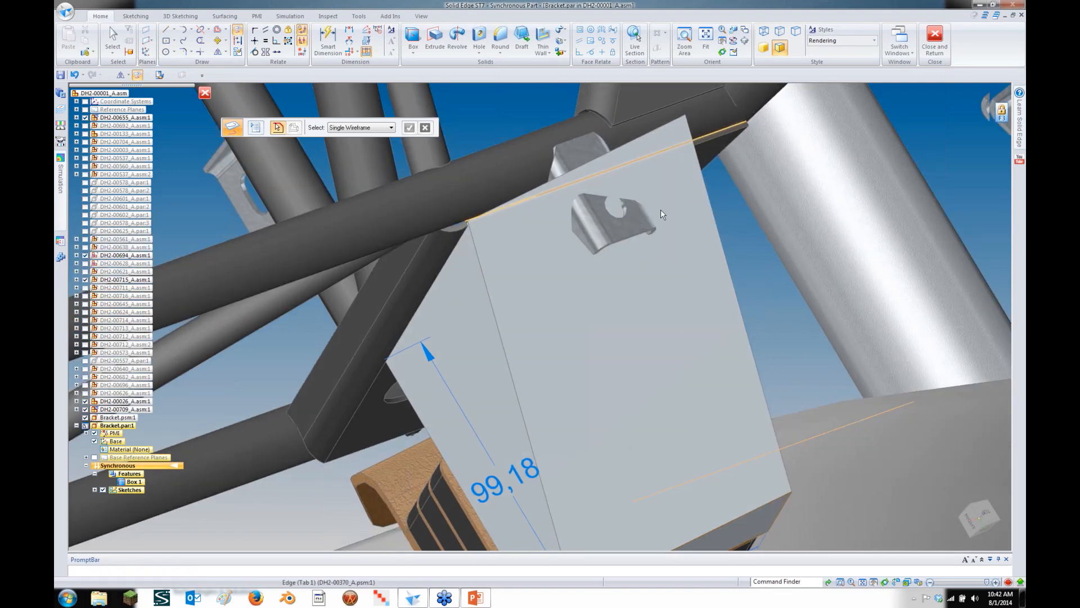
{"action": "middle_click_drag", "start_coordinate": [660, 212], "coordinate": [648, 197]}
Cut away the block's top along the sketched line, picking the line as a single-element profile
{"action": "left_click", "coordinate": [434, 48]}
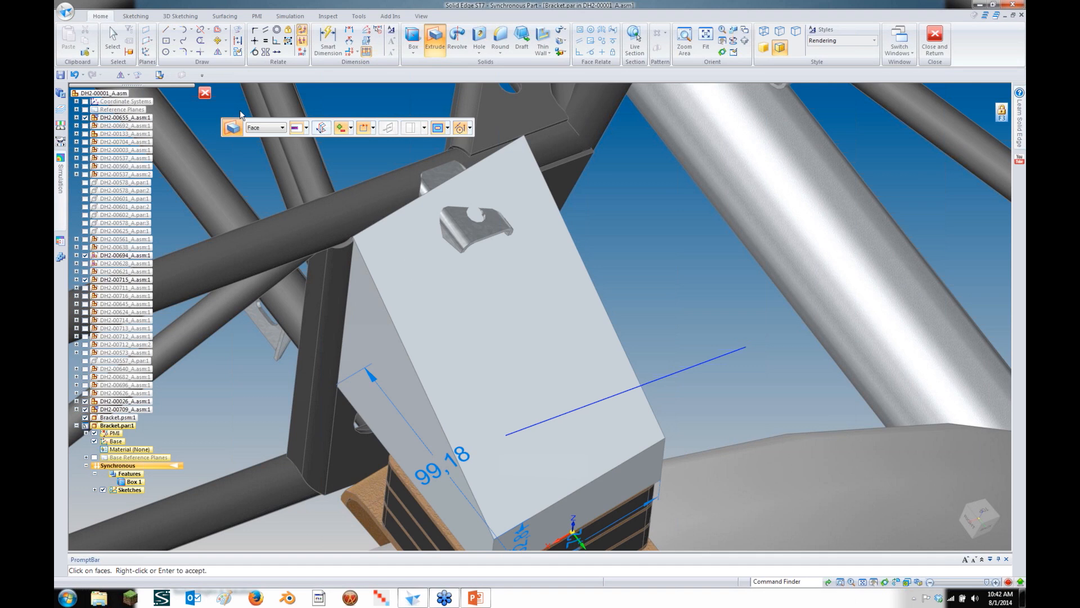
{"action": "left_click", "coordinate": [256, 129]}
{"action": "left_click", "coordinate": [265, 145]}
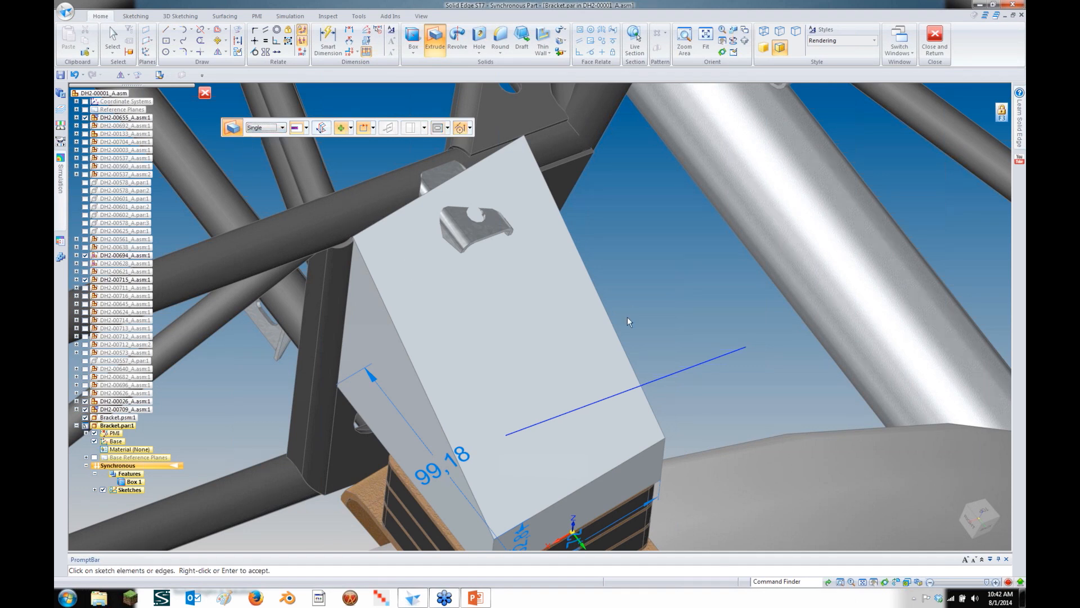
{"action": "left_click", "coordinate": [660, 377]}
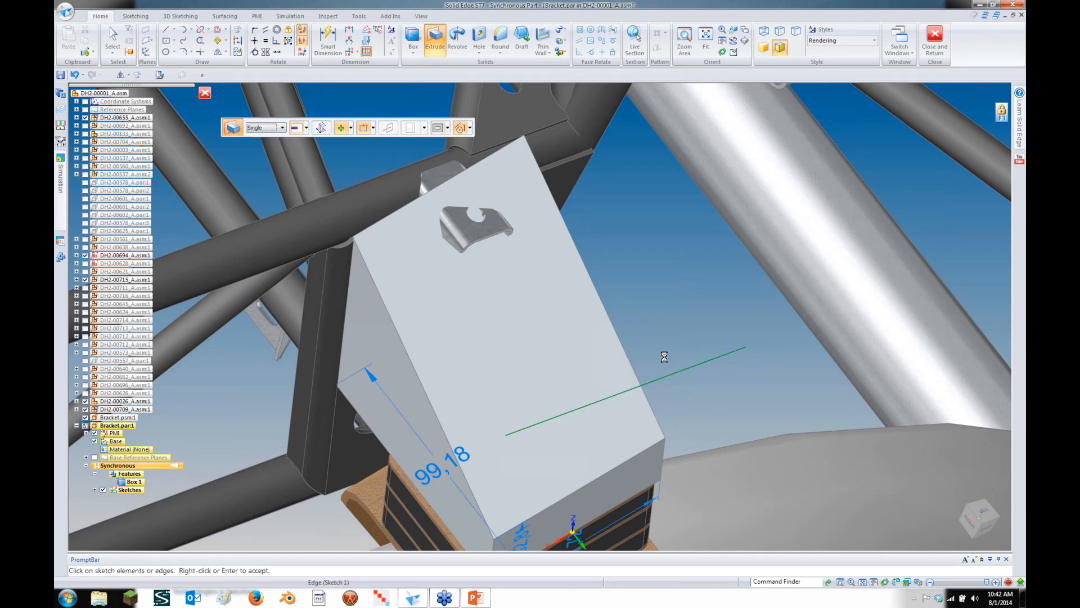
{"action": "right_click", "coordinate": [660, 324]}
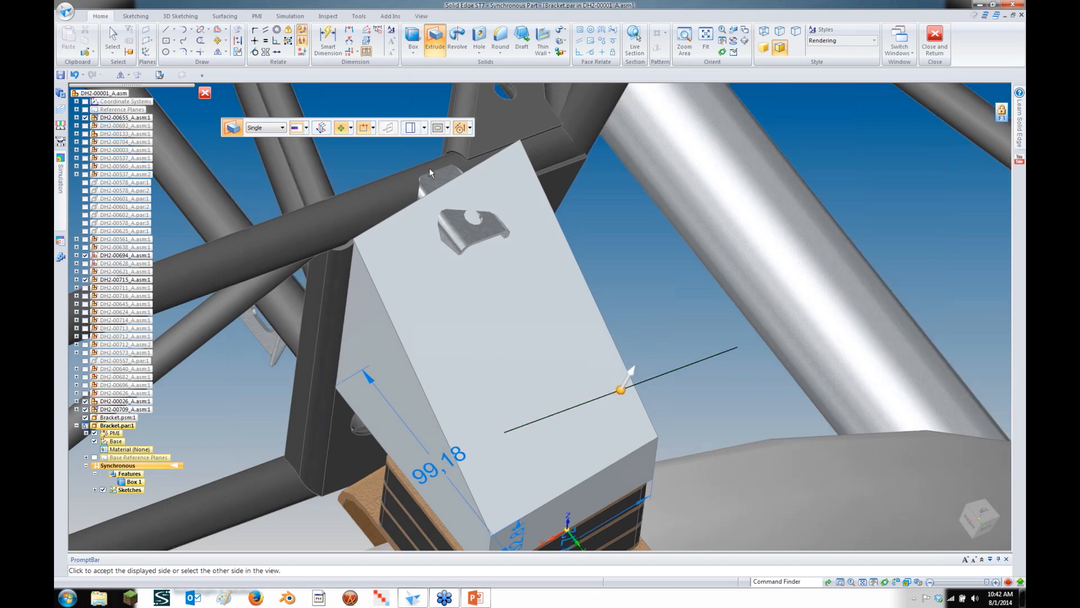
{"action": "left_click", "coordinate": [379, 167]}
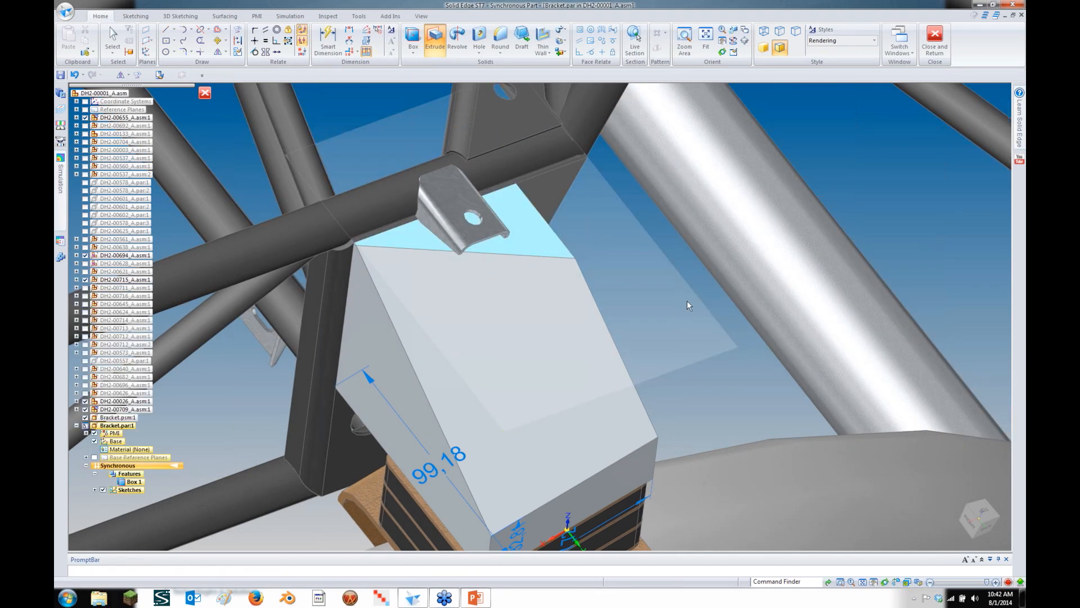
{"action": "key", "text": "Escape"}
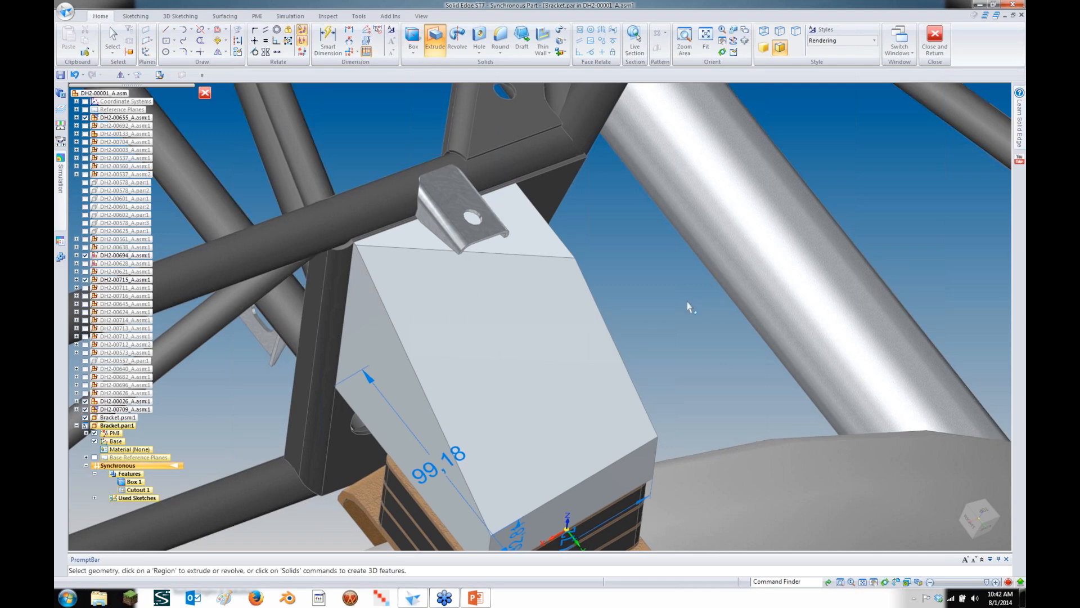
{"action": "right_click", "coordinate": [654, 292]}
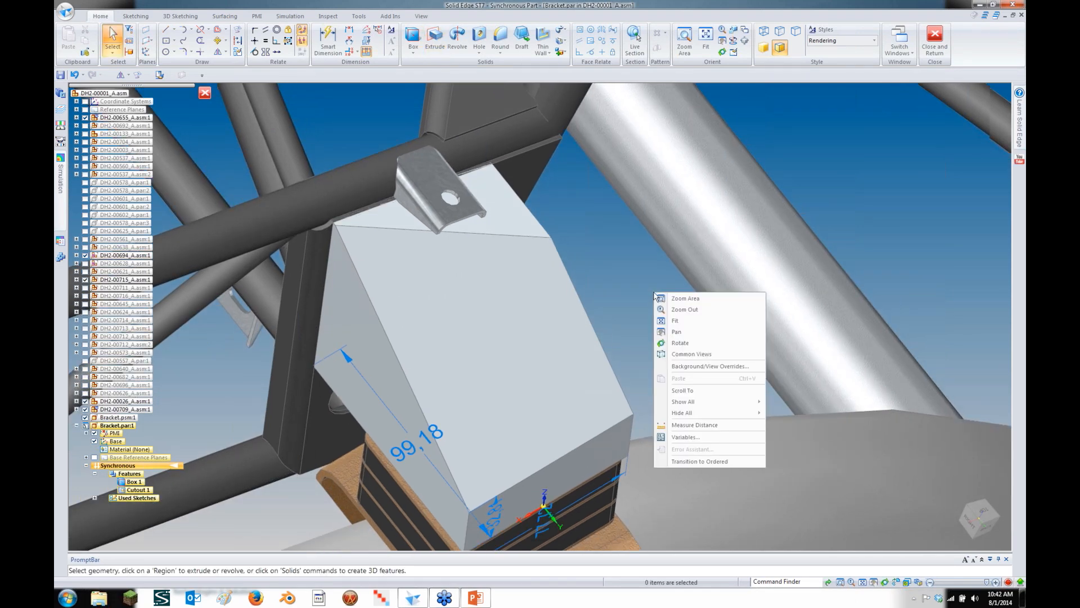
Move the block's angled side face out to the neighbouring frame part's corner vertex
{"action": "left_click", "coordinate": [380, 335]}
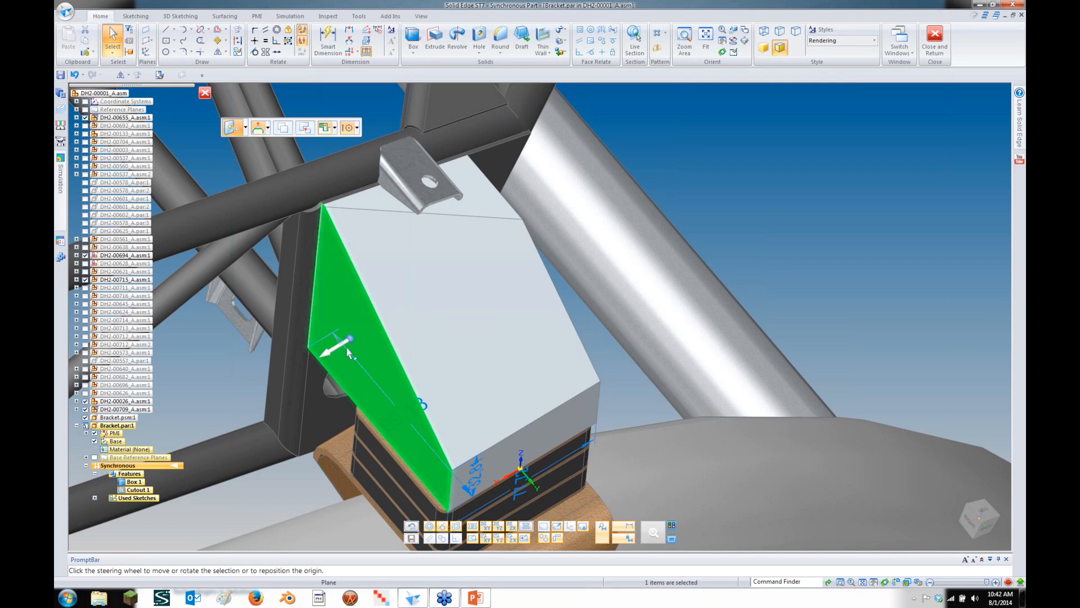
{"action": "left_click", "coordinate": [347, 351]}
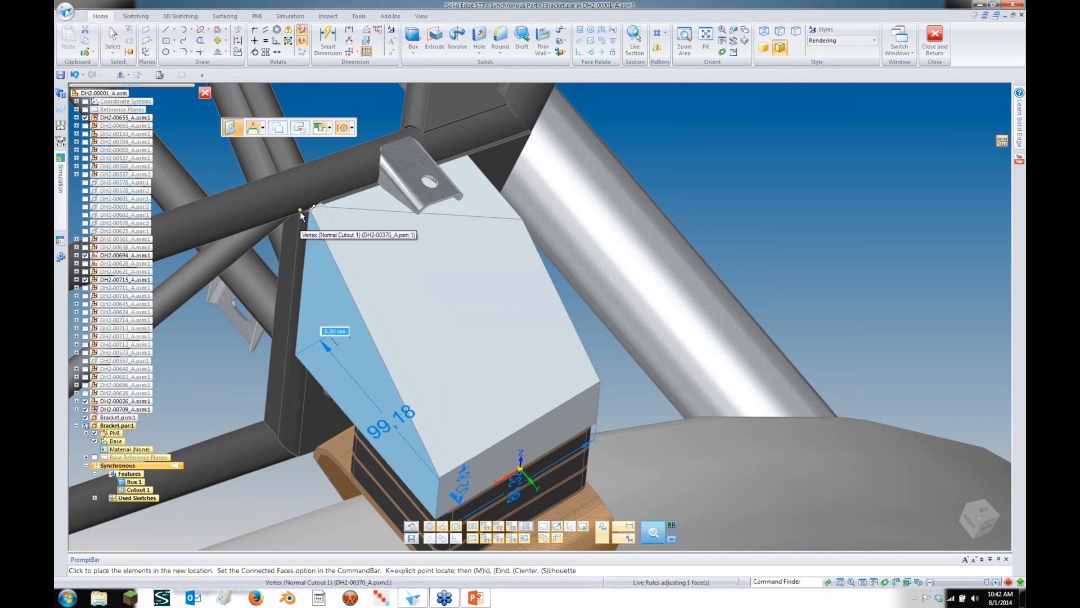
{"action": "left_click", "coordinate": [301, 213]}
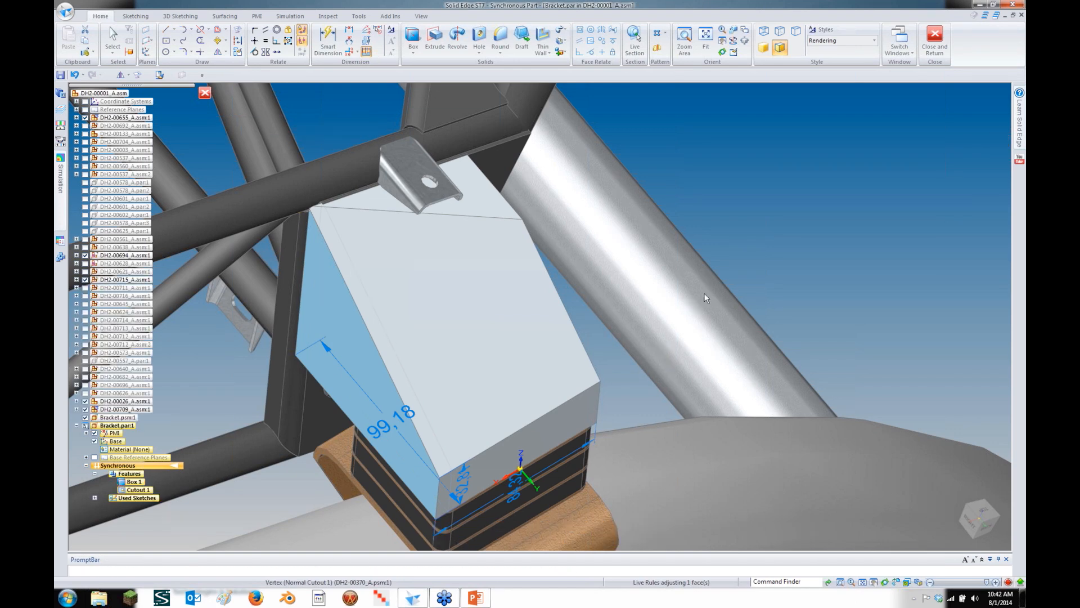
{"action": "left_click", "coordinate": [810, 226]}
{"action": "middle_click_drag", "start_coordinate": [790, 220], "coordinate": [687, 256]}
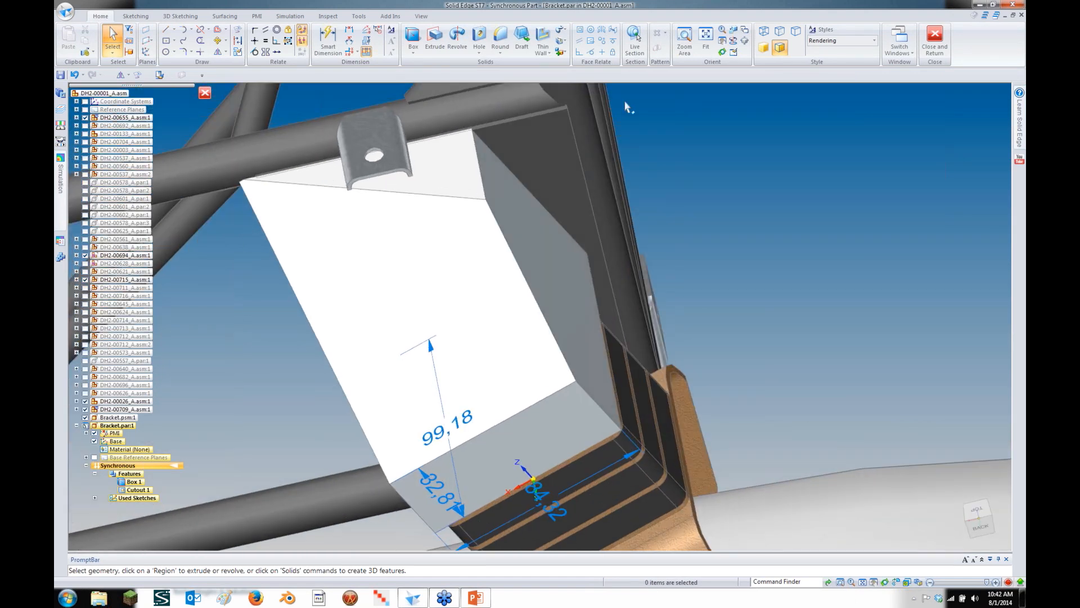
Make the block's side face coplanar with the adjacent frame plate face using Face Relate
{"action": "left_click", "coordinate": [575, 33]}
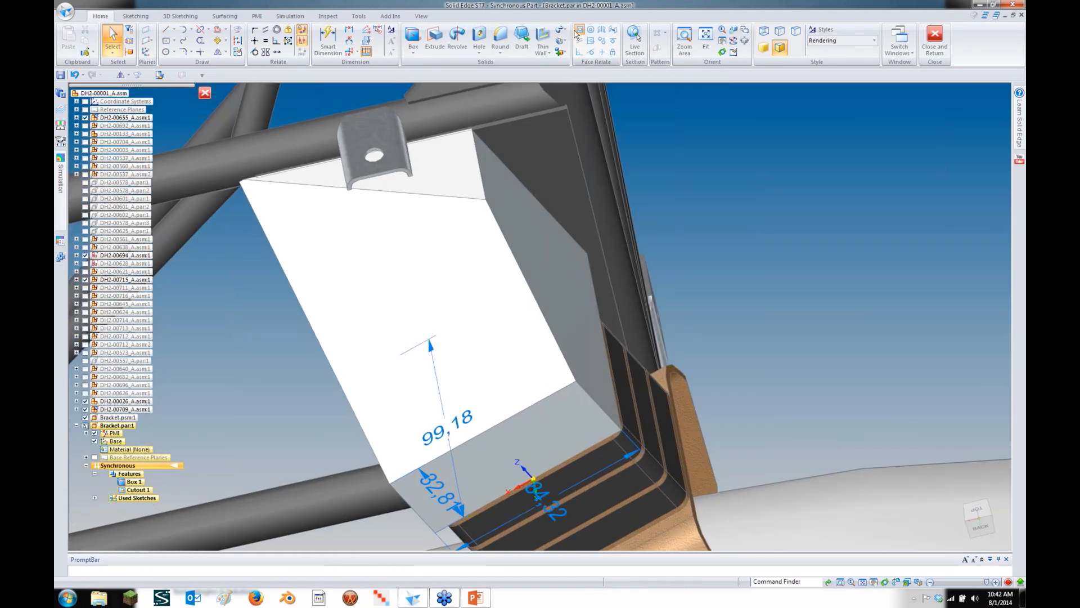
{"action": "left_click", "coordinate": [529, 236]}
{"action": "right_click", "coordinate": [599, 260]}
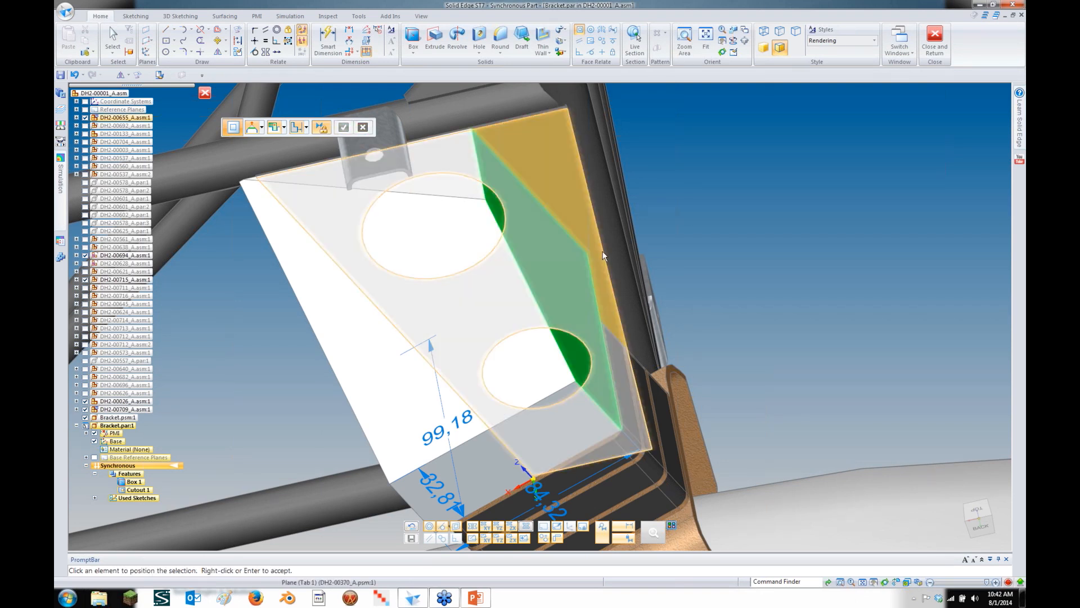
{"action": "middle_click_drag", "start_coordinate": [603, 256], "coordinate": [646, 252]}
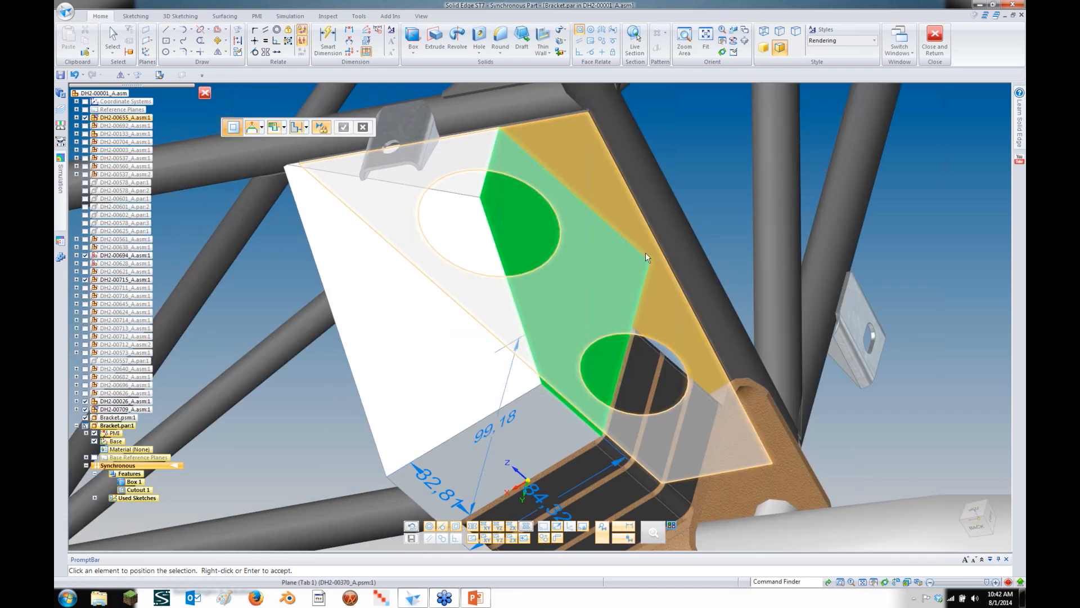
{"action": "left_click", "coordinate": [646, 252]}
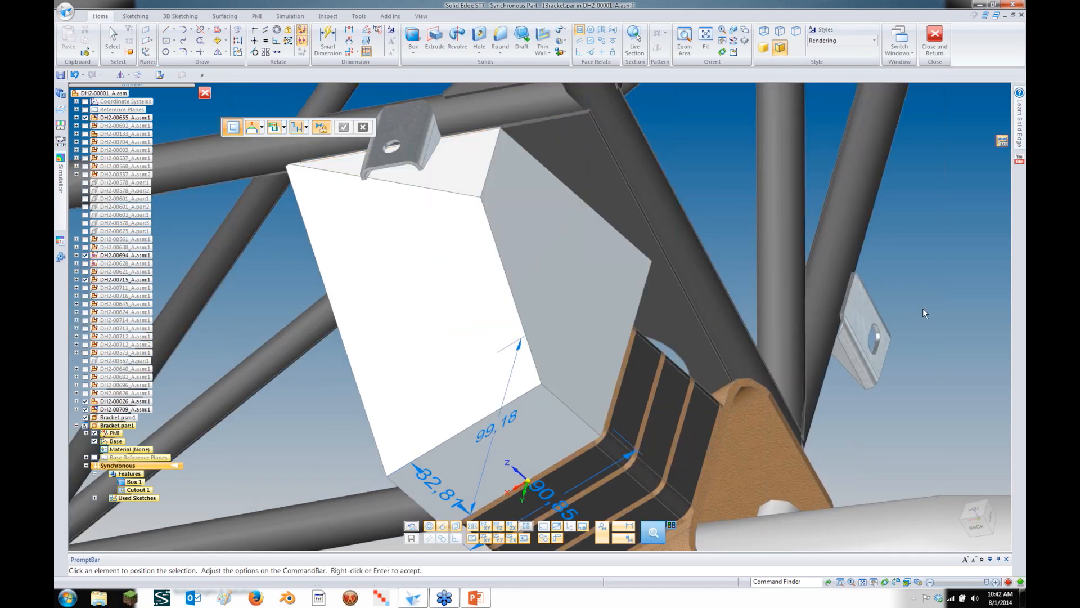
{"action": "right_click", "coordinate": [941, 337]}
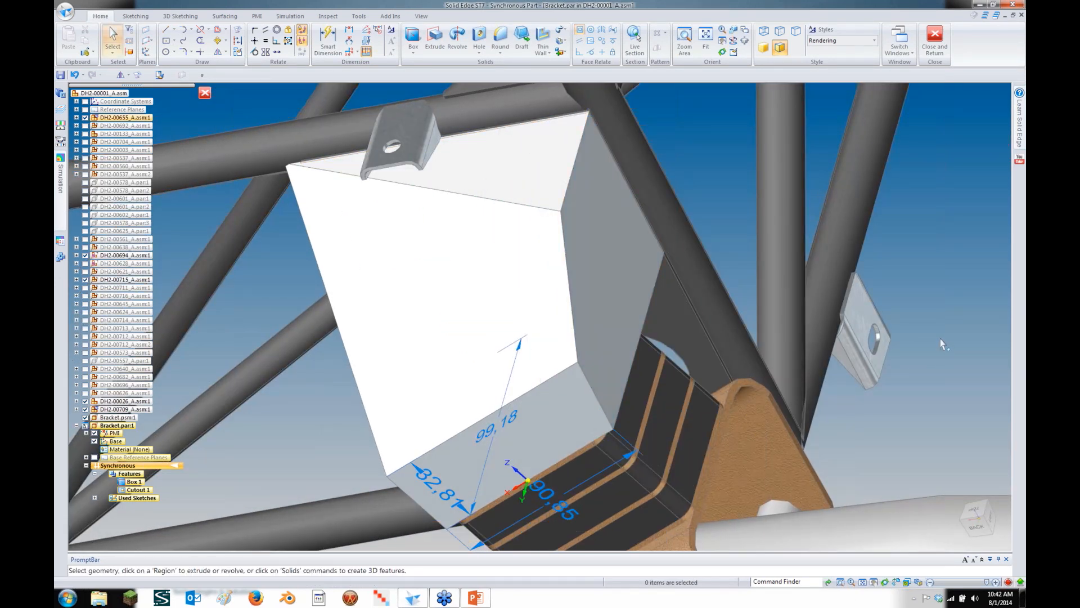
{"action": "middle_click_drag", "start_coordinate": [942, 344], "coordinate": [942, 344]}
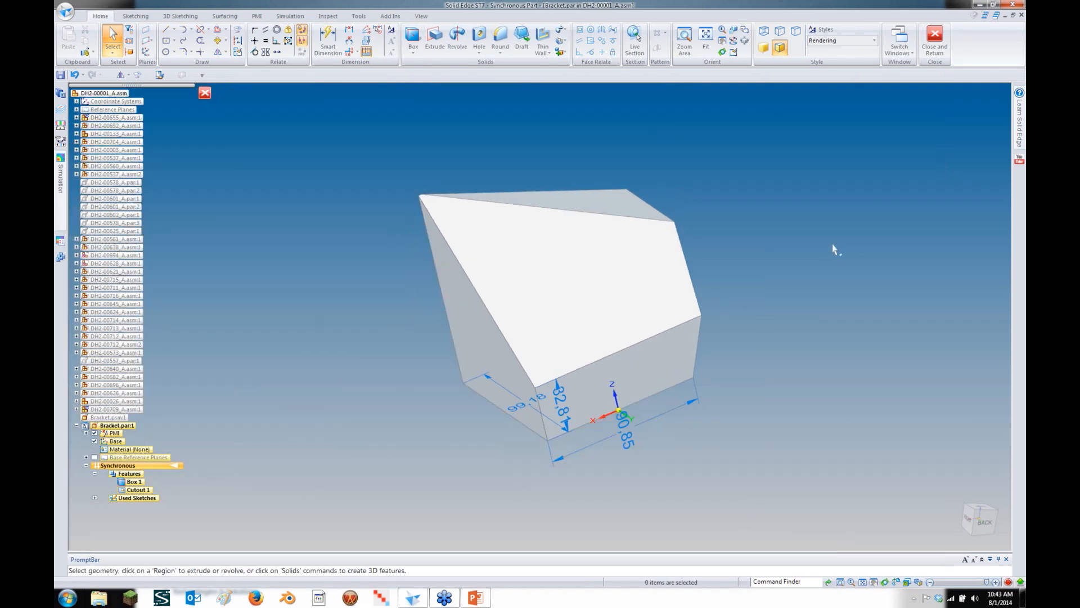
Draw a Cylinder on the locked angled left face and extend it to cut a round hole
{"action": "left_click", "coordinate": [412, 52]}
{"action": "left_click", "coordinate": [431, 77]}
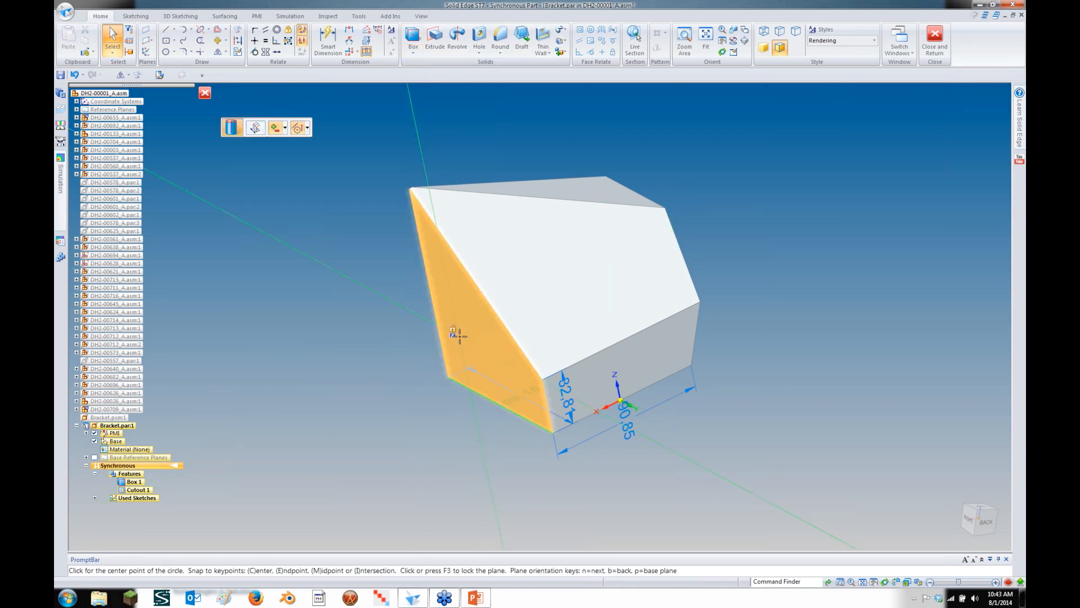
{"action": "key", "text": "F3"}
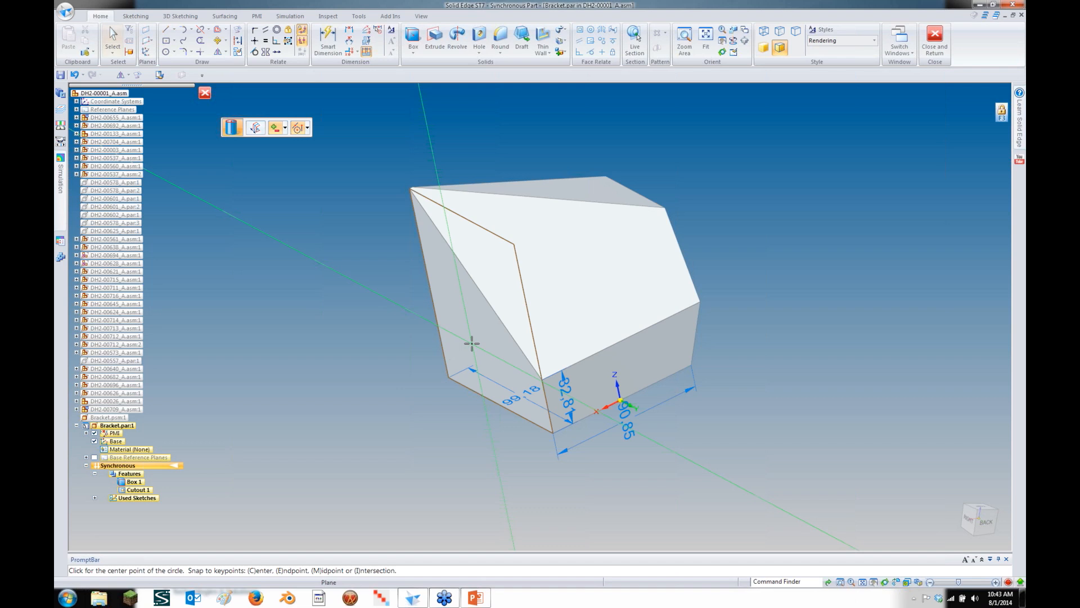
{"action": "left_click", "coordinate": [471, 342]}
{"action": "left_click", "coordinate": [452, 350]}
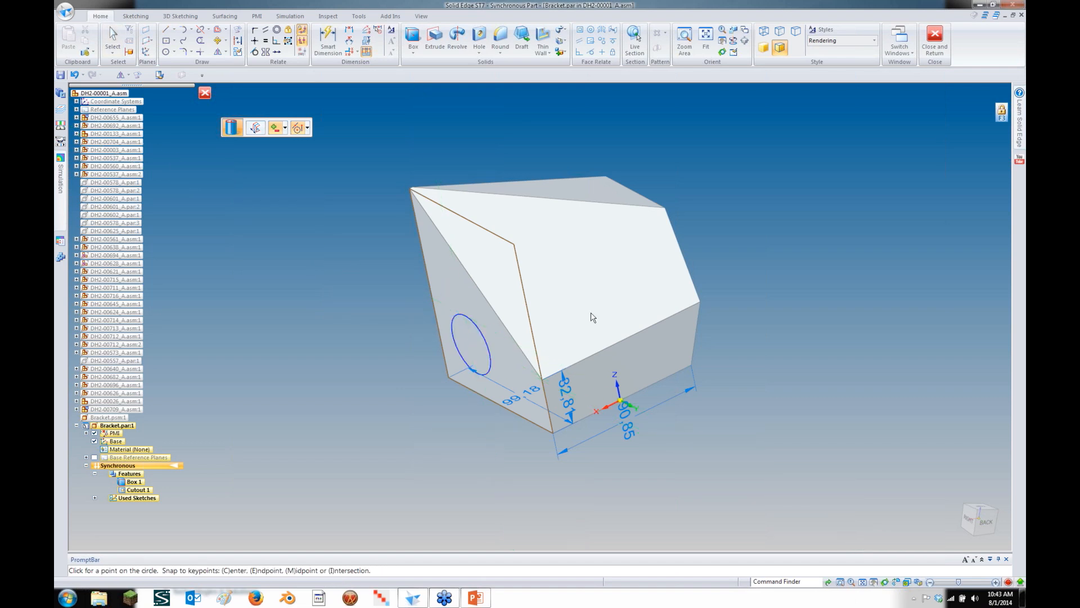
{"action": "left_click", "coordinate": [707, 288]}
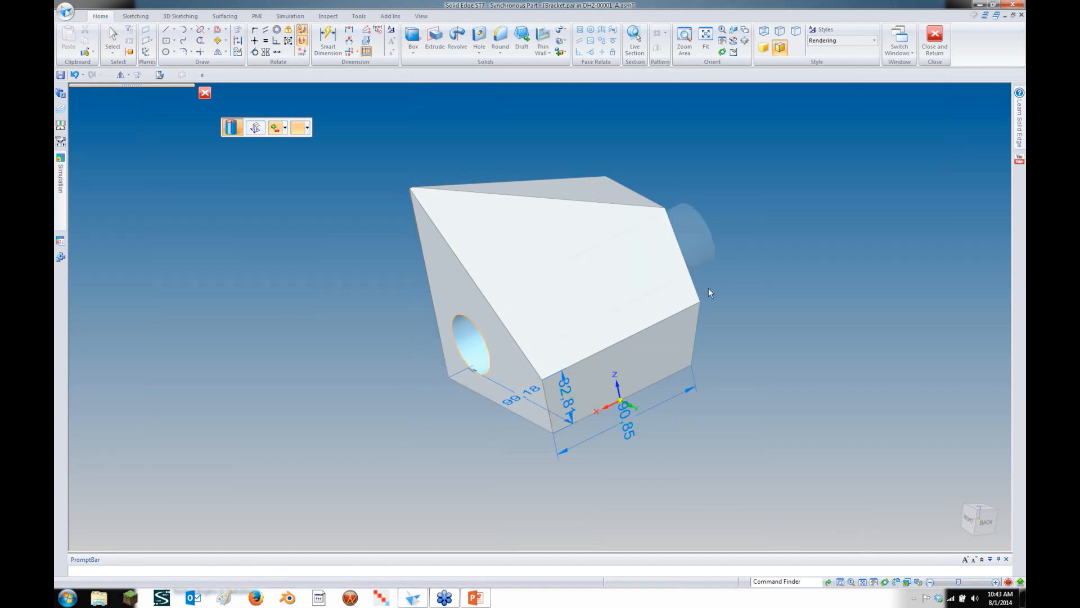
{"action": "middle_click_drag", "start_coordinate": [723, 419], "coordinate": [416, 288]}
{"action": "scroll", "coordinate": [423, 314], "scroll_direction": "up", "scroll_amount": 3}
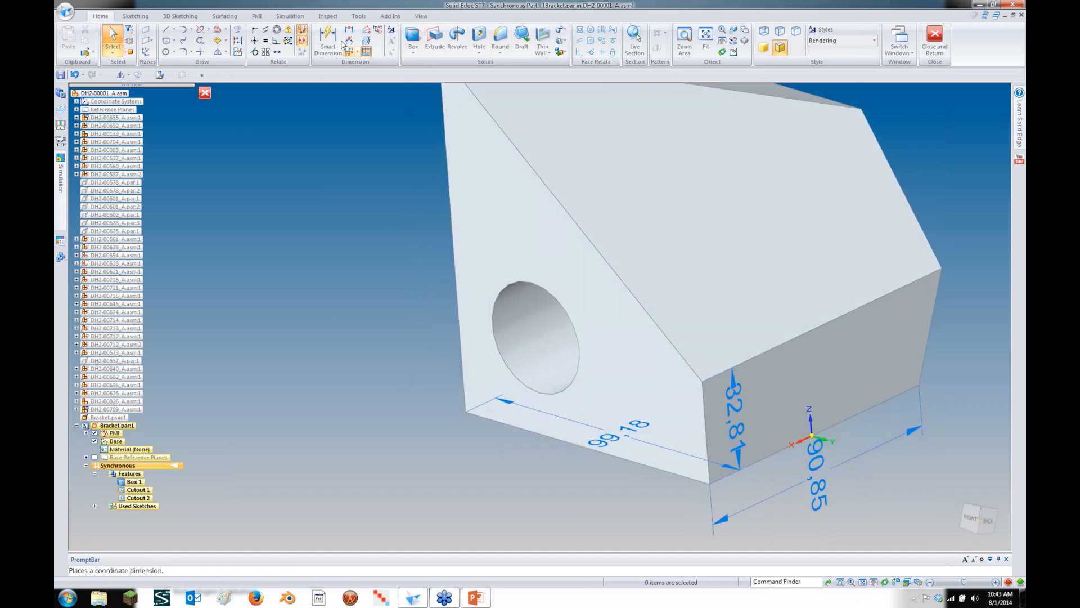
Dimension the hole centre to the bottom edge and set the distance to 35 mm
{"action": "left_click", "coordinate": [330, 40]}
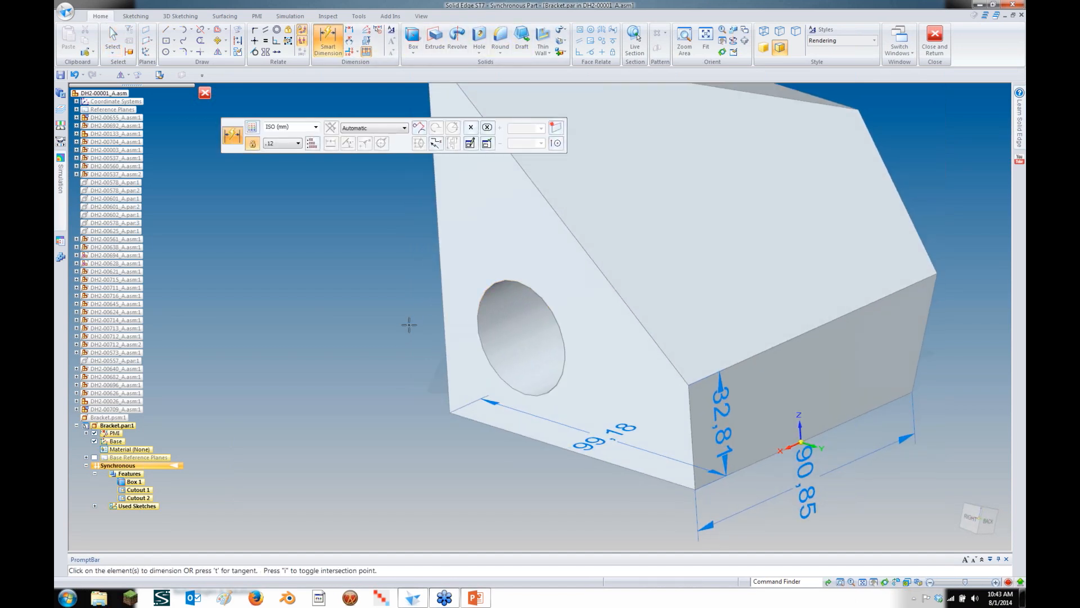
{"action": "left_click", "coordinate": [482, 362]}
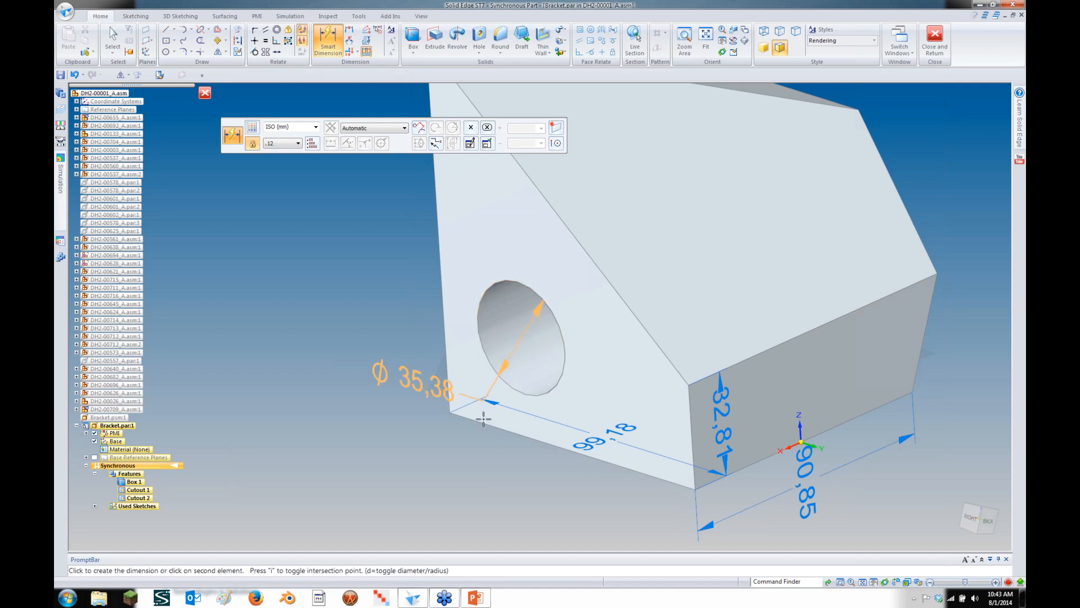
{"action": "left_click", "coordinate": [483, 422]}
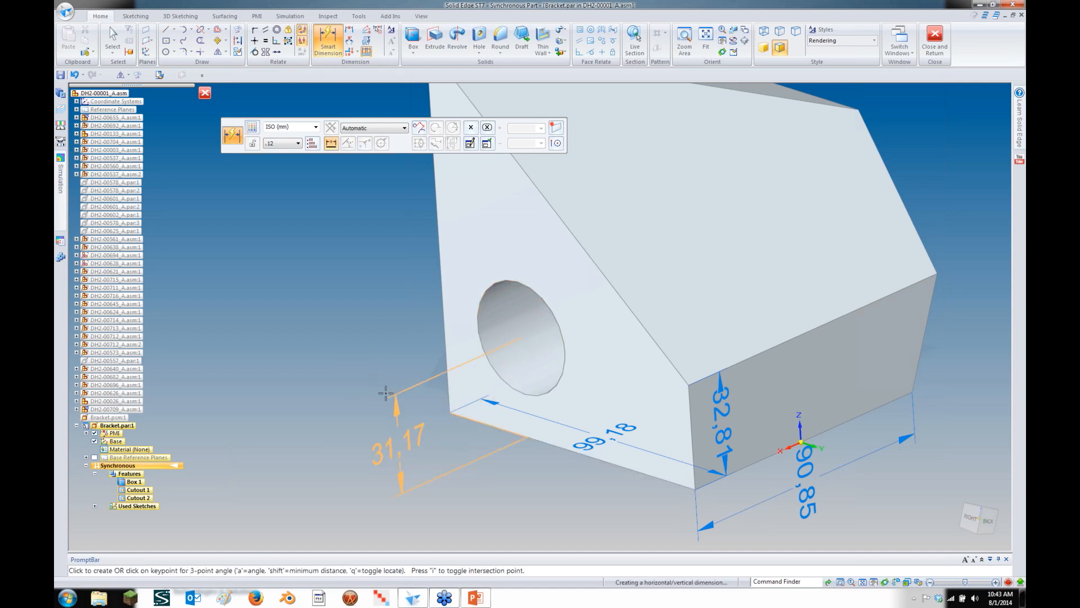
{"action": "left_click", "coordinate": [378, 425]}
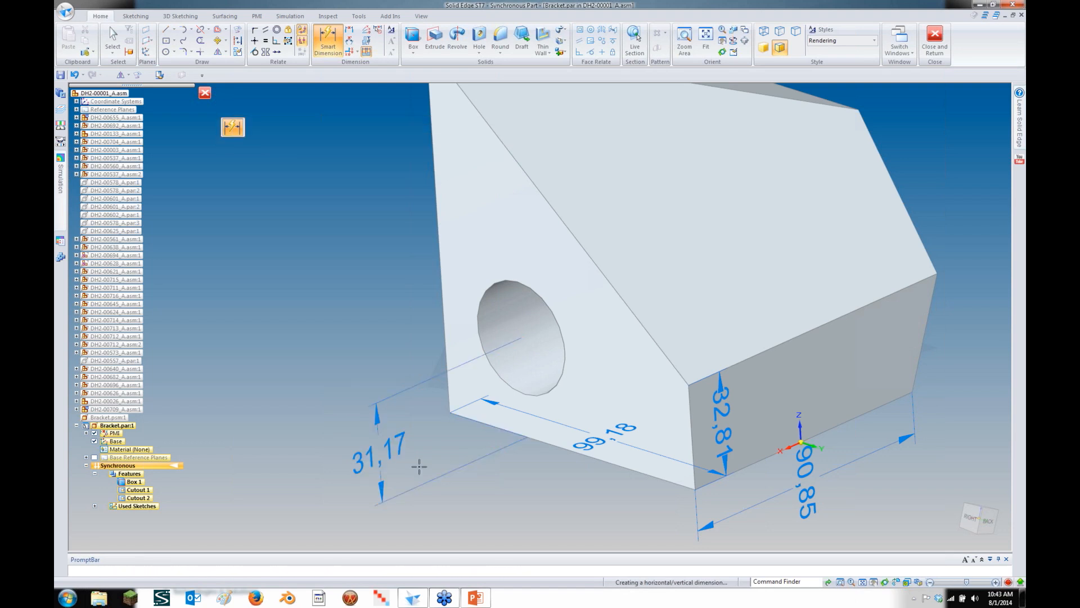
{"action": "left_click", "coordinate": [336, 509]}
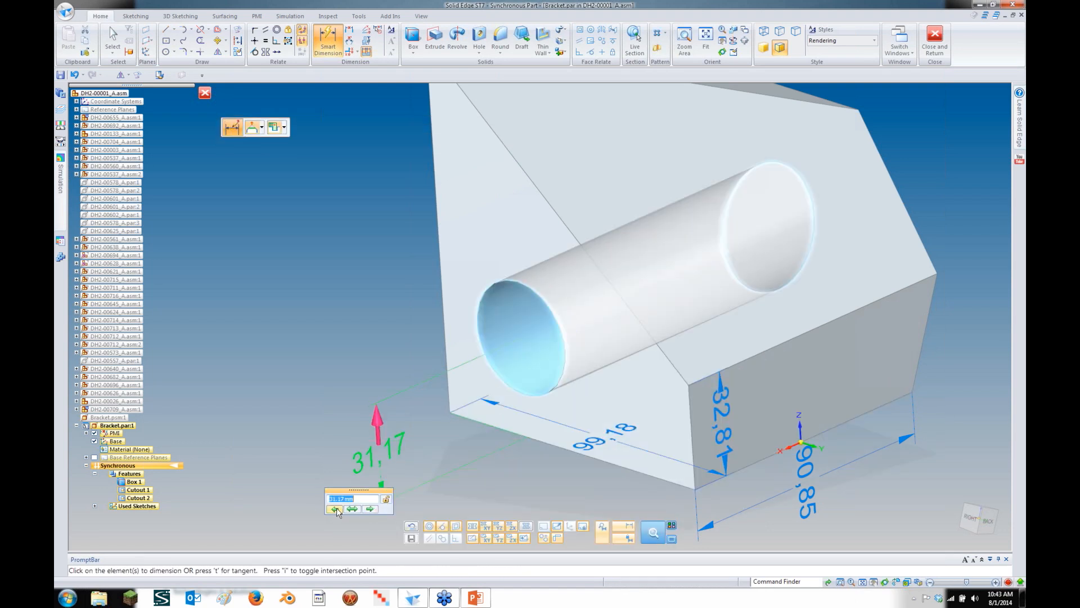
{"action": "type", "text": "35"}
{"action": "key", "text": "Return"}
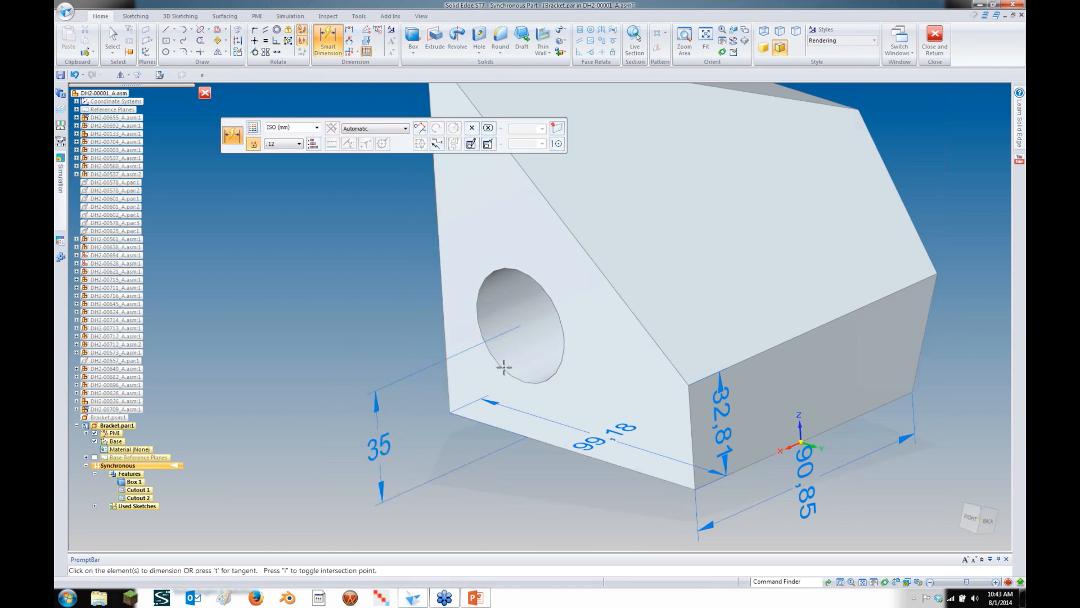
Dimension the hole centre to the side edge and set that distance to 35 mm
{"action": "left_click", "coordinate": [448, 402]}
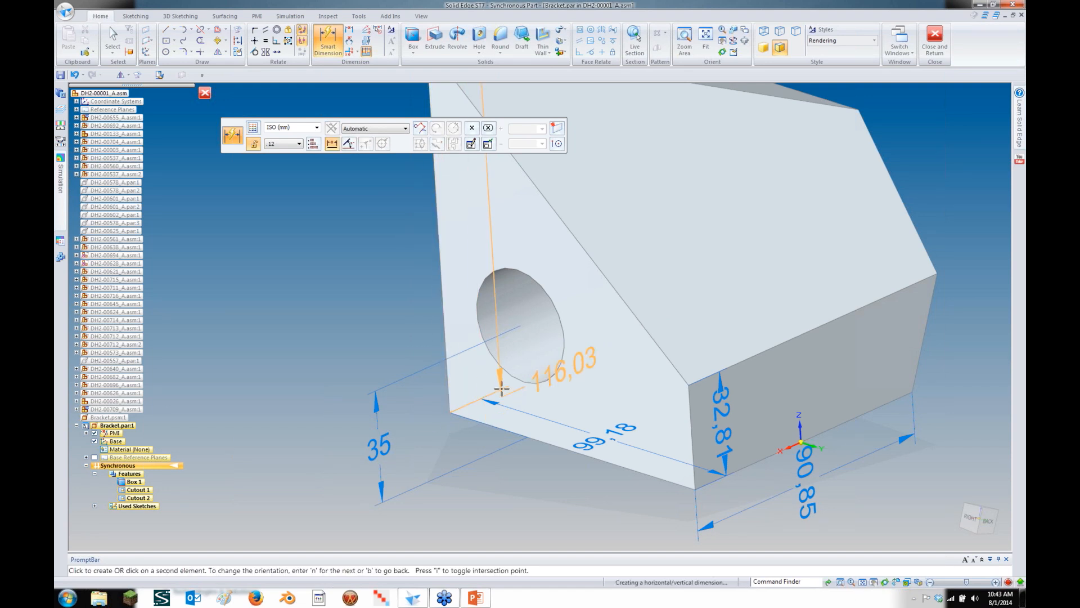
{"action": "left_click", "coordinate": [513, 376]}
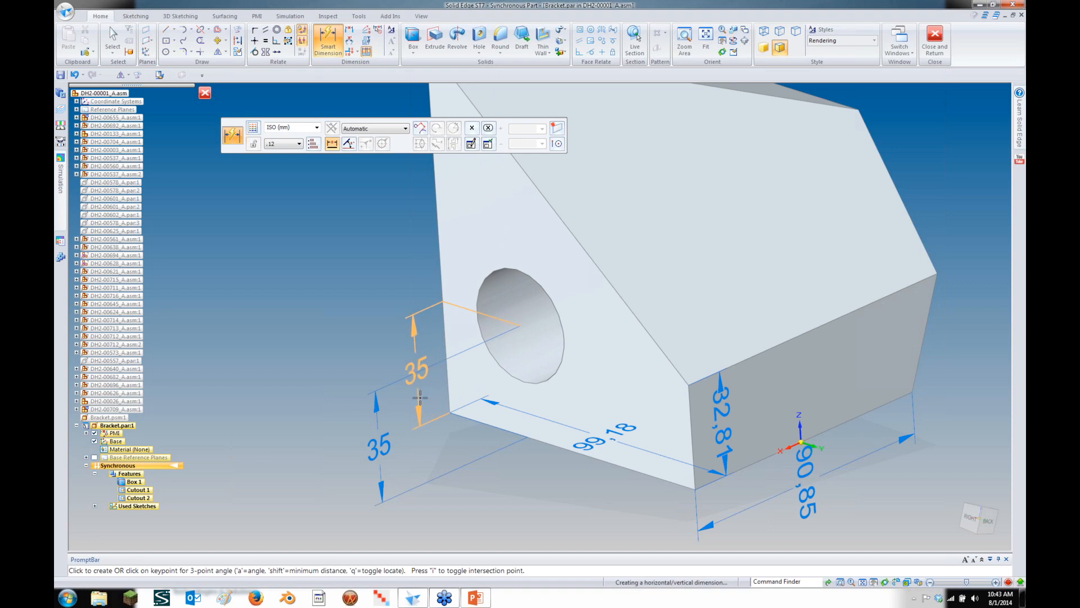
{"action": "right_click", "coordinate": [481, 424]}
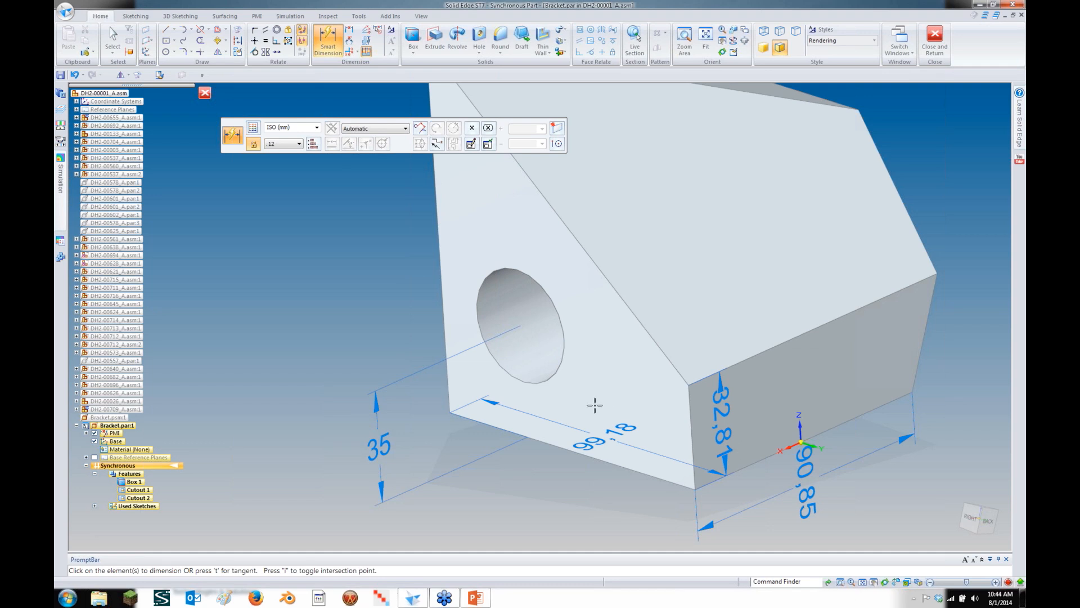
{"action": "left_click", "coordinate": [550, 379]}
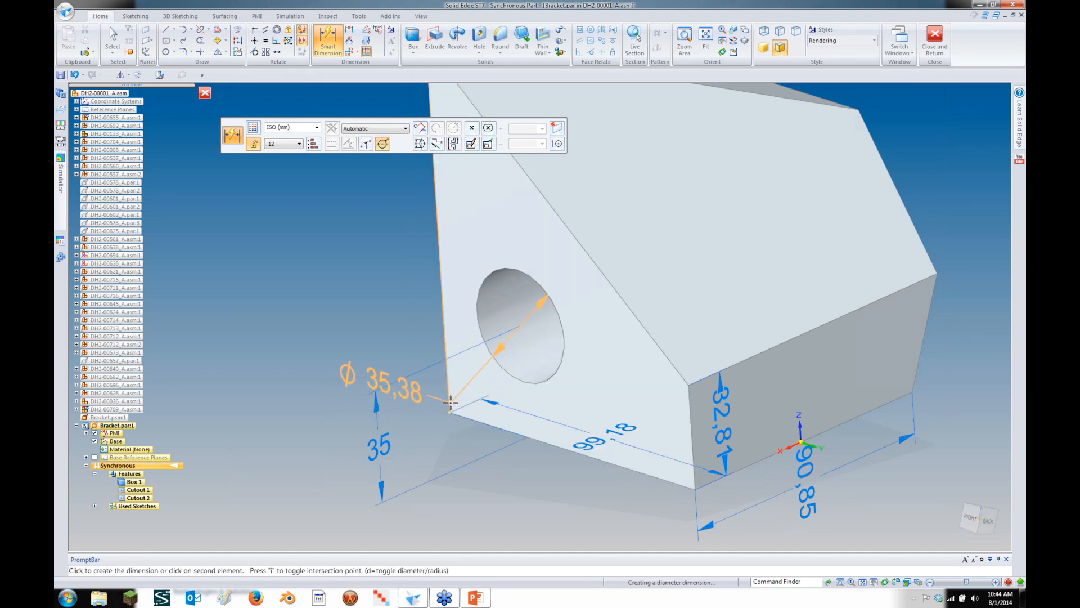
{"action": "left_click", "coordinate": [459, 433]}
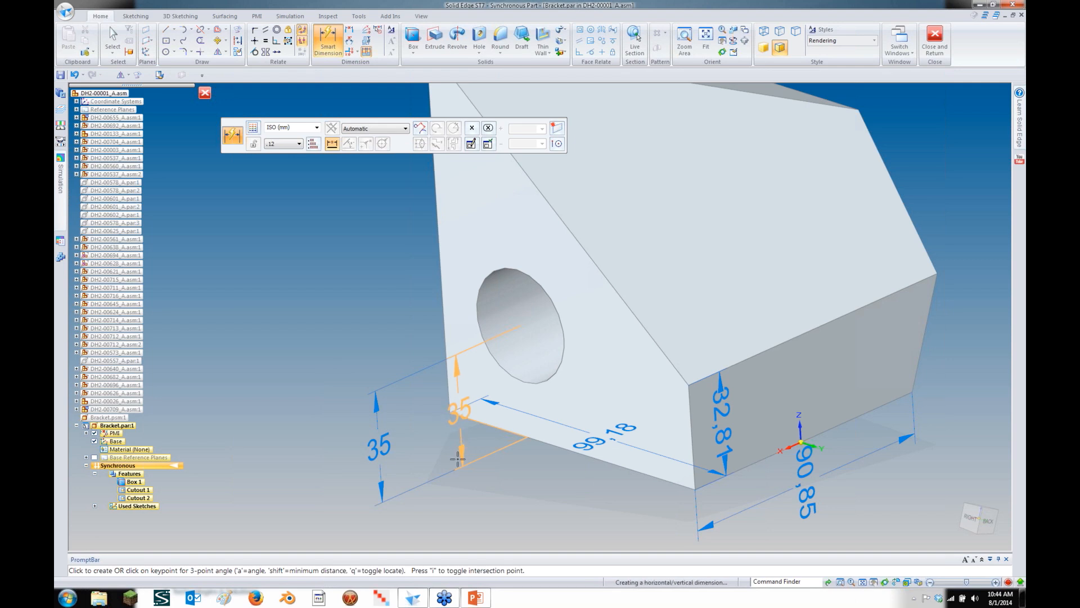
{"action": "left_click", "coordinate": [503, 464]}
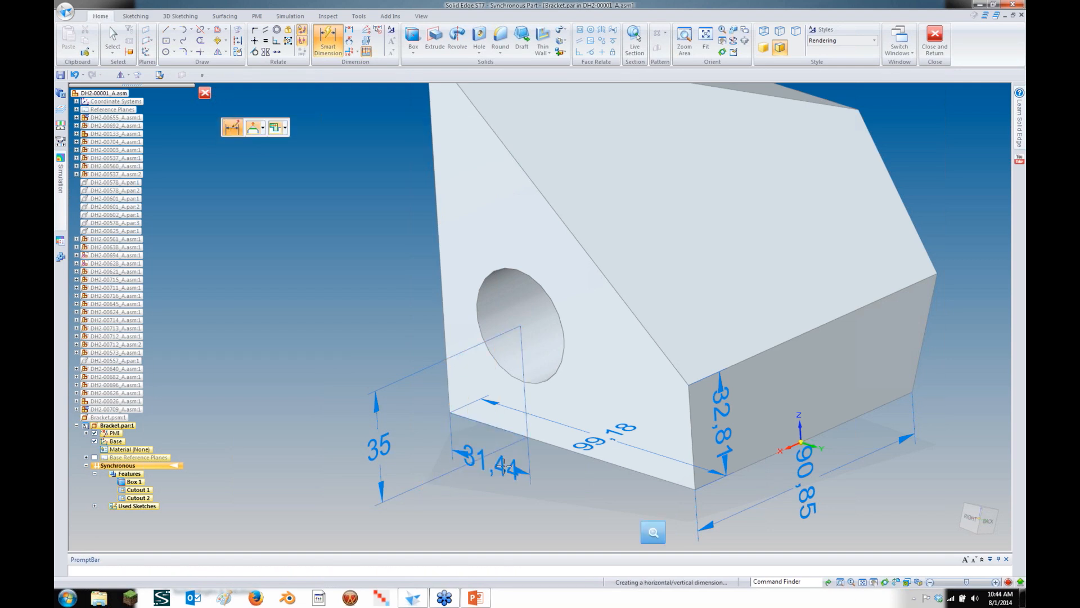
{"action": "type", "text": "35"}
{"action": "key", "text": "Return"}
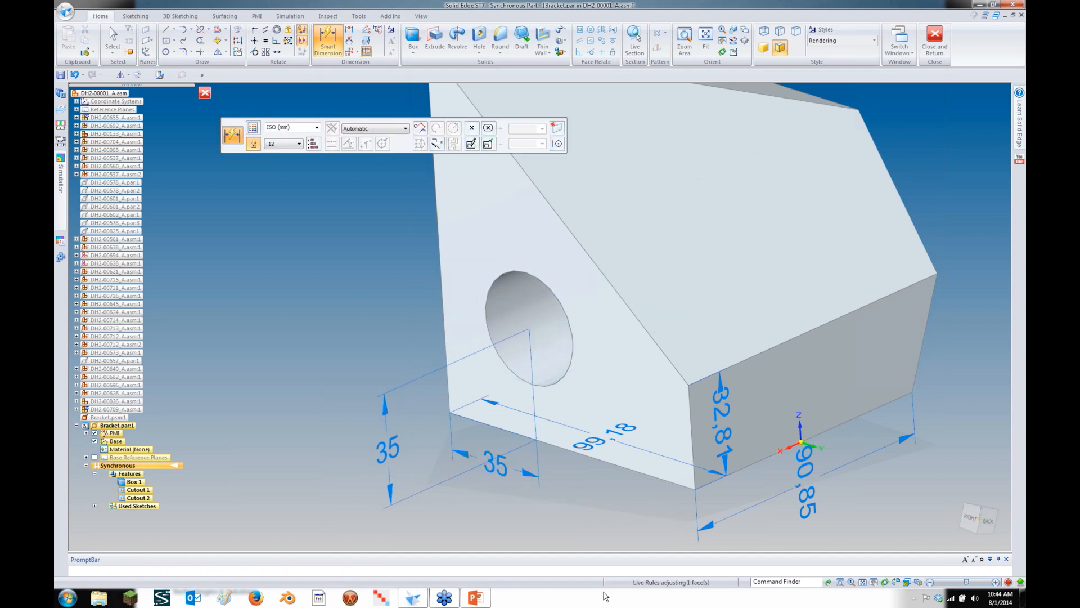
{"action": "key", "text": "Escape"}
{"action": "middle_click_drag", "start_coordinate": [374, 336], "coordinate": [357, 376]}
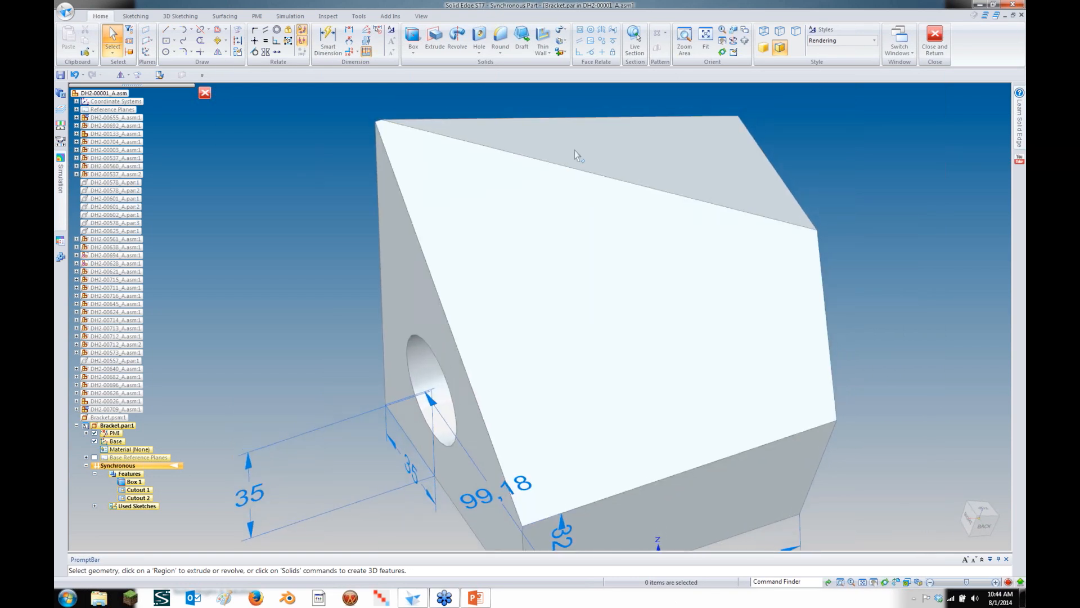
Dimension the large face's top edge and change its length from 125.89 to 119.59 mm
{"action": "left_click", "coordinate": [575, 150]}
{"action": "left_click", "coordinate": [329, 42]}
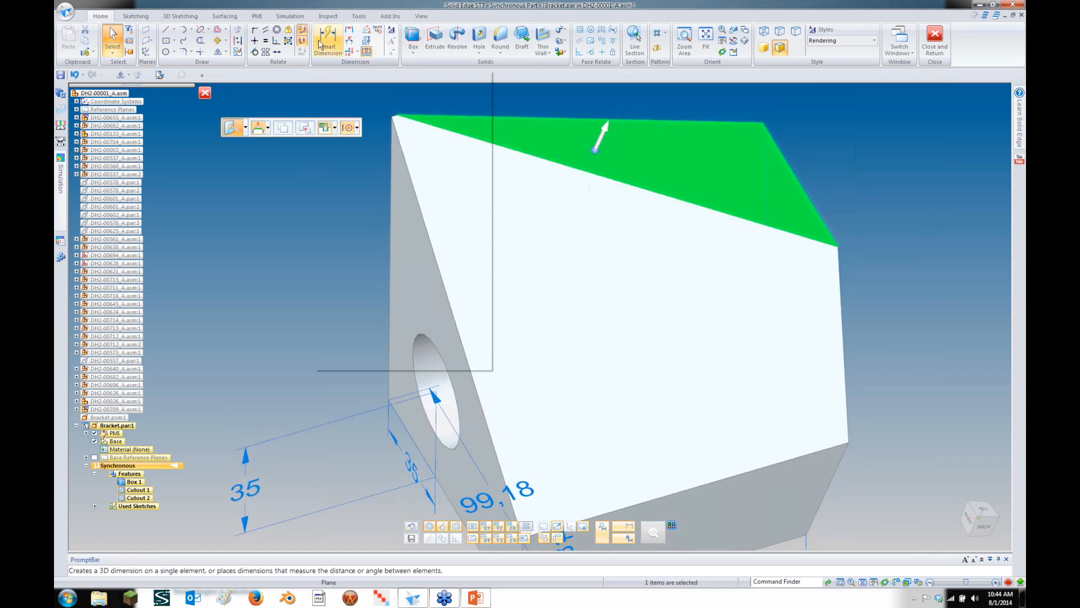
{"action": "left_click", "coordinate": [596, 120]}
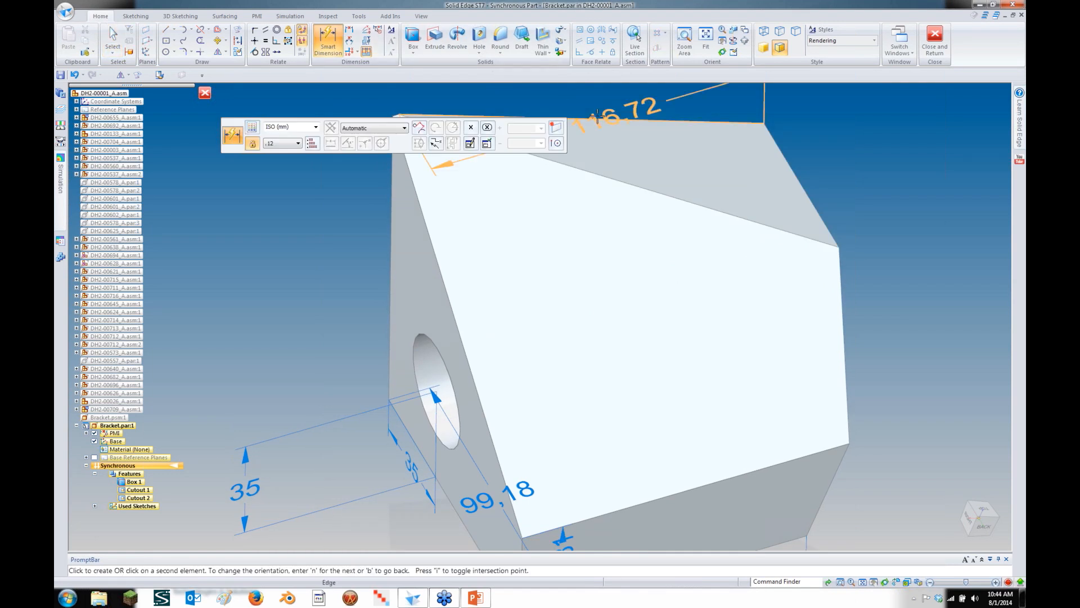
{"action": "left_click", "coordinate": [655, 117]}
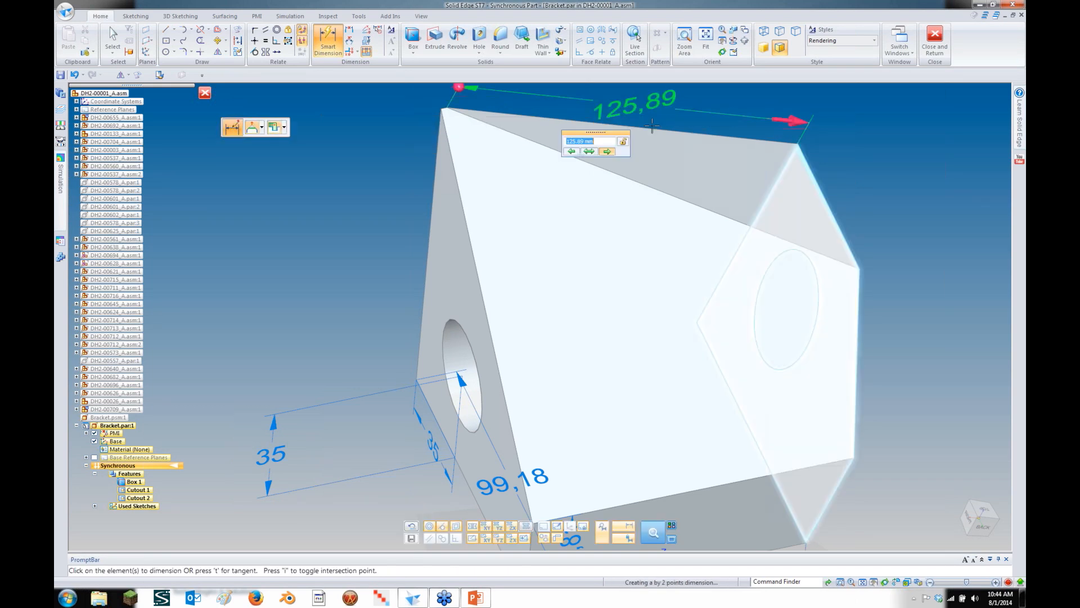
{"action": "left_click", "coordinate": [572, 152]}
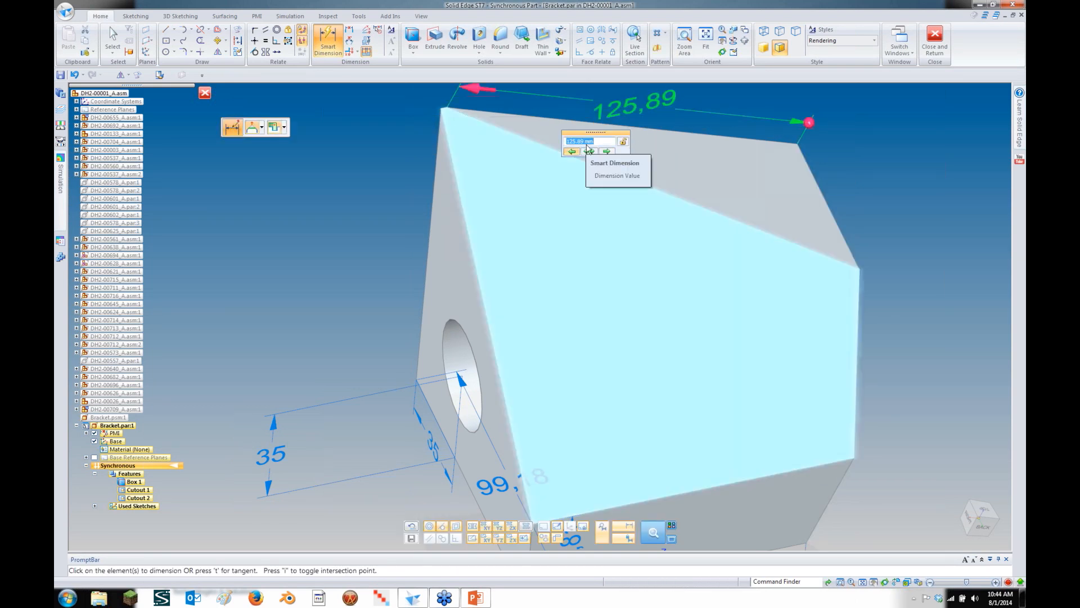
{"action": "key", "text": "Return"}
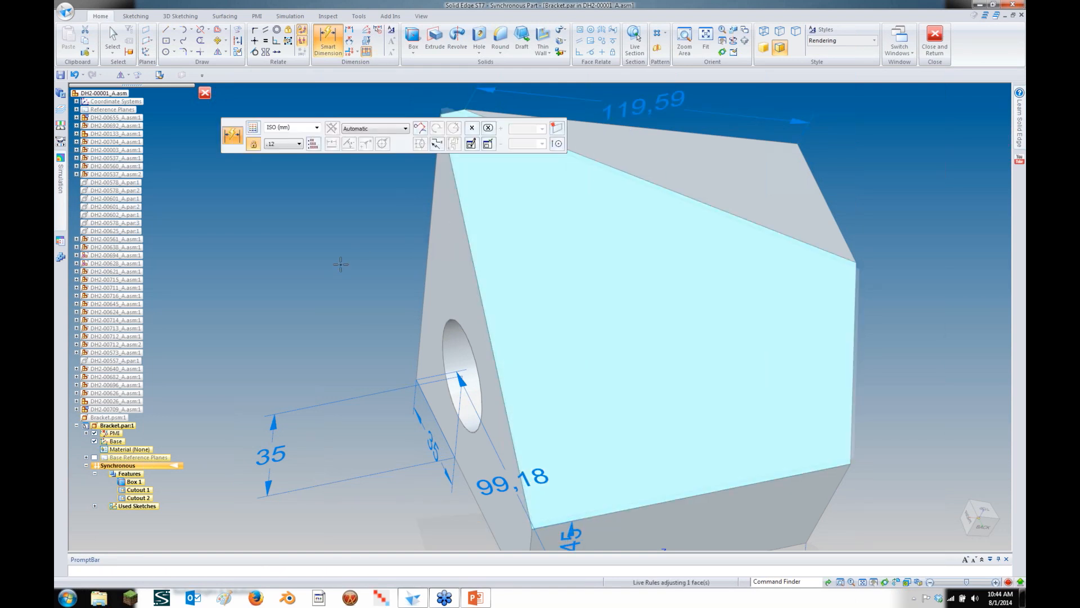
{"action": "key", "text": "Escape"}
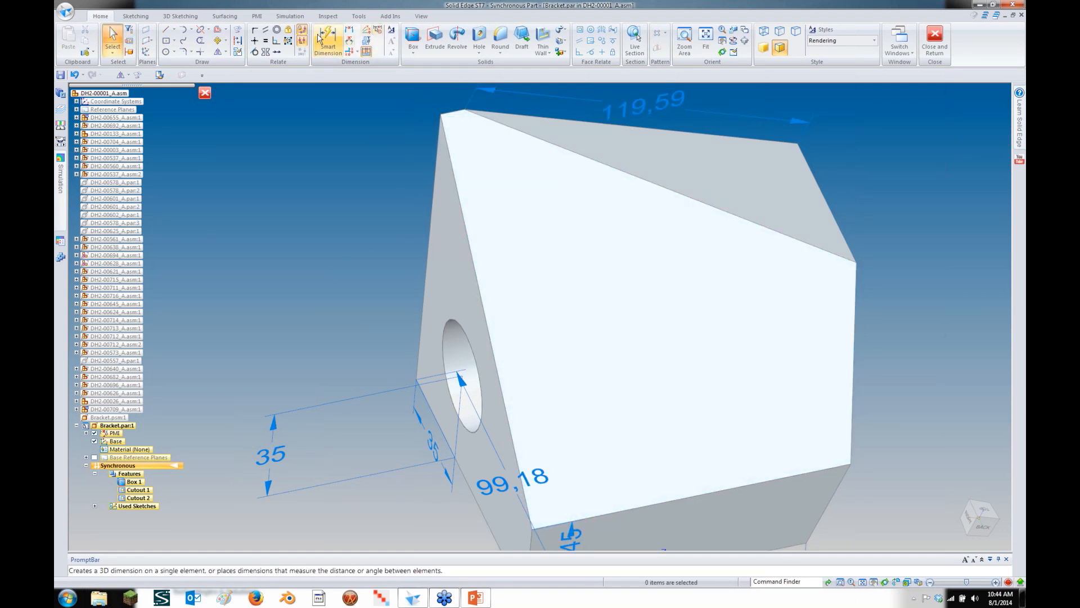
Start Project to Sketch on the top face with Project with offset enabled
{"action": "left_click", "coordinate": [236, 29]}
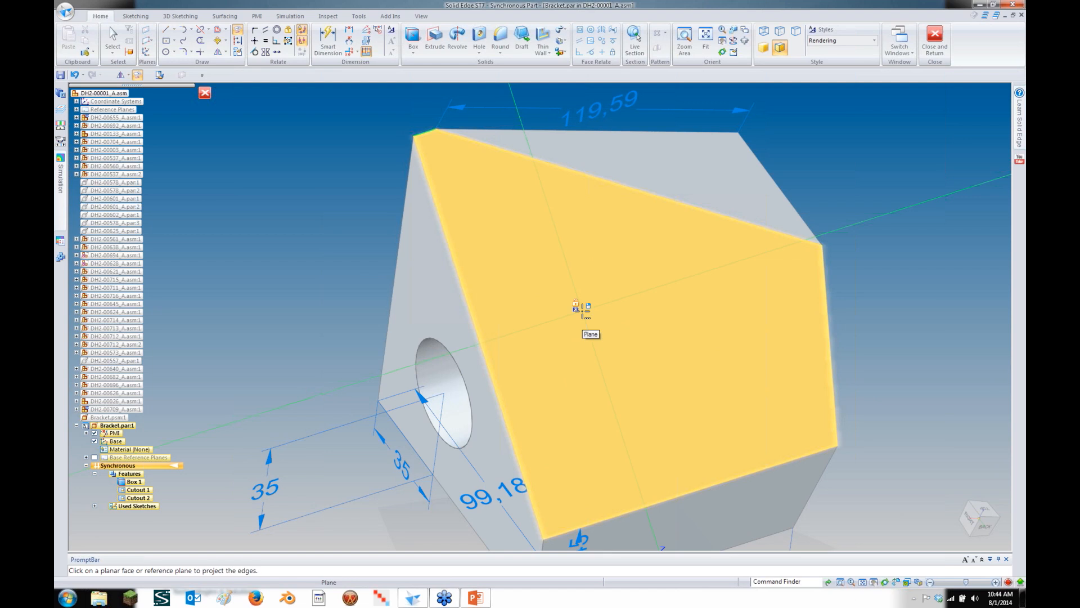
{"action": "left_click", "coordinate": [492, 324]}
{"action": "left_click", "coordinate": [479, 336]}
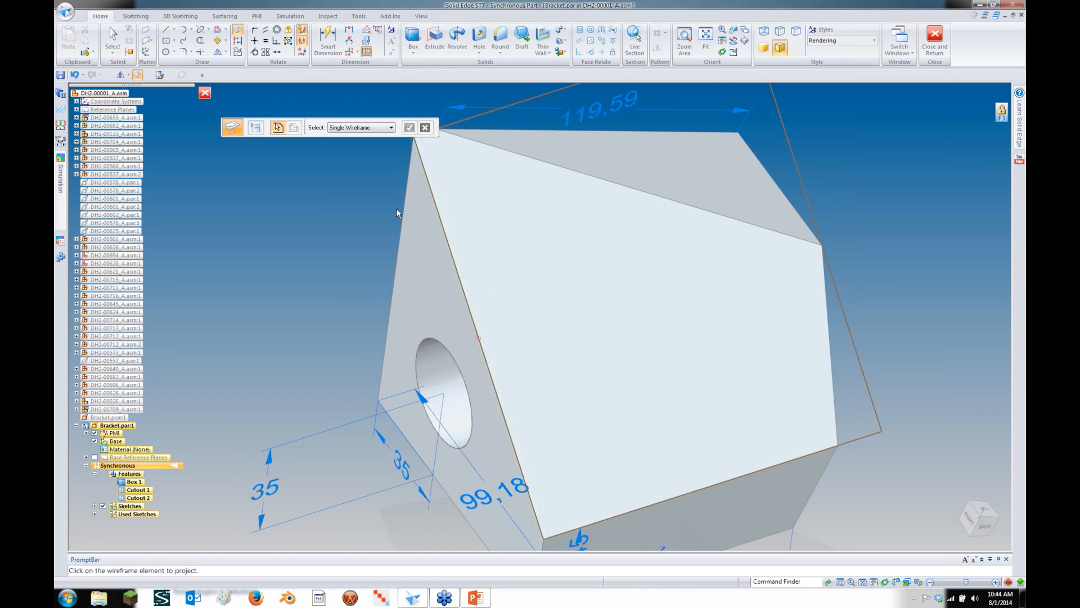
{"action": "left_click", "coordinate": [256, 128]}
{"action": "left_click", "coordinate": [297, 119]}
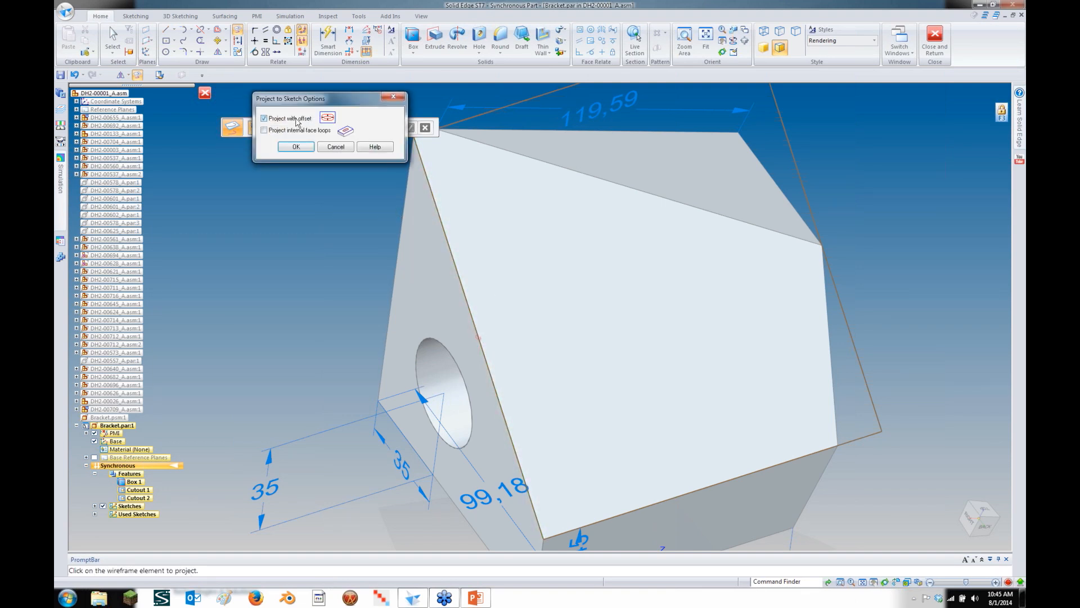
{"action": "left_click", "coordinate": [296, 147]}
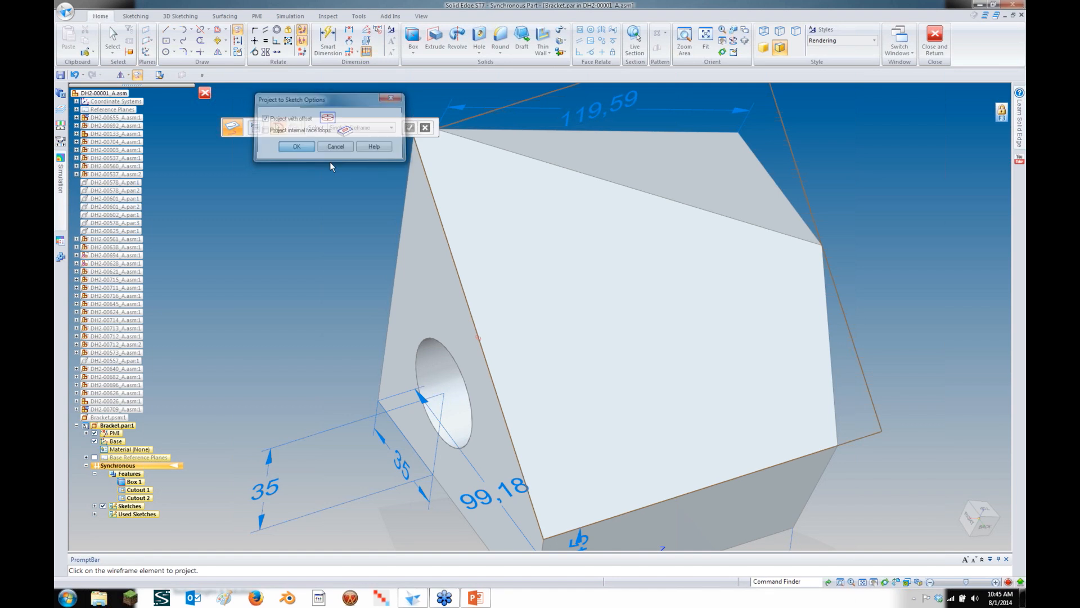
Project the face's left and right edges as lines offset 15 mm inward
{"action": "left_click", "coordinate": [432, 191]}
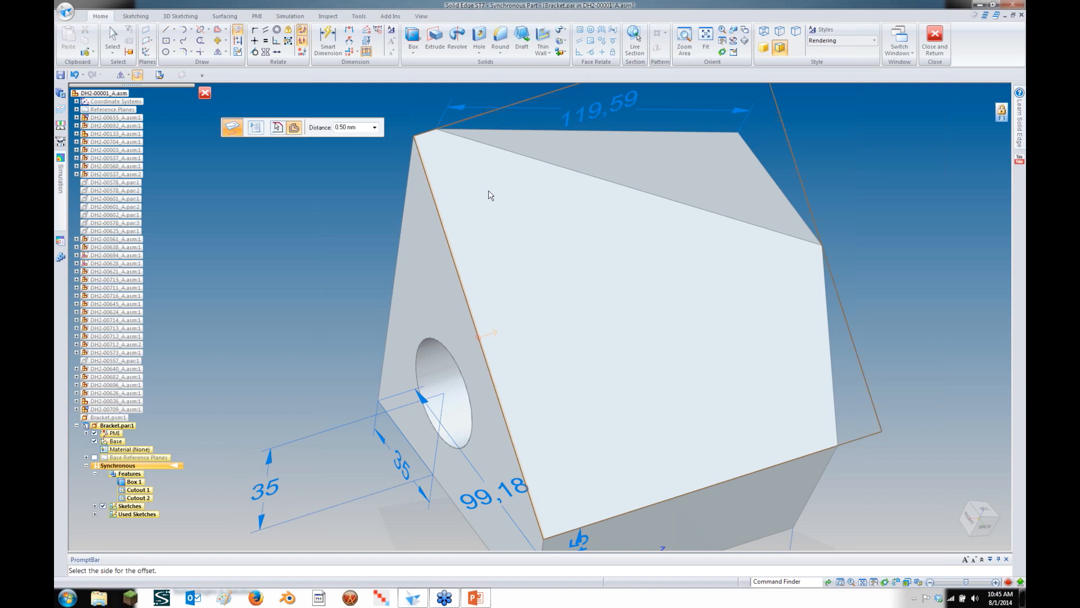
{"action": "left_click", "coordinate": [367, 130]}
{"action": "type", "text": "15."}
{"action": "key", "text": "Return"}
{"action": "left_click", "coordinate": [509, 213]}
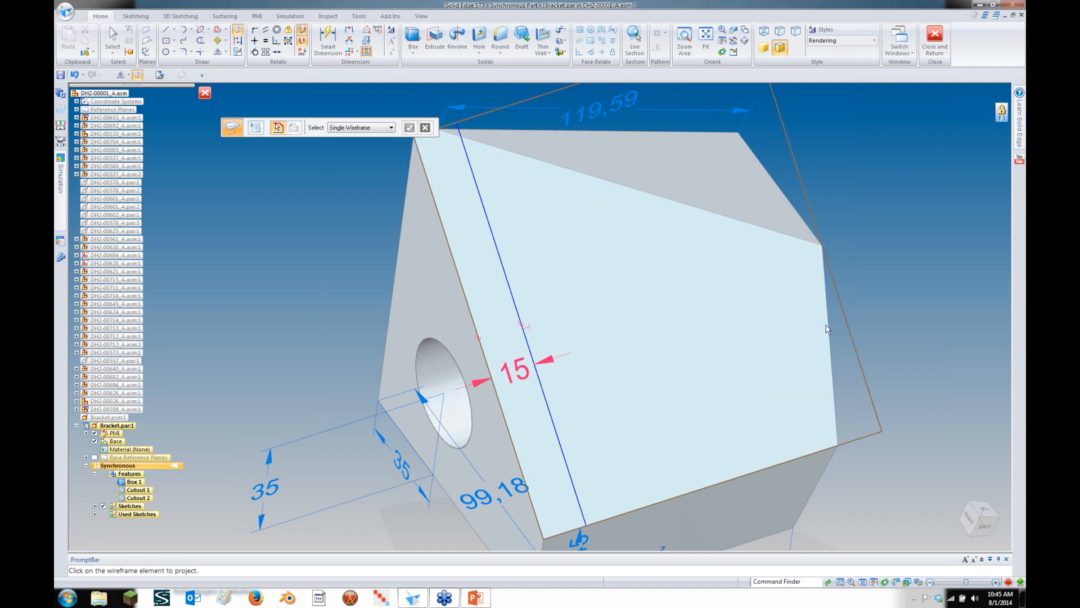
{"action": "left_click", "coordinate": [829, 327]}
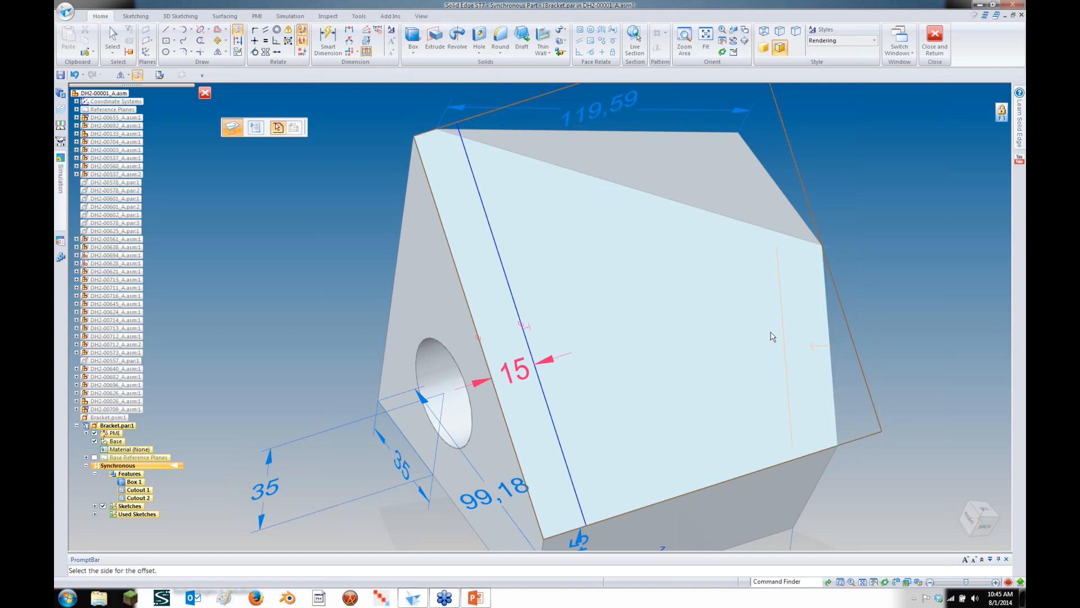
{"action": "left_click", "coordinate": [772, 334]}
{"action": "middle_click_drag", "start_coordinate": [869, 300], "coordinate": [810, 203]}
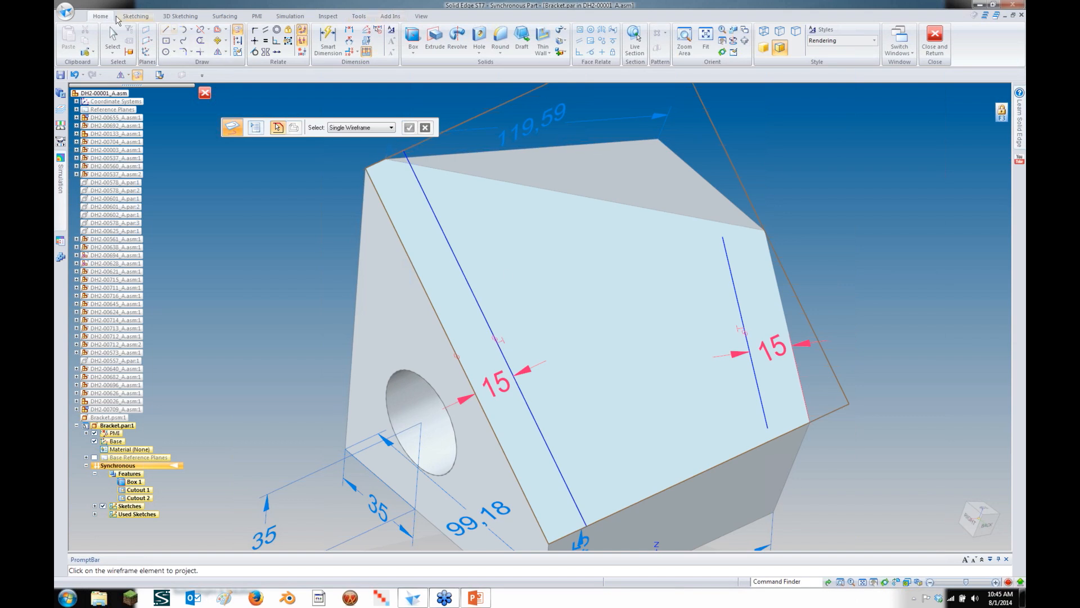
{"action": "left_click", "coordinate": [112, 37]}
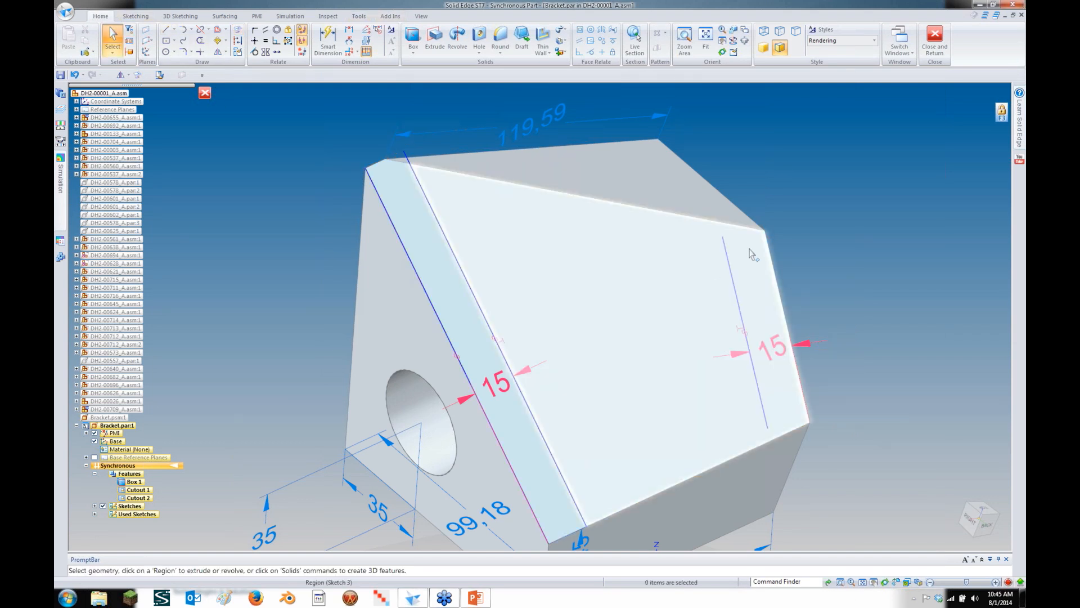
Connect the sketch line's top and bottom endpoints to the face's upper and lower edges
{"action": "left_click", "coordinate": [728, 264]}
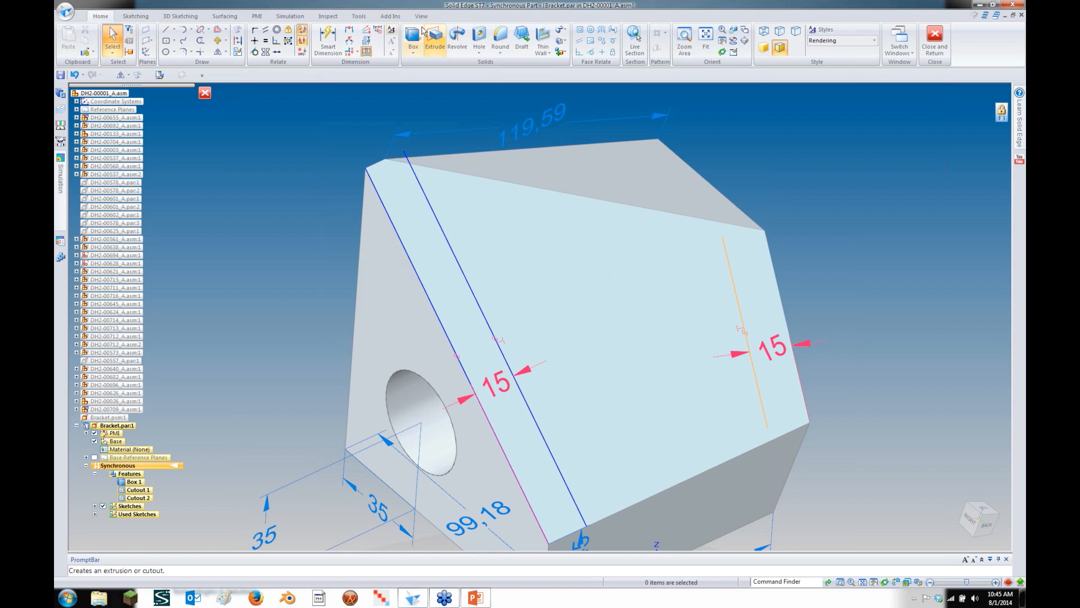
{"action": "left_click", "coordinate": [255, 29]}
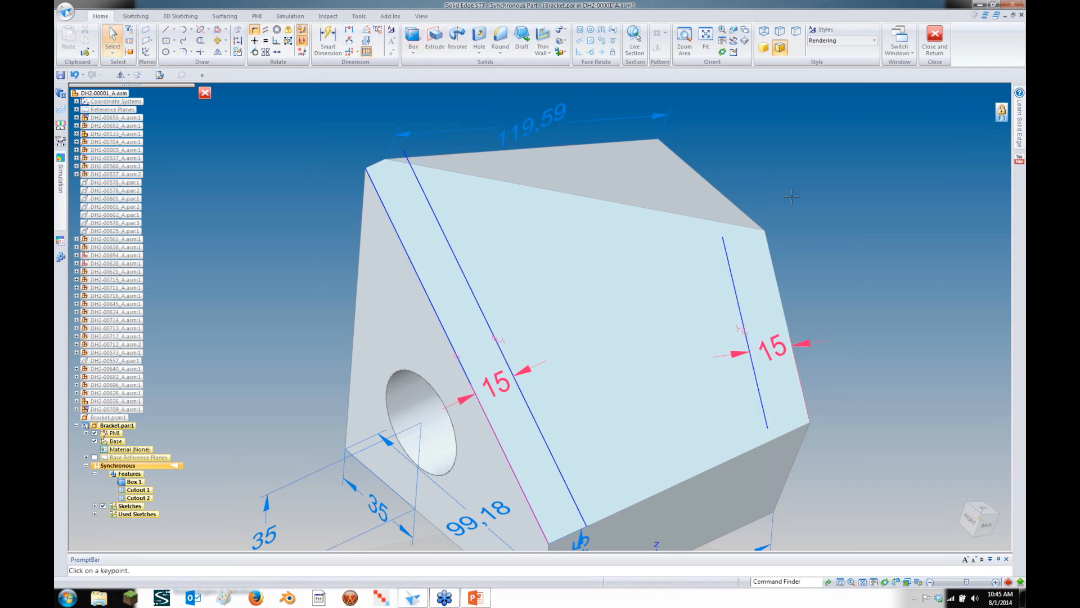
{"action": "left_click", "coordinate": [724, 236]}
{"action": "left_click", "coordinate": [733, 225]}
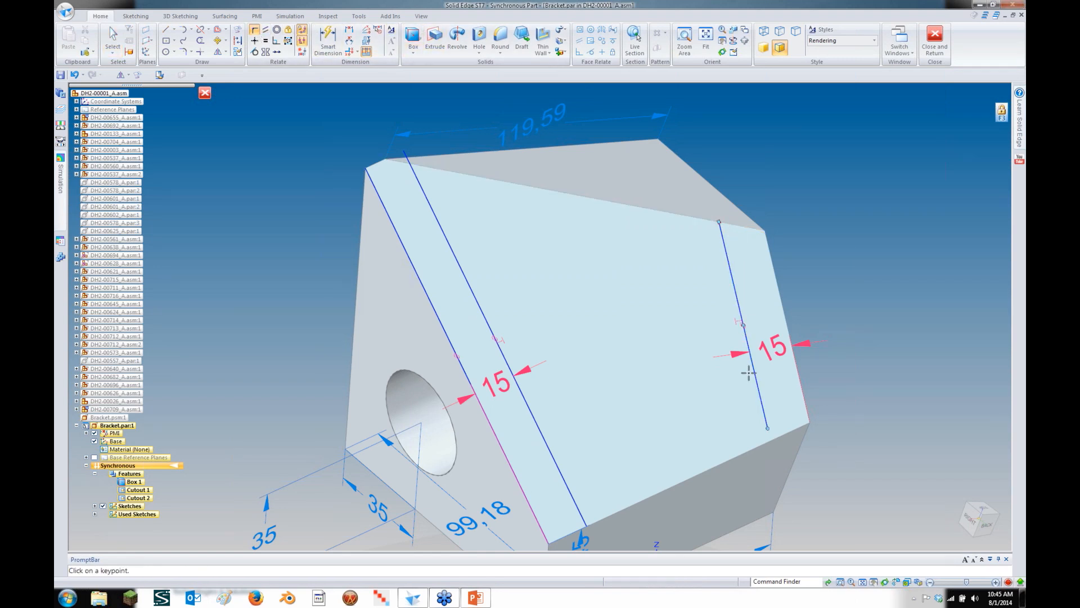
{"action": "left_click", "coordinate": [769, 425]}
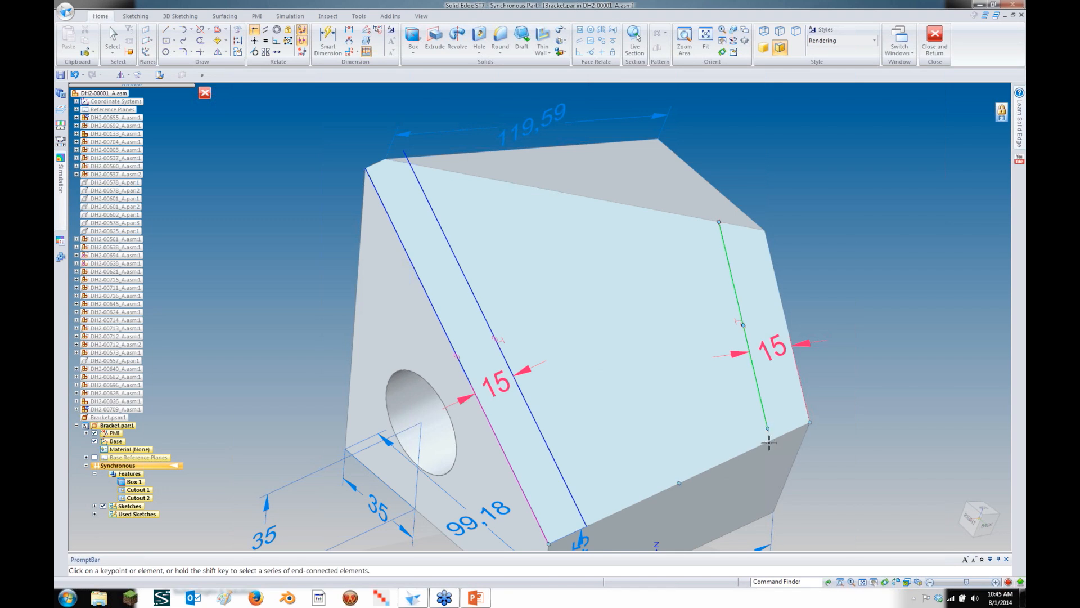
{"action": "left_click", "coordinate": [769, 443]}
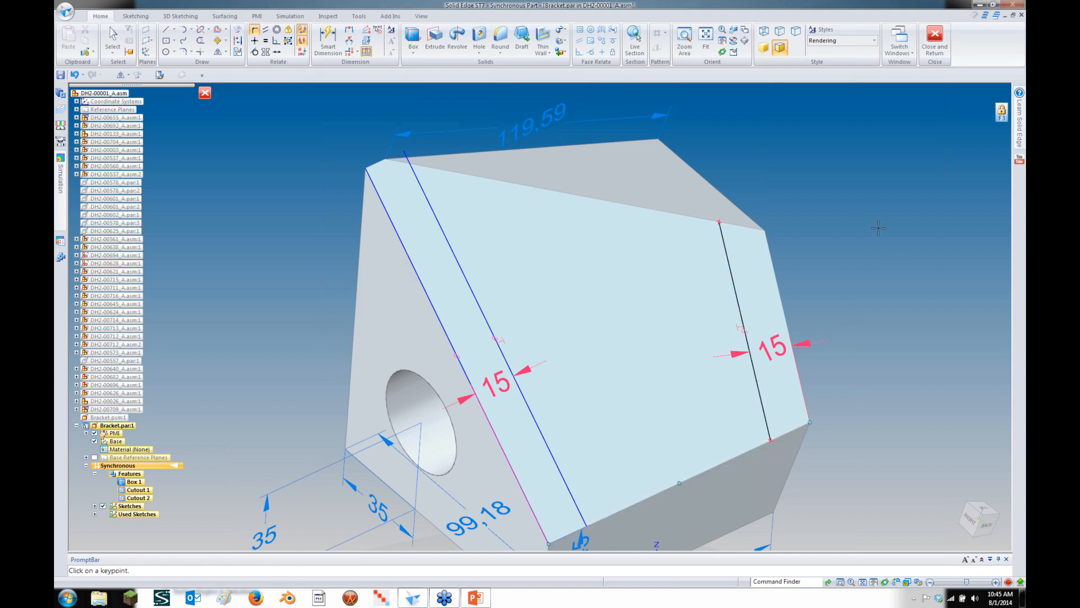
Draw a line across the top face from the edge corner, locked to its plane
{"action": "left_click", "coordinate": [174, 30]}
{"action": "left_click", "coordinate": [181, 42]}
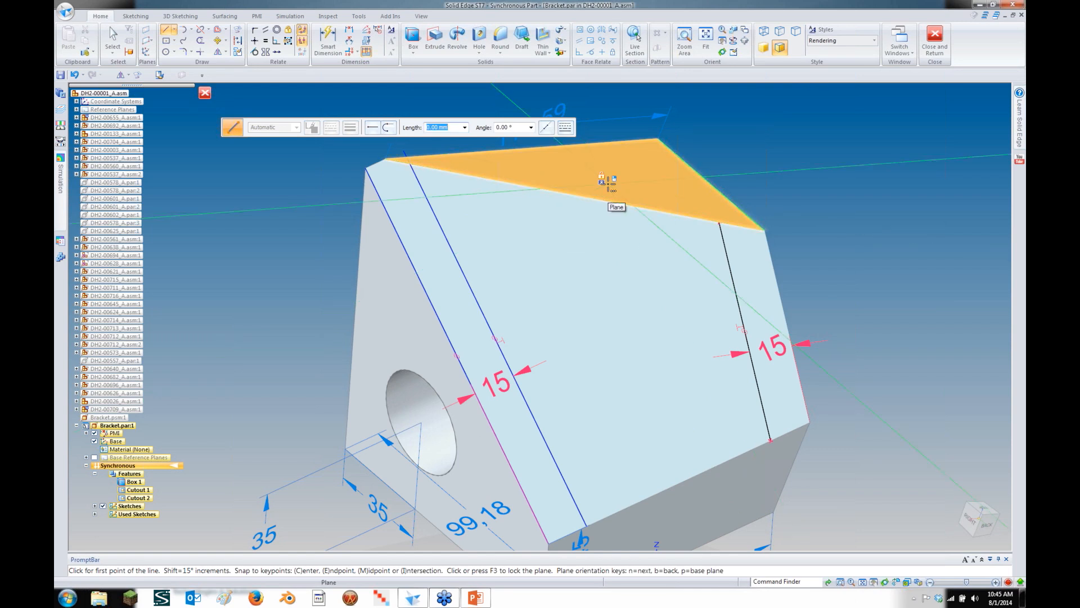
{"action": "key", "text": "F3"}
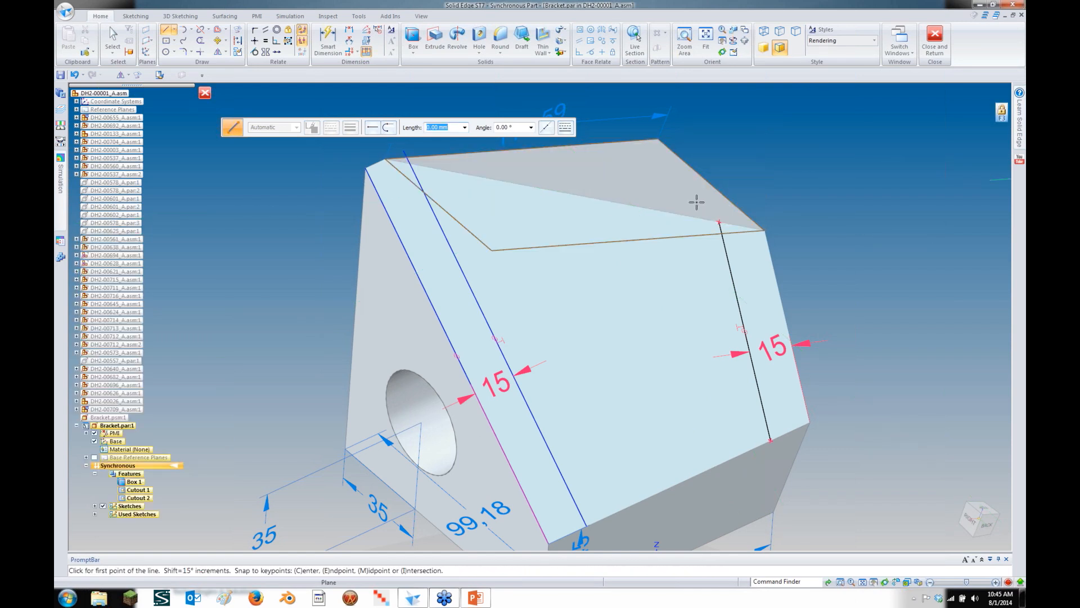
{"action": "left_click", "coordinate": [719, 223]}
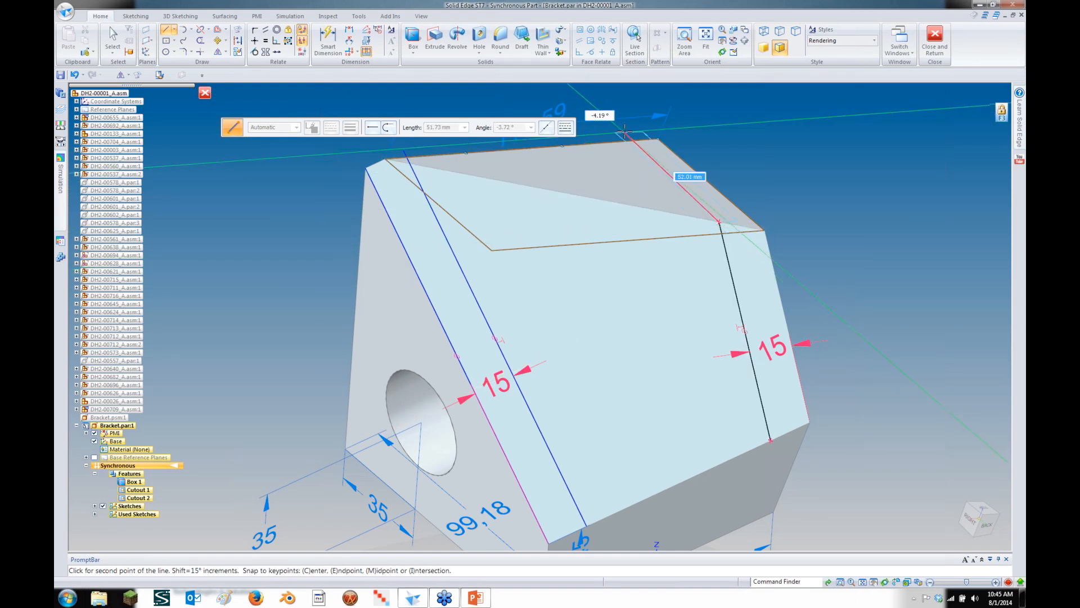
{"action": "left_click", "coordinate": [617, 131]}
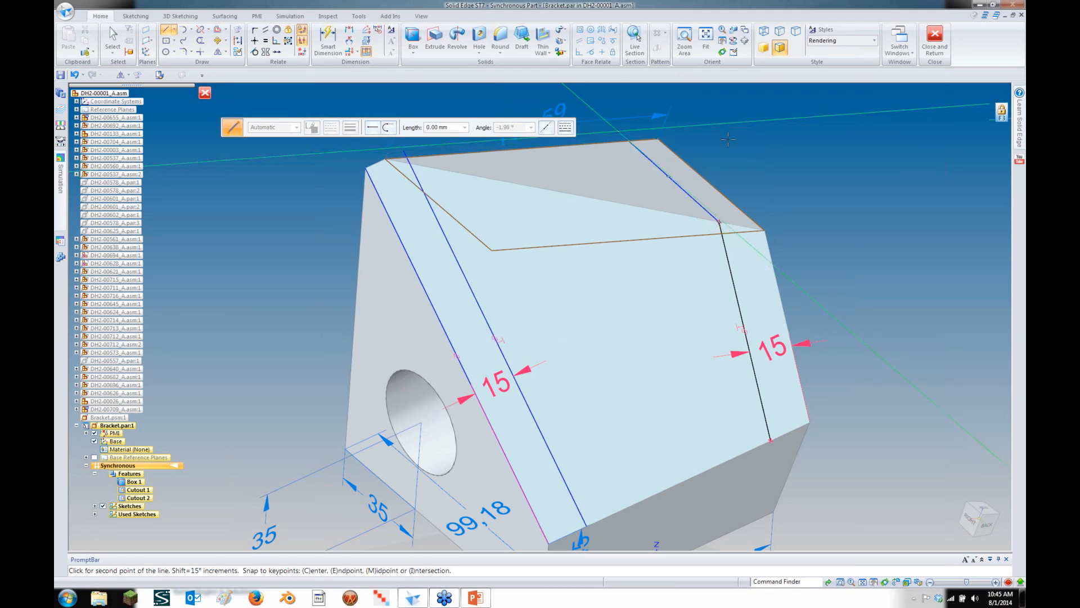
{"action": "mouse_move", "coordinate": [807, 148]}
{"action": "middle_mouse_down"}
{"action": "mouse_move", "coordinate": [787, 152]}
{"action": "mouse_move", "coordinate": [808, 176]}
{"action": "mouse_move", "coordinate": [772, 168]}
{"action": "mouse_move", "coordinate": [602, 241]}
{"action": "mouse_move", "coordinate": [567, 273]}
{"action": "middle_mouse_up"}
{"action": "key", "text": "Escape"}
Try extruding the sloped-face region by 2 and dismiss the zero-thickness cutout error
{"action": "left_click", "coordinate": [567, 266]}
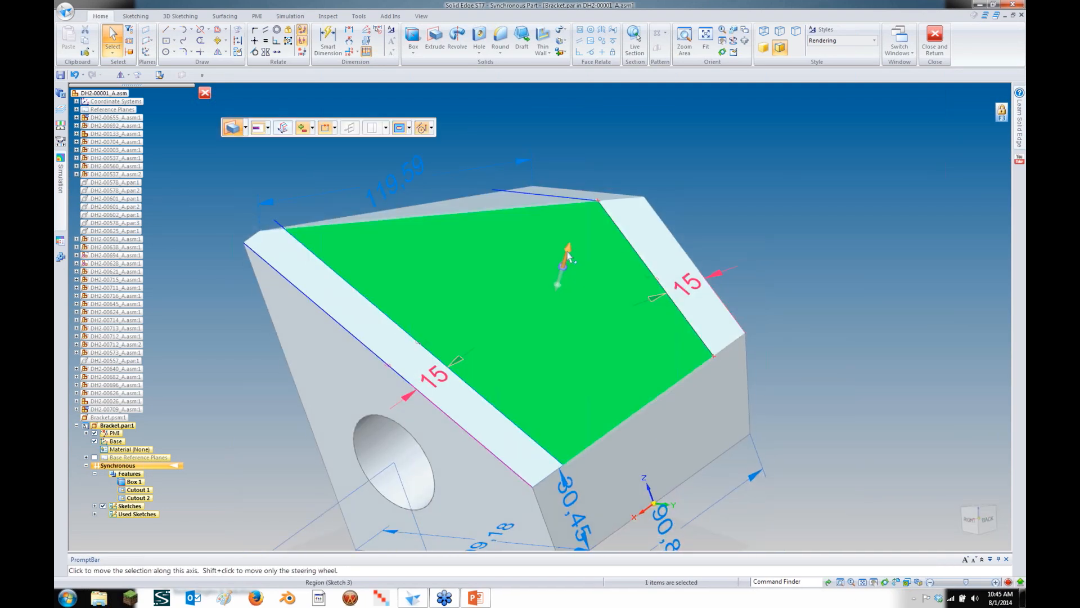
{"action": "left_click", "coordinate": [566, 249]}
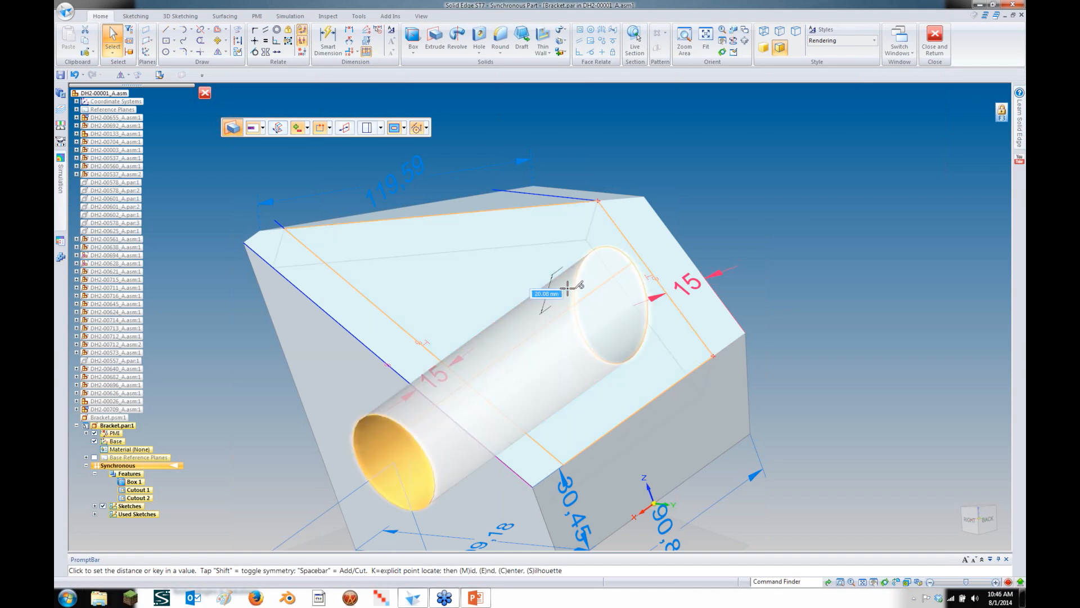
{"action": "type", "text": "2"}
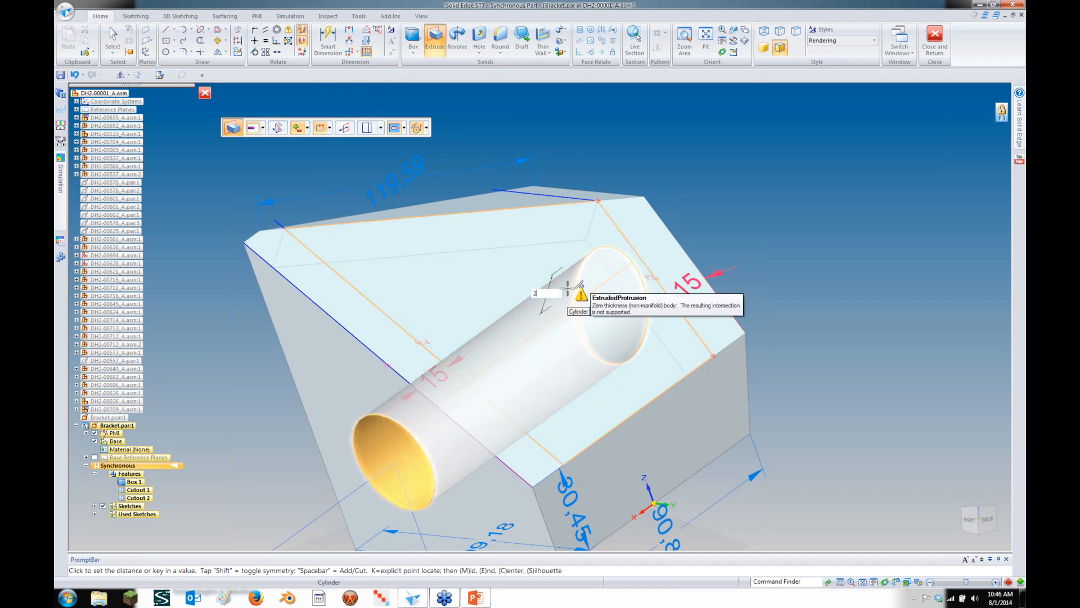
{"action": "key", "text": "Return"}
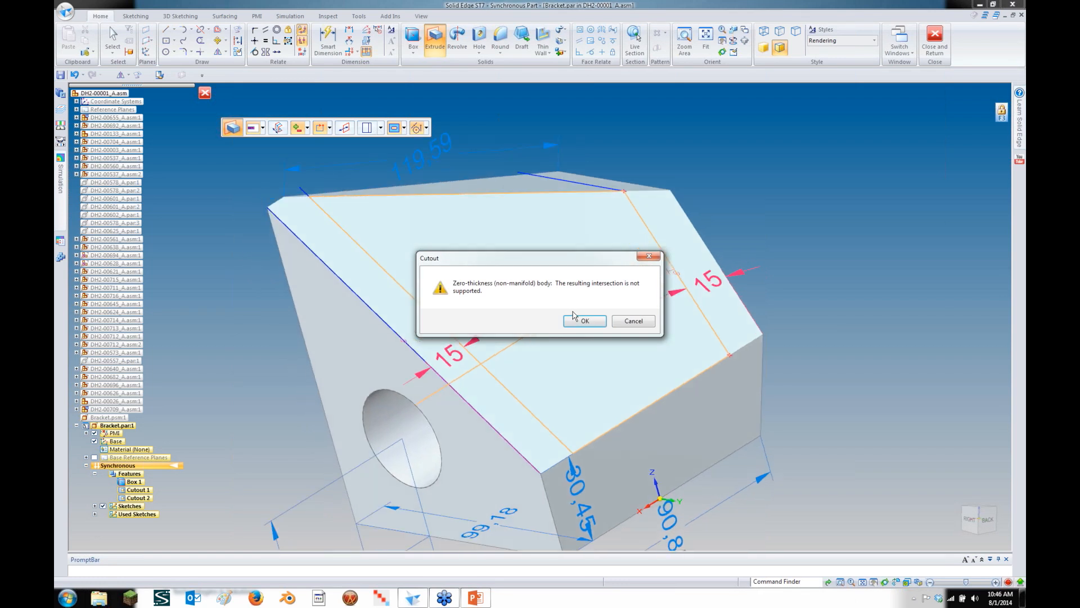
{"action": "left_click", "coordinate": [578, 321]}
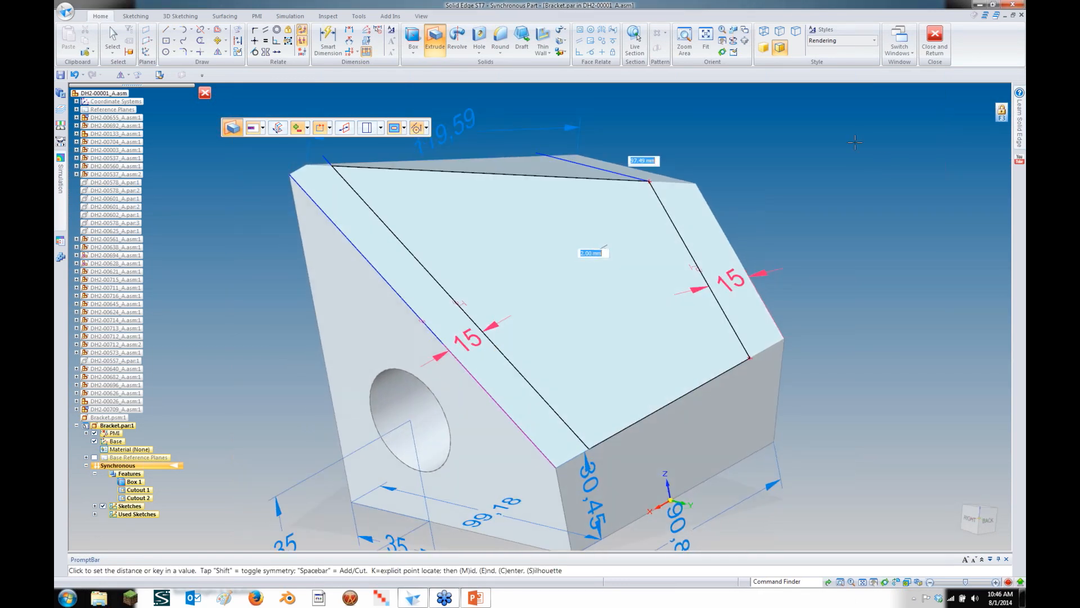
Cut the two top-face regions as Cutout 3 and Cutout 4
{"action": "left_click", "coordinate": [524, 164]}
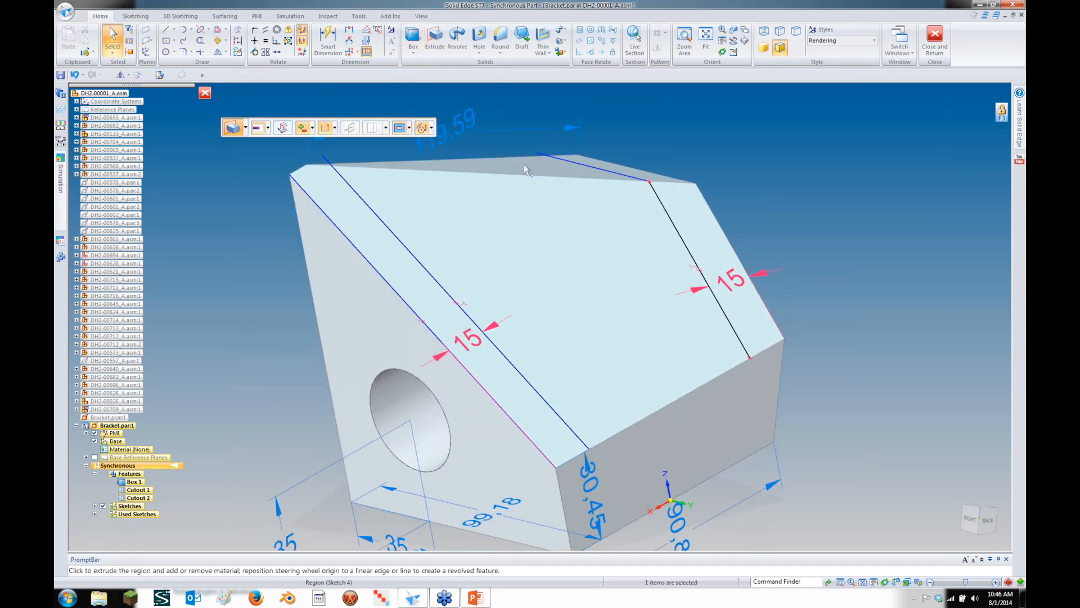
{"action": "left_click", "coordinate": [526, 180]}
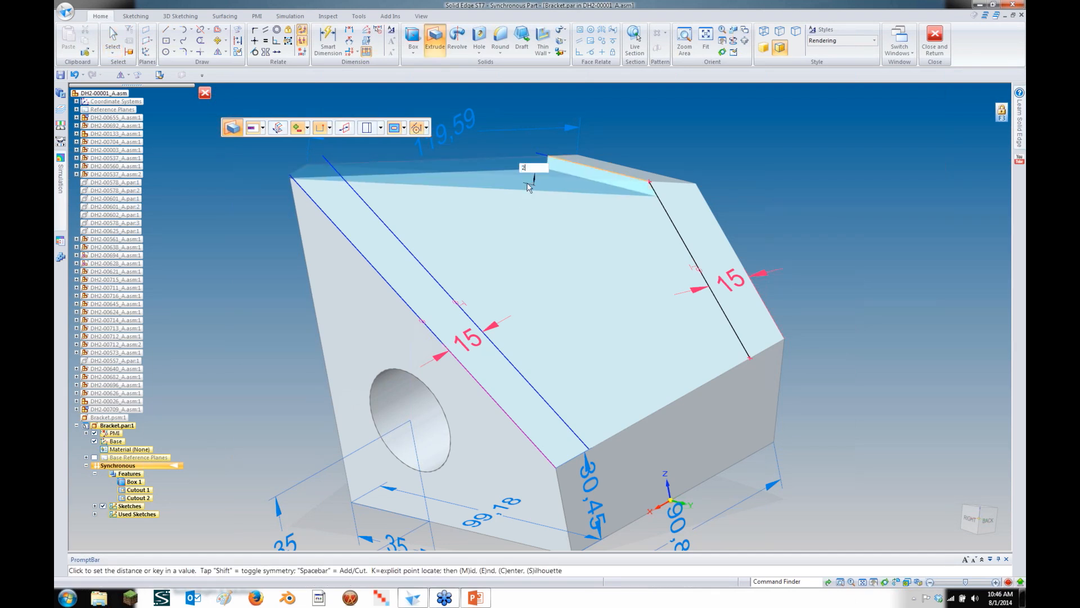
{"action": "left_click", "coordinate": [526, 171]}
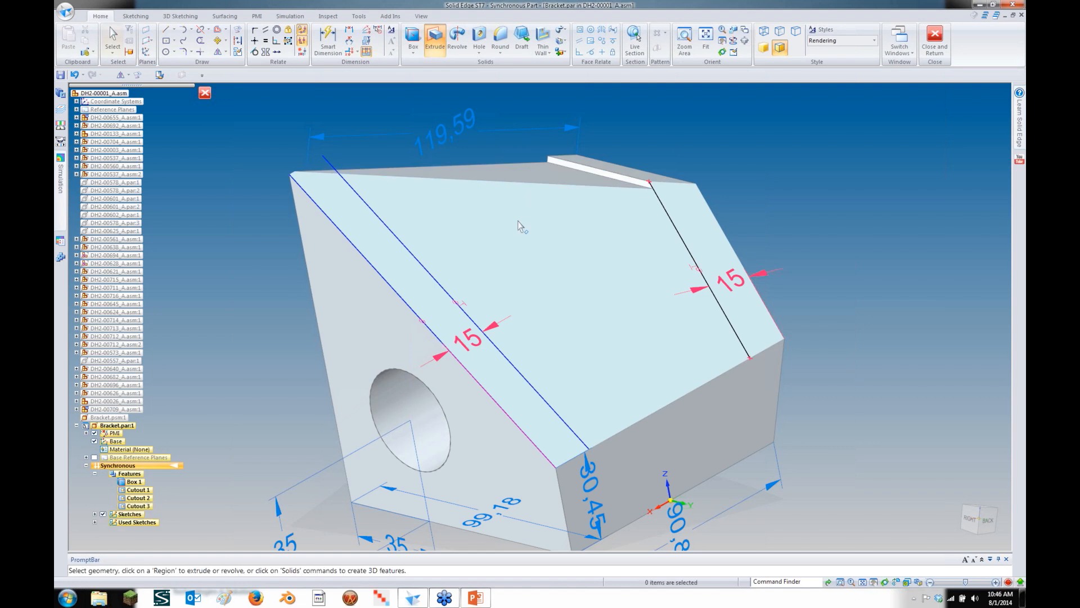
{"action": "left_click", "coordinate": [521, 227]}
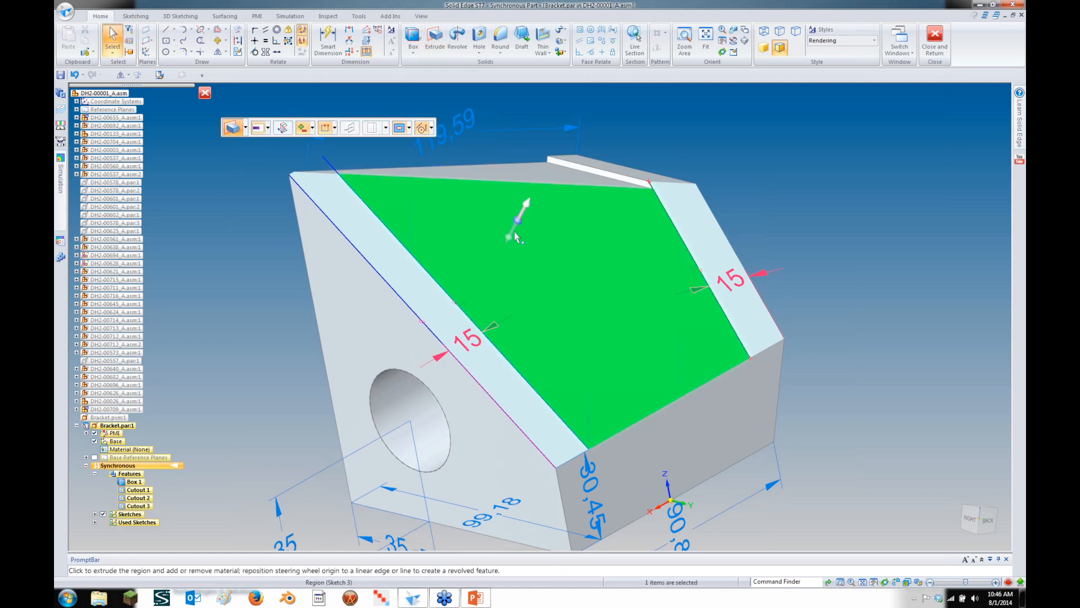
{"action": "left_click", "coordinate": [508, 235]}
{"action": "left_click", "coordinate": [503, 247]}
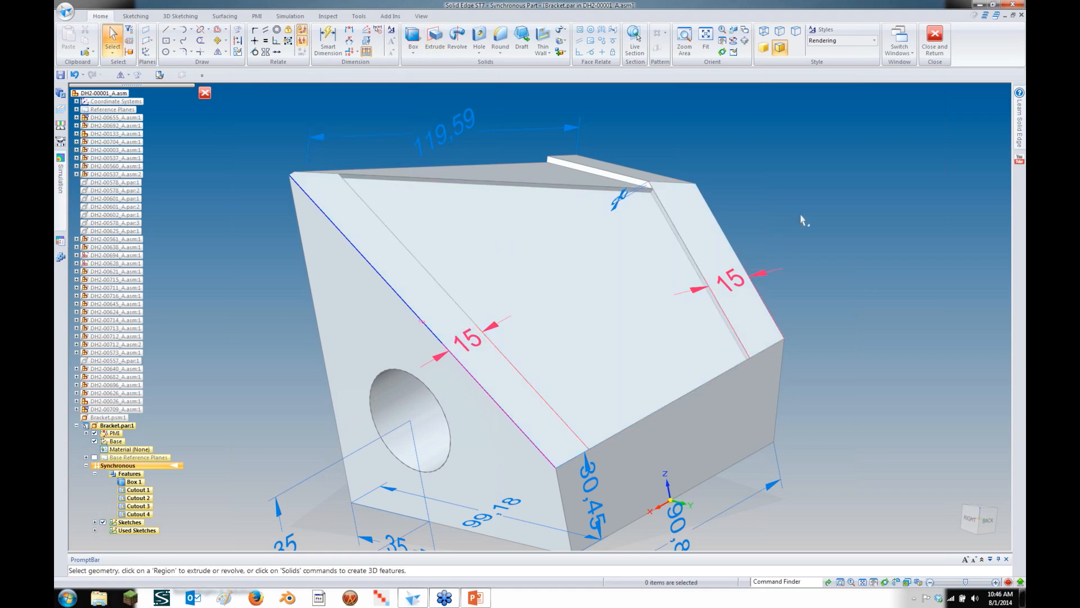
{"action": "middle_click_drag", "start_coordinate": [801, 215], "coordinate": [812, 208]}
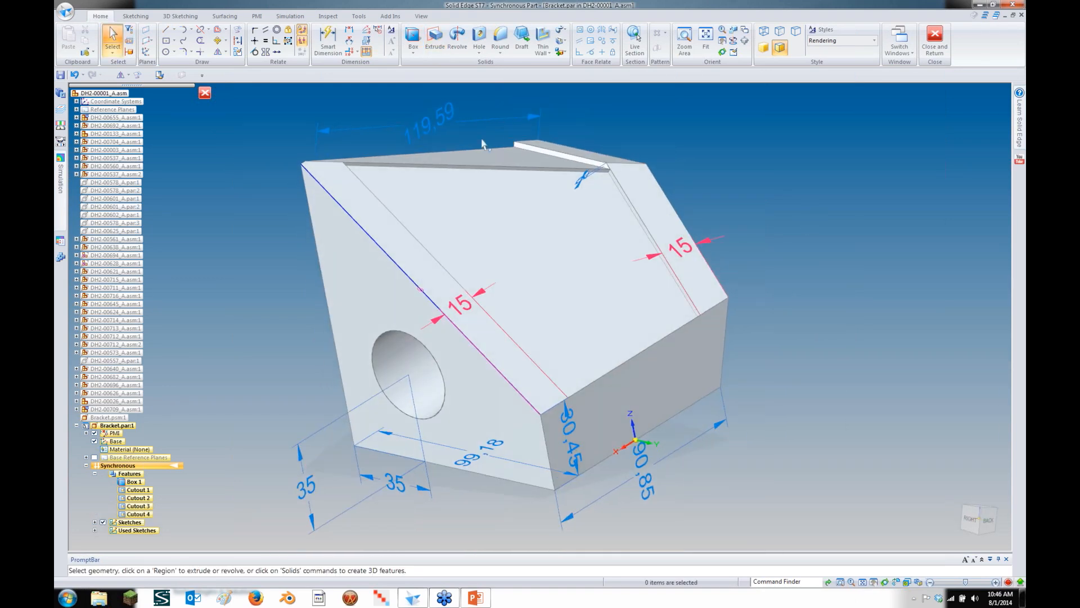
Transition the bracket to Ordered and run Part to Sheet Metal with a 2.00 mm bend radius
{"action": "right_click", "coordinate": [145, 472]}
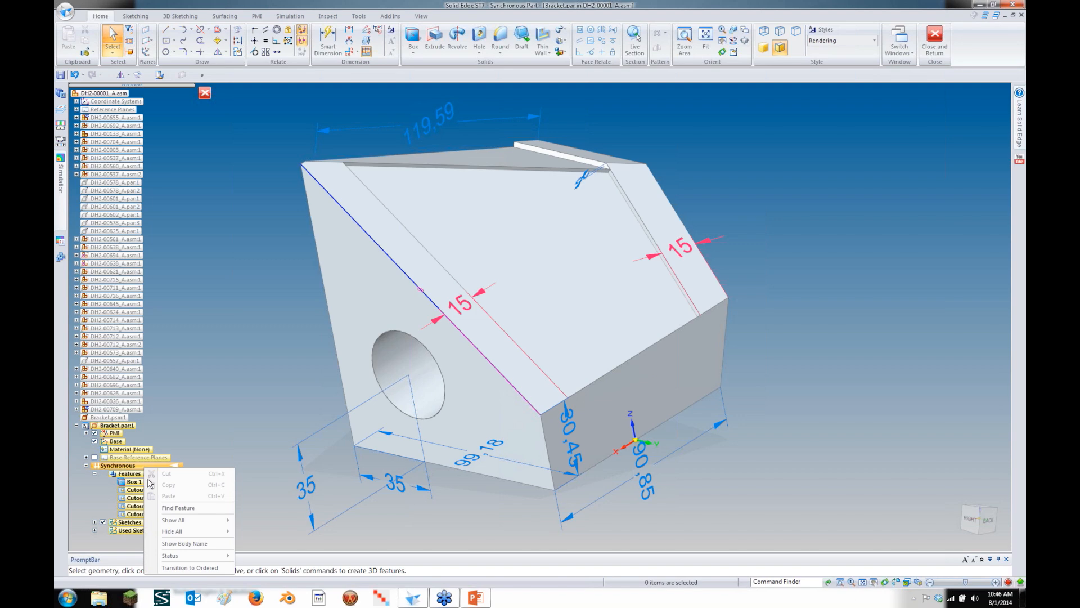
{"action": "left_click", "coordinate": [183, 567]}
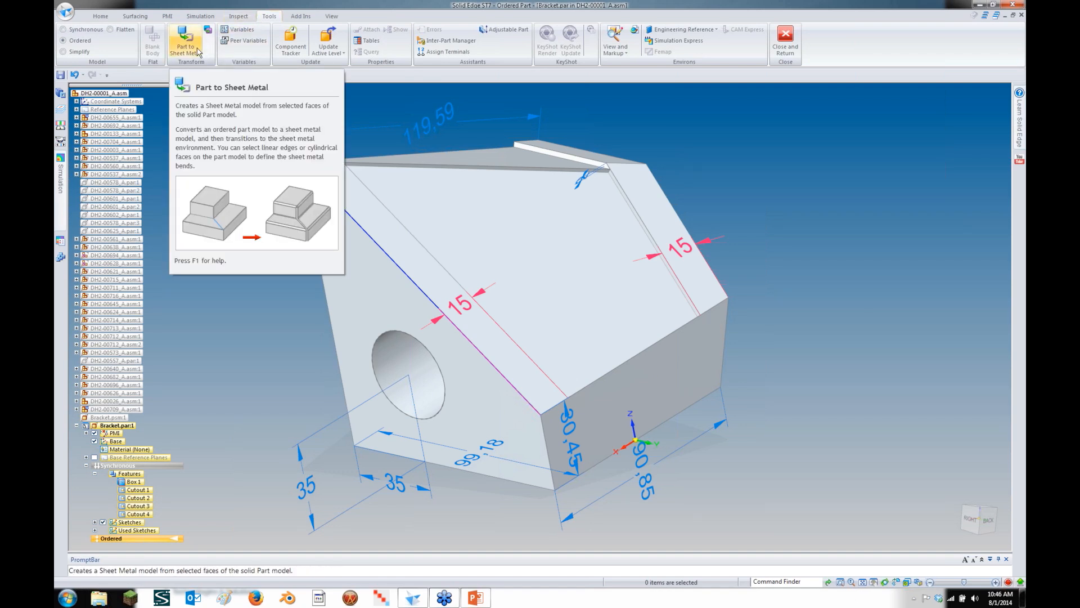
{"action": "left_click", "coordinate": [198, 52]}
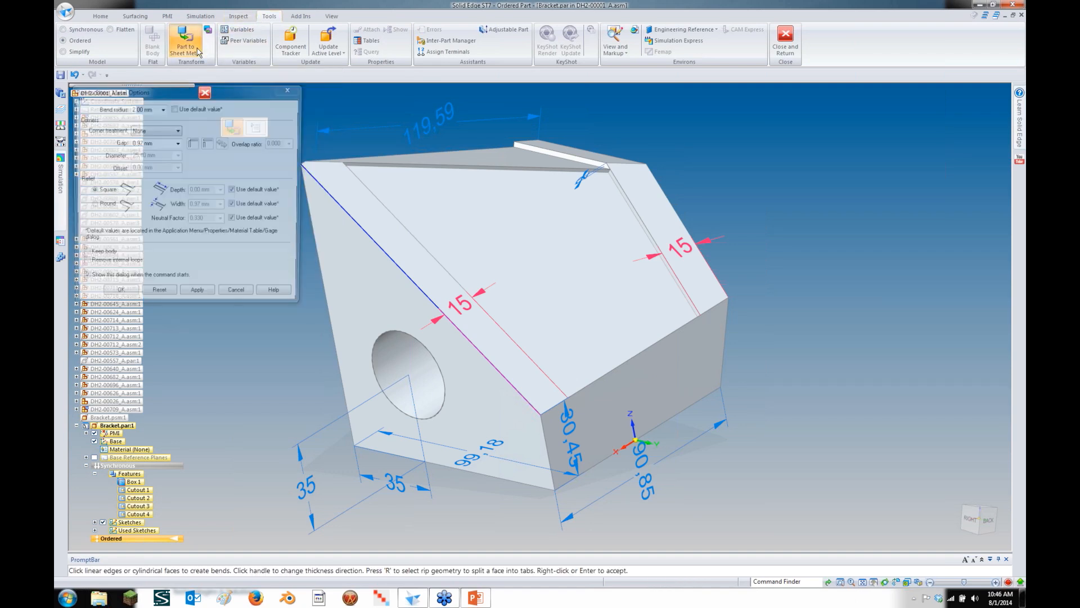
{"action": "left_click", "coordinate": [174, 108]}
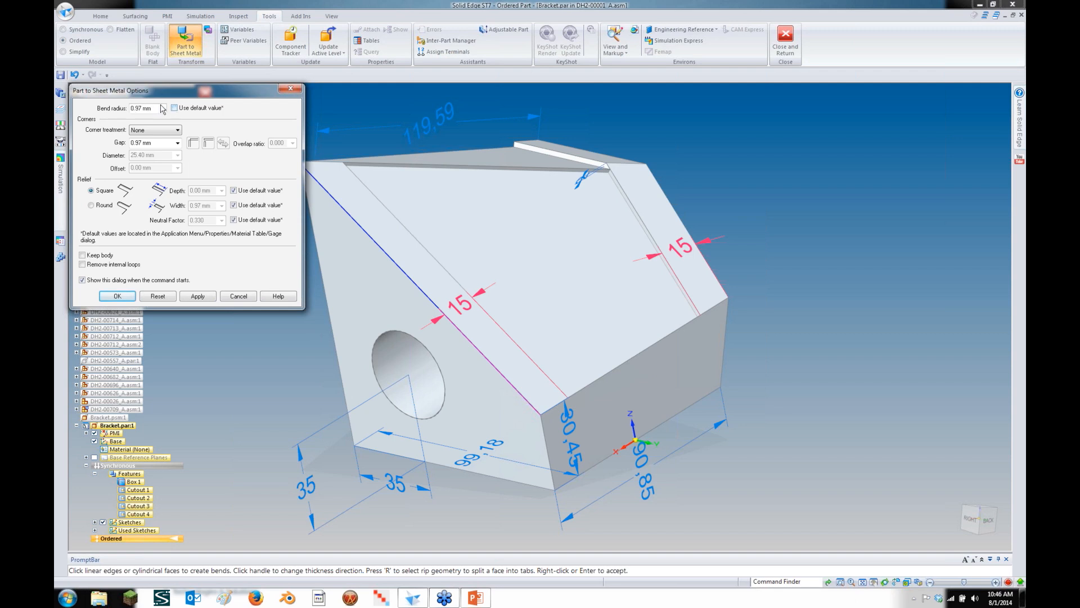
{"action": "left_click", "coordinate": [160, 109]}
{"action": "type", "text": "2"}
{"action": "left_click", "coordinate": [150, 143]}
{"action": "left_click", "coordinate": [119, 297]}
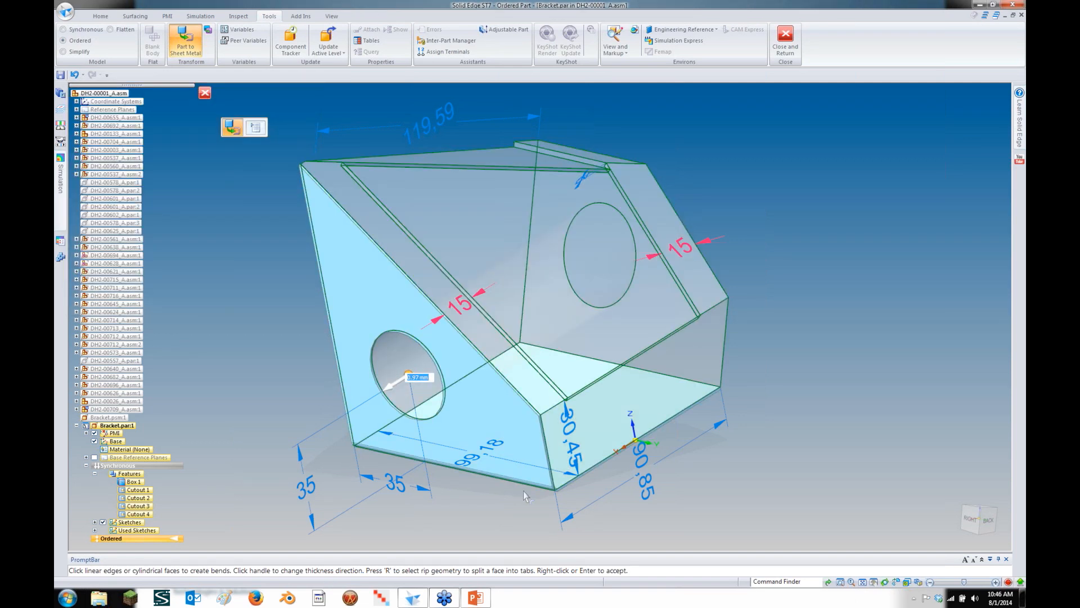
Keep the sheet thickness outward and pick the left and right slanted edges as bends
{"action": "left_click", "coordinate": [399, 387]}
{"action": "left_click", "coordinate": [398, 387]}
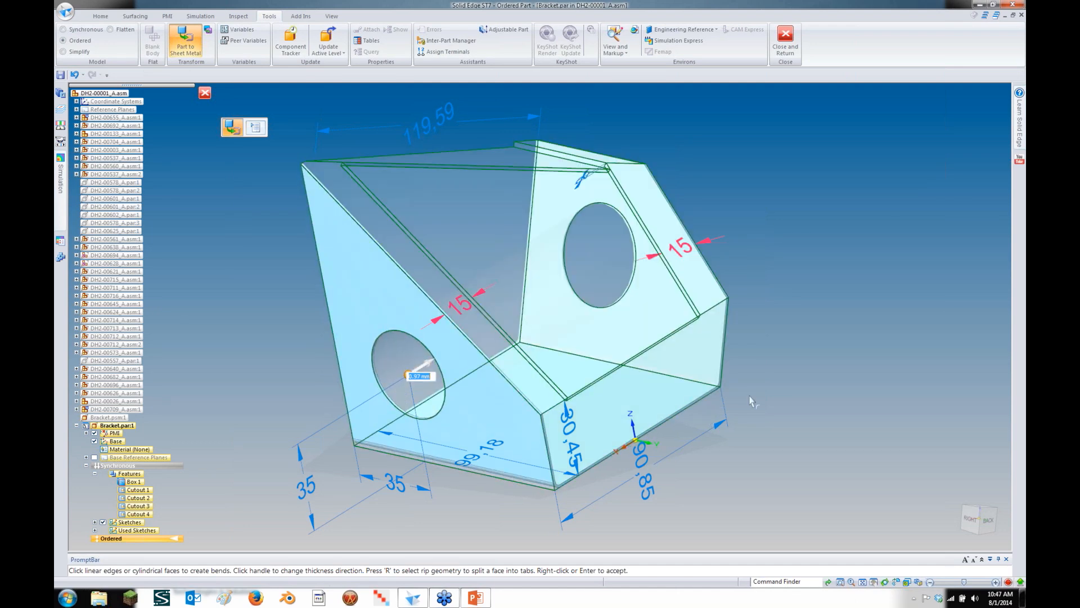
{"action": "middle_click_drag", "start_coordinate": [747, 248], "coordinate": [359, 148]}
{"action": "left_click", "coordinate": [360, 172]}
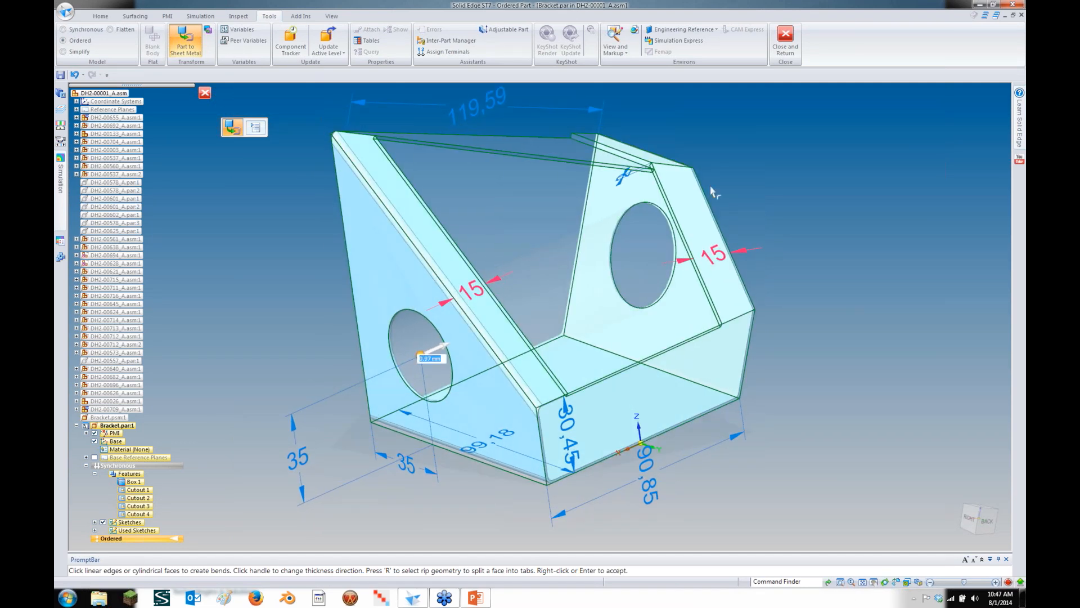
{"action": "middle_click_drag", "start_coordinate": [707, 194], "coordinate": [788, 150]}
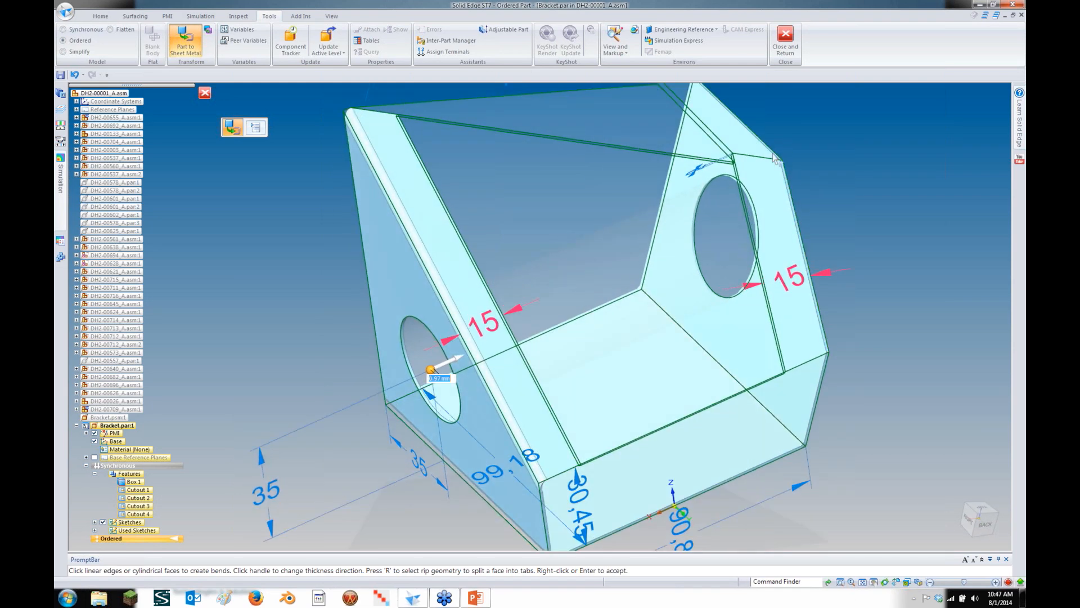
{"action": "left_click", "coordinate": [796, 259]}
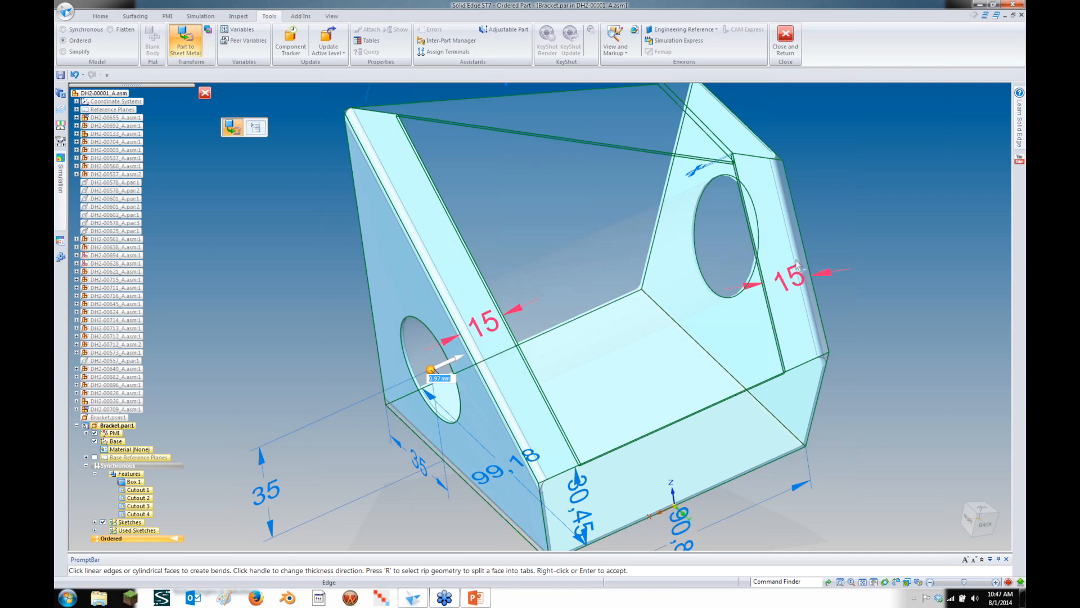
{"action": "middle_click_drag", "start_coordinate": [750, 471], "coordinate": [968, 414]}
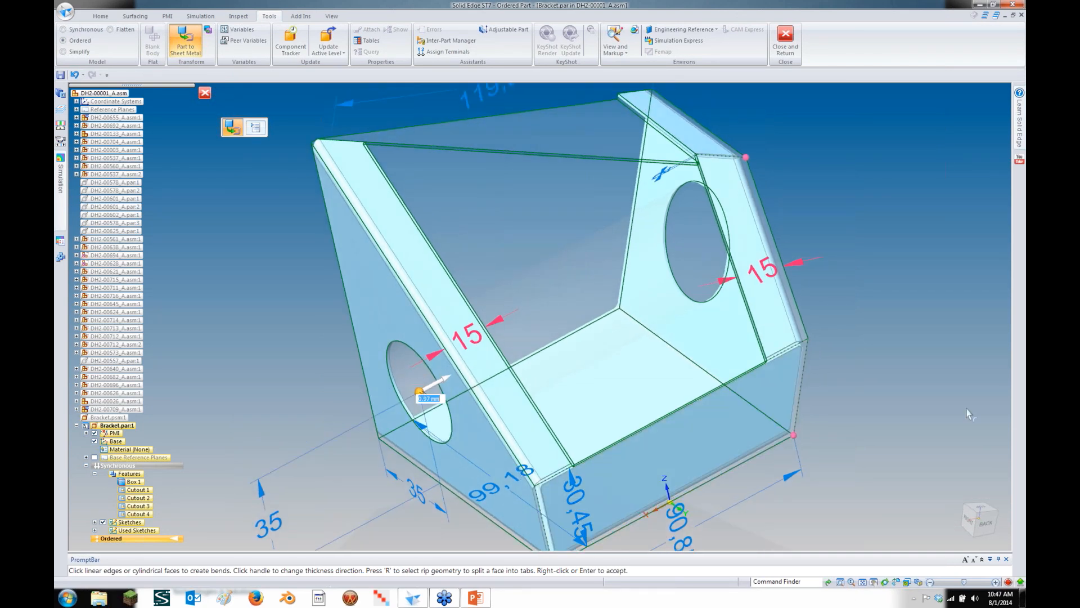
{"action": "middle_click_drag", "start_coordinate": [967, 414], "coordinate": [913, 386]}
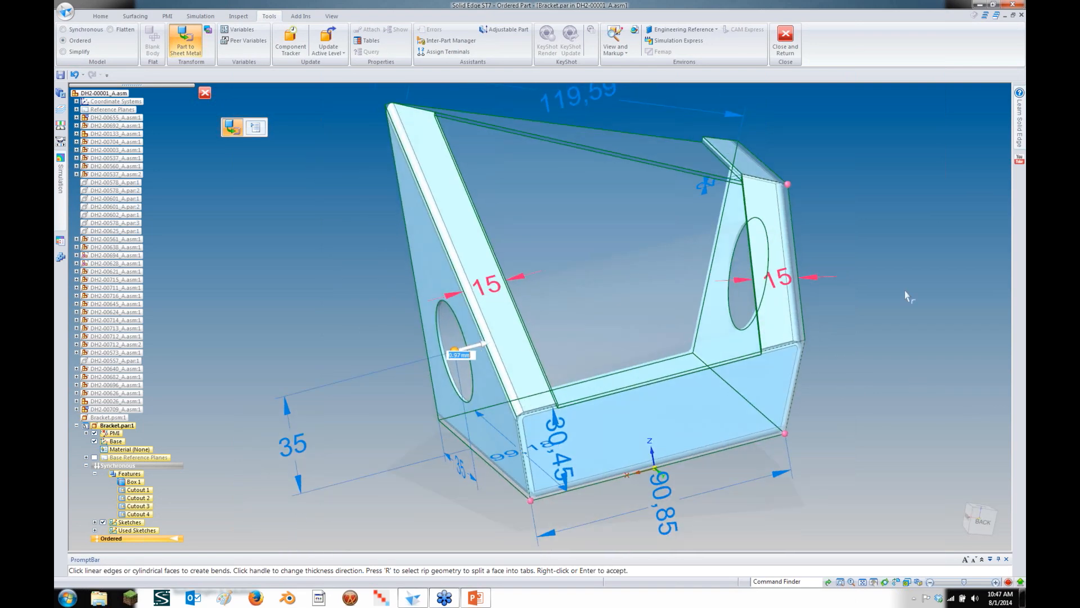
Apply a 10 mm diameter circular cutout relief at the corner
{"action": "left_click", "coordinate": [531, 503]}
{"action": "left_click", "coordinate": [551, 478]}
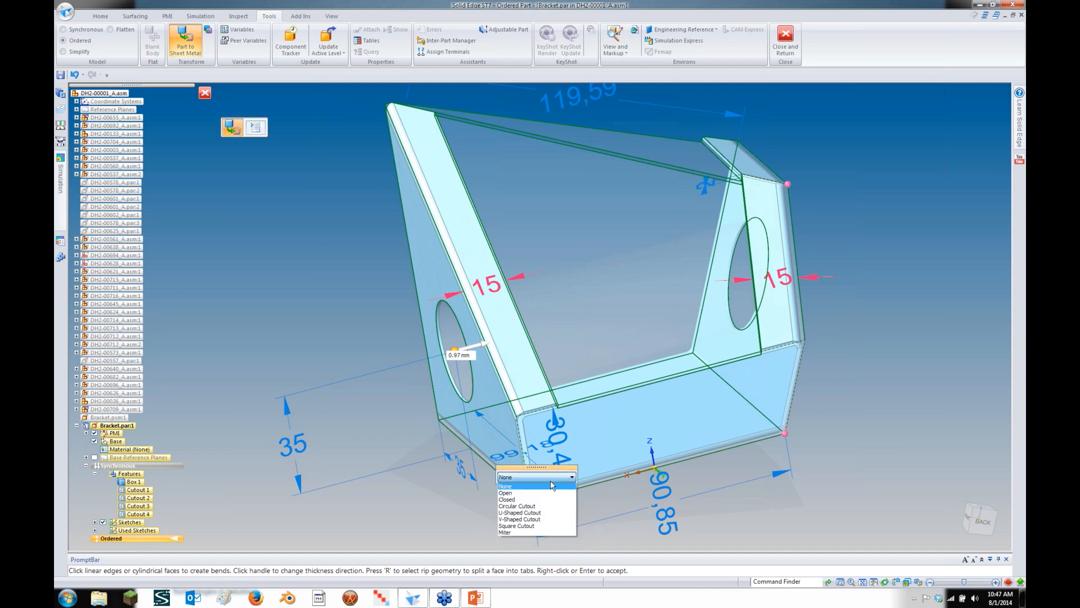
{"action": "left_click", "coordinate": [540, 506]}
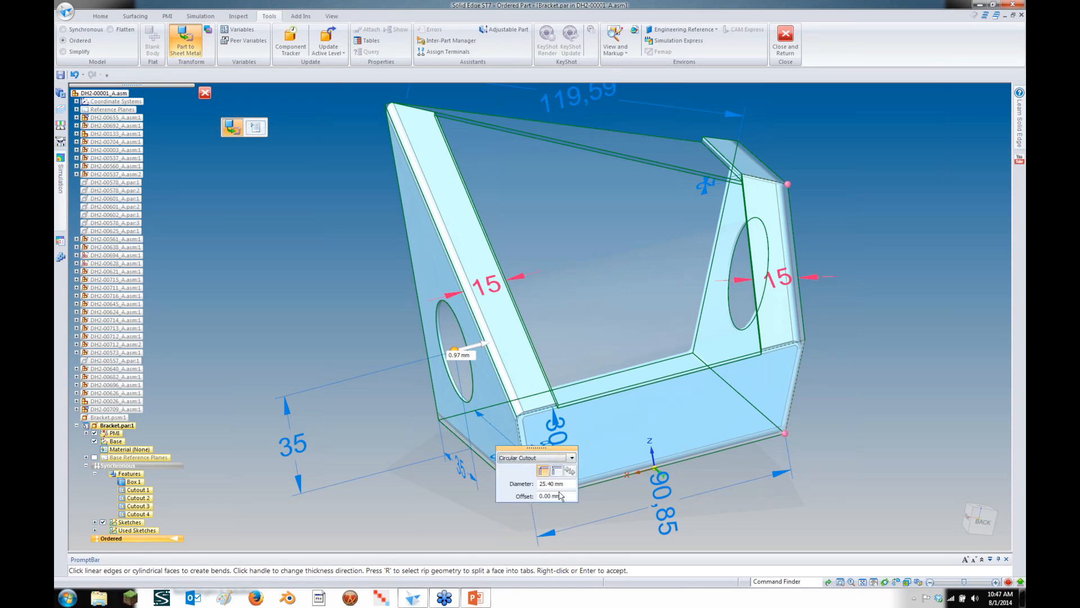
{"action": "type", "text": "10"}
{"action": "key", "text": "Return"}
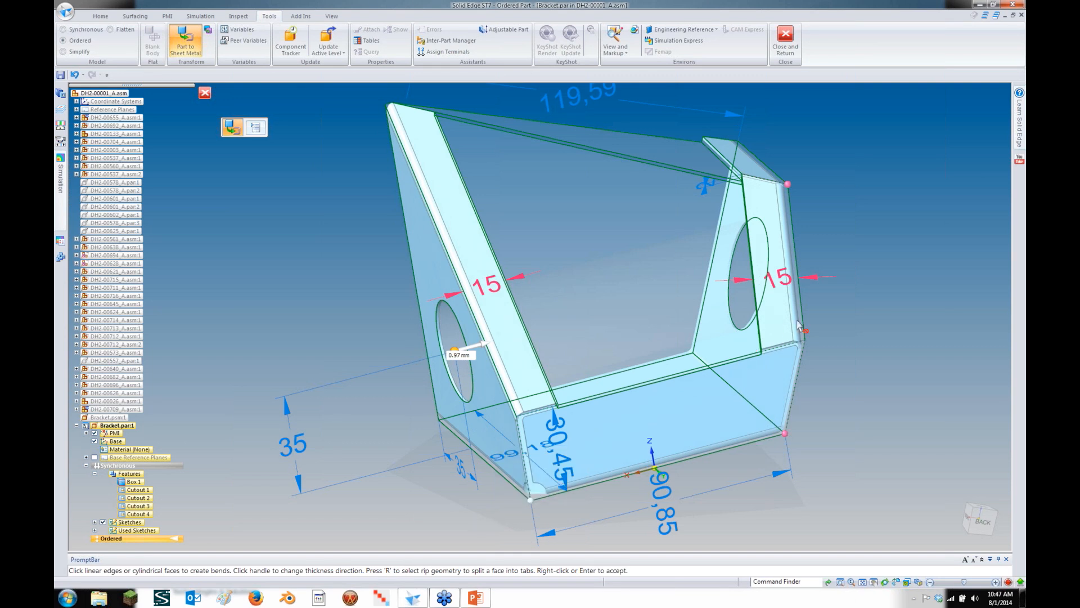
Check the left flange's bend properties and accept the sheet-metal conversion
{"action": "middle_click_drag", "start_coordinate": [799, 325], "coordinate": [775, 307]}
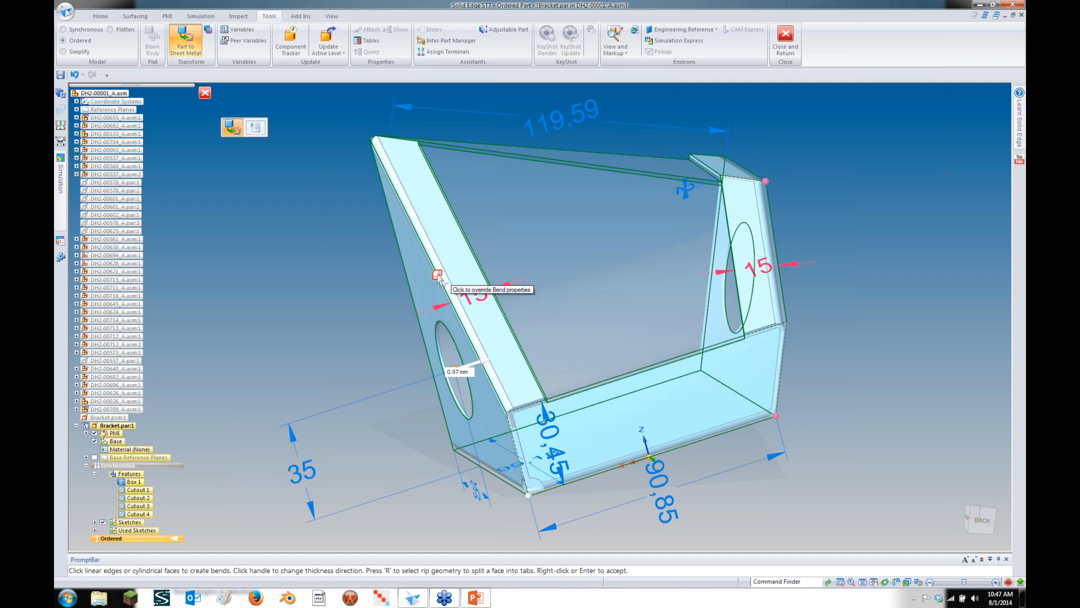
{"action": "left_click", "coordinate": [438, 274]}
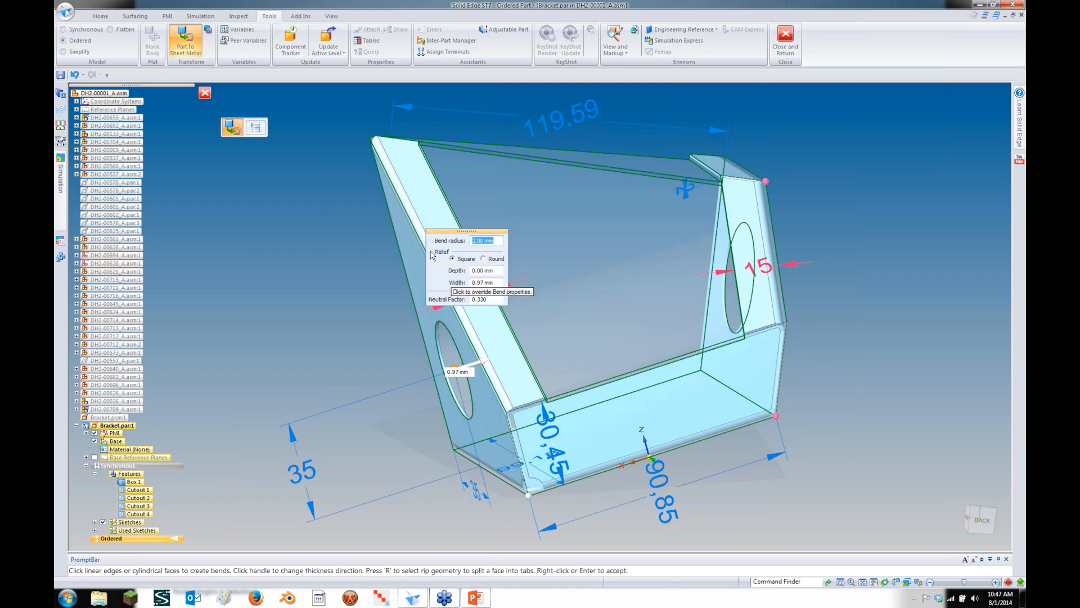
{"action": "right_click", "coordinate": [367, 275]}
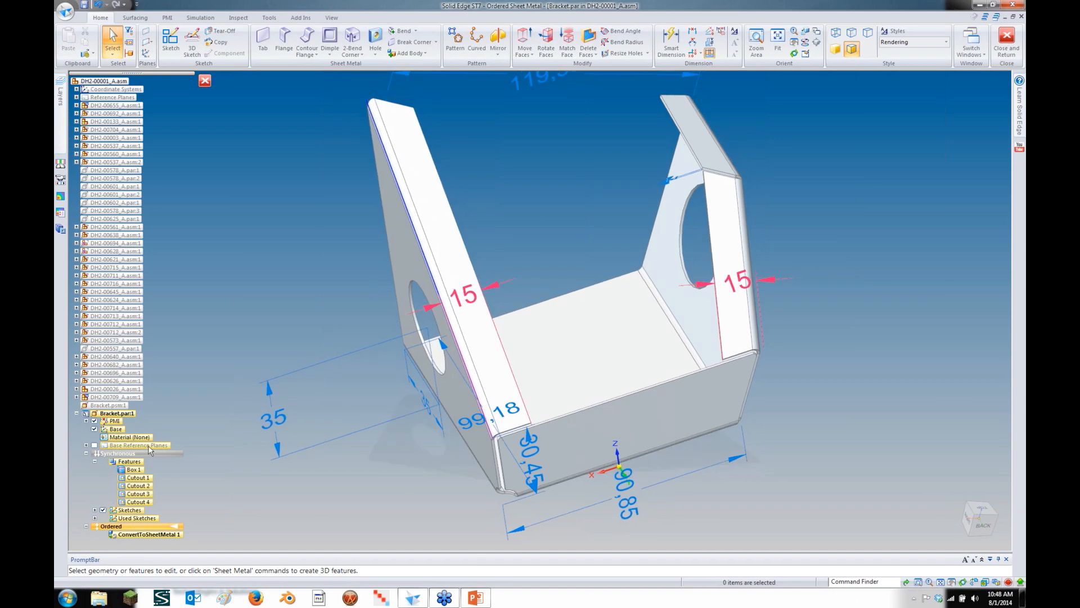
Toggle synchronous then ordered modelling, hide the PMI dimensions, and return to the frame assembly
{"action": "double_click", "coordinate": [118, 452]}
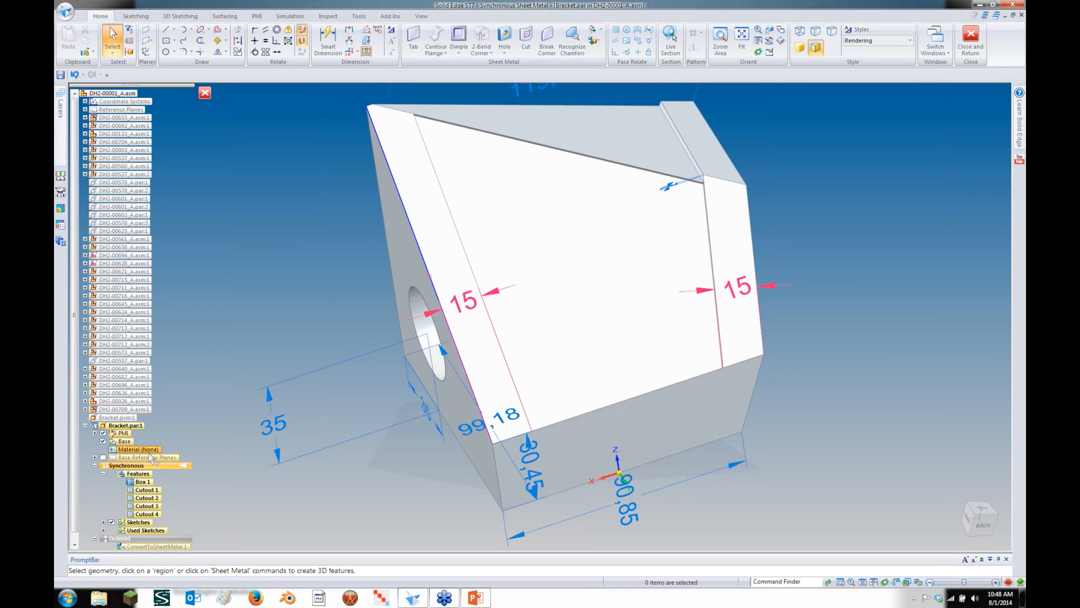
{"action": "double_click", "coordinate": [163, 540]}
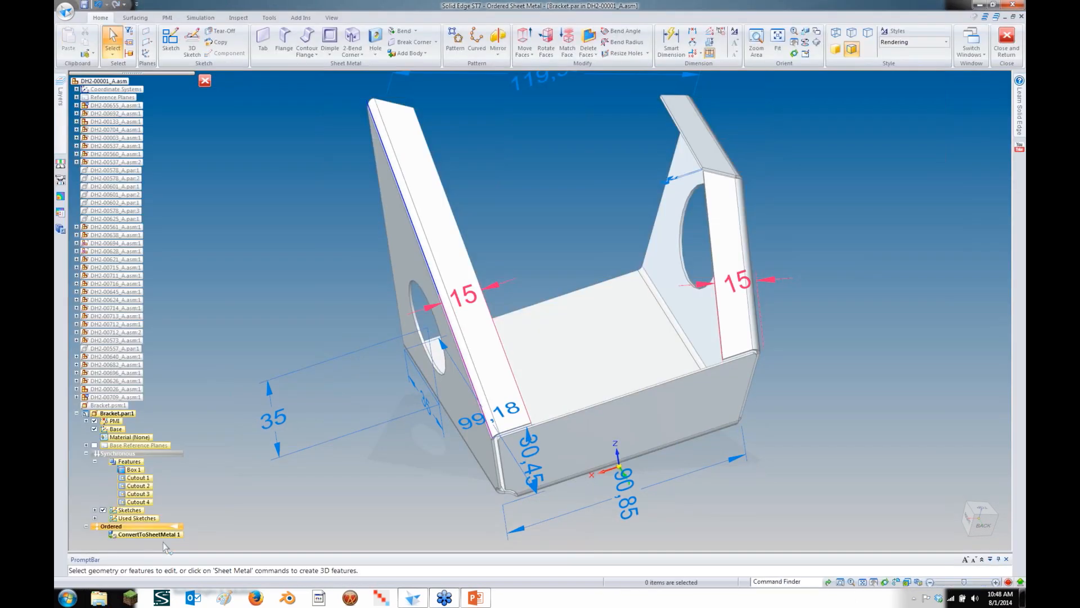
{"action": "middle_click_drag", "start_coordinate": [206, 352], "coordinate": [230, 338]}
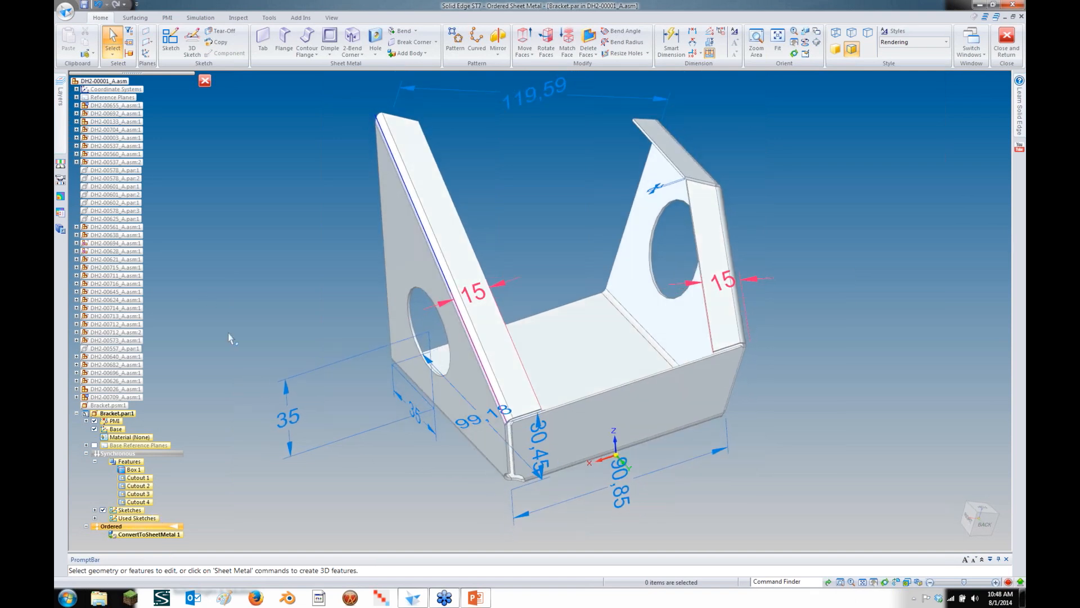
{"action": "left_click", "coordinate": [95, 420]}
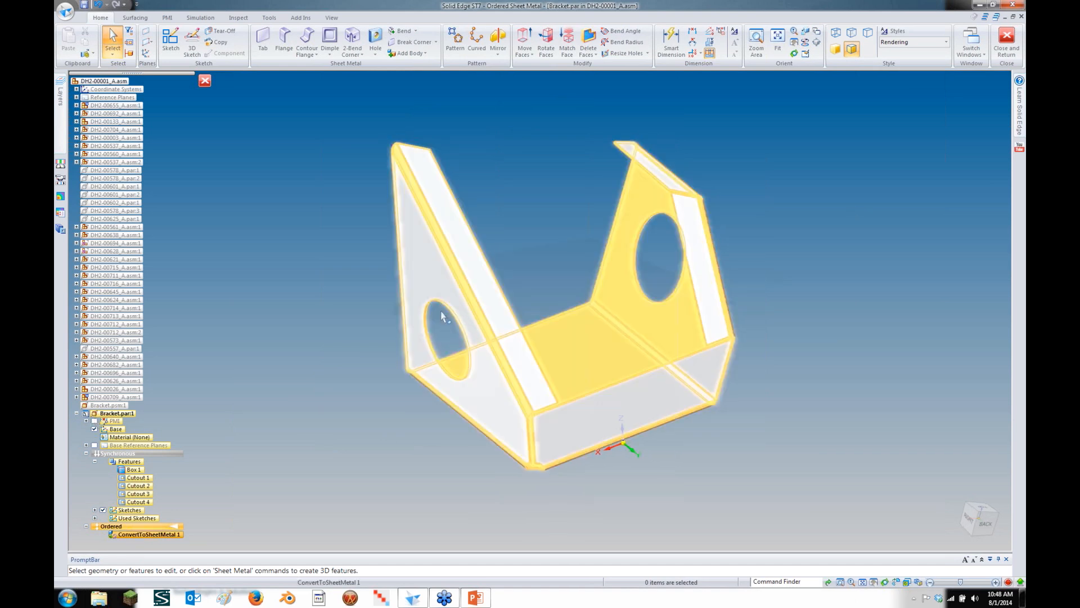
{"action": "scroll", "coordinate": [717, 231], "scroll_direction": "up", "scroll_amount": 10}
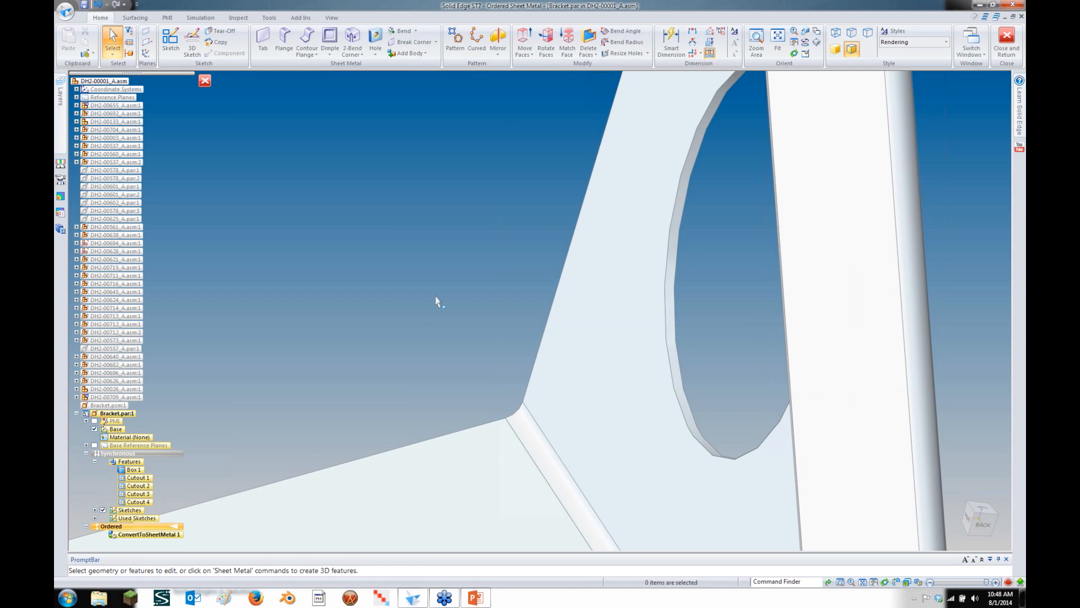
{"action": "scroll", "coordinate": [436, 302], "scroll_direction": "down", "scroll_amount": 10}
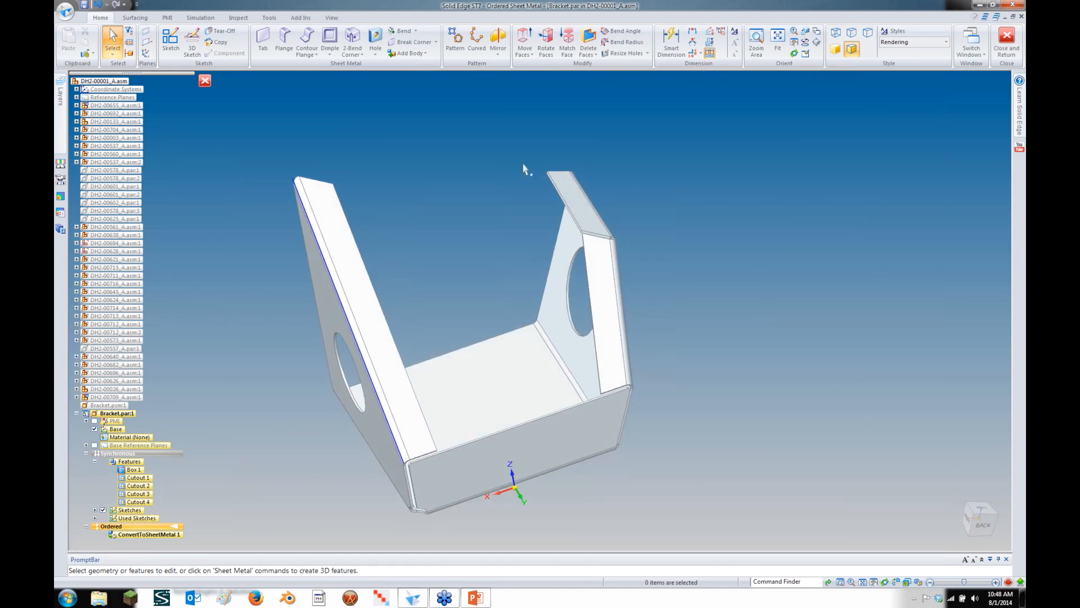
{"action": "key", "text": "ctrl+shift+p"}
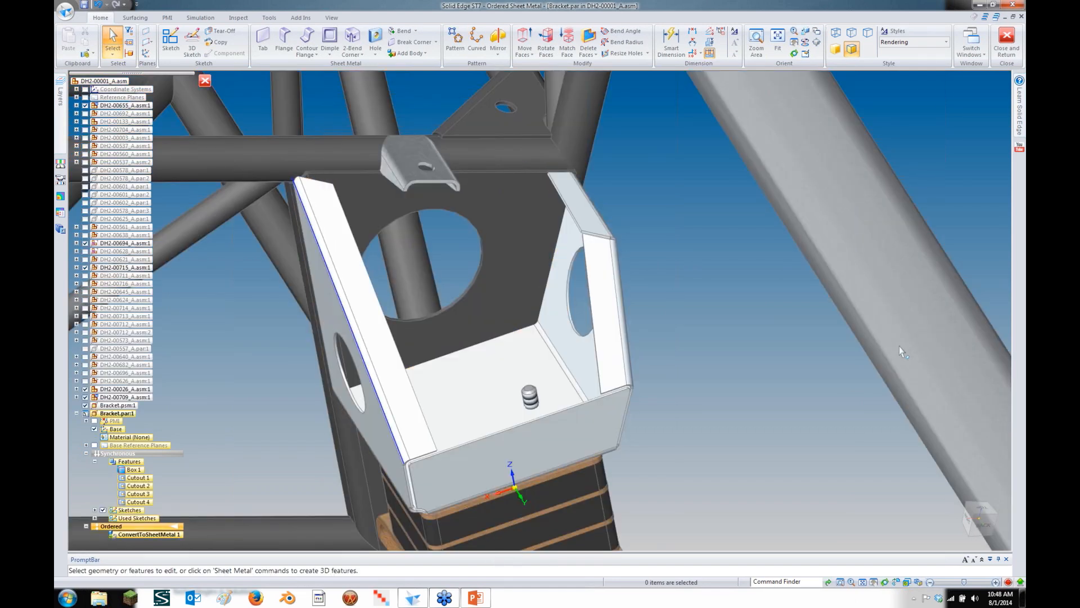
Switch to the presentation slideshow and page through its slides
{"action": "key", "text": "alt+Tab"}
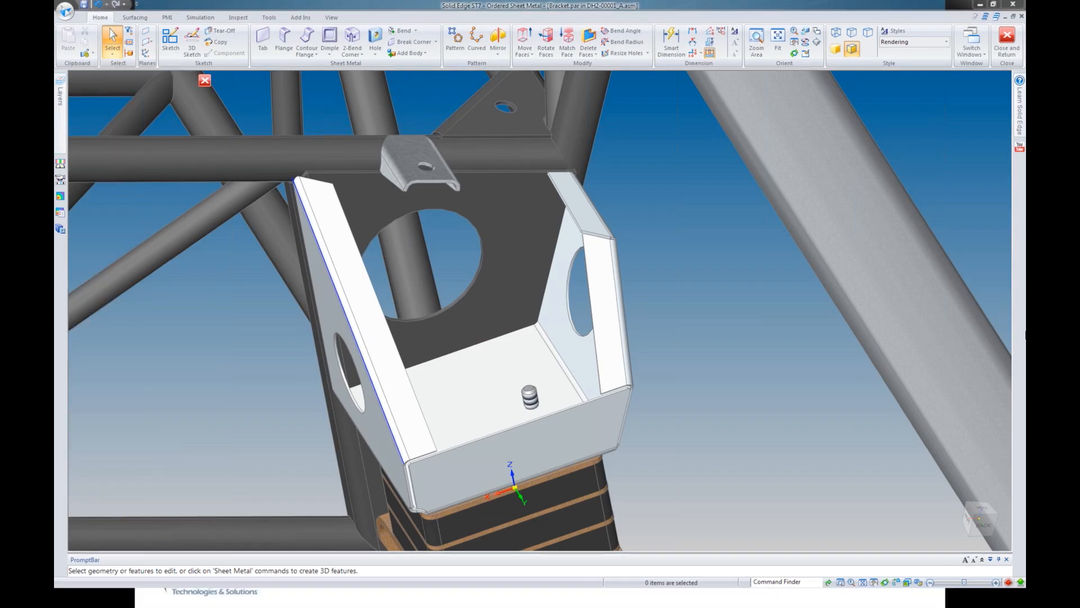
{"action": "key", "text": "super+Tab"}
{"action": "key", "text": "Right"}
{"action": "key", "text": "Left"}
Advance to the New Hole Options and Materials slide, then switch back to Solid Edge
{"action": "key", "text": "Right"}
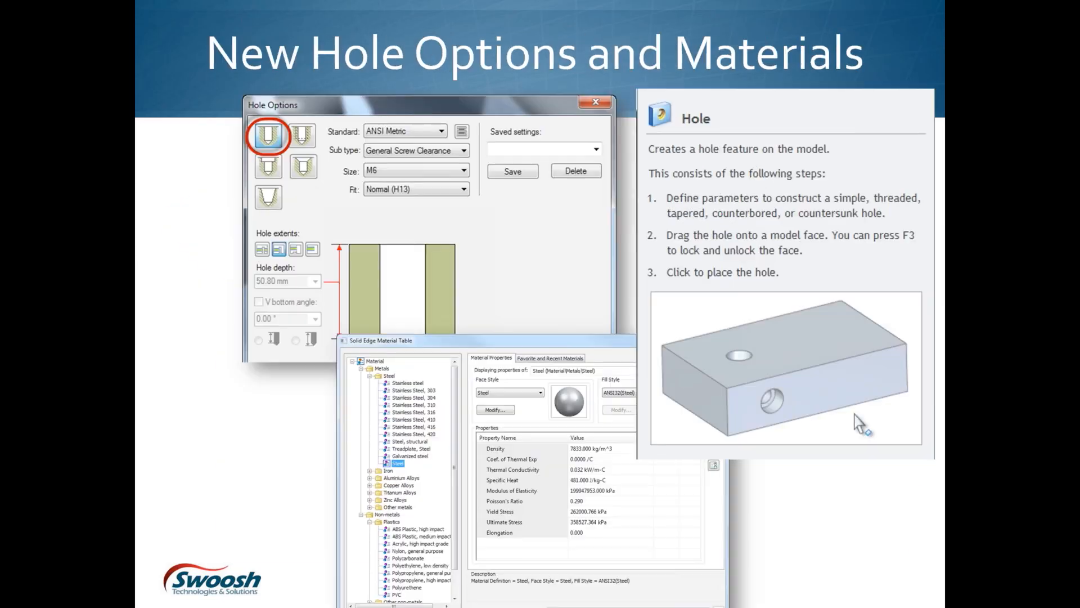
{"action": "key", "text": "alt+Tab"}
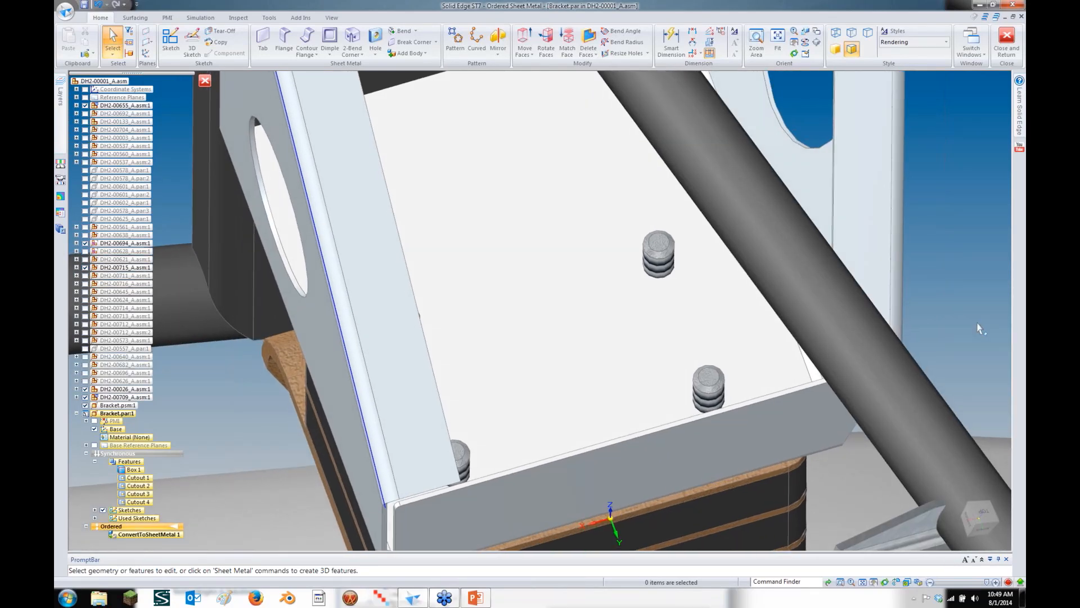
Measure from the upper bolt to a bolt hole edge: 58.34 mm, 50 mm by 30 mm
{"action": "left_click", "coordinate": [238, 18]}
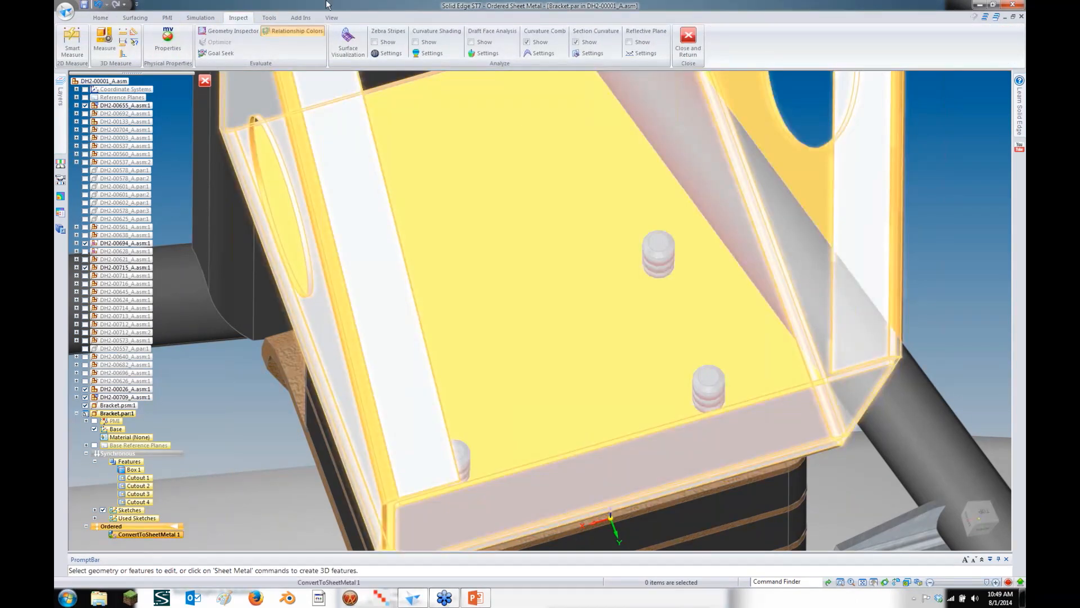
{"action": "left_click", "coordinate": [103, 38]}
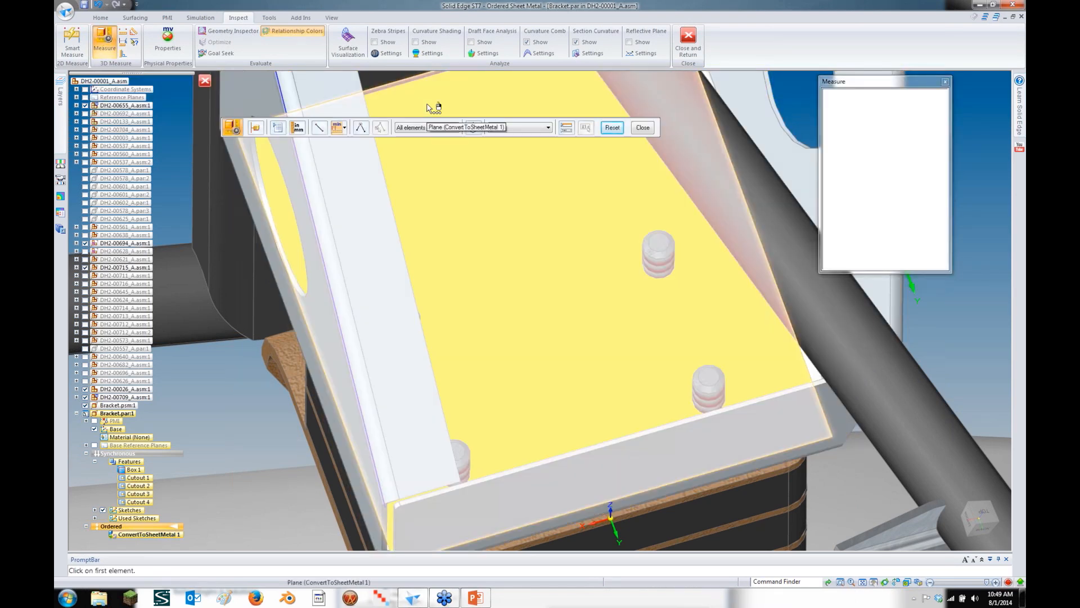
{"action": "left_click", "coordinate": [680, 249]}
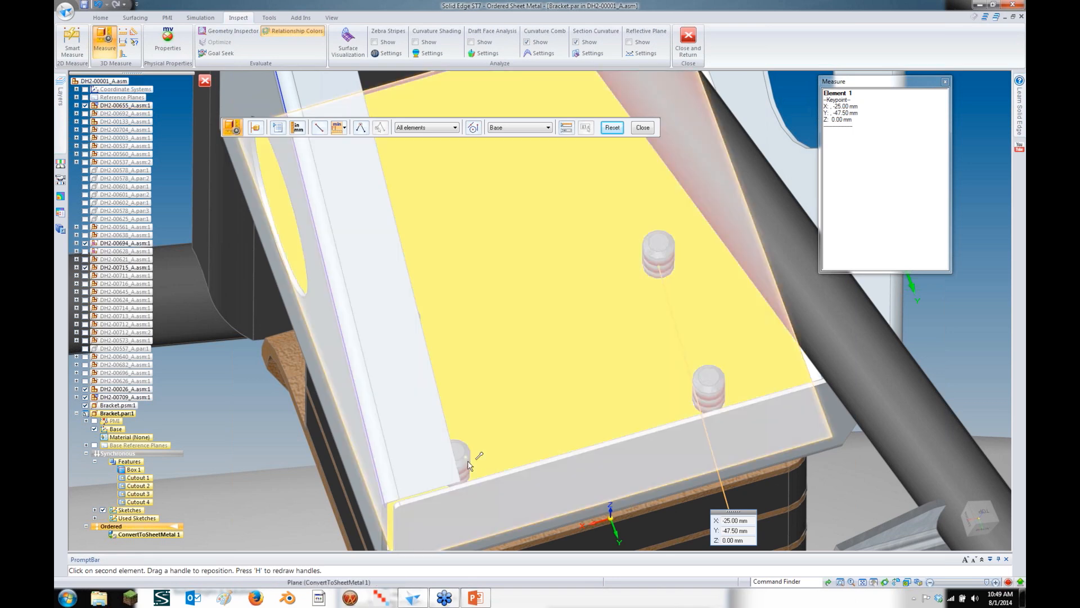
{"action": "right_click", "coordinate": [470, 465]}
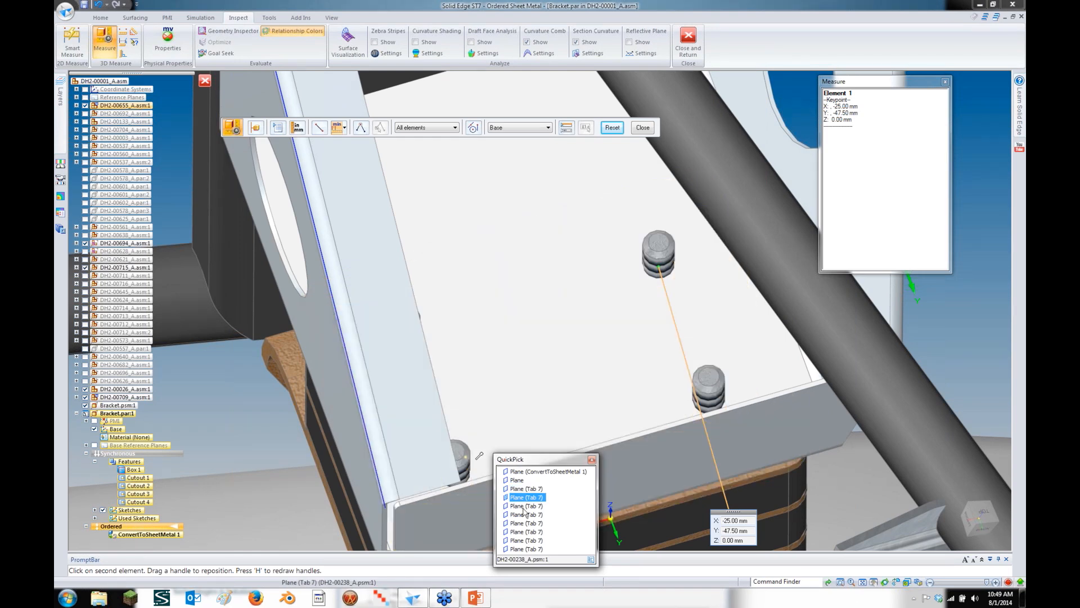
{"action": "left_click", "coordinate": [592, 459]}
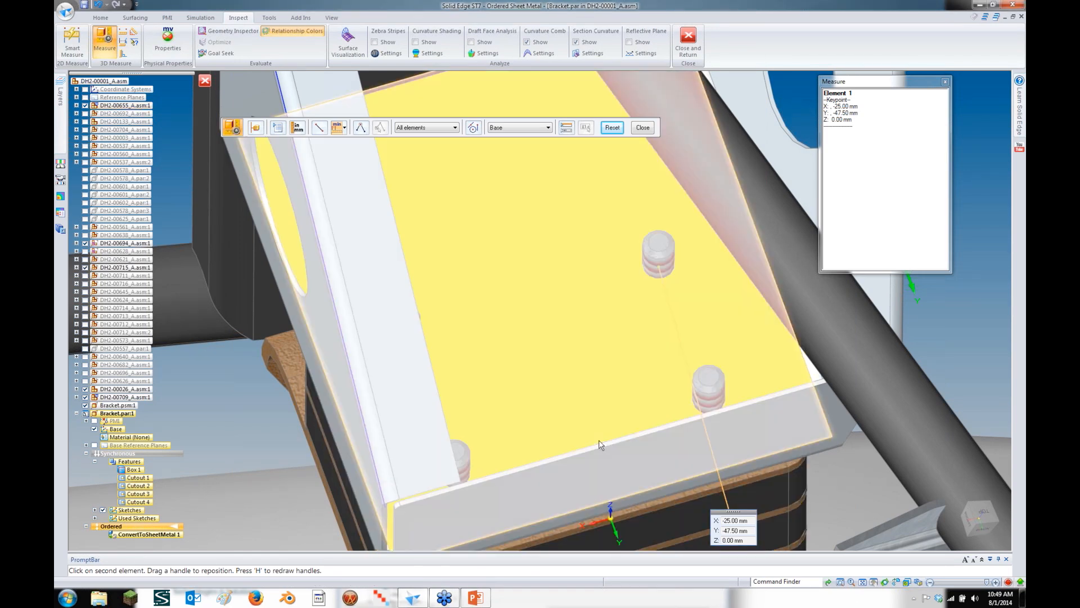
{"action": "middle_click_drag", "start_coordinate": [599, 441], "coordinate": [535, 450]}
{"action": "left_click", "coordinate": [477, 445]}
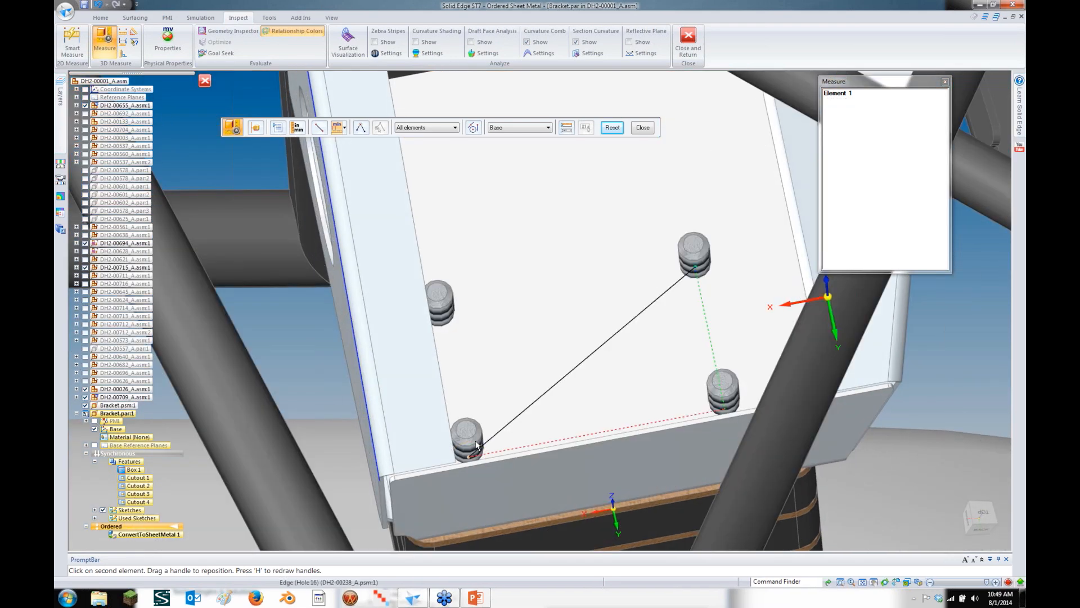
{"action": "middle_click_drag", "start_coordinate": [476, 441], "coordinate": [494, 390]}
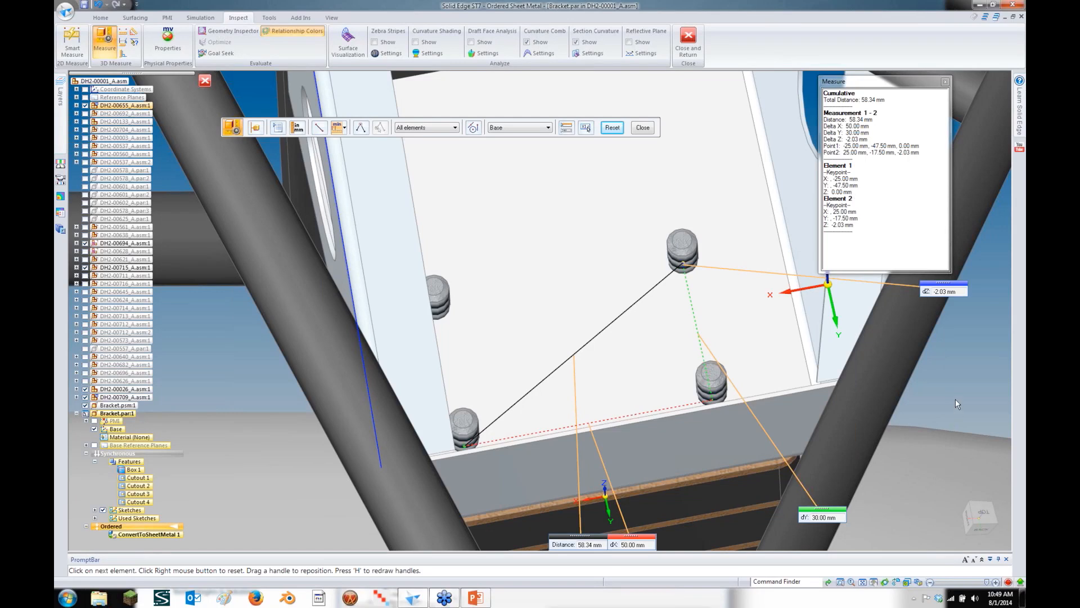
{"action": "left_click", "coordinate": [643, 128]}
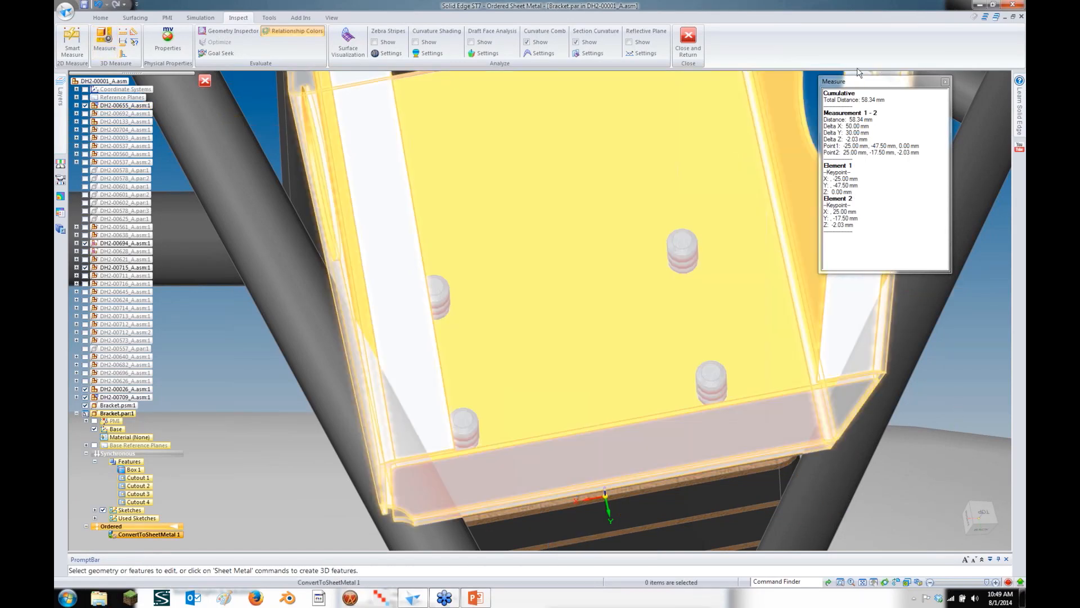
{"action": "left_click_drag", "start_coordinate": [859, 80], "coordinate": [843, 81]}
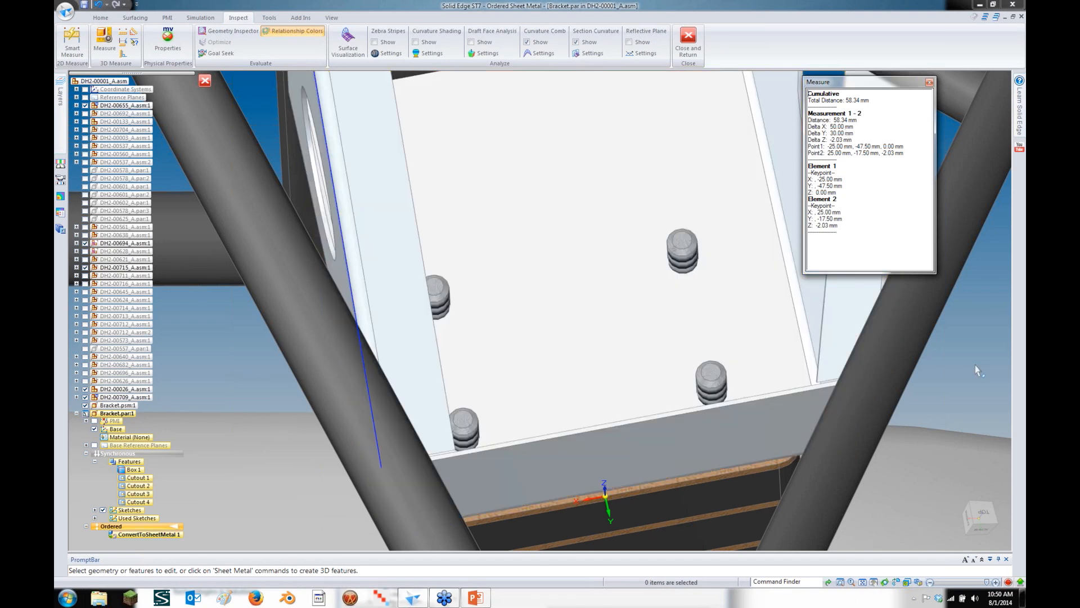
Start a hole and set its sub type to General Screw Clearance with Close fit
{"action": "left_click", "coordinate": [95, 18]}
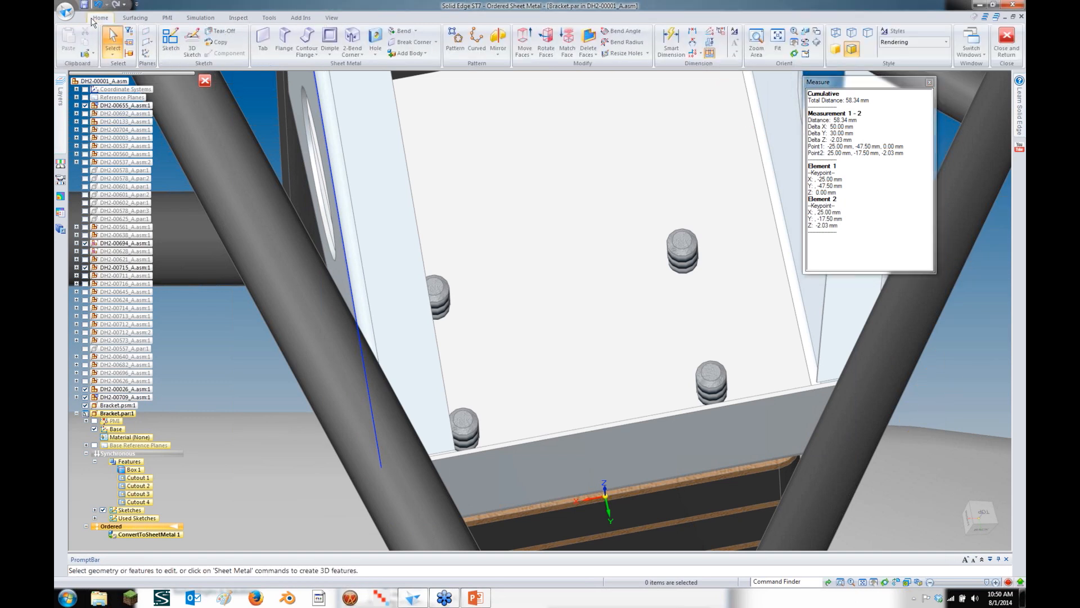
{"action": "left_click", "coordinate": [375, 54]}
{"action": "left_click", "coordinate": [388, 66]}
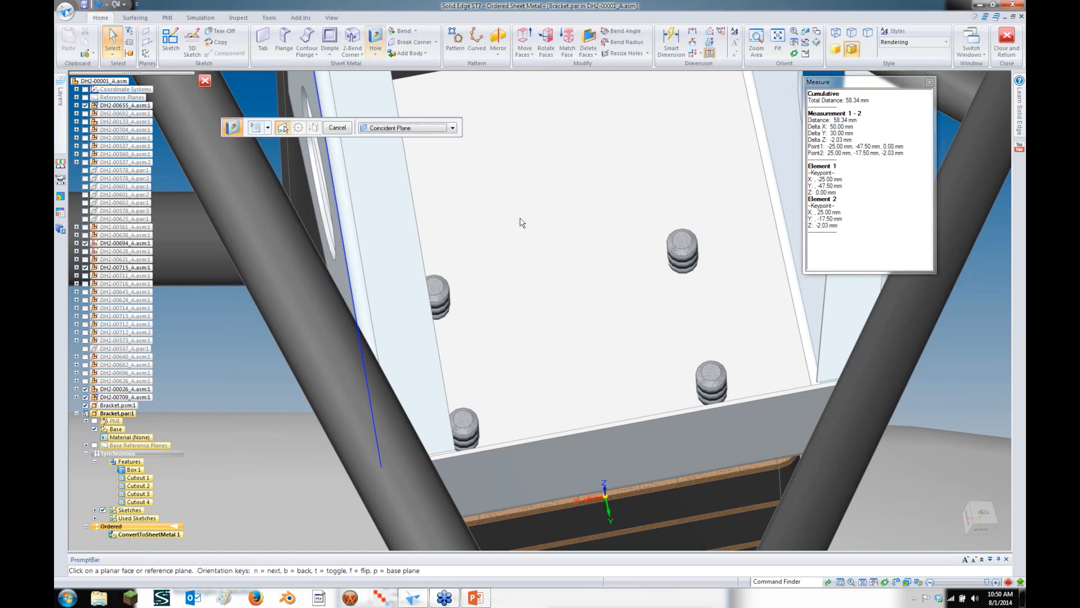
{"action": "left_click", "coordinate": [255, 128]}
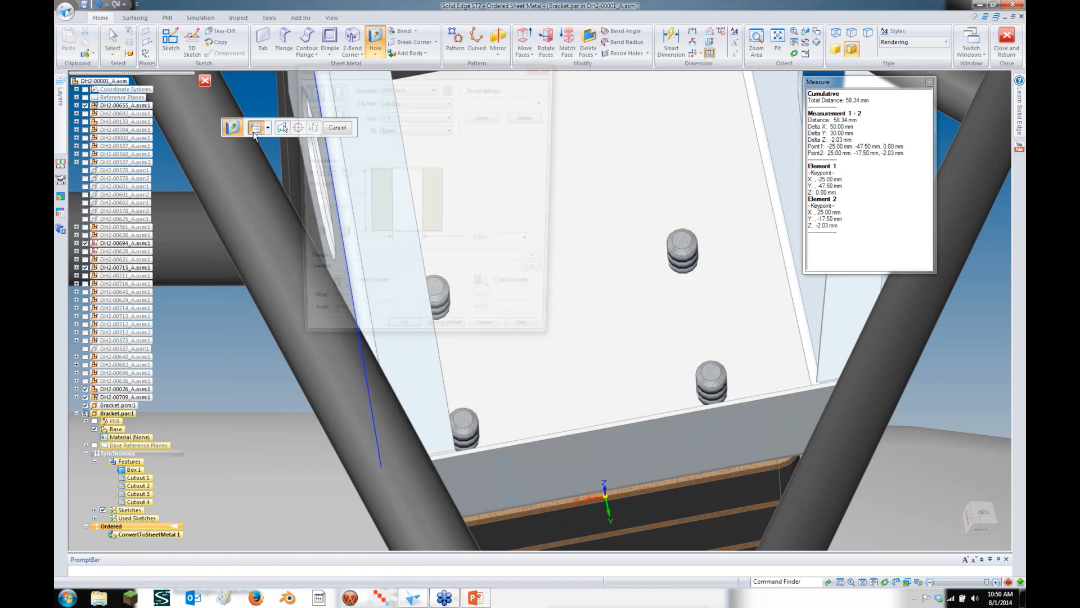
{"action": "left_click", "coordinate": [404, 103]}
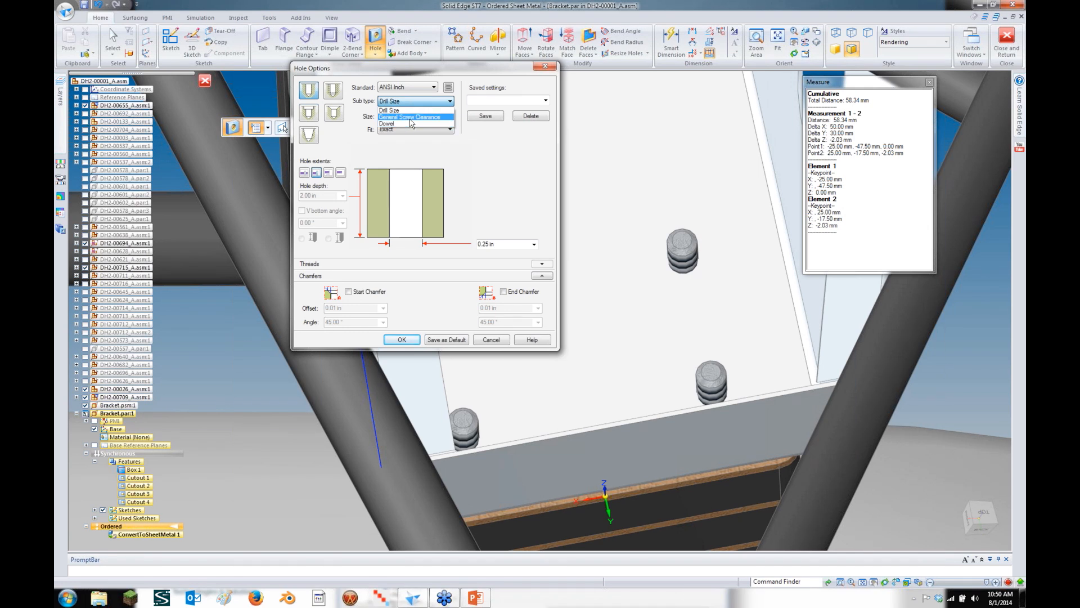
{"action": "left_click", "coordinate": [412, 111]}
{"action": "left_click", "coordinate": [409, 132]}
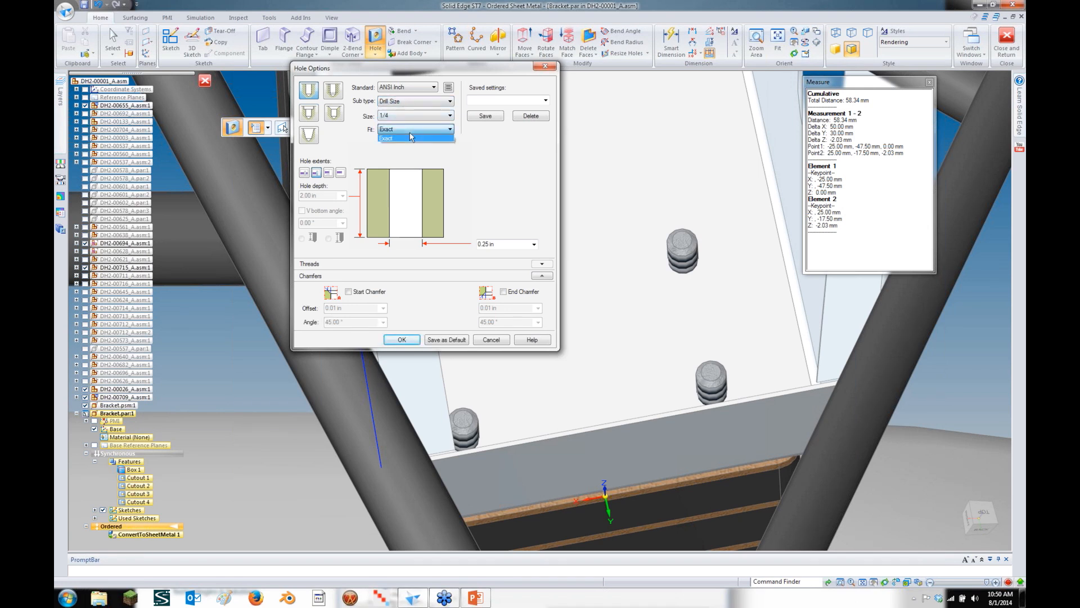
{"action": "left_click", "coordinate": [422, 103]}
{"action": "left_click", "coordinate": [423, 102]}
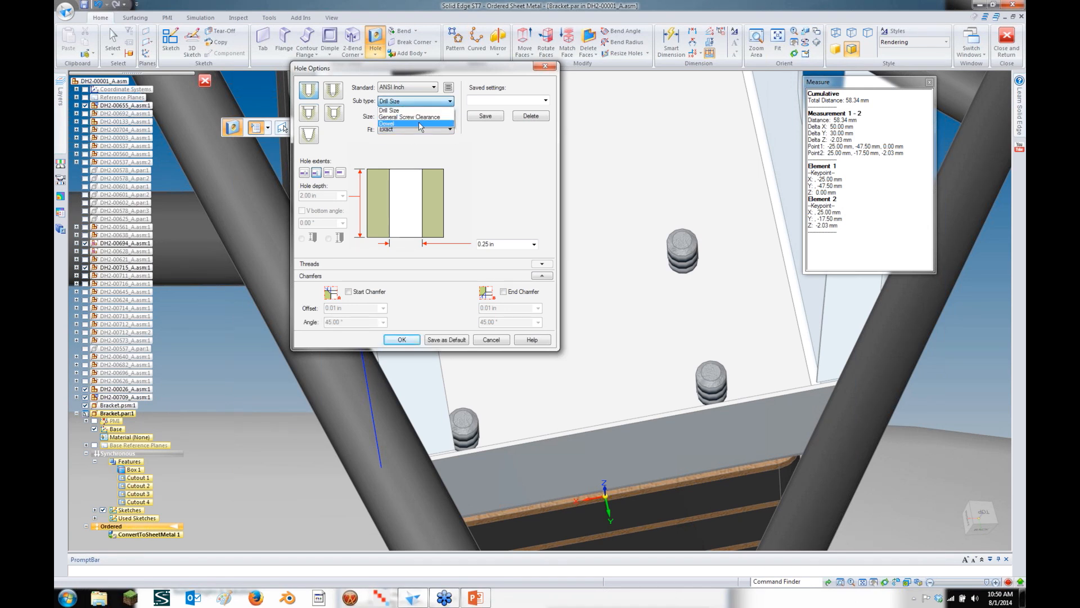
{"action": "left_click", "coordinate": [423, 118]}
{"action": "left_click", "coordinate": [423, 129]}
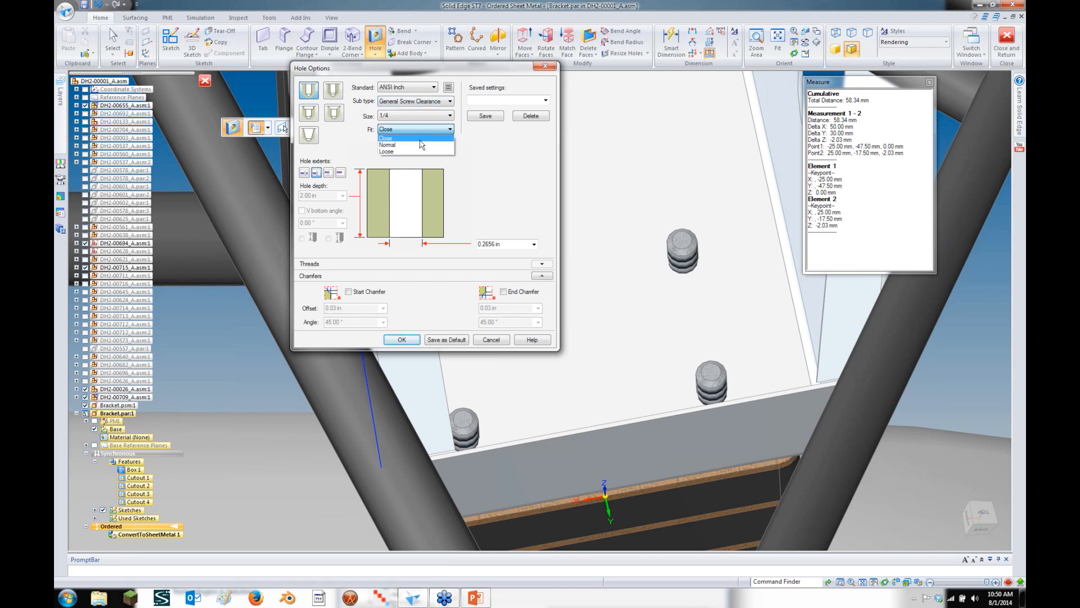
{"action": "left_click", "coordinate": [500, 163]}
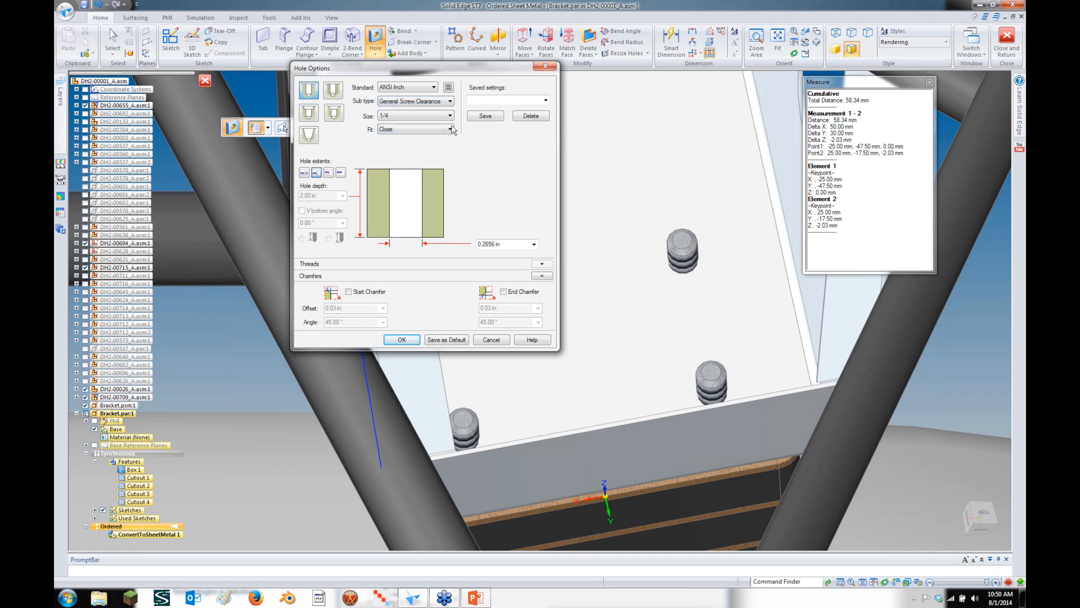
Set the hole to ISO Metric, M6, Close (H12) fit at 6.4 mm diameter, and confirm
{"action": "left_click", "coordinate": [419, 90]}
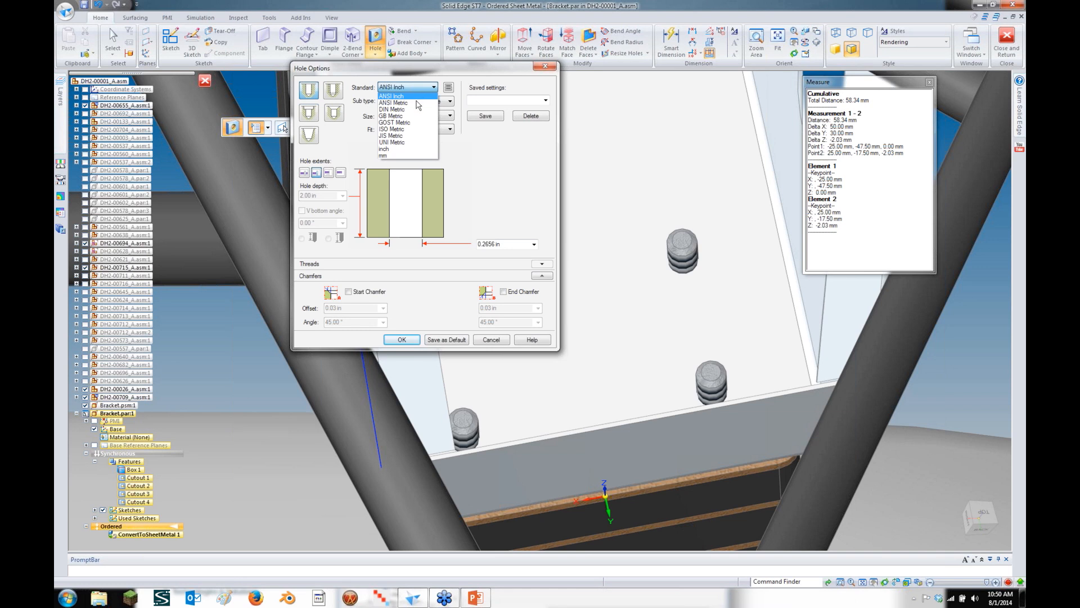
{"action": "left_click", "coordinate": [415, 129]}
{"action": "left_click", "coordinate": [417, 120]}
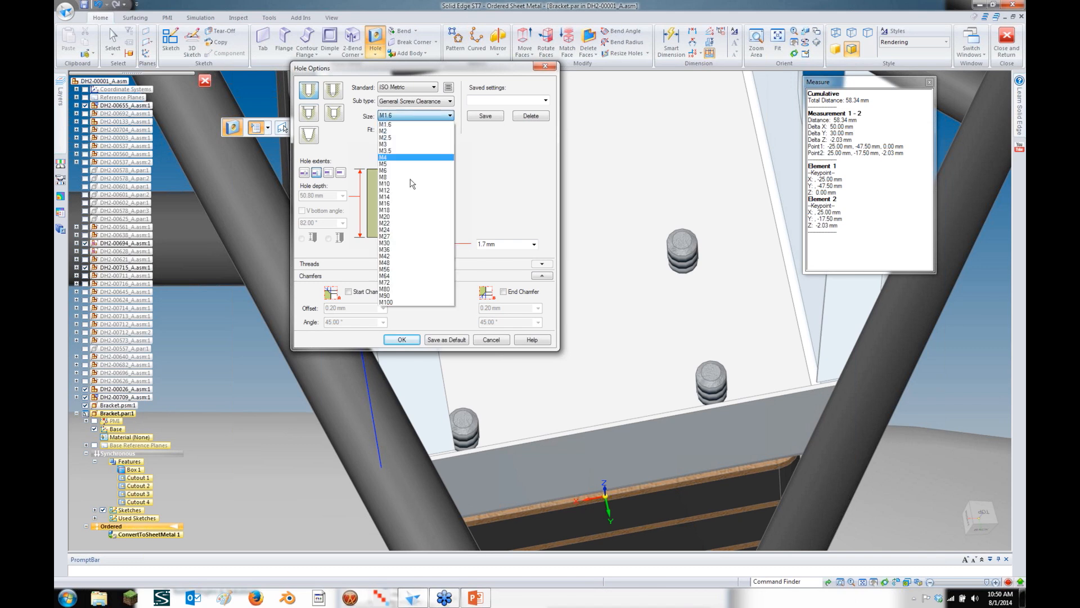
{"action": "left_click", "coordinate": [418, 174]}
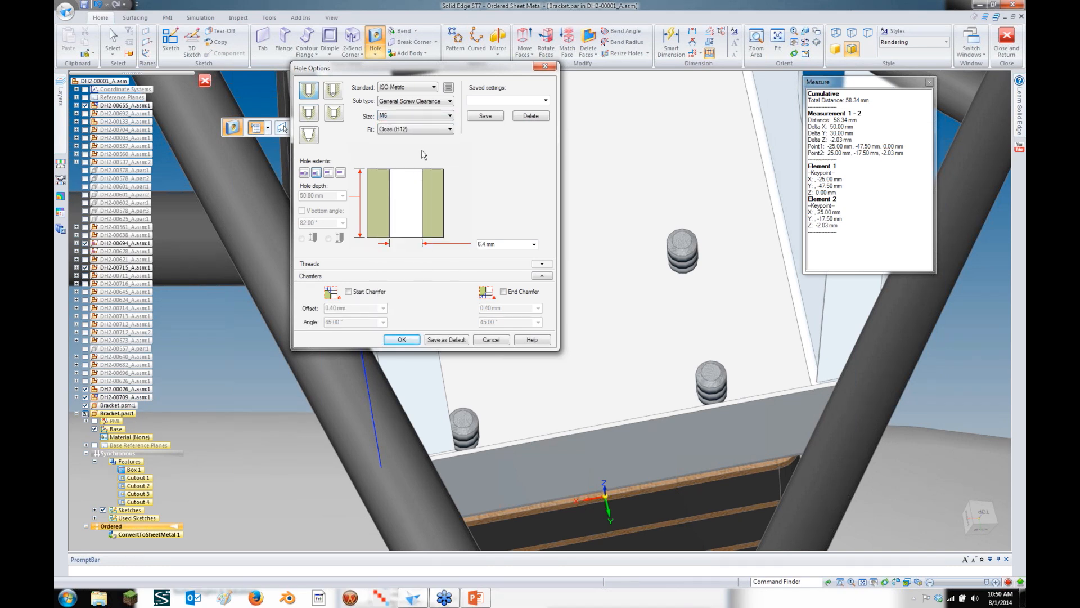
{"action": "left_click", "coordinate": [426, 131]}
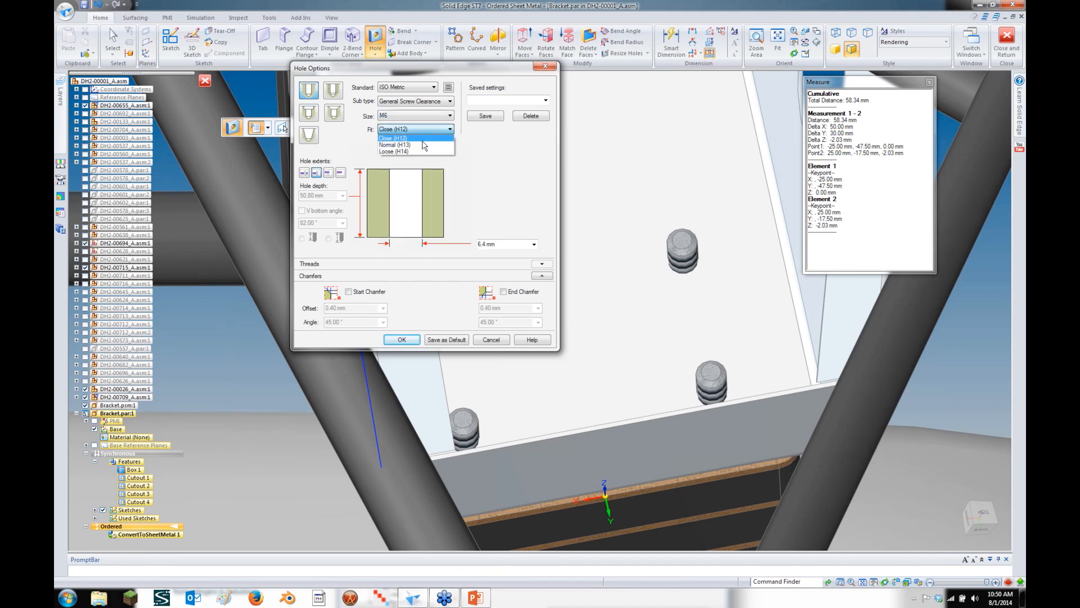
{"action": "left_click", "coordinate": [425, 139]}
{"action": "left_click", "coordinate": [509, 248]}
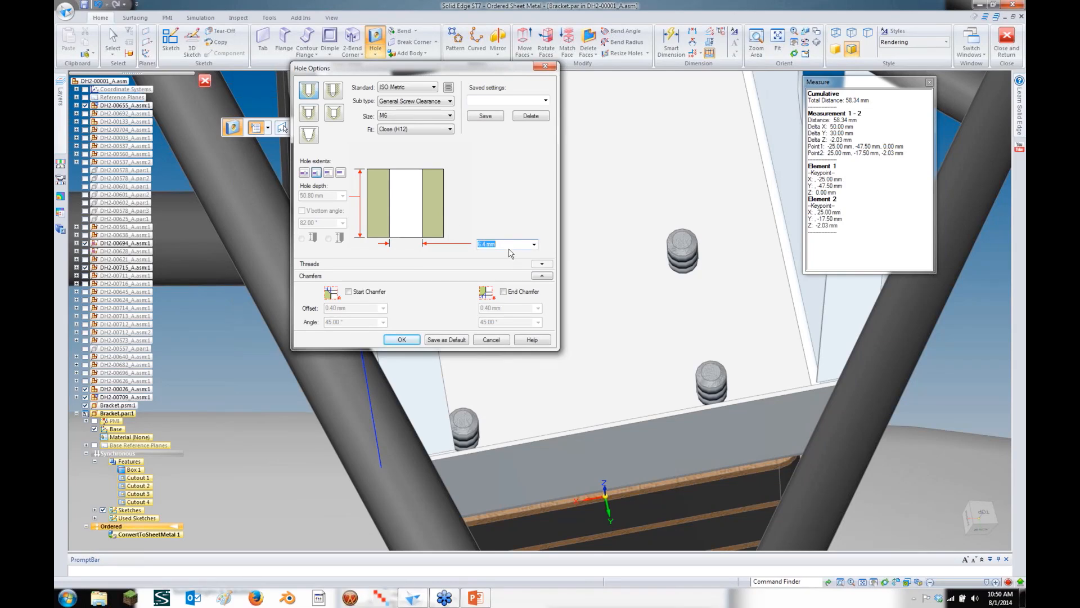
{"action": "left_click", "coordinate": [402, 340]}
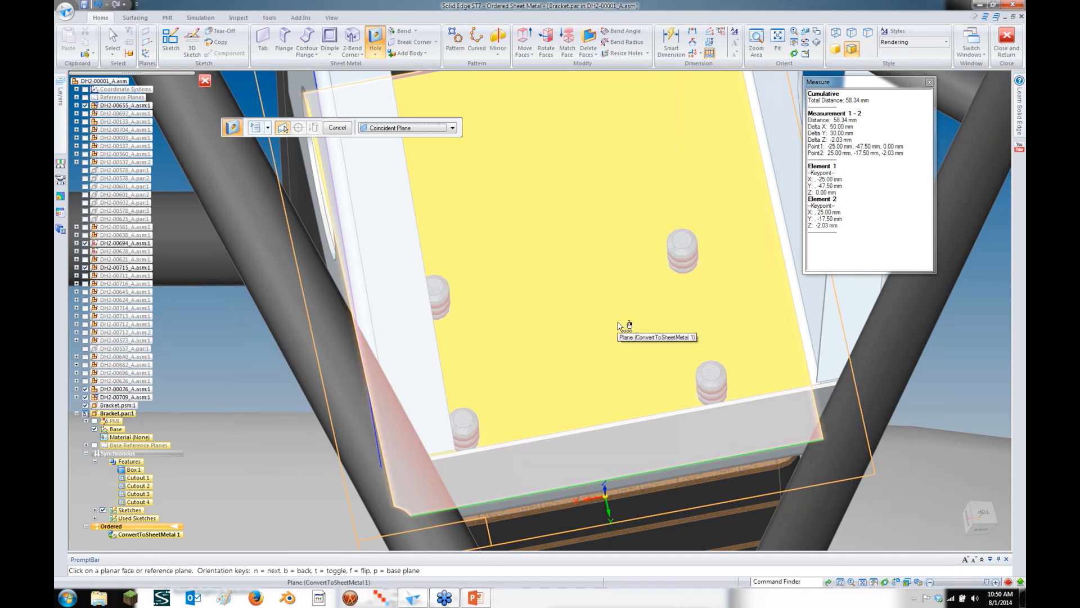
Place the M6 hole on the bracket's bottom face, then begin a pattern
{"action": "left_click", "coordinate": [636, 312]}
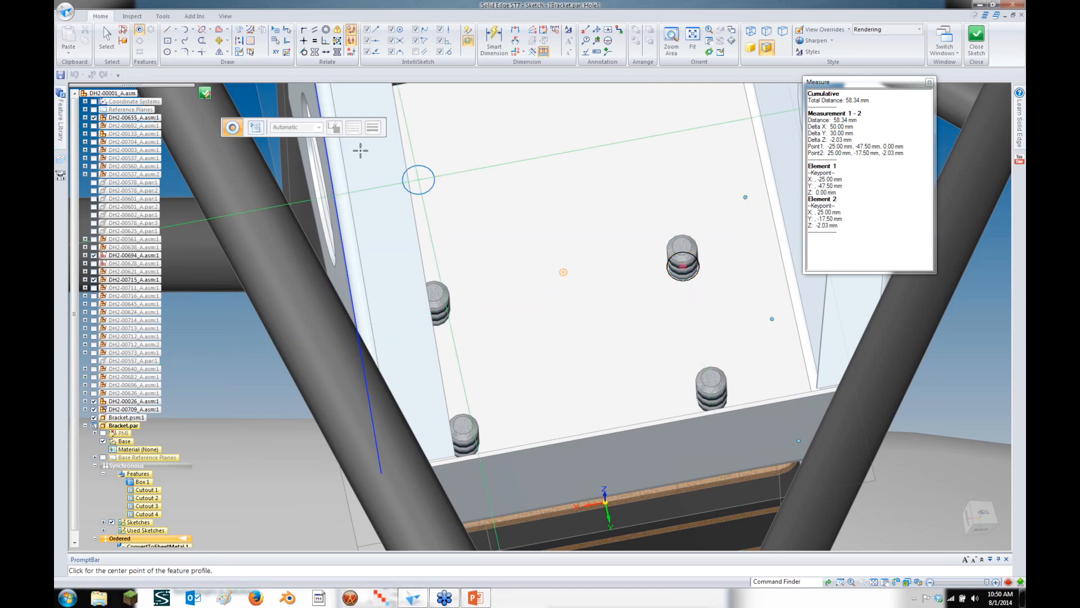
{"action": "key", "text": "Escape"}
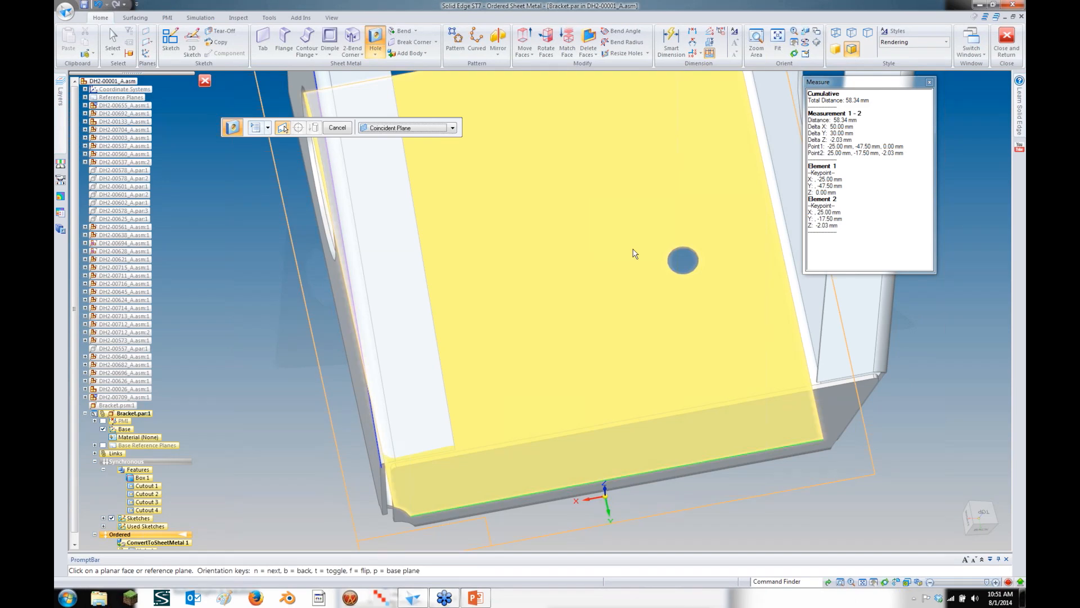
{"action": "left_click", "coordinate": [455, 40]}
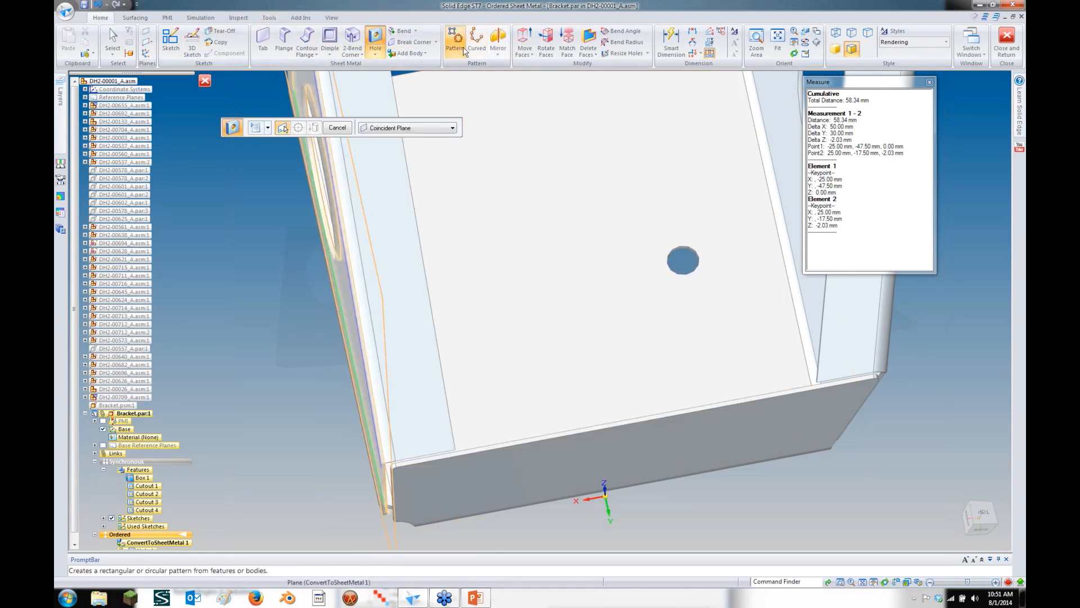
Pick Hole 1 and the bracket floor, then draw the pattern rectangle from the hole centre
{"action": "right_click", "coordinate": [692, 252]}
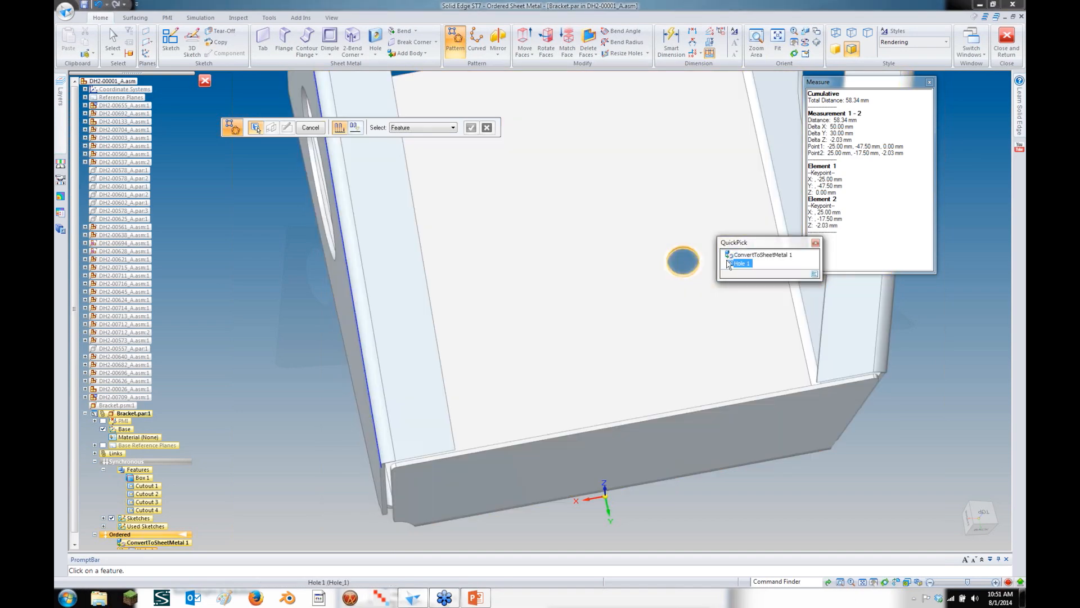
{"action": "left_click", "coordinate": [742, 259]}
{"action": "left_click", "coordinate": [471, 127]}
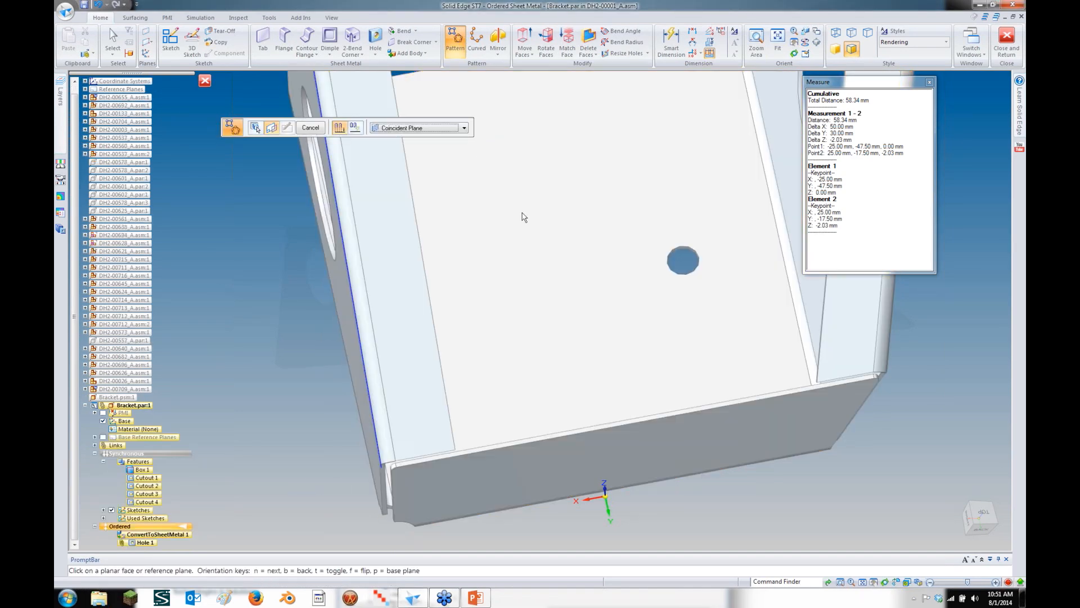
{"action": "left_click", "coordinate": [543, 269]}
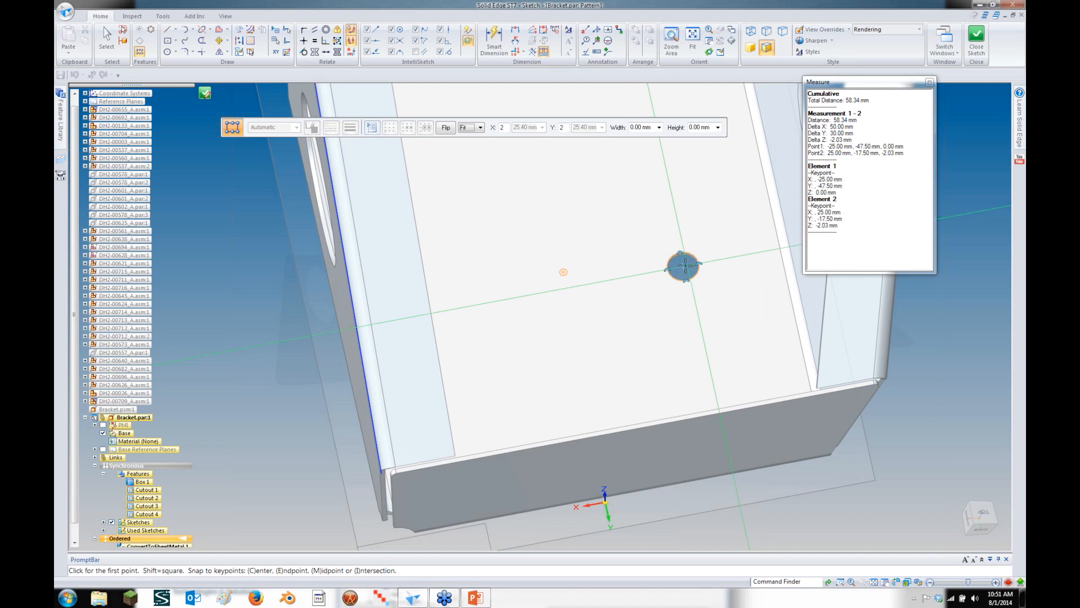
{"action": "left_click", "coordinate": [683, 266]}
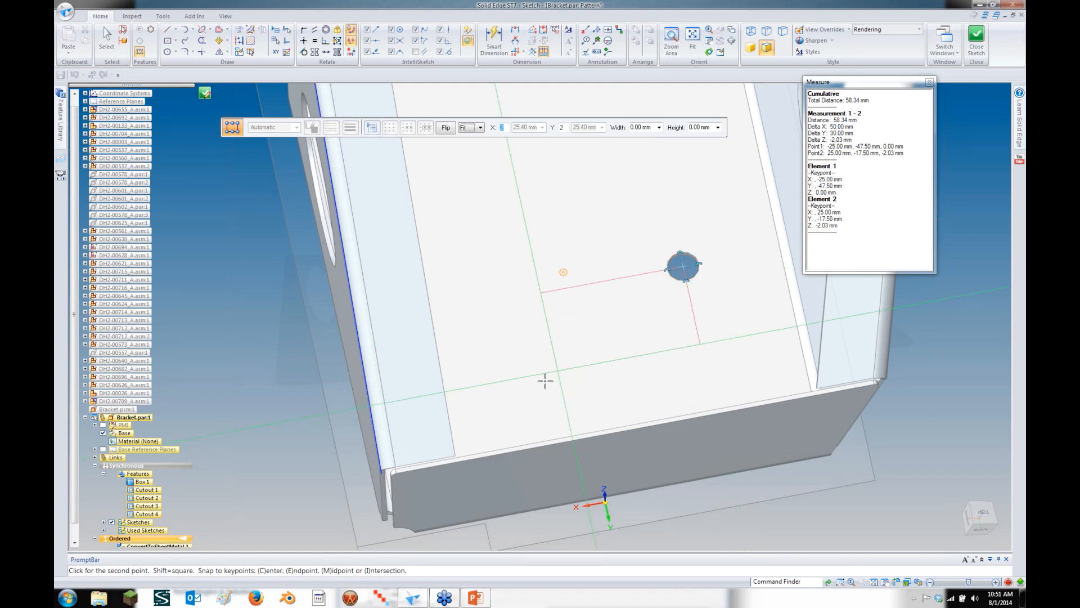
{"action": "left_click", "coordinate": [499, 399]}
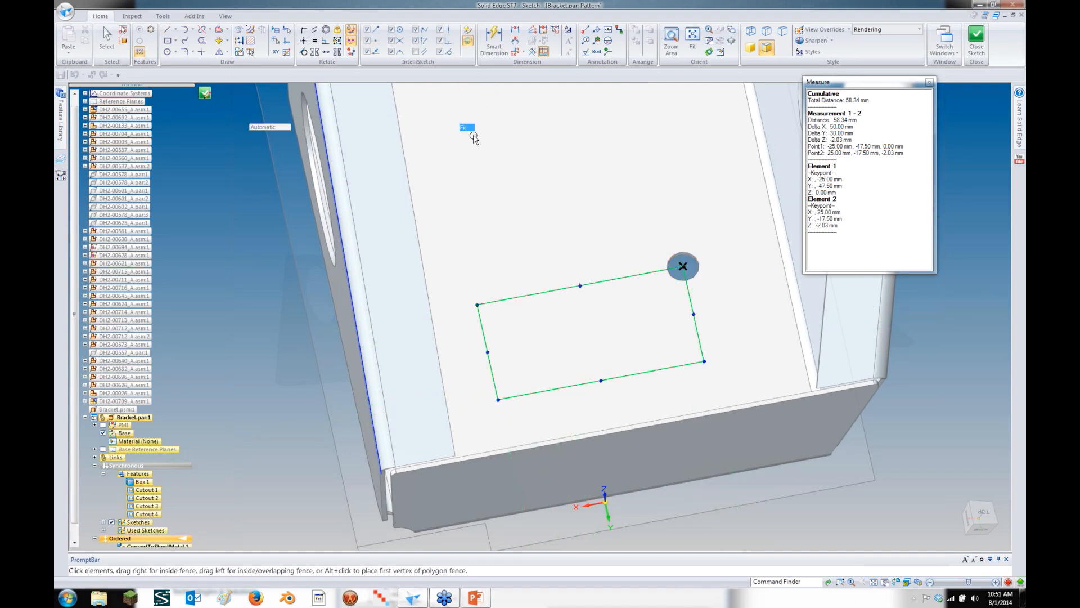
Use Fixed spacing with X 50.00 mm and Y 30.00 mm, and apply the pattern
{"action": "left_click", "coordinate": [472, 127]}
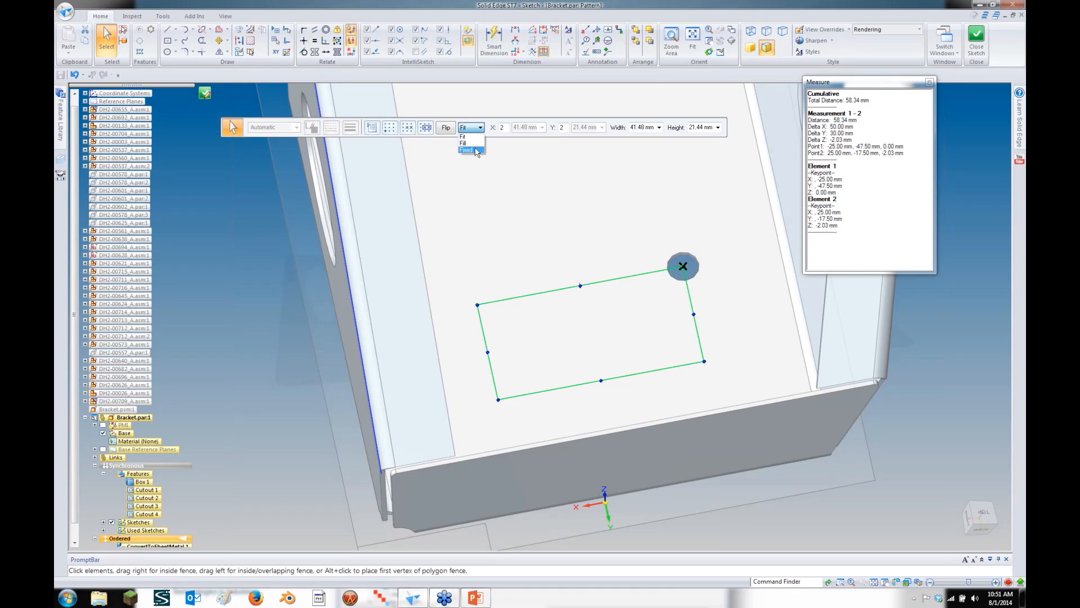
{"action": "left_click", "coordinate": [476, 151]}
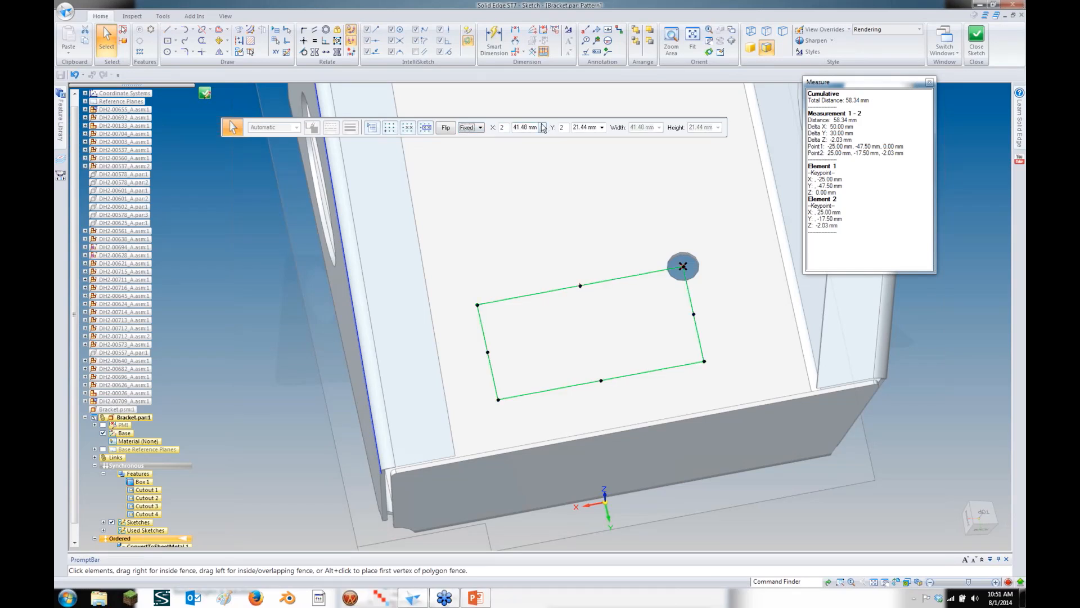
{"action": "left_click", "coordinate": [542, 127]}
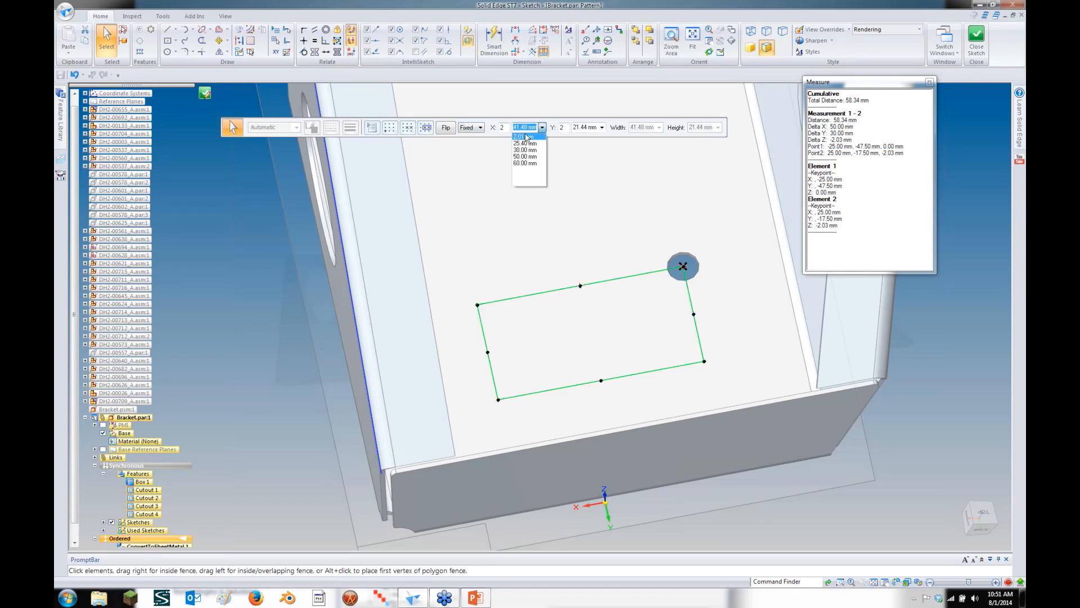
{"action": "left_click", "coordinate": [529, 156]}
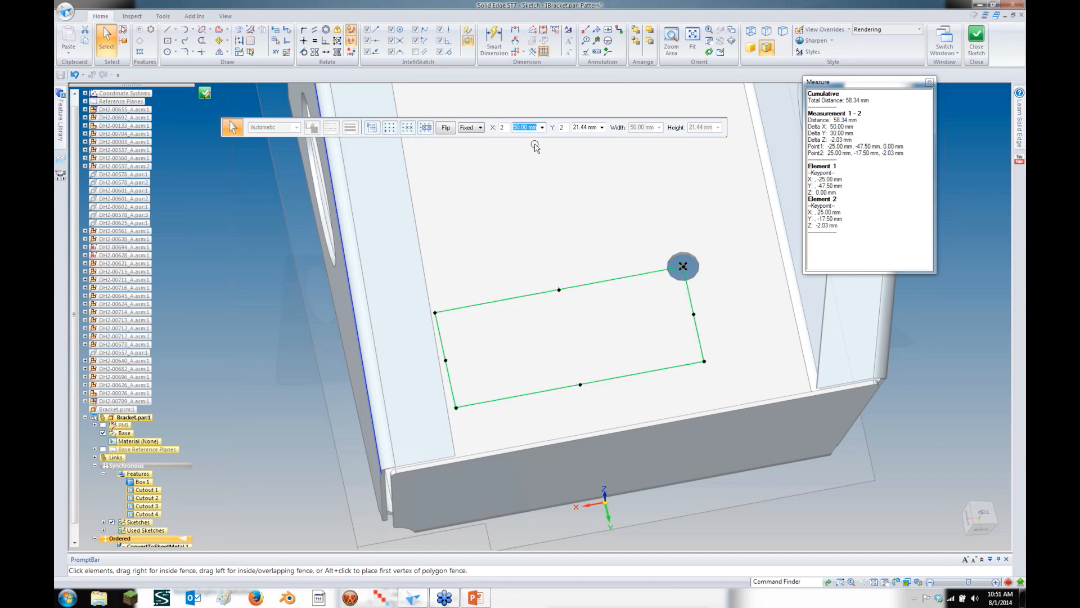
{"action": "left_click", "coordinate": [601, 128]}
{"action": "left_click", "coordinate": [601, 151]}
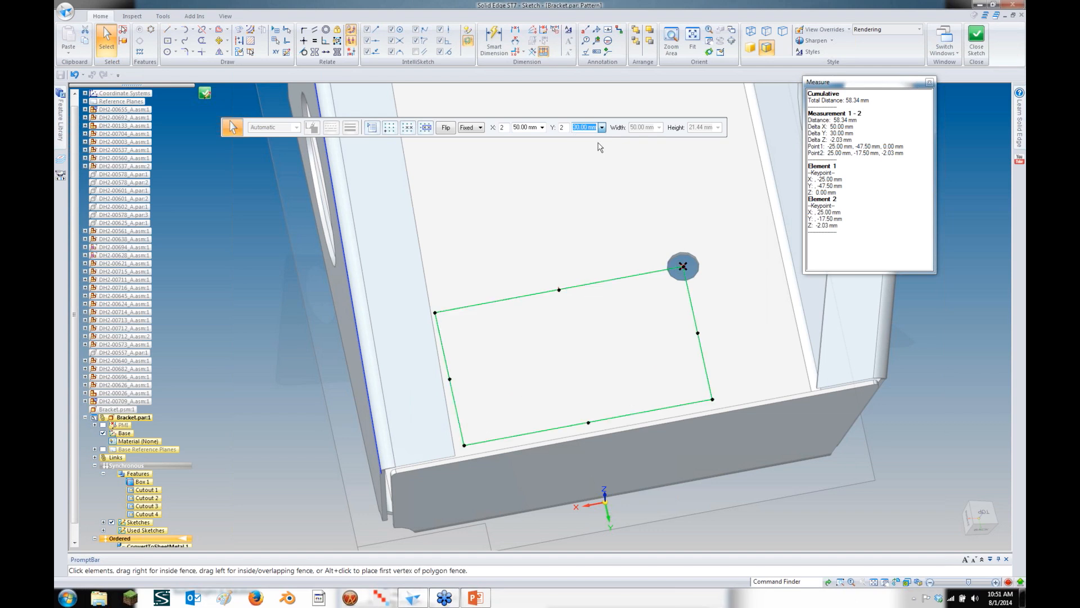
{"action": "left_click", "coordinate": [205, 93]}
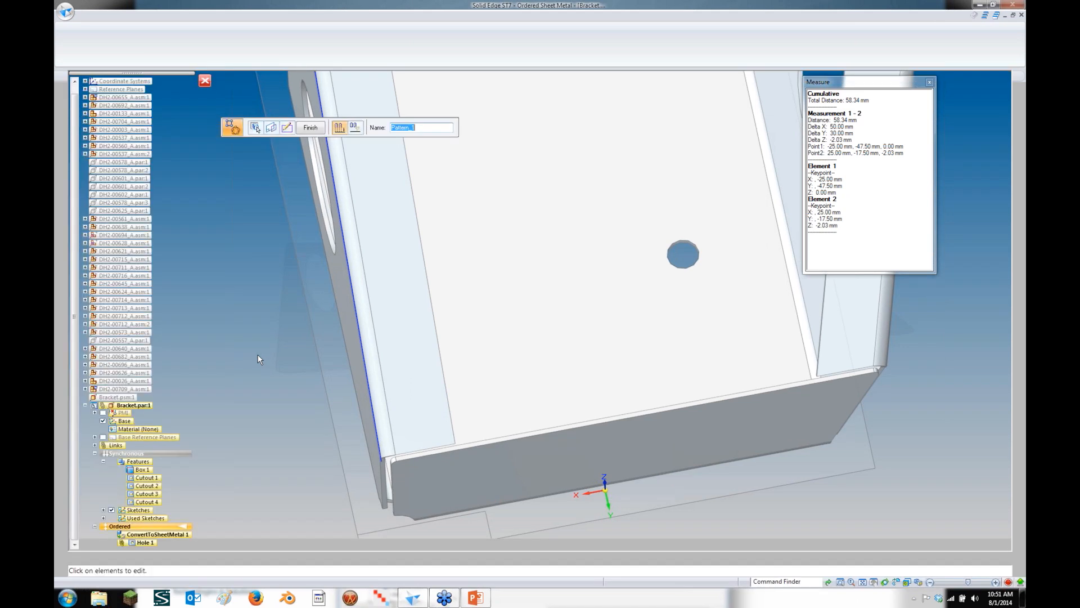
Close the measurement results and hide the other assembly parts, leaving only the bracket
{"action": "left_click", "coordinate": [929, 84]}
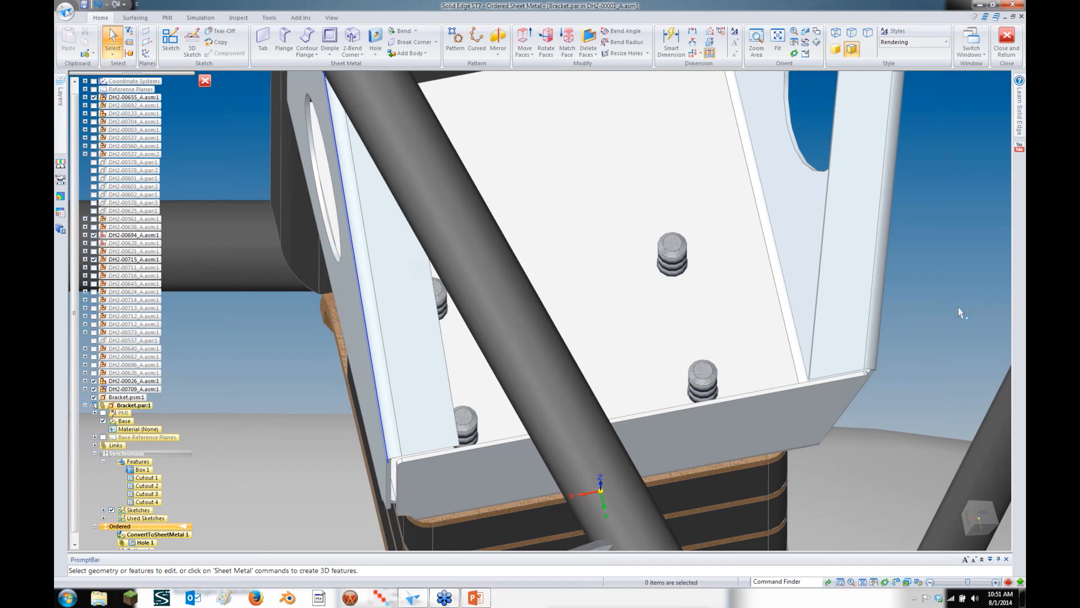
{"action": "middle_click_drag", "start_coordinate": [961, 313], "coordinate": [944, 291]}
{"action": "key", "text": "ctrl+shift+p"}
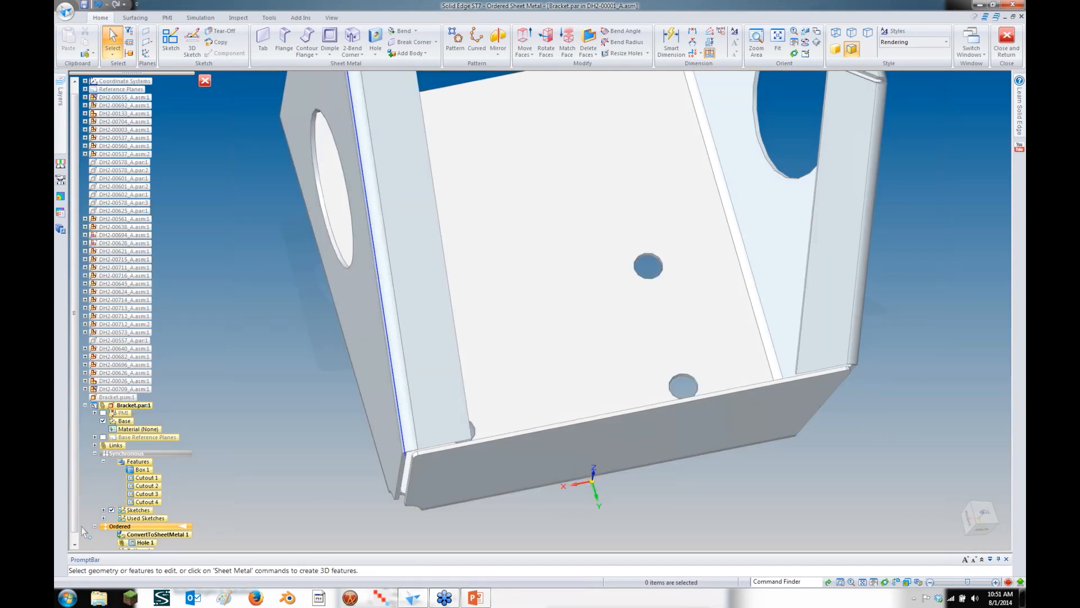
{"action": "left_click", "coordinate": [74, 544]}
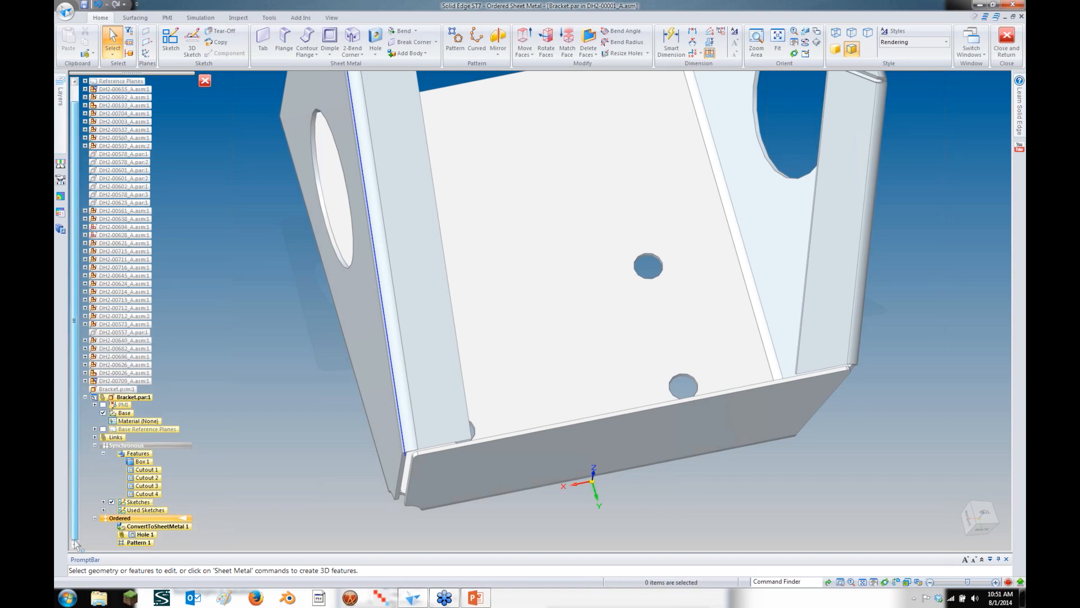
{"action": "middle_click_drag", "start_coordinate": [104, 531], "coordinate": [149, 462]}
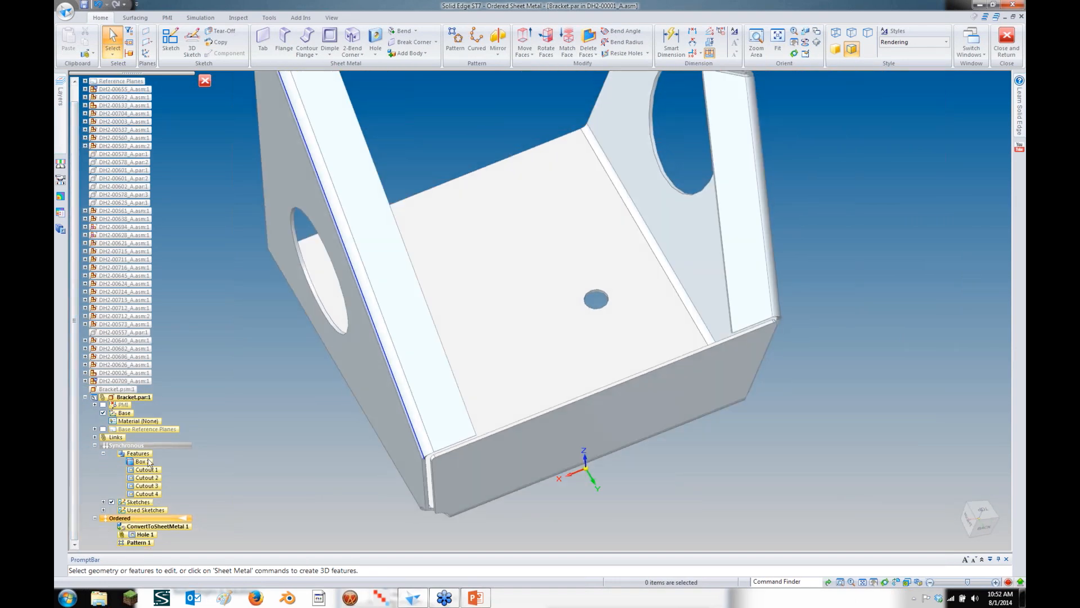
{"action": "scroll", "coordinate": [148, 458], "scroll_direction": "up", "scroll_amount": 1}
{"action": "scroll", "coordinate": [272, 425], "scroll_direction": "up", "scroll_amount": 2}
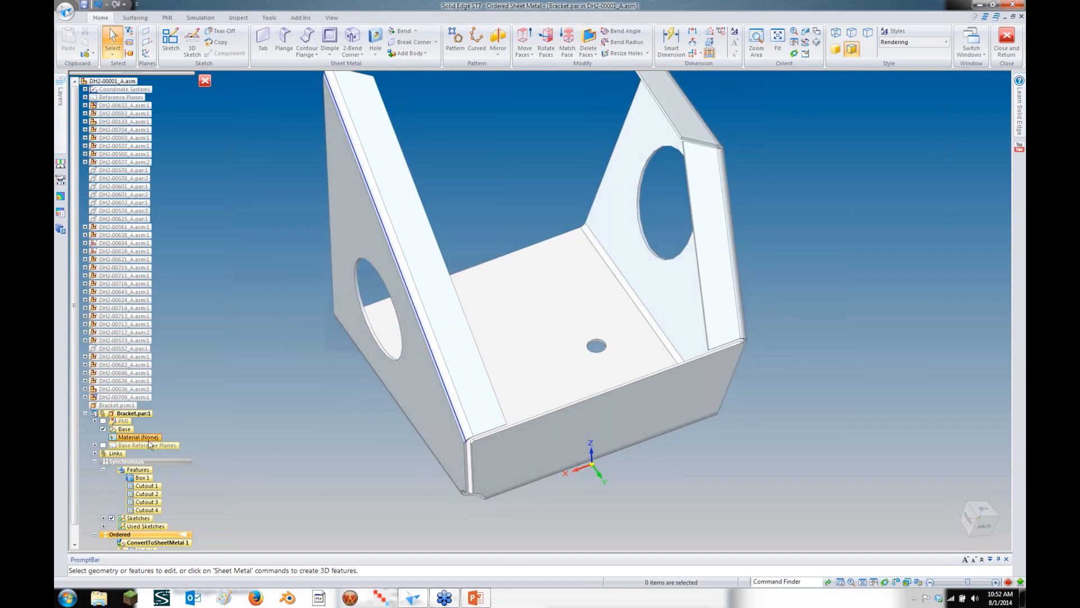
In the Material Table, paste a copy of Stainless steel into the Steel folder
{"action": "right_click", "coordinate": [148, 438]}
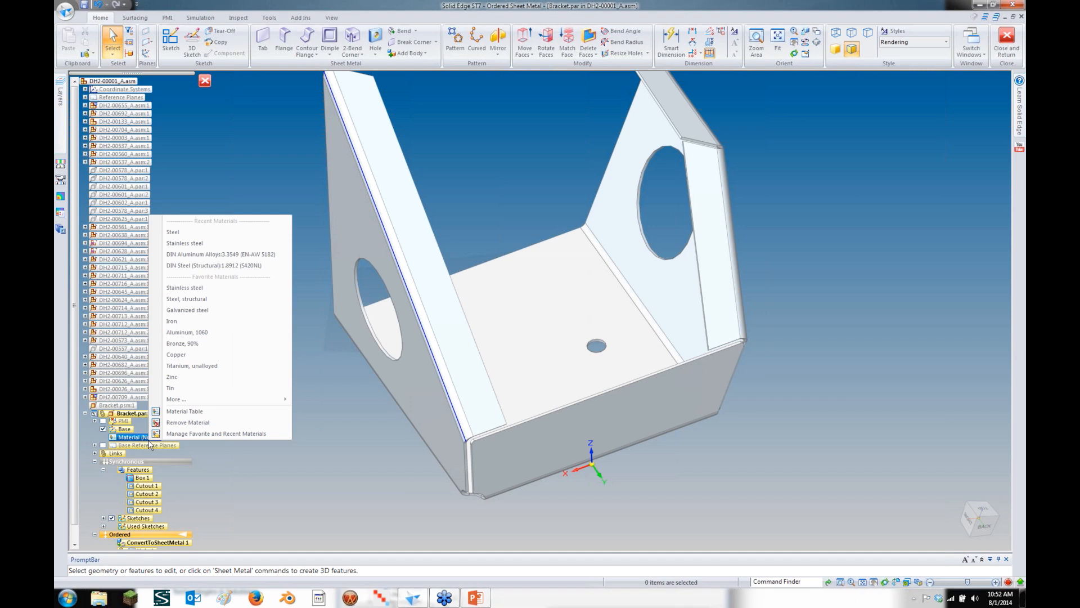
{"action": "left_click", "coordinate": [230, 412]}
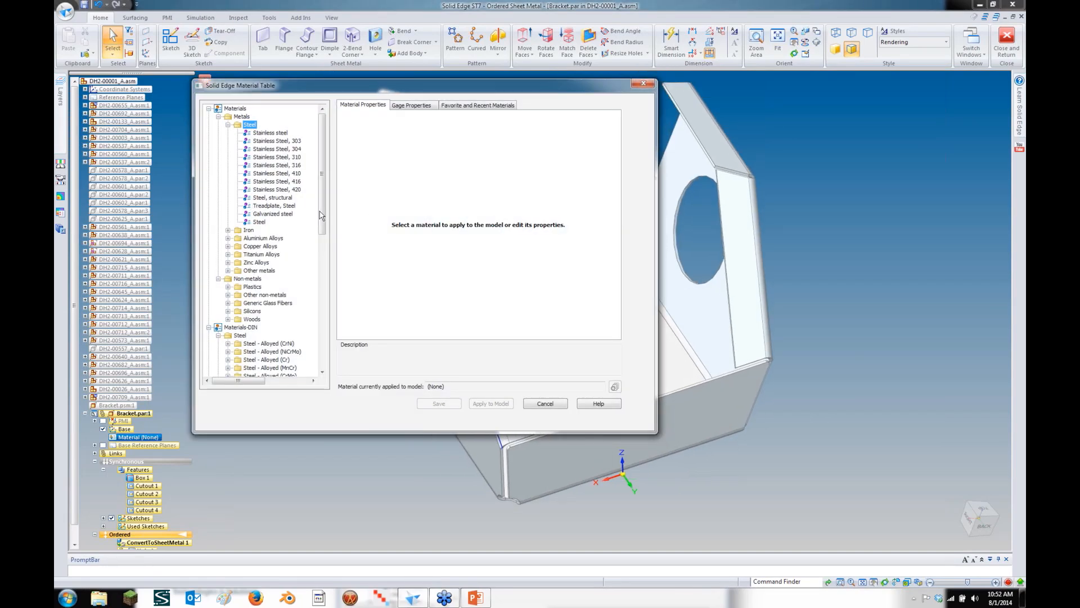
{"action": "left_click_drag", "start_coordinate": [321, 216], "coordinate": [326, 181]}
{"action": "left_click", "coordinate": [282, 134]}
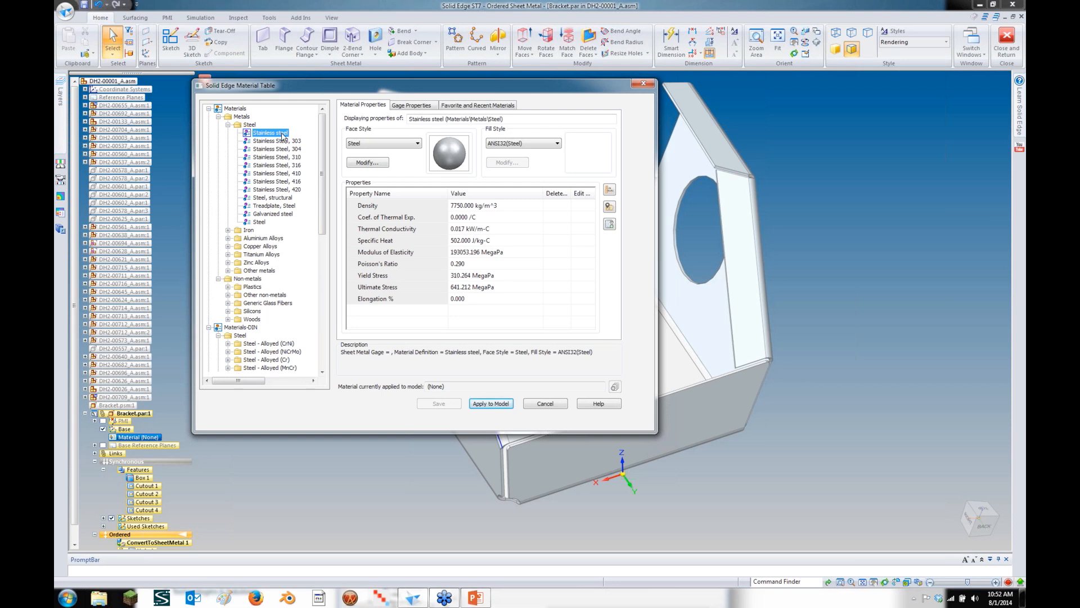
{"action": "right_click", "coordinate": [283, 135]}
{"action": "left_click", "coordinate": [267, 132]}
{"action": "right_click", "coordinate": [249, 125]}
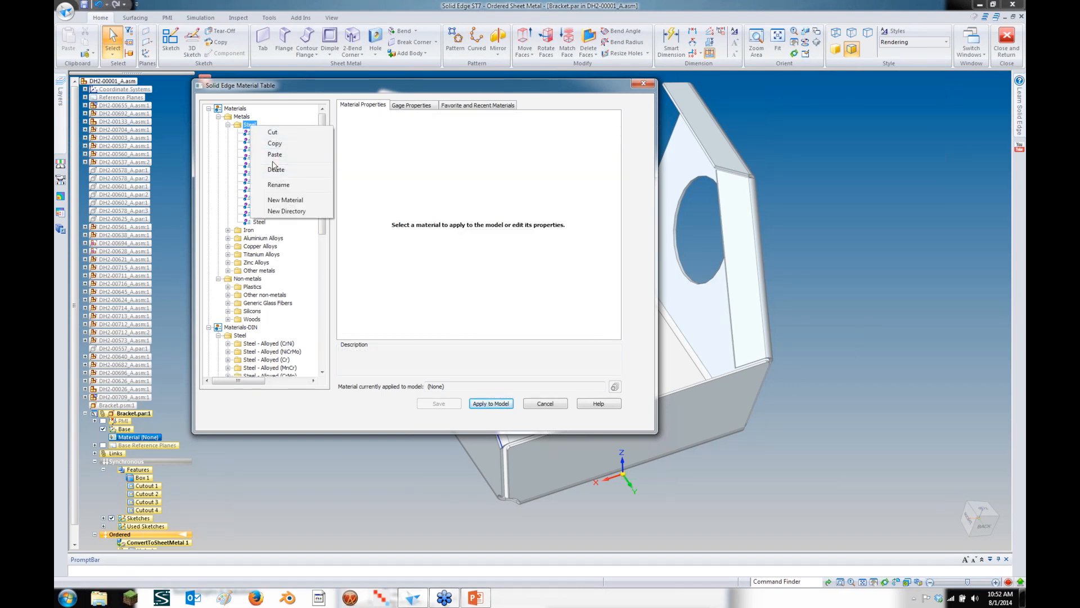
{"action": "left_click", "coordinate": [275, 154]}
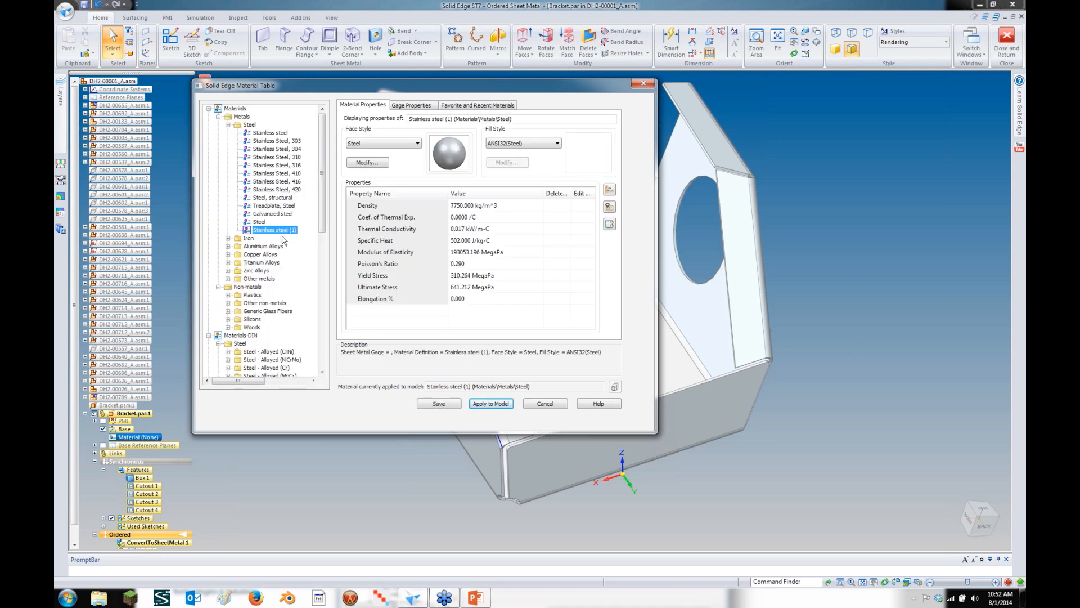
Rename the copied material to 'Stainless steel BA'
{"action": "right_click", "coordinate": [284, 236]}
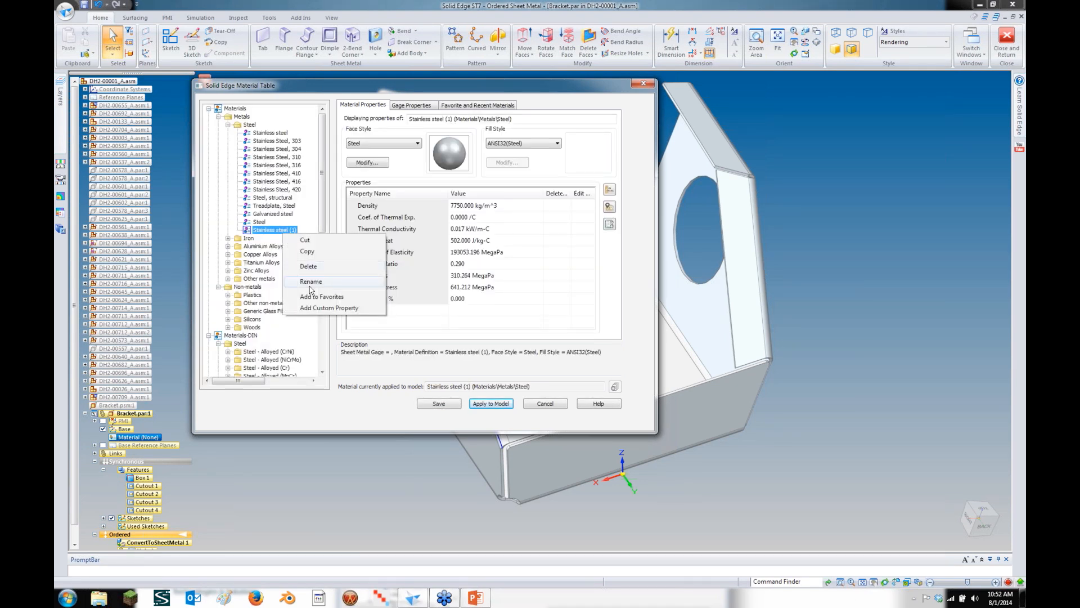
{"action": "left_click", "coordinate": [313, 283]}
{"action": "key", "text": "End"}
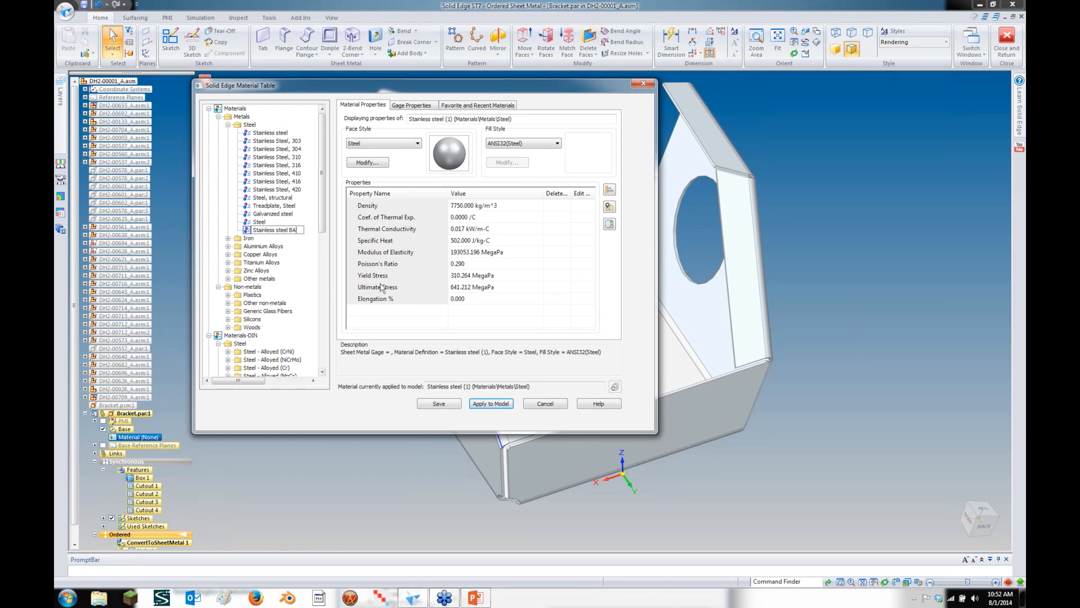
{"action": "left_click", "coordinate": [296, 214]}
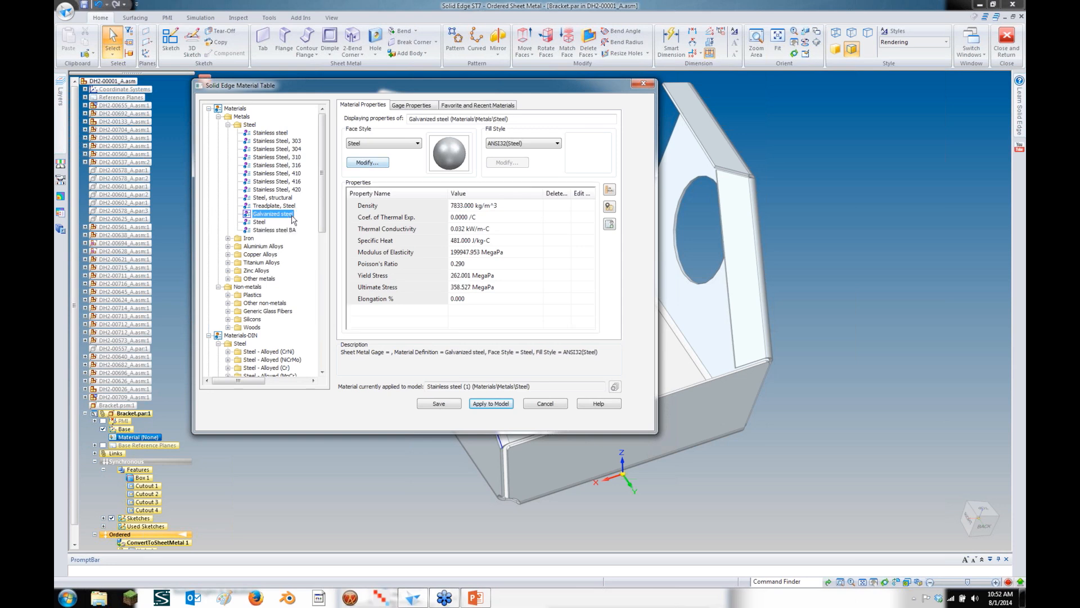
{"action": "left_click", "coordinate": [291, 231]}
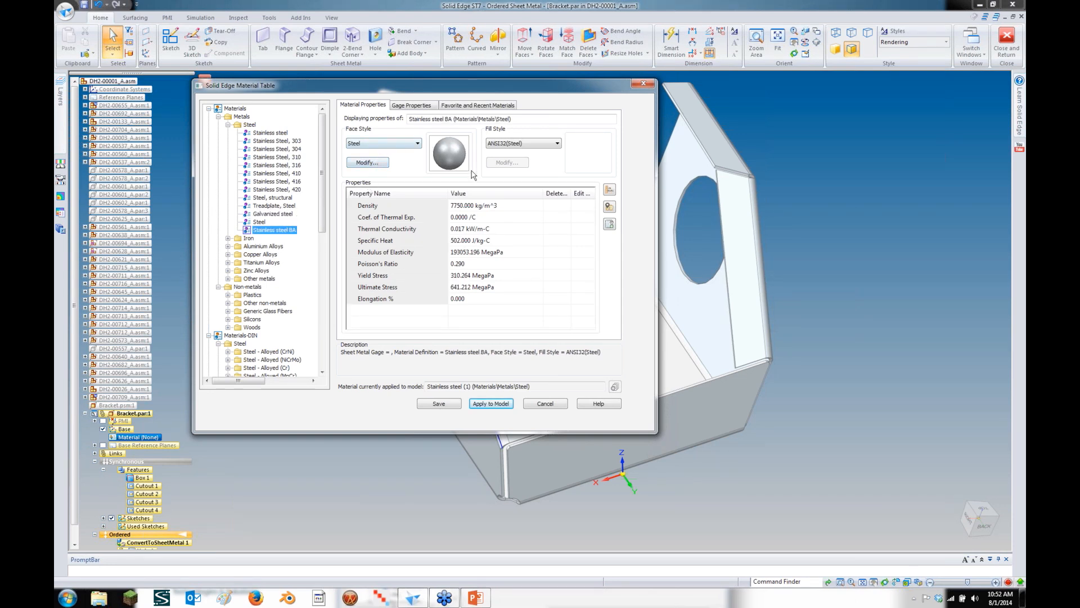
Lower the face style shininess to 0.11, save the material, and apply it to the bracket
{"action": "left_click", "coordinate": [381, 163]}
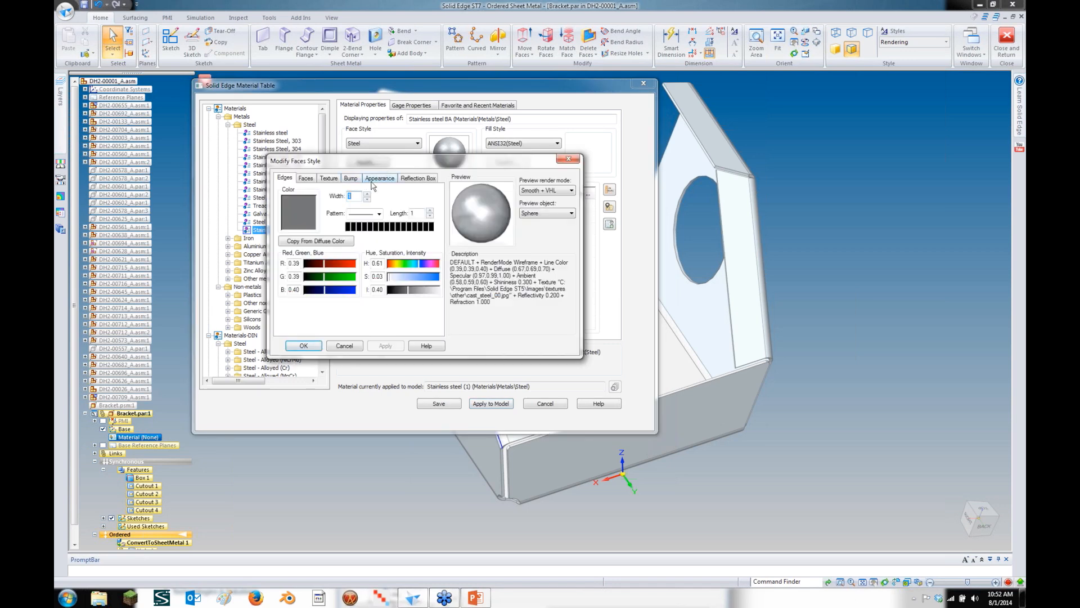
{"action": "left_click", "coordinate": [373, 179]}
{"action": "left_click_drag", "start_coordinate": [366, 195], "coordinate": [415, 217]}
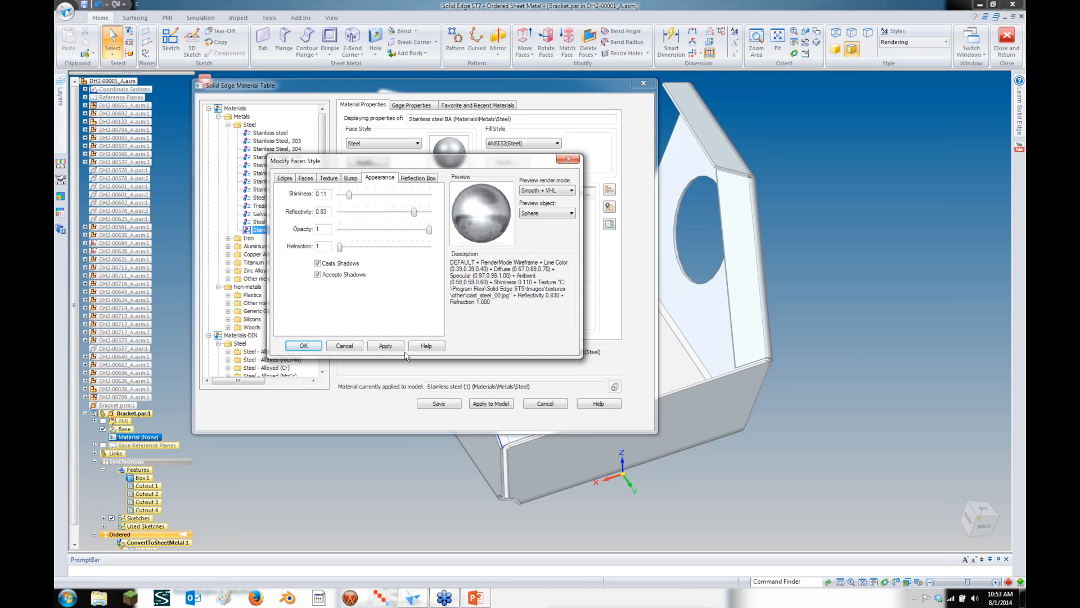
{"action": "left_click", "coordinate": [402, 347]}
{"action": "left_click", "coordinate": [303, 345]}
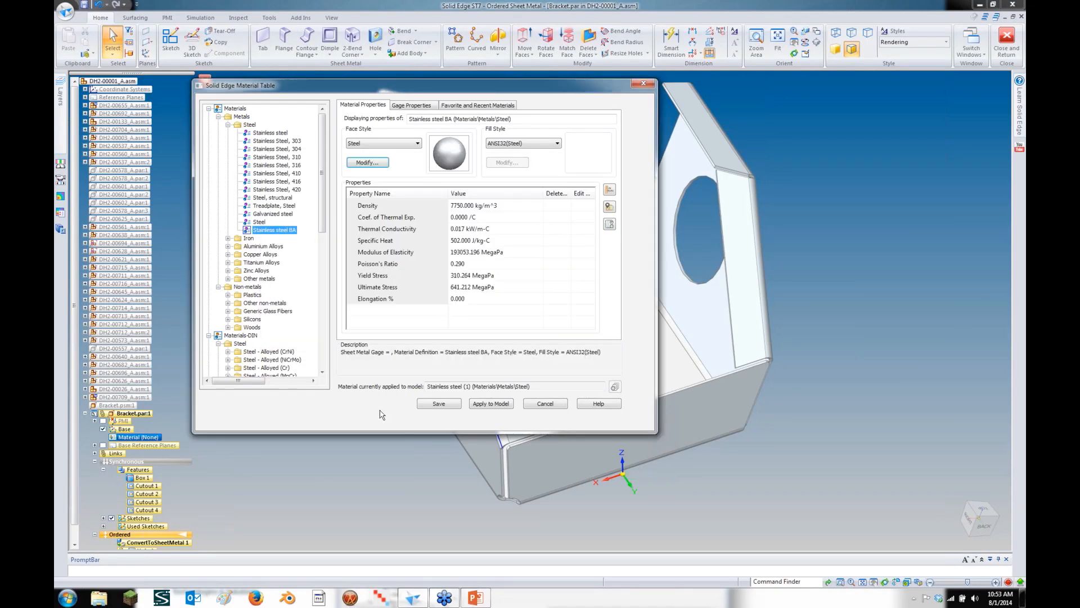
{"action": "left_click", "coordinate": [438, 404]}
{"action": "left_click", "coordinate": [493, 404]}
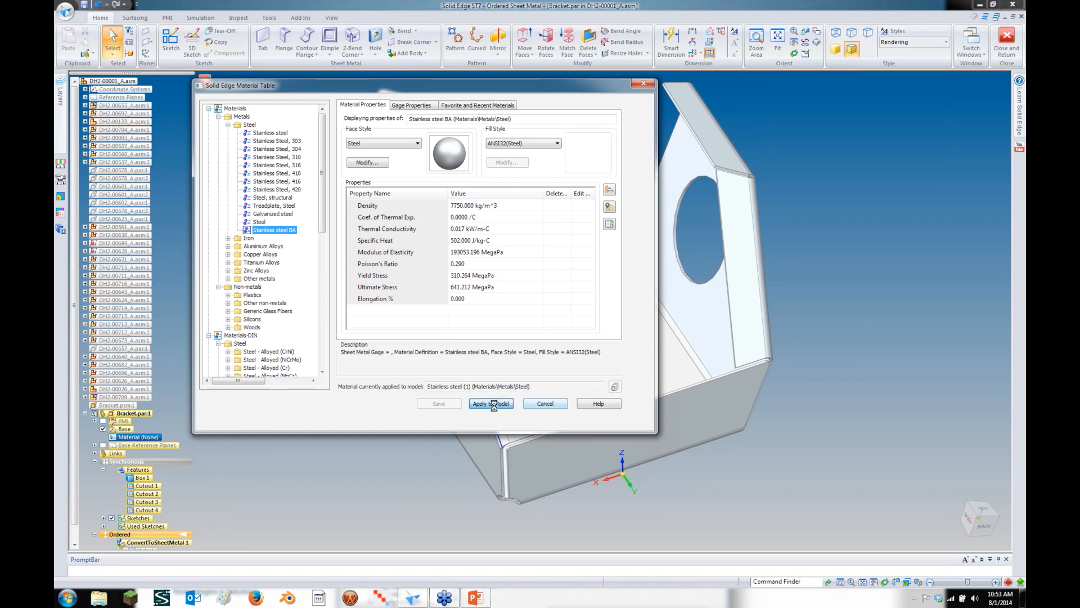
{"action": "middle_click_drag", "start_coordinate": [935, 284], "coordinate": [540, 79]}
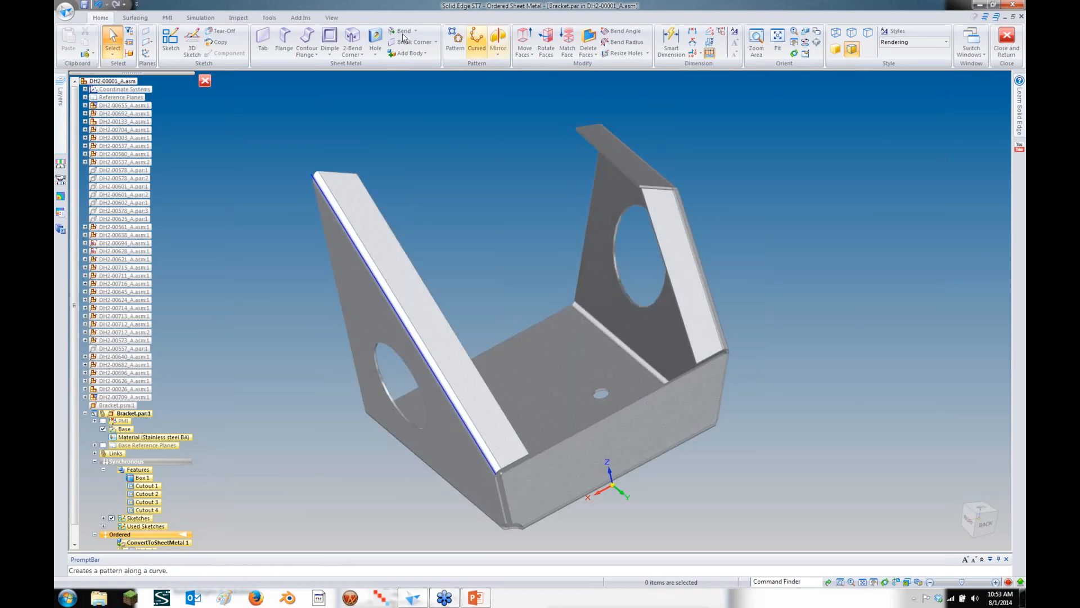
Pick the bracket floor and edge for the flat pattern, then switch to ordered modeling
{"action": "left_click", "coordinate": [270, 19]}
{"action": "left_click", "coordinate": [123, 32]}
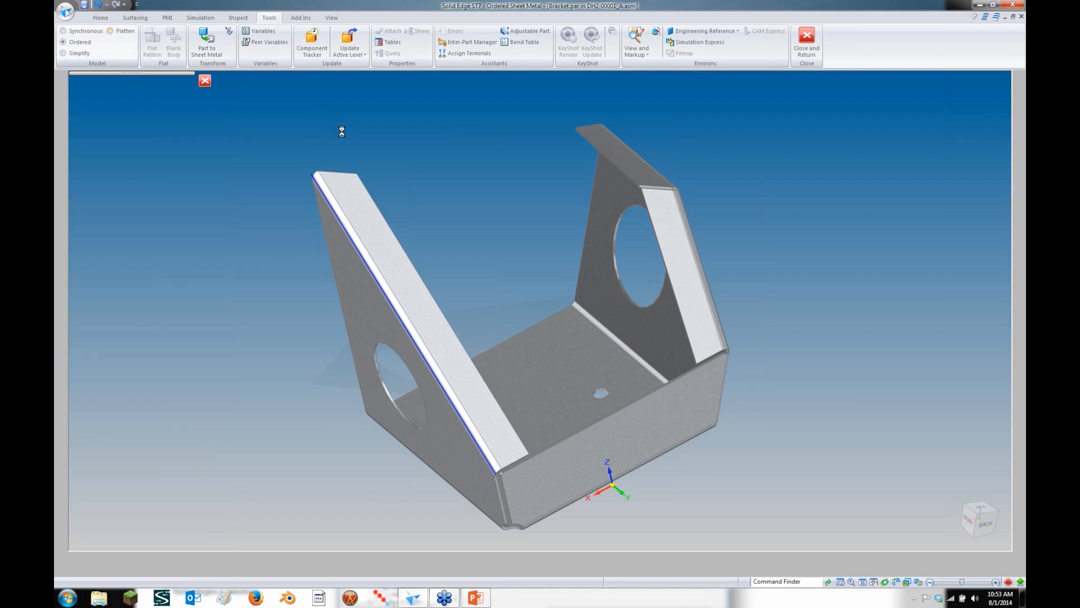
{"action": "left_click", "coordinate": [501, 345]}
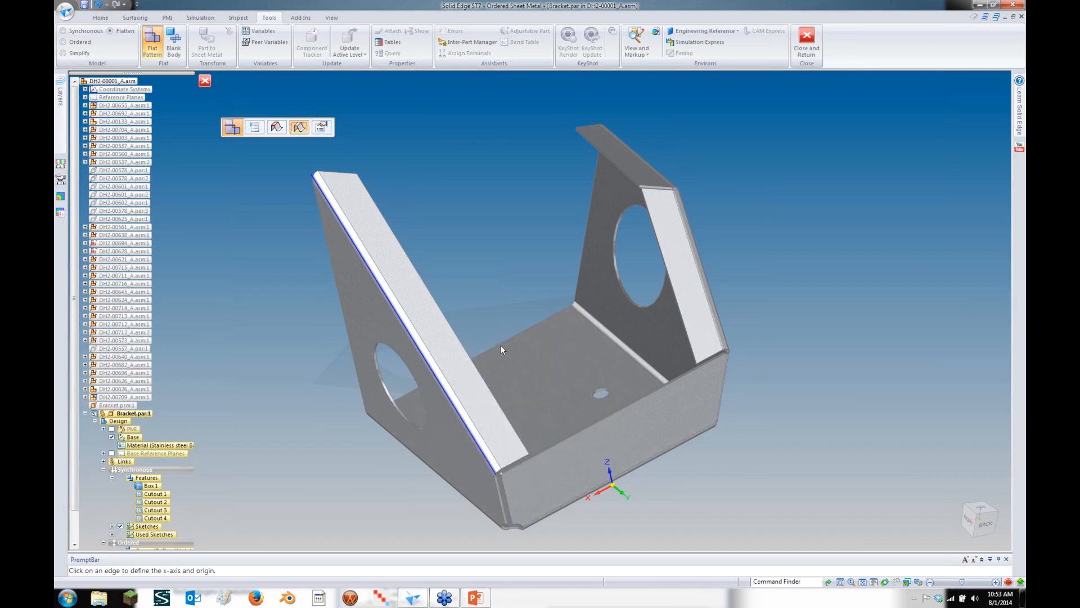
{"action": "left_click", "coordinate": [500, 345]}
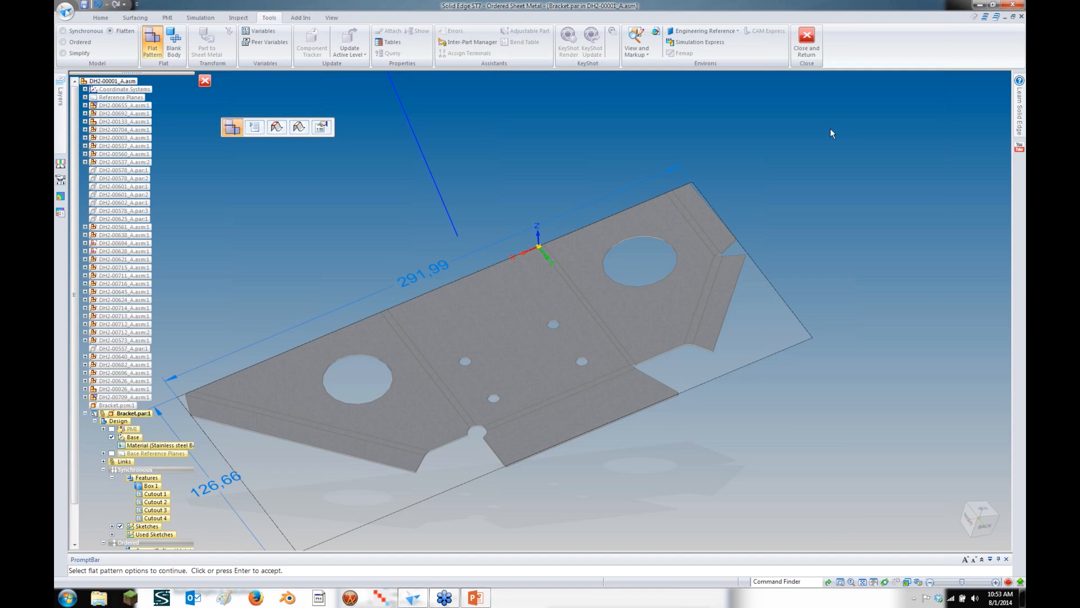
{"action": "left_click", "coordinate": [82, 43]}
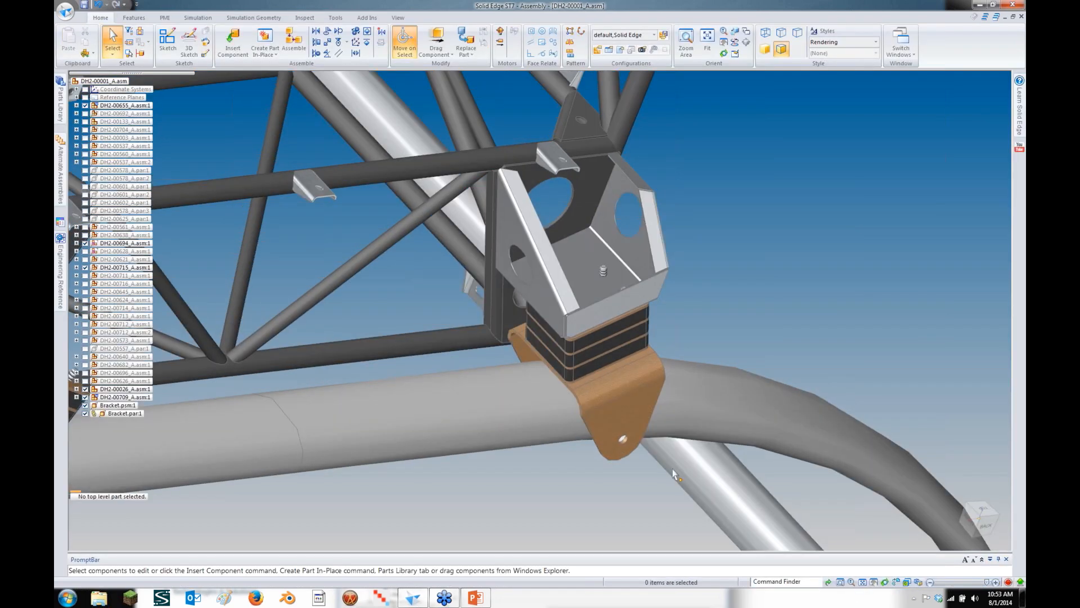
Open the component near the seats, DH2-00134_A.par, on its own
{"action": "scroll", "coordinate": [674, 475], "scroll_direction": "down", "scroll_amount": 5}
{"action": "middle_click_drag", "start_coordinate": [674, 474], "coordinate": [656, 256]}
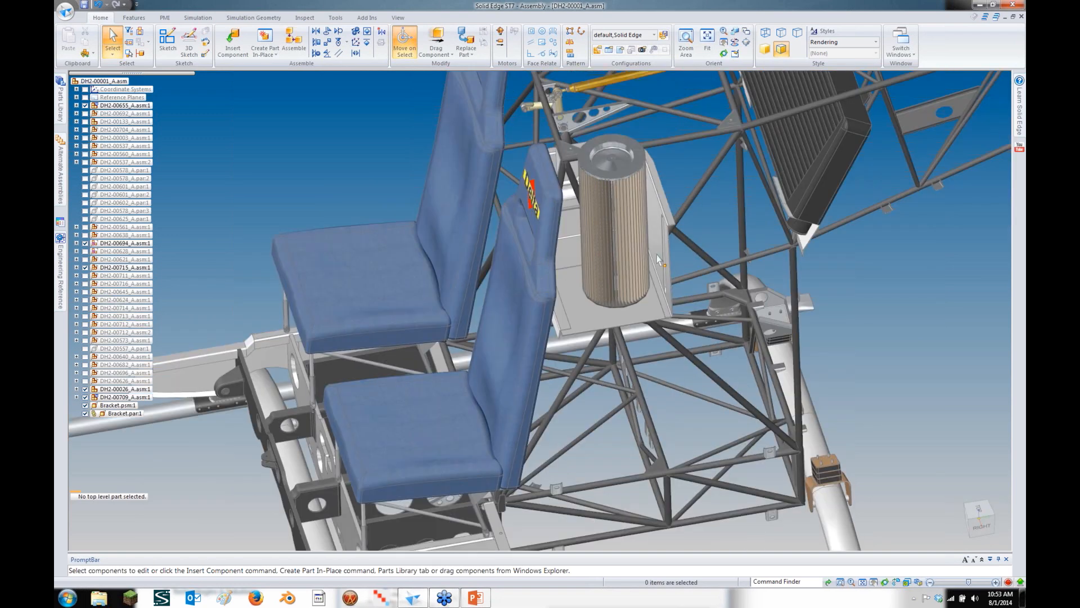
{"action": "scroll", "coordinate": [656, 255], "scroll_direction": "up", "scroll_amount": 1}
{"action": "right_click", "coordinate": [658, 218]}
{"action": "left_click", "coordinate": [699, 319]}
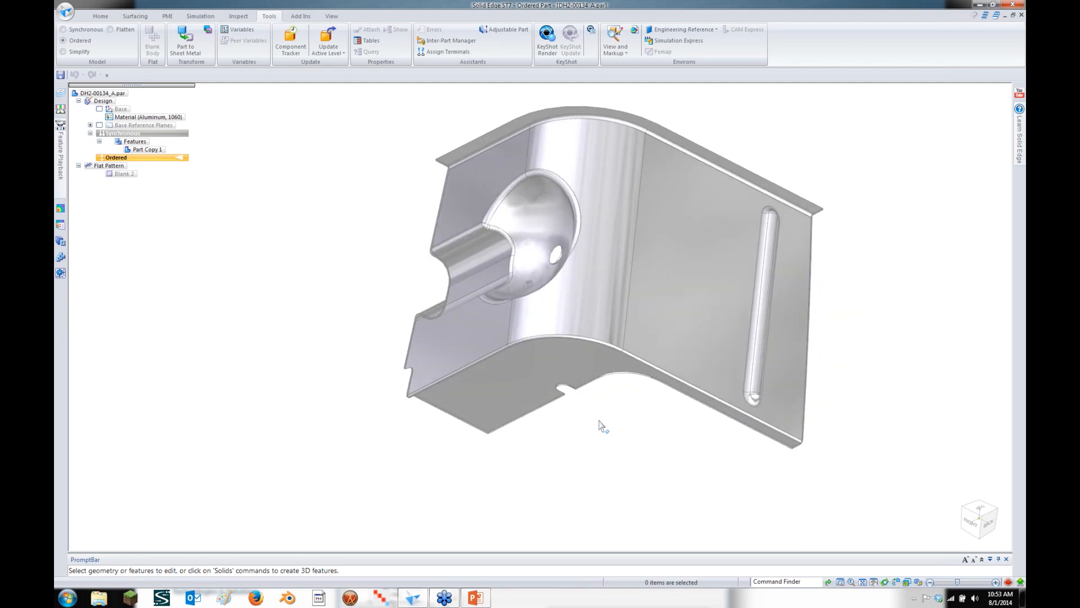
Inspect the aluminium part, then transition its ordered features to synchronous modeling
{"action": "middle_click_drag", "start_coordinate": [599, 420], "coordinate": [581, 405]}
{"action": "middle_click_drag", "start_coordinate": [795, 336], "coordinate": [690, 319]}
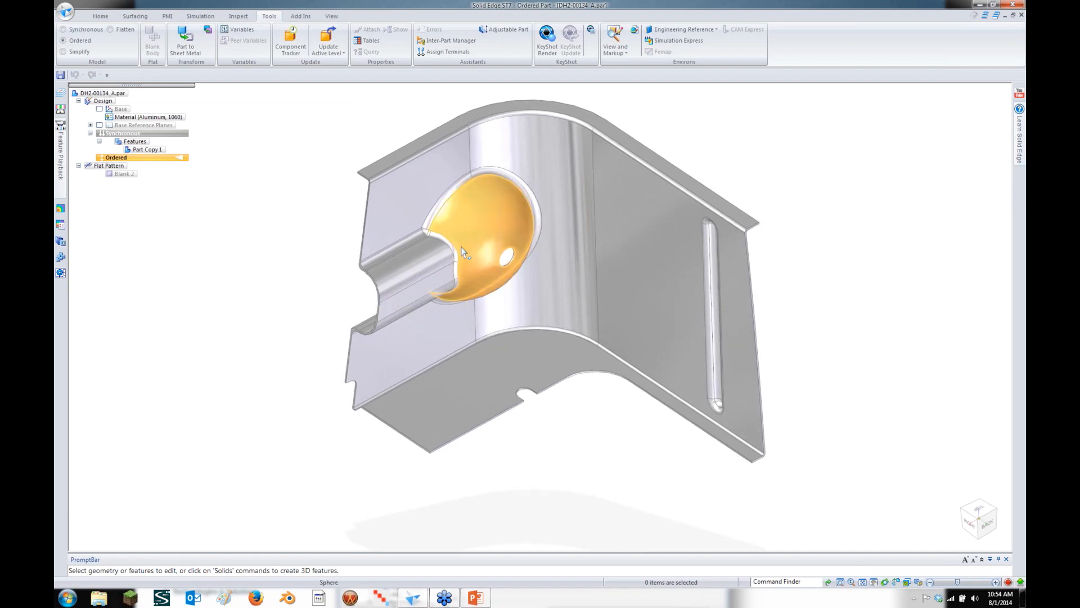
{"action": "middle_click_drag", "start_coordinate": [462, 247], "coordinate": [328, 335]}
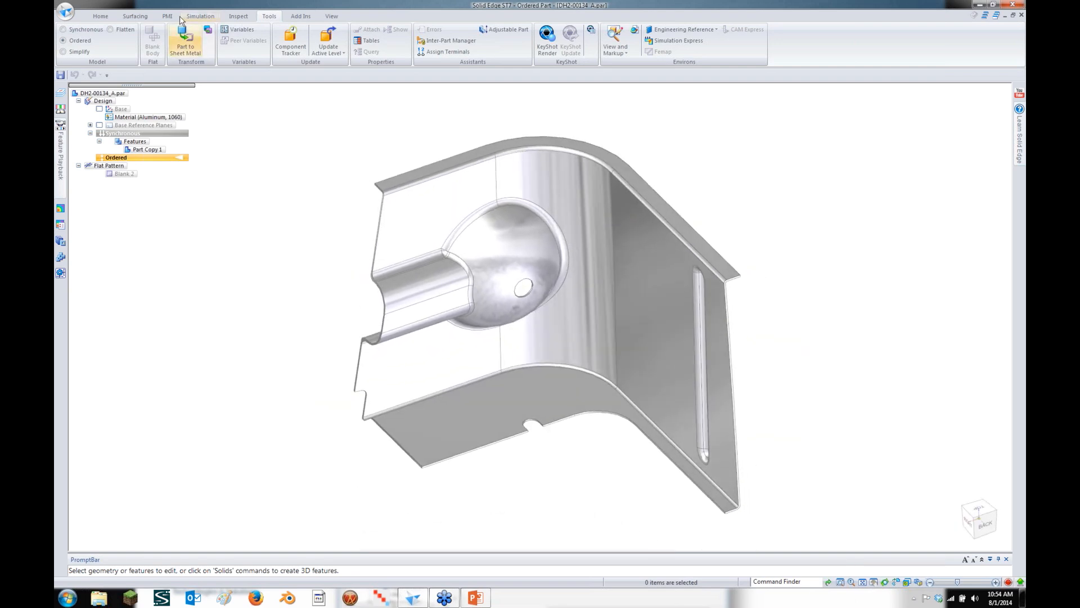
{"action": "right_click", "coordinate": [158, 164]}
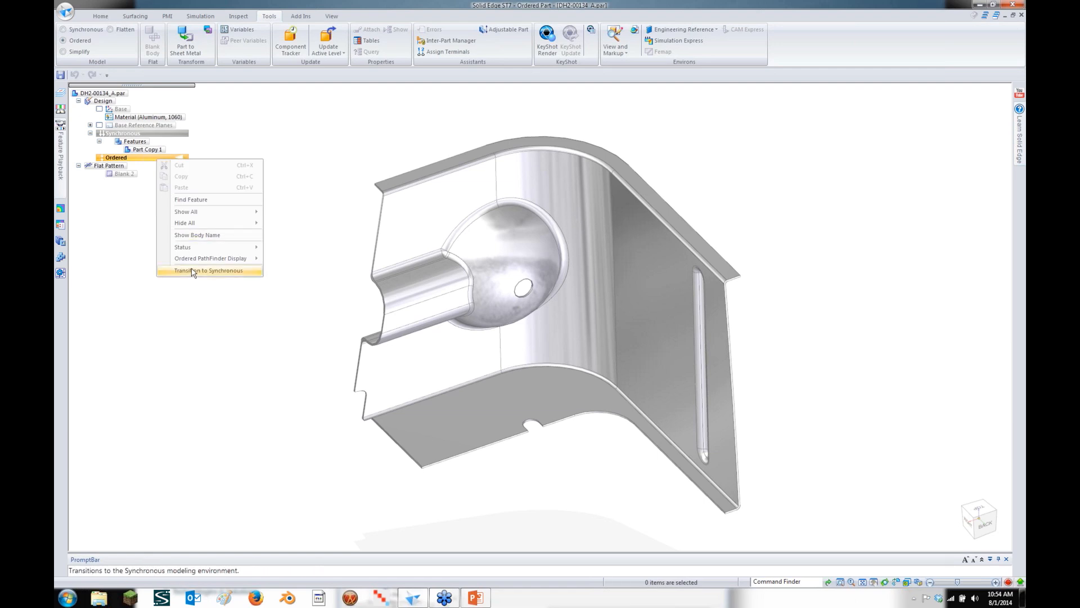
{"action": "mouse_move", "coordinate": [193, 262]}
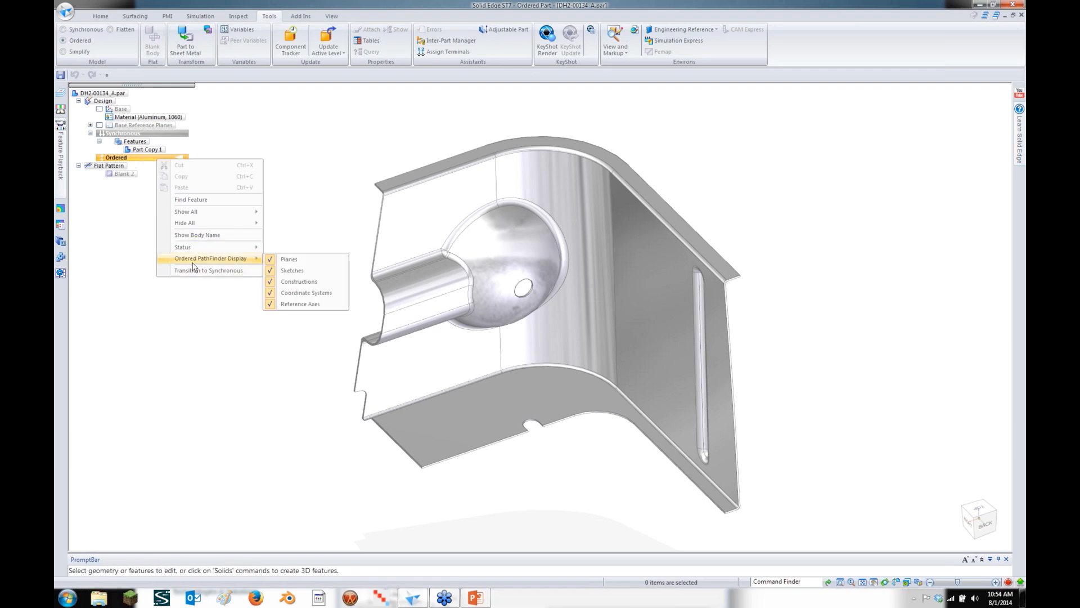
{"action": "left_click", "coordinate": [140, 176]}
{"action": "right_click", "coordinate": [137, 161]}
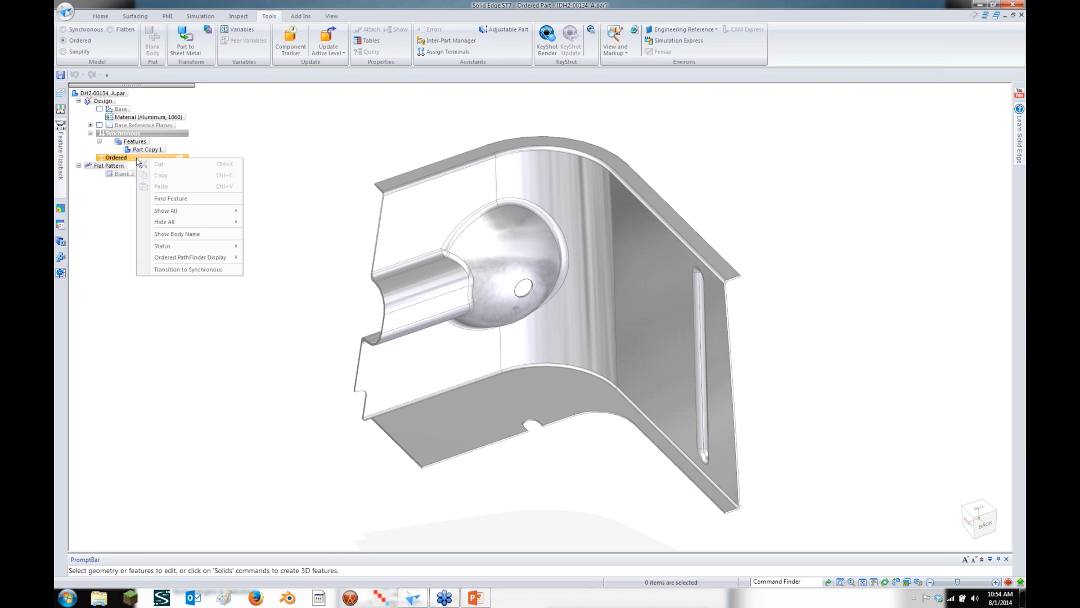
{"action": "left_click", "coordinate": [194, 274]}
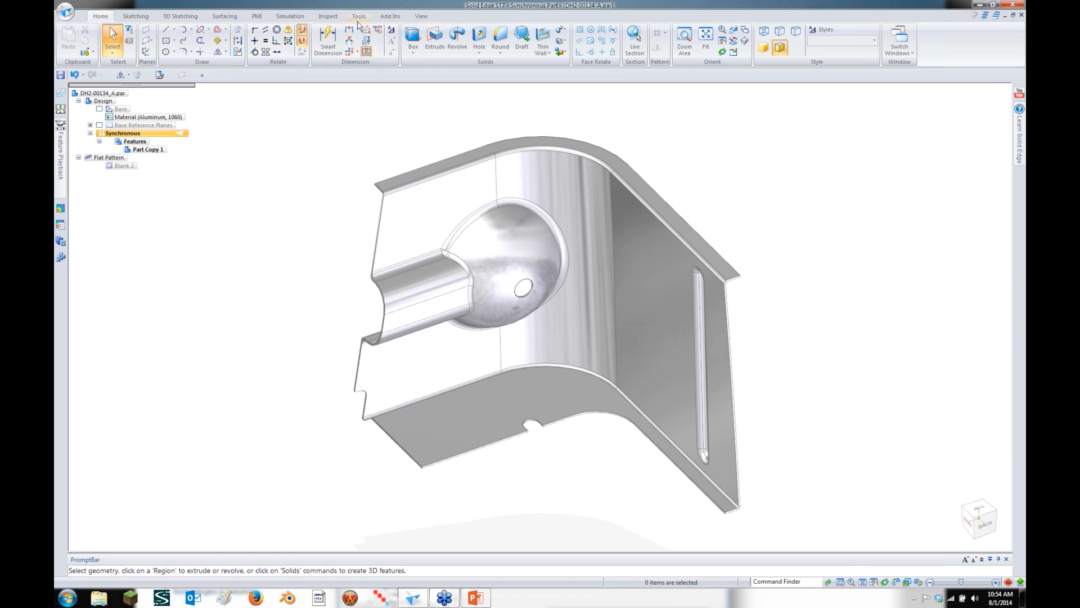
Go to Blank 2 in the Flat Pattern to show the 604.42 by 501.76 mm blank, then close the part
{"action": "left_click", "coordinate": [358, 19]}
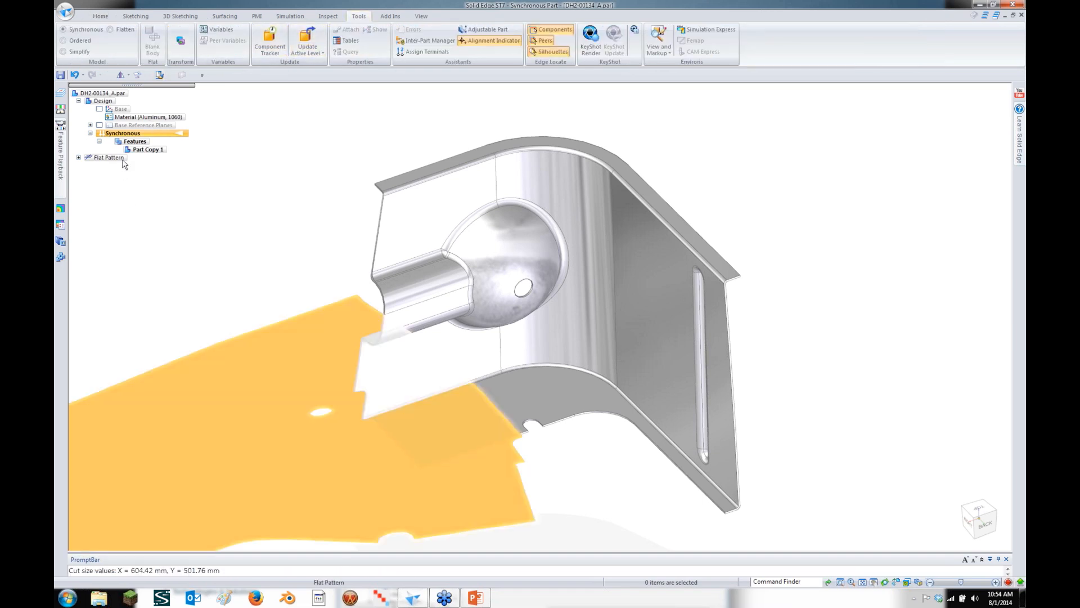
{"action": "left_click", "coordinate": [109, 158]}
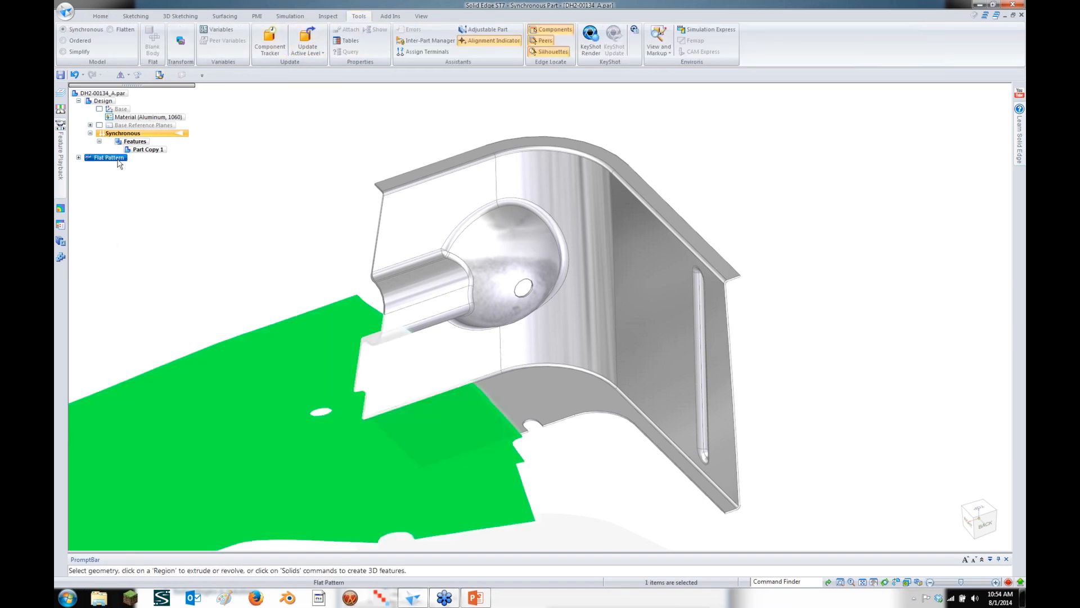
{"action": "left_click", "coordinate": [78, 157]}
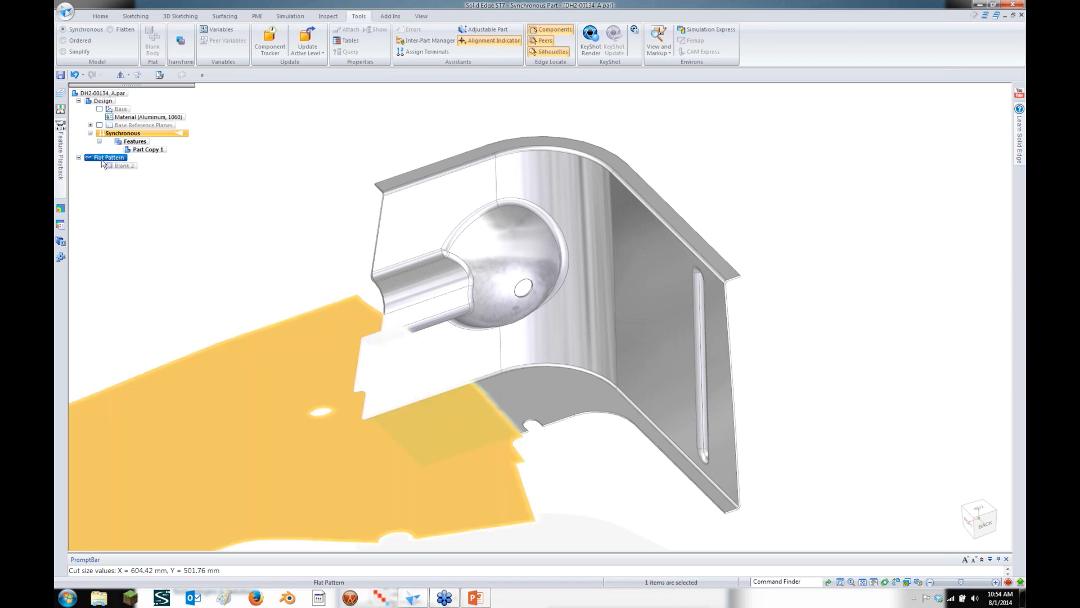
{"action": "right_click", "coordinate": [103, 163]}
{"action": "left_click", "coordinate": [124, 211]}
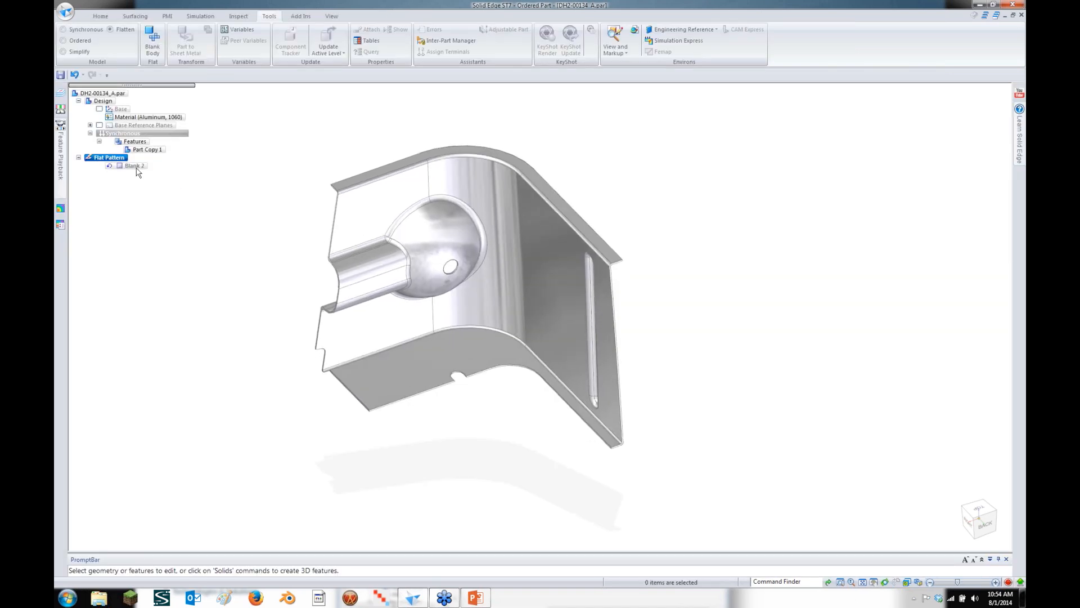
{"action": "right_click", "coordinate": [135, 166]}
{"action": "left_click", "coordinate": [162, 245]}
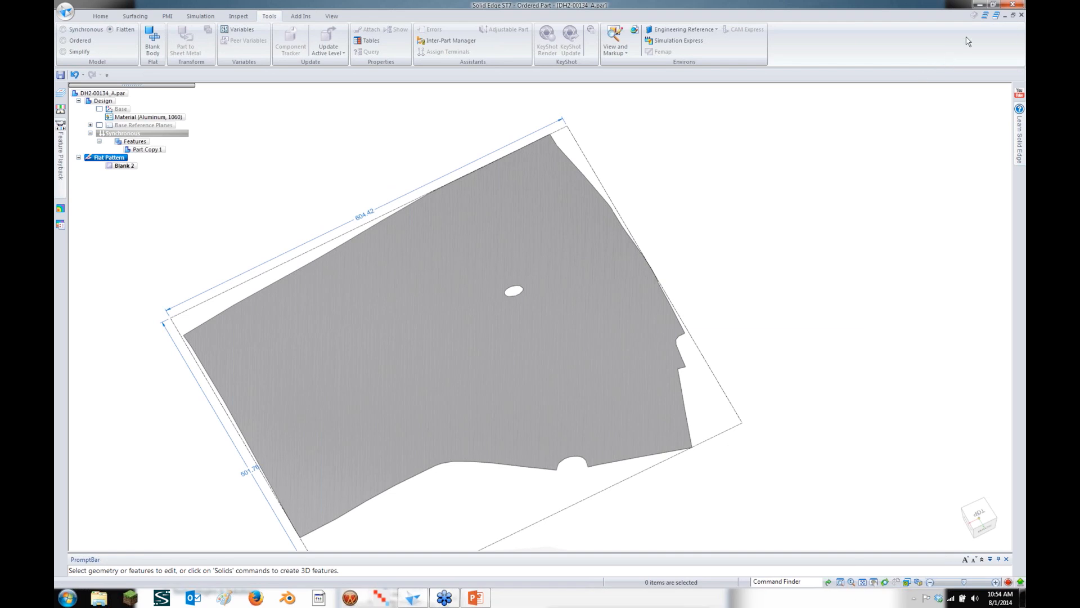
{"action": "left_click", "coordinate": [1021, 15]}
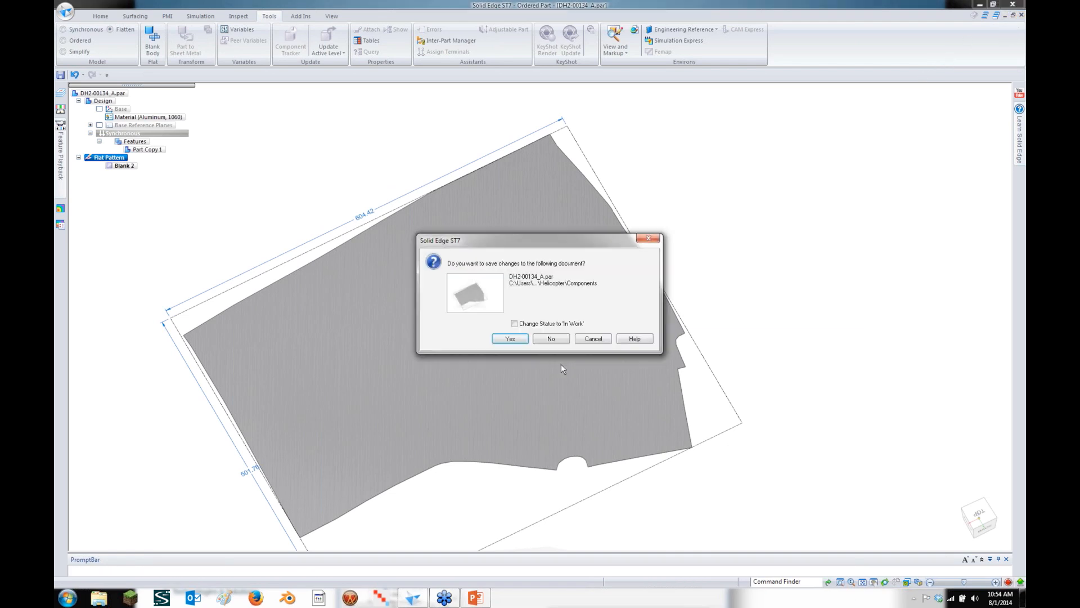
Answer the save prompt, then open the front seat cushion part DH2-00212_A.par
{"action": "left_click", "coordinate": [552, 338]}
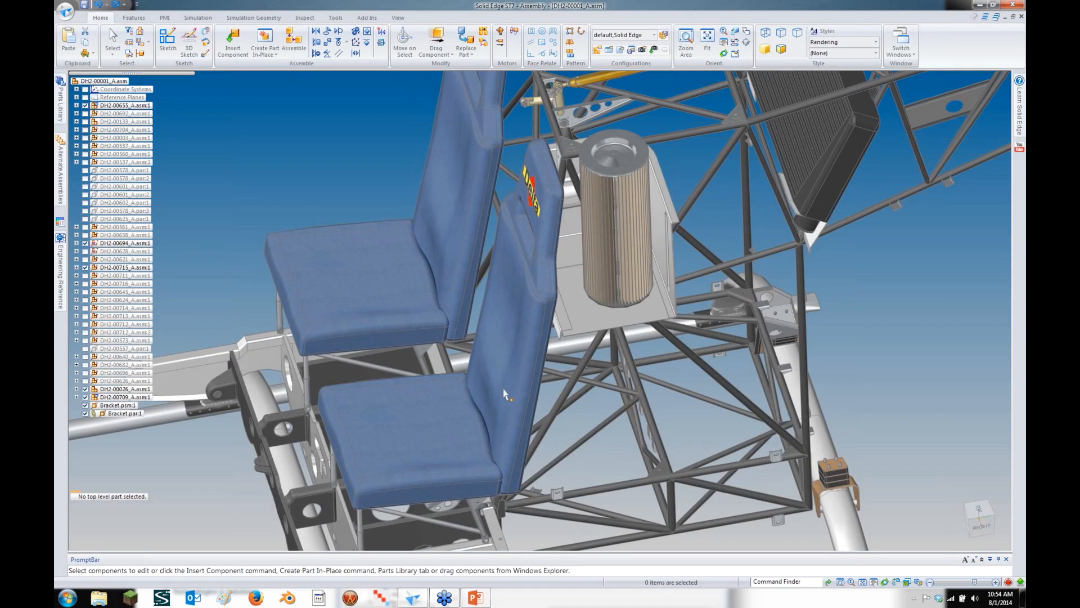
{"action": "middle_click_drag", "start_coordinate": [504, 394], "coordinate": [457, 408]}
{"action": "right_click", "coordinate": [457, 408]}
{"action": "left_click", "coordinate": [502, 282]}
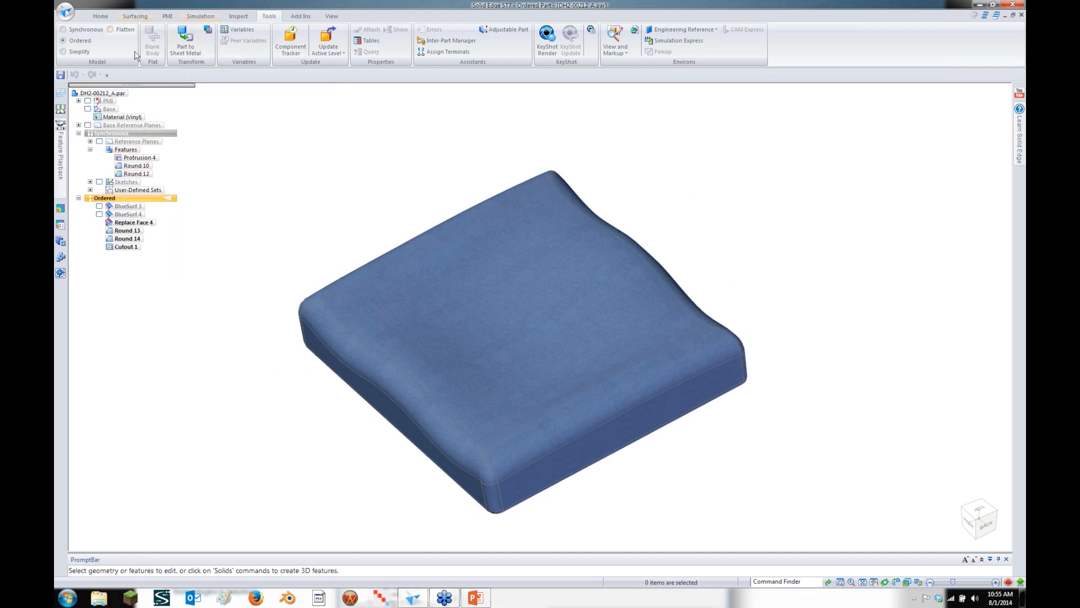
Make a Blank Body from the cushion faces at 4 - medium quality and preview the 1.00 mm flat blank
{"action": "left_click", "coordinate": [108, 31]}
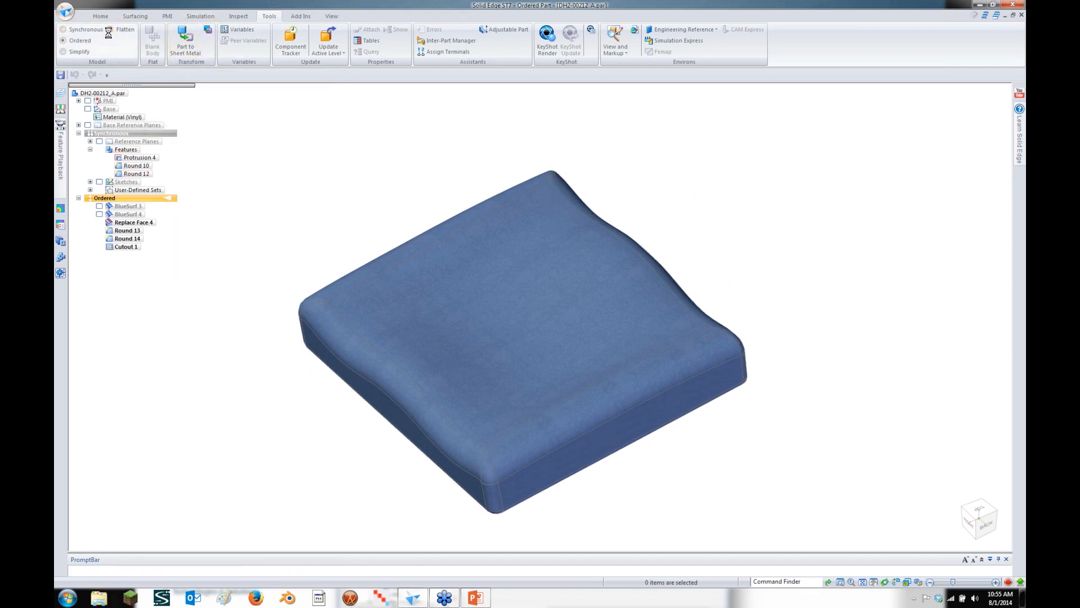
{"action": "left_click", "coordinate": [153, 41]}
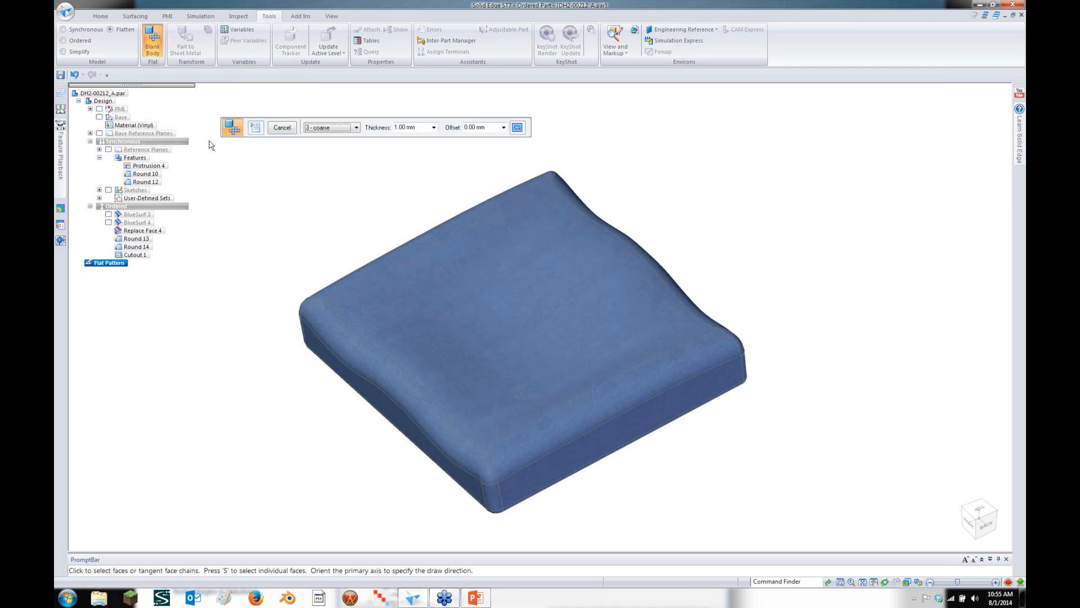
{"action": "left_click", "coordinate": [415, 320]}
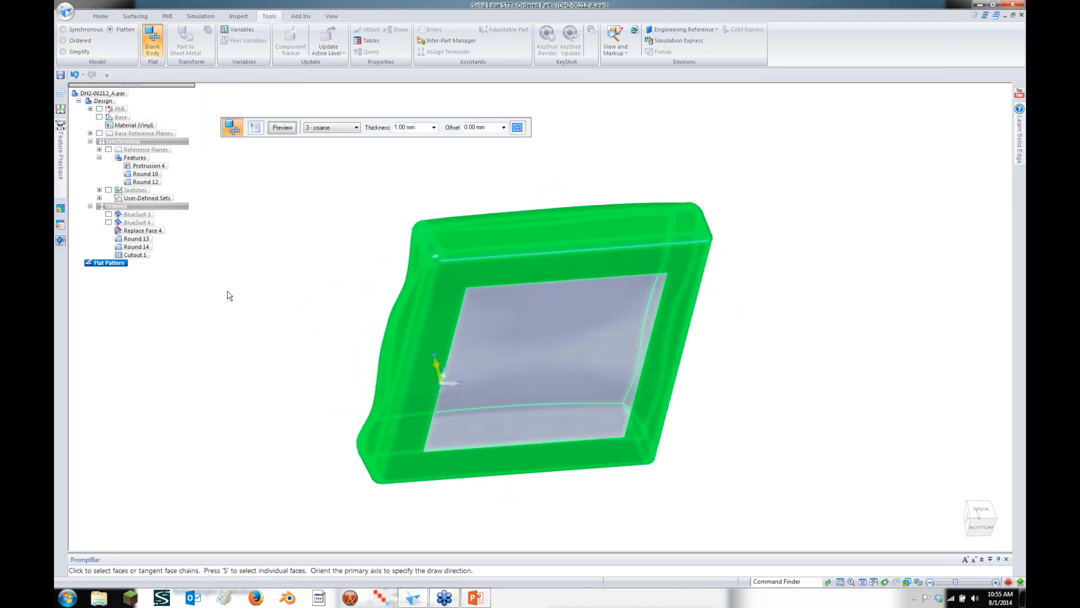
{"action": "left_click", "coordinate": [343, 128]}
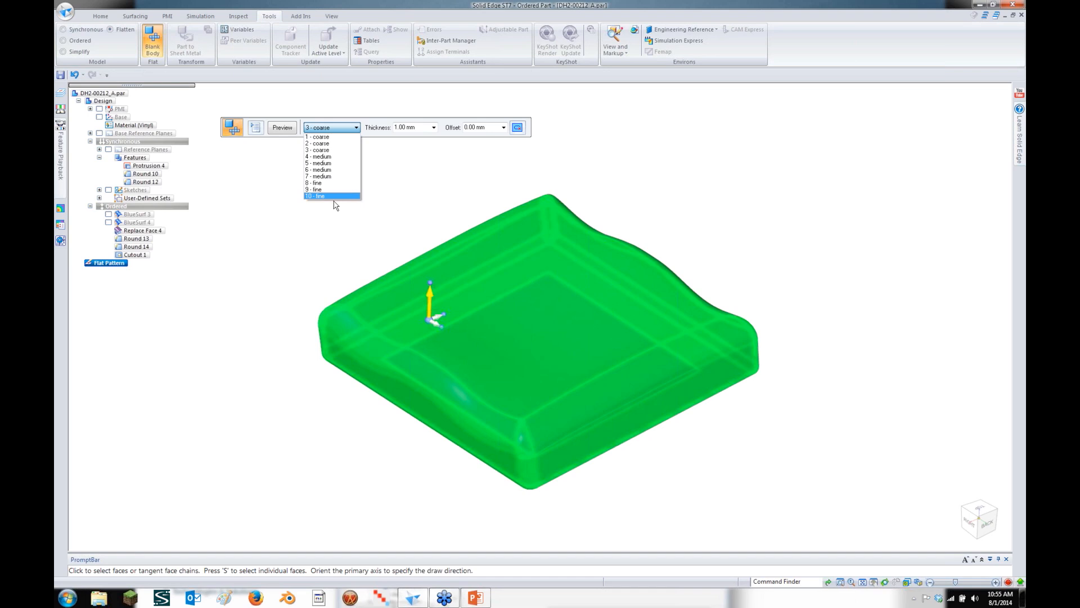
{"action": "left_click", "coordinate": [334, 157]}
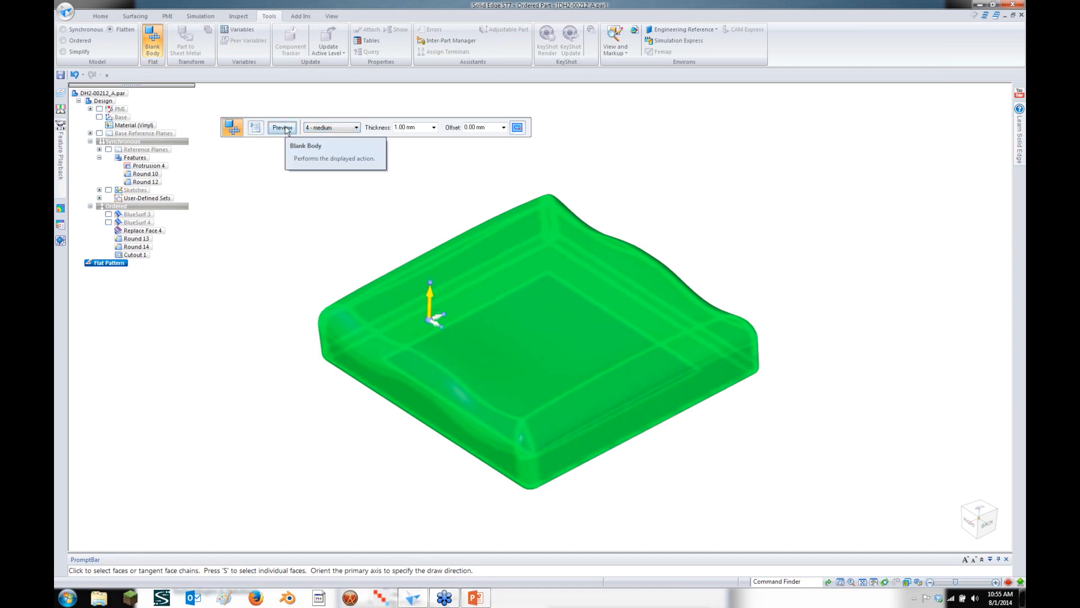
{"action": "left_click", "coordinate": [255, 128]}
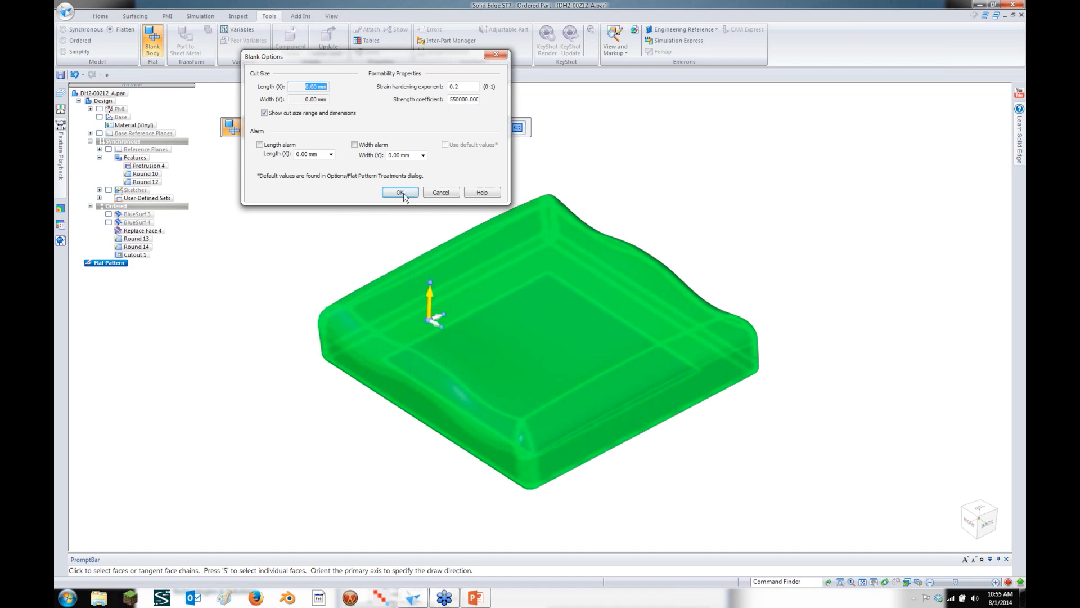
{"action": "left_click", "coordinate": [441, 192]}
{"action": "left_click", "coordinate": [282, 128]}
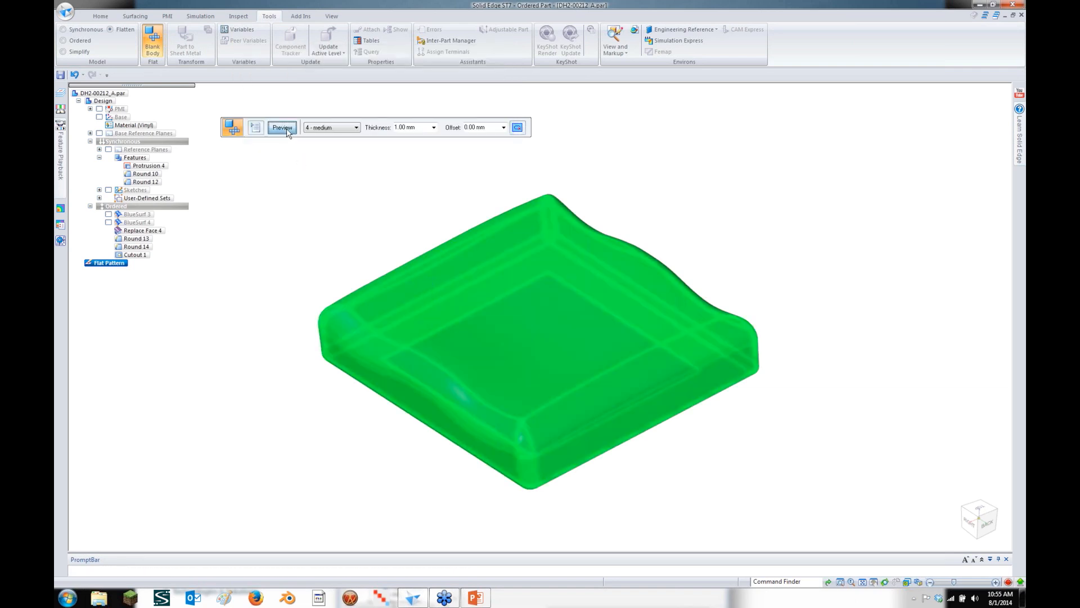
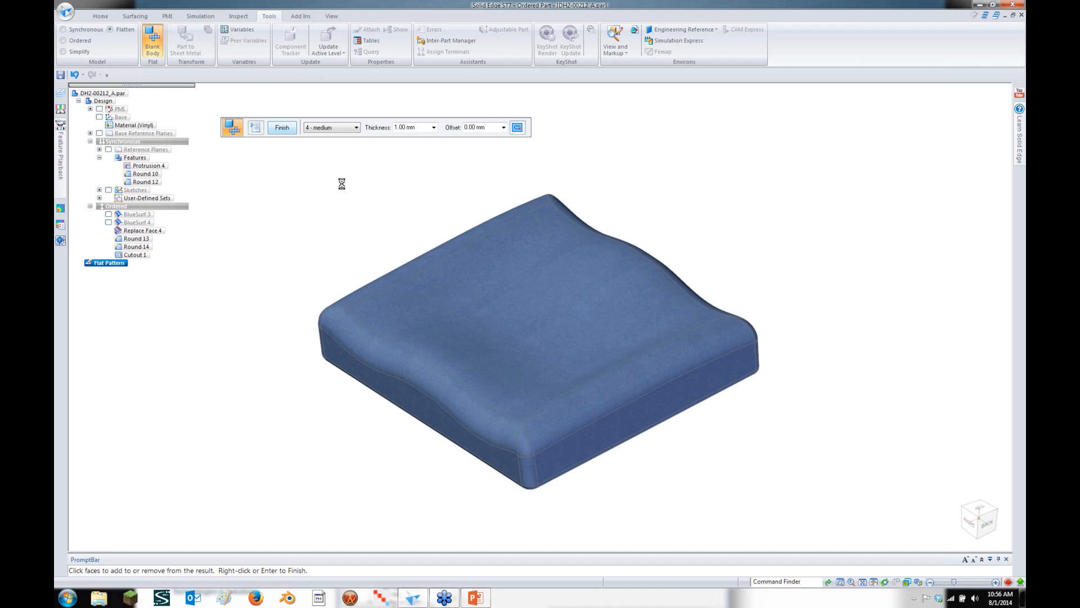
Leave the flattened cushion part and cycle through the open windows in Flip 3D
{"action": "key", "text": "super"}
{"action": "key", "text": "super+Tab"}
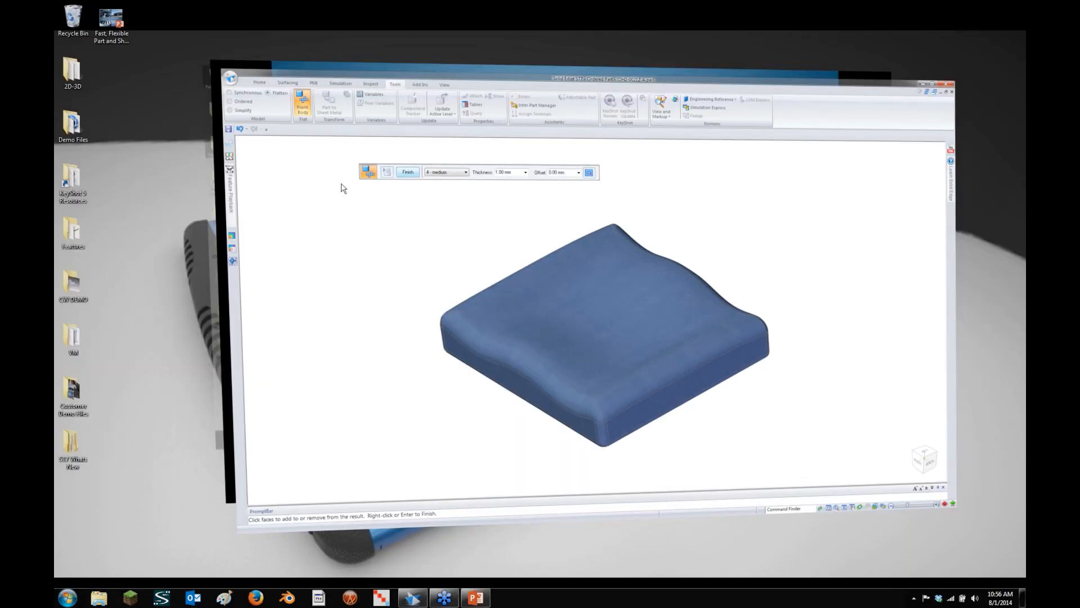
{"action": "key", "text": "super+Tab"}
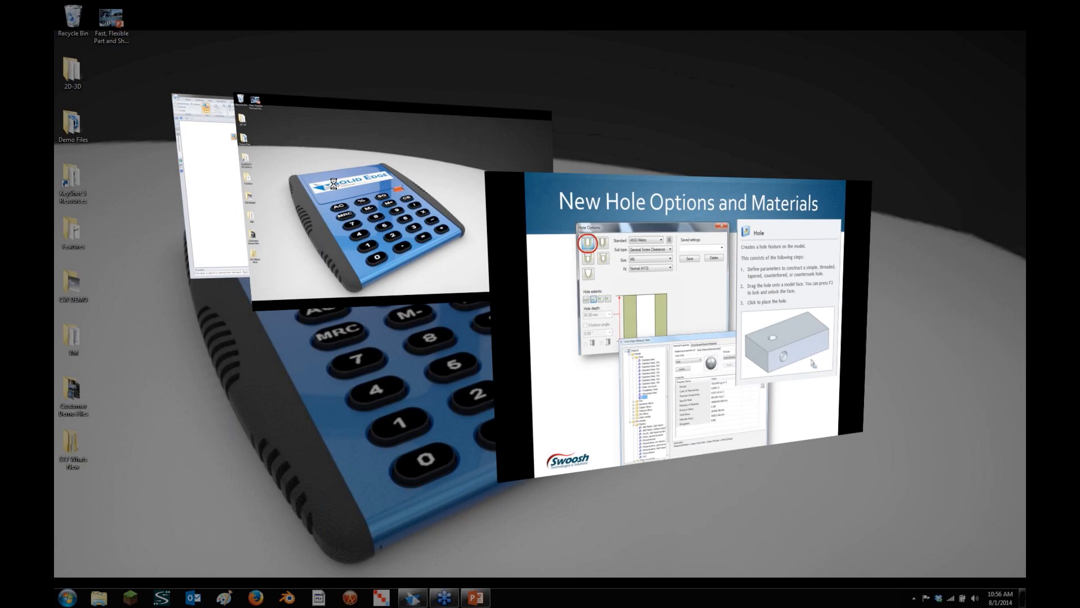
Bring the slideshow forward and advance to the 'Solid Edge with Keyshot' slide
{"action": "key", "text": "super+Tab"}
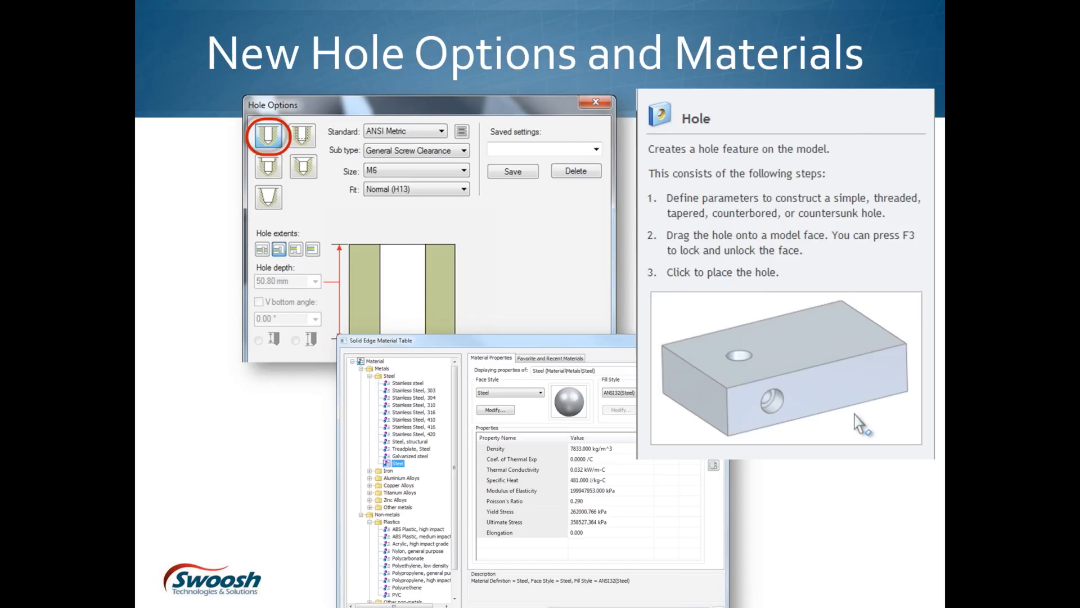
{"action": "left_click", "coordinate": [551, 3]}
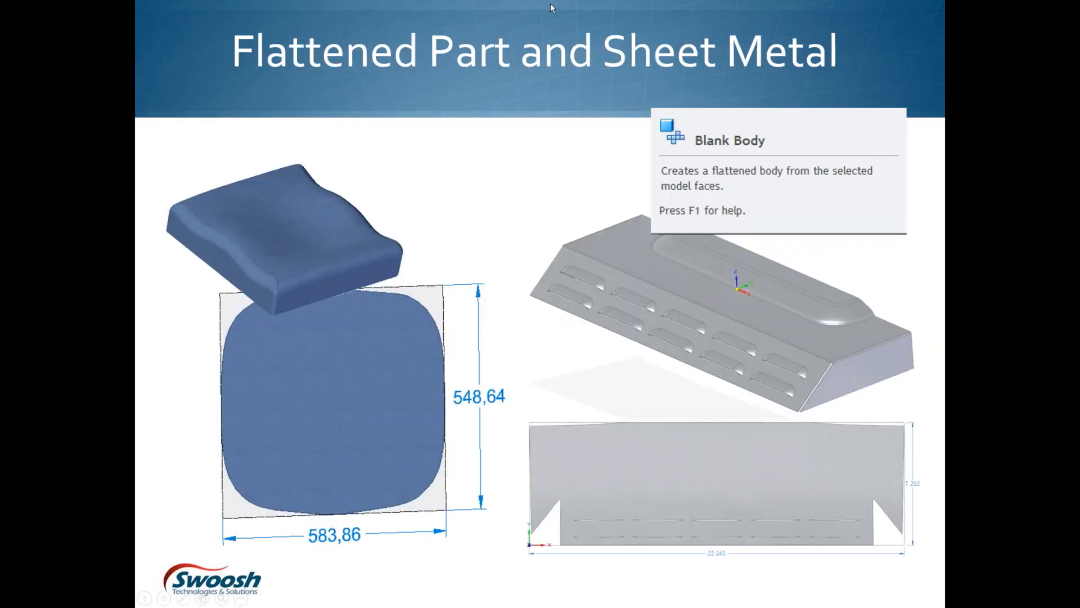
{"action": "left_click", "coordinate": [550, 4]}
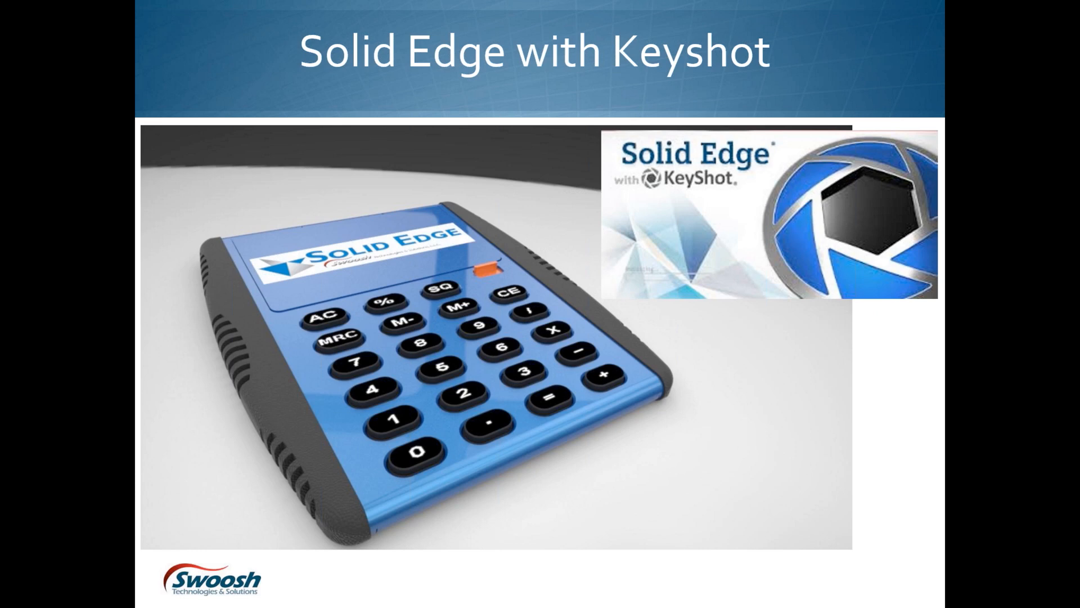
Switch back to the Solid Edge ST7 window with Alt+Tab
{"action": "key", "text": "alt+Tab"}
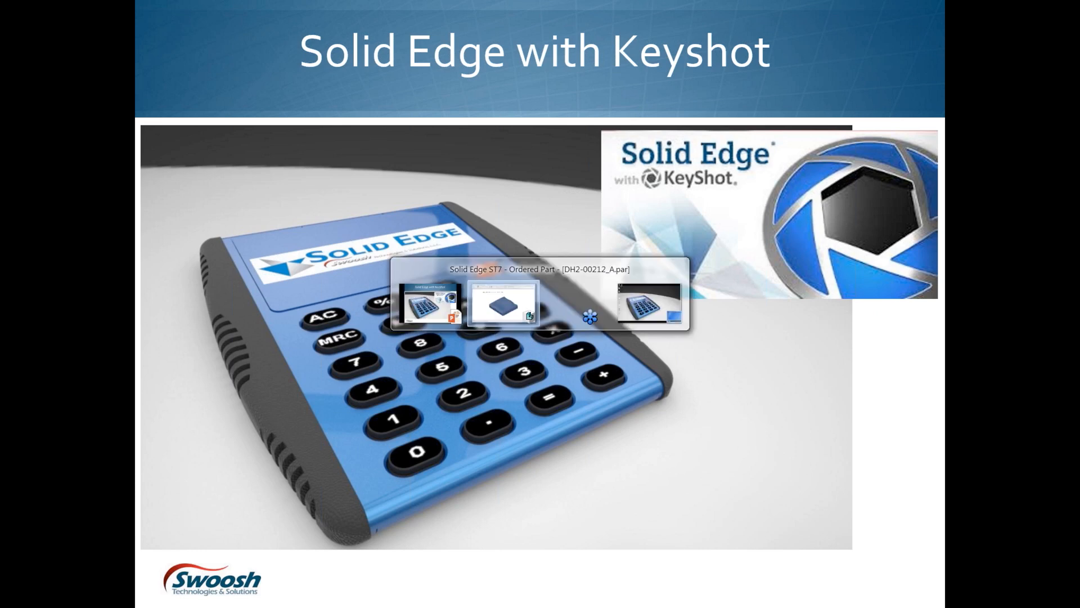
{"action": "key", "text": "alt+shift+Tab"}
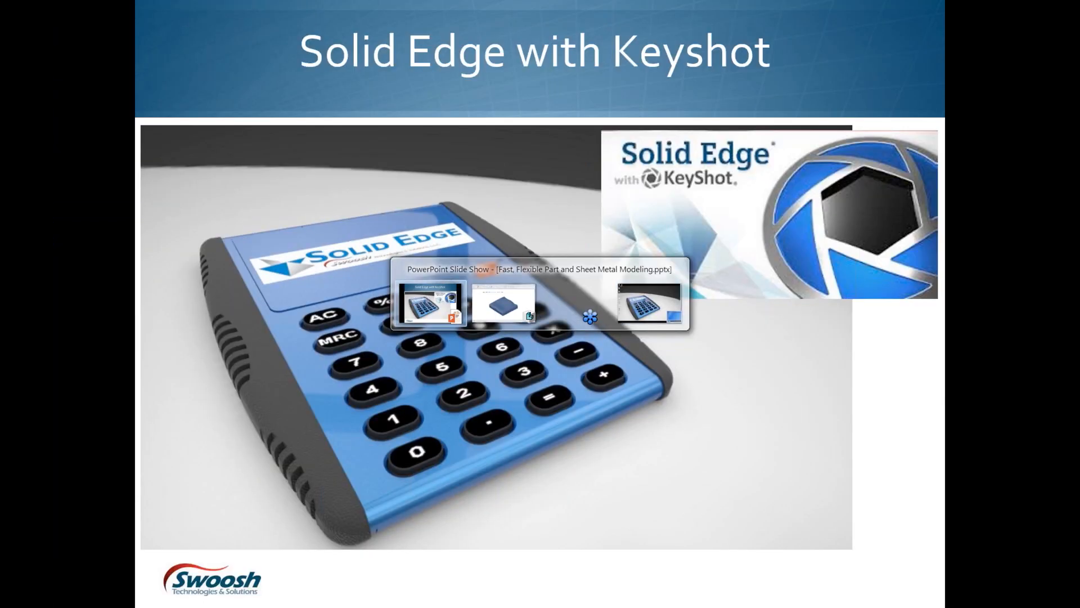
{"action": "key", "text": "alt+Tab"}
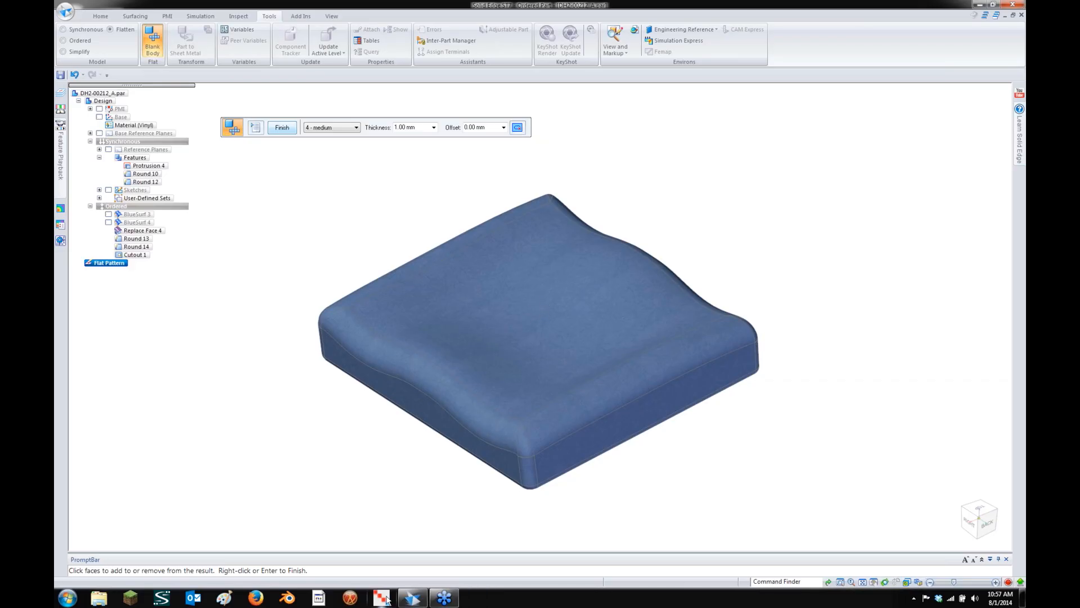
Try twice to close the frozen Solid Edge window from its taskbar icon
{"action": "mouse_move", "coordinate": [406, 603]}
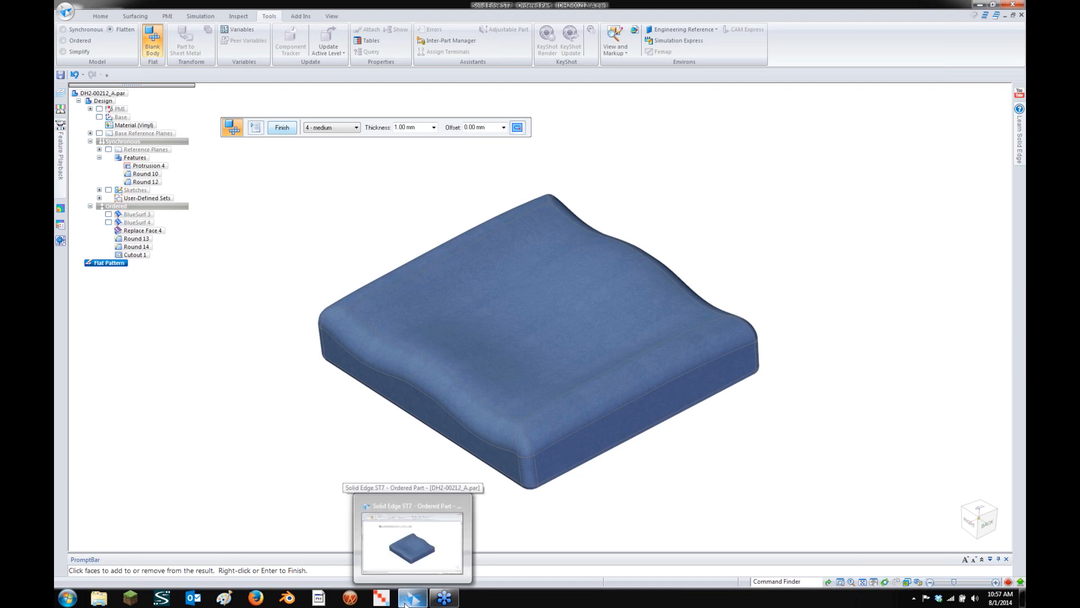
{"action": "right_click", "coordinate": [415, 603]}
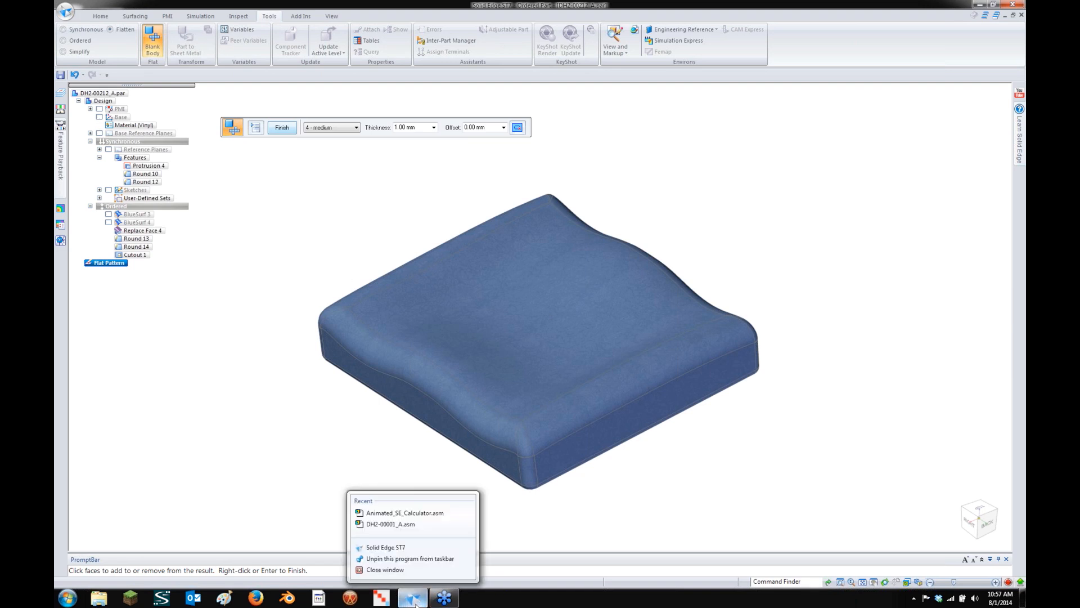
{"action": "left_click", "coordinate": [366, 428]}
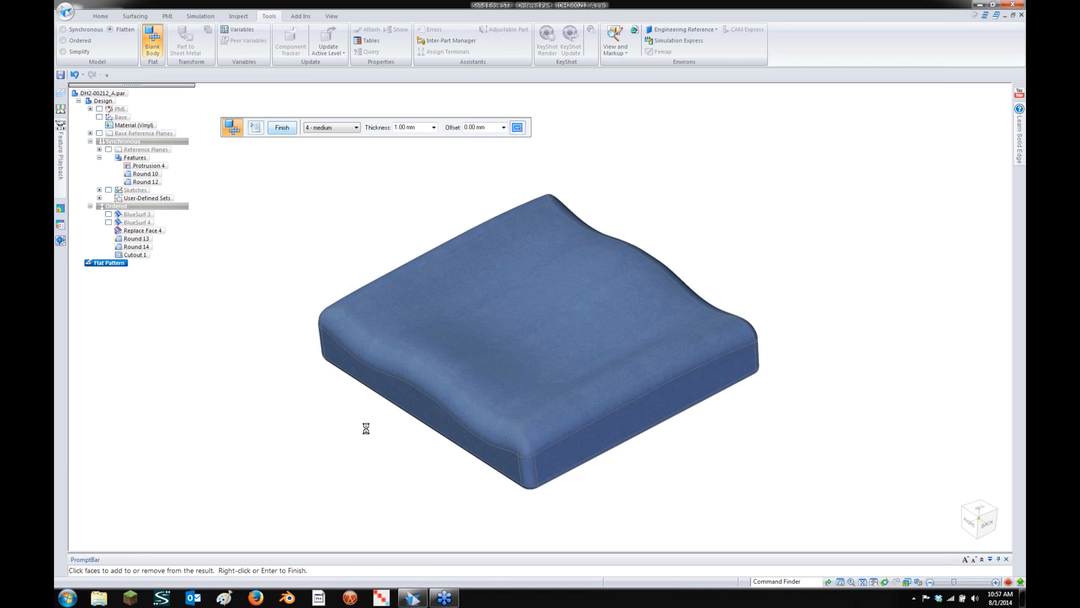
{"action": "right_click", "coordinate": [413, 599]}
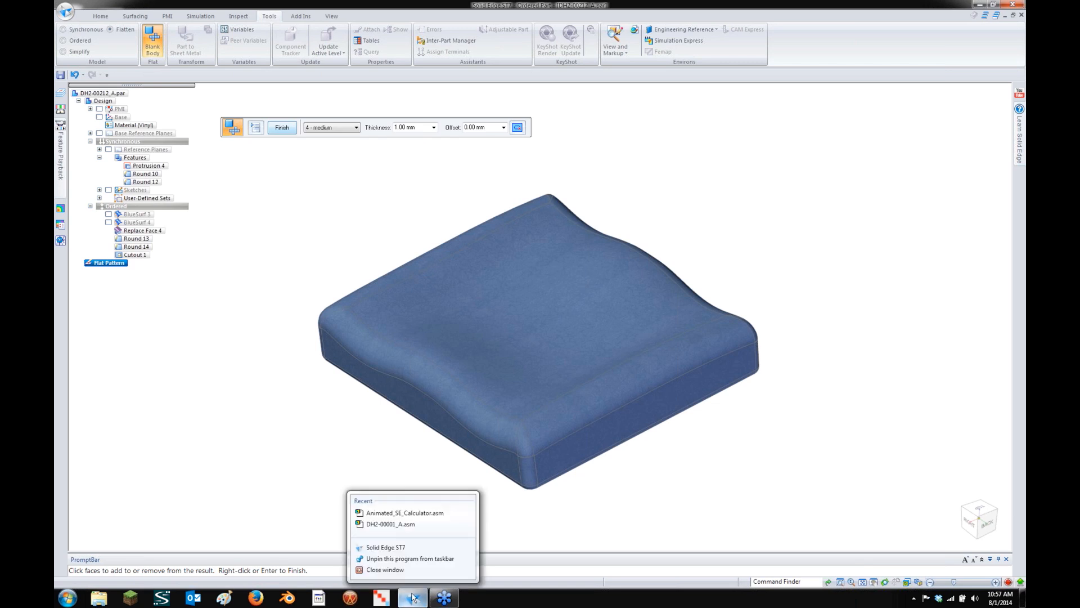
{"action": "left_click", "coordinate": [397, 566]}
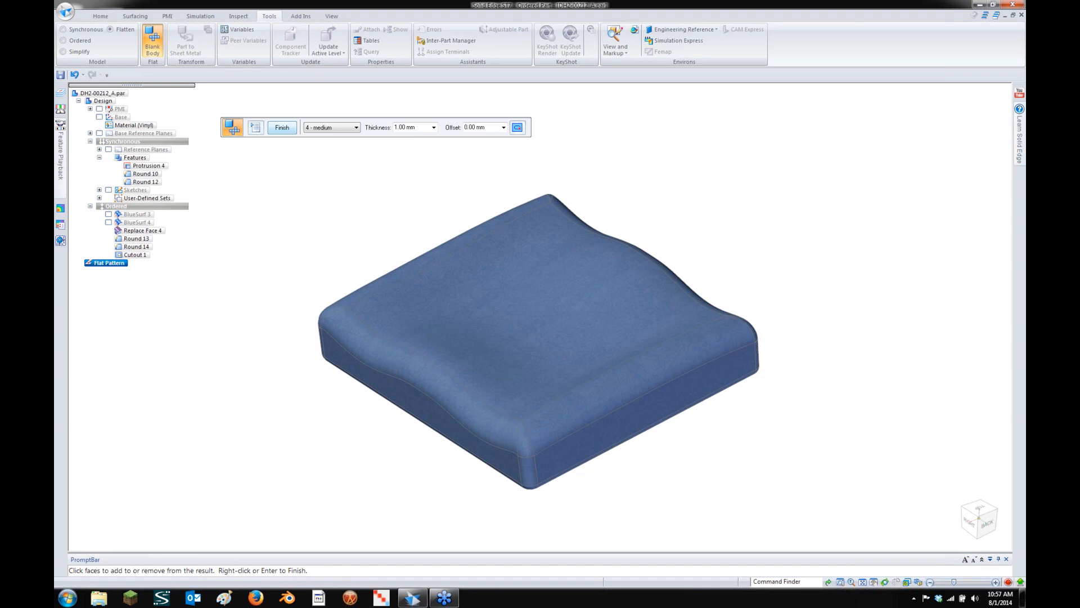
Force-quit the unresponsive Solid Edge in Task Manager, cancel the problem check, and close Task Manager
{"action": "key", "text": "ctrl+shift+Escape"}
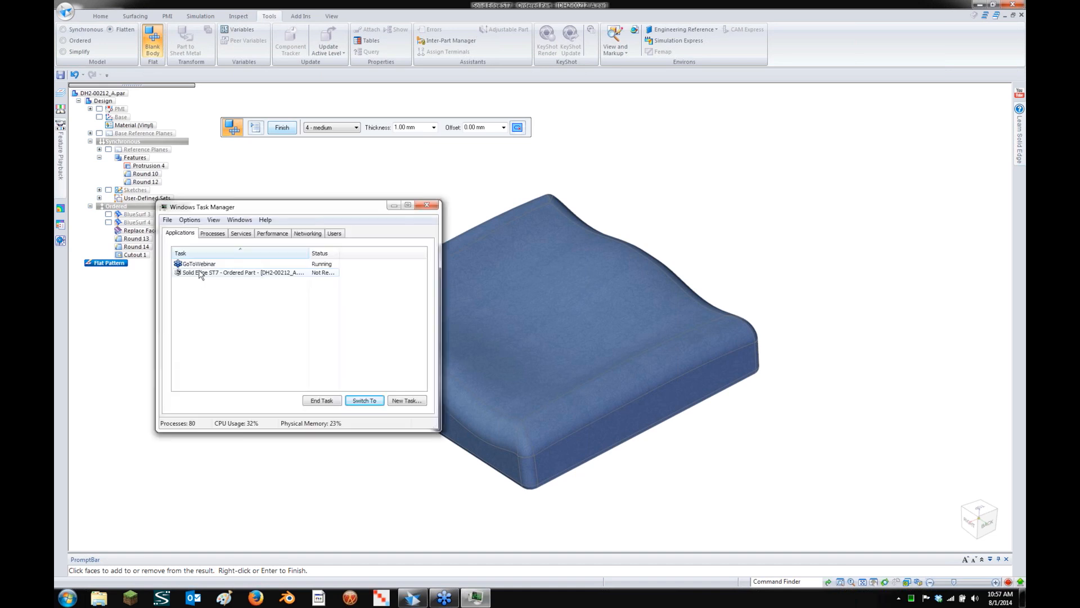
{"action": "left_click", "coordinate": [200, 274]}
{"action": "left_click", "coordinate": [328, 401]}
{"action": "left_click", "coordinate": [563, 338]}
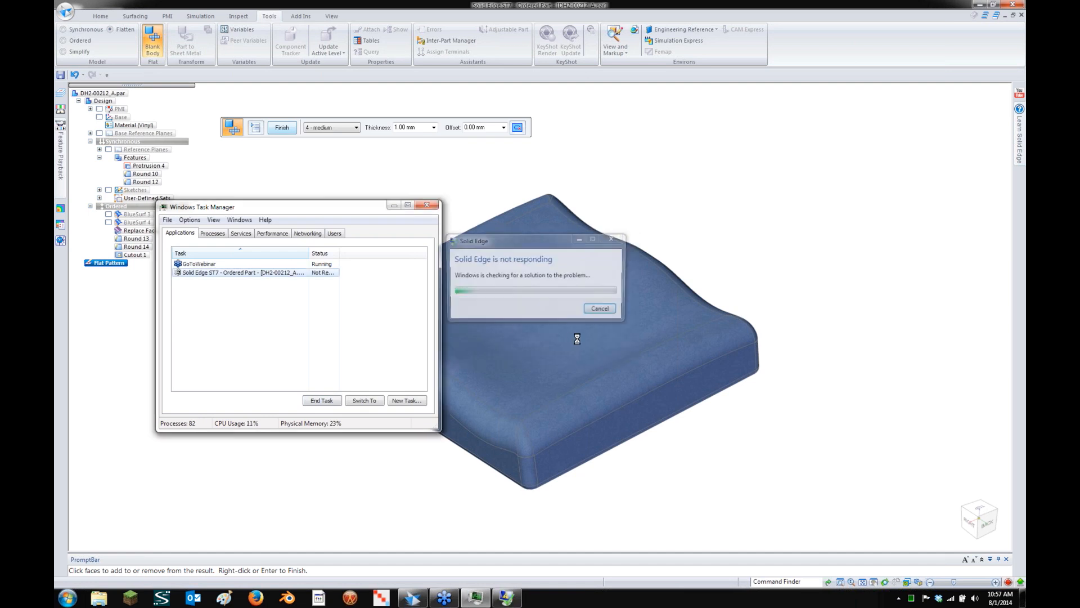
{"action": "left_click", "coordinate": [599, 314]}
{"action": "left_click_drag", "start_coordinate": [261, 208], "coordinate": [289, 186]}
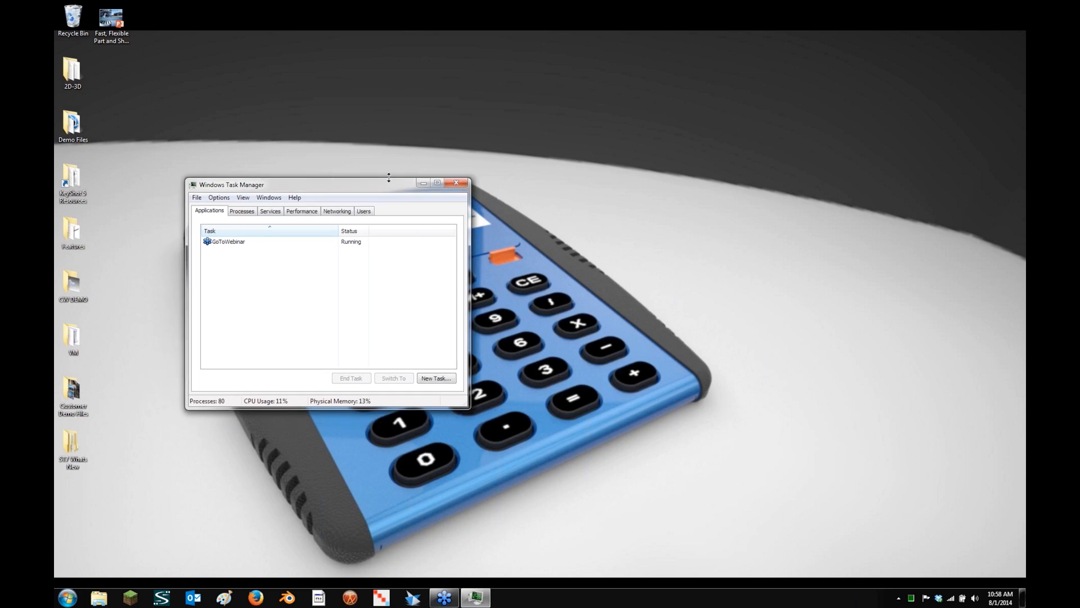
{"action": "left_click", "coordinate": [456, 182]}
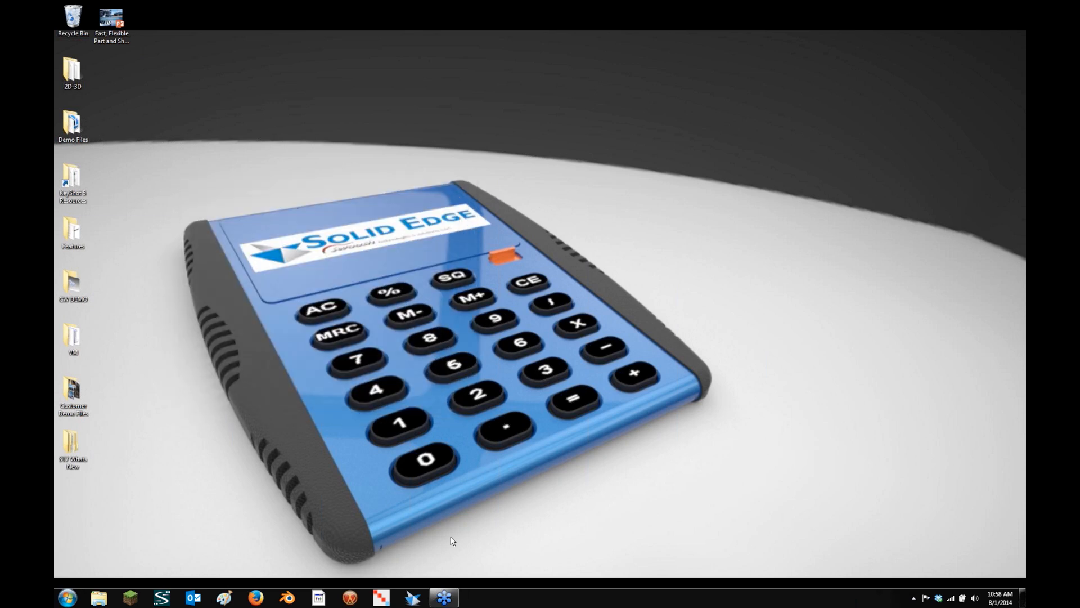
Relaunch Solid Edge ST7 from its taskbar icon
{"action": "left_click", "coordinate": [422, 596]}
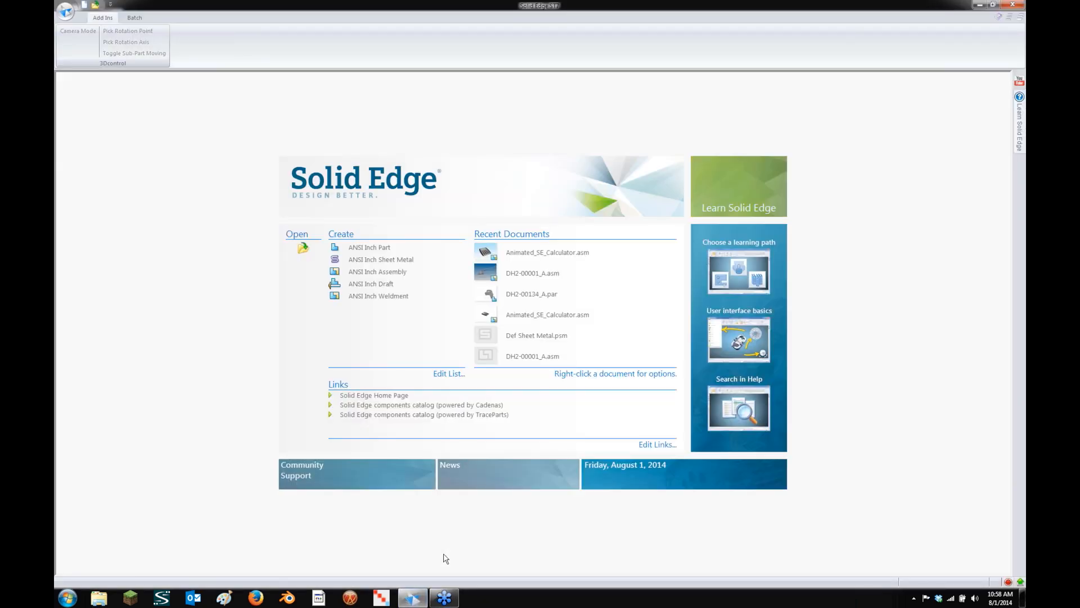
Open Animated_SE_Calculator.asm from the Recent Documents list
{"action": "left_click", "coordinate": [67, 17]}
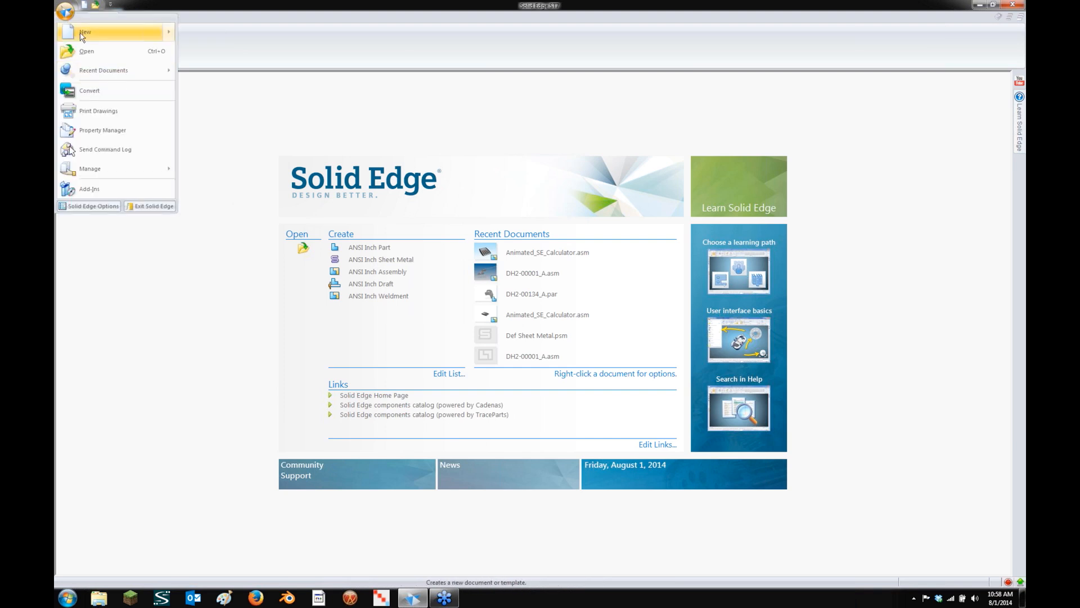
{"action": "mouse_move", "coordinate": [104, 70]}
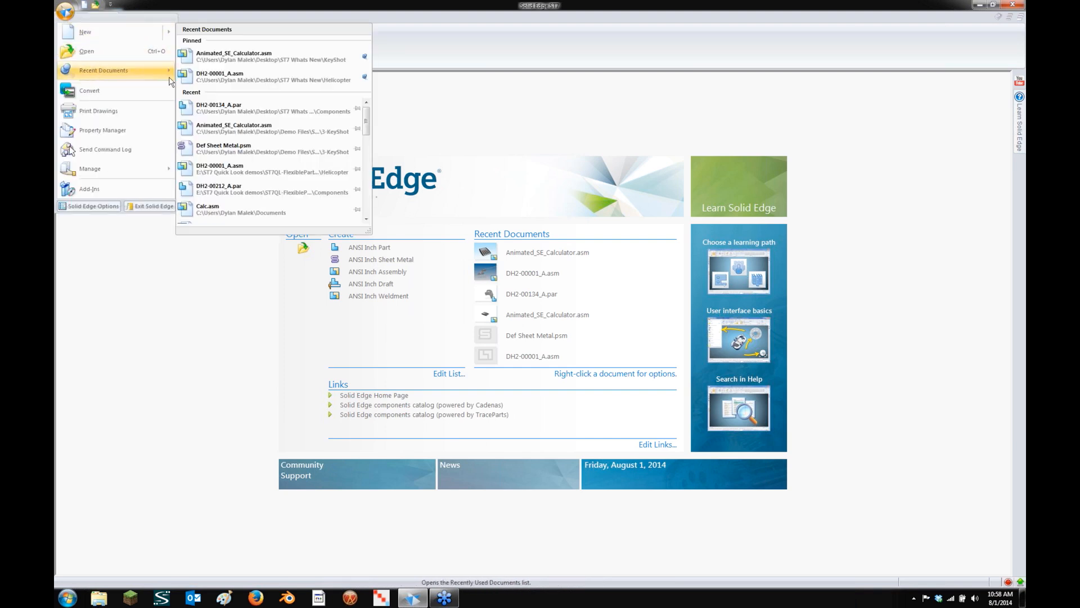
{"action": "left_click", "coordinate": [230, 61]}
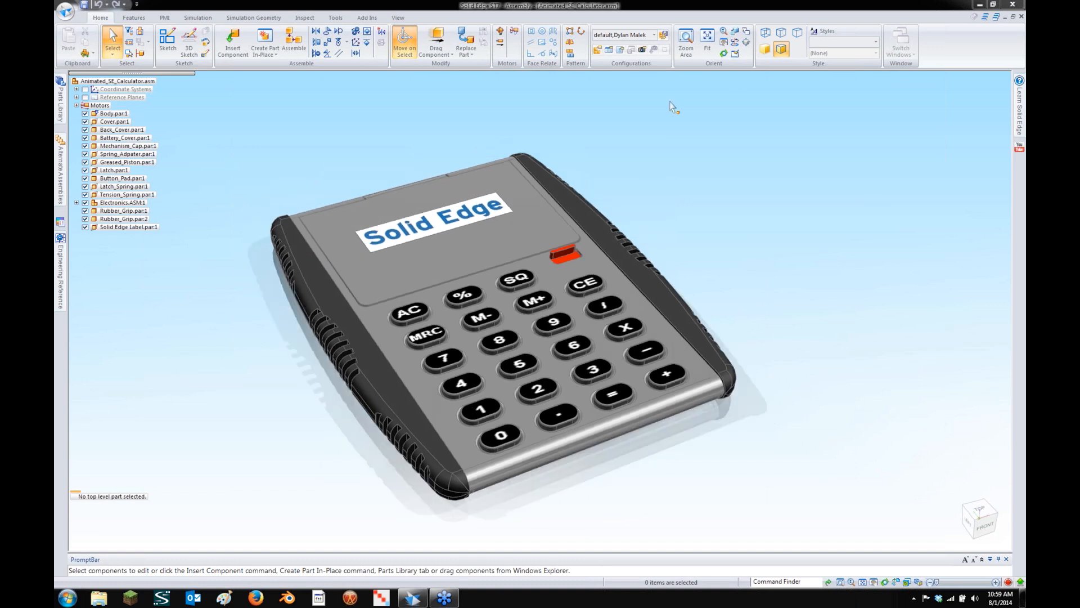
Open the calculator's animation timeline, play it once, and rewind to the first frame
{"action": "left_click", "coordinate": [515, 35]}
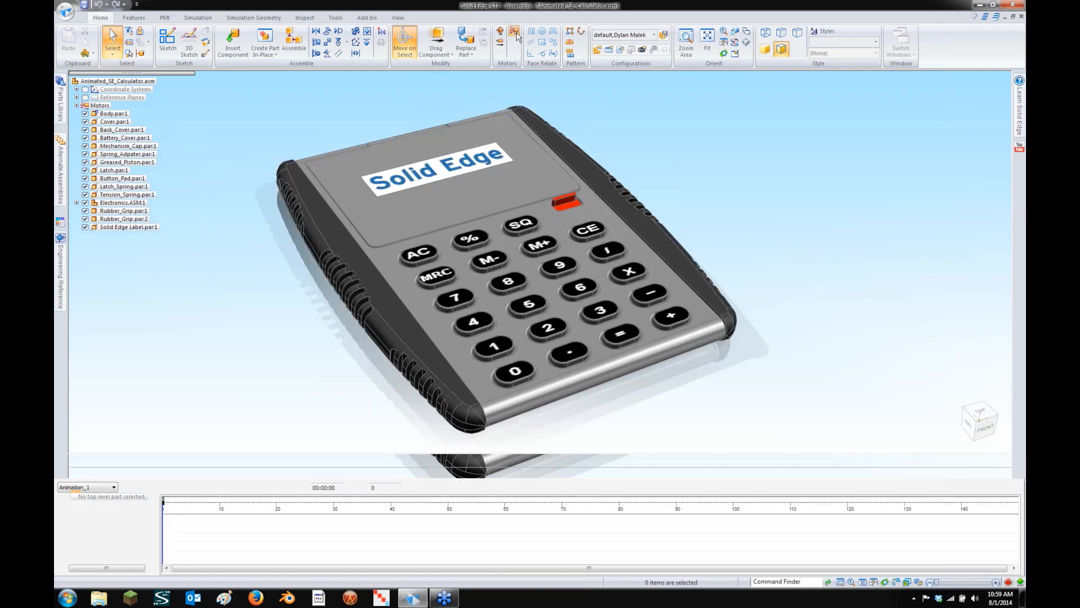
{"action": "left_click", "coordinate": [548, 364]}
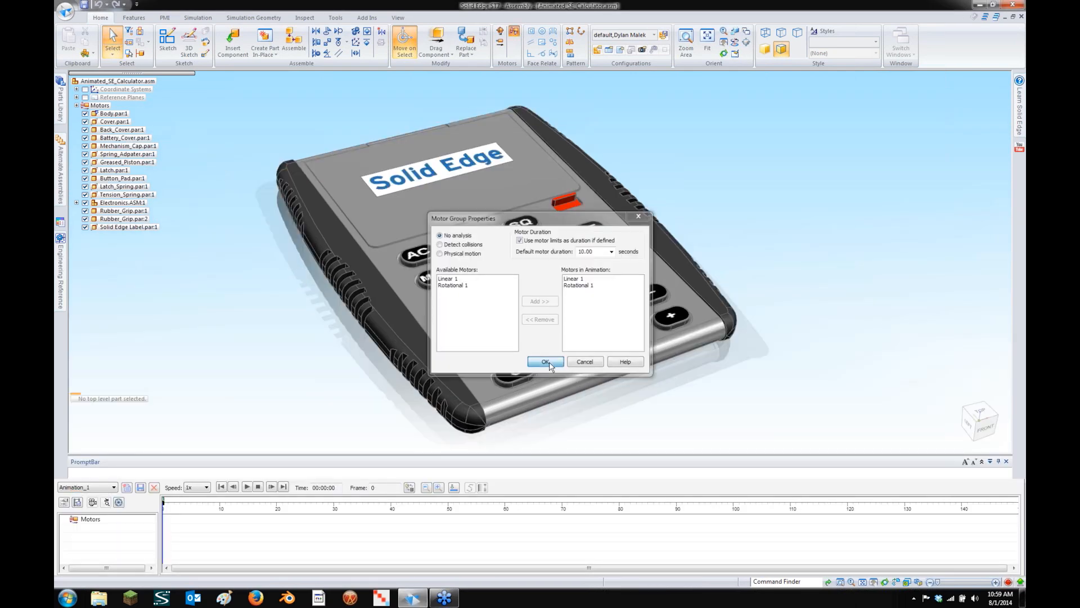
{"action": "left_click", "coordinate": [247, 486]}
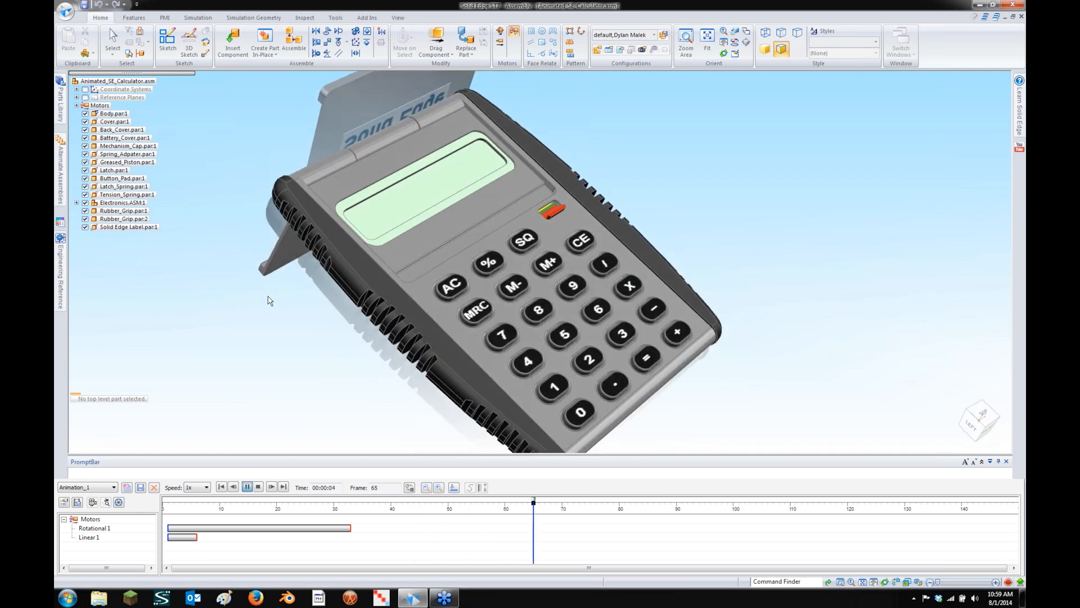
{"action": "left_click", "coordinate": [221, 487]}
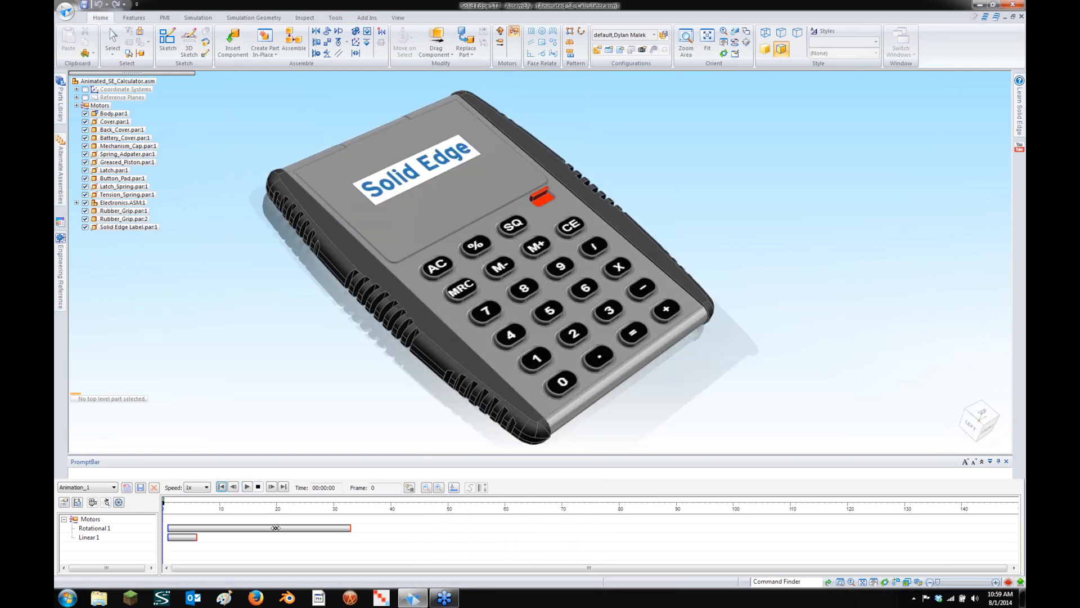
Copy and paste the cover's Rotational 1 motion as a second cover rotation
{"action": "left_click", "coordinate": [276, 528]}
{"action": "right_click", "coordinate": [276, 528]}
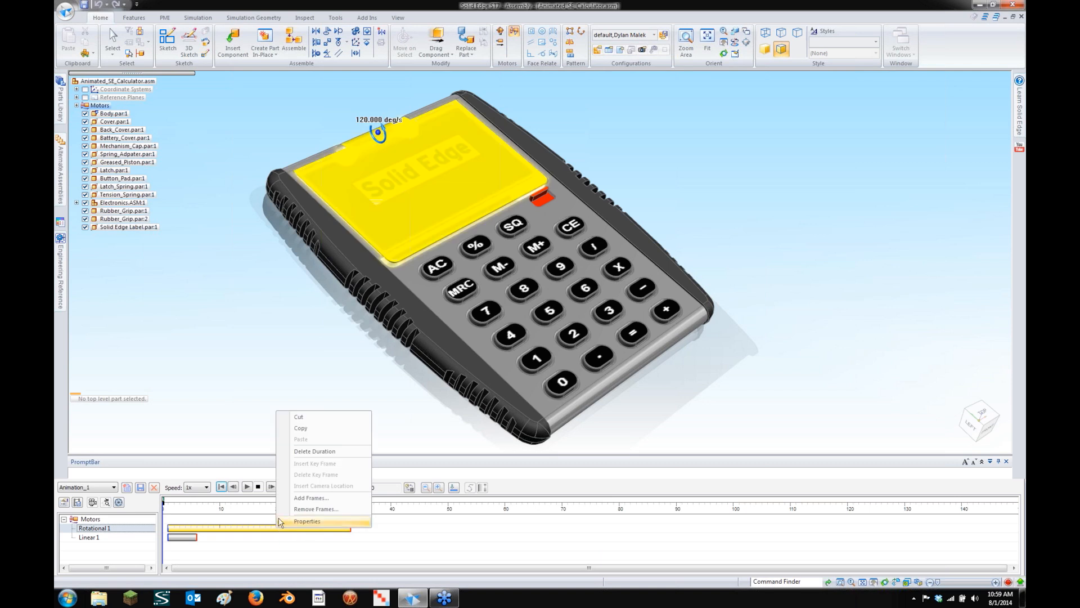
{"action": "left_click", "coordinate": [324, 473]}
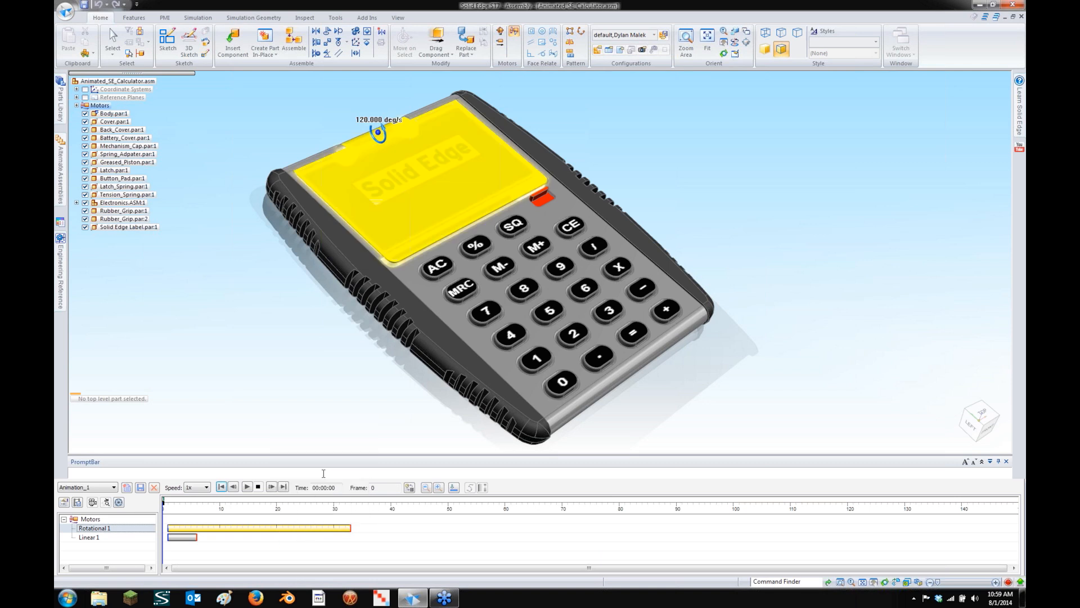
{"action": "left_click", "coordinate": [382, 536]}
{"action": "right_click", "coordinate": [379, 532]}
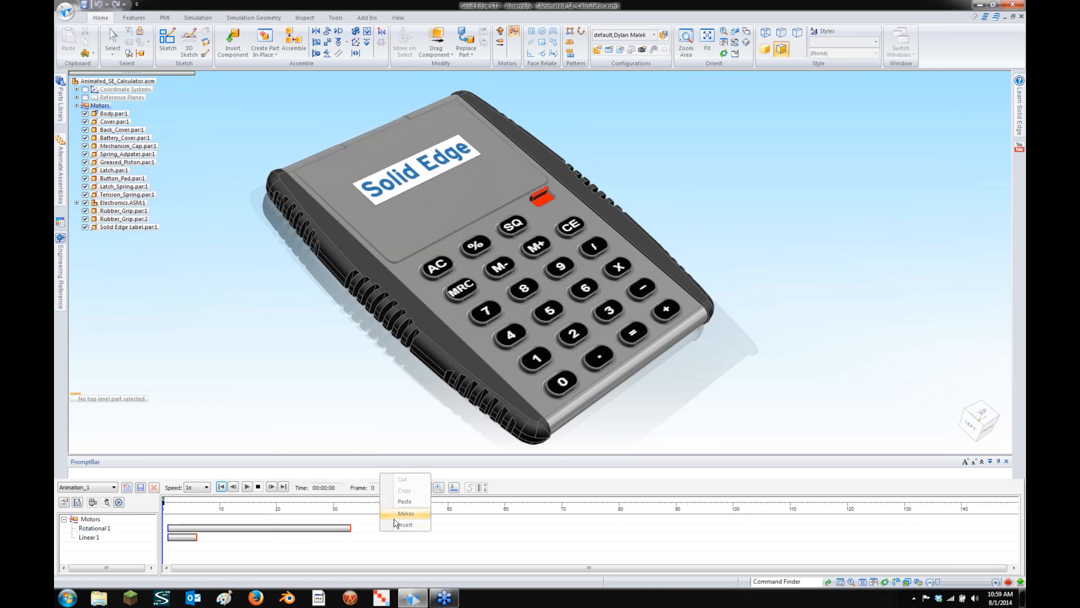
{"action": "left_click", "coordinate": [394, 522]}
{"action": "left_click_drag", "start_coordinate": [390, 527], "coordinate": [351, 529]}
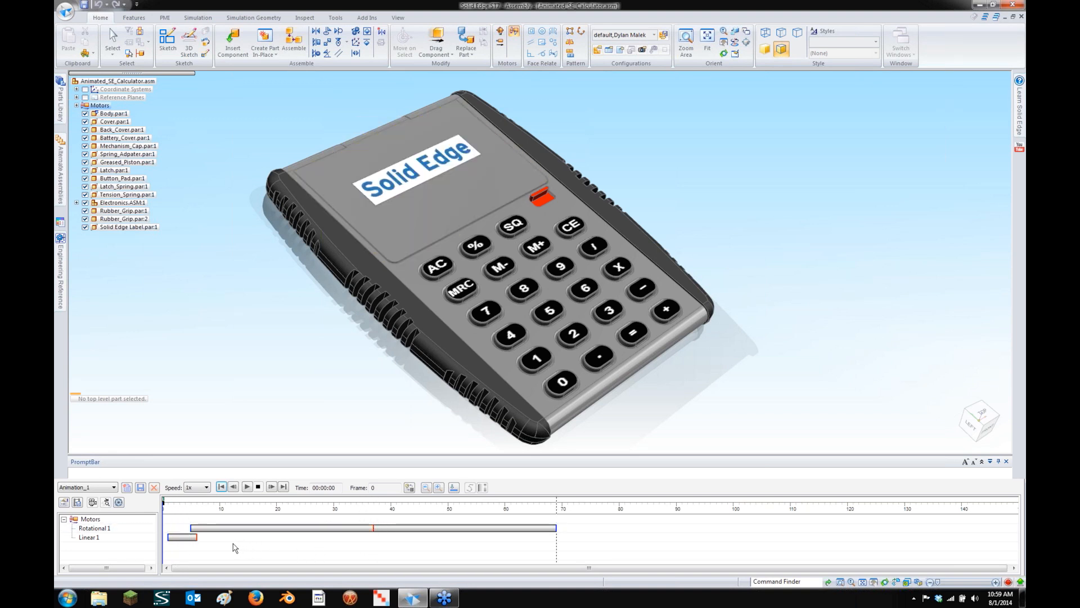
Paste a Linear 1 button press at about frame 6 and move the second cover rotation to frames 53–85
{"action": "left_click", "coordinate": [182, 537]}
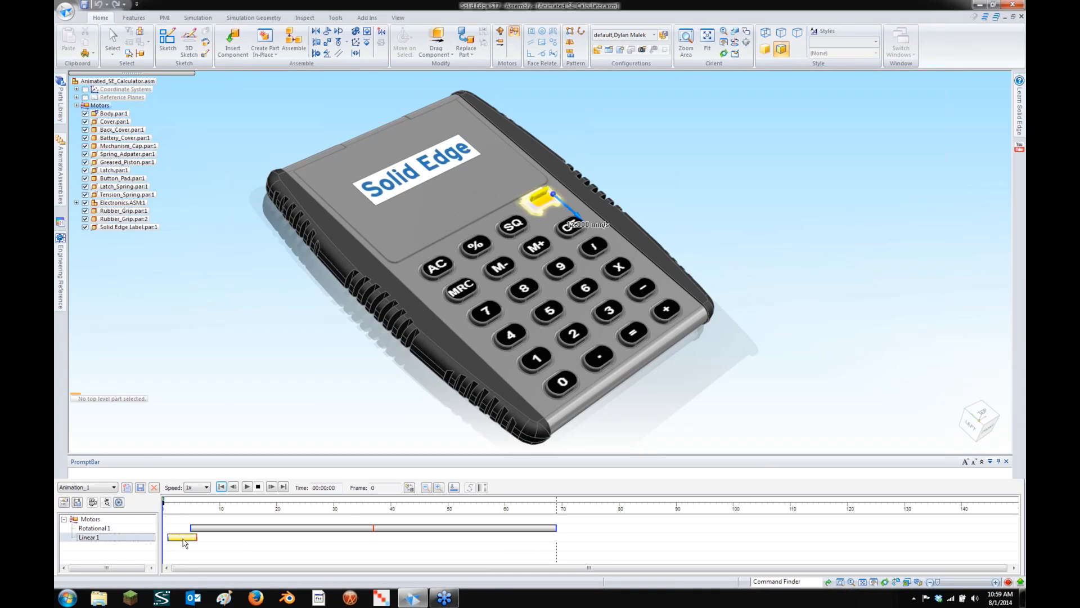
{"action": "right_click", "coordinate": [183, 539]}
{"action": "left_click", "coordinate": [233, 437]}
{"action": "right_click", "coordinate": [213, 544]}
{"action": "left_click", "coordinate": [235, 524]}
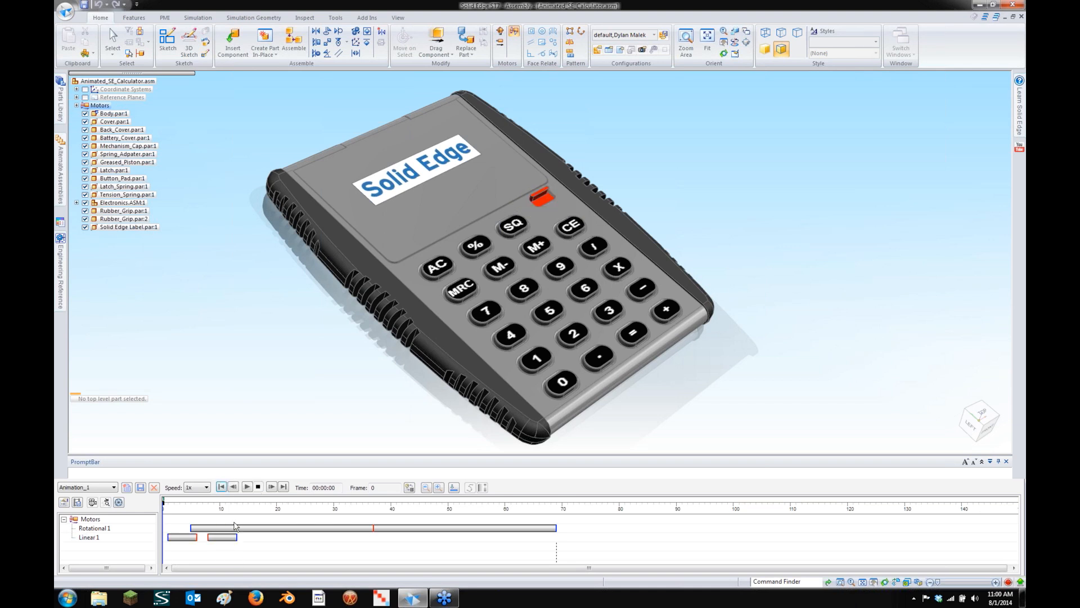
{"action": "left_click_drag", "start_coordinate": [214, 538], "coordinate": [203, 537]}
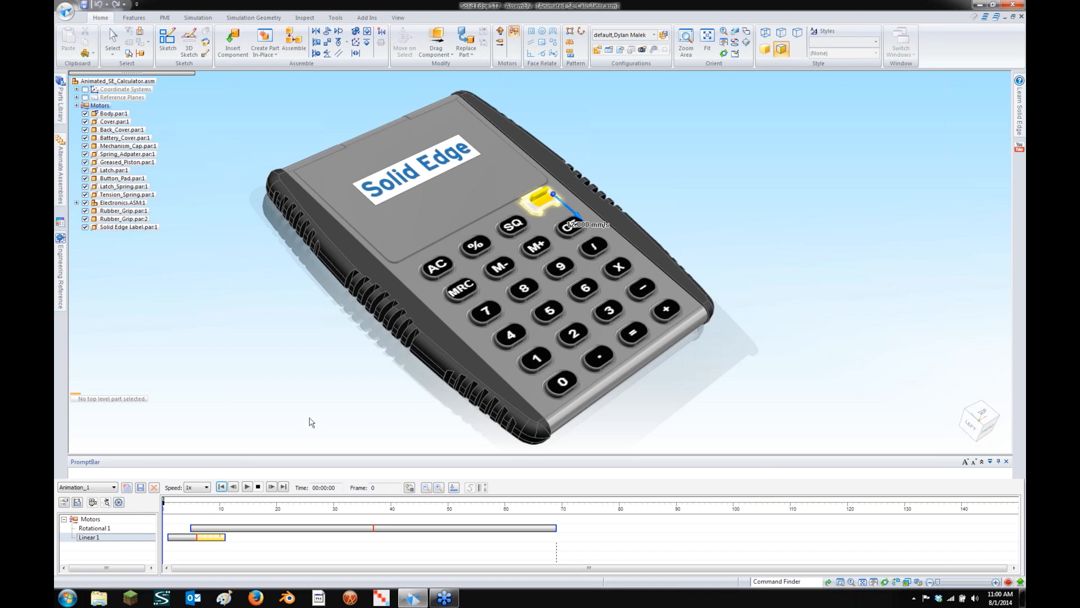
{"action": "left_click_drag", "start_coordinate": [448, 527], "coordinate": [540, 527]}
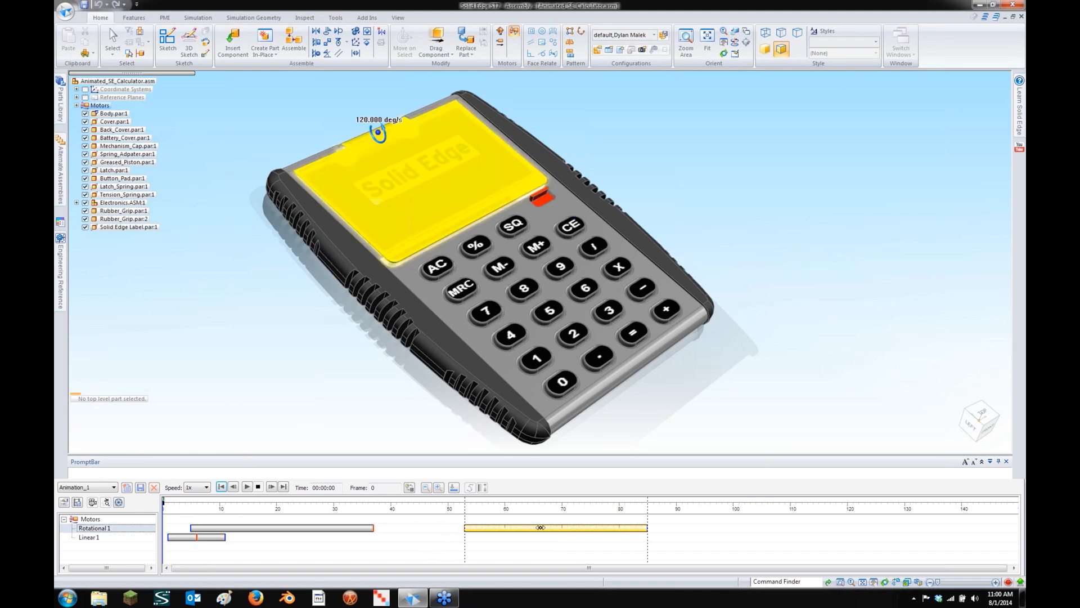
Paste another copy of the button-press motion near frame 80
{"action": "left_click", "coordinate": [193, 537]}
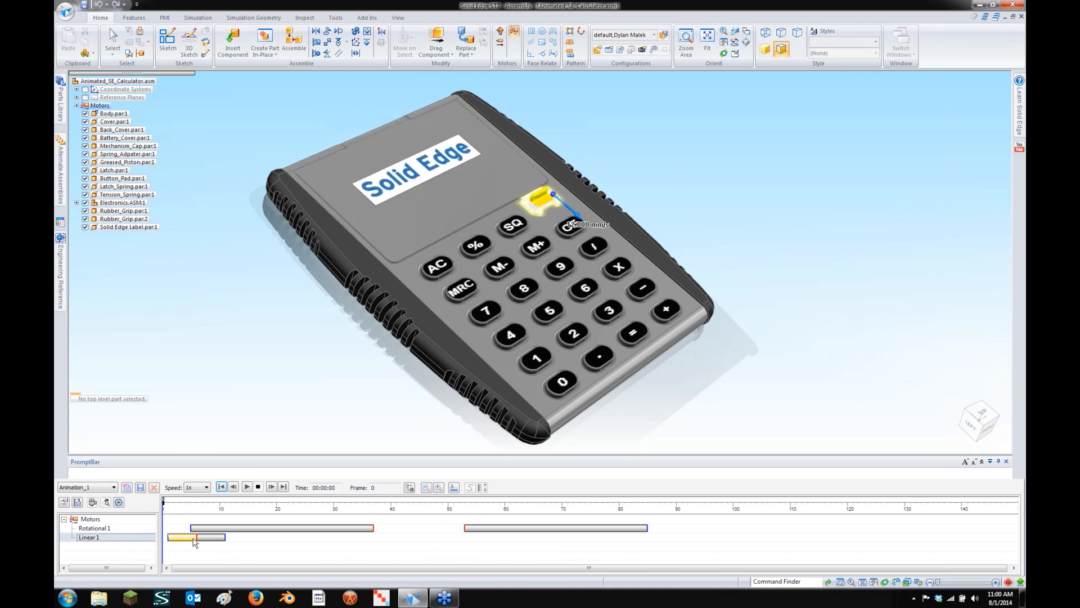
{"action": "right_click", "coordinate": [193, 537]}
{"action": "left_click", "coordinate": [241, 441]}
{"action": "left_click", "coordinate": [611, 540]}
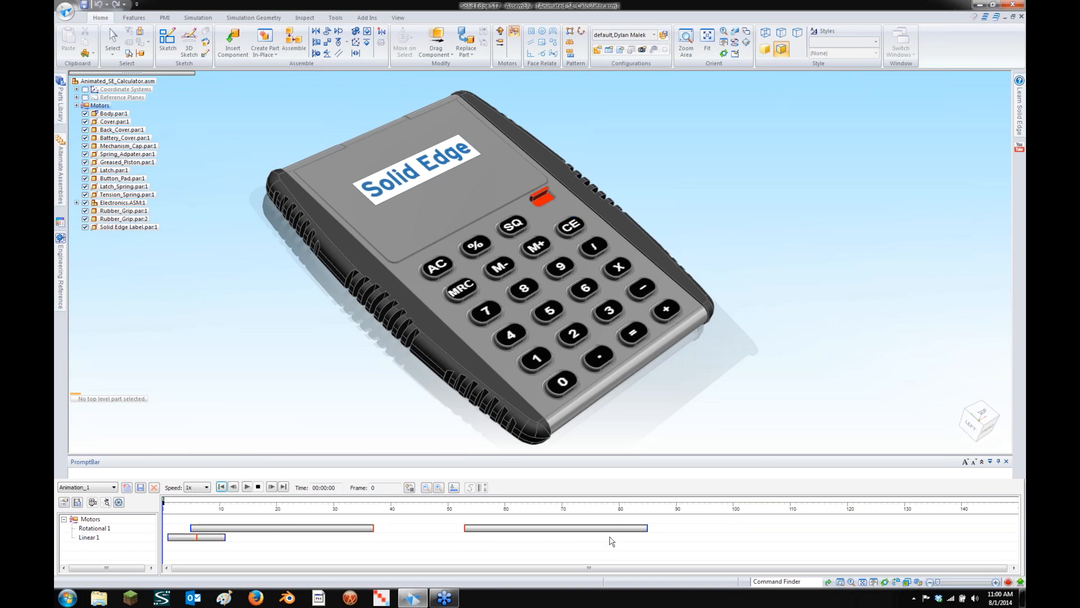
{"action": "right_click", "coordinate": [611, 540]}
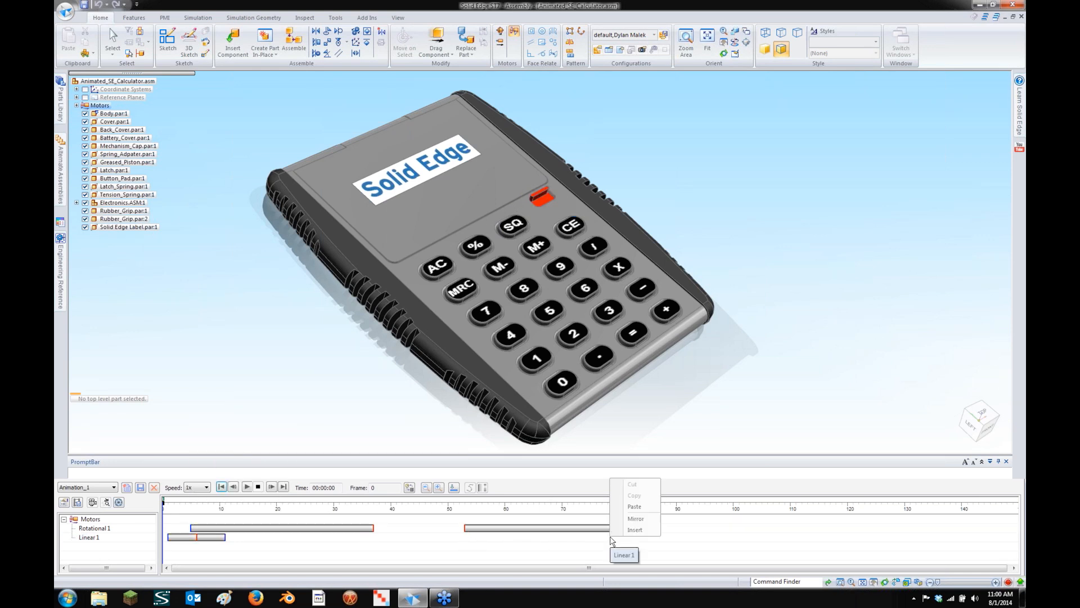
{"action": "left_click", "coordinate": [632, 507]}
Add one more button press near frame 86, nudged one frame later
{"action": "left_click", "coordinate": [621, 538]}
{"action": "right_click", "coordinate": [624, 538]}
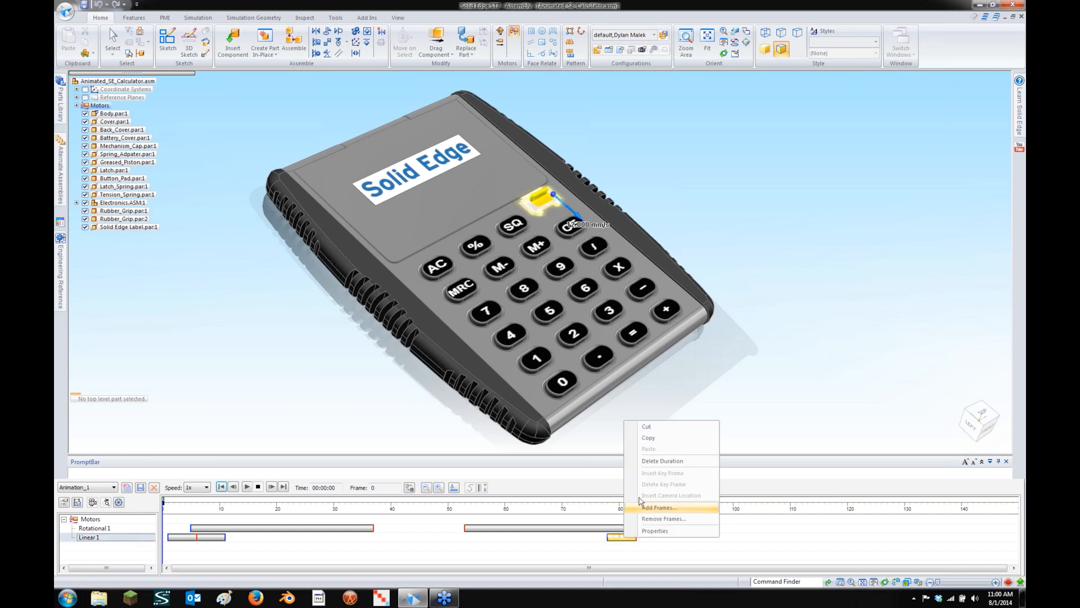
{"action": "left_click", "coordinate": [664, 439]}
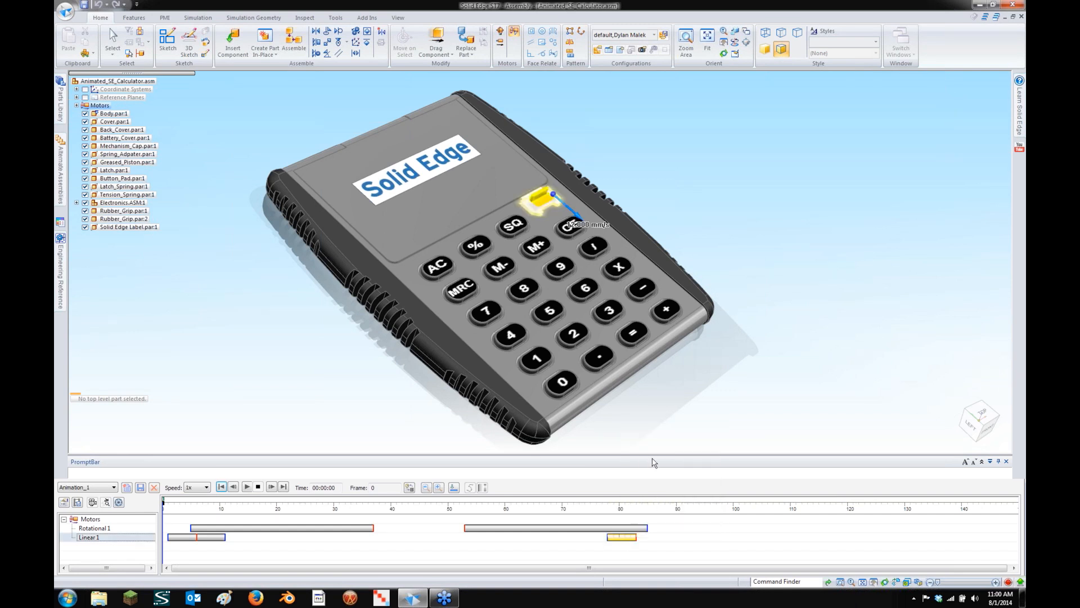
{"action": "left_click", "coordinate": [654, 541]}
{"action": "right_click", "coordinate": [653, 541]}
{"action": "left_click", "coordinate": [670, 512]}
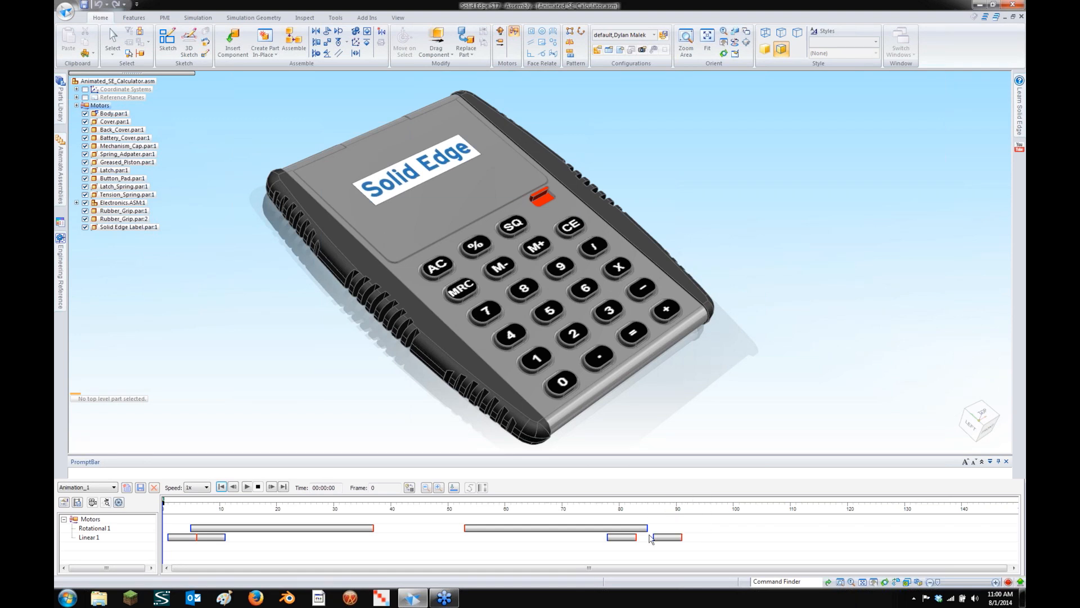
{"action": "mouse_move", "coordinate": [631, 538]}
{"action": "left_mouse_down"}
{"action": "mouse_move", "coordinate": [686, 541]}
{"action": "mouse_move", "coordinate": [637, 538]}
{"action": "left_mouse_up"}
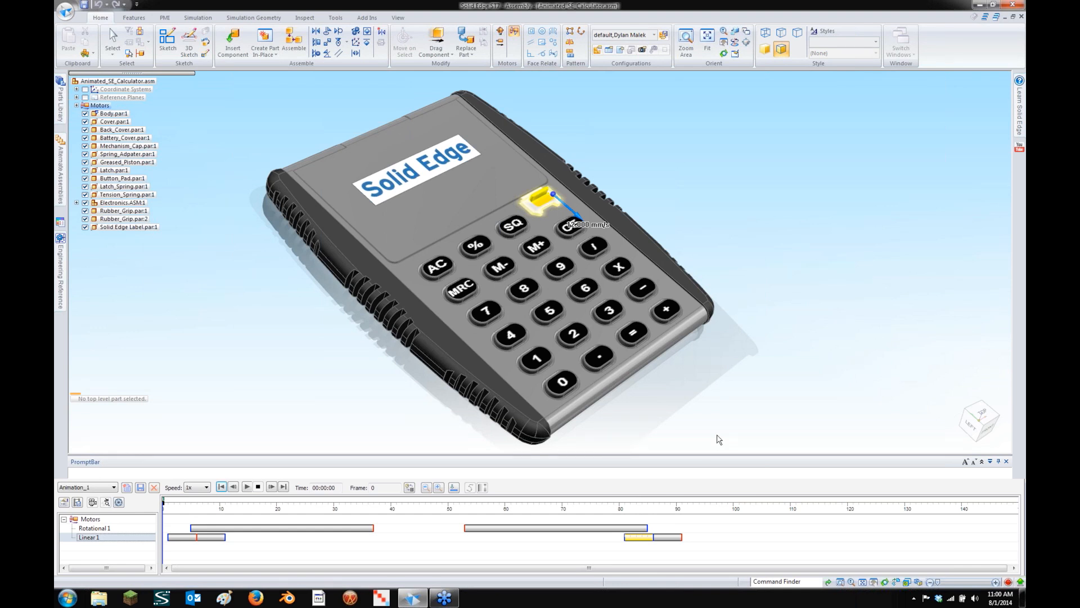
Tilt the calculator to a flatter view and play the edited animation
{"action": "middle_click_drag", "start_coordinate": [829, 259], "coordinate": [810, 337]}
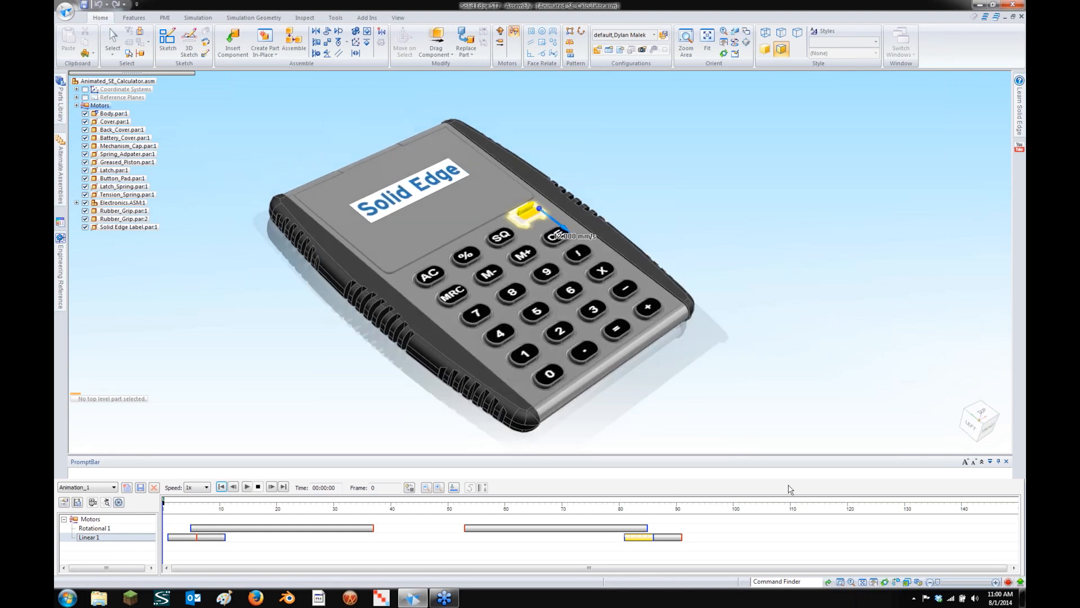
{"action": "left_click", "coordinate": [803, 563]}
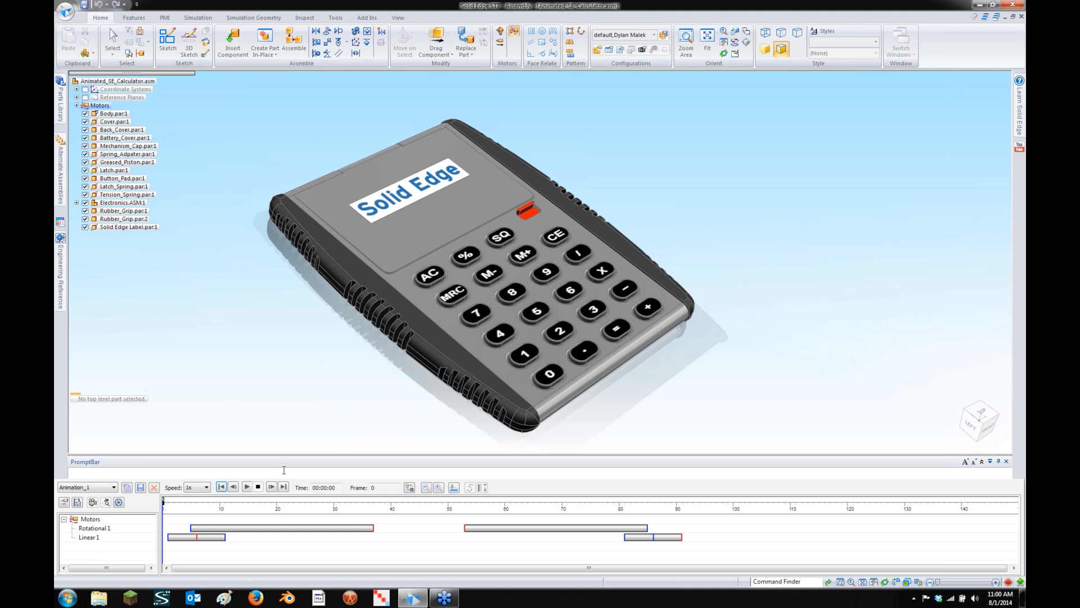
{"action": "left_click", "coordinate": [246, 487]}
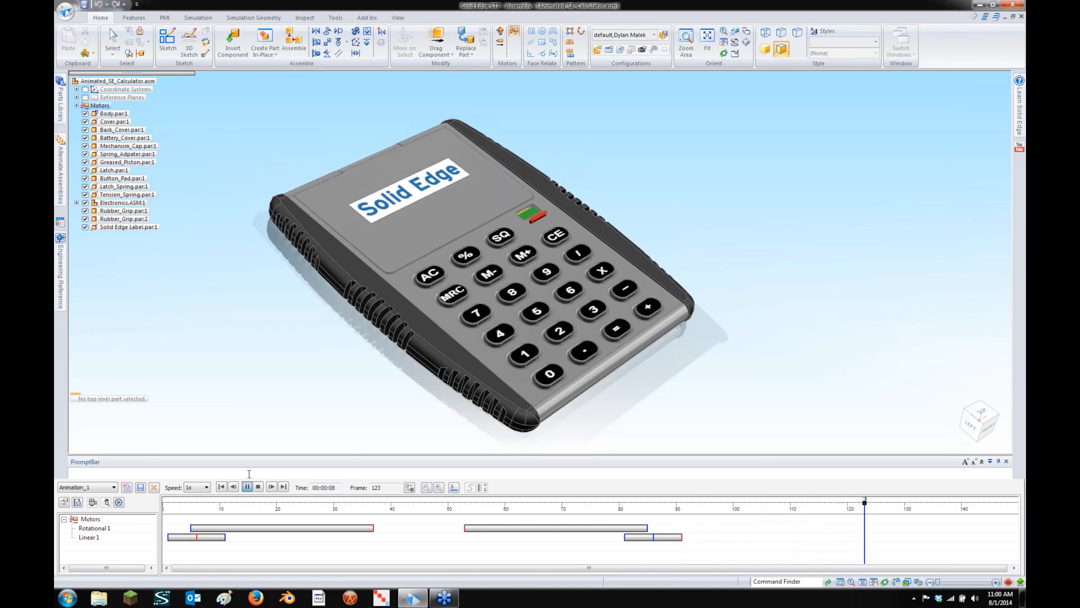
Rewind the animation to its first frame and enter the Explode-Render-Animate environment
{"action": "left_click", "coordinate": [221, 487]}
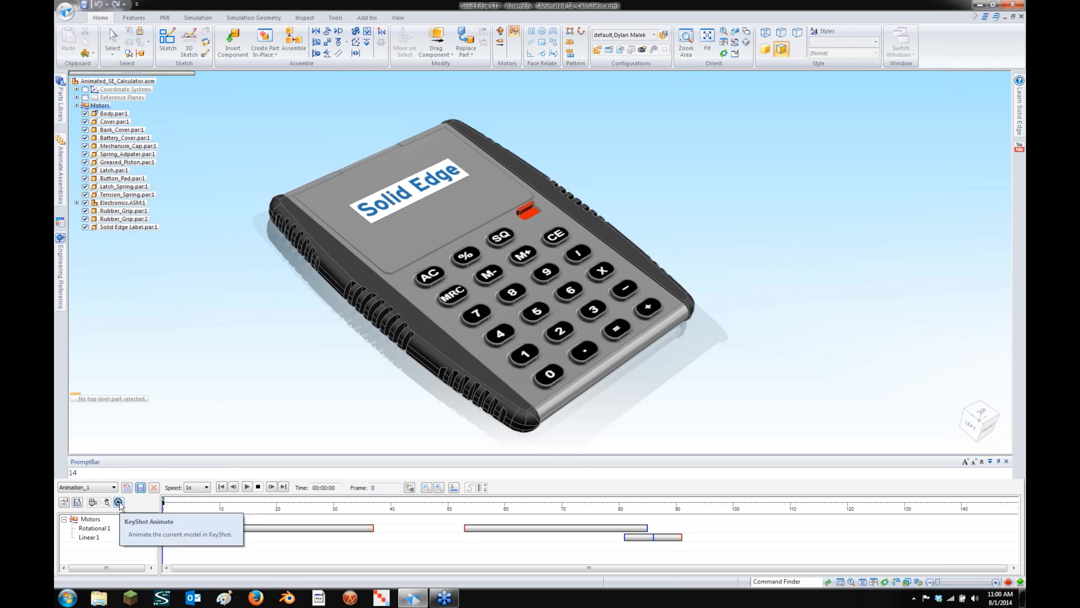
{"action": "left_click", "coordinate": [340, 17]}
{"action": "left_click", "coordinate": [484, 45]}
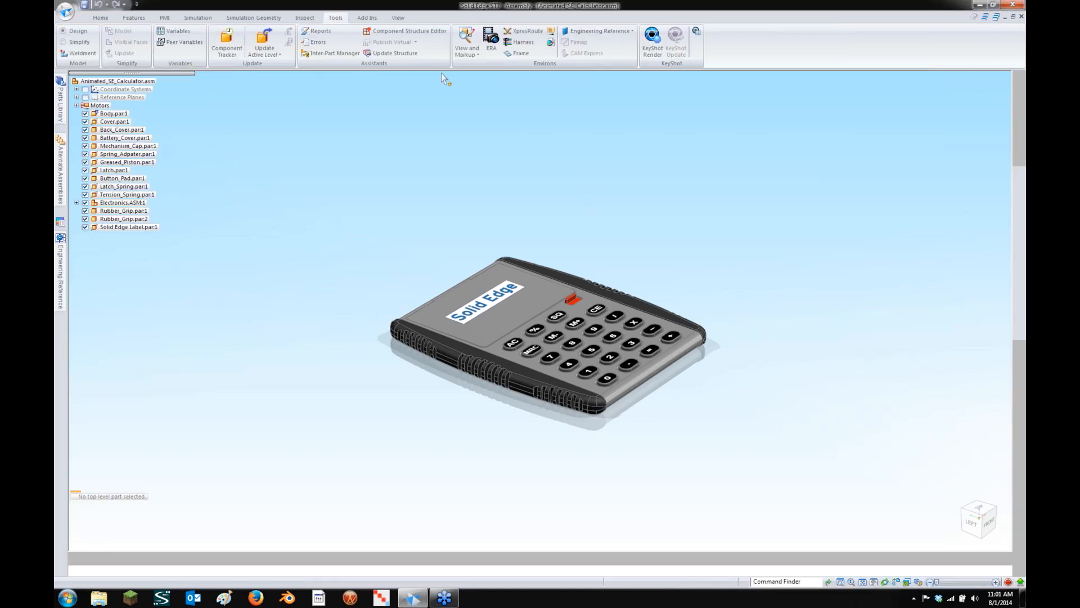
Send the animation to KeyShot using the HD preset with Start KeyShot checked
{"action": "left_click", "coordinate": [99, 18]}
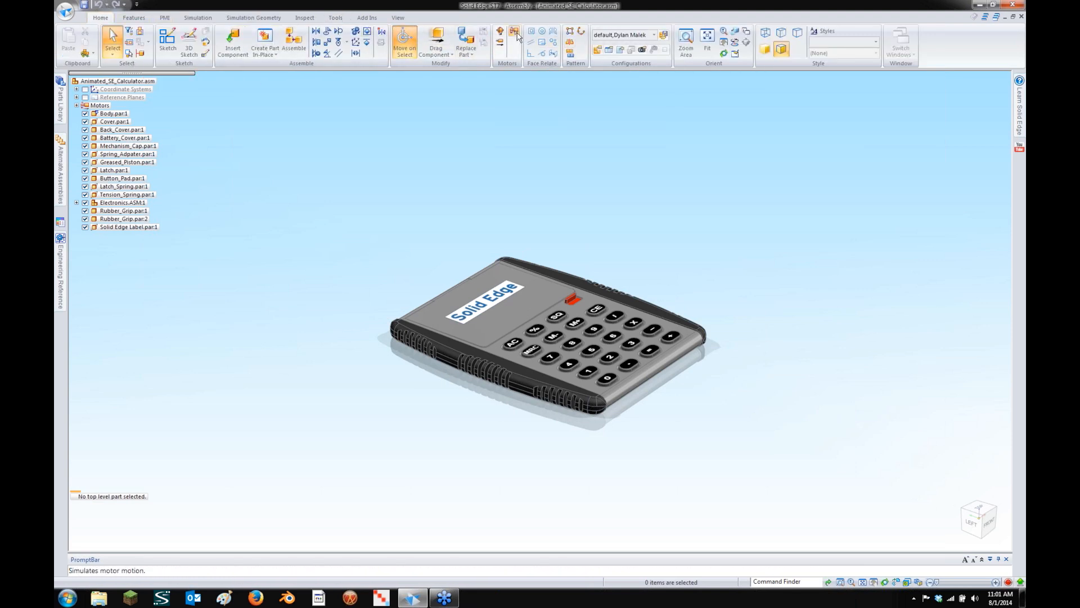
{"action": "left_click", "coordinate": [119, 502]}
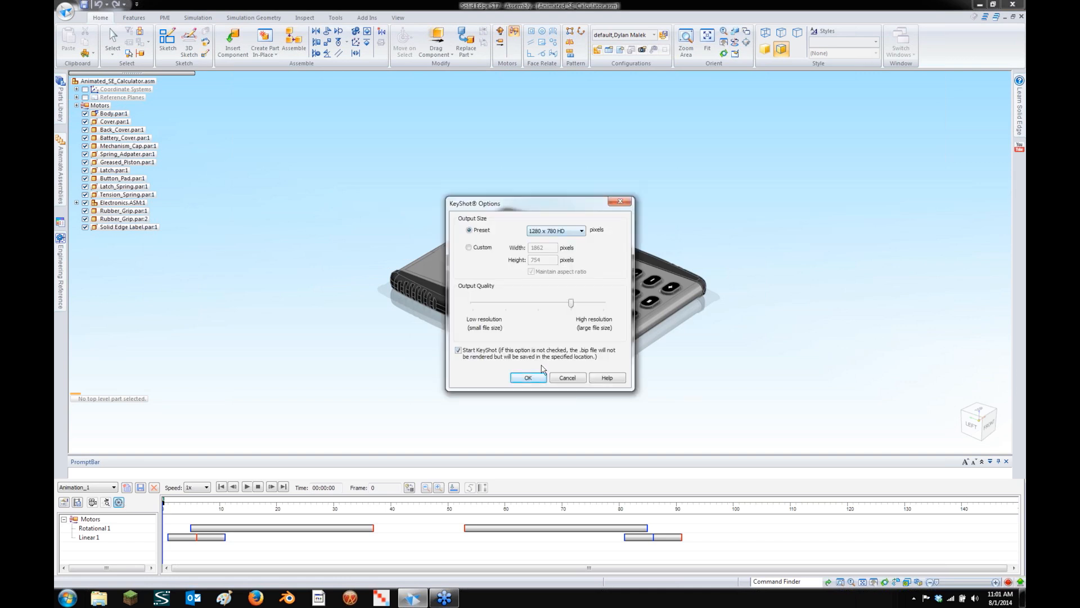
{"action": "left_click", "coordinate": [528, 377]}
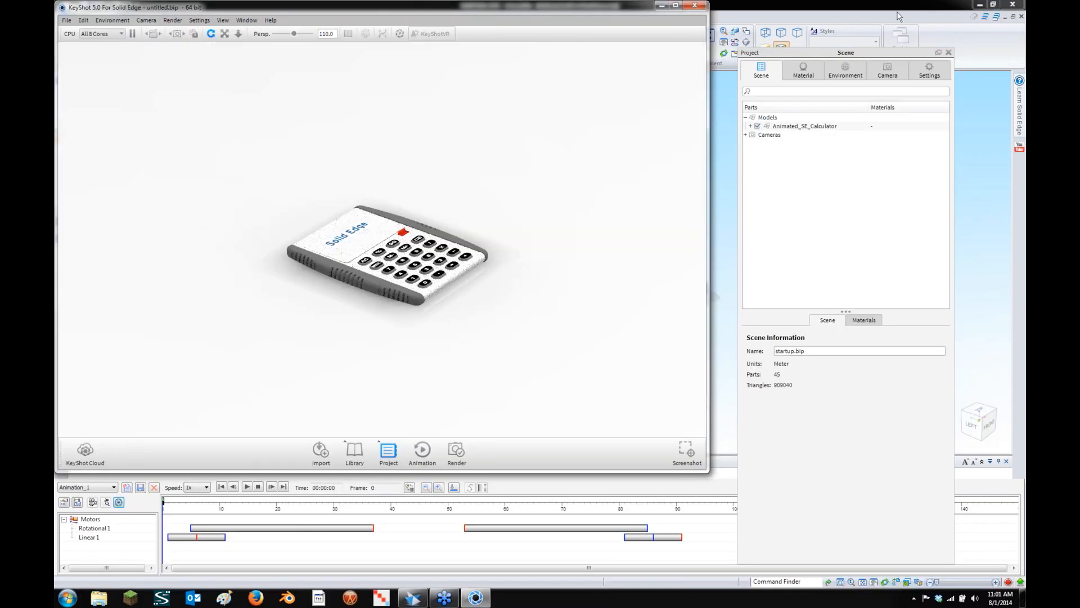
Cancel Solid Edge's save prompt, then maximize KeyShot and orbit the calculator to an oblique view
{"action": "left_click", "coordinate": [1013, 4]}
{"action": "left_click", "coordinate": [599, 339]}
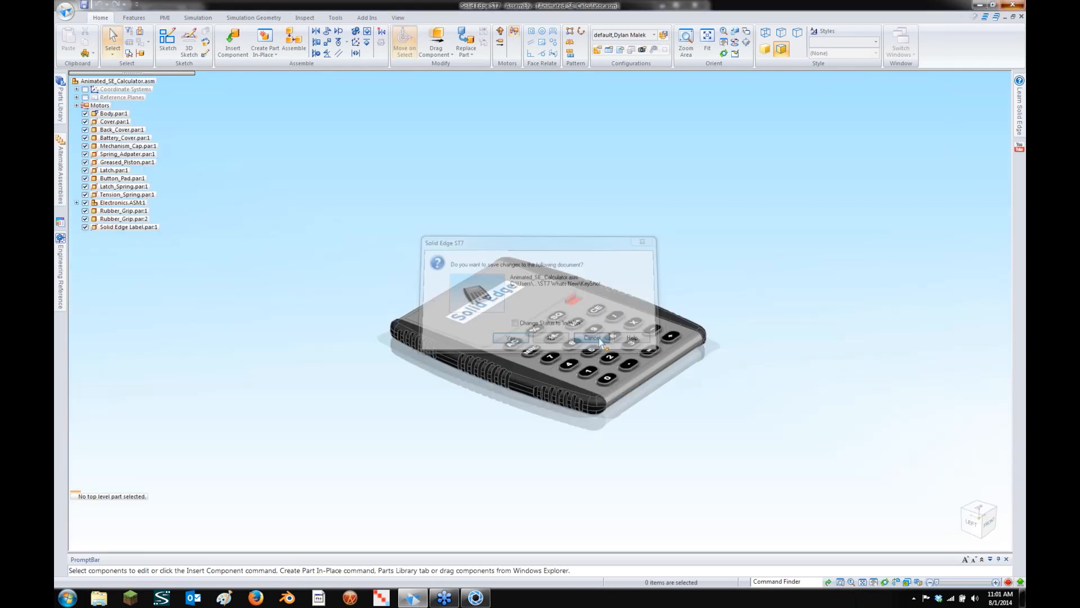
{"action": "left_click", "coordinate": [485, 604]}
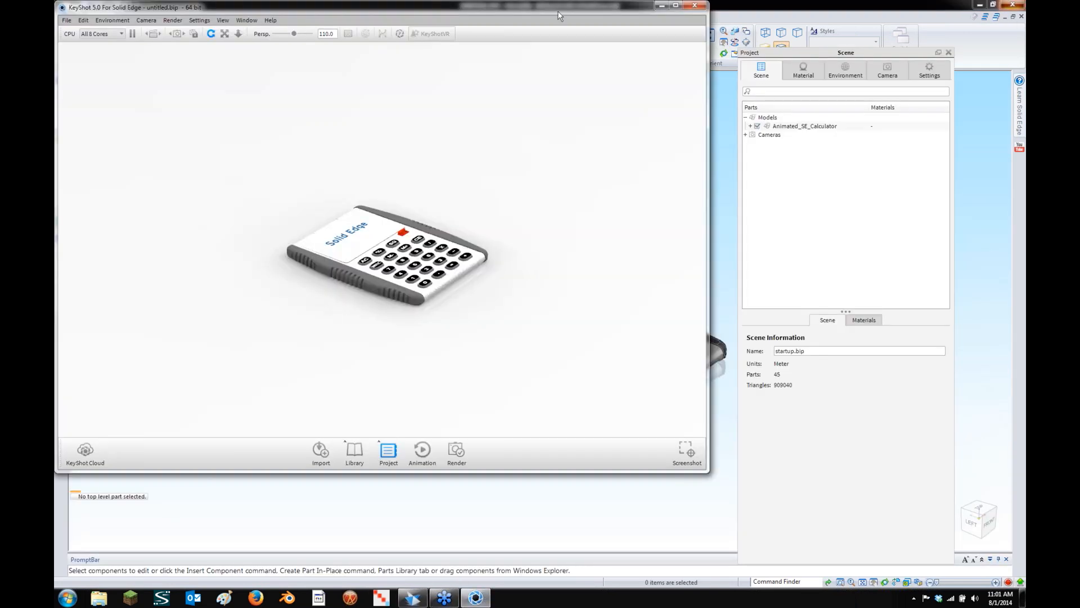
{"action": "left_click", "coordinate": [675, 5]}
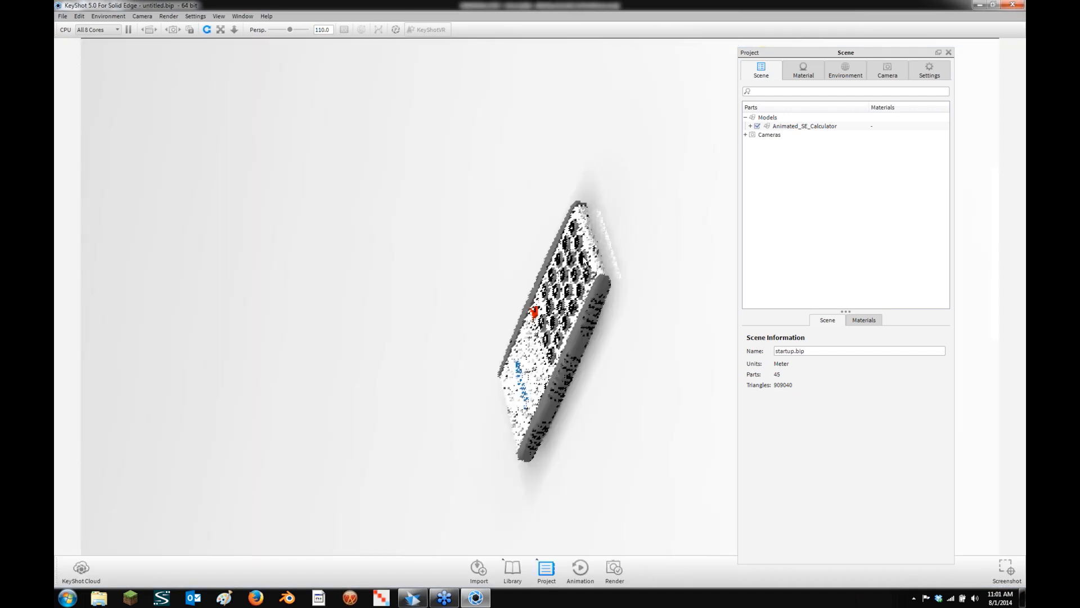
{"action": "left_click_drag", "start_coordinate": [585, 253], "coordinate": [580, 296]}
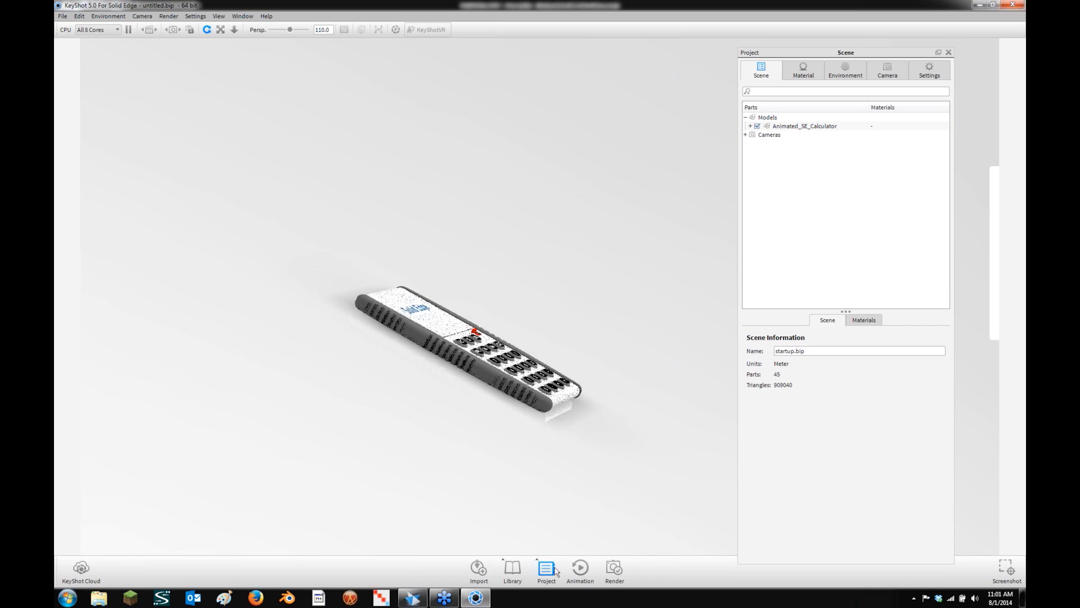
Play the calculator animation, pause and rewind it to the start, then pan and zoom in for a close-up
{"action": "left_click", "coordinate": [575, 574]}
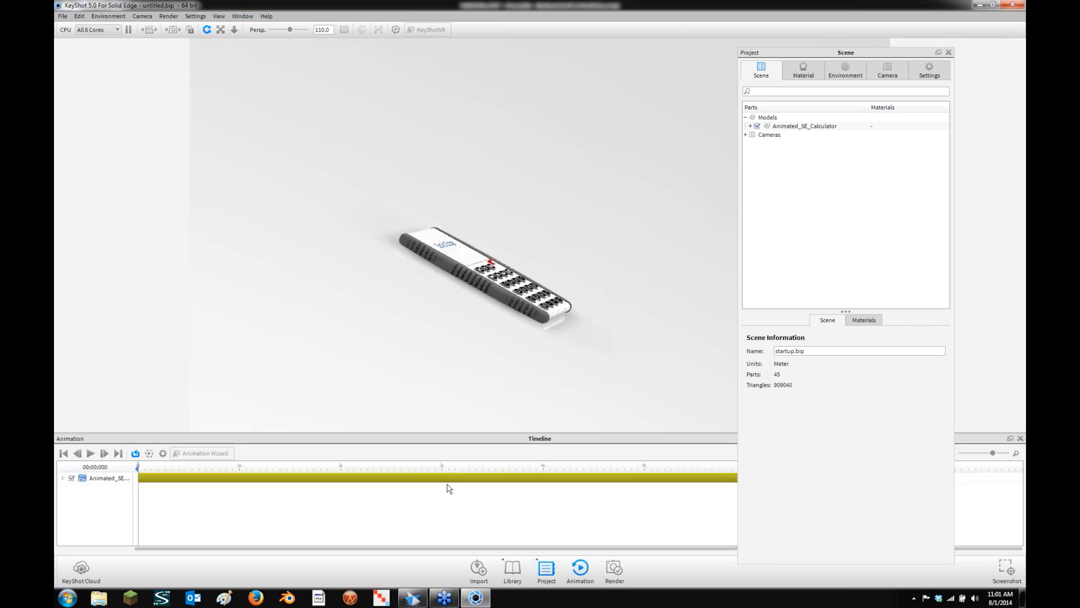
{"action": "left_click", "coordinate": [90, 455]}
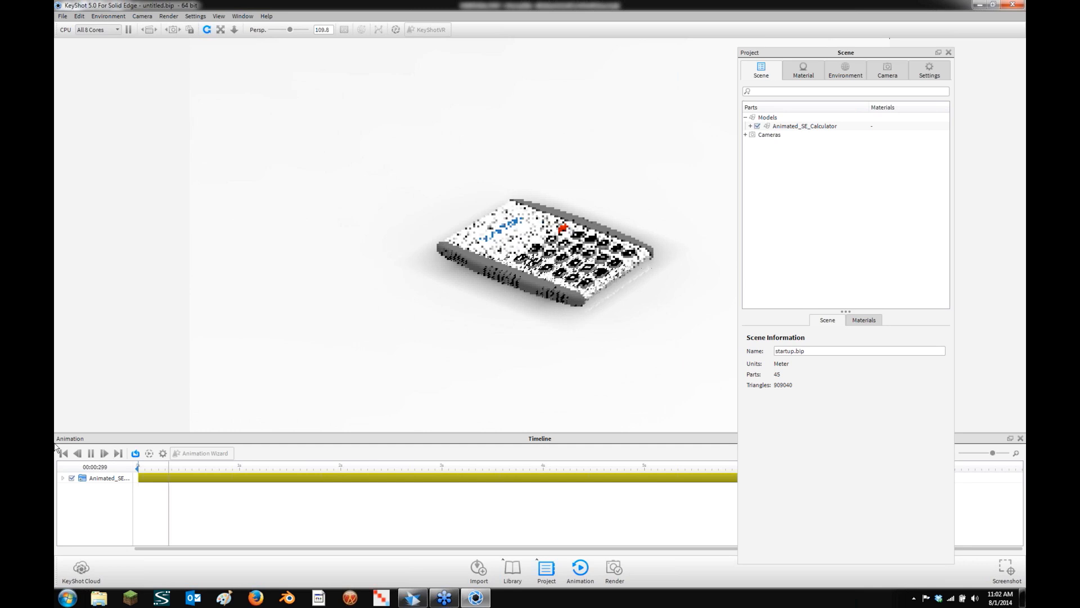
{"action": "left_click", "coordinate": [91, 453]}
{"action": "left_click", "coordinate": [63, 453]}
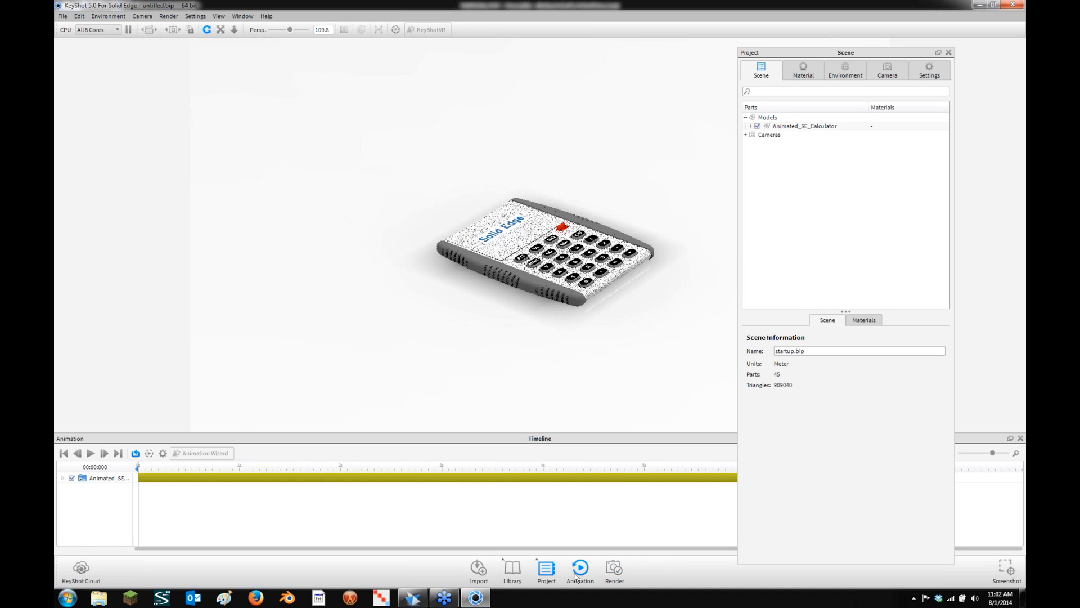
{"action": "left_click", "coordinate": [575, 577]}
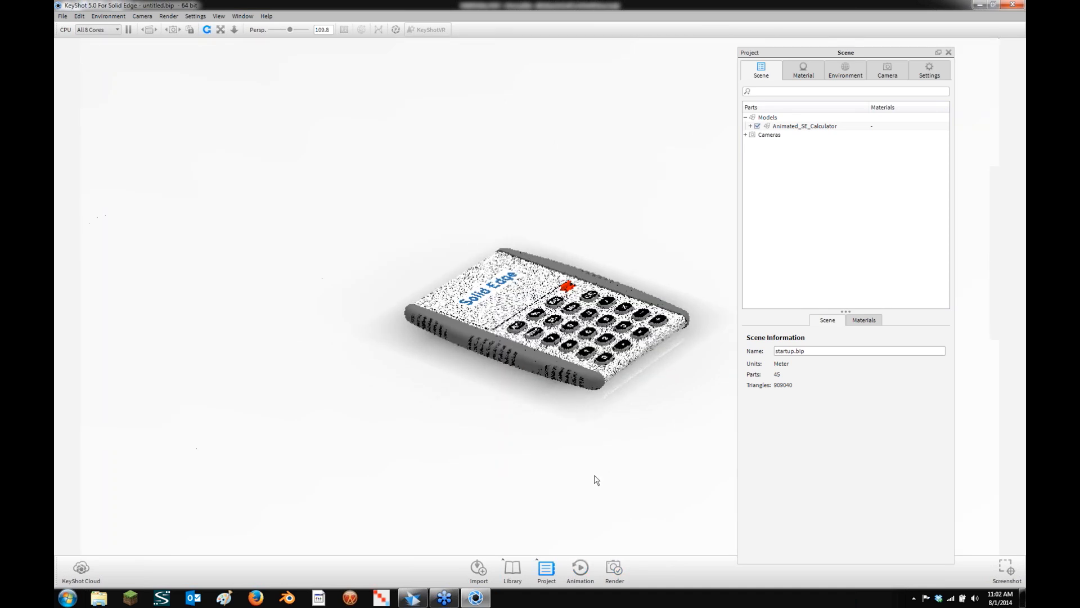
{"action": "middle_click_drag", "start_coordinate": [534, 478], "coordinate": [642, 291]}
{"action": "scroll", "coordinate": [432, 433], "scroll_direction": "up", "scroll_amount": 5}
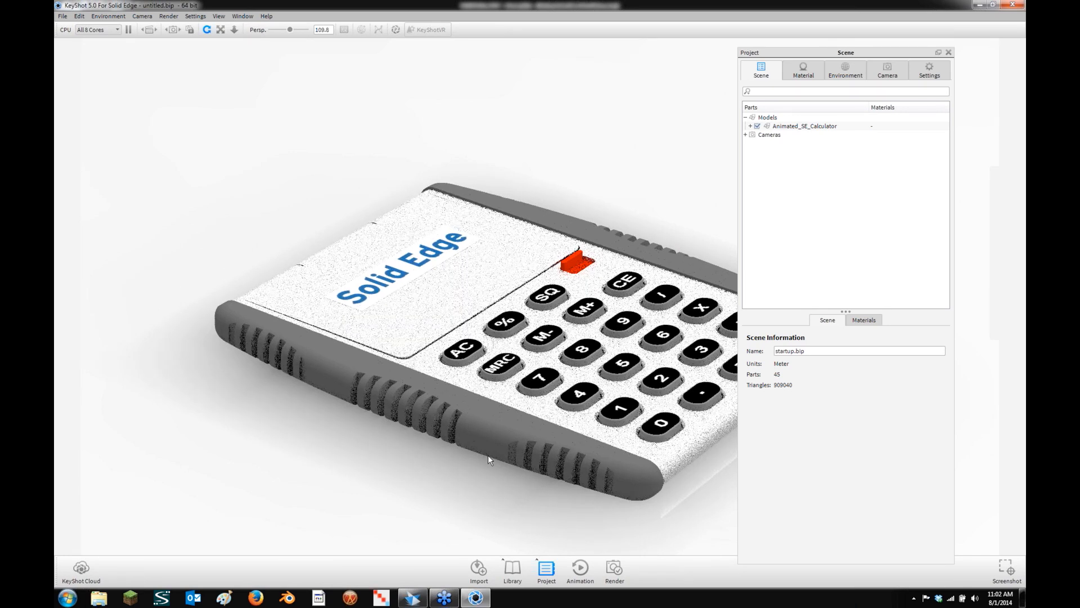
Apply the Plastic > Soft > Rubber material to the calculator's side grips
{"action": "left_click", "coordinate": [512, 570]}
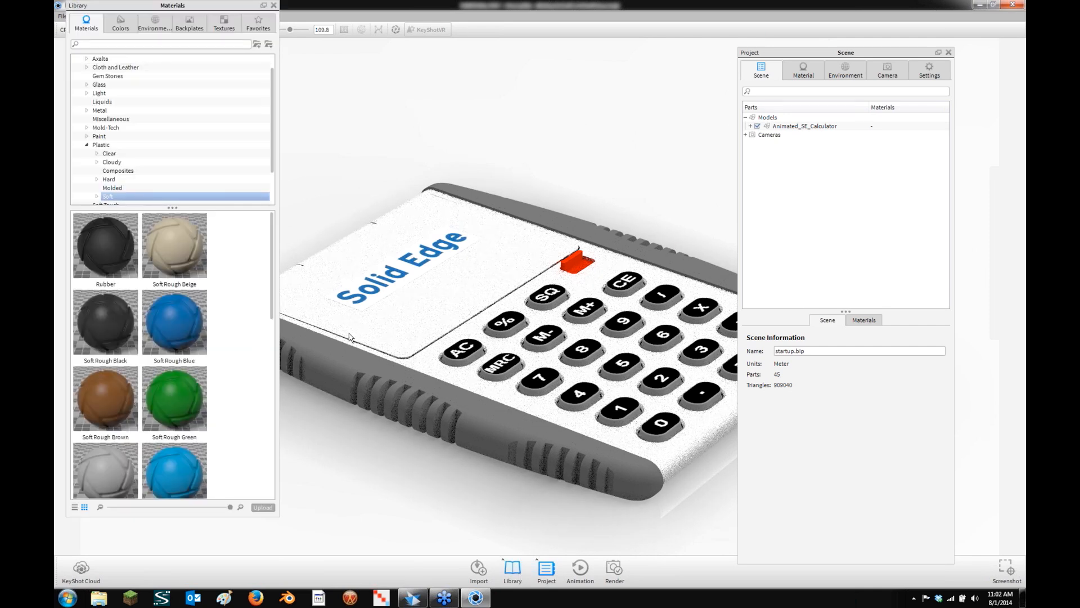
{"action": "mouse_move", "coordinate": [124, 294]}
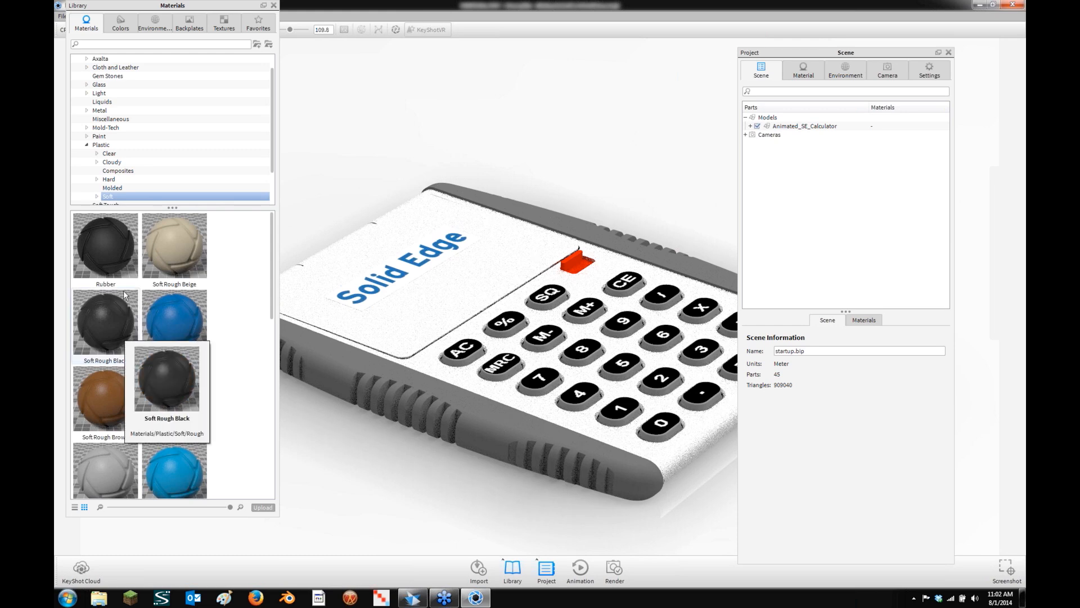
{"action": "mouse_move", "coordinate": [104, 246]}
{"action": "left_click_drag", "start_coordinate": [103, 242], "coordinate": [458, 417]}
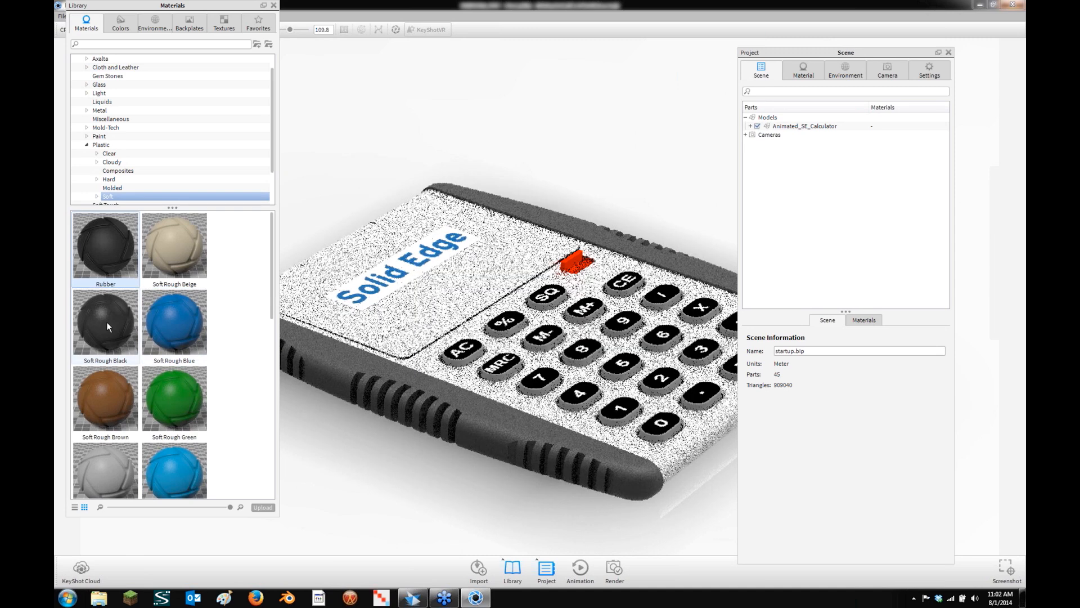
{"action": "left_click_drag", "start_coordinate": [113, 271], "coordinate": [505, 365]}
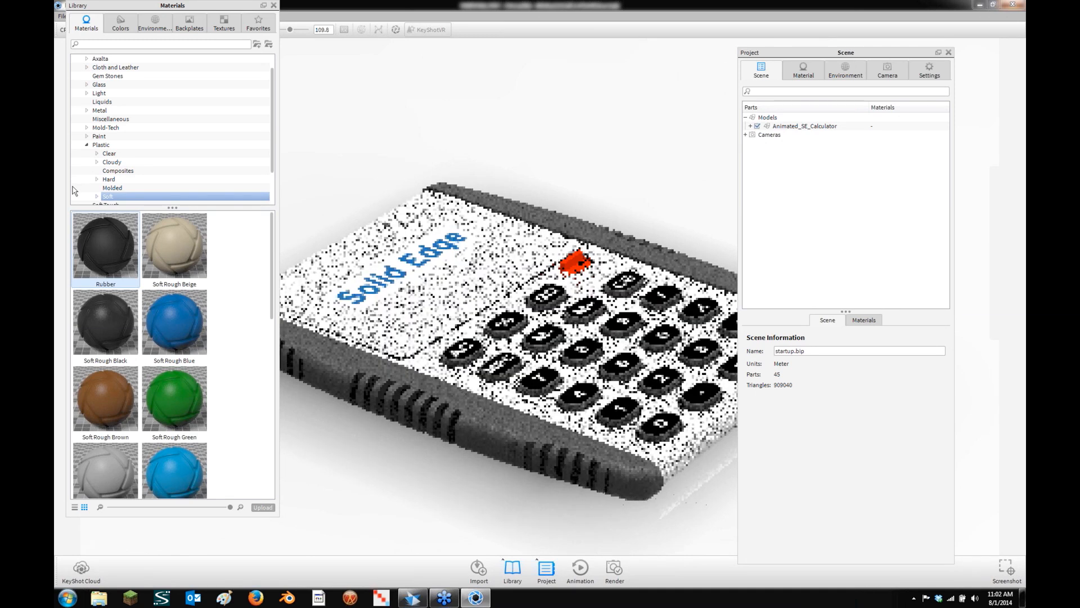
Give the calculator body the Paint Metallic Saphire Blue material
{"action": "left_click", "coordinate": [109, 154]}
{"action": "scroll", "coordinate": [116, 178], "scroll_direction": "down", "scroll_amount": 2}
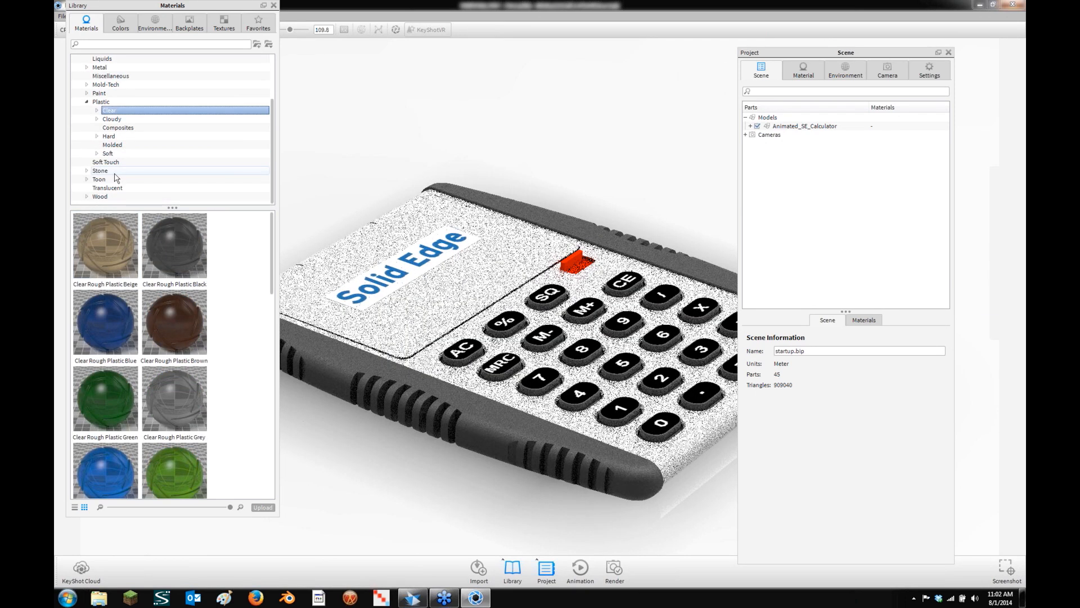
{"action": "left_click", "coordinate": [116, 93]}
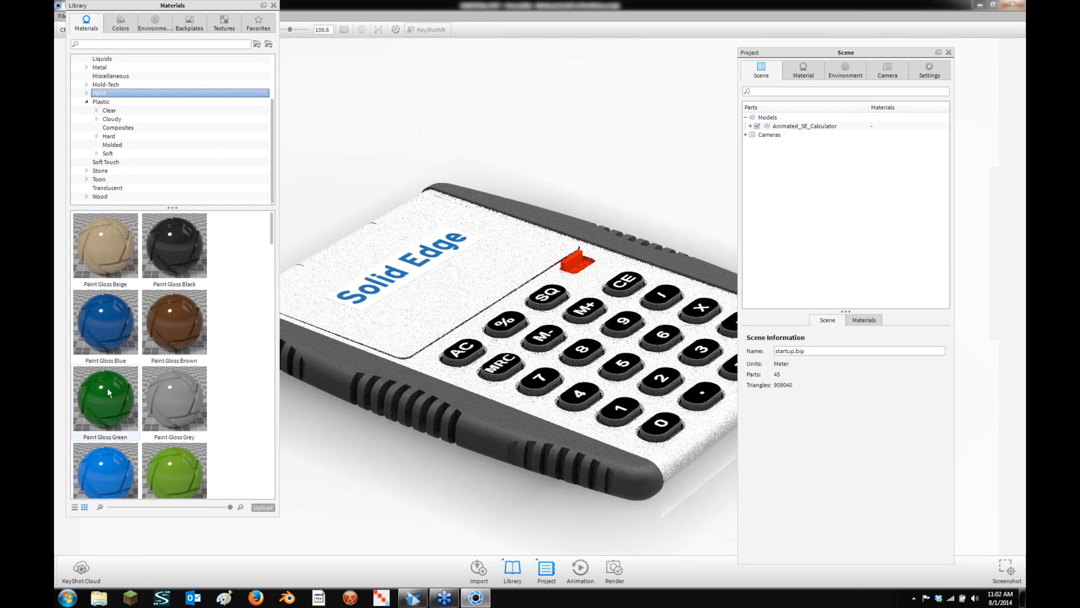
{"action": "left_click_drag", "start_coordinate": [271, 243], "coordinate": [256, 449]}
{"action": "scroll", "coordinate": [254, 455], "scroll_direction": "down", "scroll_amount": 3}
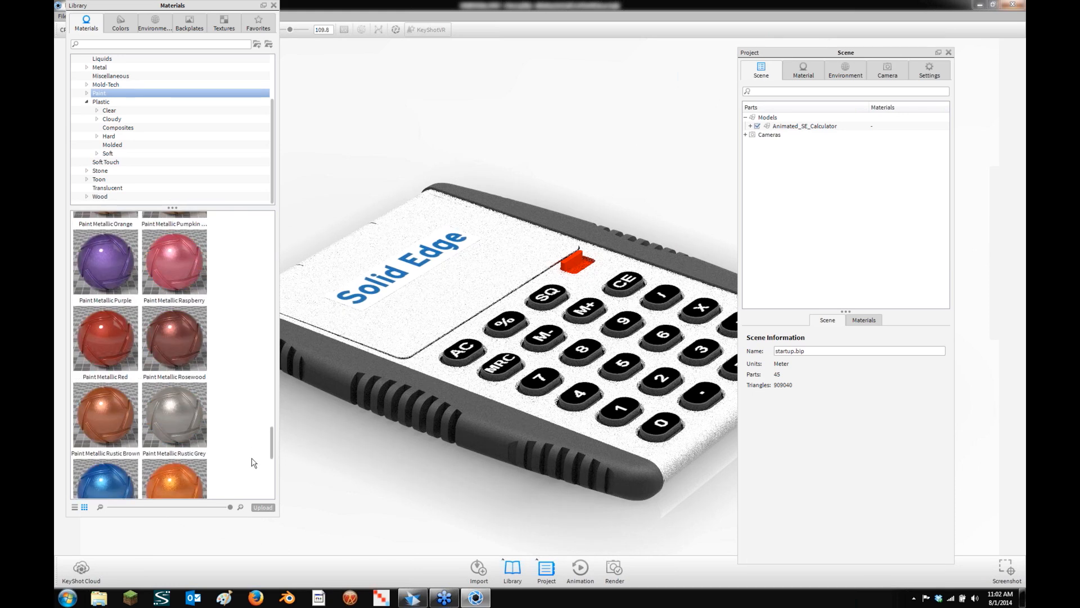
{"action": "scroll", "coordinate": [253, 467], "scroll_direction": "down", "scroll_amount": 2}
{"action": "mouse_move", "coordinate": [105, 352]}
{"action": "left_mouse_down"}
{"action": "mouse_move", "coordinate": [262, 292]}
{"action": "mouse_move", "coordinate": [355, 293]}
{"action": "mouse_move", "coordinate": [340, 331]}
{"action": "left_mouse_up"}
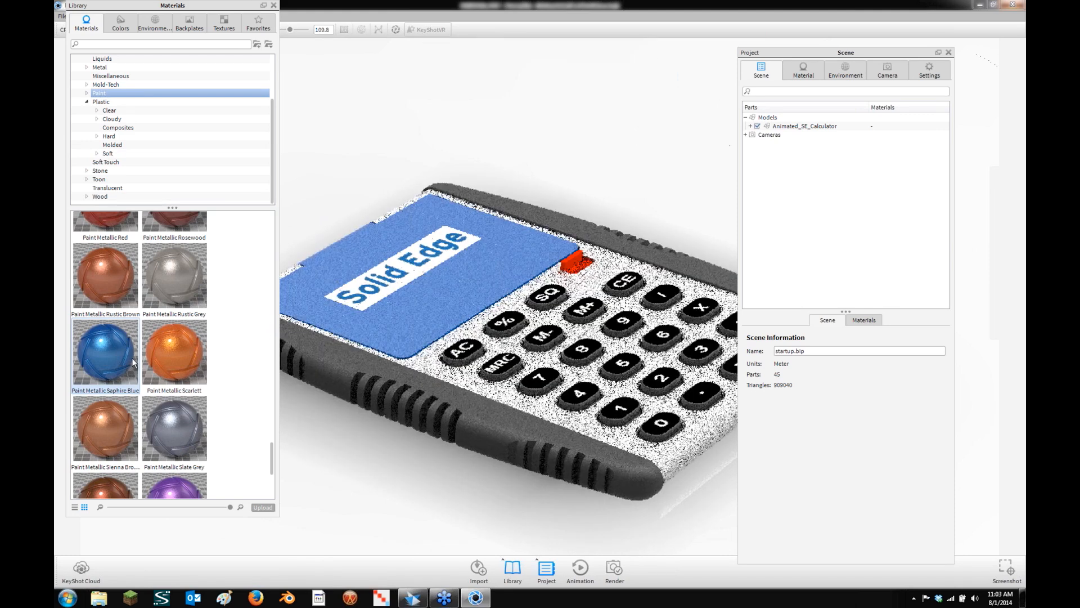
{"action": "left_click_drag", "start_coordinate": [132, 356], "coordinate": [669, 461]}
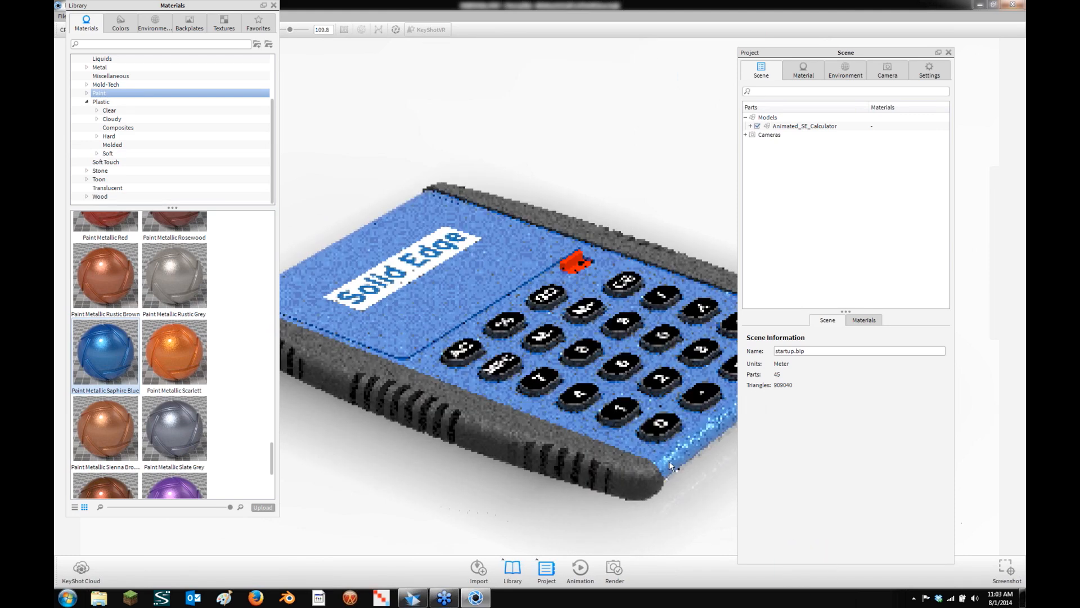
Reapply Saphire Blue to the remaining blue part and make the small red button Paint Metallic Scarlett
{"action": "scroll", "coordinate": [676, 549], "scroll_direction": "up", "scroll_amount": 1}
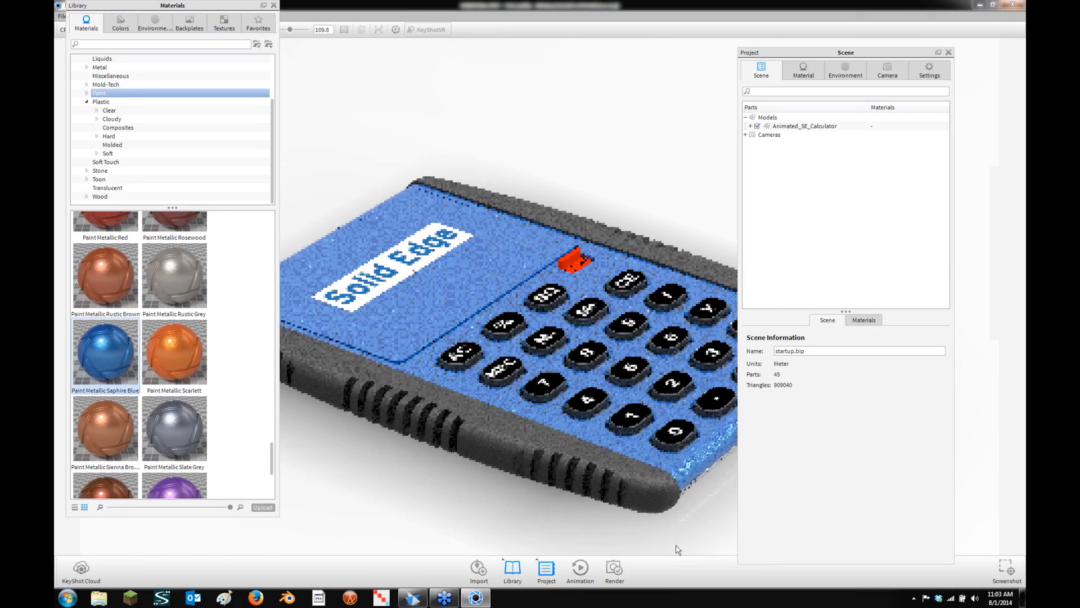
{"action": "left_click_drag", "start_coordinate": [568, 519], "coordinate": [217, 389]}
{"action": "left_click_drag", "start_coordinate": [105, 352], "coordinate": [647, 298]}
{"action": "left_click_drag", "start_coordinate": [559, 396], "coordinate": [538, 483]}
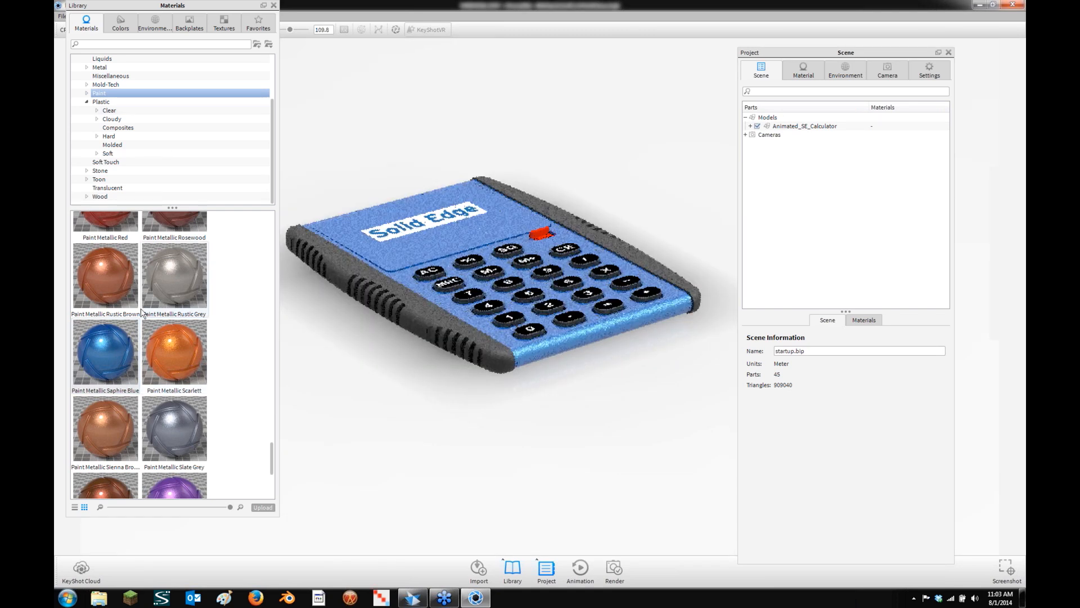
{"action": "mouse_move", "coordinate": [174, 352]}
{"action": "left_mouse_down"}
{"action": "mouse_move", "coordinate": [418, 258]}
{"action": "mouse_move", "coordinate": [564, 255]}
{"action": "mouse_move", "coordinate": [537, 234]}
{"action": "left_mouse_up"}
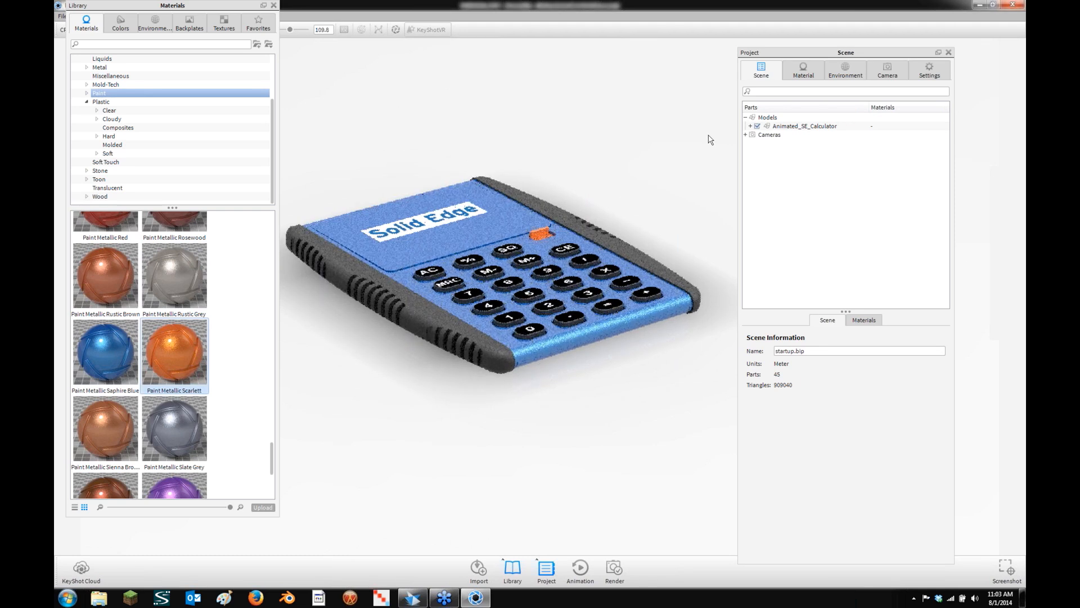
Hide the Cover.par:1 part in the scene tree and expand its sub-parts
{"action": "left_click", "coordinate": [750, 126]}
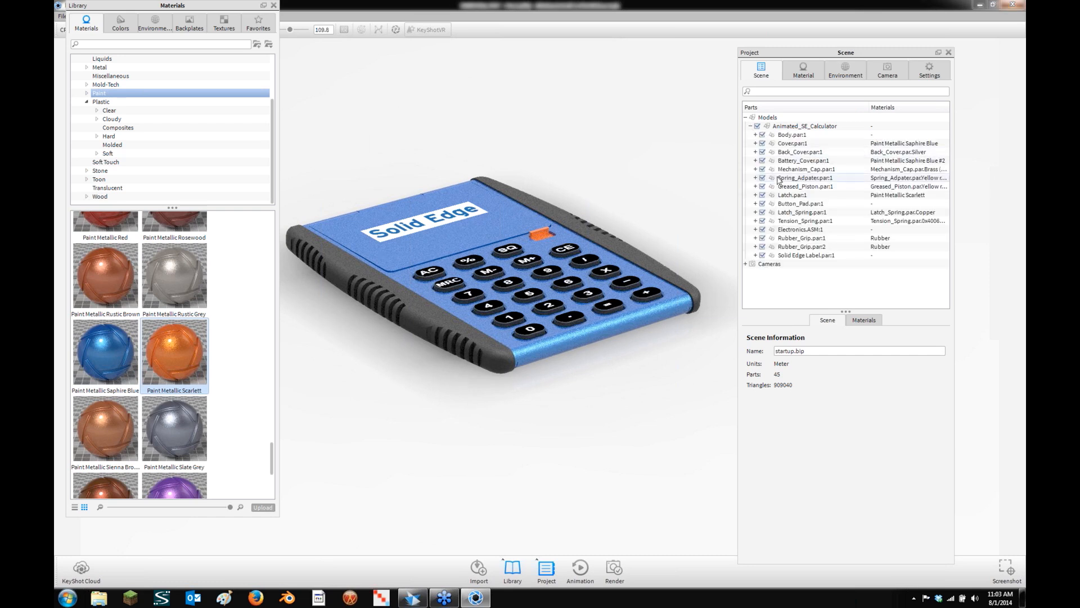
{"action": "left_click", "coordinate": [762, 143]}
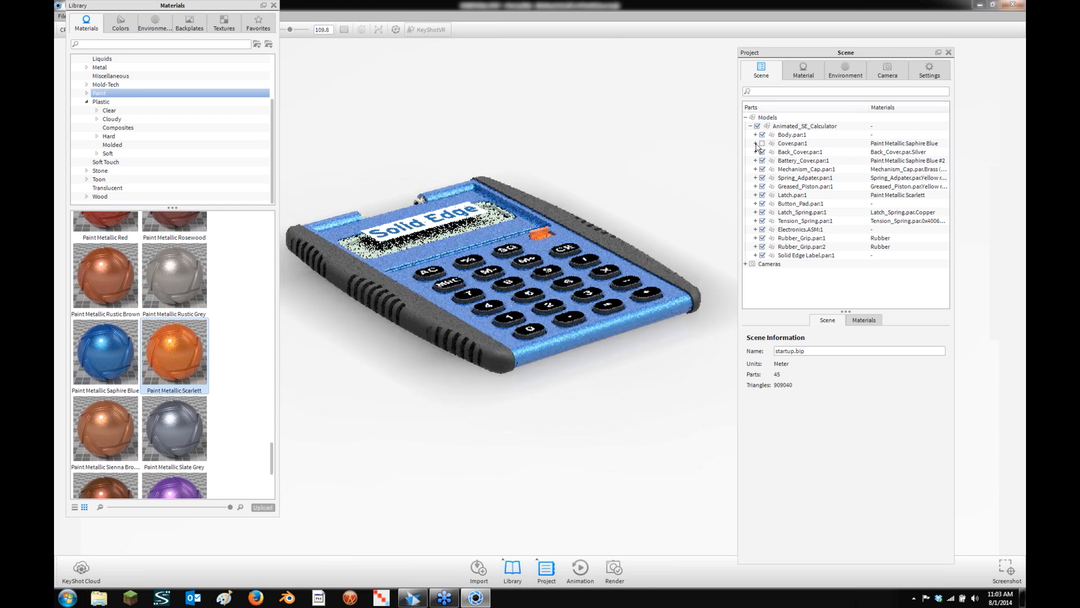
{"action": "left_click", "coordinate": [755, 144]}
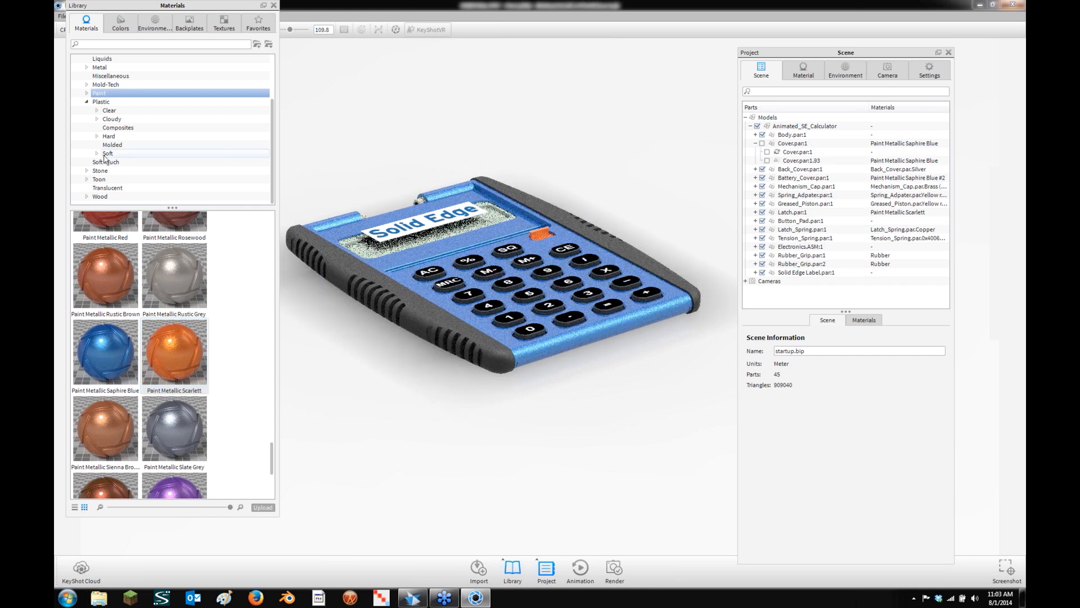
Apply Clear Shiny Plastic Lime to the display, show the cover again, and close the library
{"action": "left_click", "coordinate": [110, 110]}
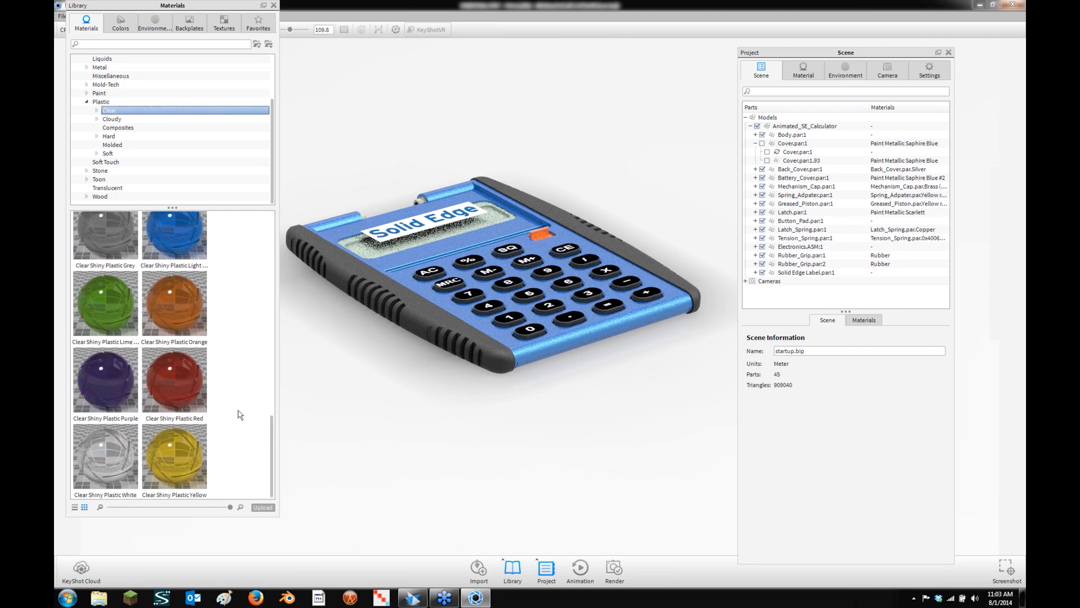
{"action": "left_click_drag", "start_coordinate": [106, 293], "coordinate": [380, 273]}
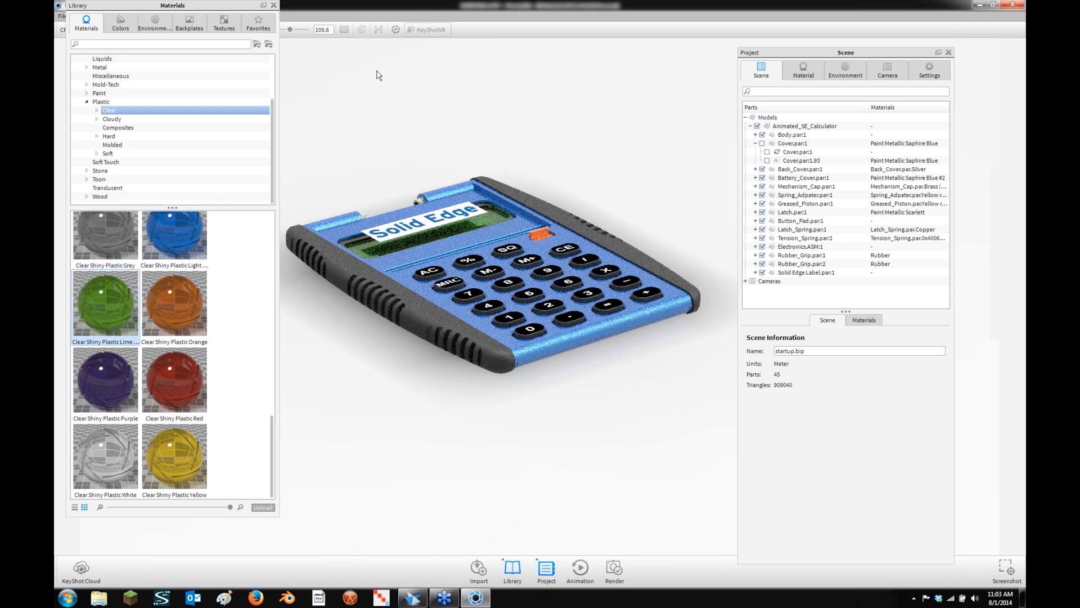
{"action": "left_click_drag", "start_coordinate": [513, 164], "coordinate": [518, 178]}
{"action": "left_click", "coordinate": [762, 143]}
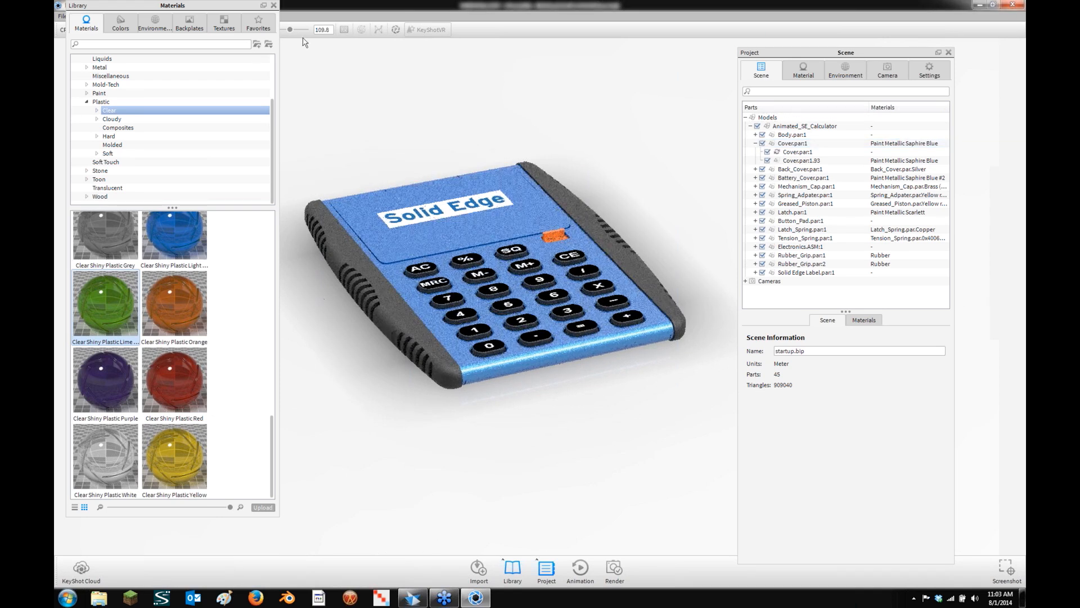
{"action": "left_click", "coordinate": [274, 5]}
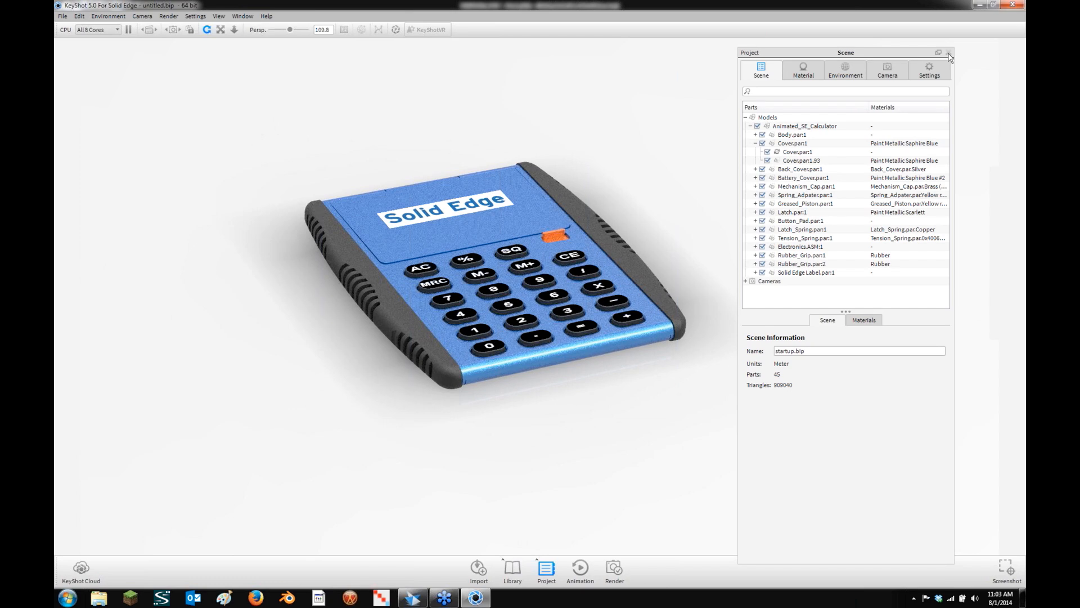
Close the scene tree, zoom in, and set Render output to Animation: untitled.50.avi, AVI (MPEG4), 800 x 450
{"action": "left_click", "coordinate": [949, 55]}
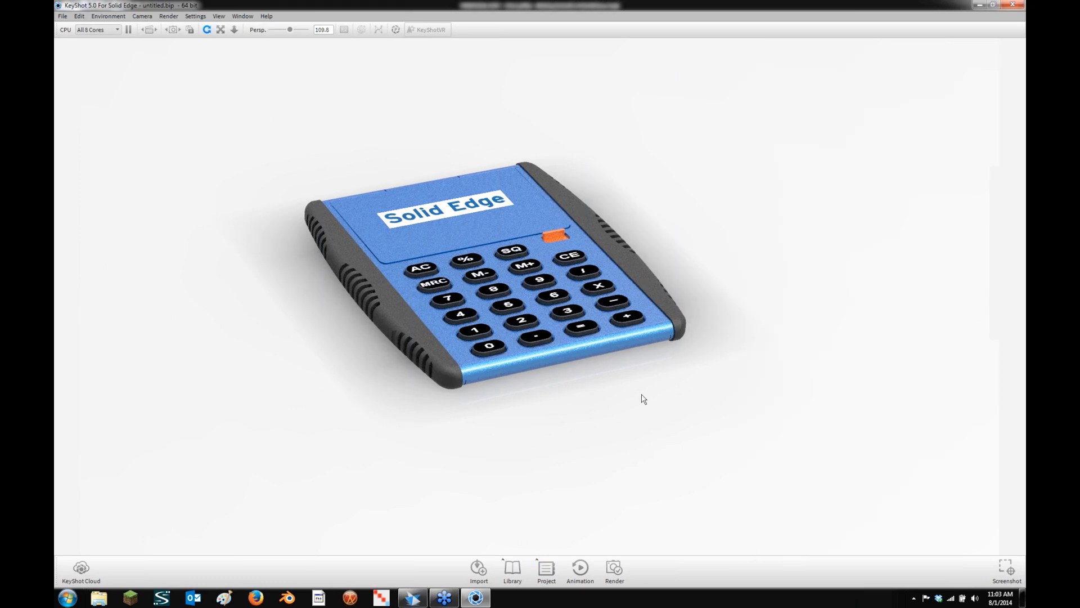
{"action": "scroll", "coordinate": [644, 399], "scroll_direction": "up", "scroll_amount": 2}
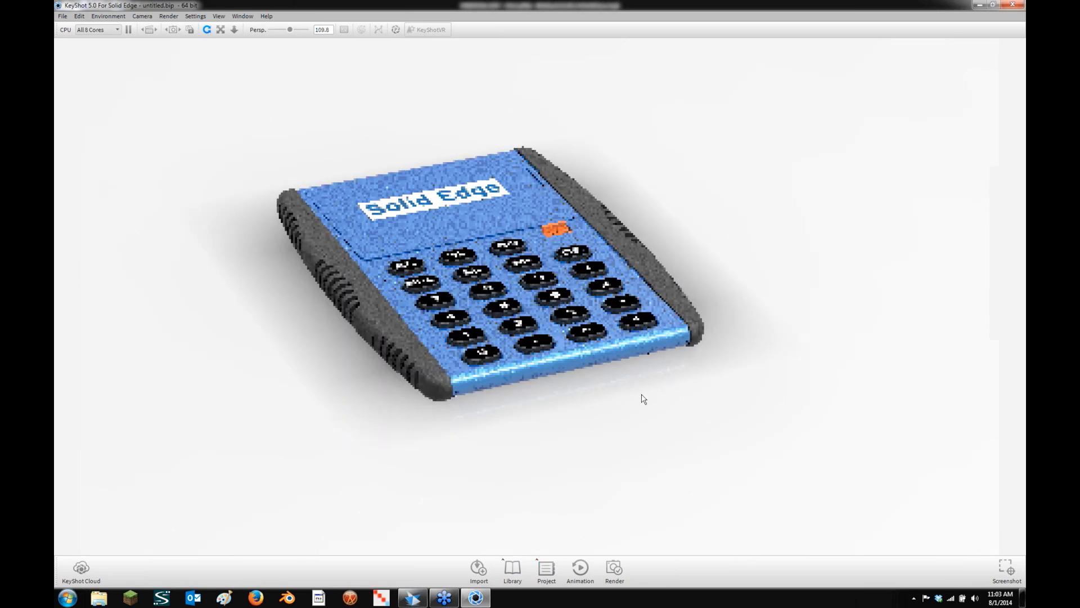
{"action": "scroll", "coordinate": [644, 399], "scroll_direction": "up", "scroll_amount": 2}
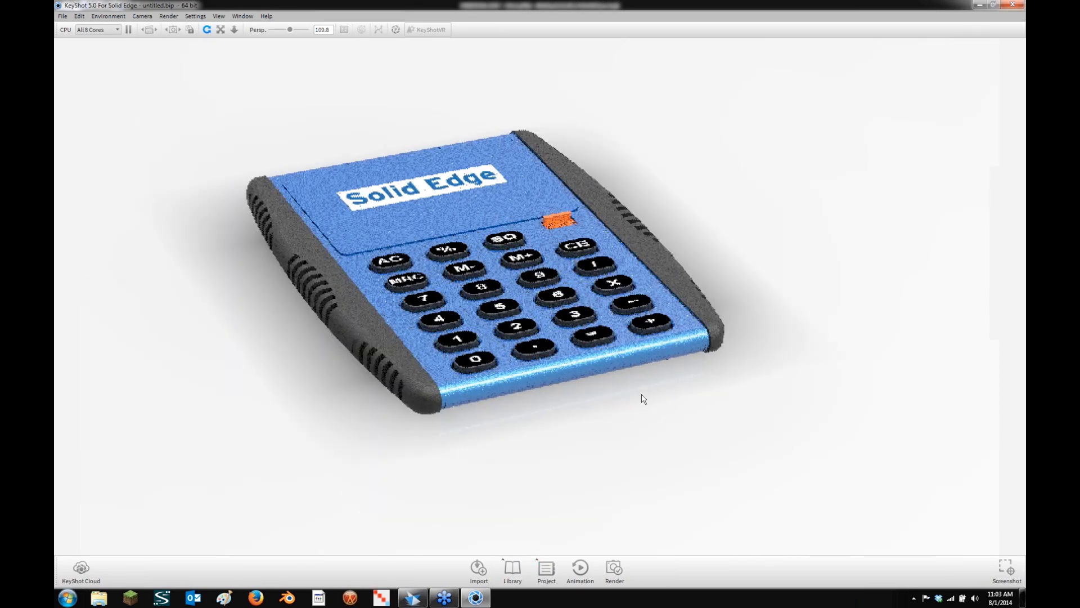
{"action": "left_click", "coordinate": [614, 566]}
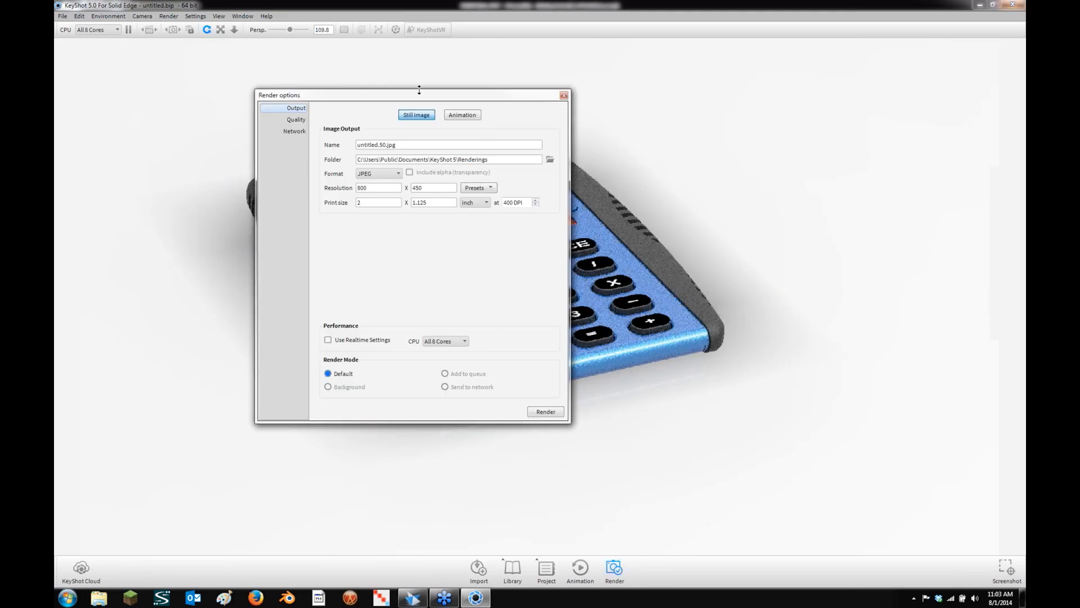
{"action": "left_click_drag", "start_coordinate": [413, 94], "coordinate": [229, 185]}
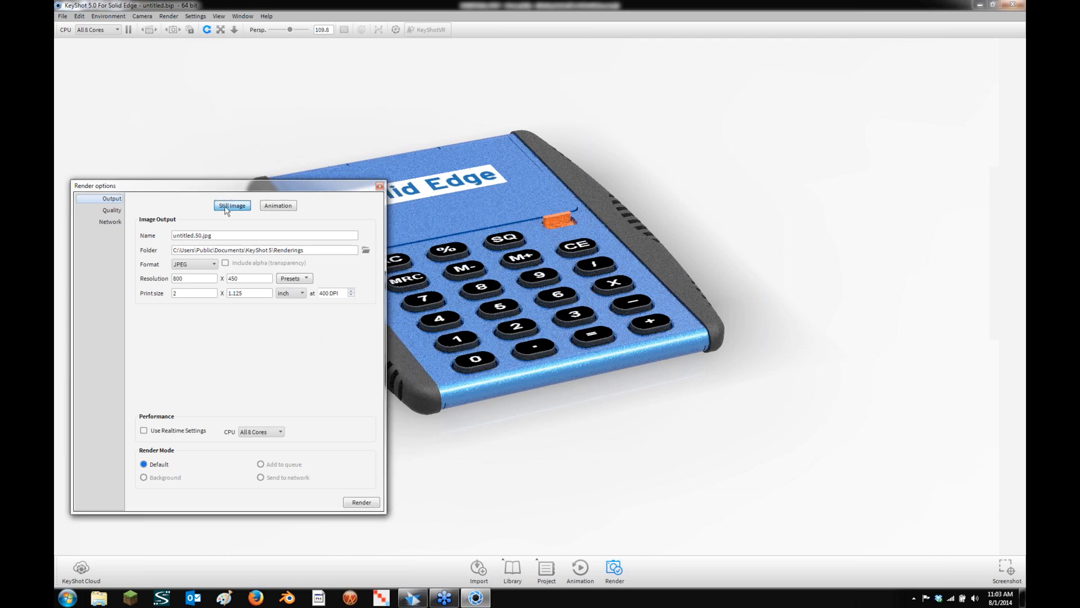
{"action": "left_click", "coordinate": [268, 207]}
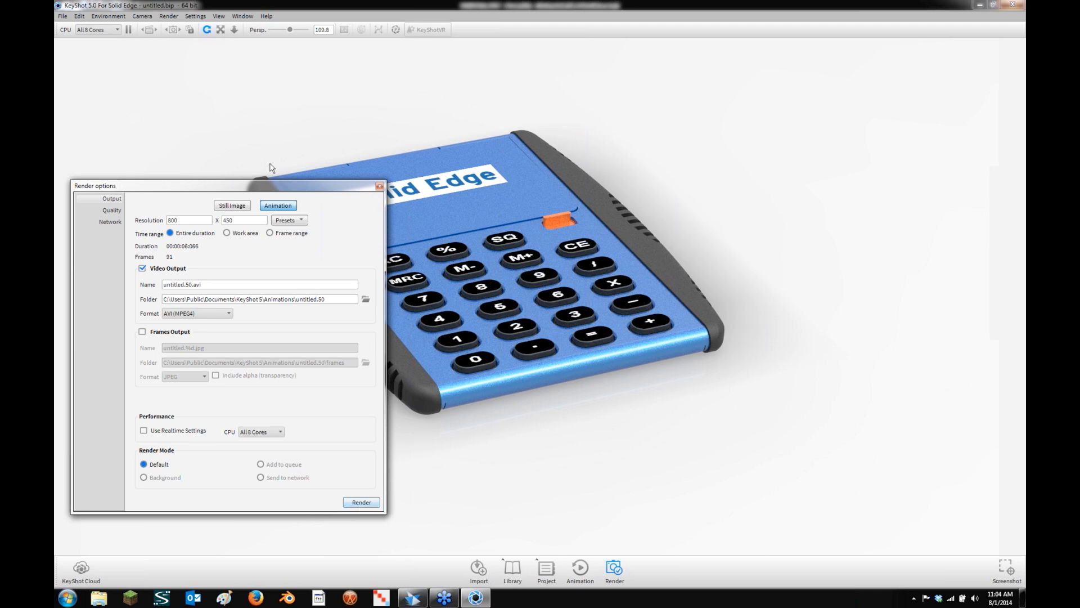
Close the render settings and minimize KeyShot and Solid Edge to reach the desktop
{"action": "left_click", "coordinate": [379, 187]}
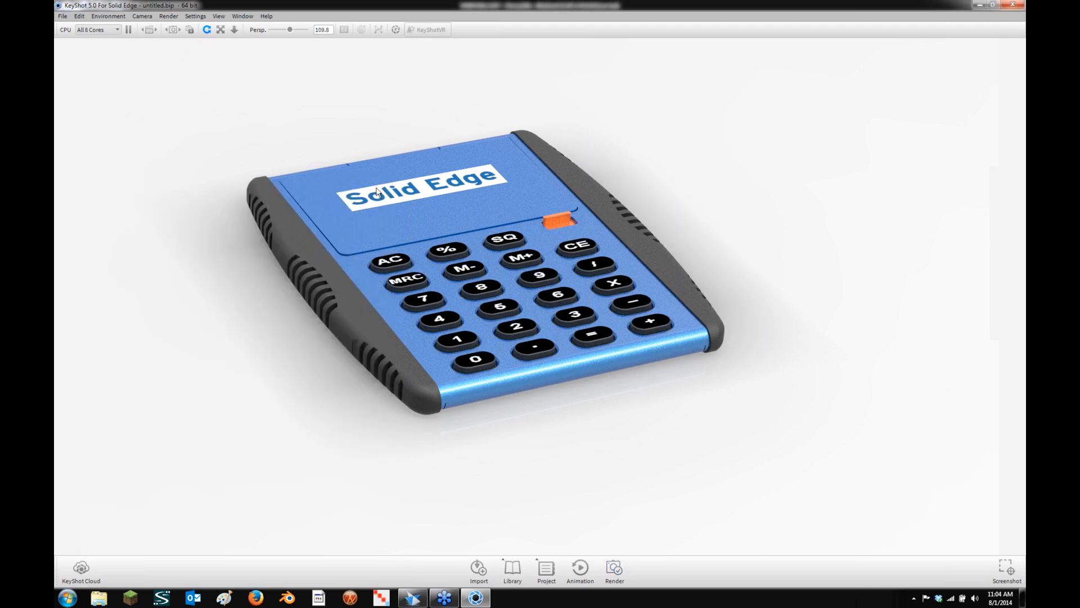
{"action": "left_click", "coordinate": [983, 5]}
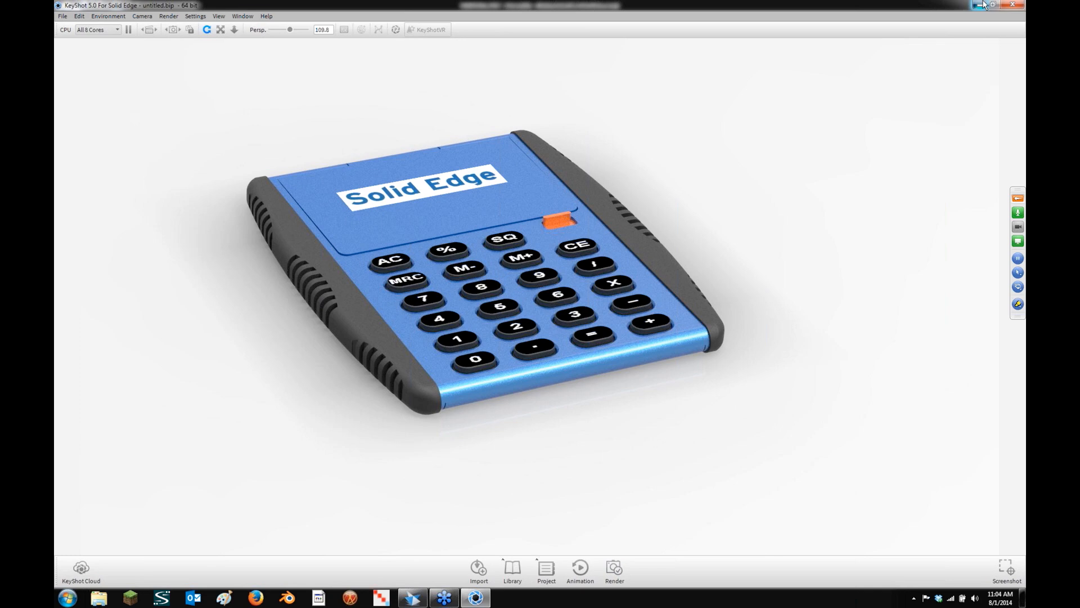
{"action": "left_click", "coordinate": [982, 5]}
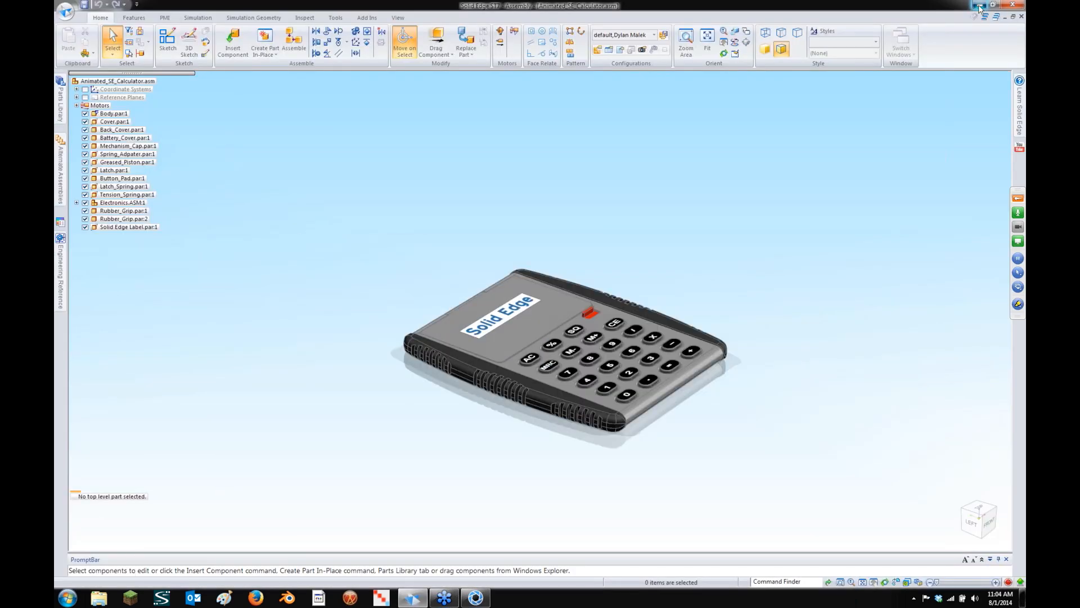
{"action": "left_click", "coordinate": [979, 5]}
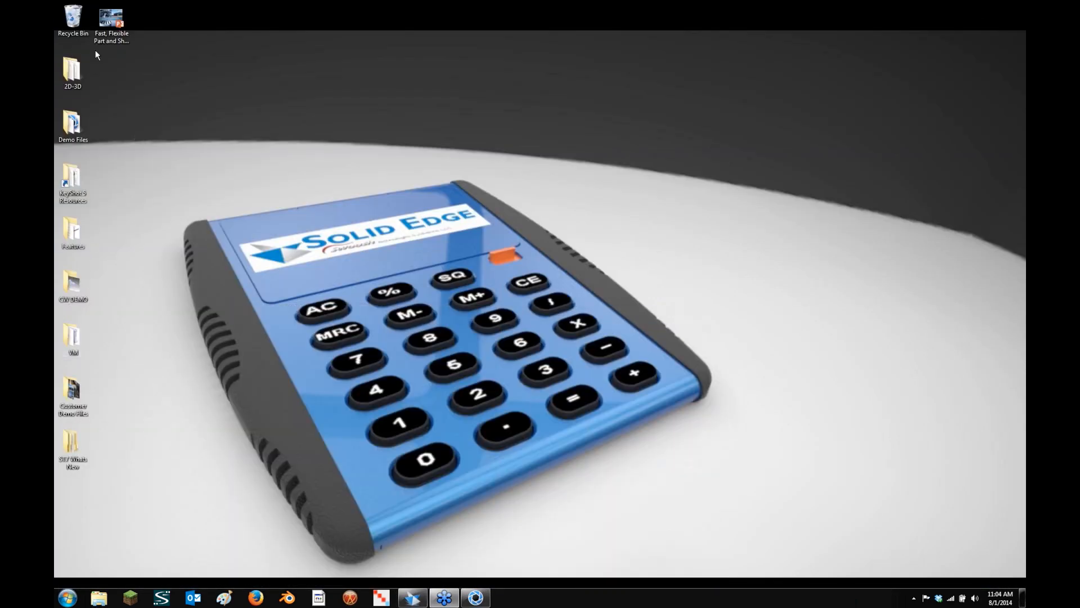
Browse to KeyShot 5 Resources > Animations > untitled.48 and show Open with for untitled.48.avi
{"action": "double_click", "coordinate": [72, 179]}
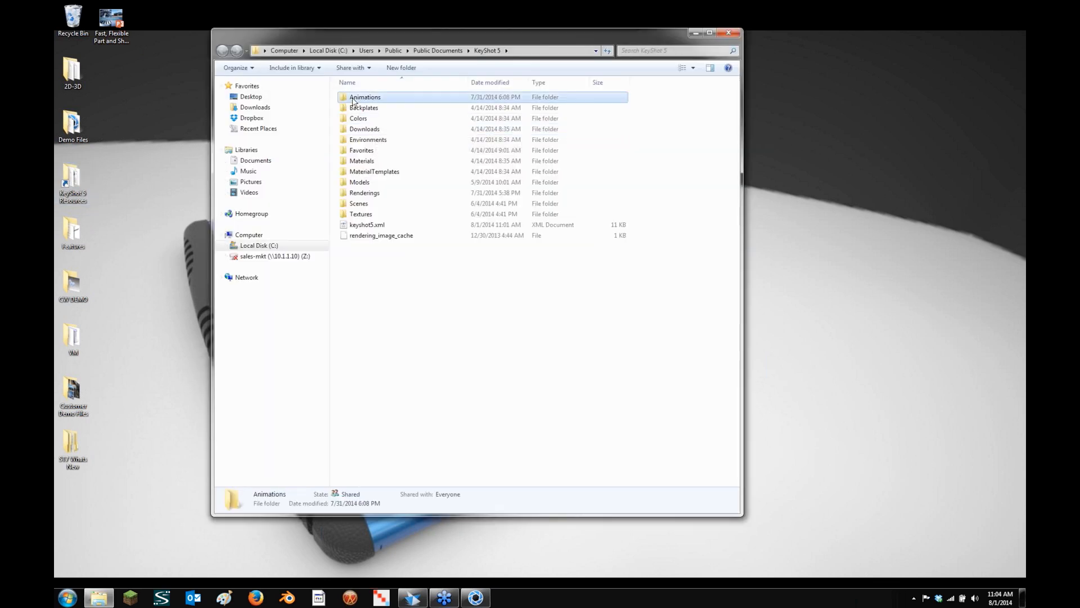
{"action": "double_click", "coordinate": [354, 97]}
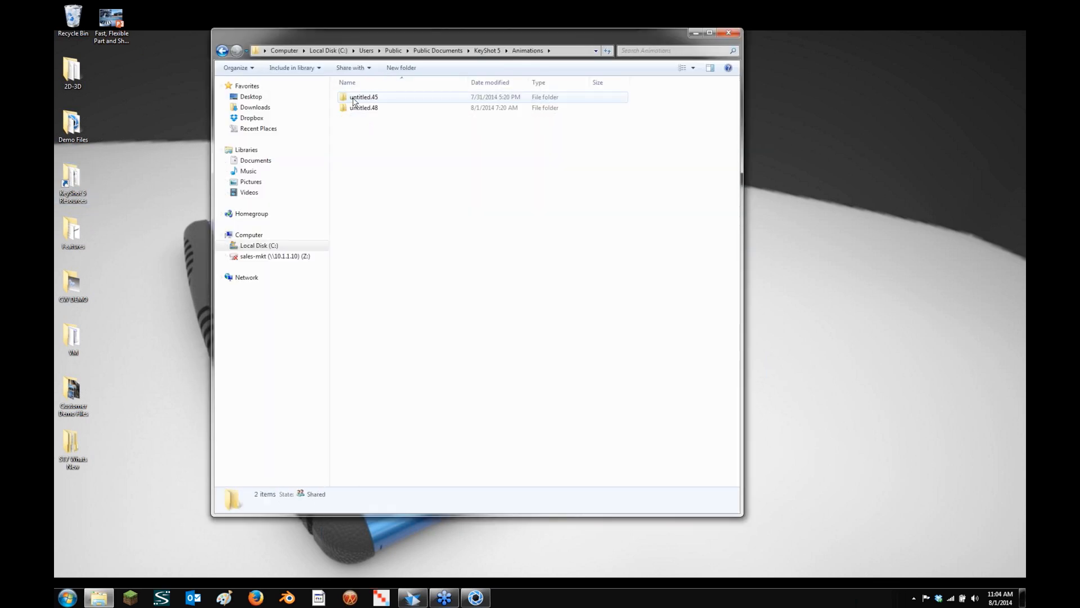
{"action": "double_click", "coordinate": [357, 108]}
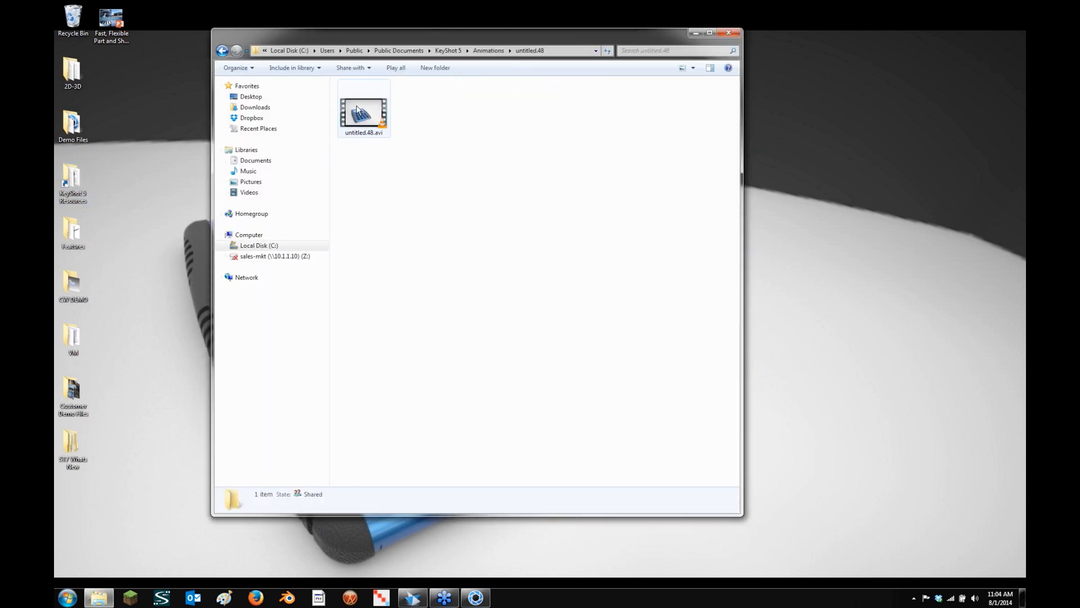
{"action": "right_click", "coordinate": [357, 108]}
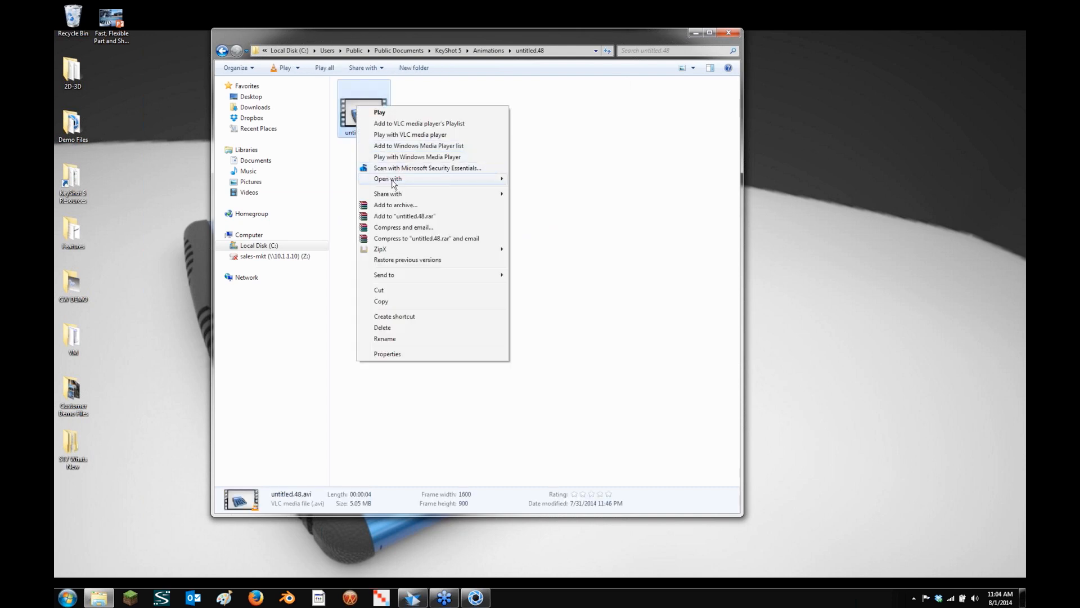
{"action": "mouse_move", "coordinate": [453, 180]}
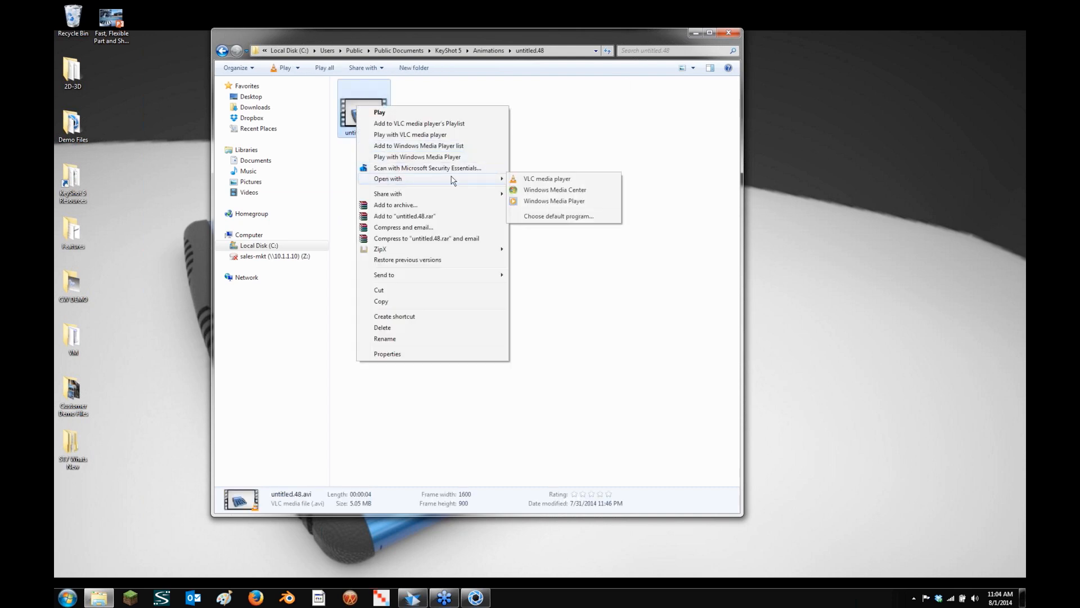
{"action": "left_click", "coordinate": [545, 191]}
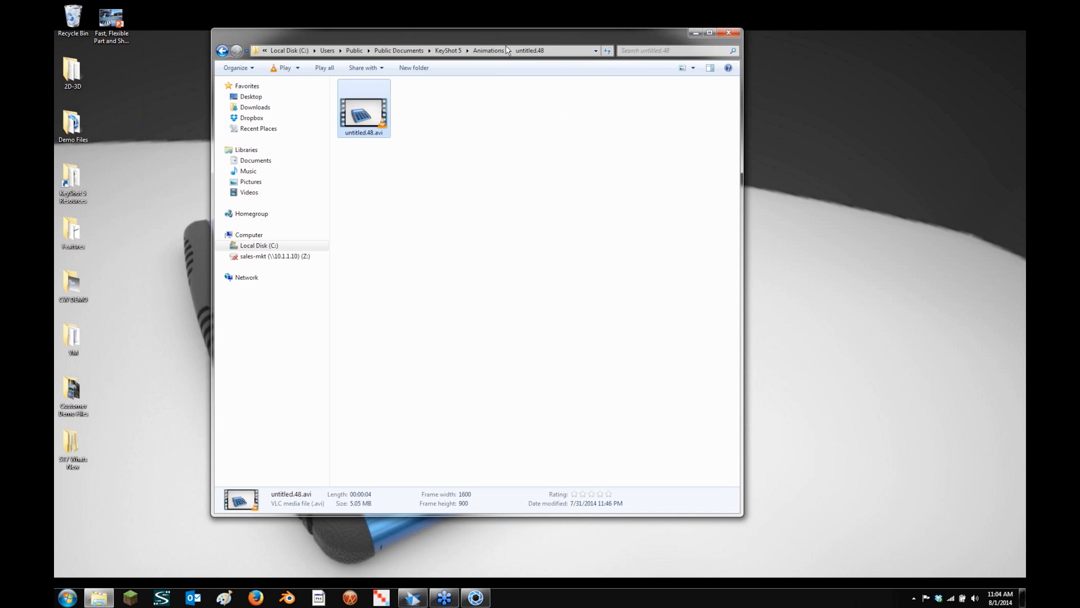
{"action": "left_click_drag", "start_coordinate": [445, 42], "coordinate": [428, 48]}
{"action": "right_click", "coordinate": [336, 131]}
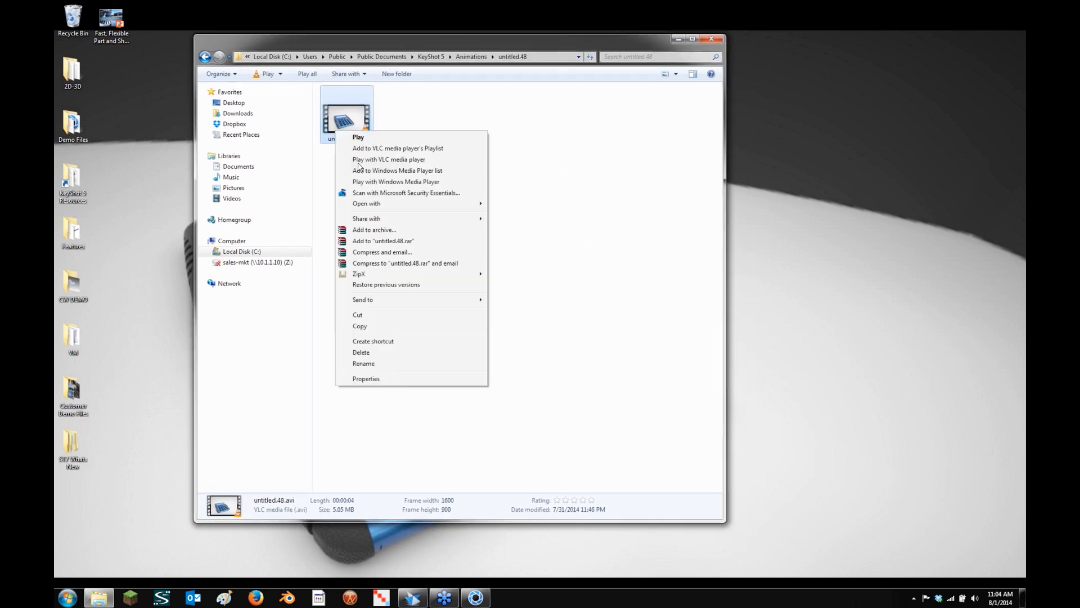
{"action": "mouse_move", "coordinate": [401, 203]}
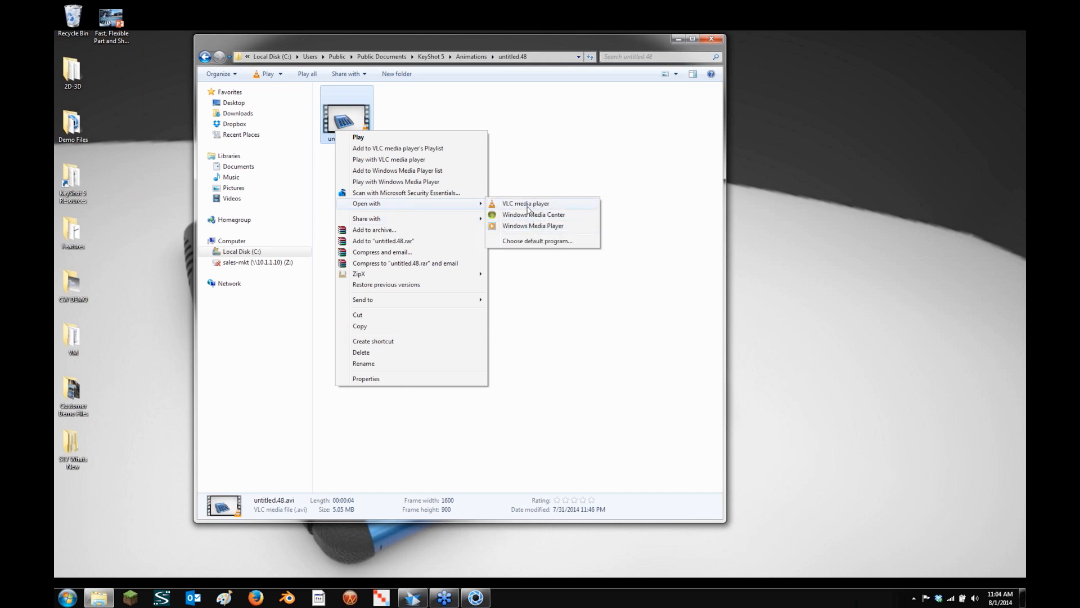
Watch untitled.48.avi in VLC media player, then close VLC and minimize Explorer
{"action": "left_click", "coordinate": [529, 227]}
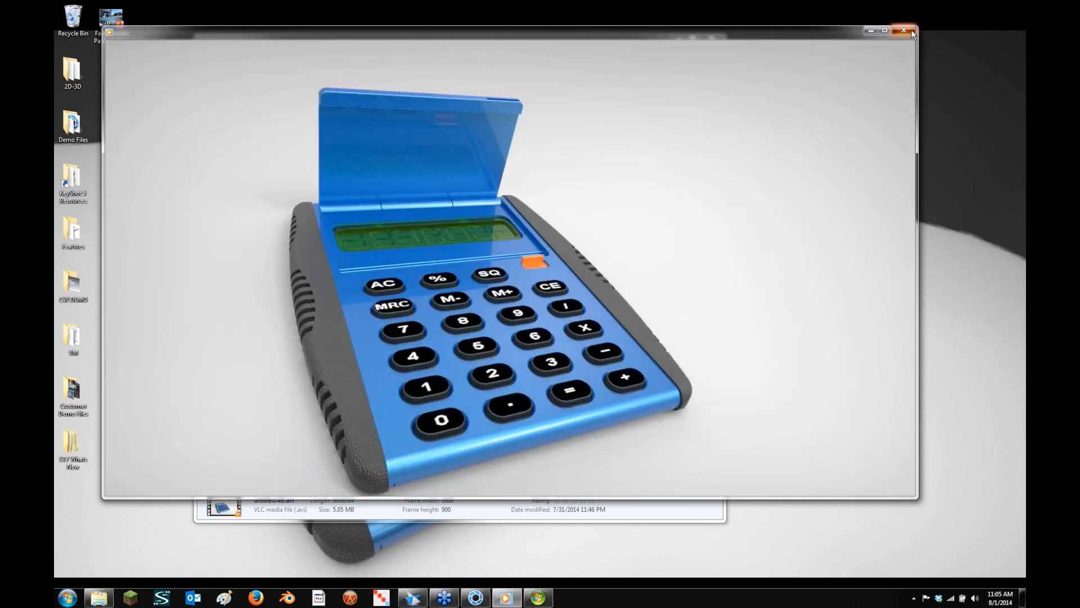
{"action": "left_click", "coordinate": [913, 34]}
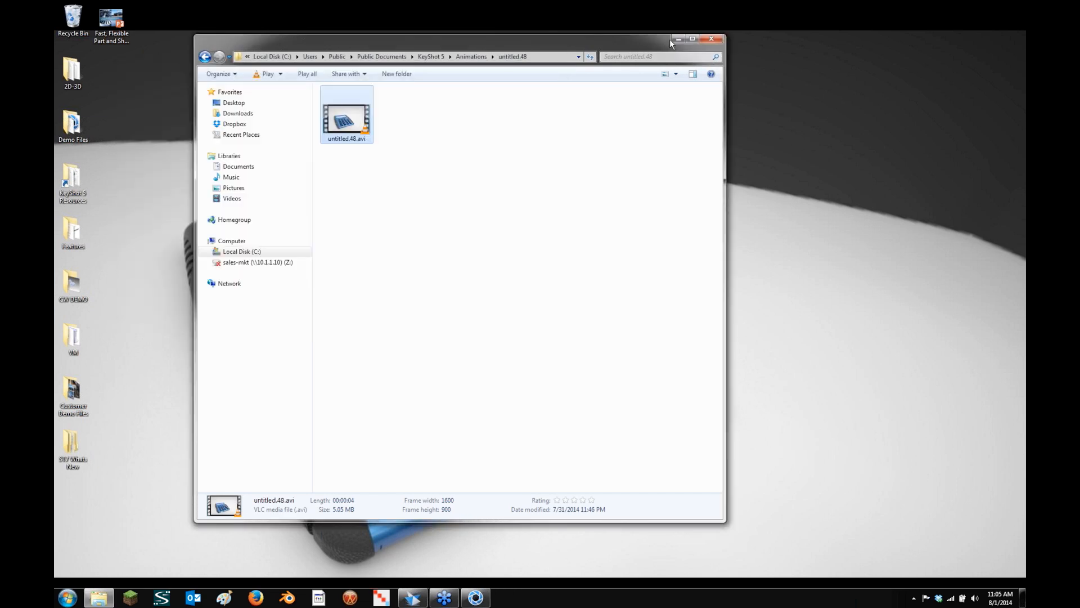
{"action": "left_click", "coordinate": [676, 38]}
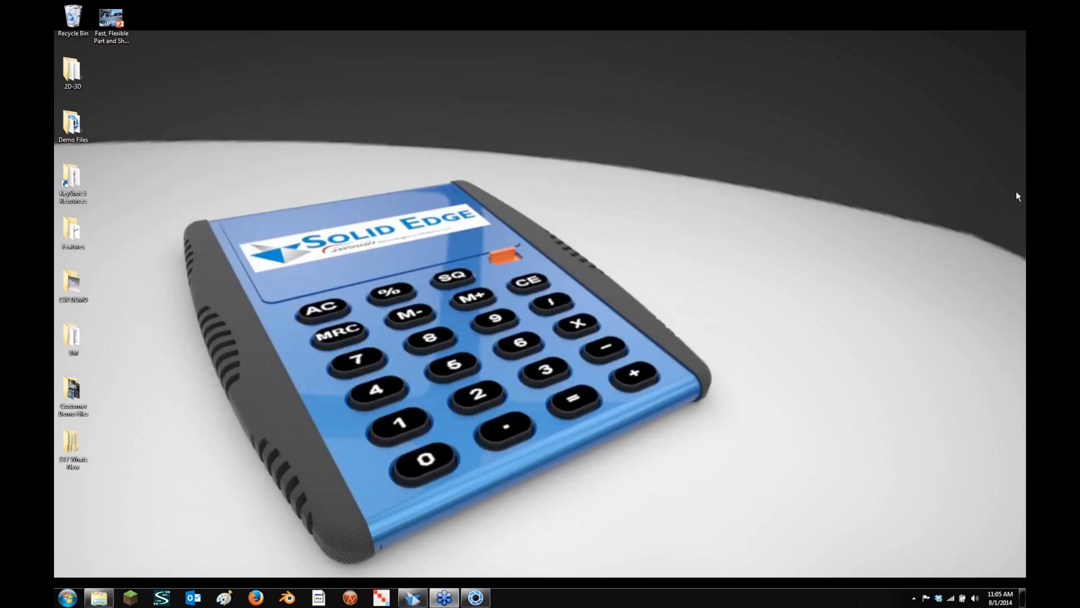